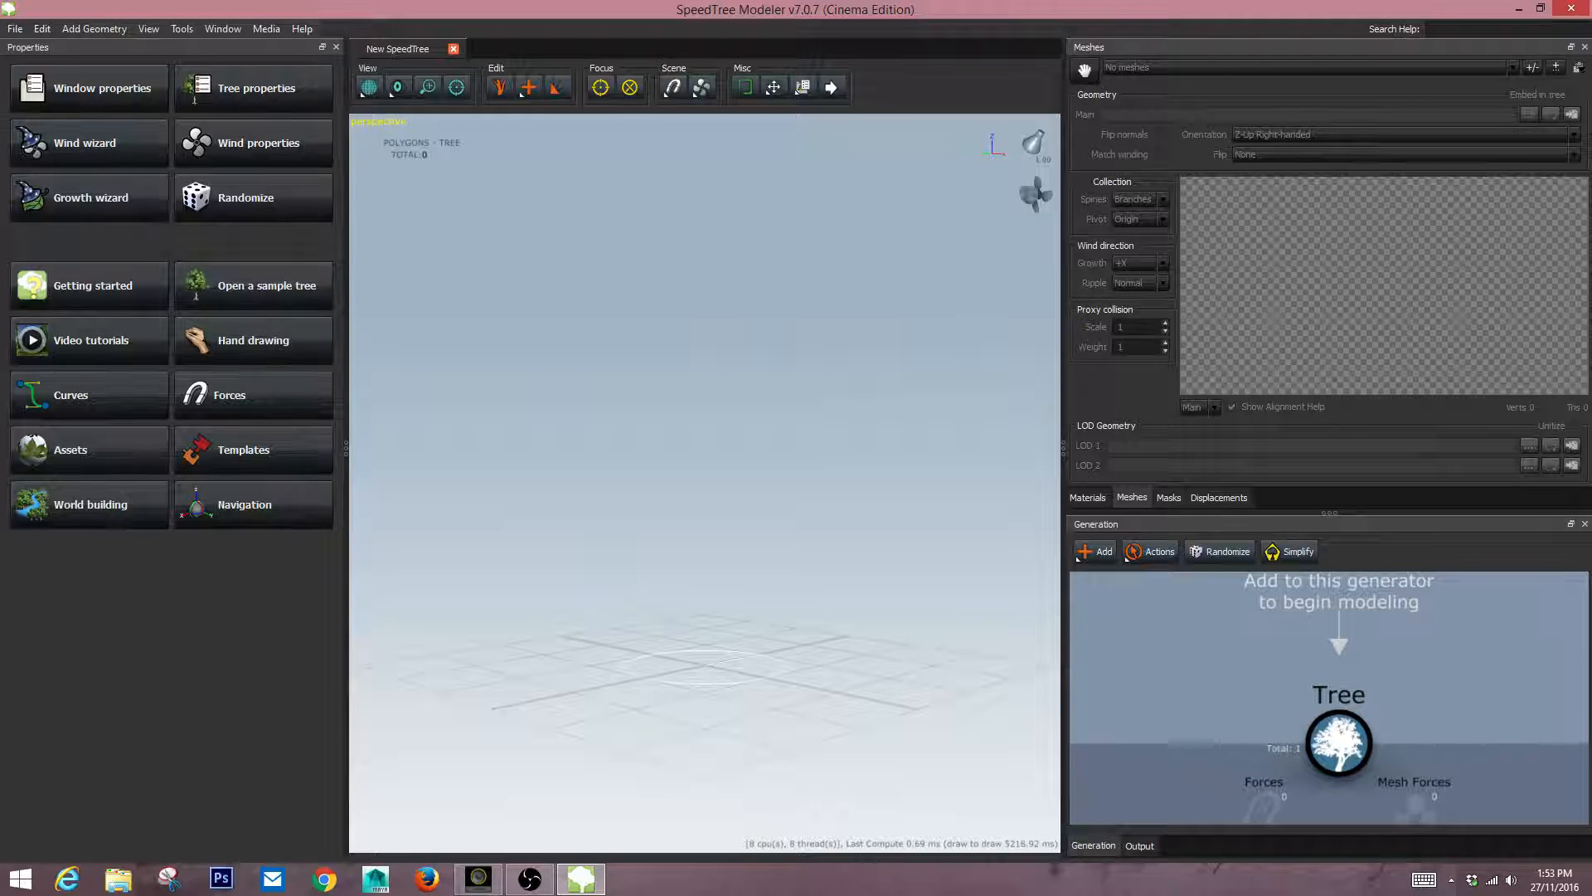
Create a new tree document and add a trunk generator to the Tree node.
{"action": "left_click", "coordinate": [14, 28]}
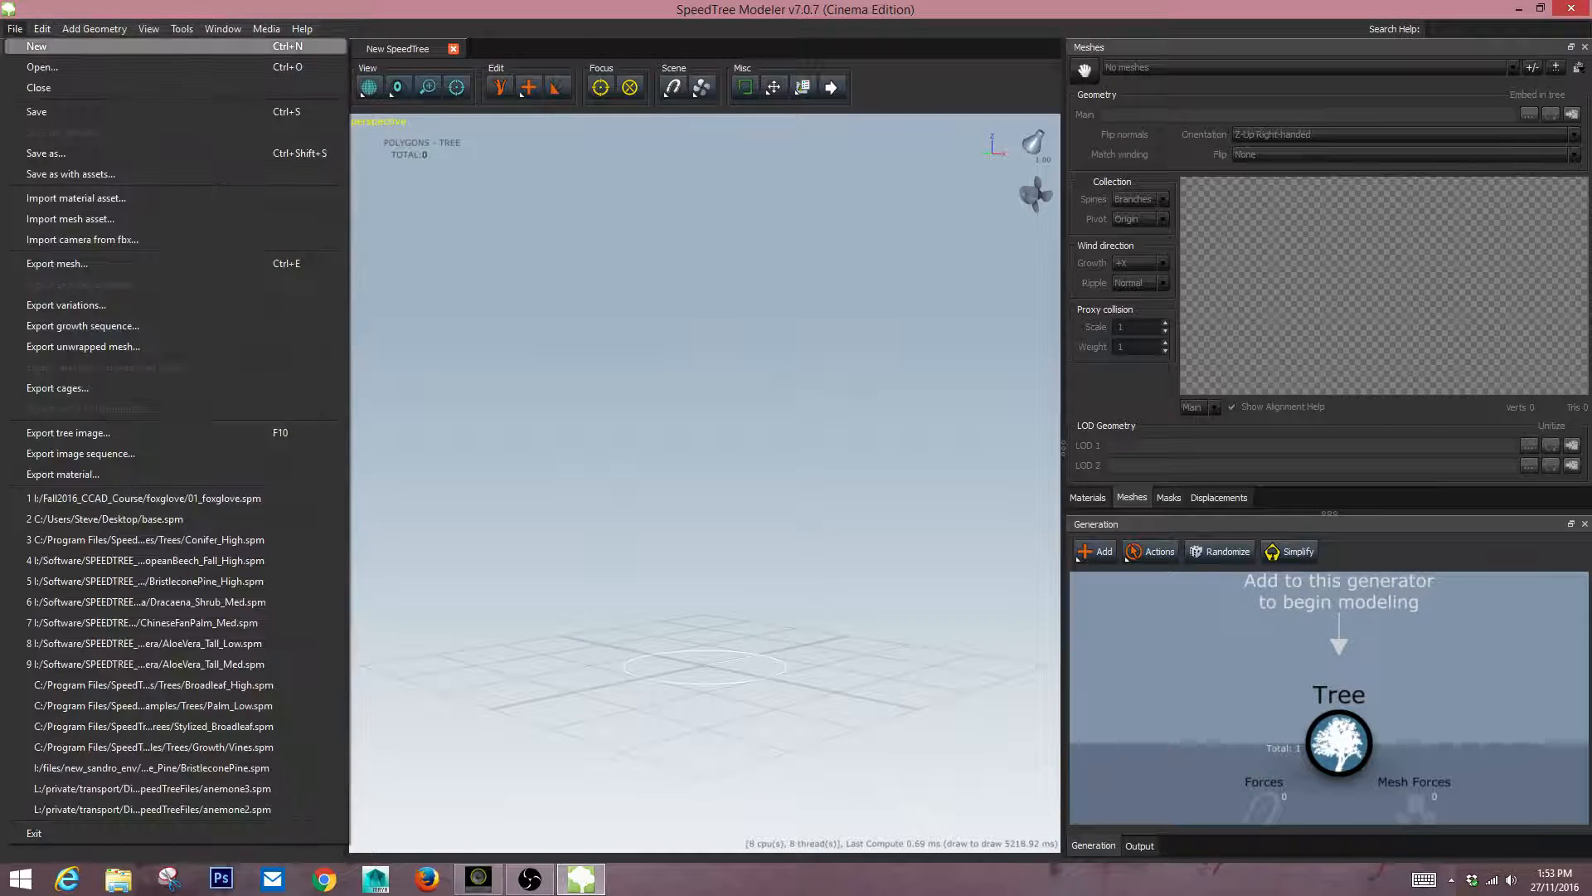
{"action": "left_click", "coordinate": [33, 44]}
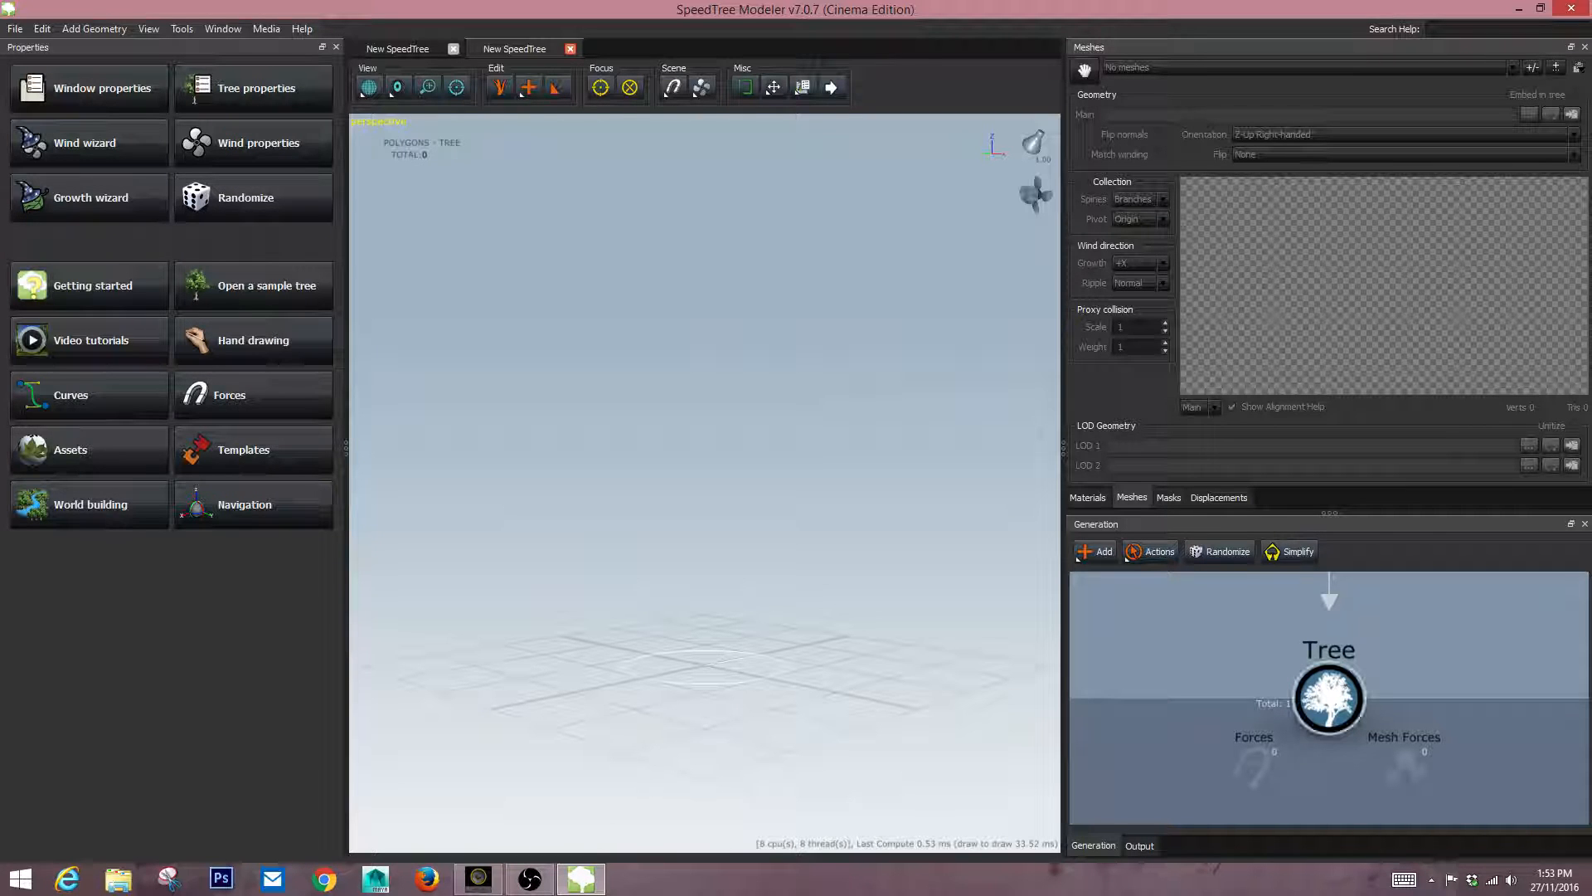
{"action": "right_click", "coordinate": [1328, 696]}
{"action": "mouse_move", "coordinate": [1410, 300]}
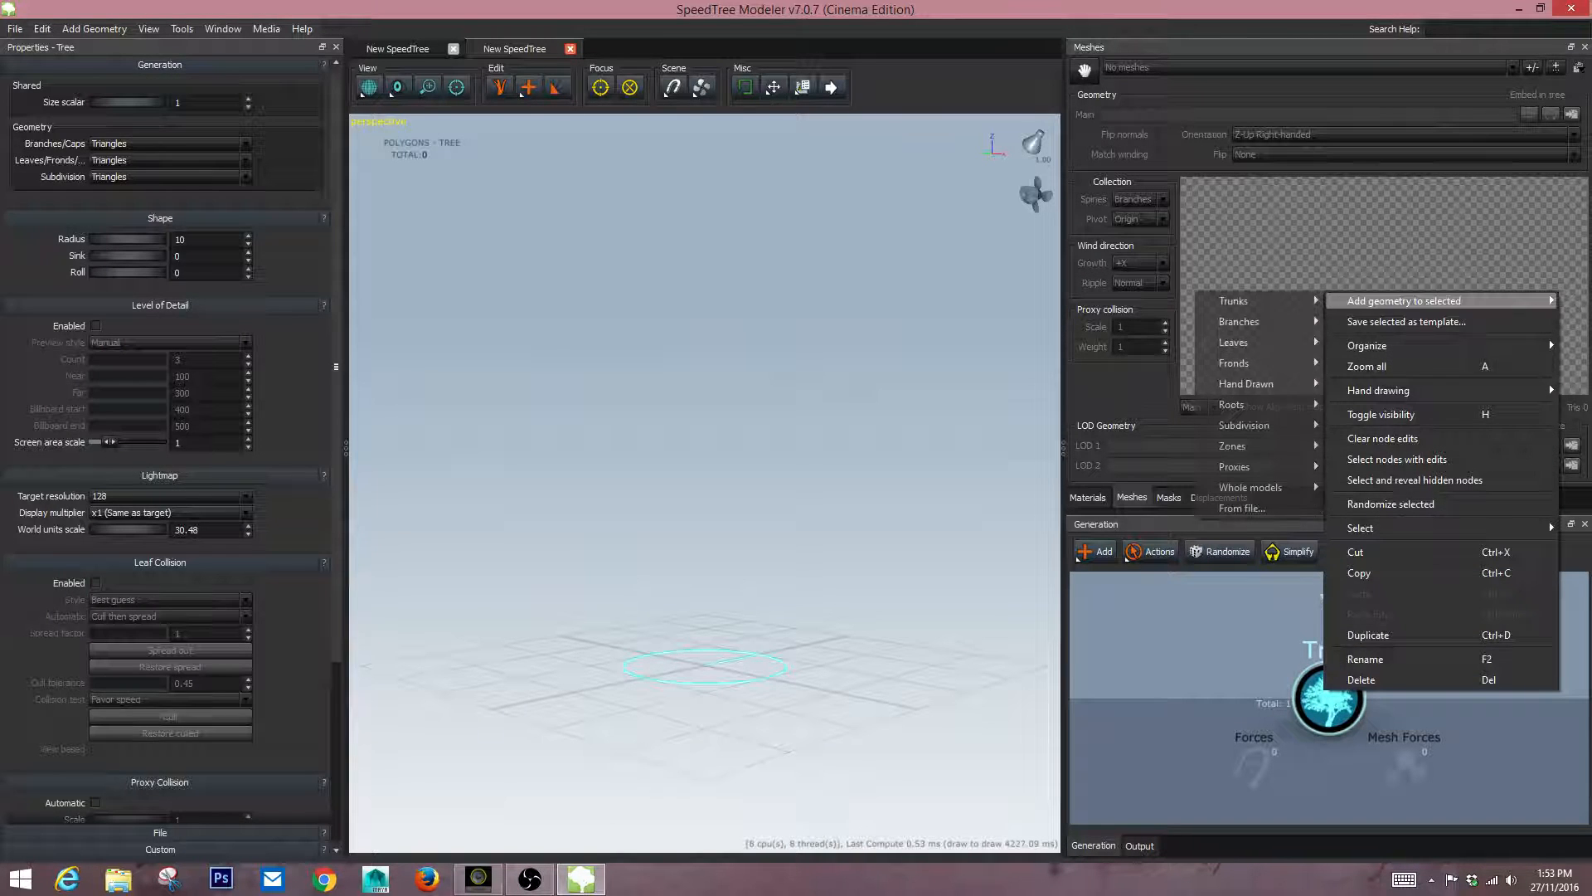
{"action": "mouse_move", "coordinate": [1244, 300]}
{"action": "left_click", "coordinate": [1381, 321]}
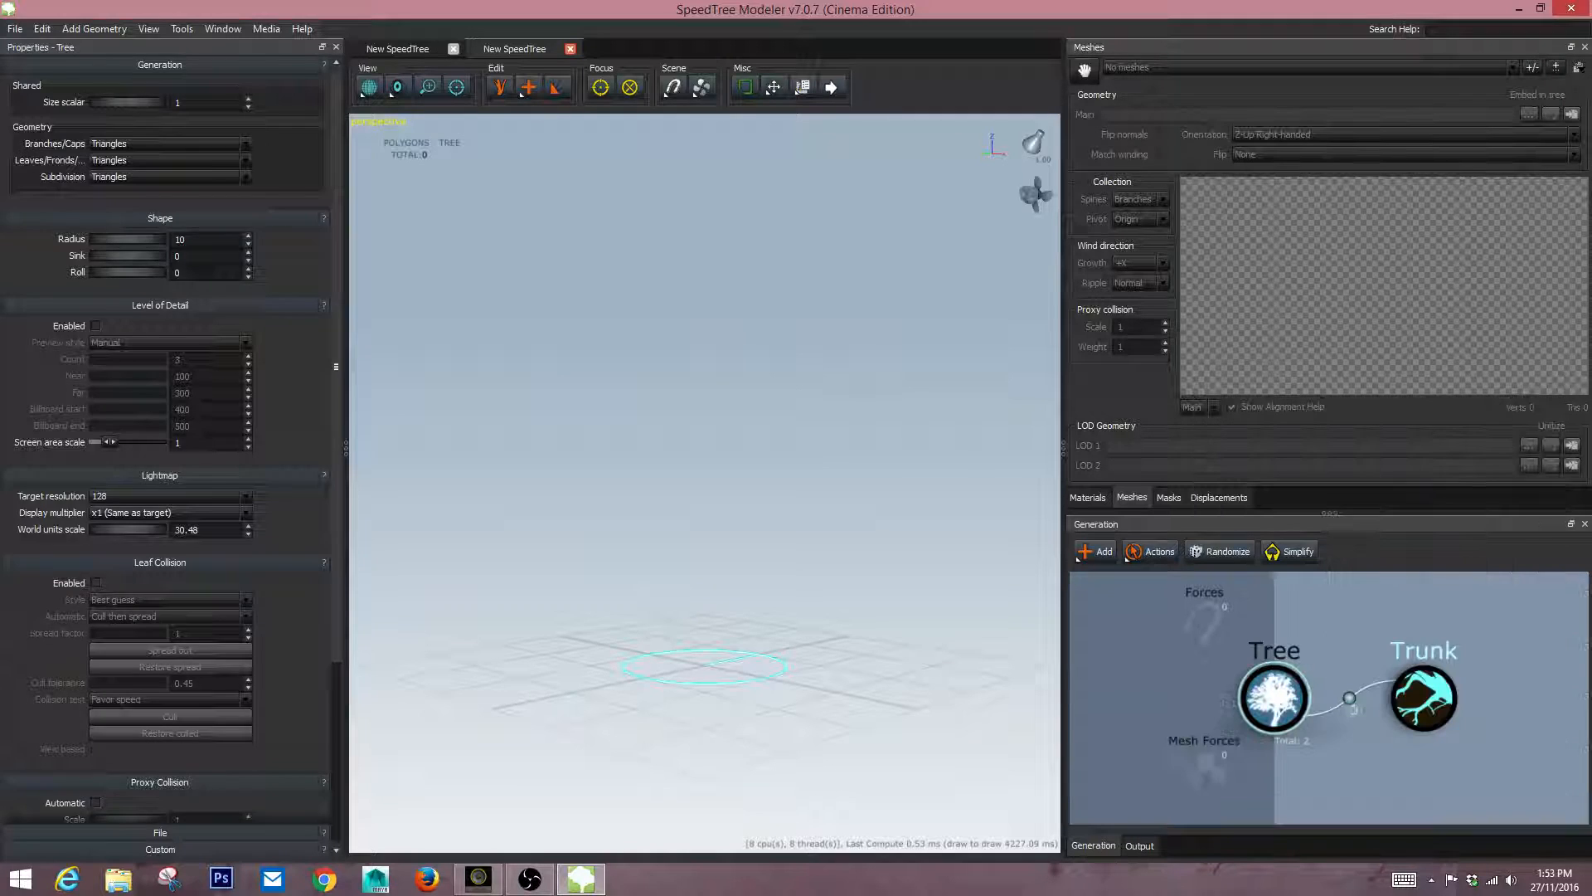
{"action": "key", "text": "Escape"}
{"action": "scroll", "coordinate": [704, 483], "scroll_direction": "down", "scroll_amount": 2}
{"action": "scroll", "coordinate": [704, 483], "scroll_direction": "up", "scroll_amount": 6}
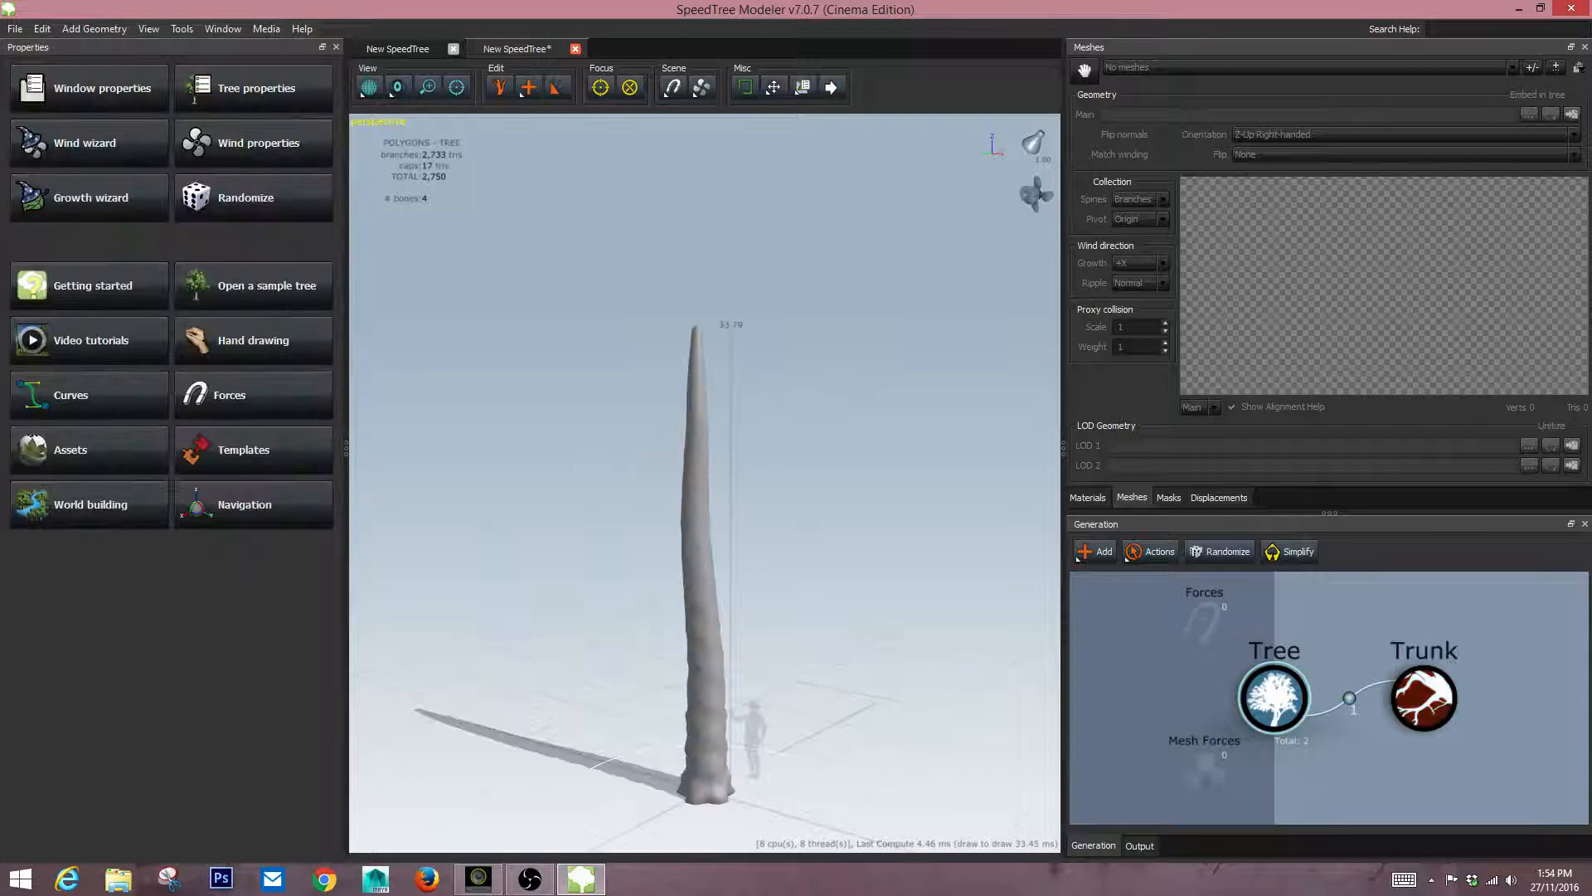
Set the trunk's branch displacement amount to -0.05, keeping Noise as the source.
{"action": "middle_click_drag", "start_coordinate": [705, 482], "coordinate": [711, 384]}
{"action": "left_click", "coordinate": [1423, 698]}
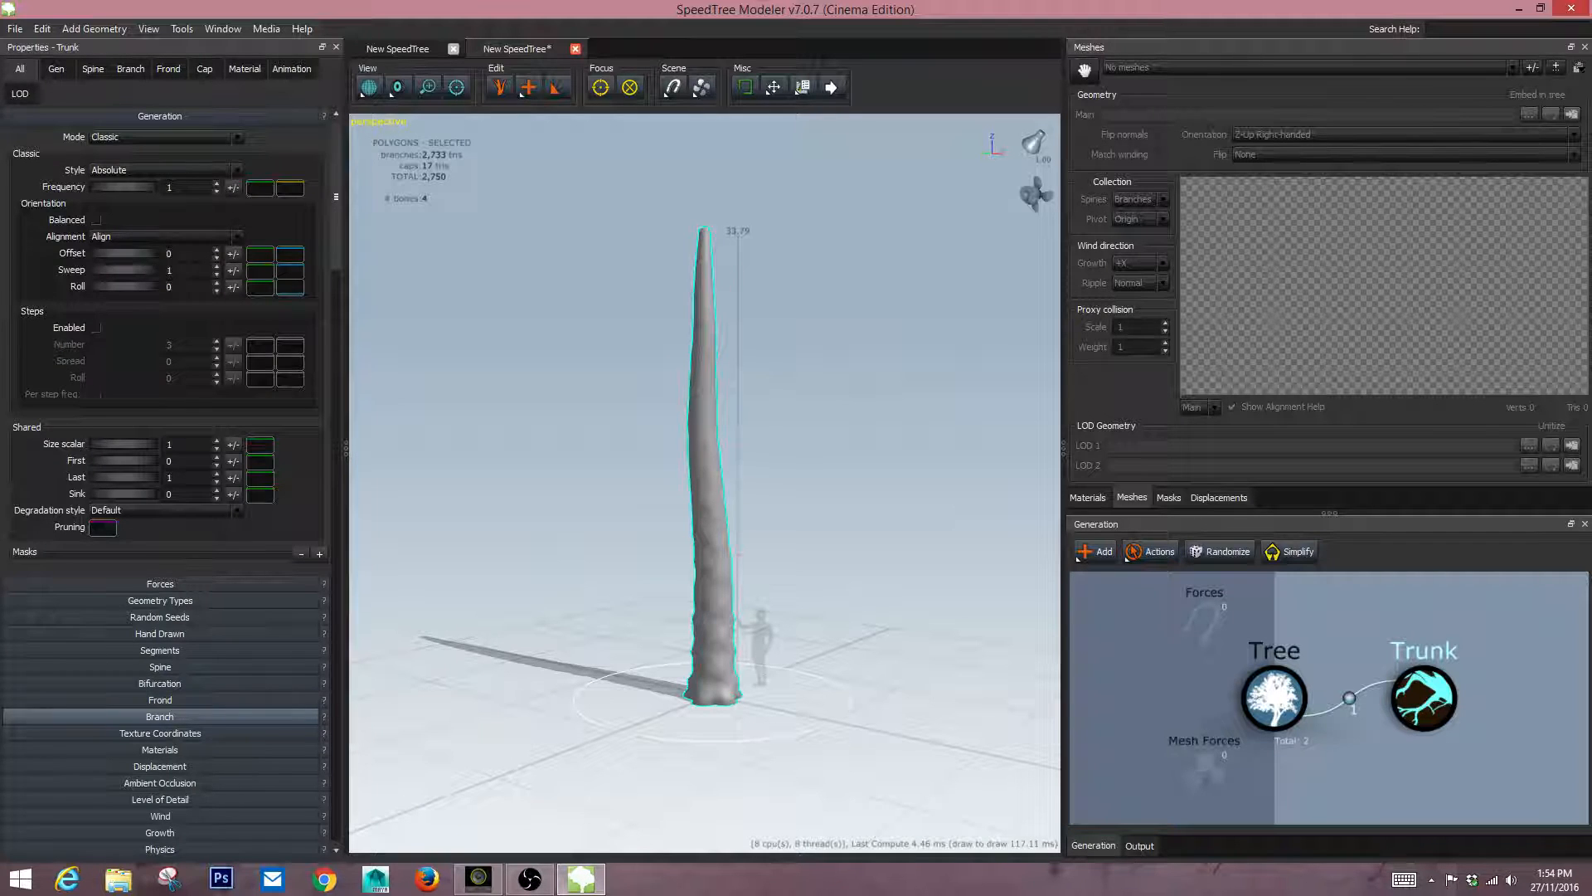
{"action": "left_click", "coordinate": [161, 717]}
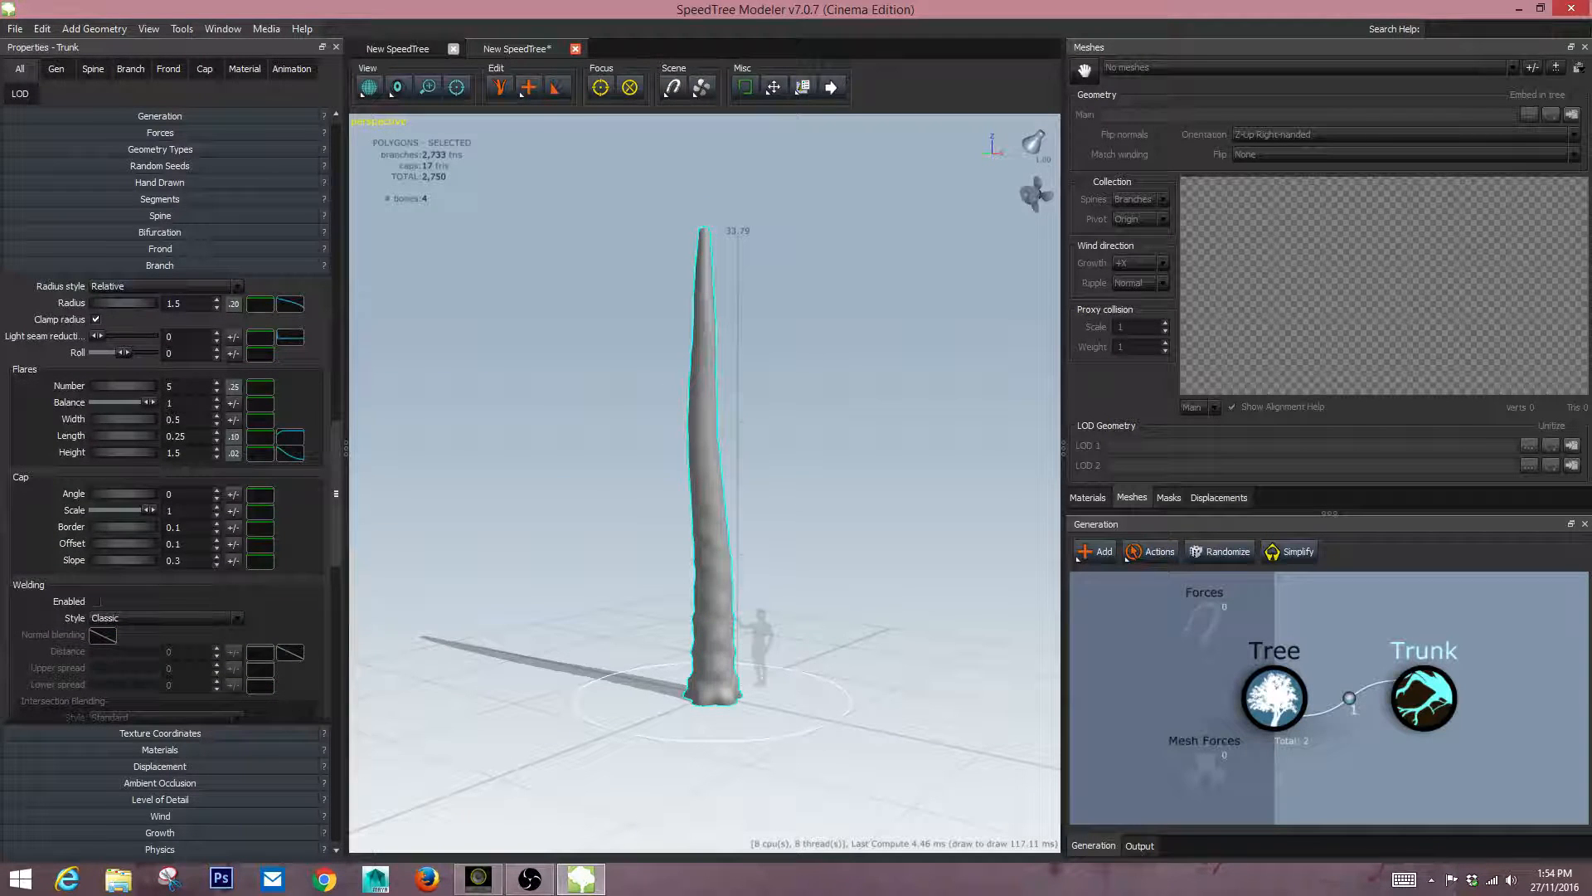
{"action": "left_click", "coordinate": [160, 767]}
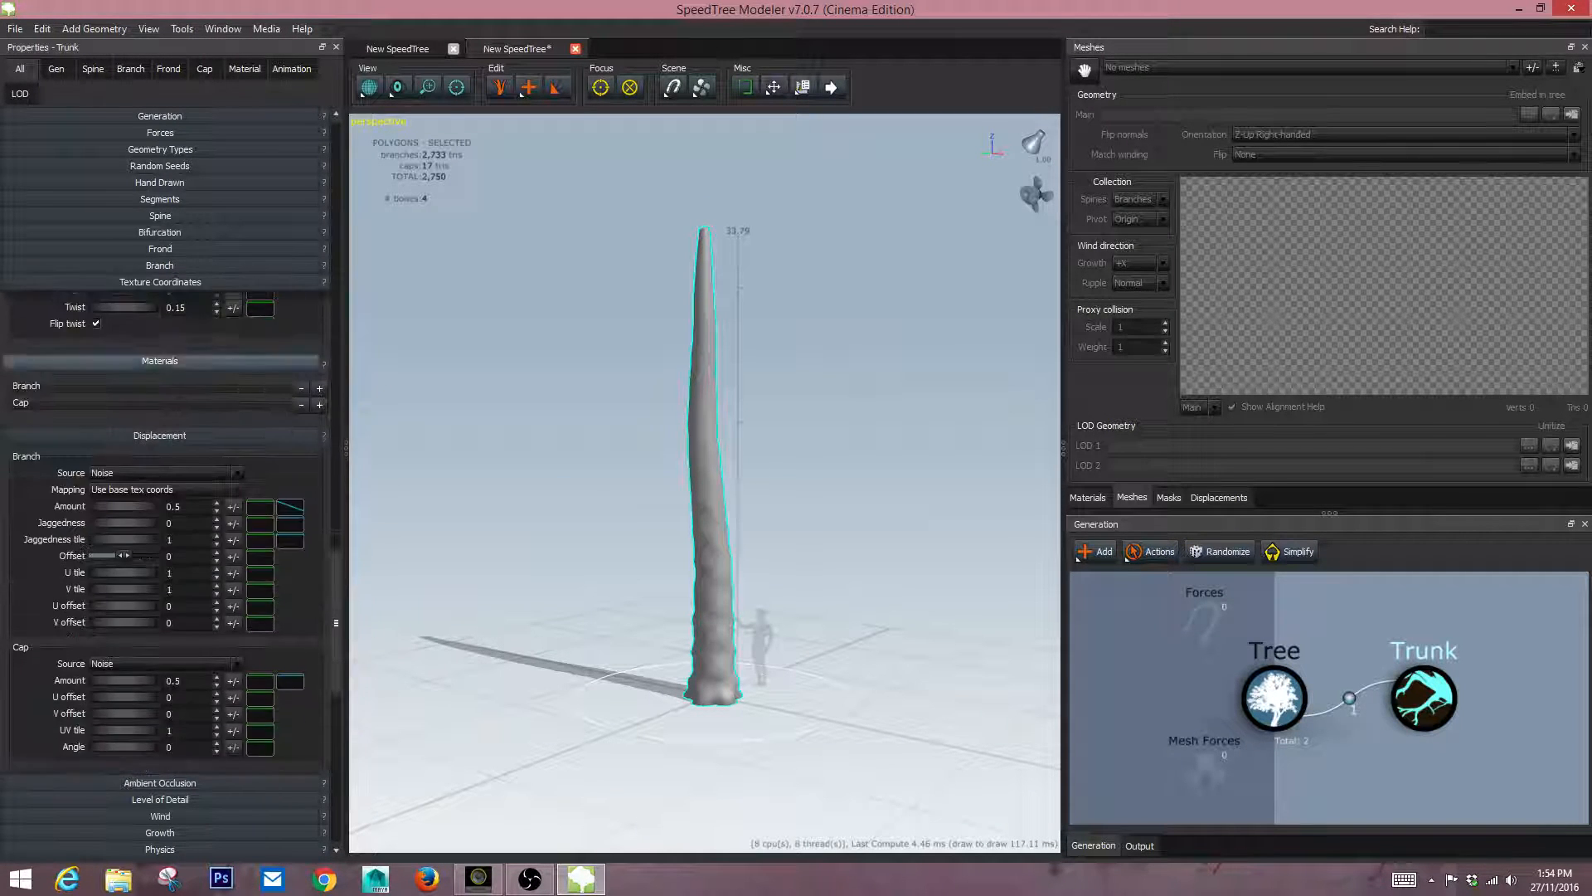
{"action": "left_click", "coordinate": [179, 469]}
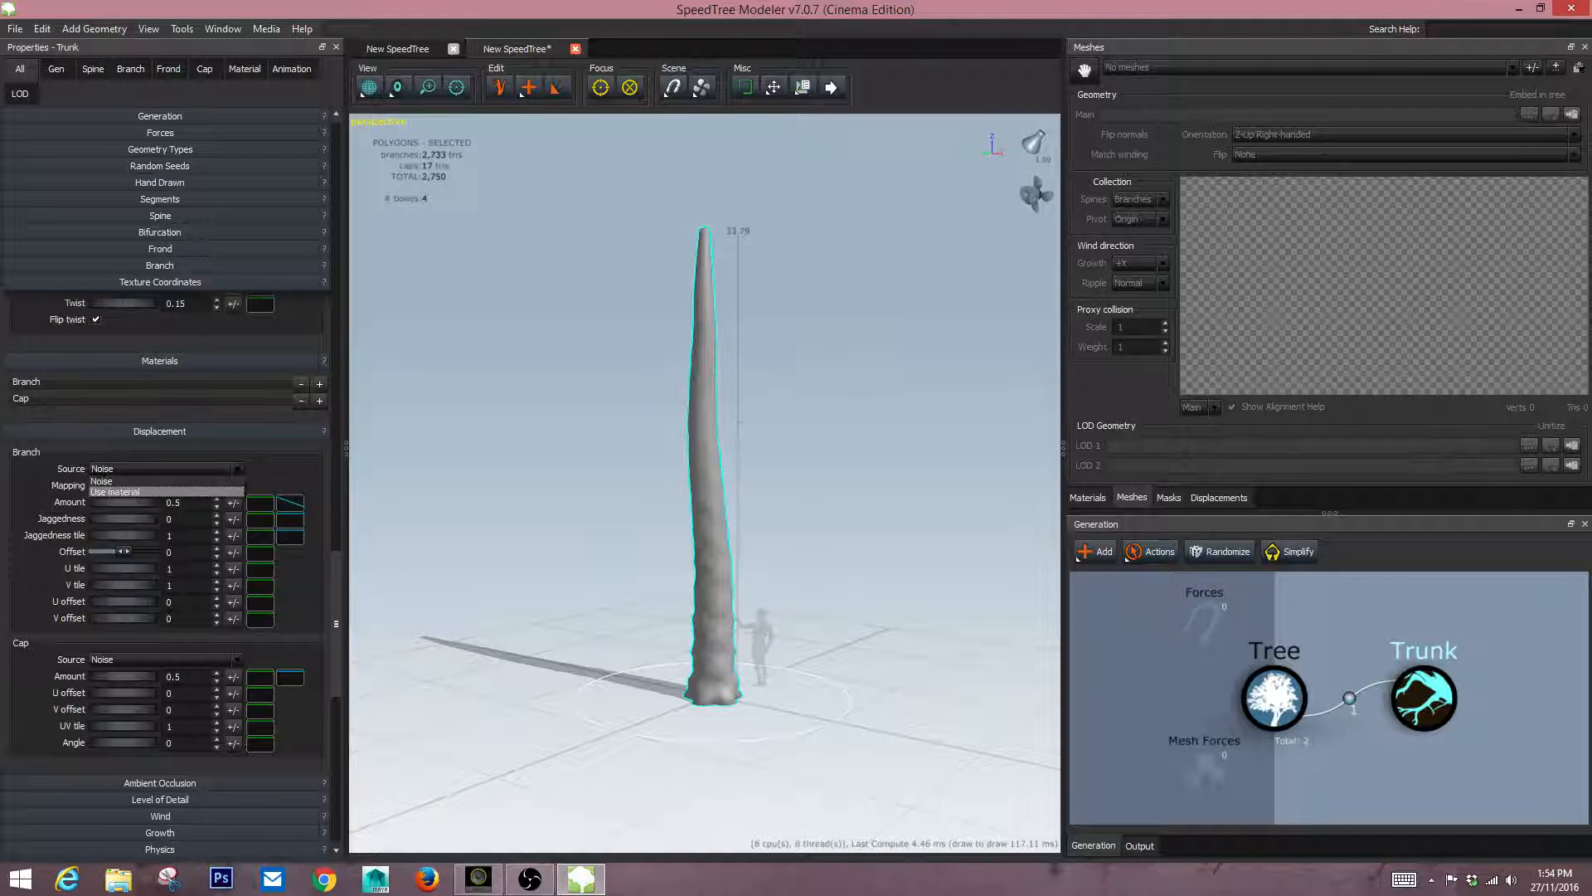
{"action": "left_click_drag", "start_coordinate": [186, 502], "coordinate": [158, 502]}
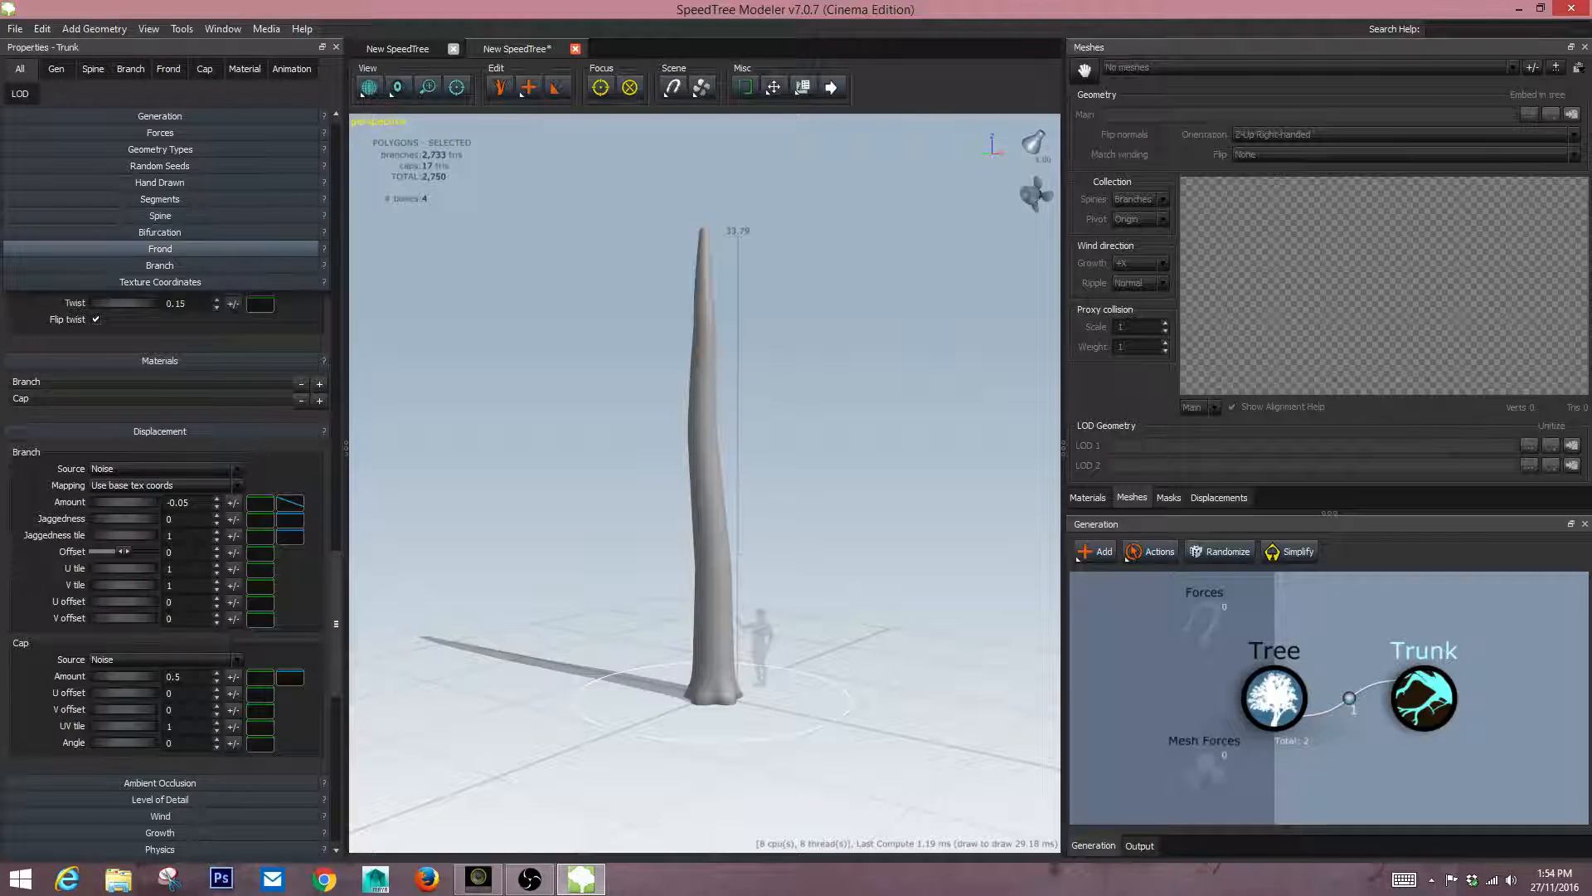
Set the trunk's flare width to 0.63 and flare length to 0.59.
{"action": "left_click", "coordinate": [159, 266]}
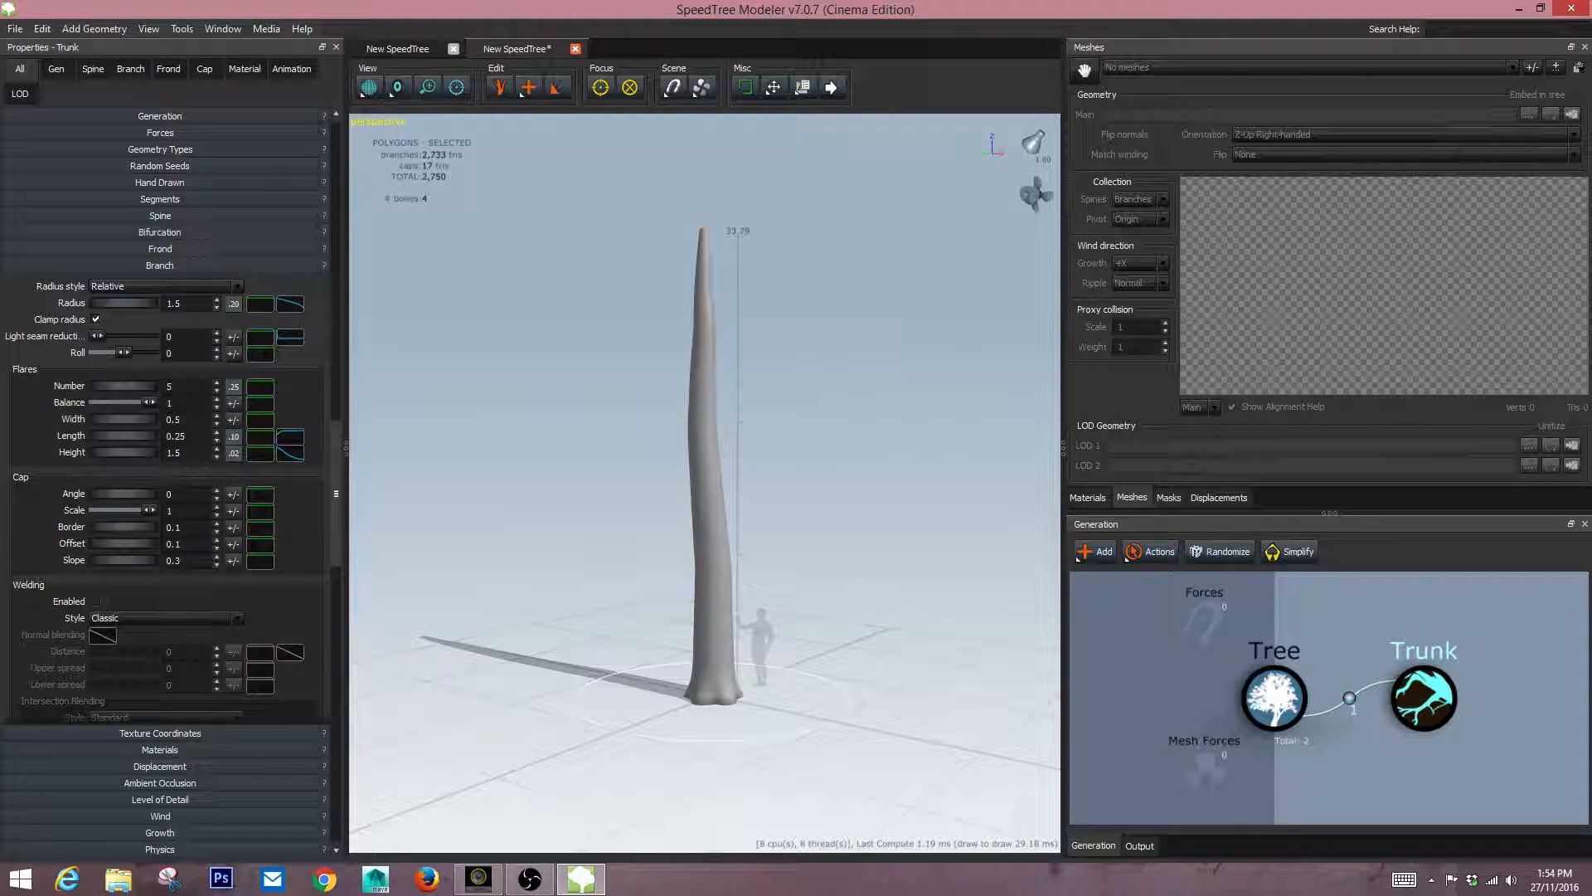
{"action": "left_click_drag", "start_coordinate": [123, 386], "coordinate": [112, 419]}
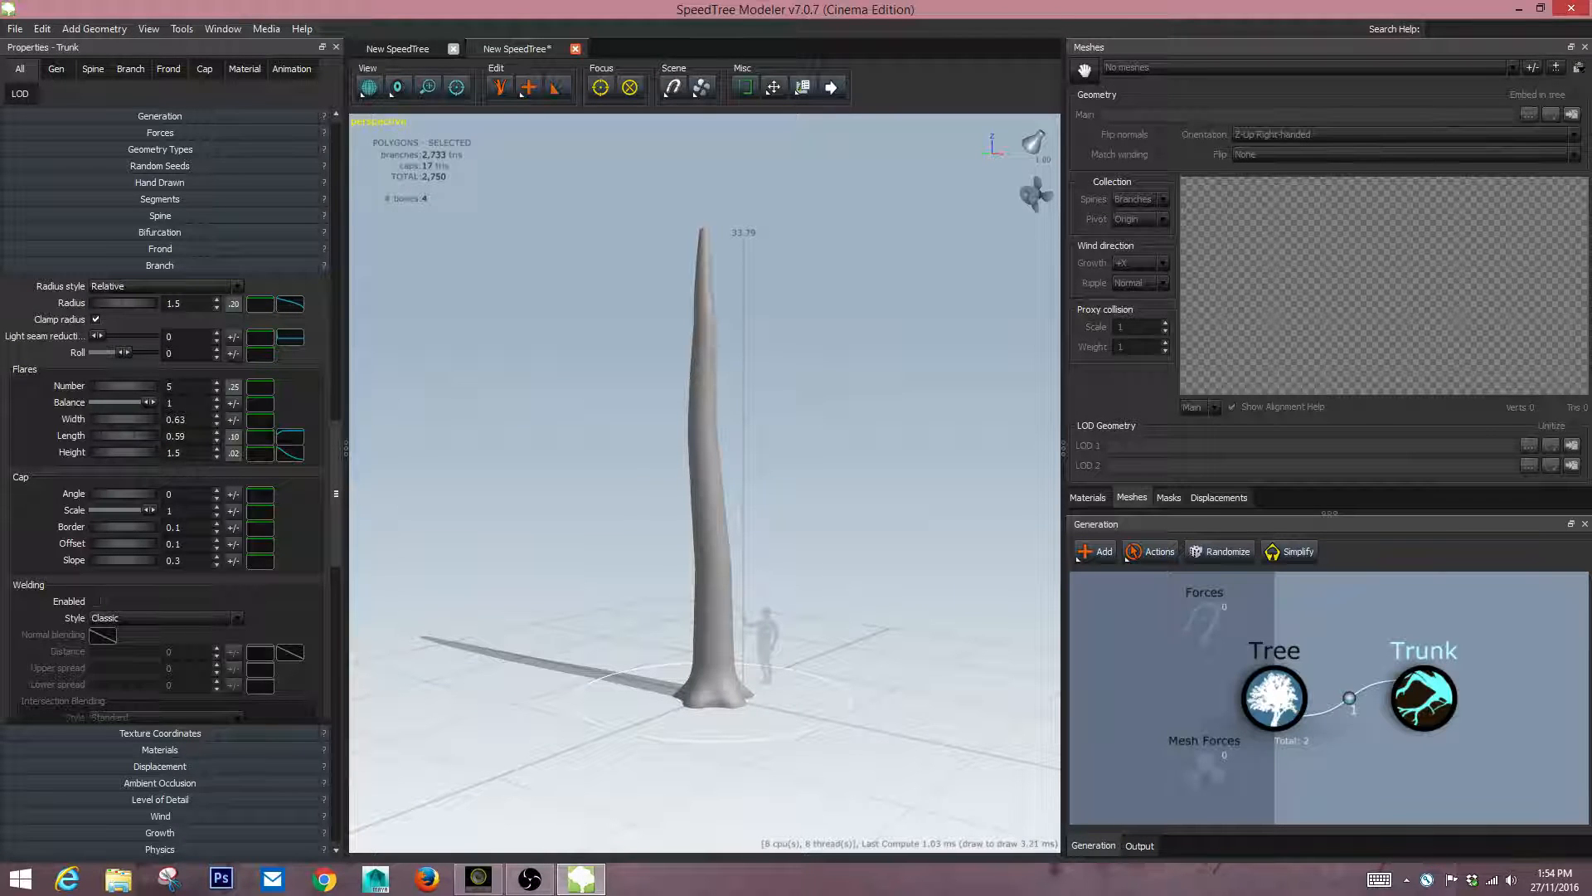
{"action": "mouse_move", "coordinate": [705, 464]}
{"action": "left_mouse_down"}
{"action": "mouse_move", "coordinate": [581, 464]}
{"action": "mouse_move", "coordinate": [680, 465]}
{"action": "left_mouse_up"}
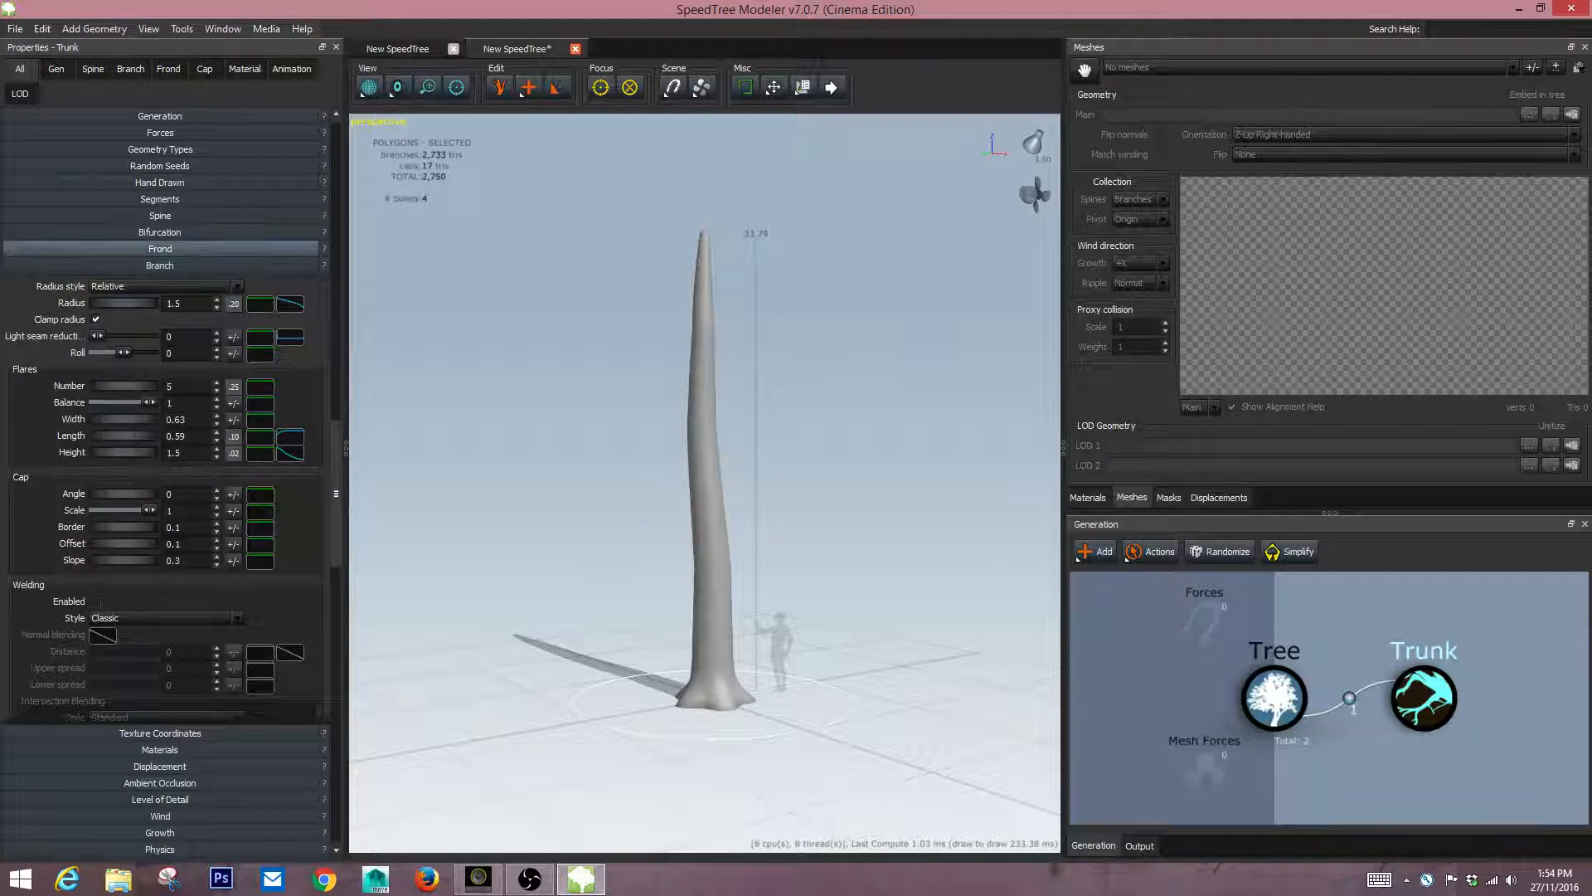
Set the trunk's spine length to 18.51, disturbance to 0.115, jink frequency to 1 and jink amount to 0.05.
{"action": "left_click", "coordinate": [160, 216]}
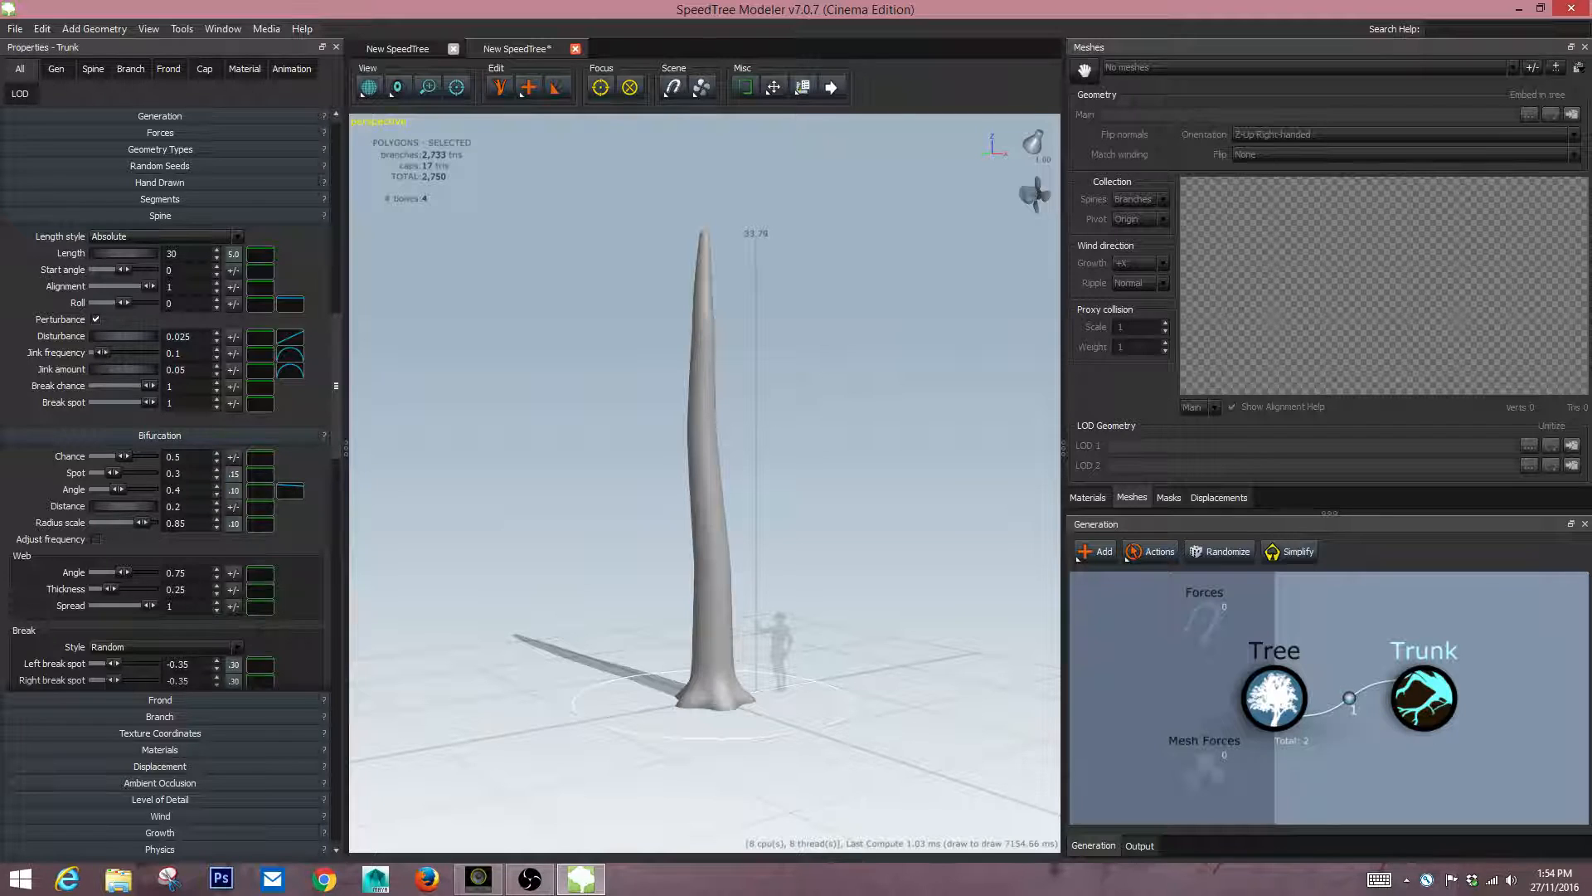
{"action": "left_click_drag", "start_coordinate": [123, 335], "coordinate": [140, 369]}
{"action": "left_click_drag", "start_coordinate": [829, 432], "coordinate": [630, 423]}
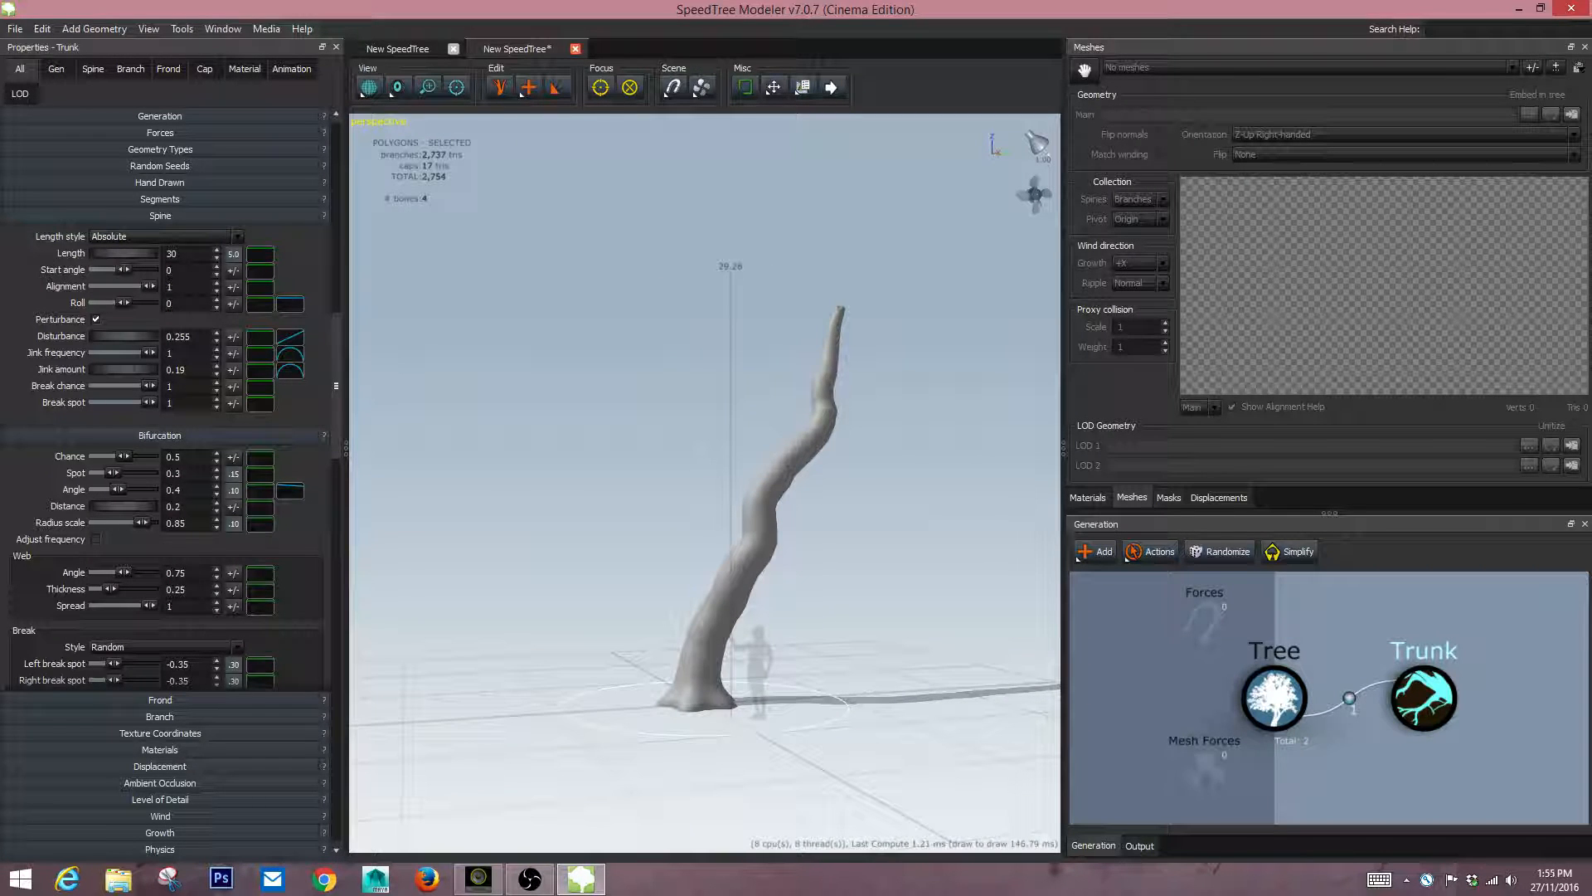
{"action": "left_click_drag", "start_coordinate": [133, 336], "coordinate": [125, 369]}
{"action": "left_click_drag", "start_coordinate": [705, 448], "coordinate": [800, 448]}
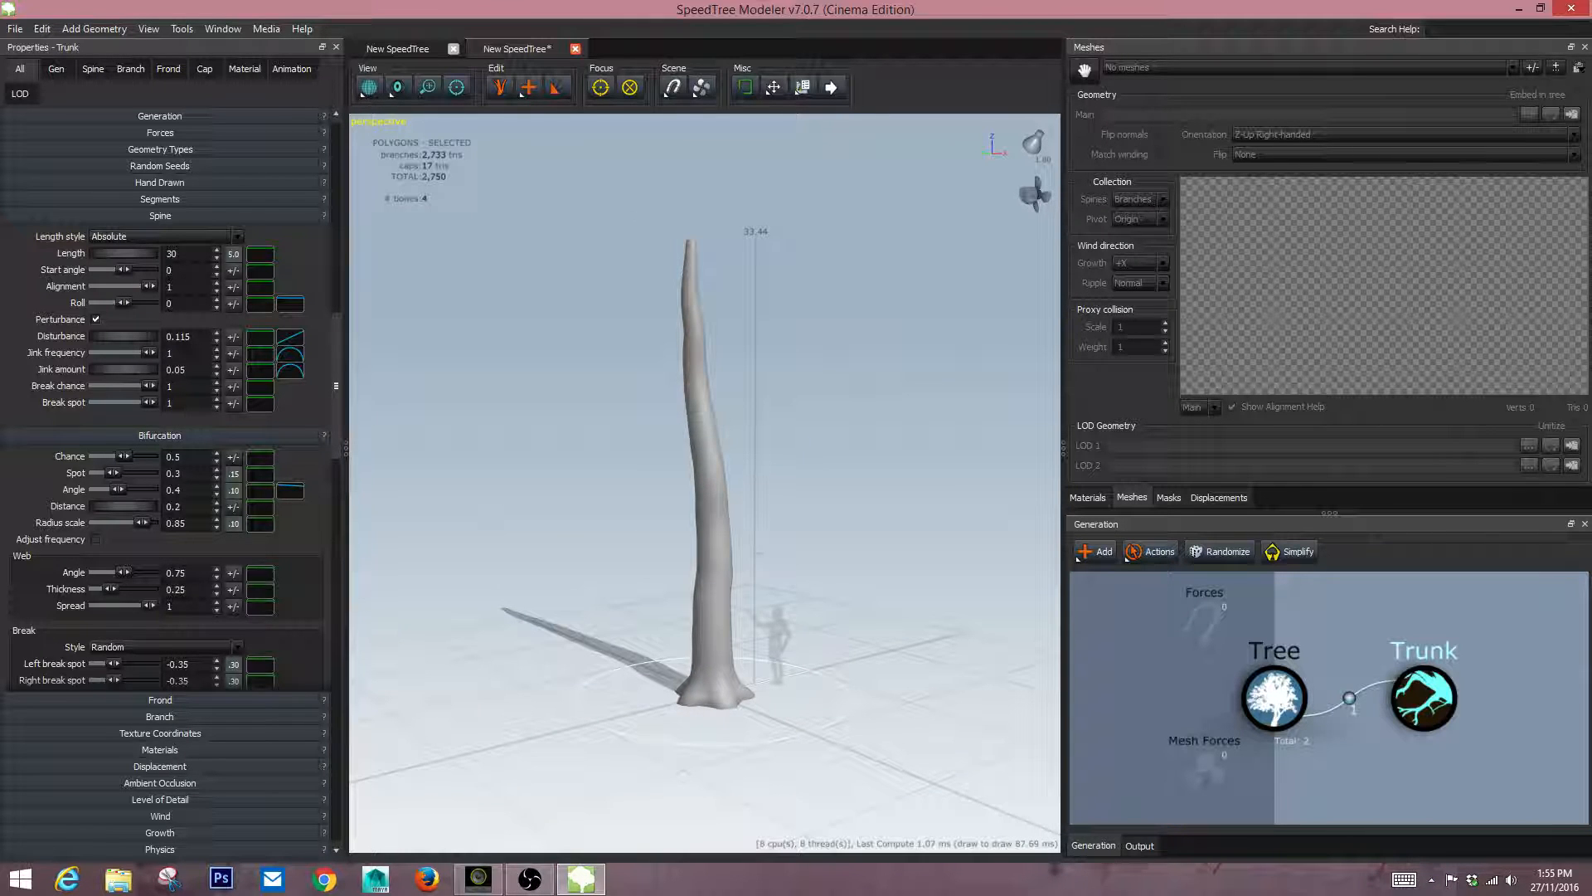
{"action": "left_click_drag", "start_coordinate": [125, 253], "coordinate": [114, 253]}
{"action": "left_click_drag", "start_coordinate": [705, 497], "coordinate": [655, 498]}
Add the Standard branches geometry to the trunk.
{"action": "right_click", "coordinate": [1424, 693]}
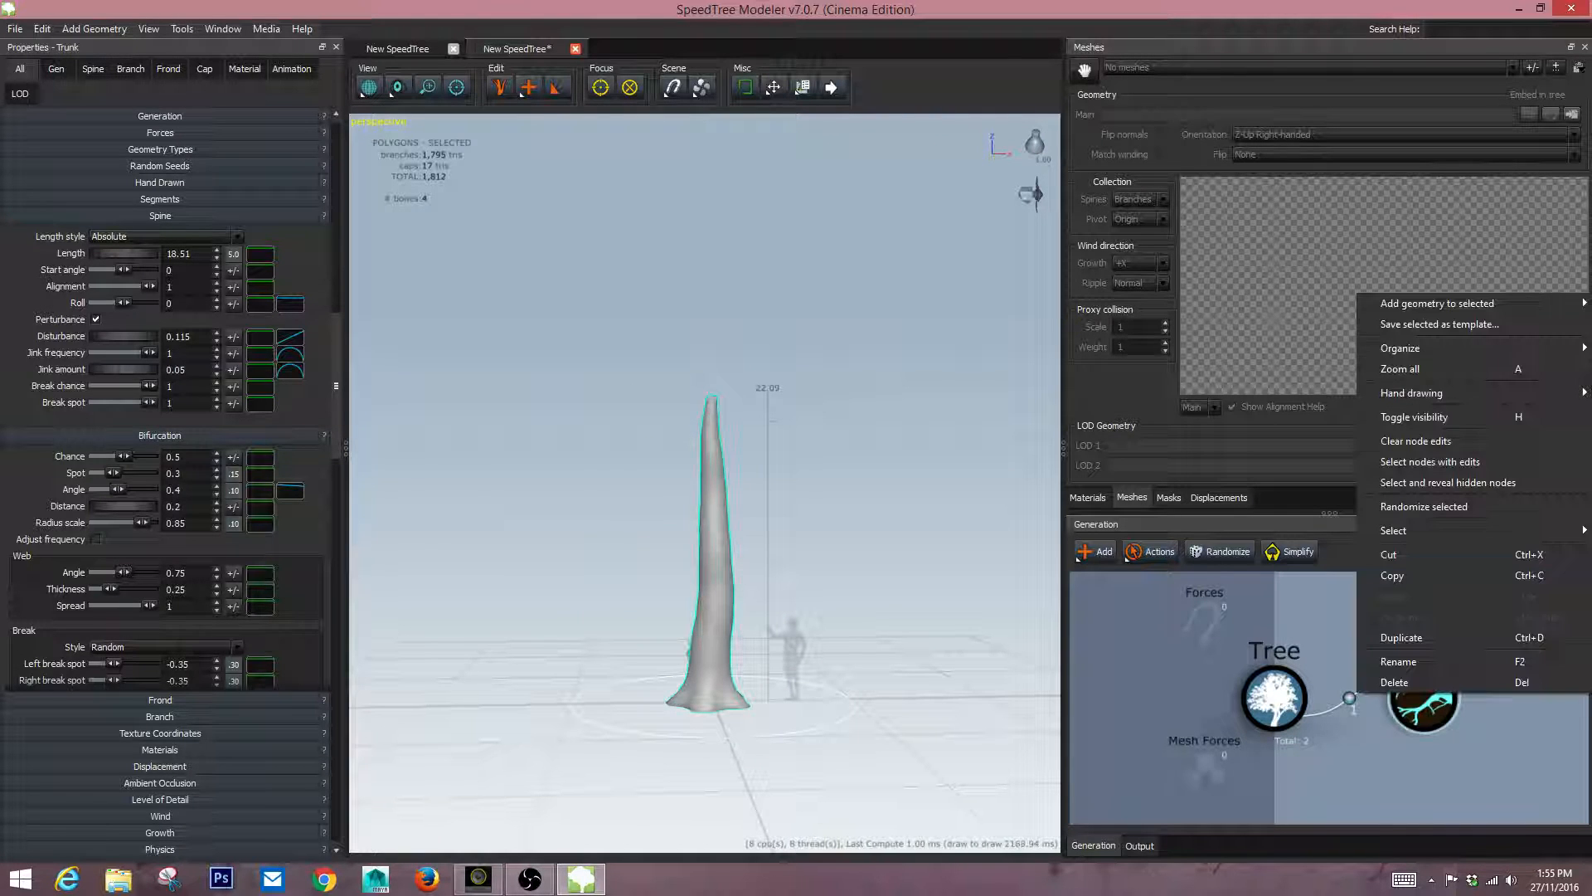
{"action": "mouse_move", "coordinate": [1438, 303]}
{"action": "mouse_move", "coordinate": [1273, 324]}
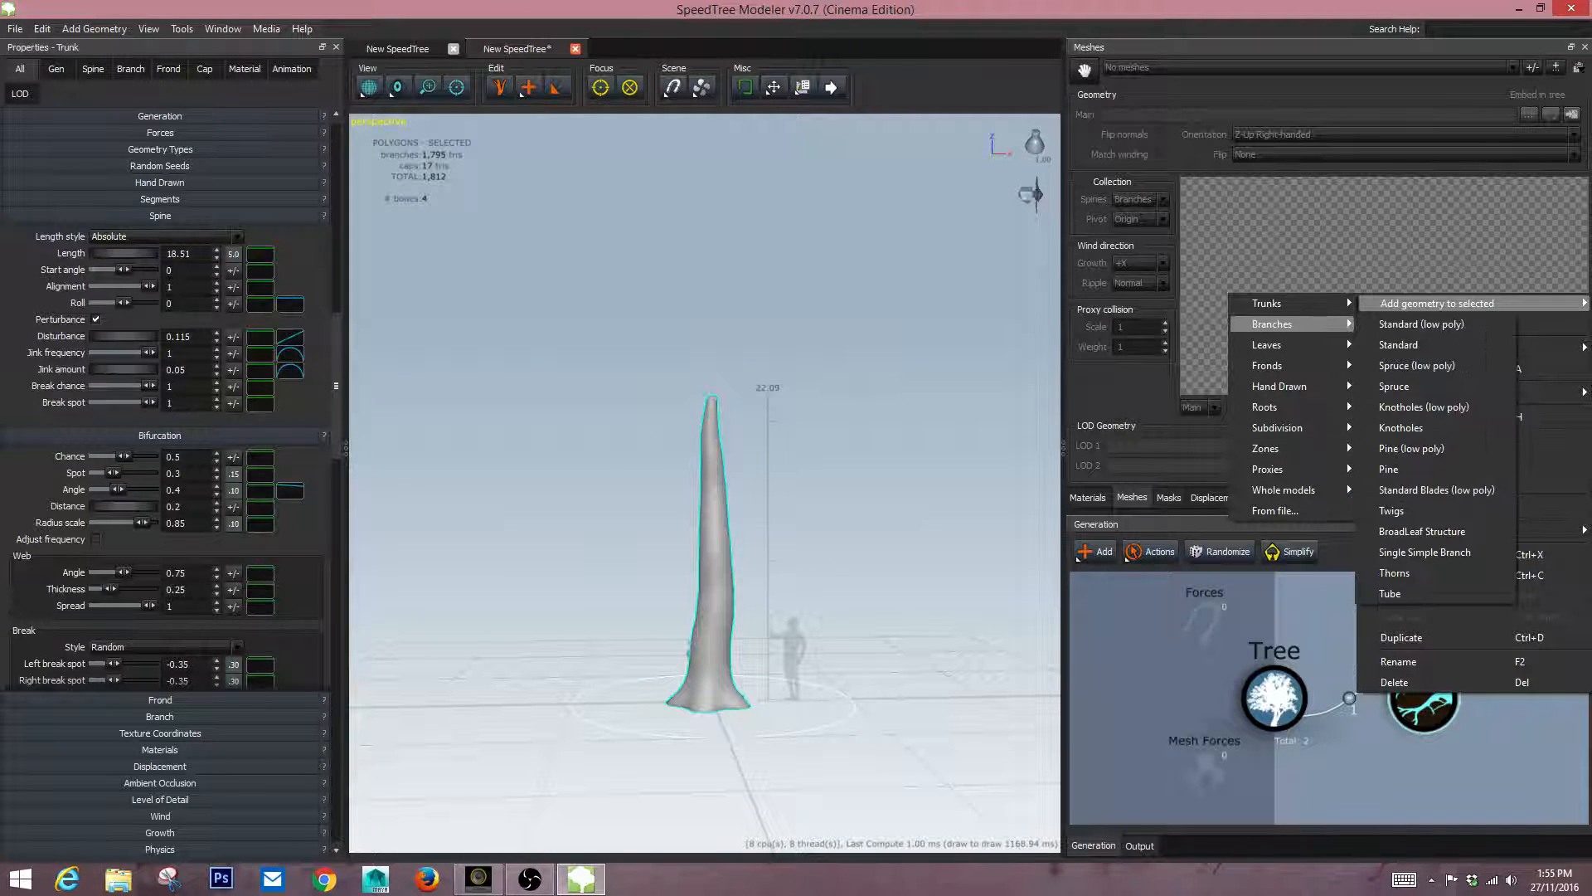
{"action": "left_click", "coordinate": [1402, 345]}
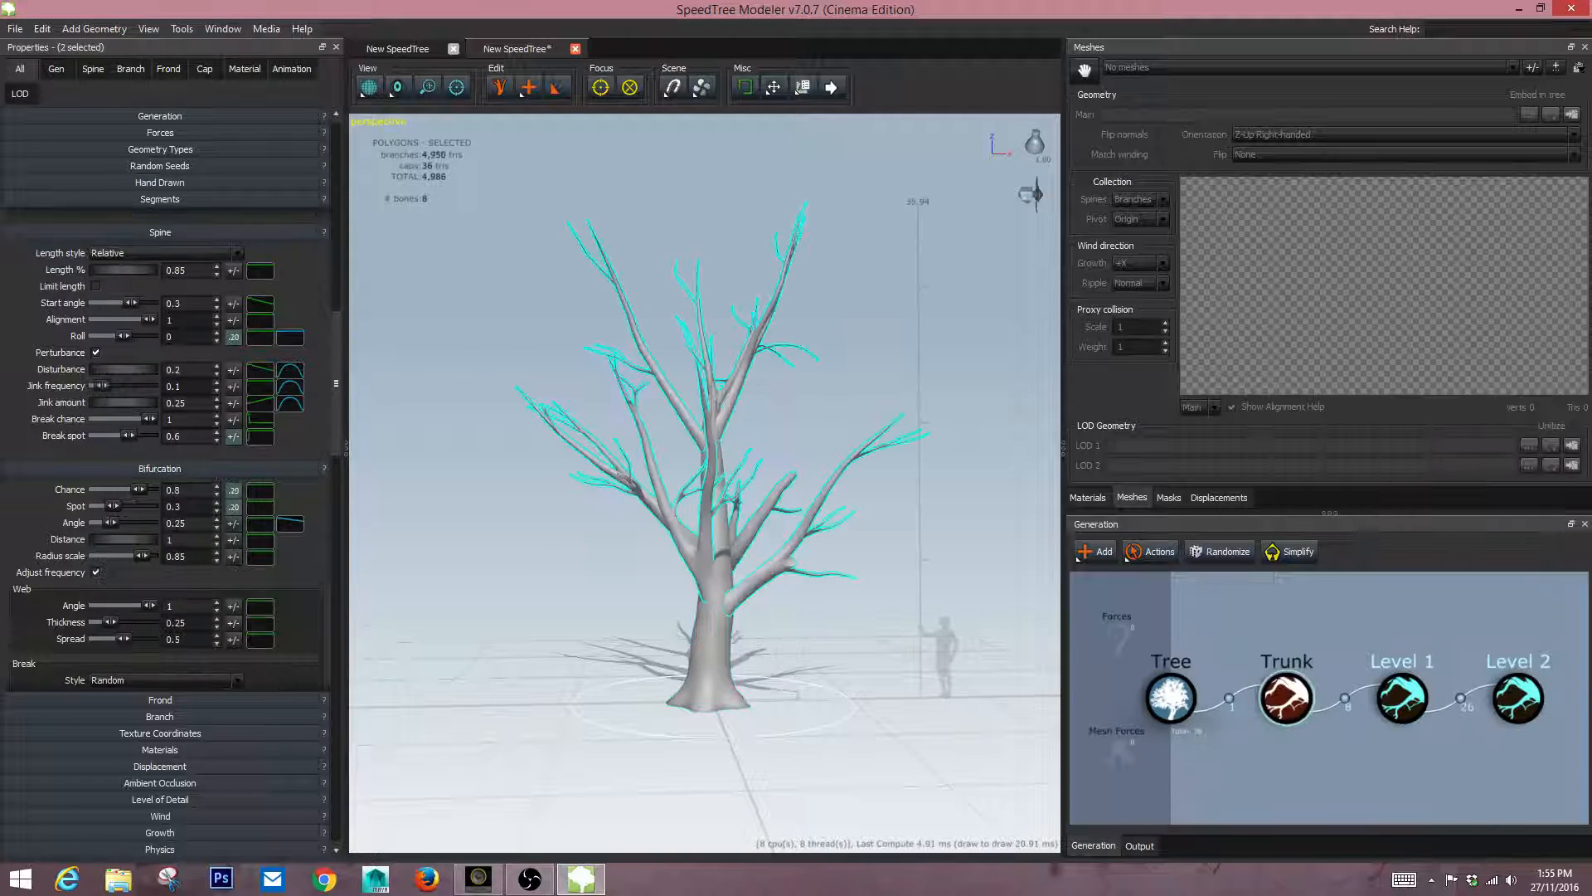
{"action": "left_click_drag", "start_coordinate": [798, 478], "coordinate": [738, 466]}
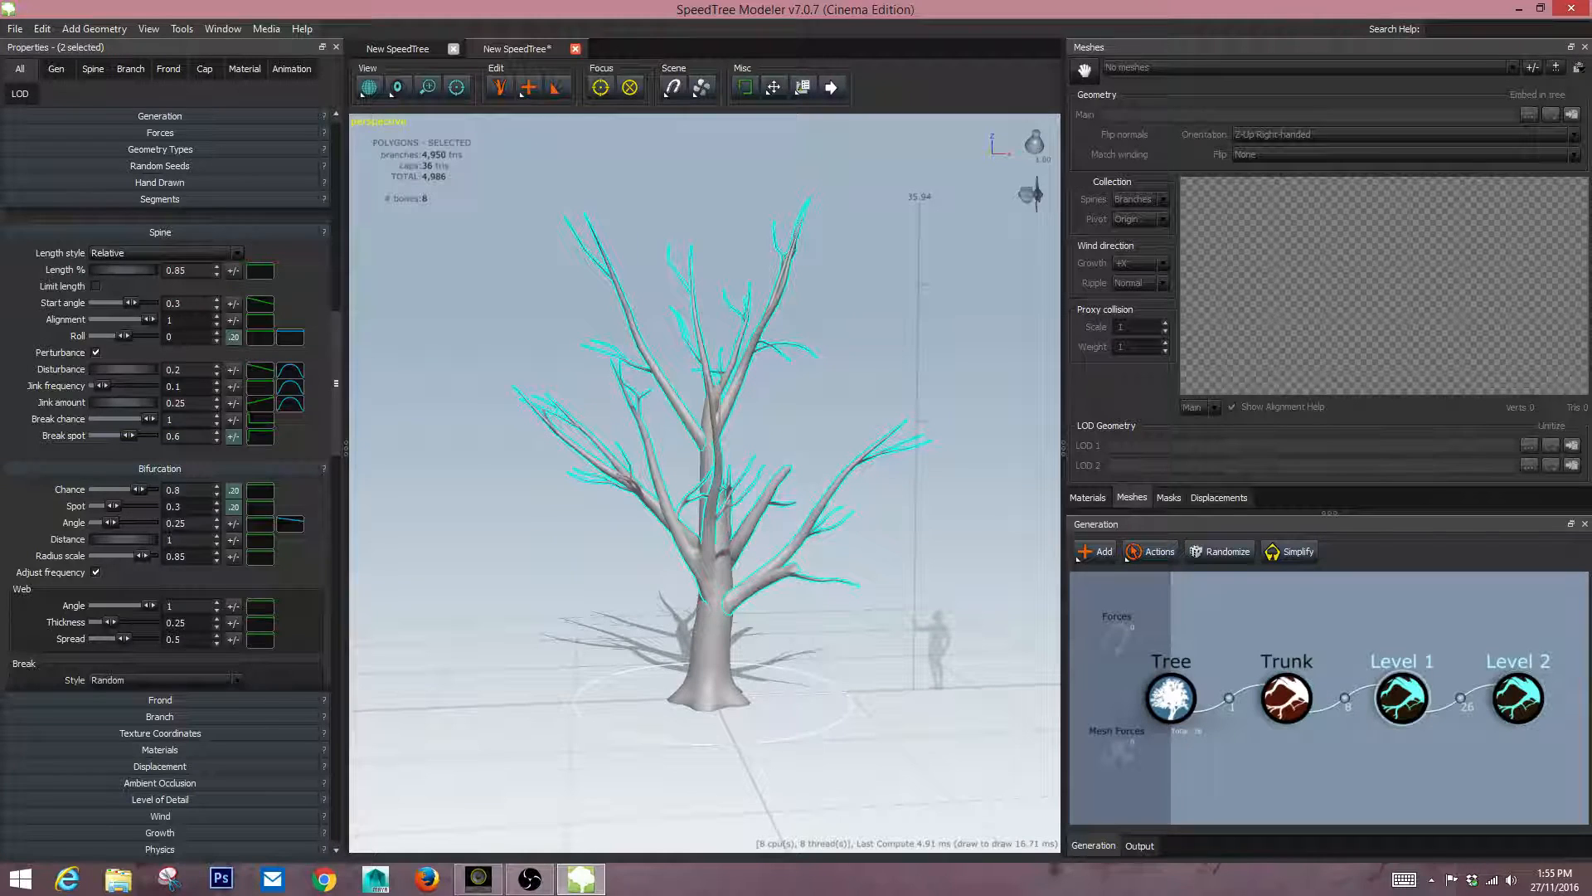
{"action": "left_click", "coordinate": [1402, 697]}
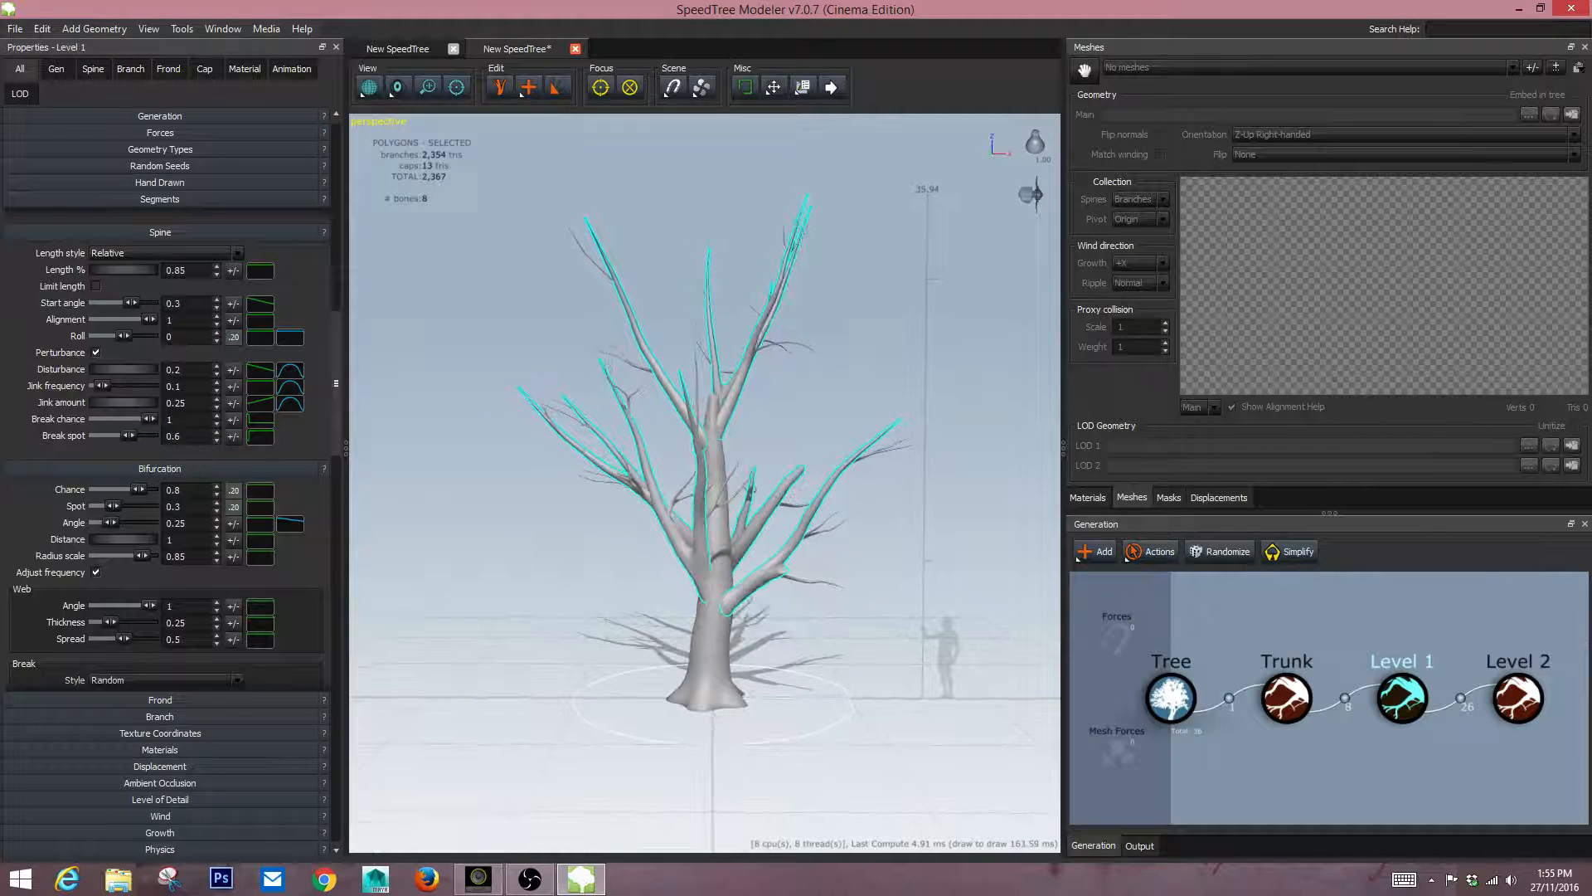
{"action": "key", "text": "Escape"}
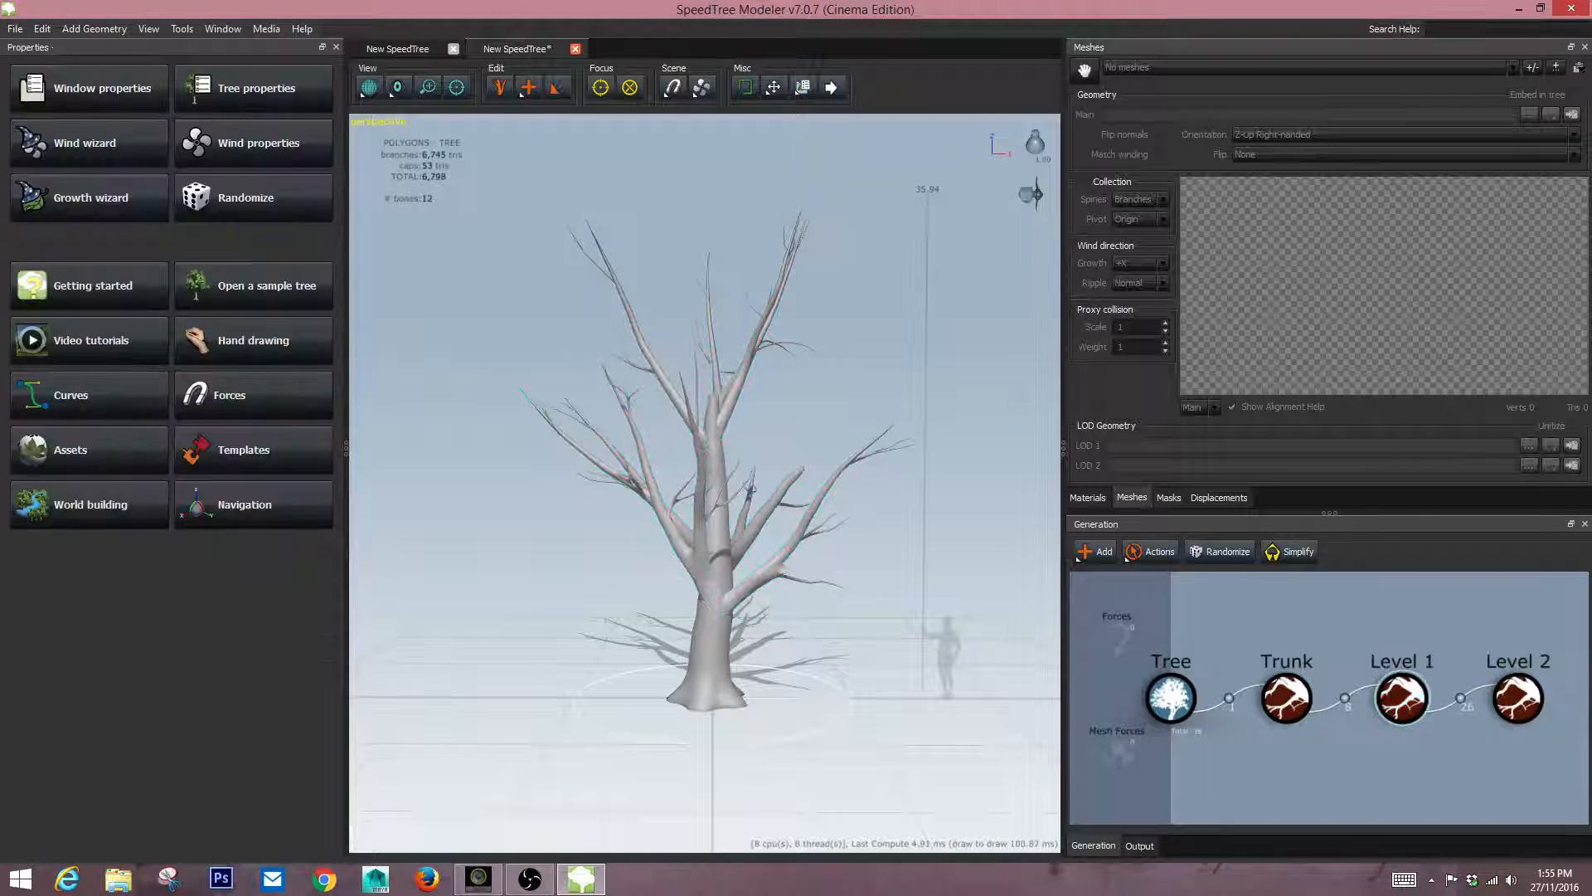
Set the Level 1 branches' spine start angle to 0.366 and lower the end of its curve to steepen the upper branches.
{"action": "left_click", "coordinate": [1402, 696]}
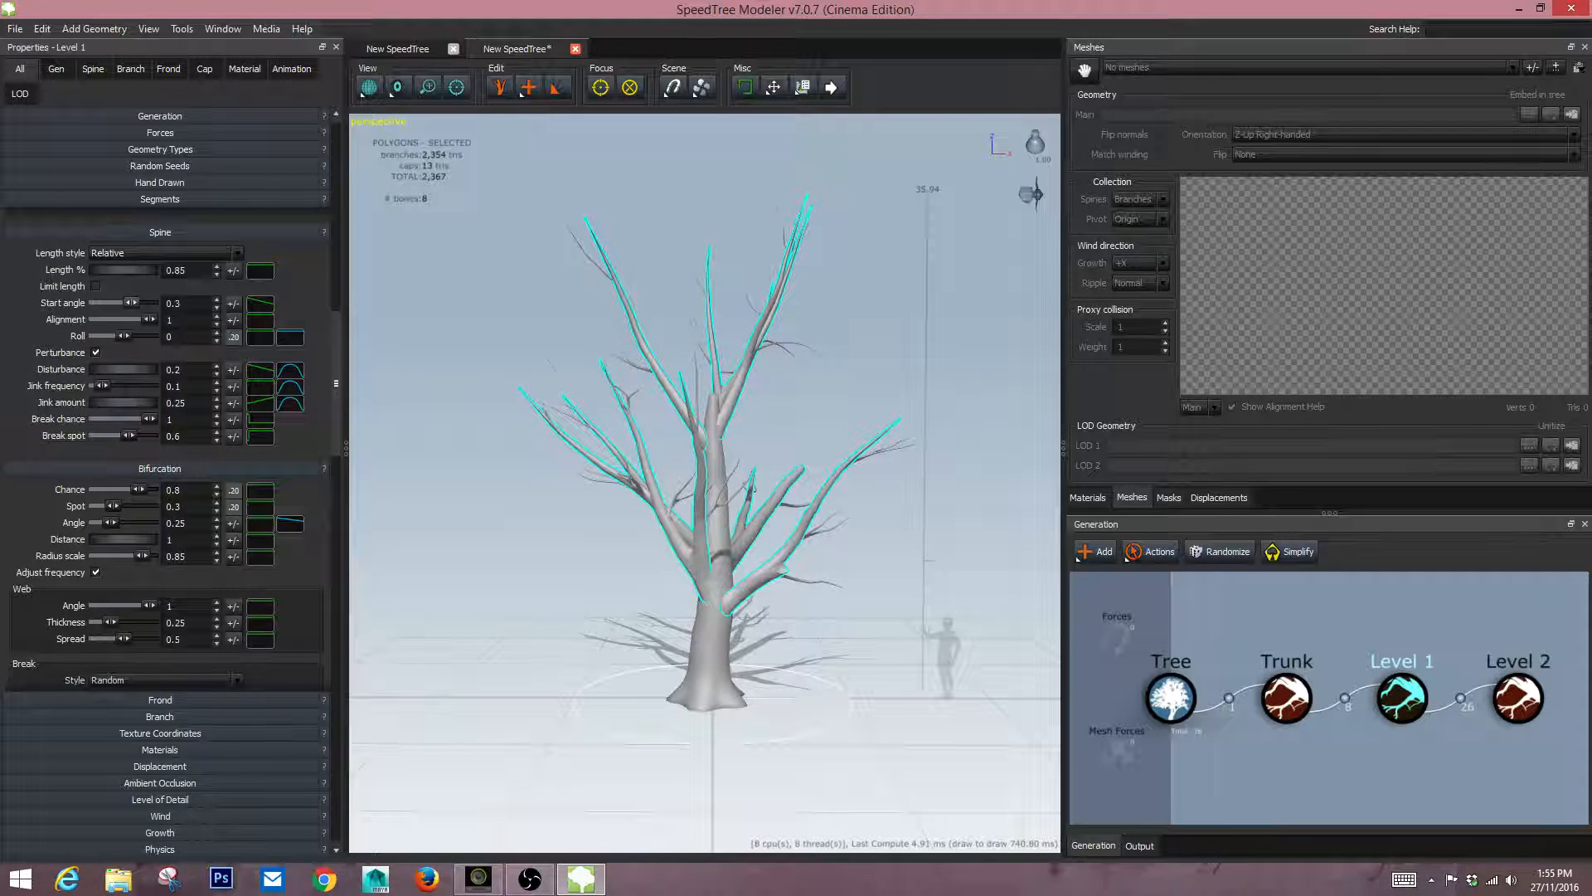
{"action": "left_click_drag", "start_coordinate": [131, 302], "coordinate": [137, 303]}
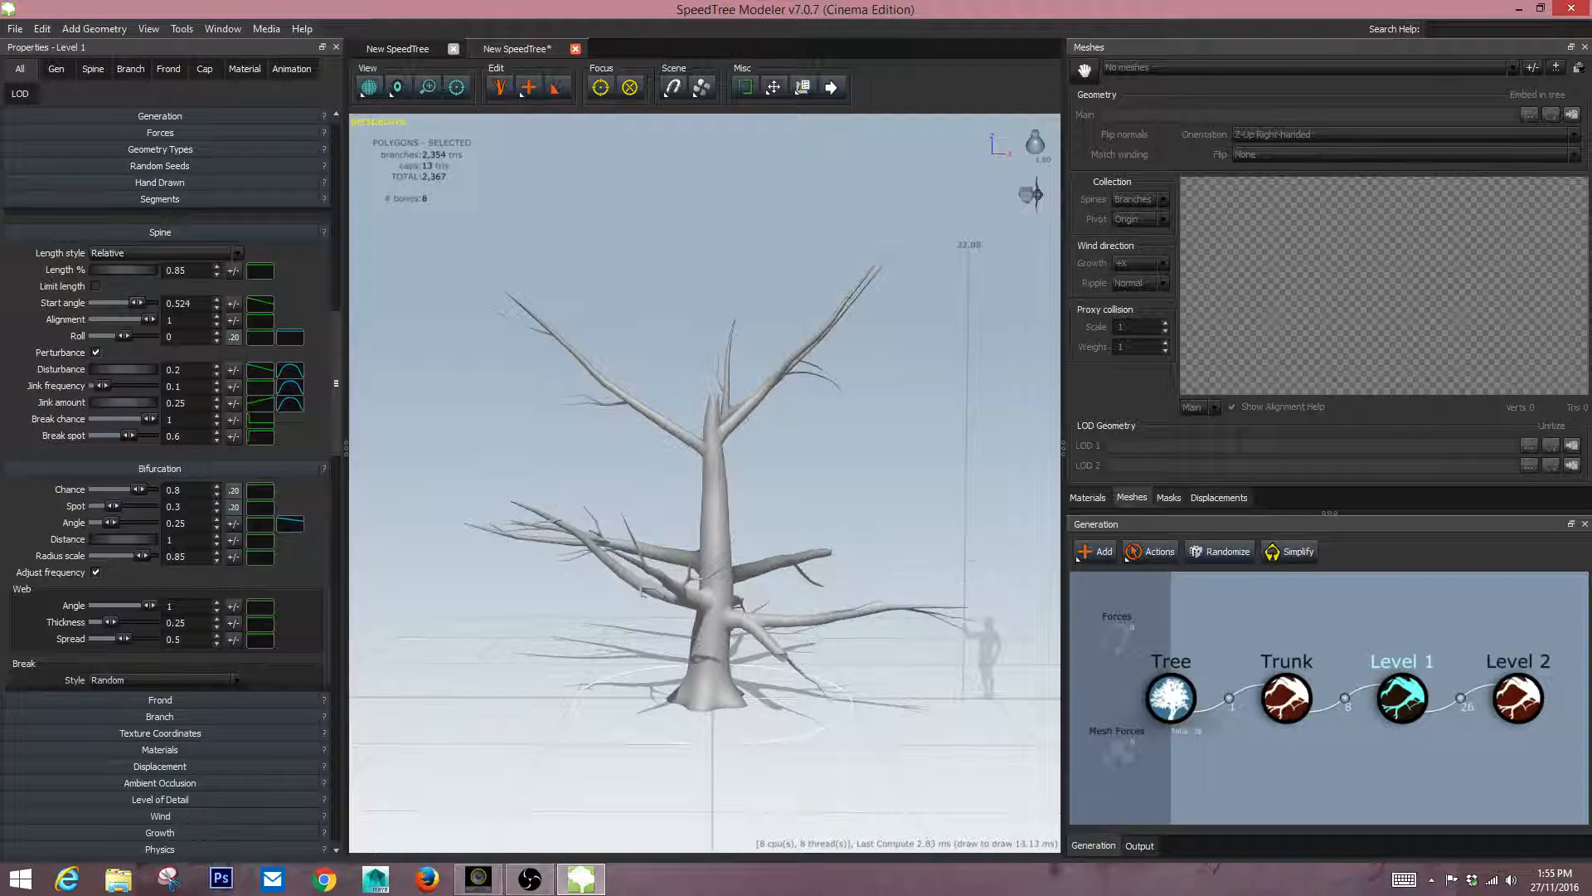
{"action": "left_click", "coordinate": [260, 304]}
{"action": "left_click_drag", "start_coordinate": [597, 457], "coordinate": [596, 520]}
{"action": "left_click", "coordinate": [620, 308]}
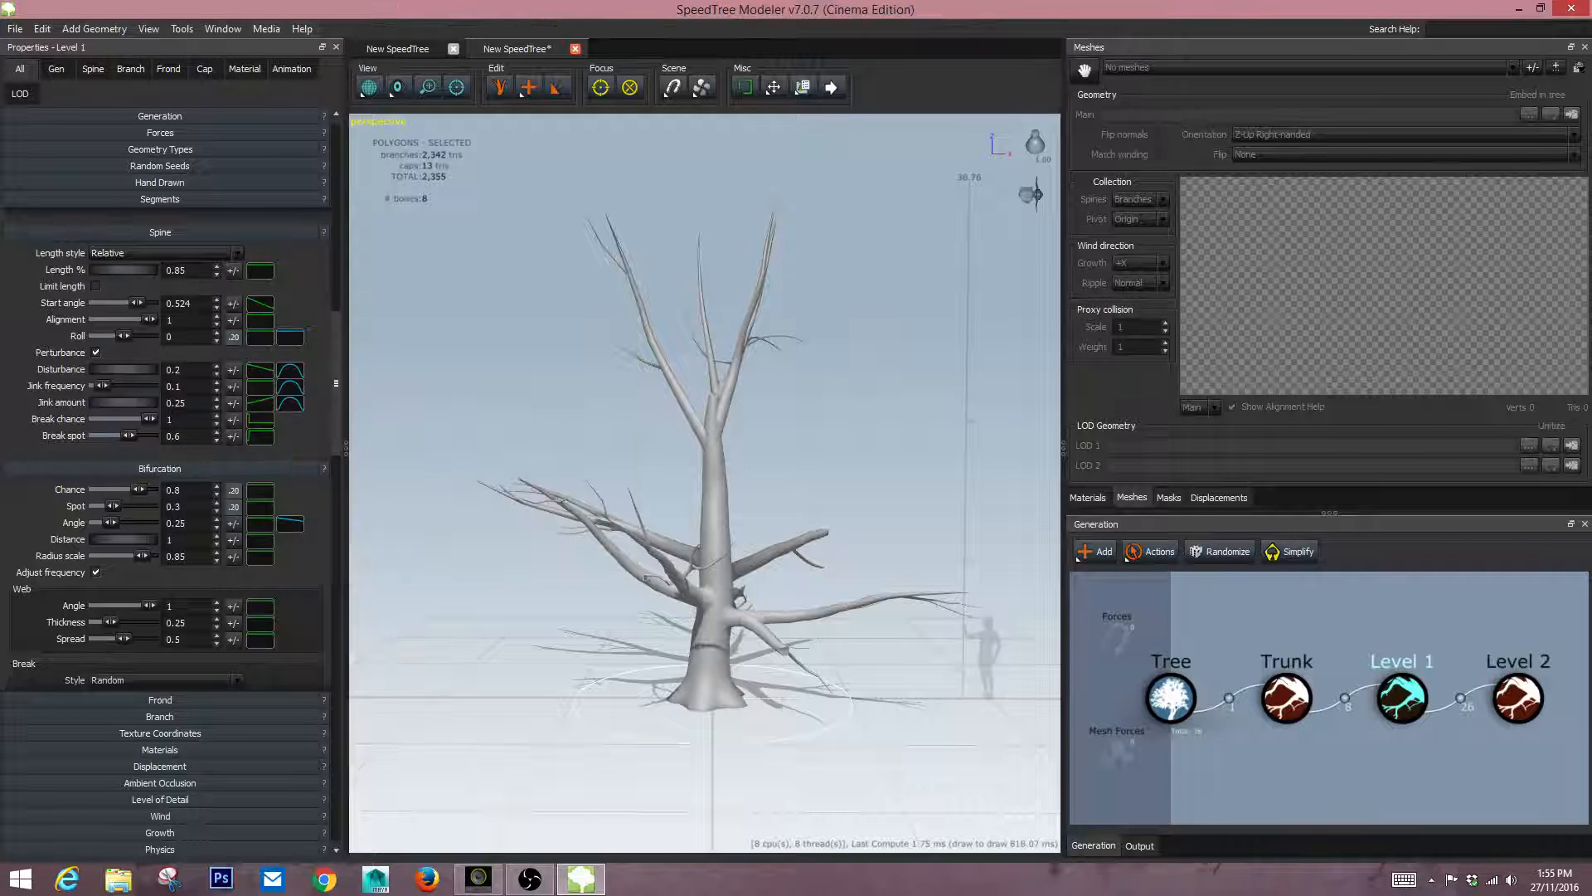
{"action": "left_click_drag", "start_coordinate": [137, 303], "coordinate": [131, 303]}
{"action": "left_click_drag", "start_coordinate": [705, 448], "coordinate": [597, 448]}
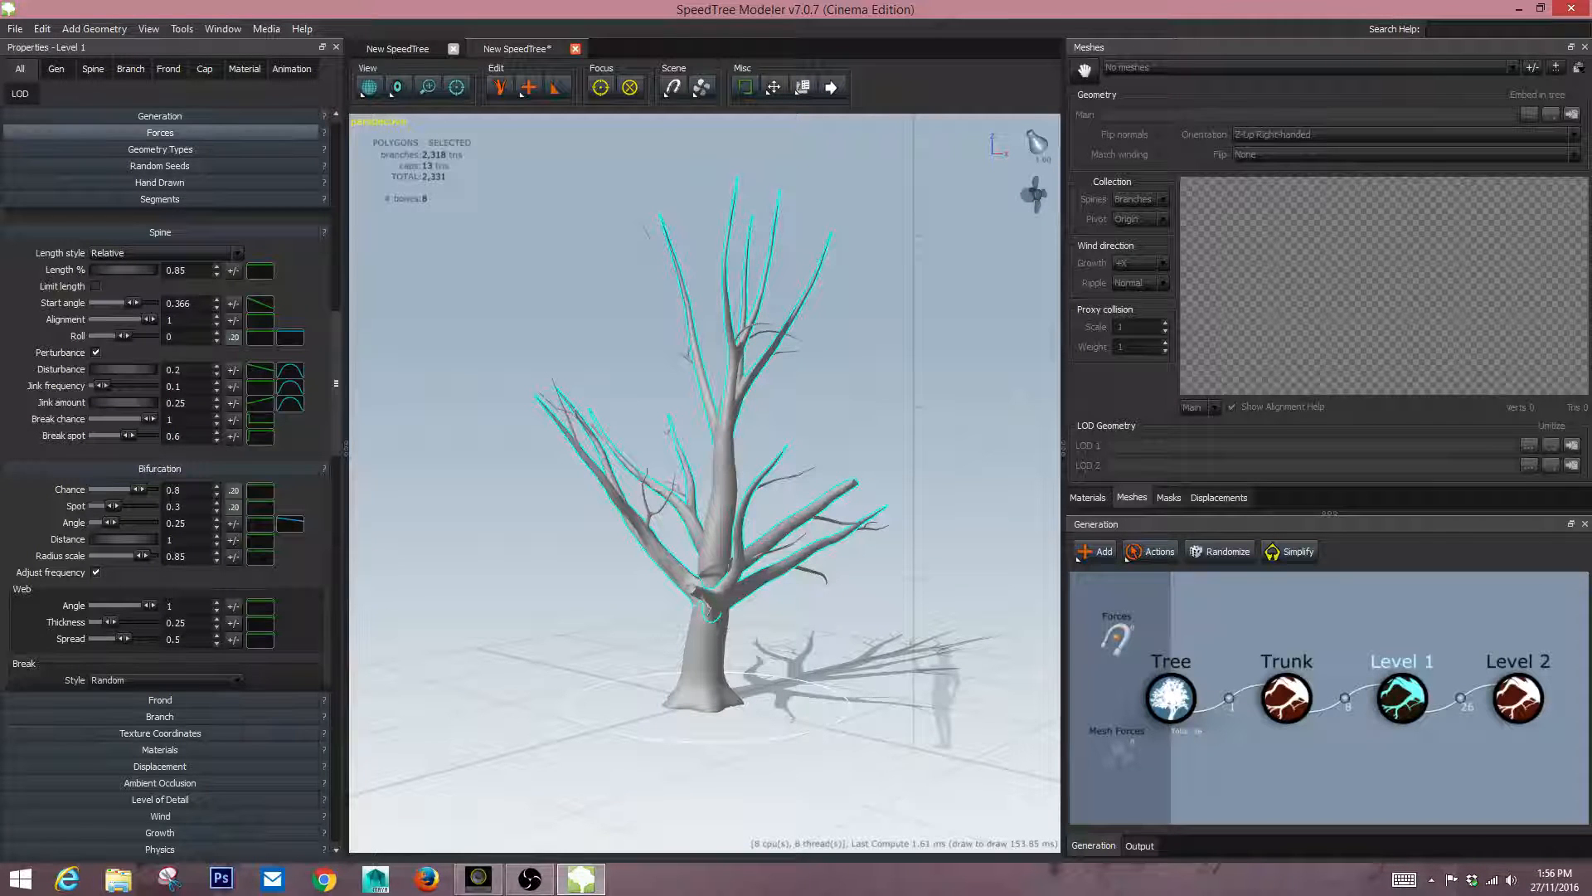
Set the Level 1 branches' generation frequency to 8.
{"action": "left_click", "coordinate": [160, 116]}
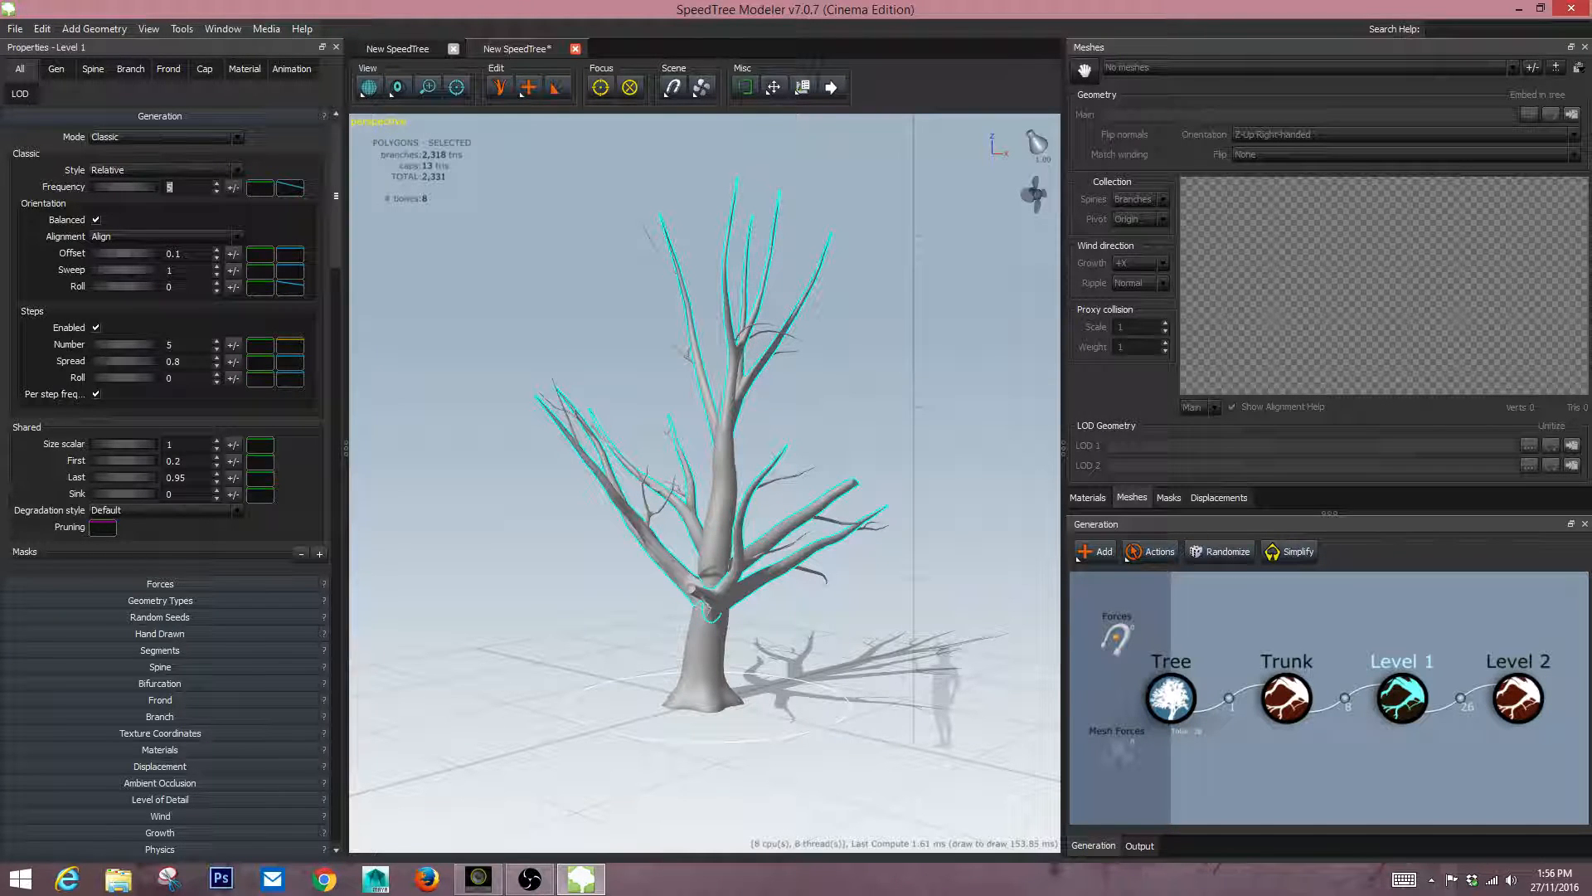
{"action": "key", "text": "Return"}
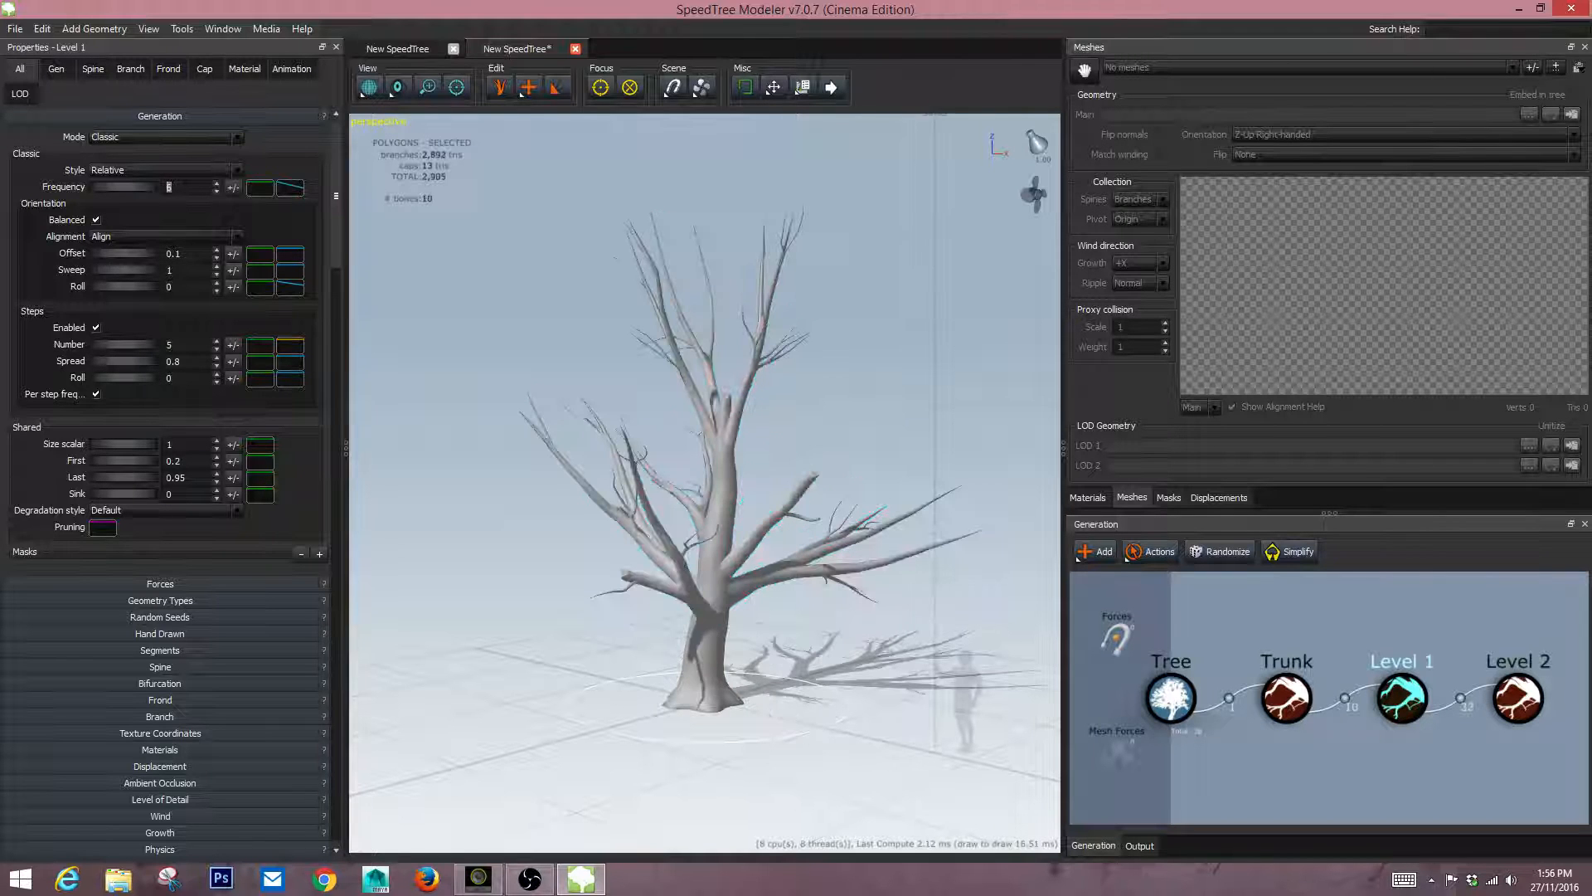
{"action": "type", "text": "7"}
{"action": "key", "text": "Return"}
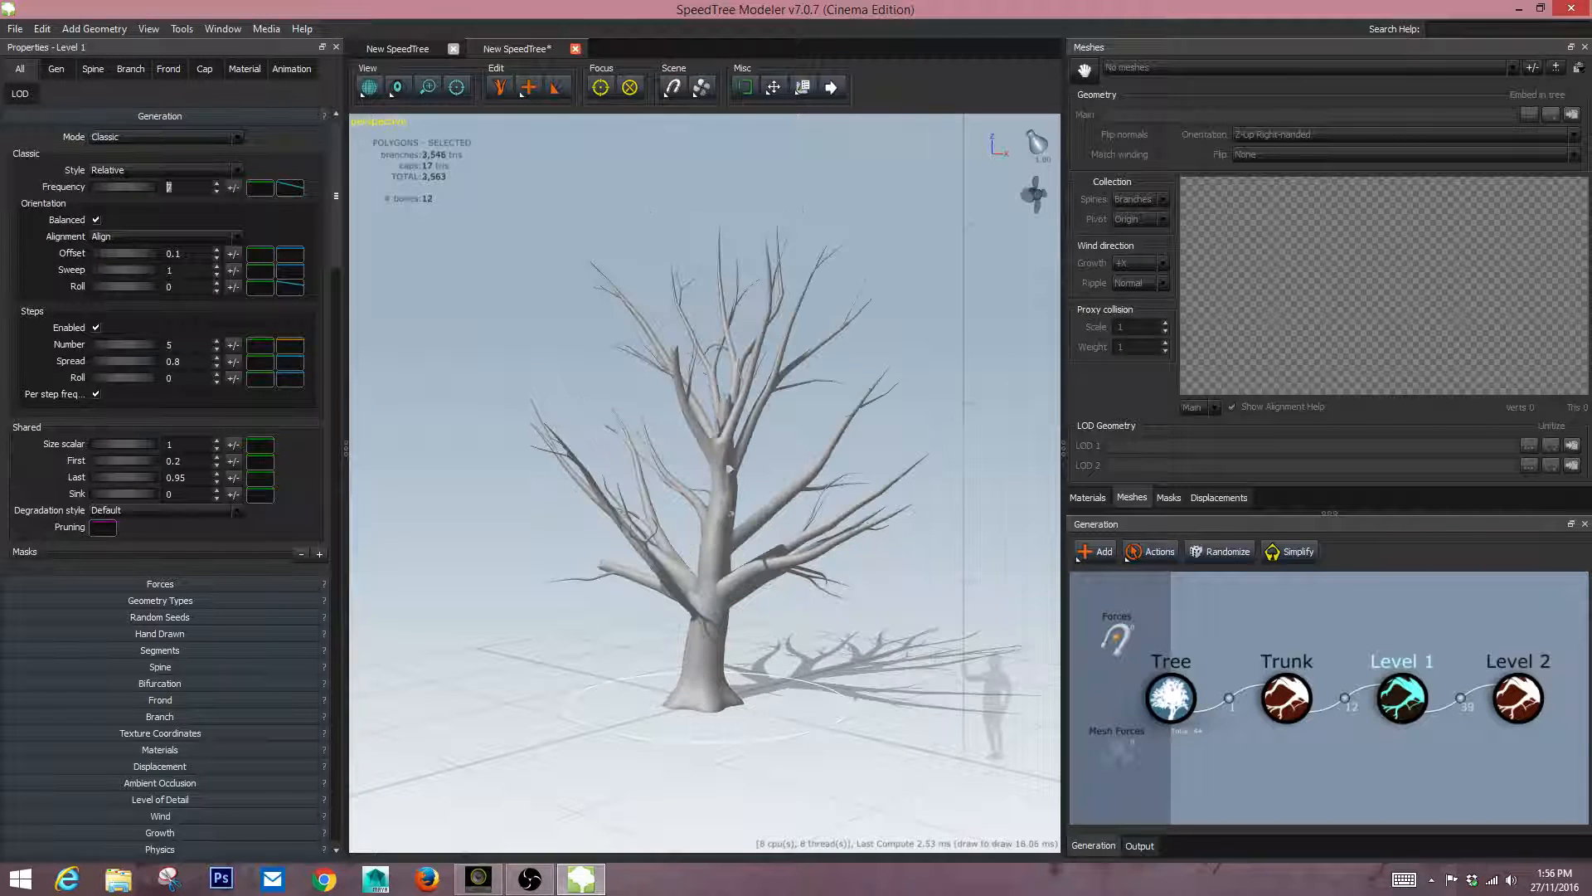
{"action": "left_click_drag", "start_coordinate": [730, 470], "coordinate": [646, 453]}
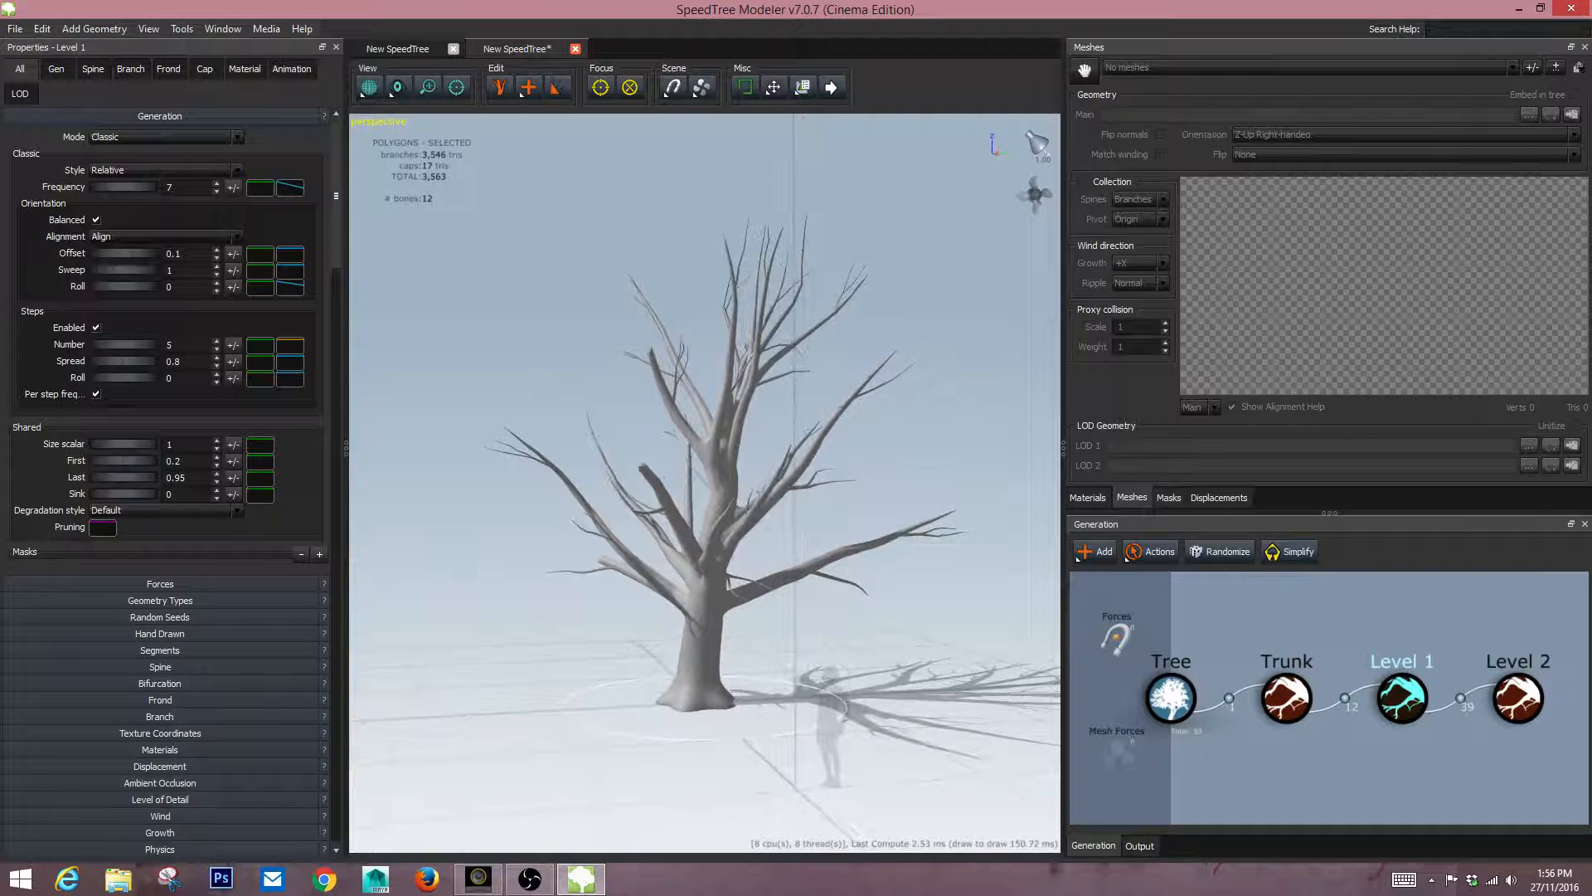
{"action": "left_click", "coordinate": [167, 187]}
{"action": "key", "text": "Return"}
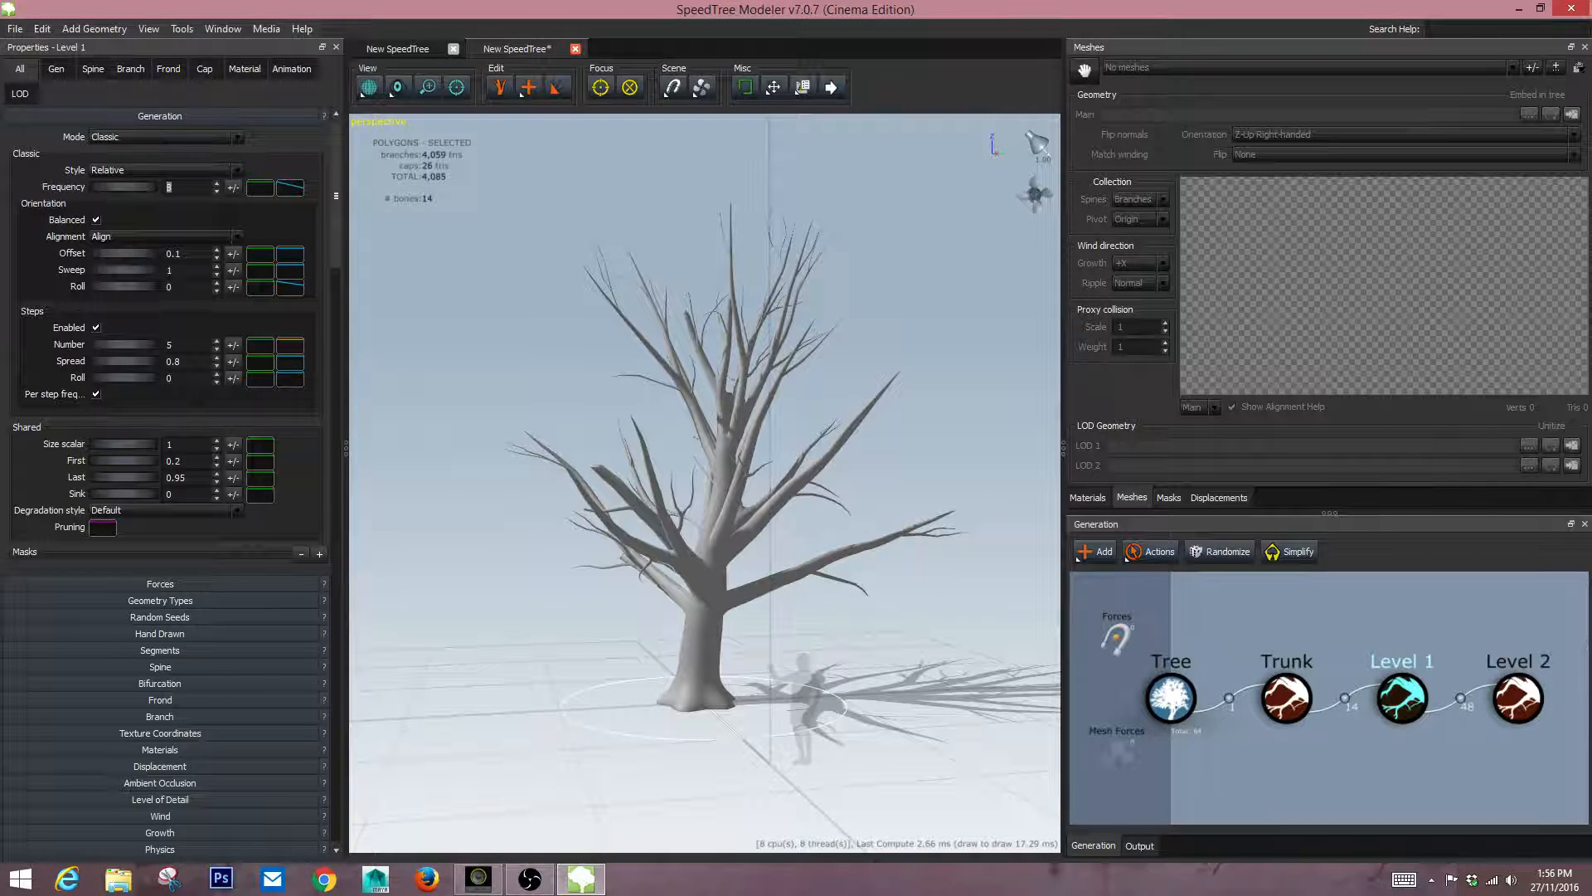
Switch the viewport to wireframe display and examine the trunk and branch mesh up close.
{"action": "mouse_move", "coordinate": [663, 456]}
{"action": "left_mouse_down"}
{"action": "mouse_move", "coordinate": [754, 469]}
{"action": "mouse_move", "coordinate": [630, 473]}
{"action": "mouse_move", "coordinate": [788, 460]}
{"action": "mouse_move", "coordinate": [680, 468]}
{"action": "left_mouse_up"}
{"action": "scroll", "coordinate": [704, 483], "scroll_direction": "down", "scroll_amount": 2}
{"action": "scroll", "coordinate": [704, 483], "scroll_direction": "up", "scroll_amount": 5}
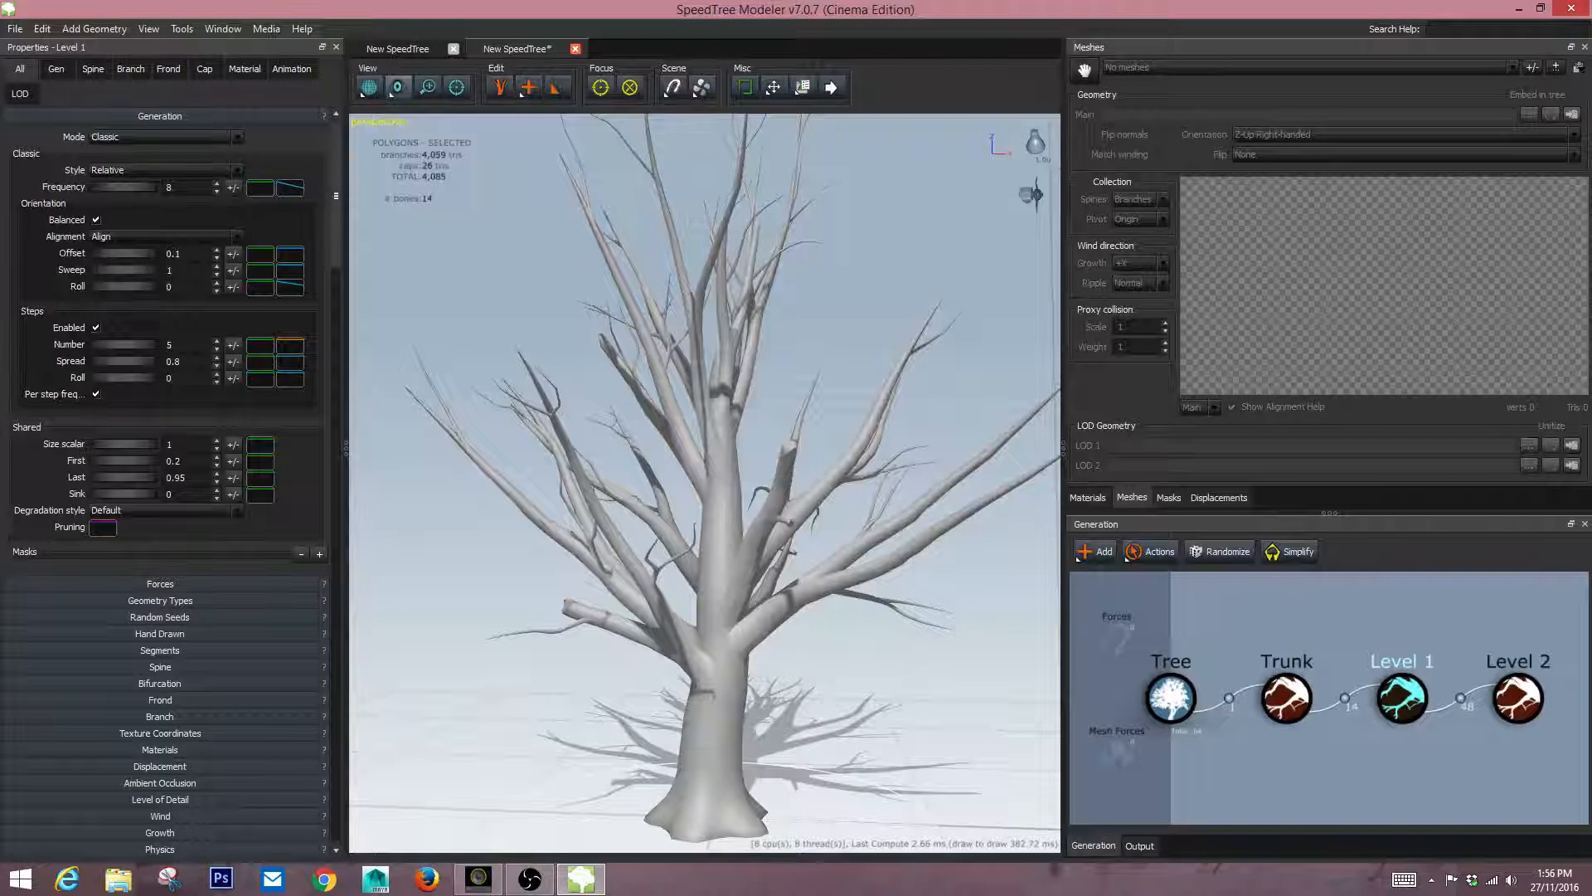
{"action": "left_click", "coordinate": [369, 87]}
{"action": "left_click", "coordinate": [425, 180]}
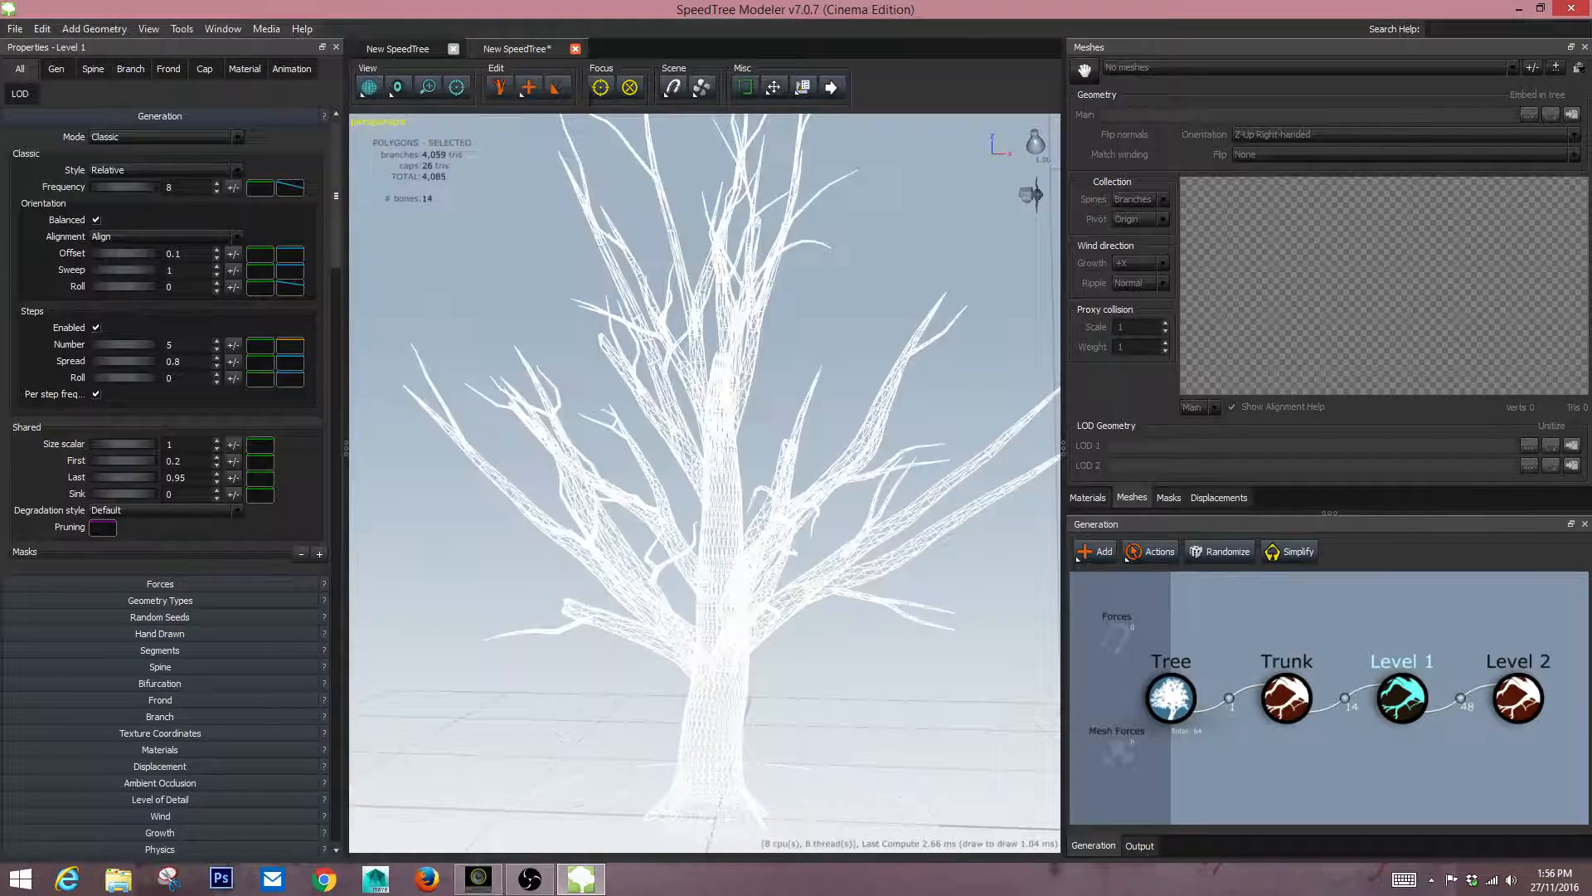
{"action": "left_click_drag", "start_coordinate": [705, 465], "coordinate": [747, 491]}
{"action": "scroll", "coordinate": [705, 483], "scroll_direction": "down", "scroll_amount": 2}
{"action": "scroll", "coordinate": [705, 483], "scroll_direction": "up", "scroll_amount": 5}
{"action": "scroll", "coordinate": [705, 482], "scroll_direction": "down", "scroll_amount": 3}
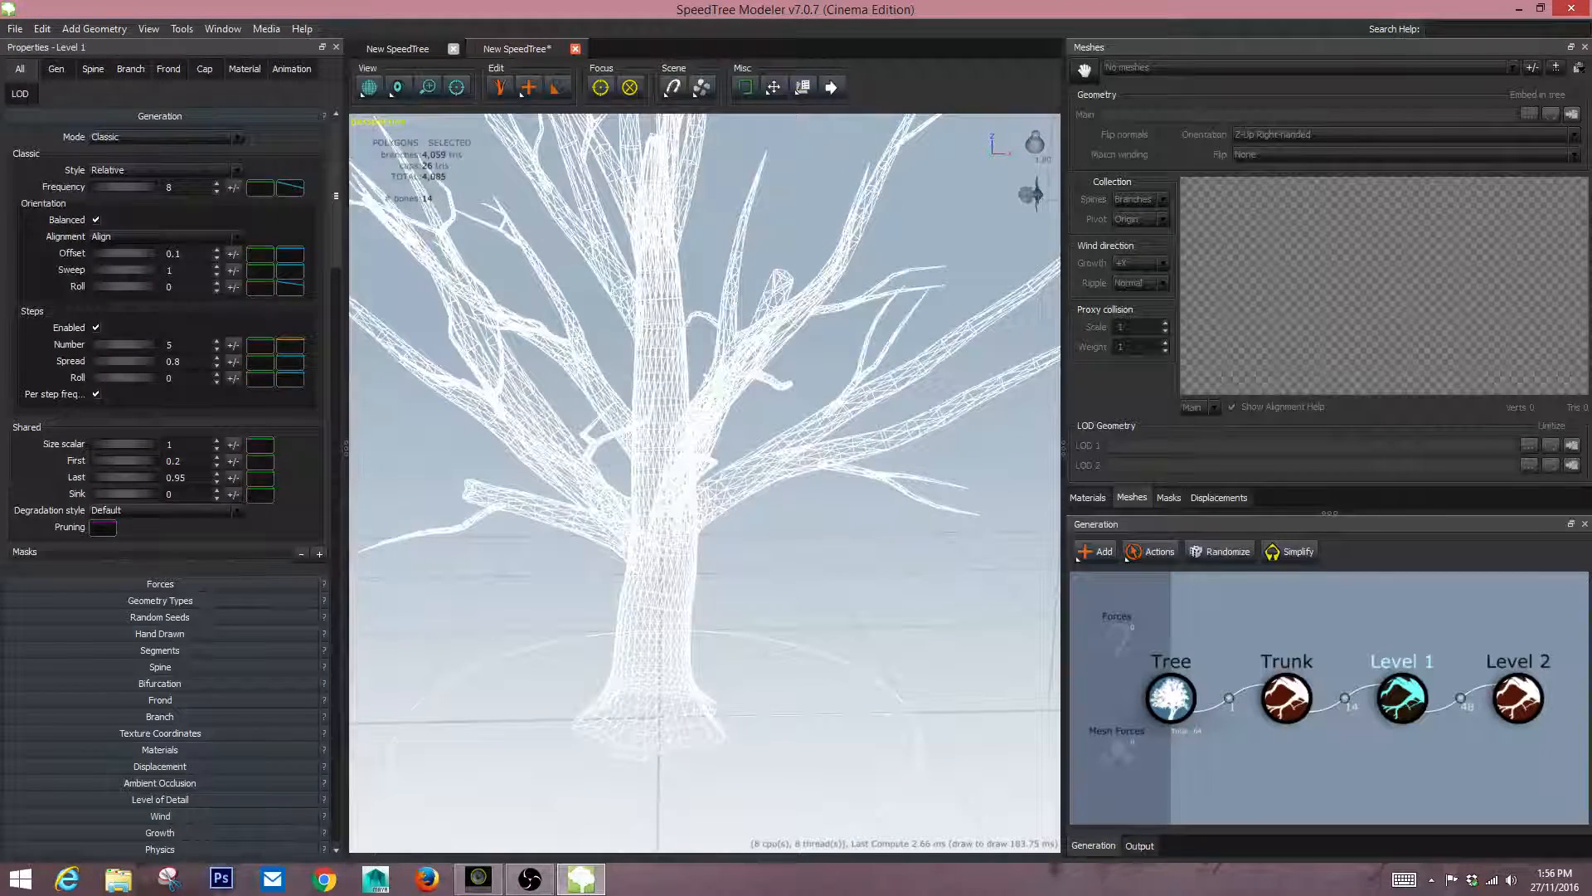
Set the whole tree's branches/caps and leaves/fronds geometry to Quads.
{"action": "left_click", "coordinate": [1171, 697]}
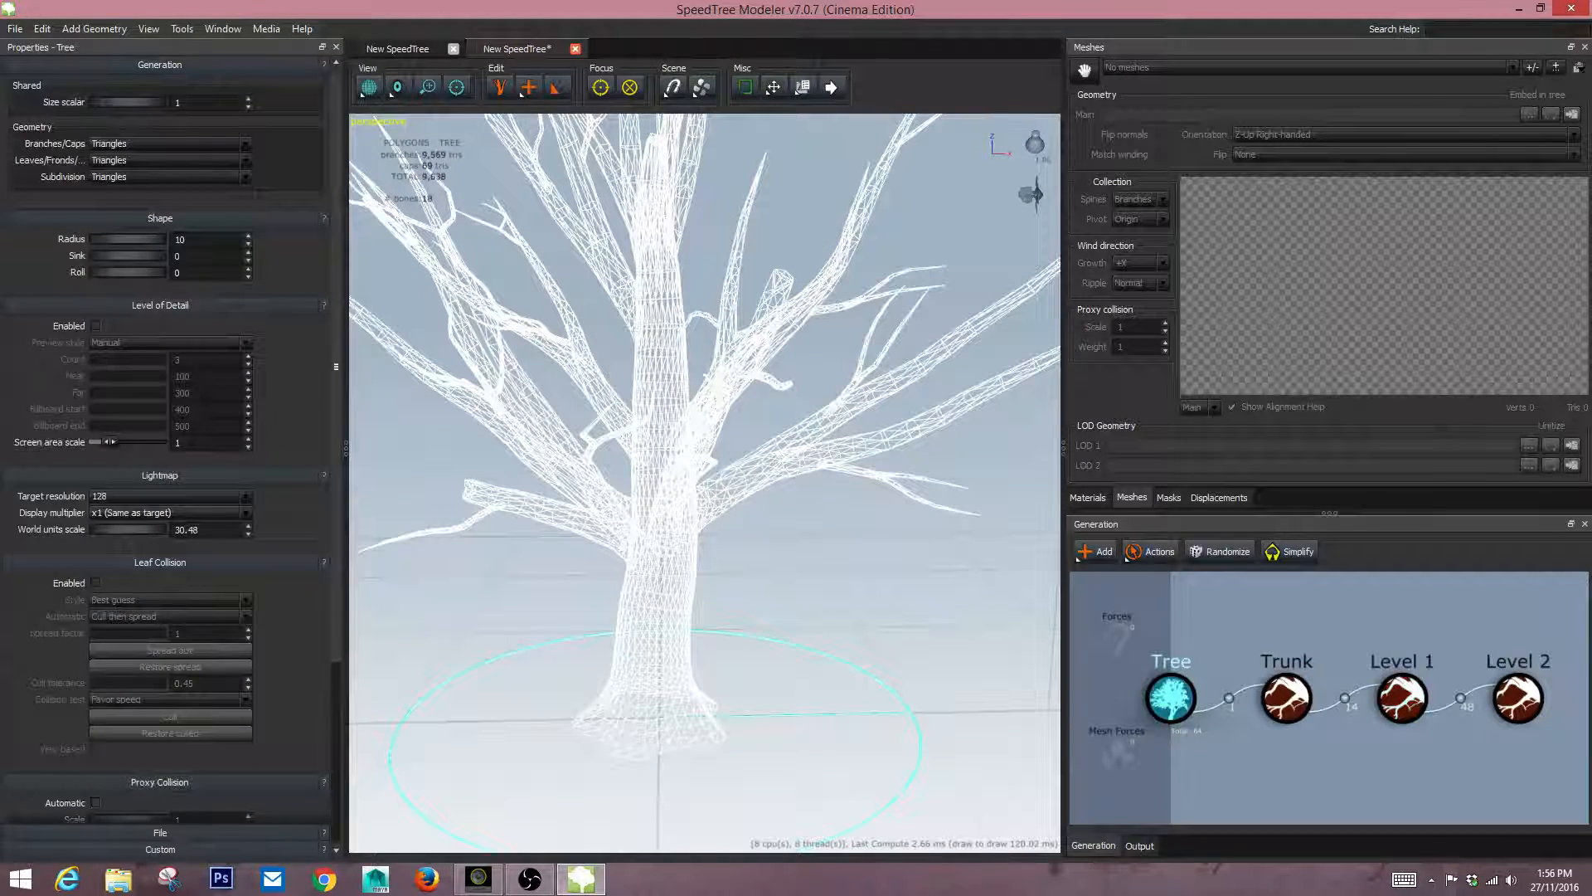
{"action": "left_click", "coordinate": [170, 144]}
{"action": "left_click", "coordinate": [170, 166]}
{"action": "left_click", "coordinate": [170, 160]}
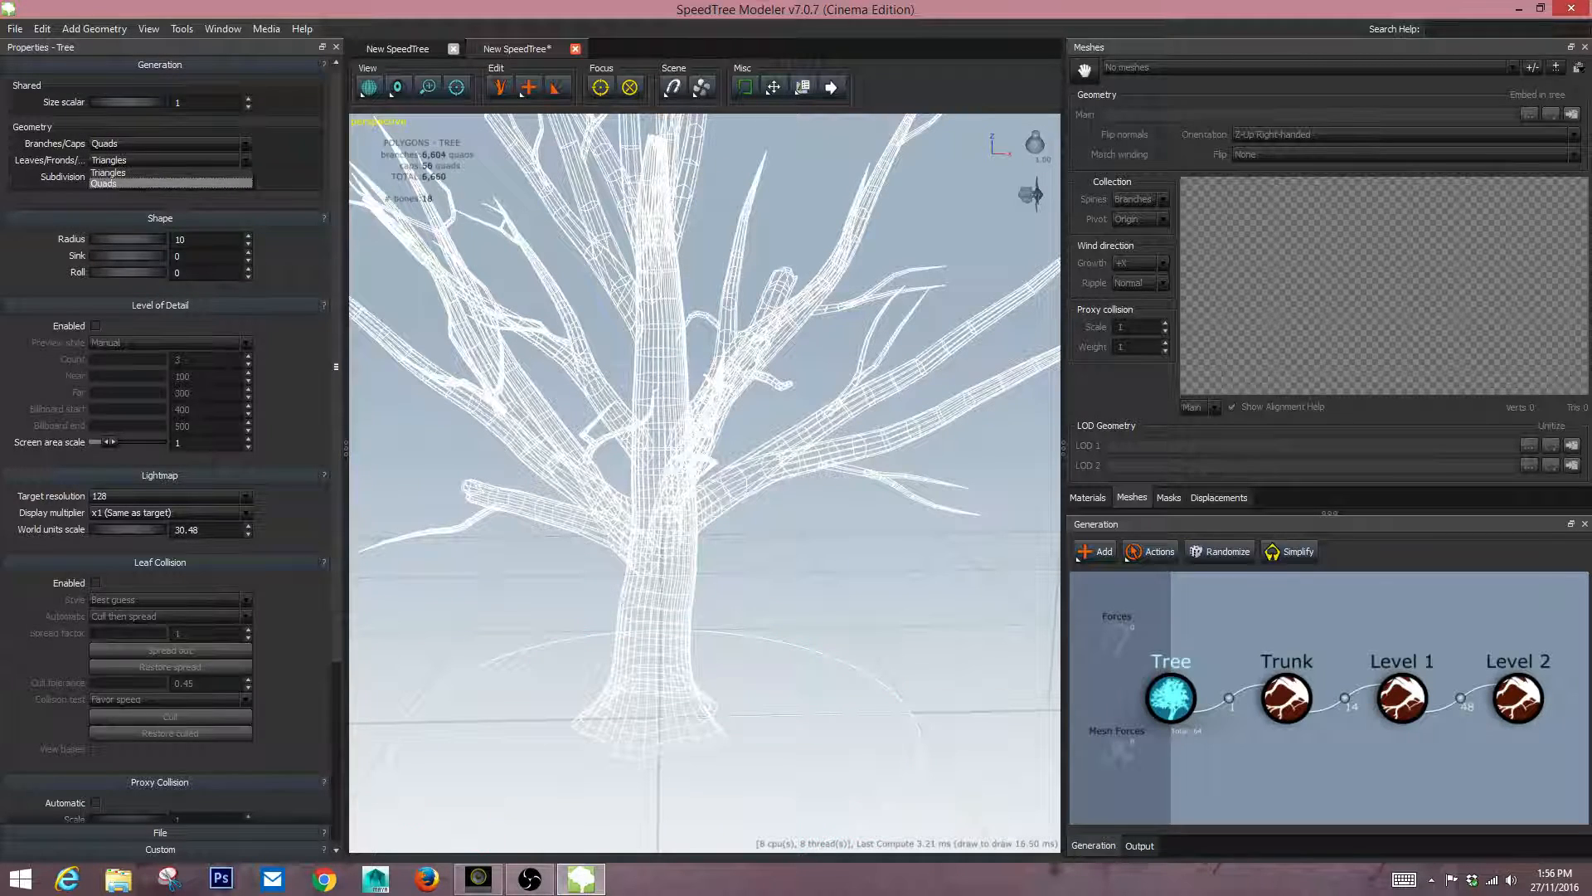
{"action": "left_click", "coordinate": [170, 183]}
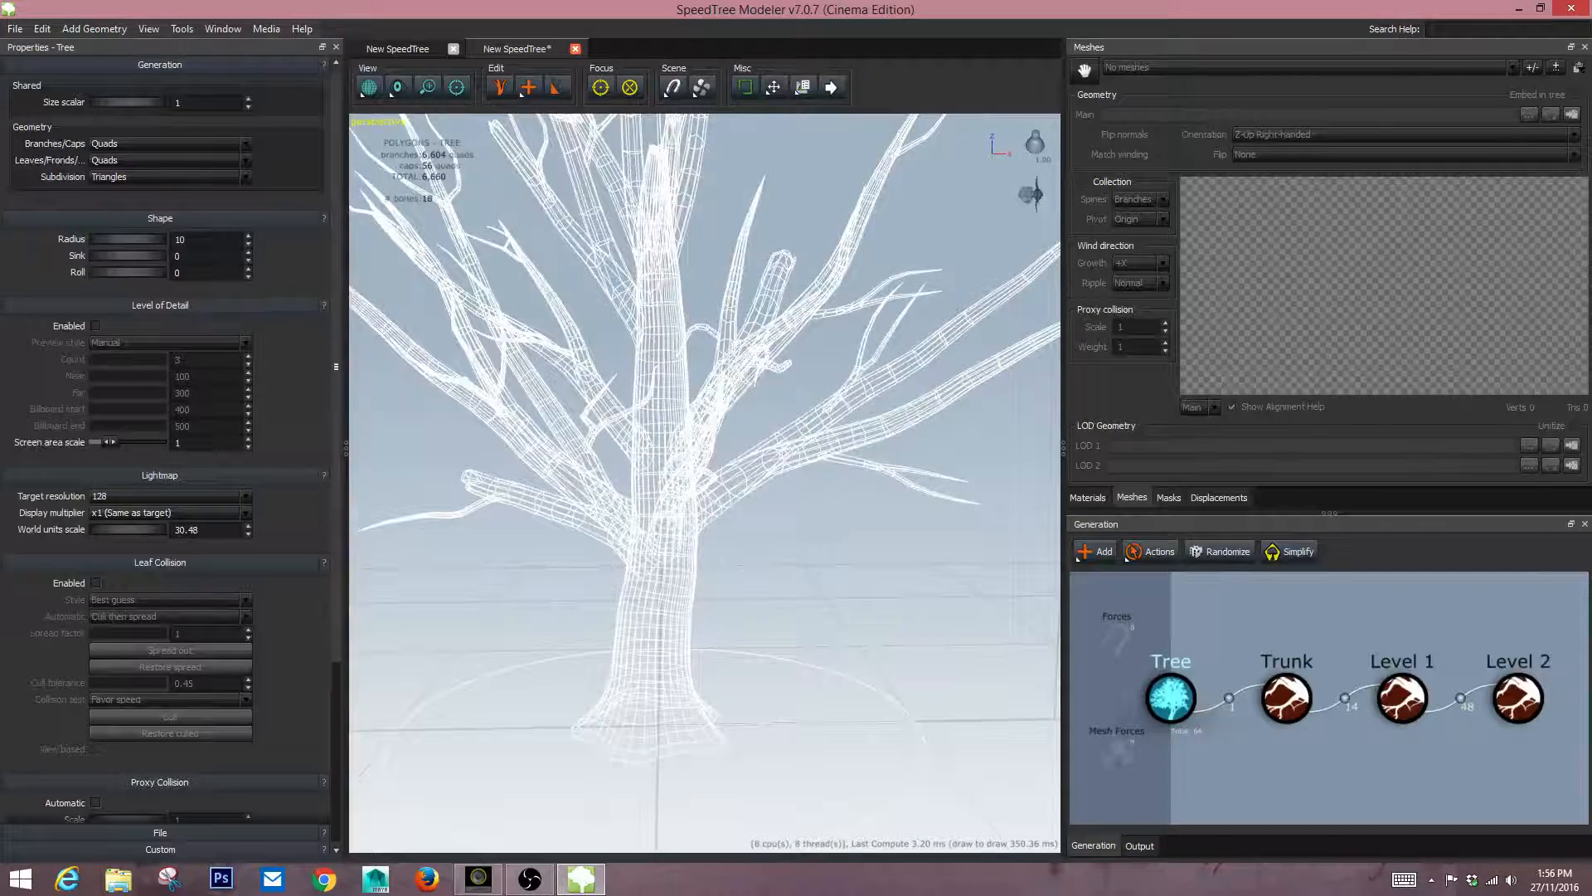
Reduce the trunk's segments multiplier to 0.604.
{"action": "left_click_drag", "start_coordinate": [705, 483], "coordinate": [788, 483]}
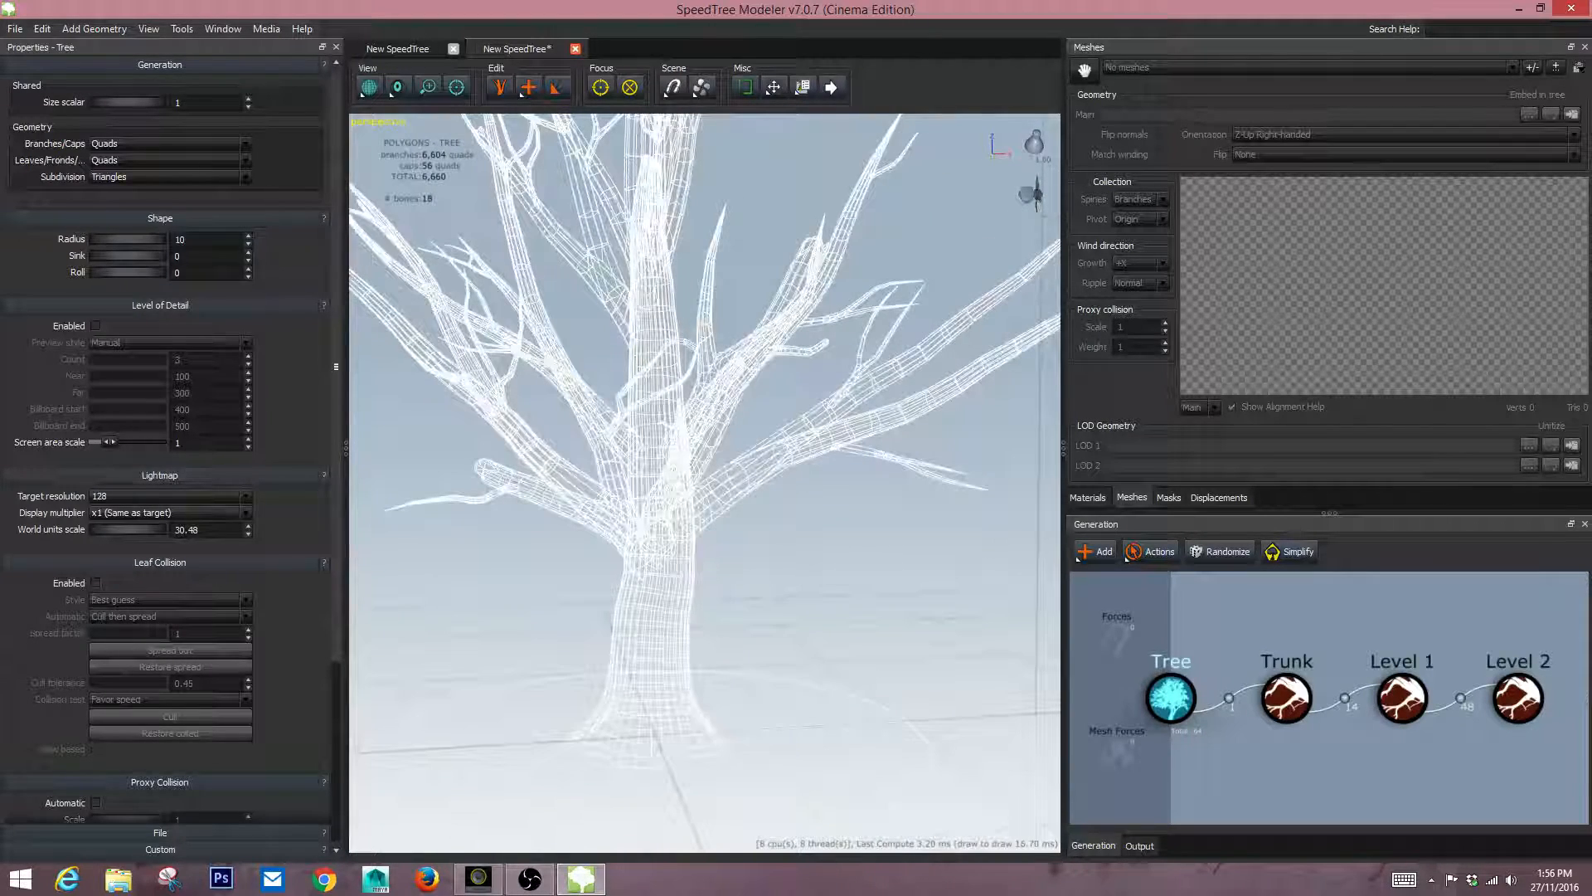
{"action": "left_click", "coordinate": [1286, 698]}
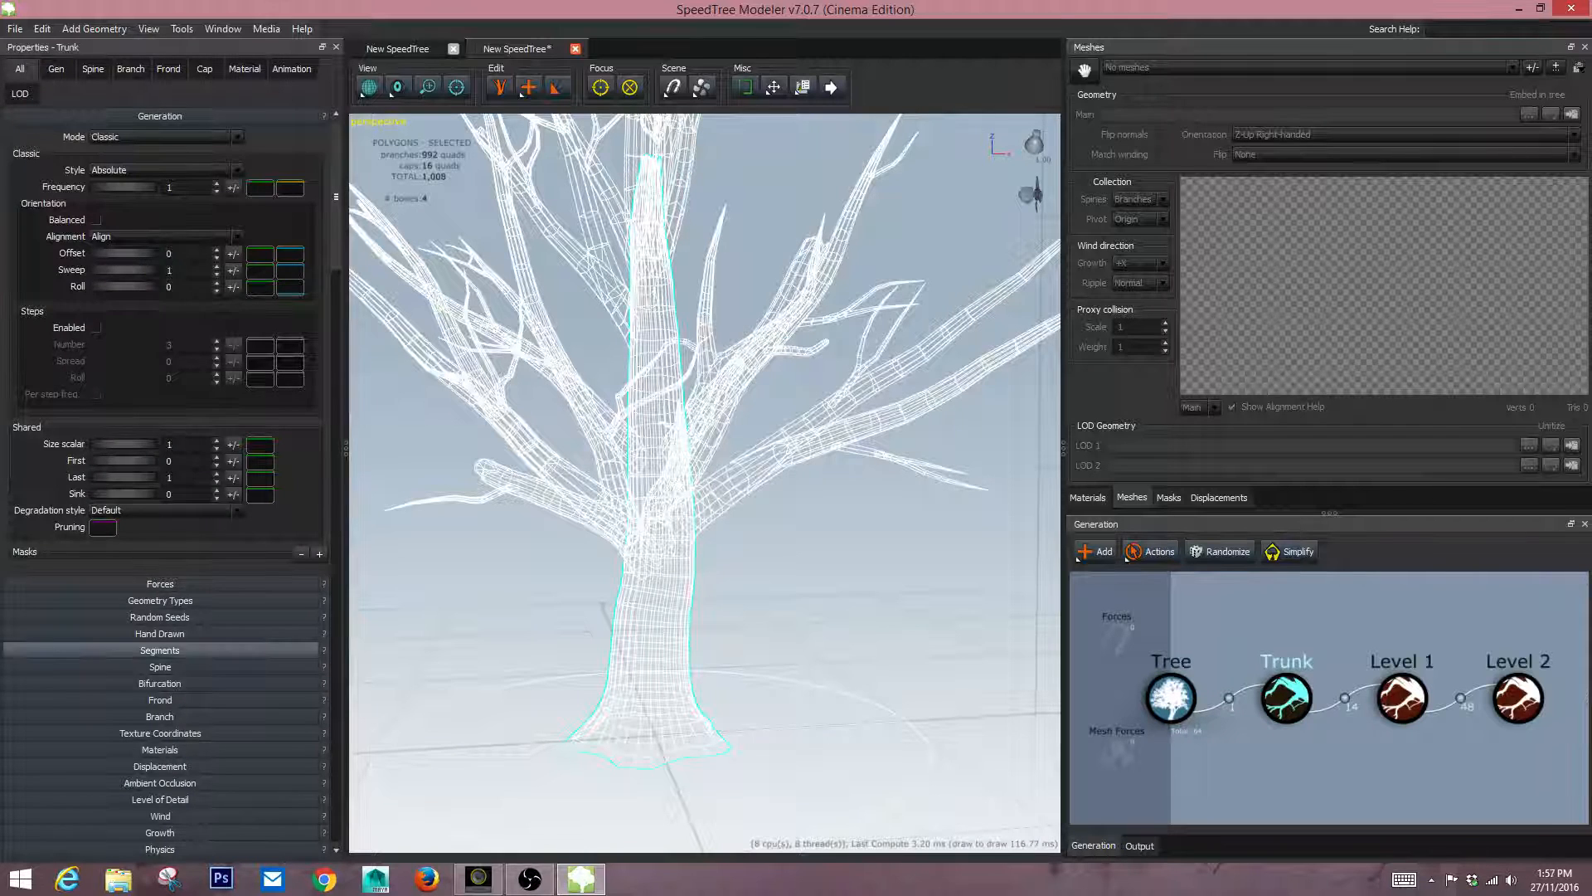
{"action": "left_click", "coordinate": [170, 650]}
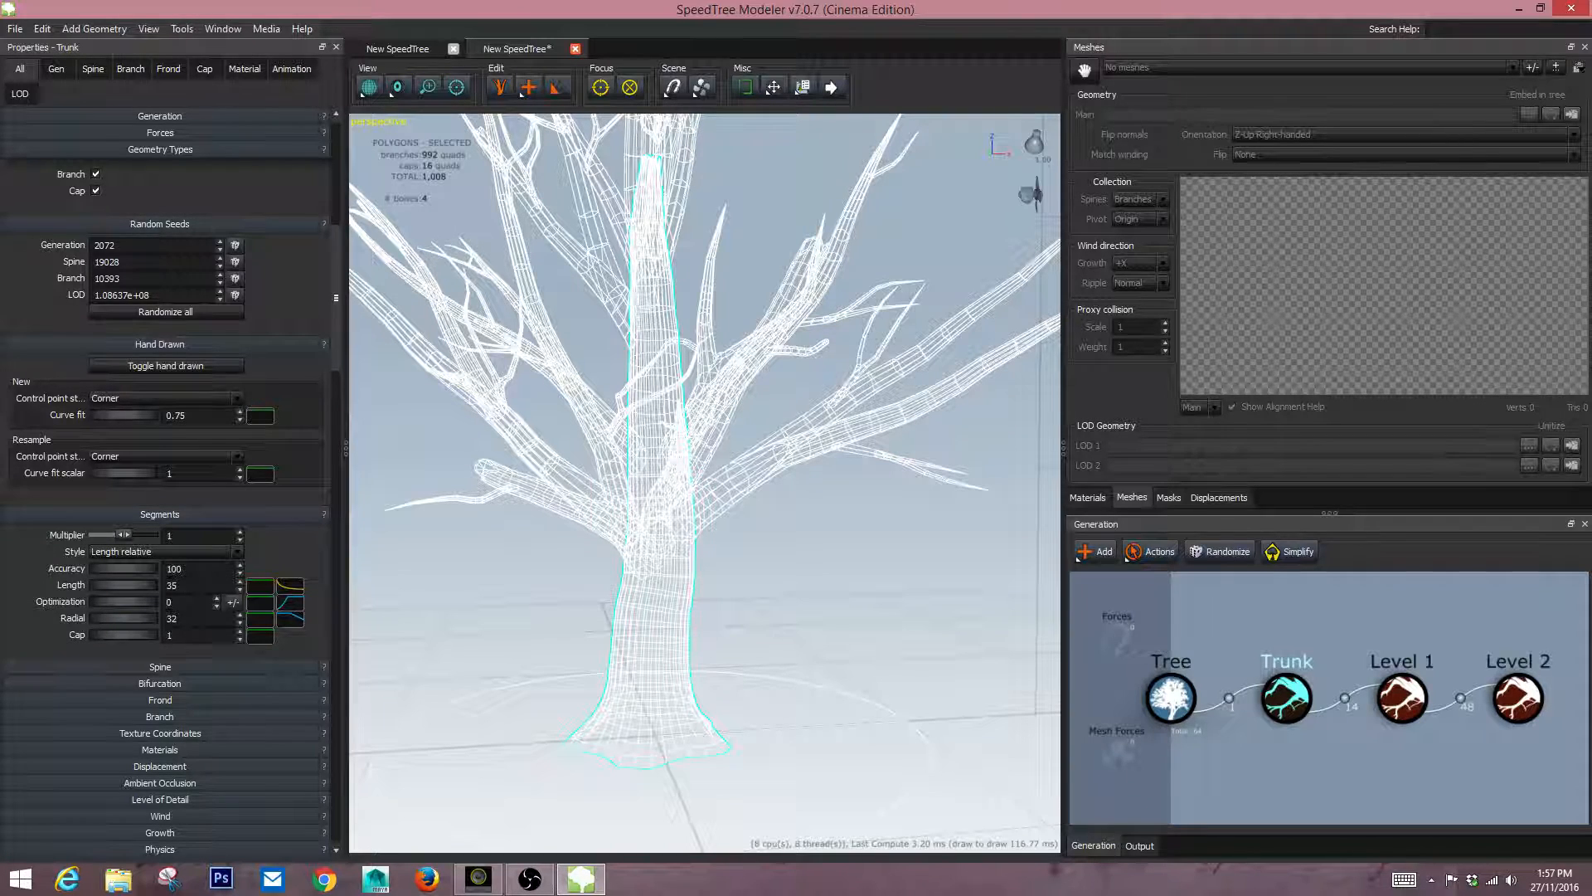
{"action": "left_click_drag", "start_coordinate": [123, 535], "coordinate": [113, 534]}
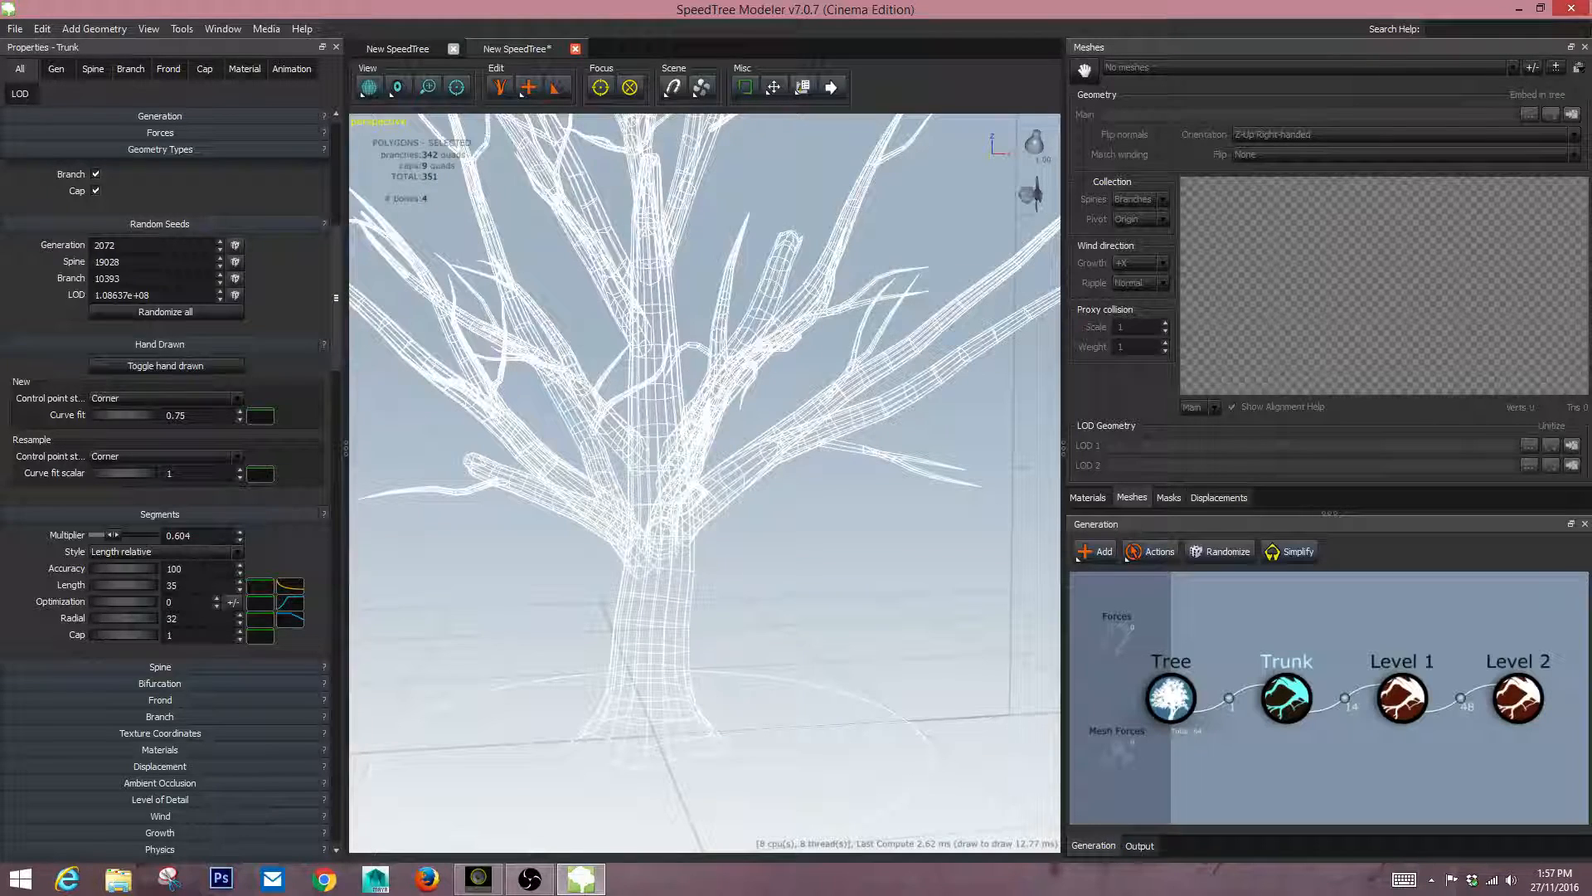
Switch the viewport to Realistic display and check the simplified trunk.
{"action": "left_click", "coordinate": [369, 87]}
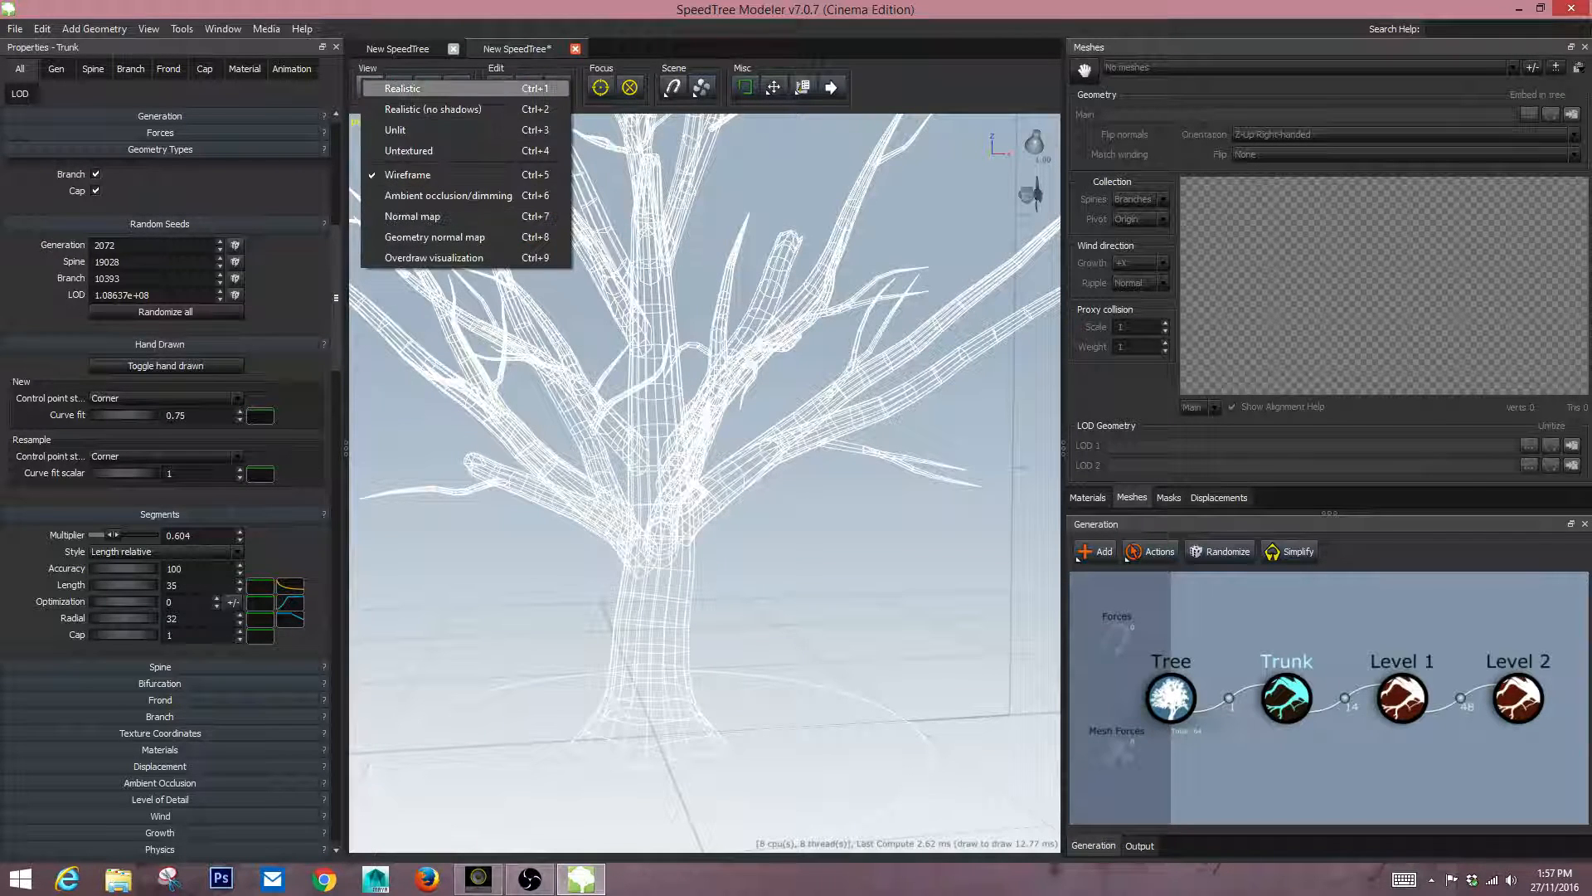
{"action": "left_click", "coordinate": [398, 88]}
{"action": "left_click_drag", "start_coordinate": [705, 481], "coordinate": [651, 481]}
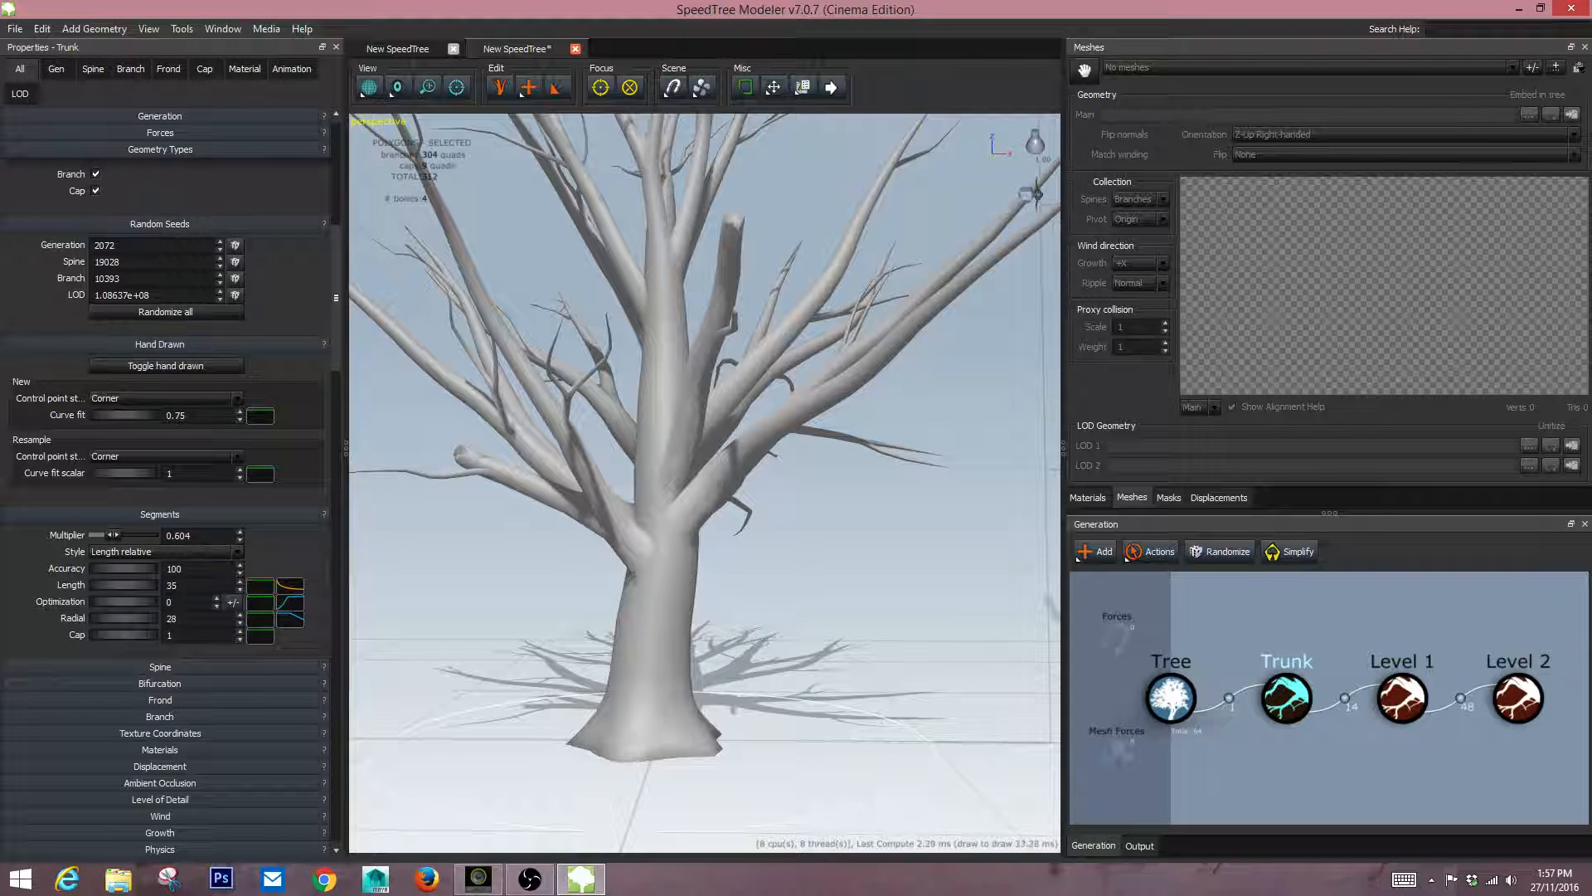
Set the trunk's radial segments to 14 and its segment accuracy to 102.
{"action": "left_click_drag", "start_coordinate": [124, 618], "coordinate": [73, 618]}
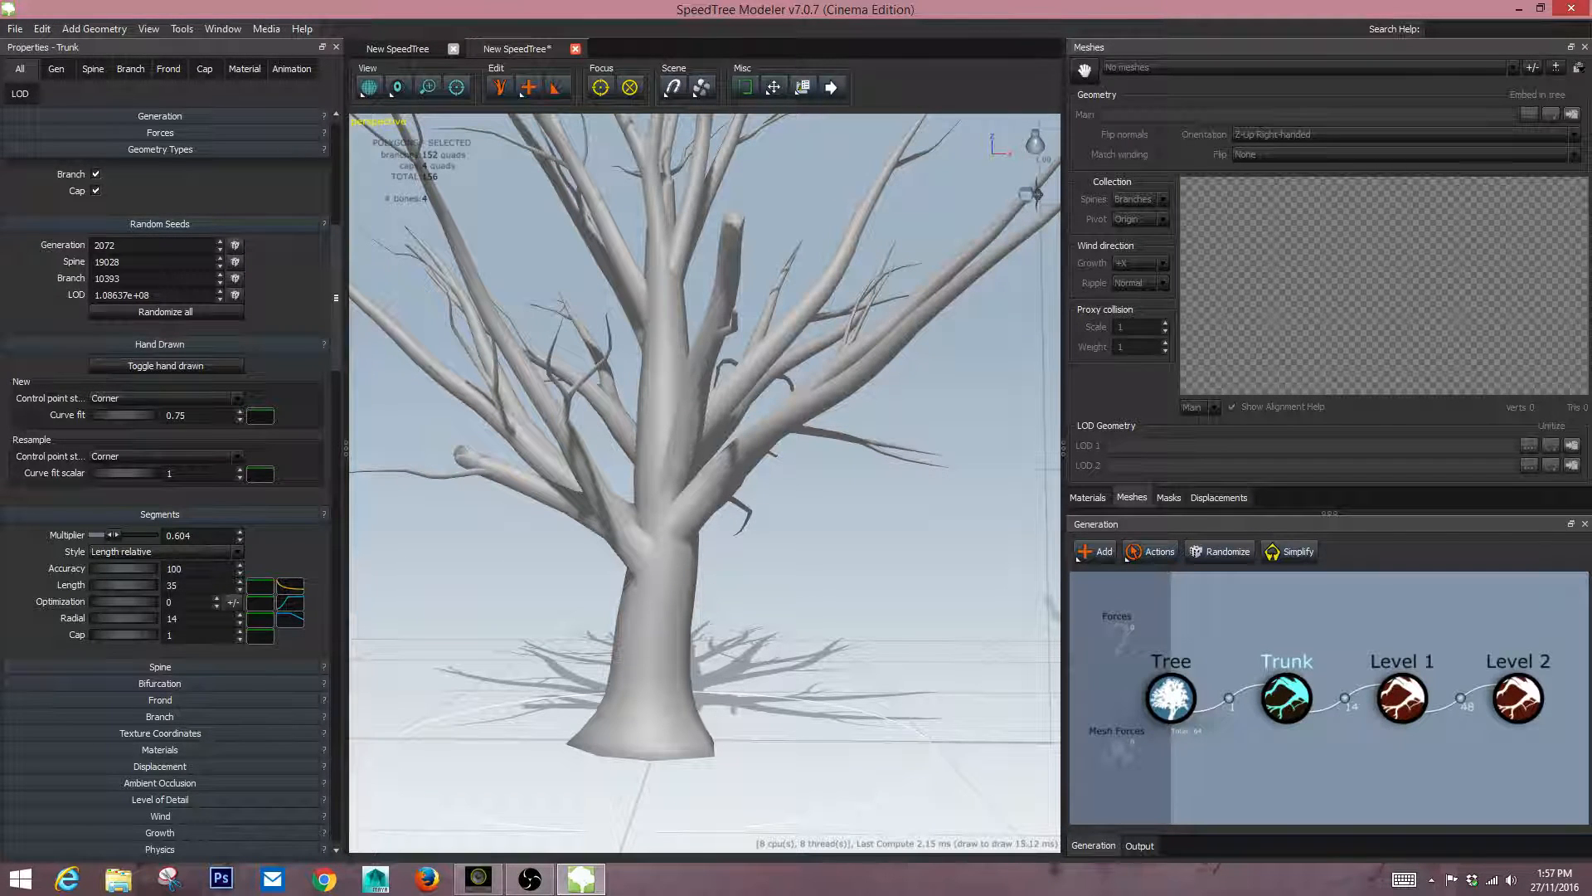
{"action": "left_click", "coordinate": [240, 565]}
{"action": "left_click", "coordinate": [239, 564]}
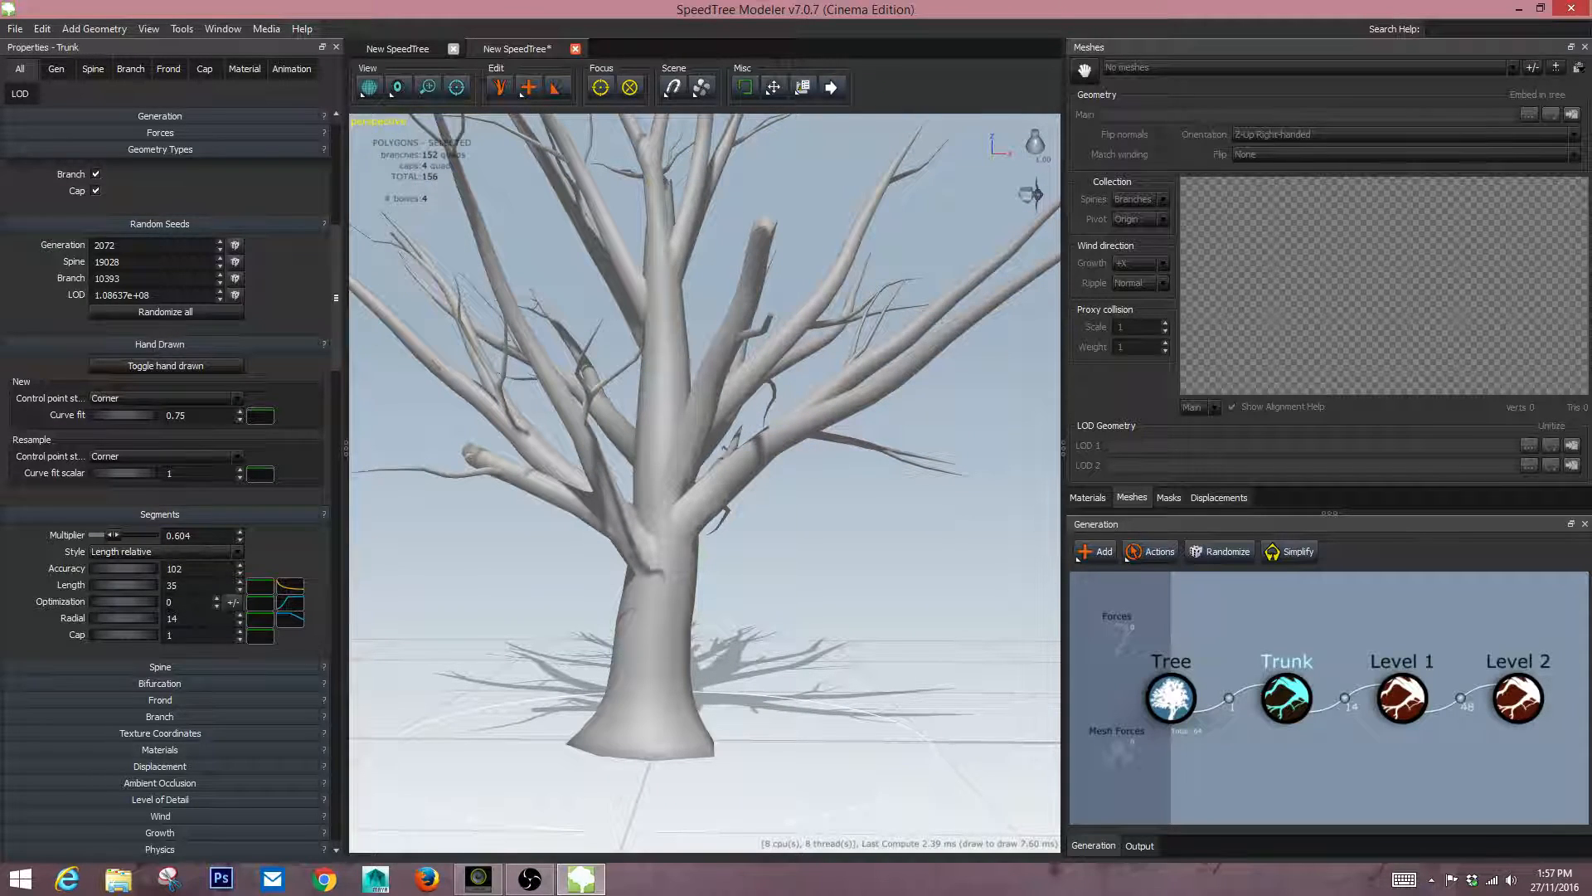
{"action": "left_click_drag", "start_coordinate": [705, 483], "coordinate": [796, 473]}
{"action": "left_click_drag", "start_coordinate": [614, 485], "coordinate": [485, 481]}
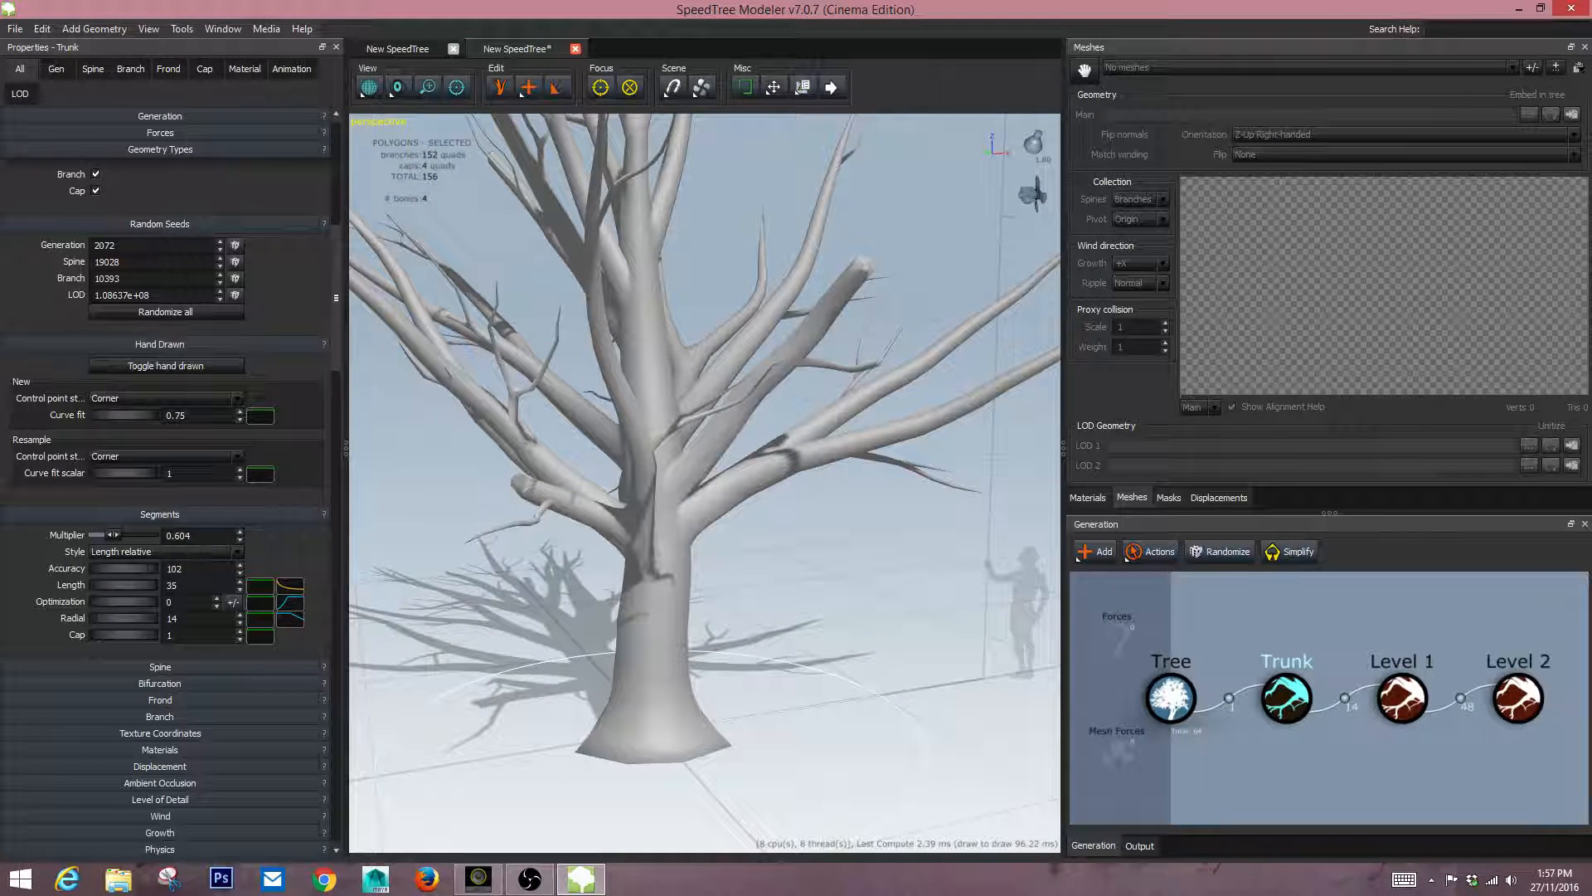
Reduce the Level 1 branches' segments multiplier to 0.73.
{"action": "left_click", "coordinate": [1402, 697]}
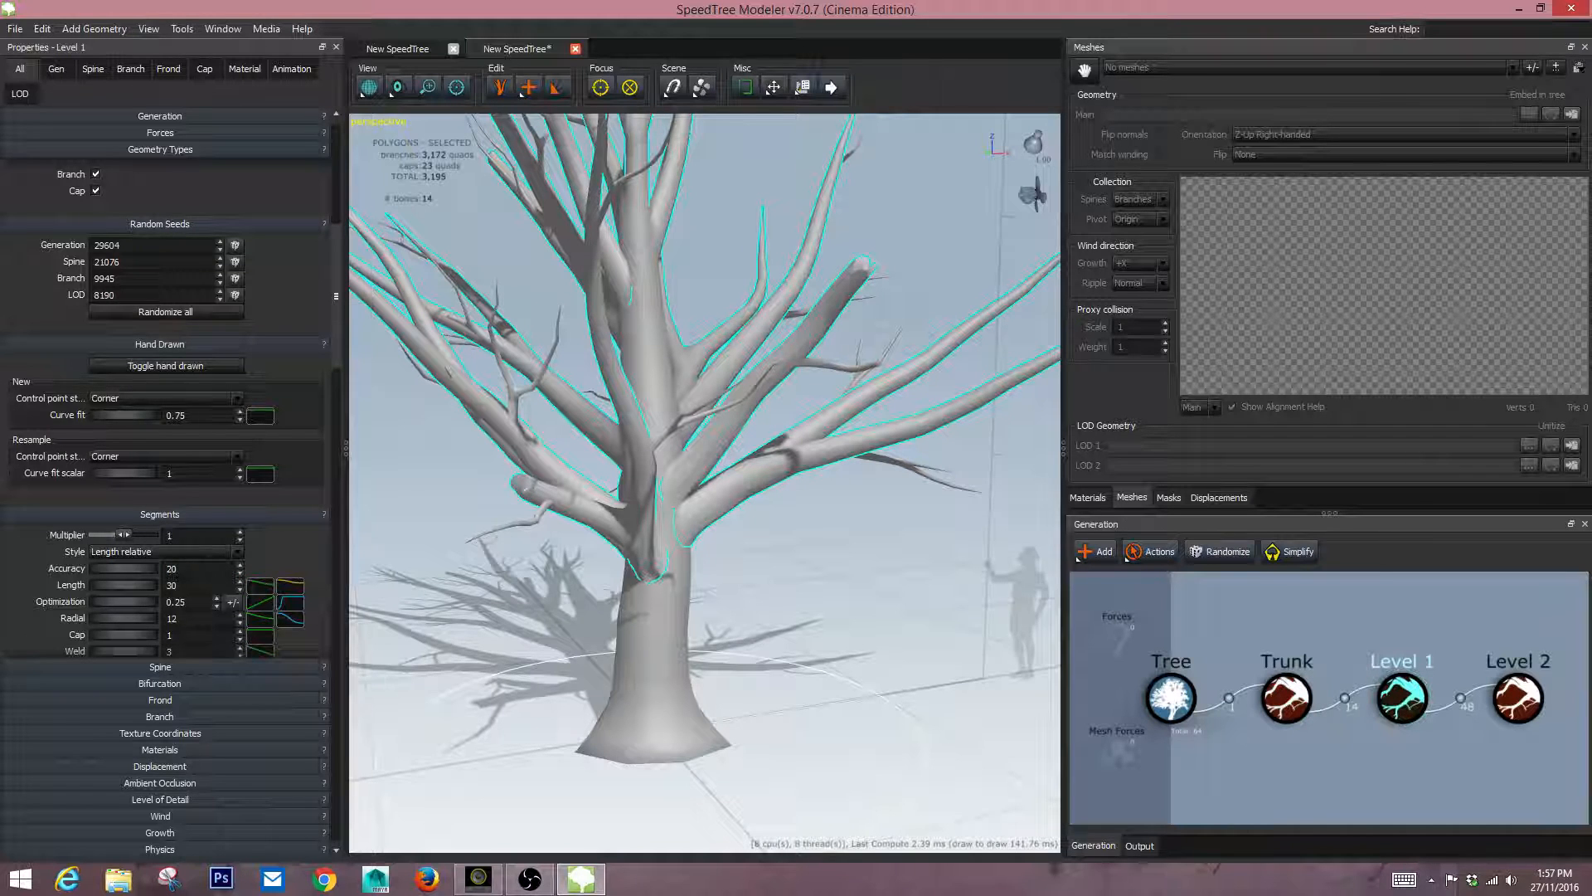
{"action": "left_click_drag", "start_coordinate": [122, 535], "coordinate": [116, 535]}
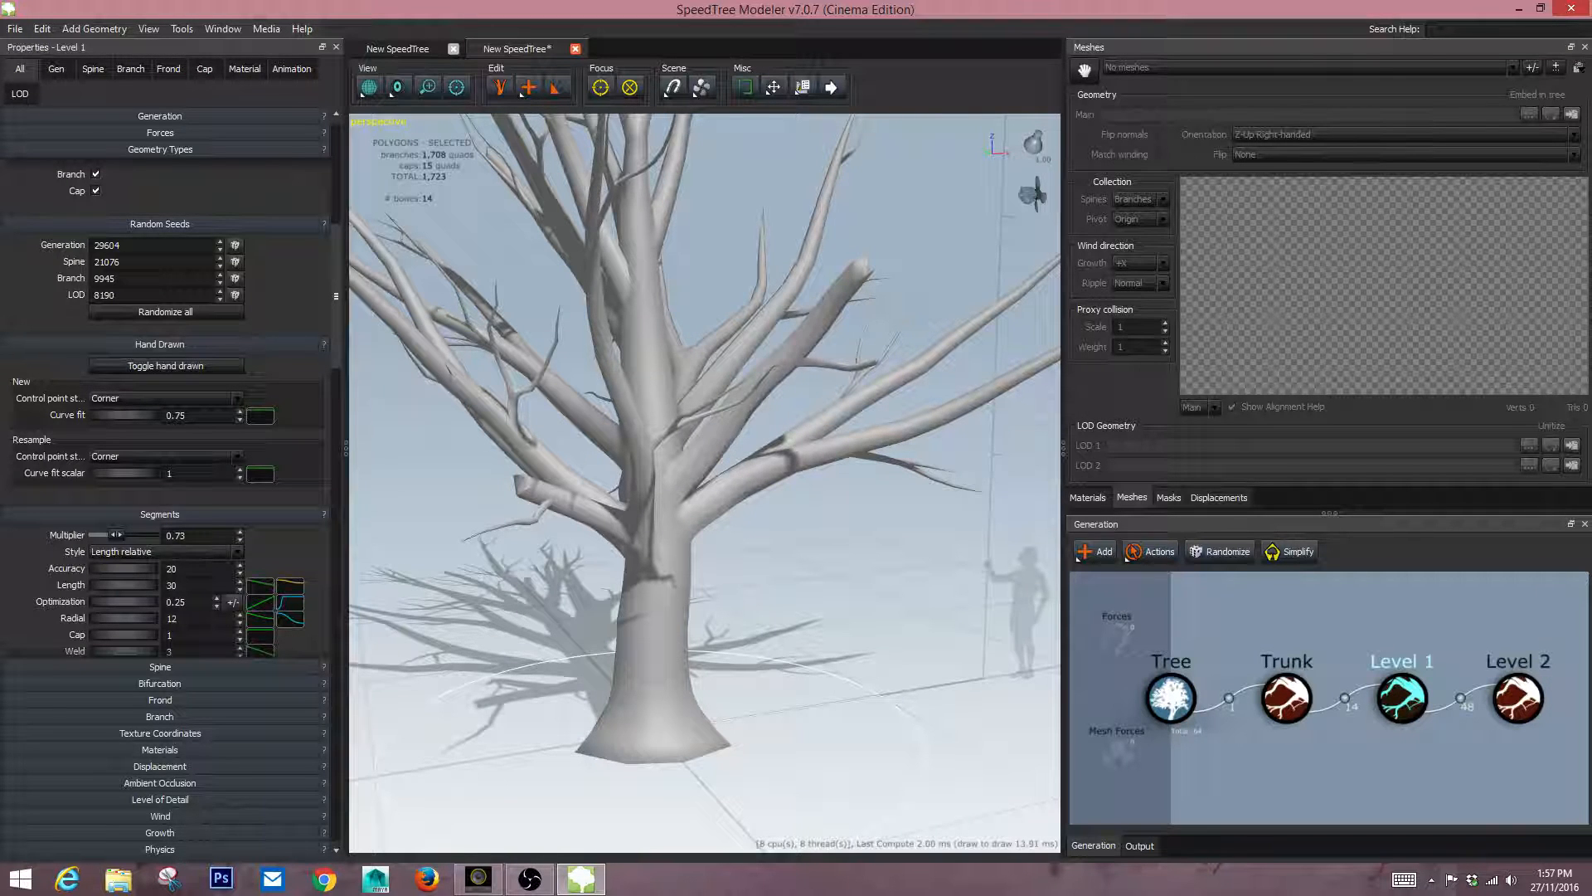
{"action": "left_click_drag", "start_coordinate": [829, 398], "coordinate": [705, 398]}
Set the Level 2 branches' segments multiplier to 0.698 and optimization to 0.45.
{"action": "left_click", "coordinate": [1517, 698]}
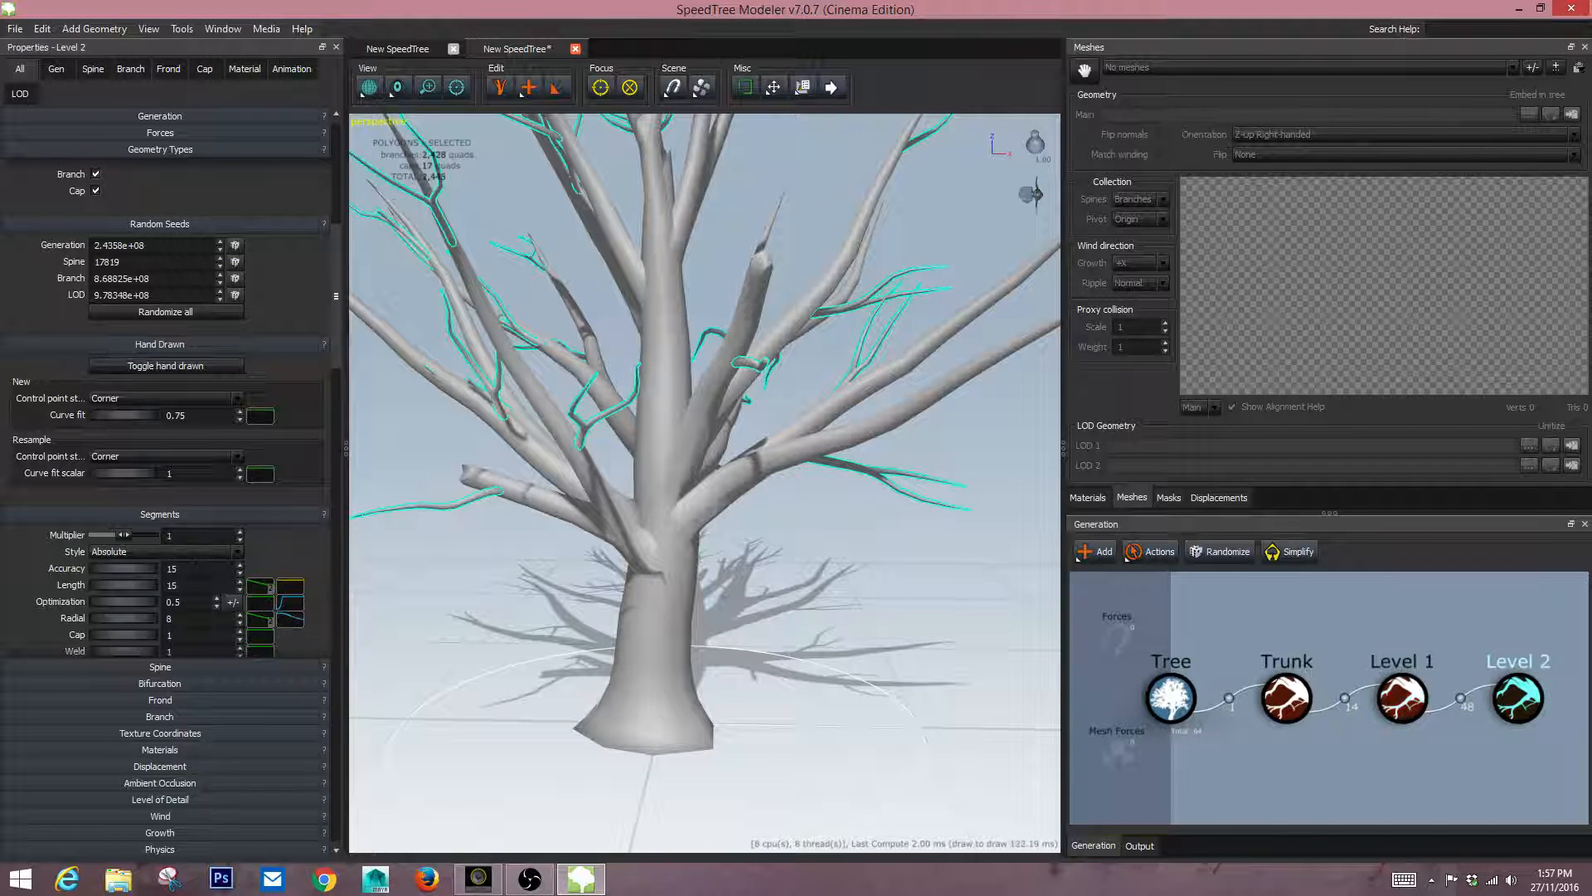
{"action": "left_click_drag", "start_coordinate": [122, 535], "coordinate": [116, 535]}
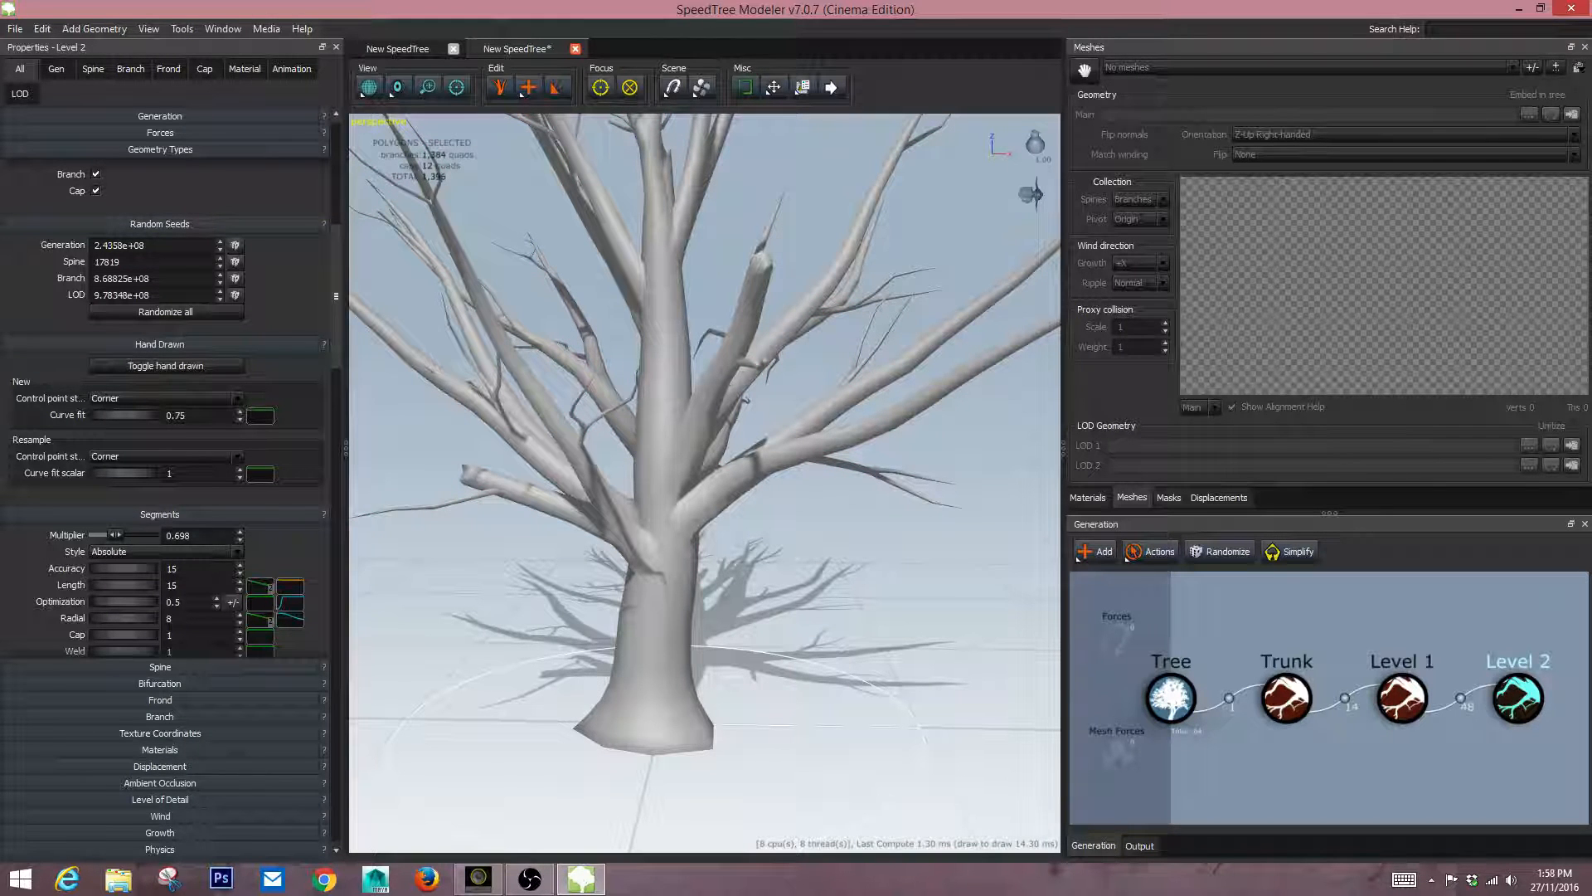
{"action": "left_click_drag", "start_coordinate": [122, 601], "coordinate": [116, 601]}
{"action": "mouse_move", "coordinate": [829, 398]}
{"action": "left_mouse_down"}
{"action": "mouse_move", "coordinate": [705, 398]}
{"action": "mouse_move", "coordinate": [904, 398]}
{"action": "mouse_move", "coordinate": [730, 406]}
{"action": "mouse_move", "coordinate": [813, 365]}
{"action": "mouse_move", "coordinate": [730, 393]}
{"action": "mouse_move", "coordinate": [829, 398]}
{"action": "left_mouse_up"}
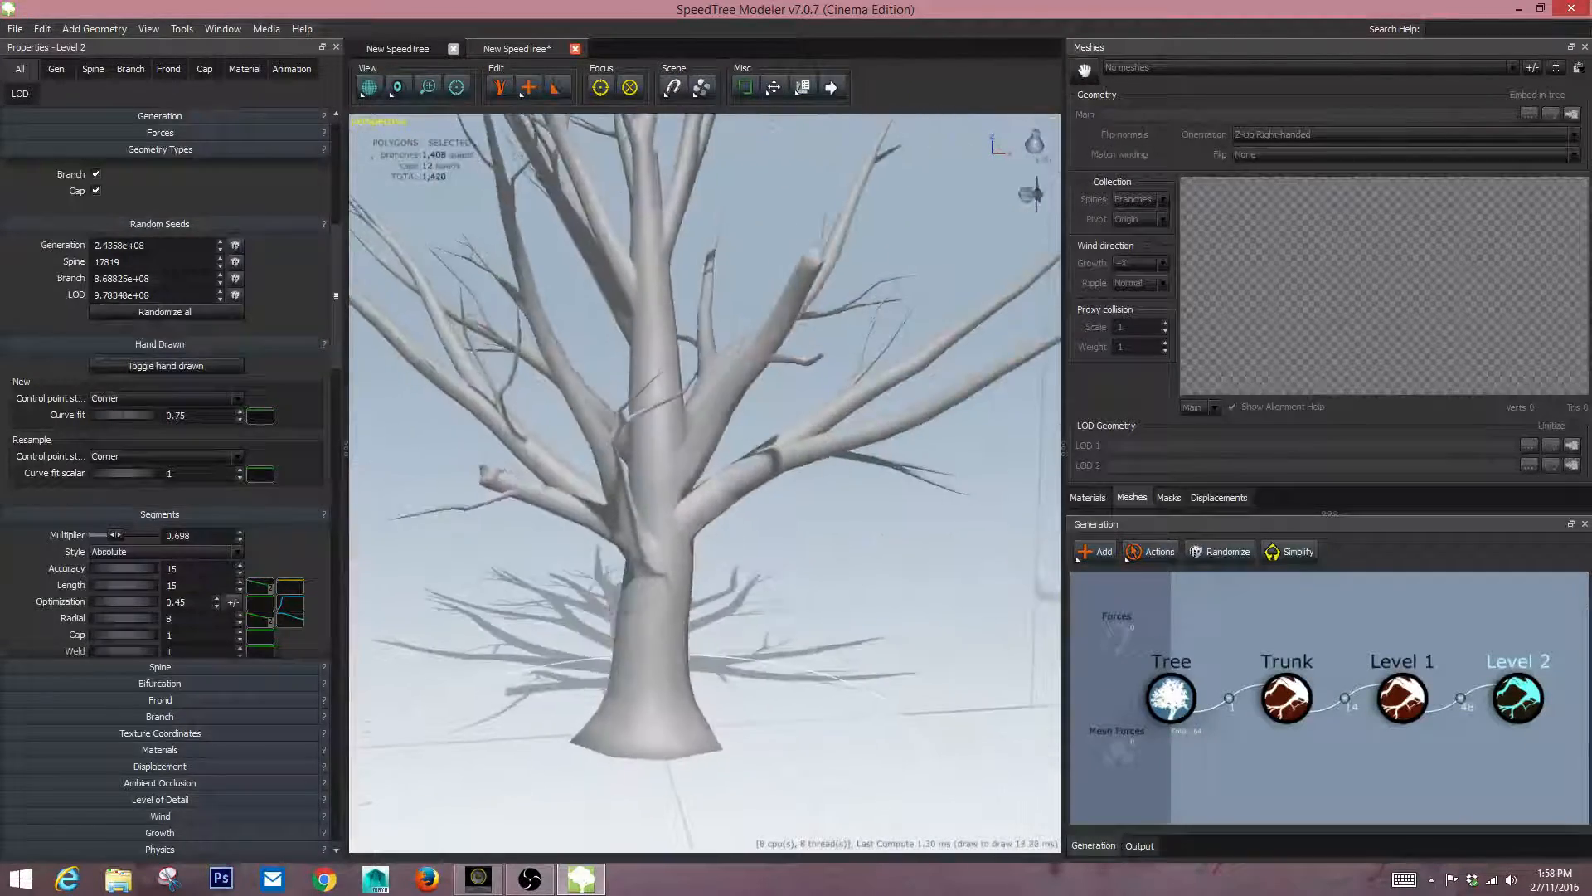
{"action": "scroll", "coordinate": [705, 481], "scroll_direction": "down", "scroll_amount": 3}
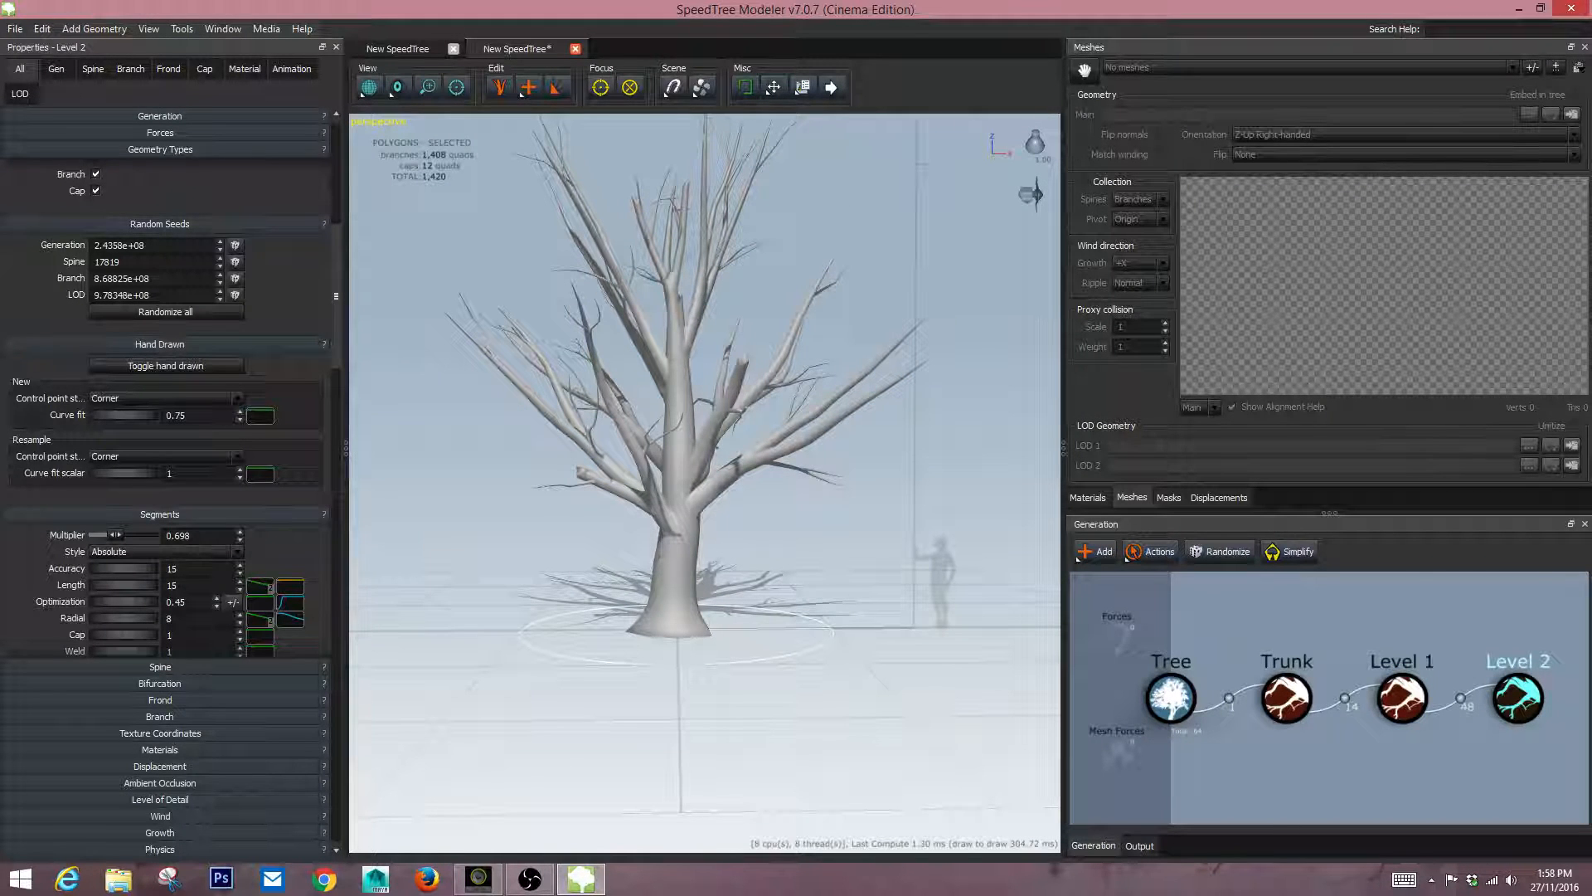
{"action": "left_click_drag", "start_coordinate": [730, 398], "coordinate": [705, 436]}
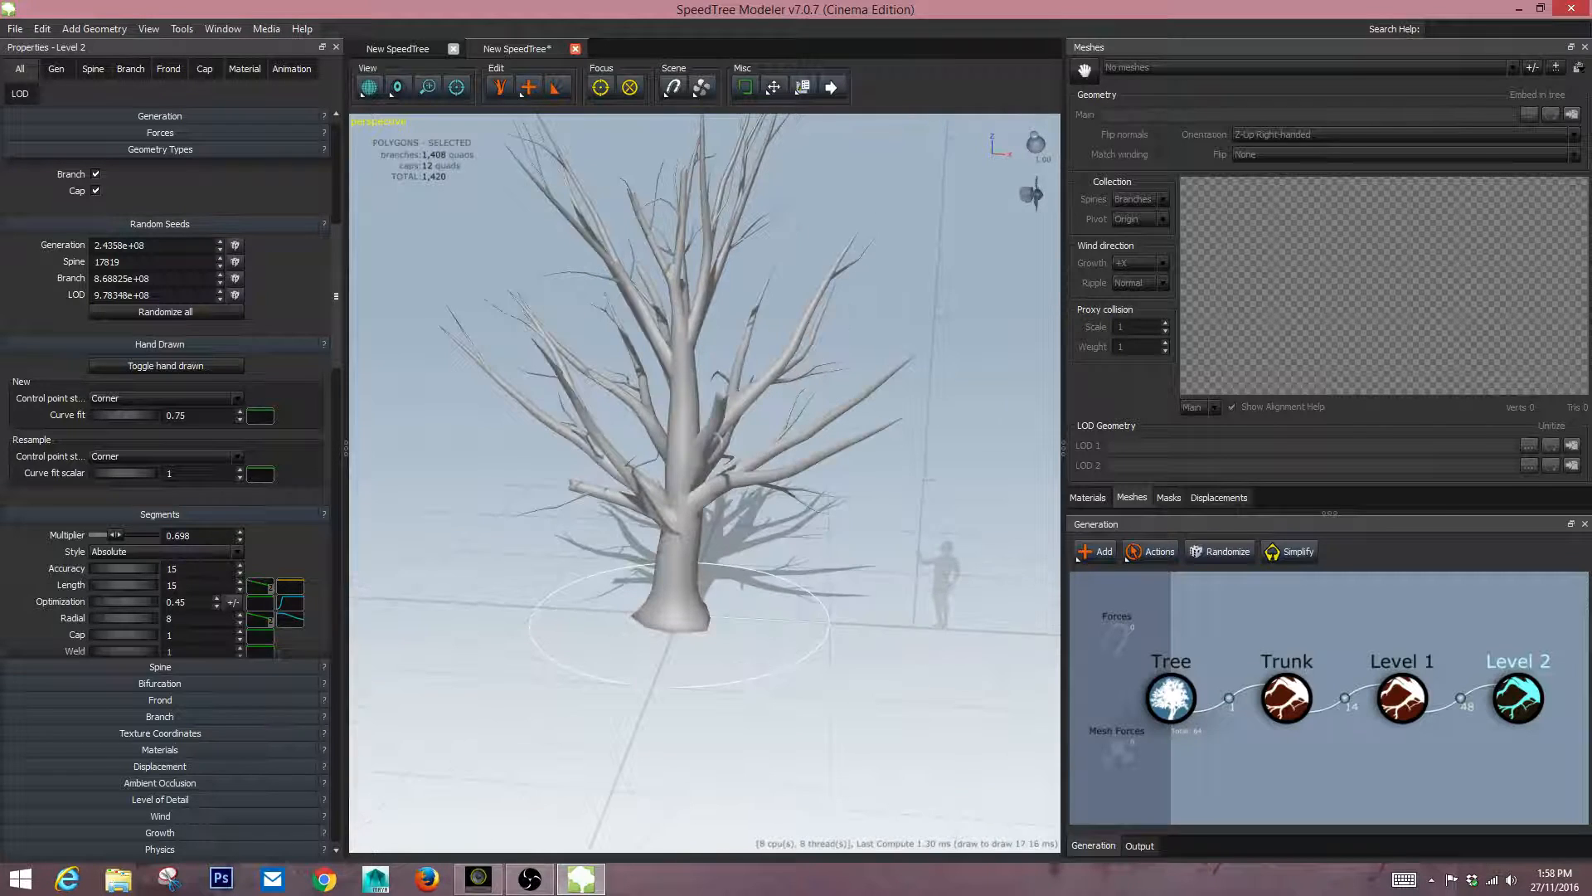
Set the Level 1 branches' spine disturbance to 0.45 and jink frequency to 0.222.
{"action": "left_click", "coordinate": [1402, 697]}
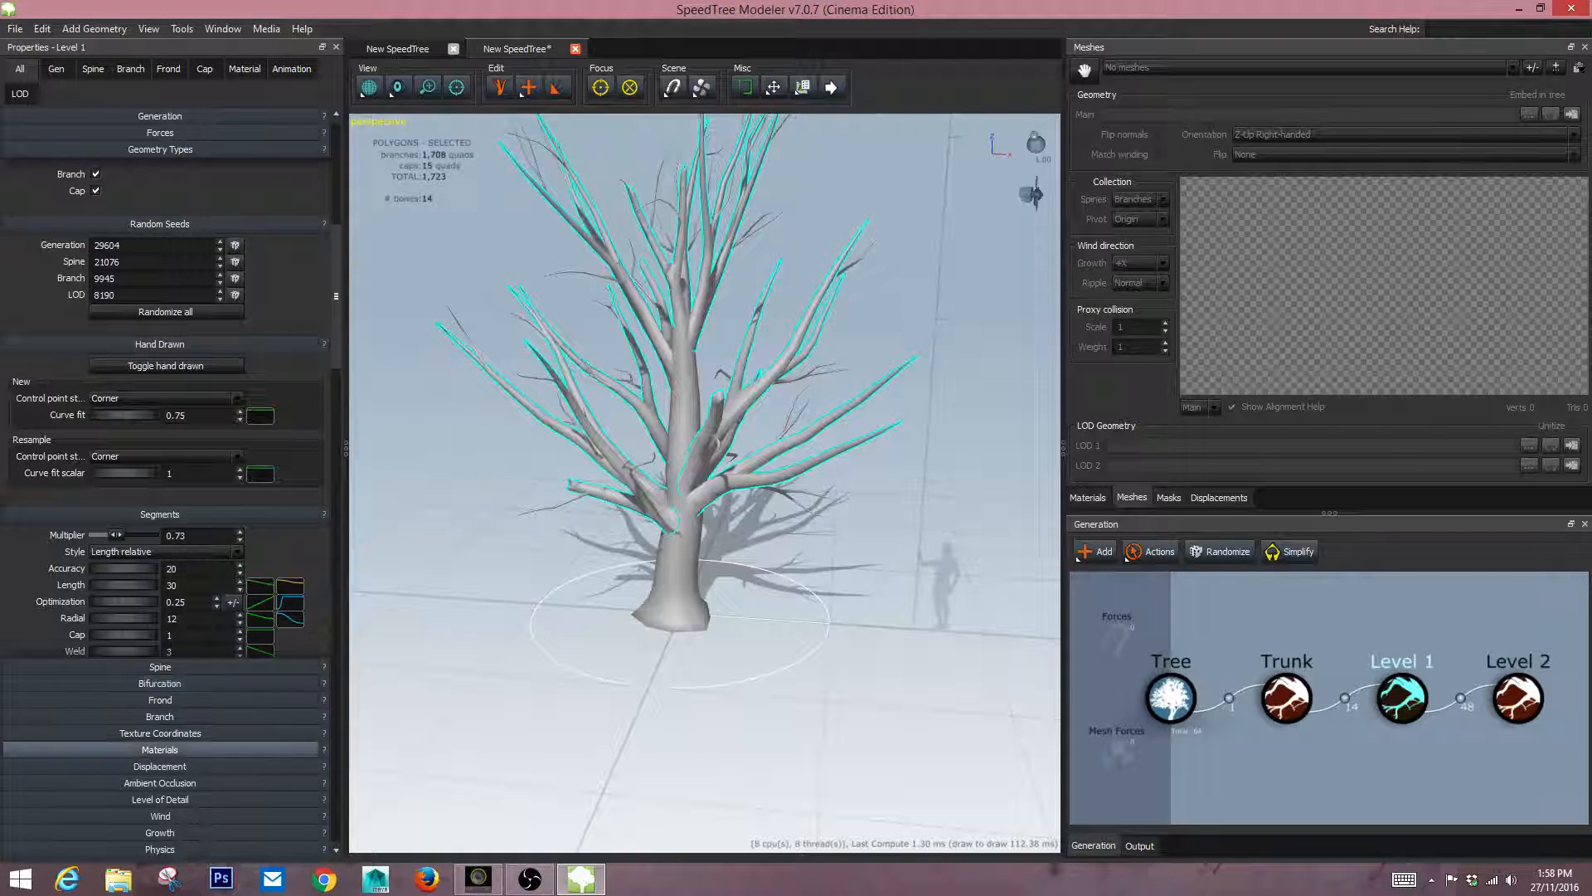
{"action": "left_click", "coordinate": [160, 716]}
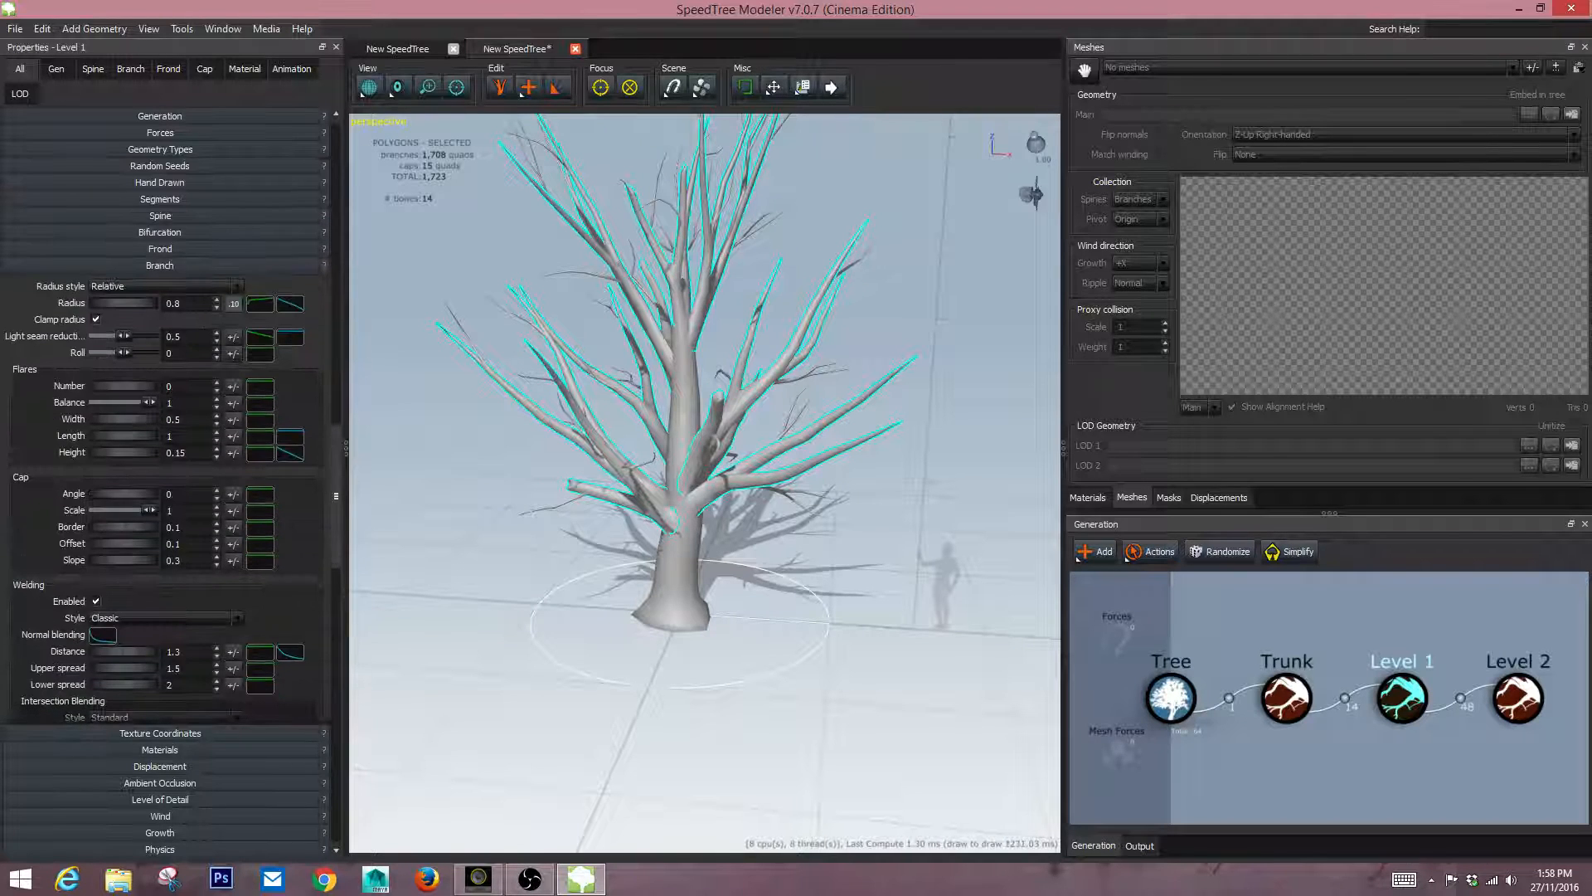
{"action": "left_click", "coordinate": [160, 215]}
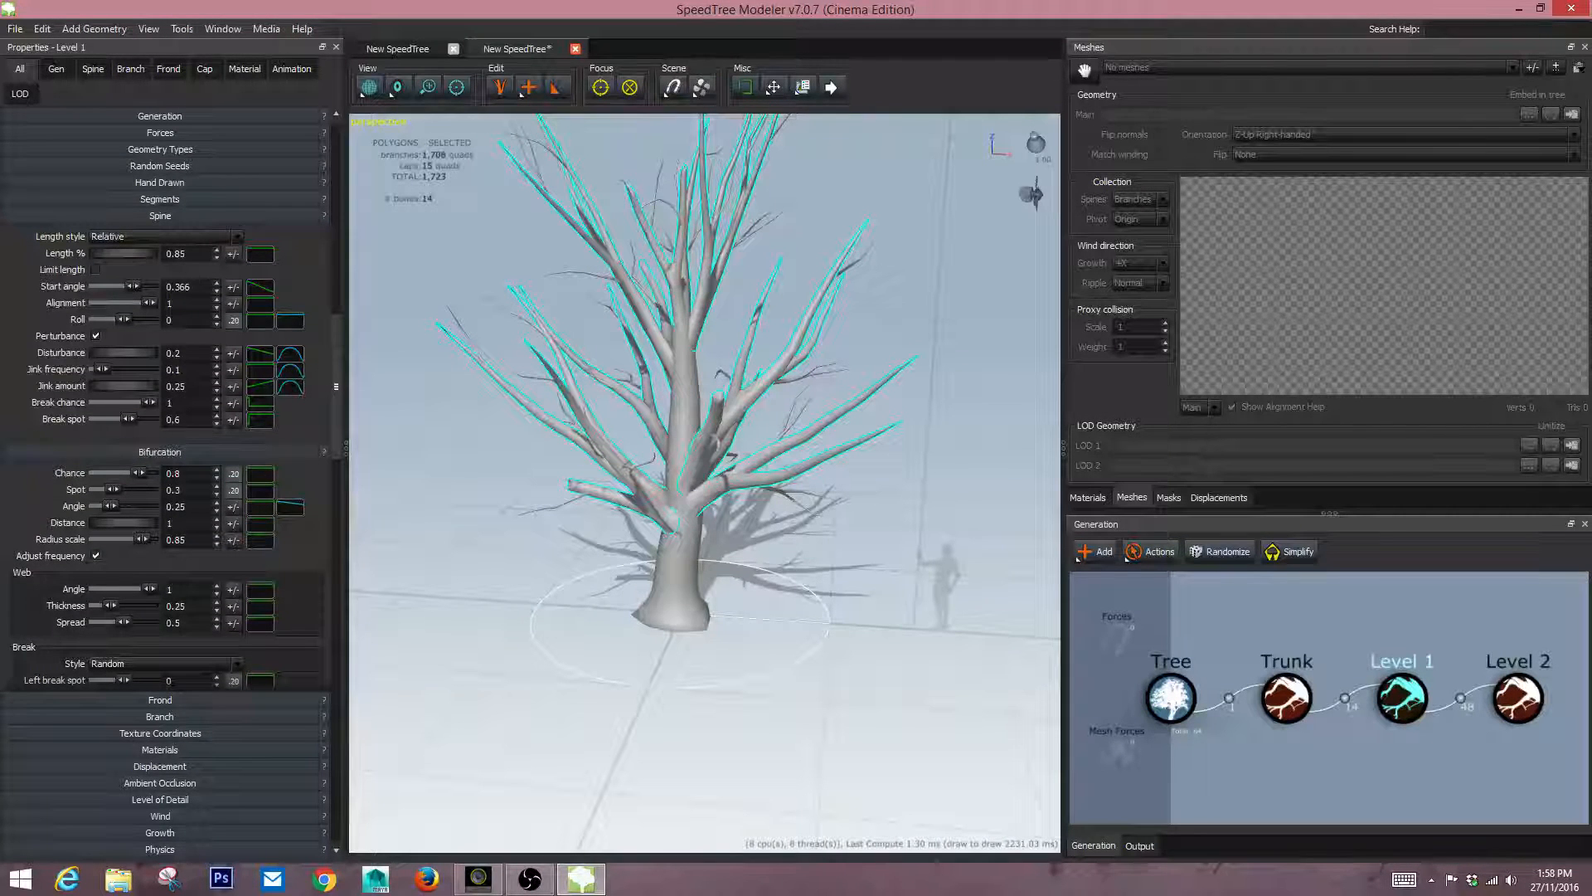
{"action": "mouse_move", "coordinate": [123, 353]}
{"action": "left_mouse_down"}
{"action": "mouse_move", "coordinate": [167, 352]}
{"action": "mouse_move", "coordinate": [113, 369]}
{"action": "left_mouse_up"}
{"action": "left_click_drag", "start_coordinate": [498, 373], "coordinate": [734, 414]}
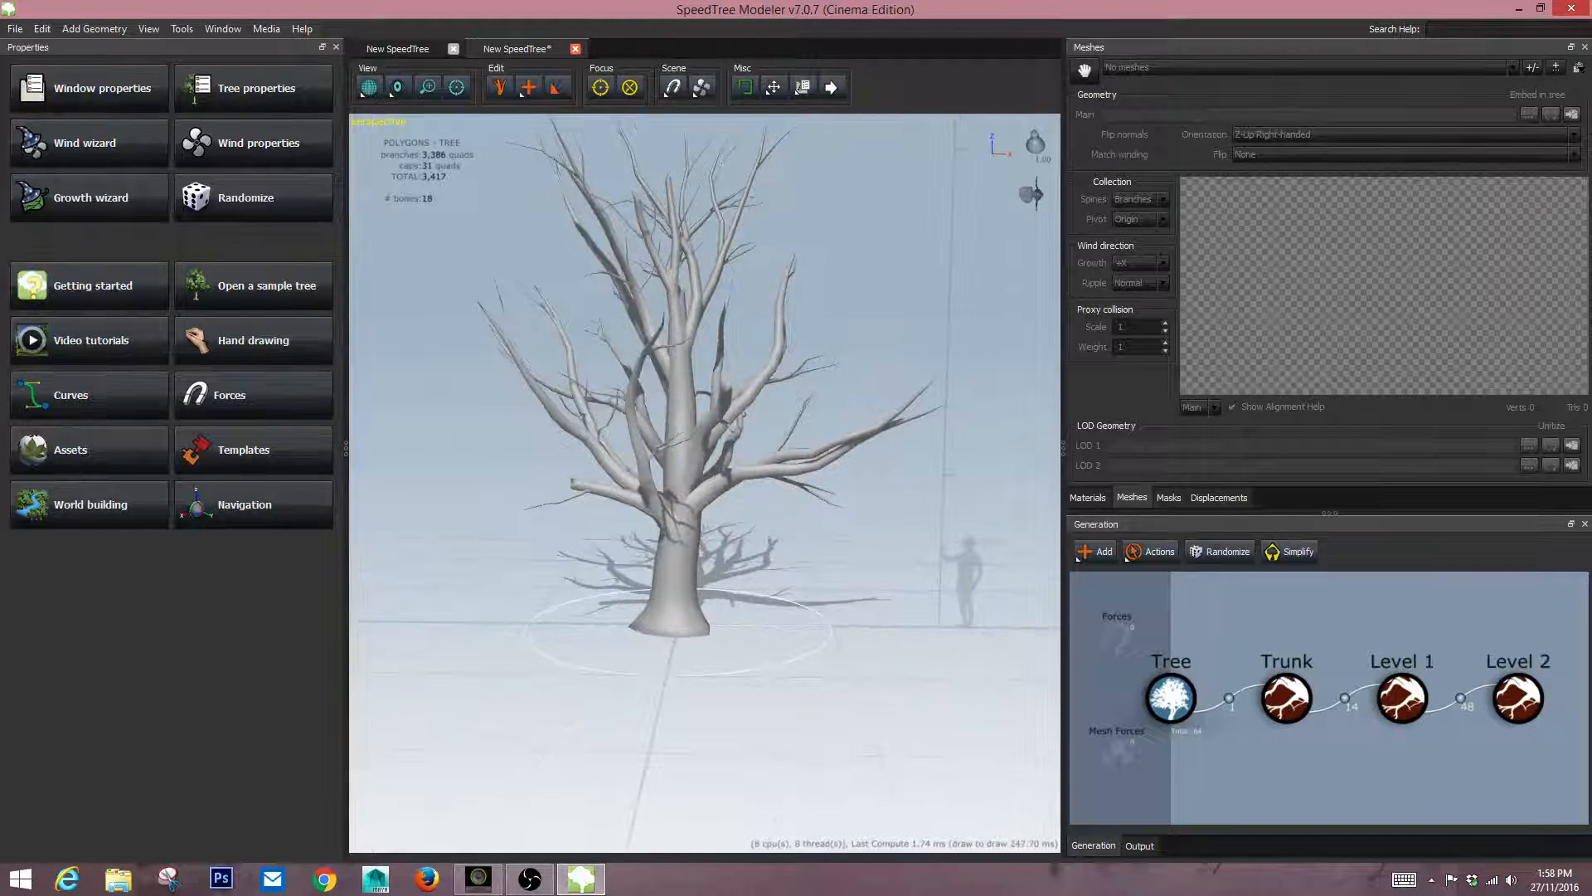
Set the Level 1 branches' generation frequency to 10.
{"action": "double_click", "coordinate": [1402, 697]}
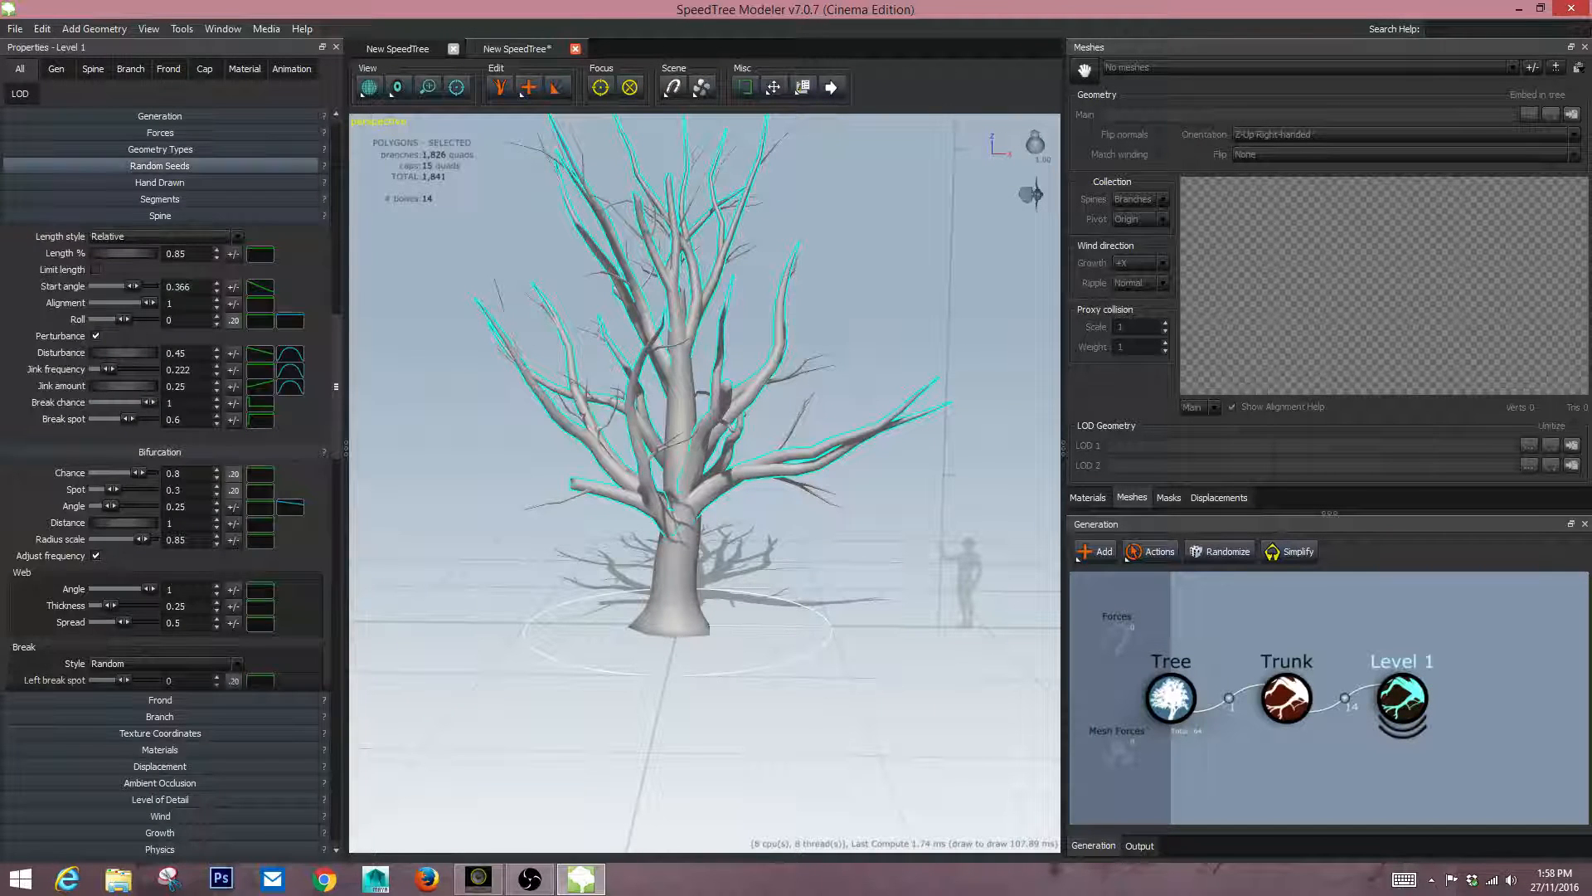
{"action": "left_click", "coordinate": [159, 116]}
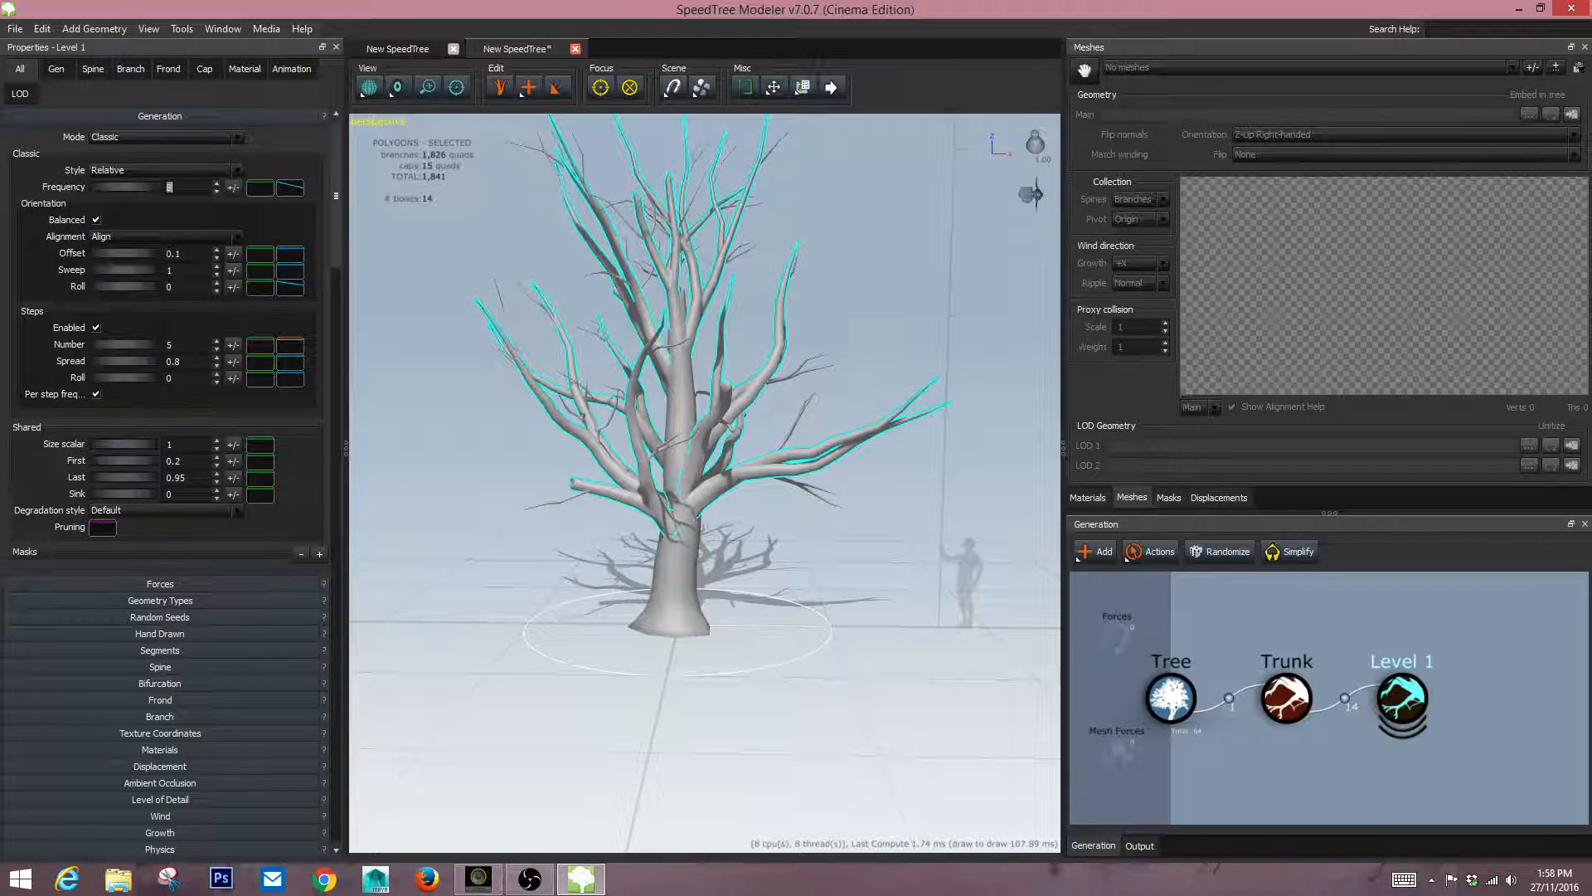
{"action": "type", "text": "10"}
{"action": "key", "text": "Return"}
{"action": "left_click_drag", "start_coordinate": [705, 481], "coordinate": [738, 491]}
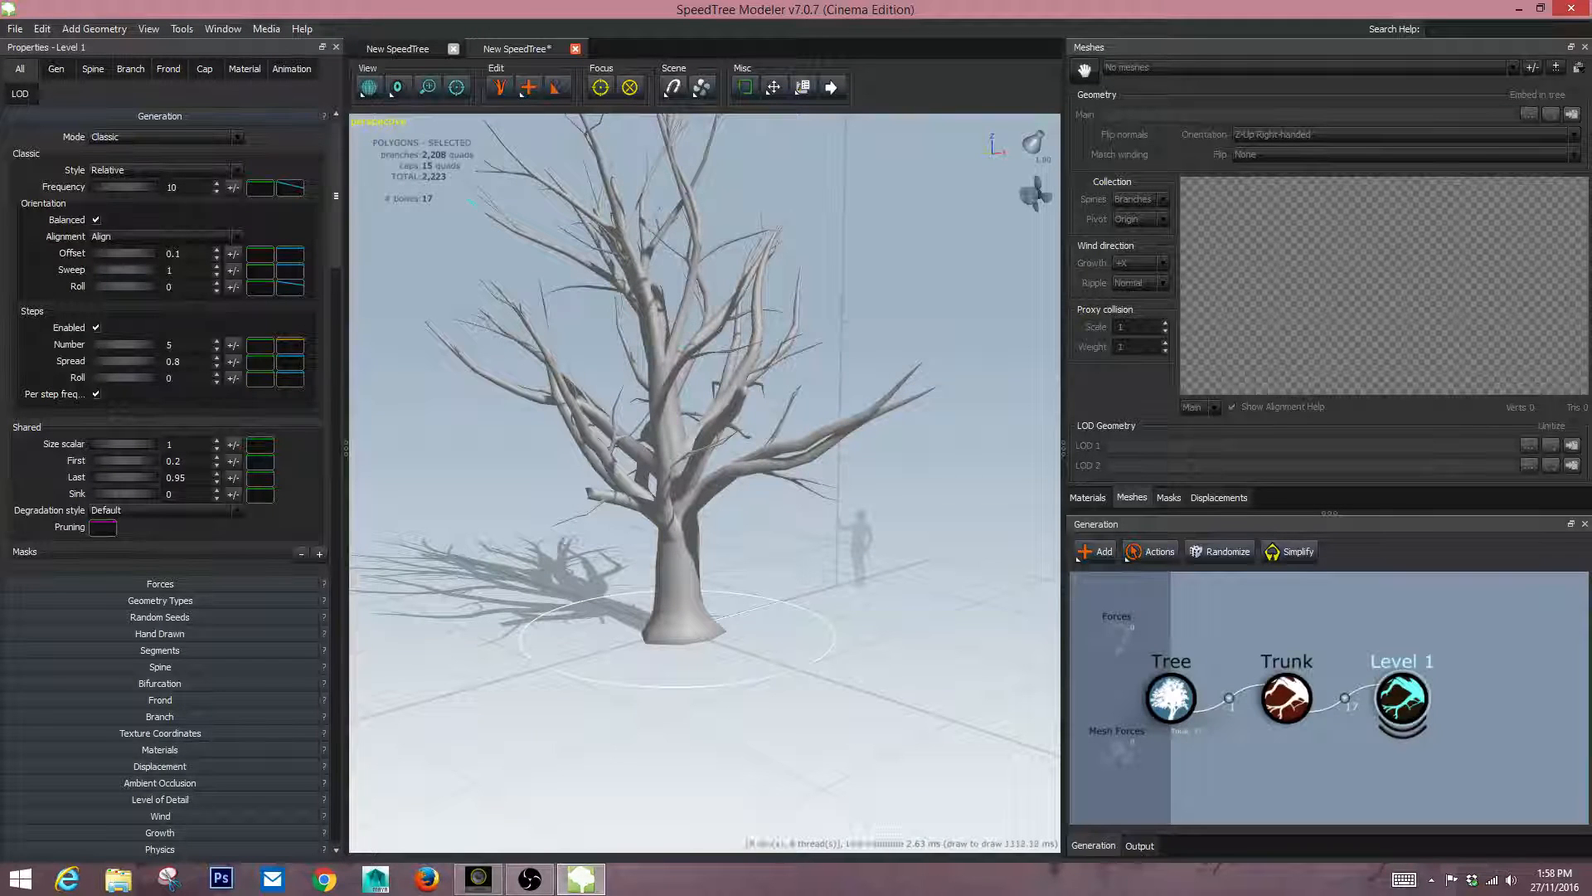
Expand the collapsed Level 1 node and set the Level 2 branches' generation frequency to 10.
{"action": "double_click", "coordinate": [1402, 698]}
{"action": "left_click", "coordinate": [1518, 698]}
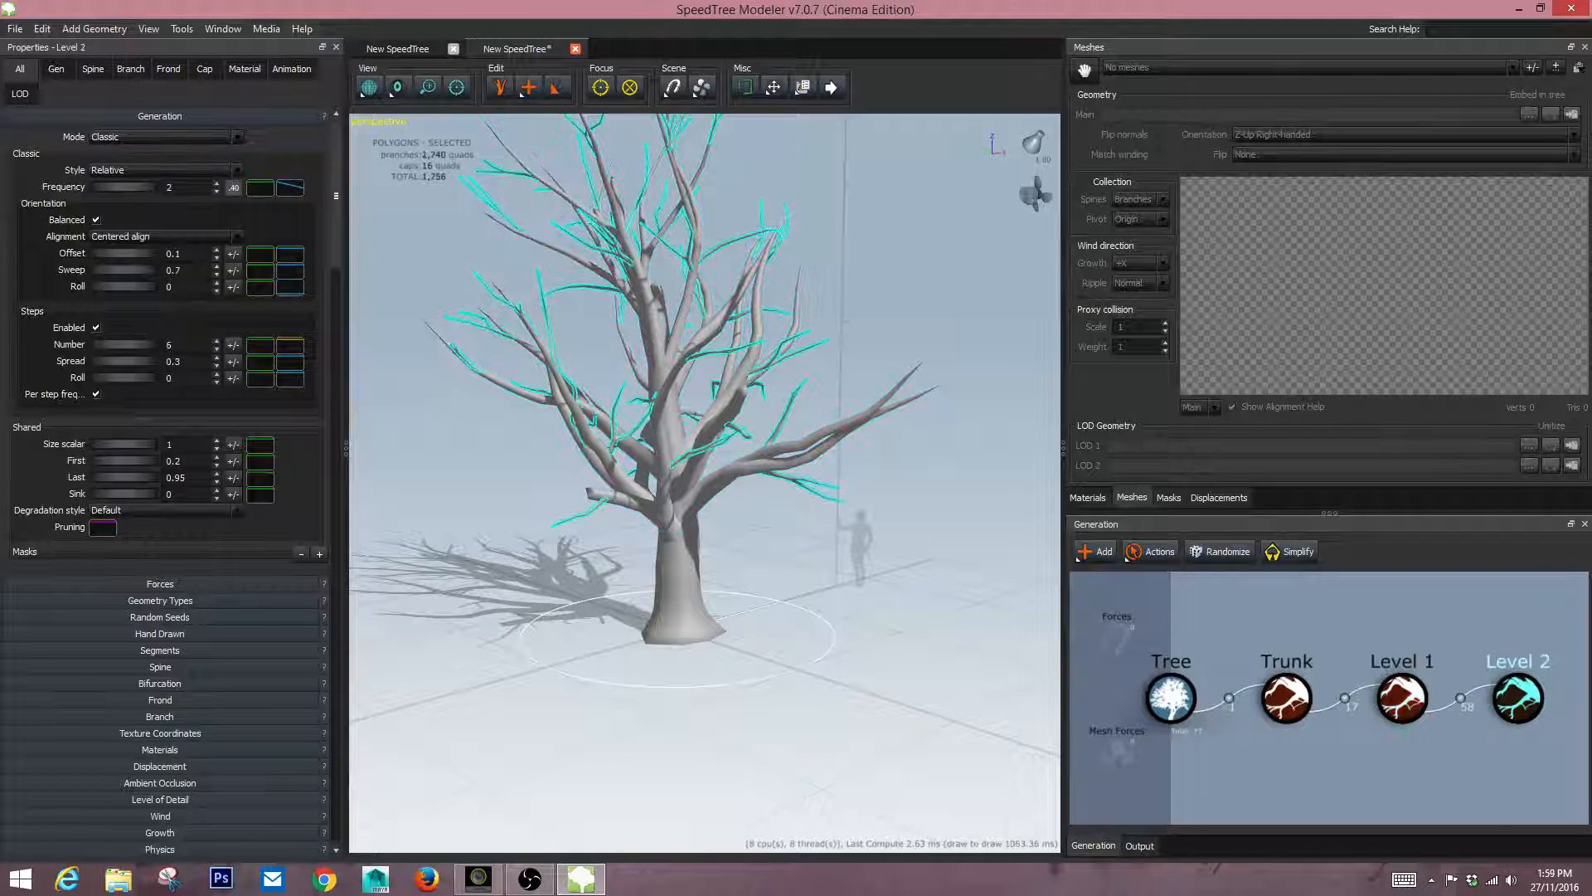
{"action": "left_click_drag", "start_coordinate": [738, 490], "coordinate": [690, 485]}
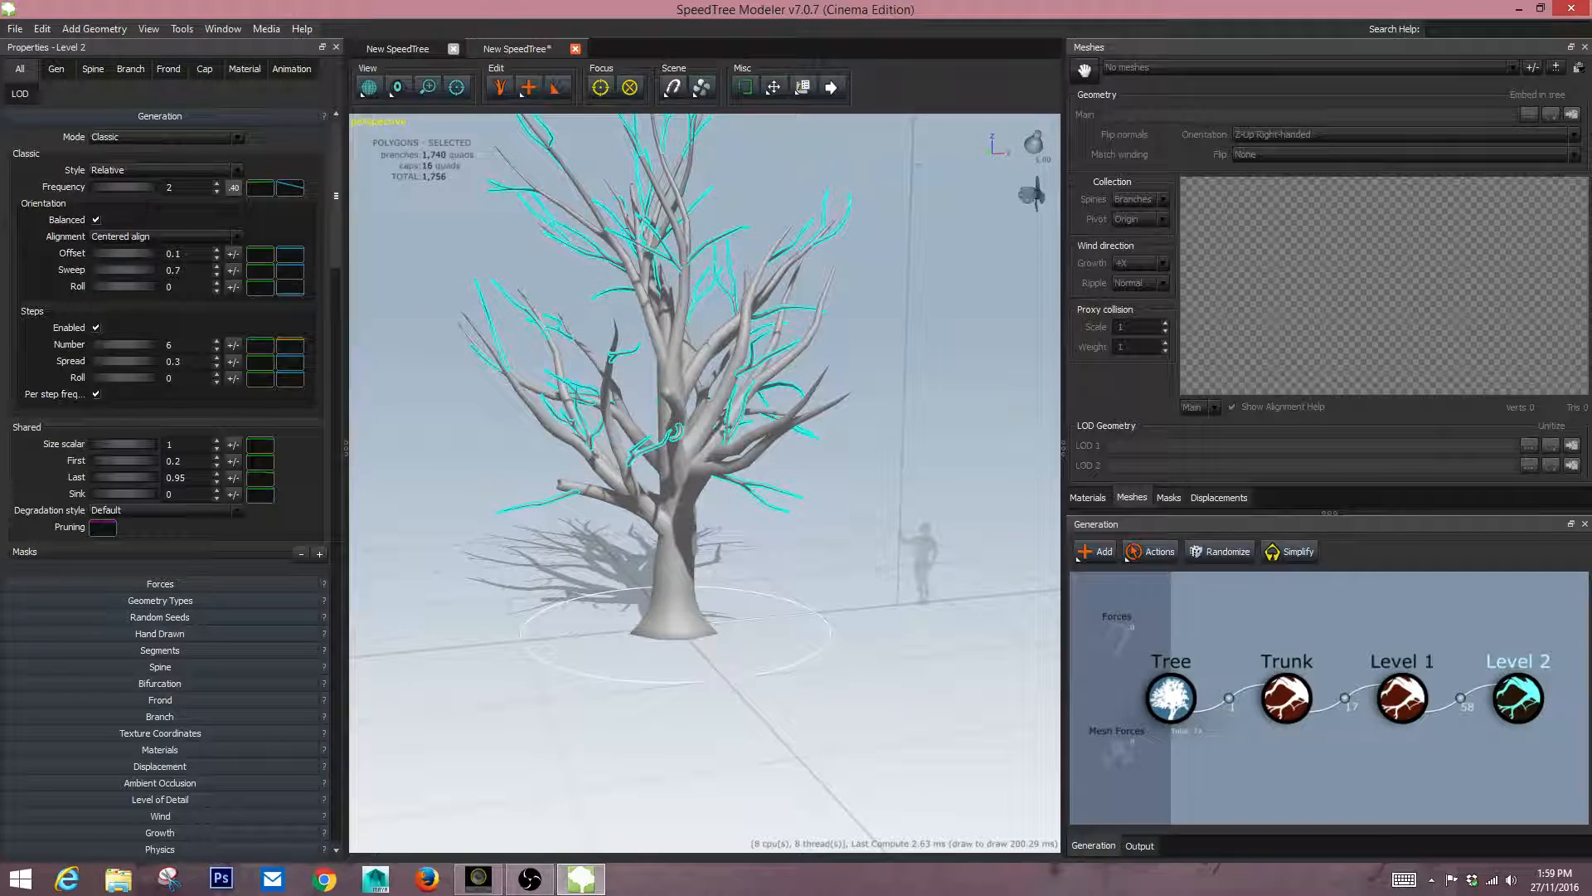
{"action": "double_click", "coordinate": [169, 187]}
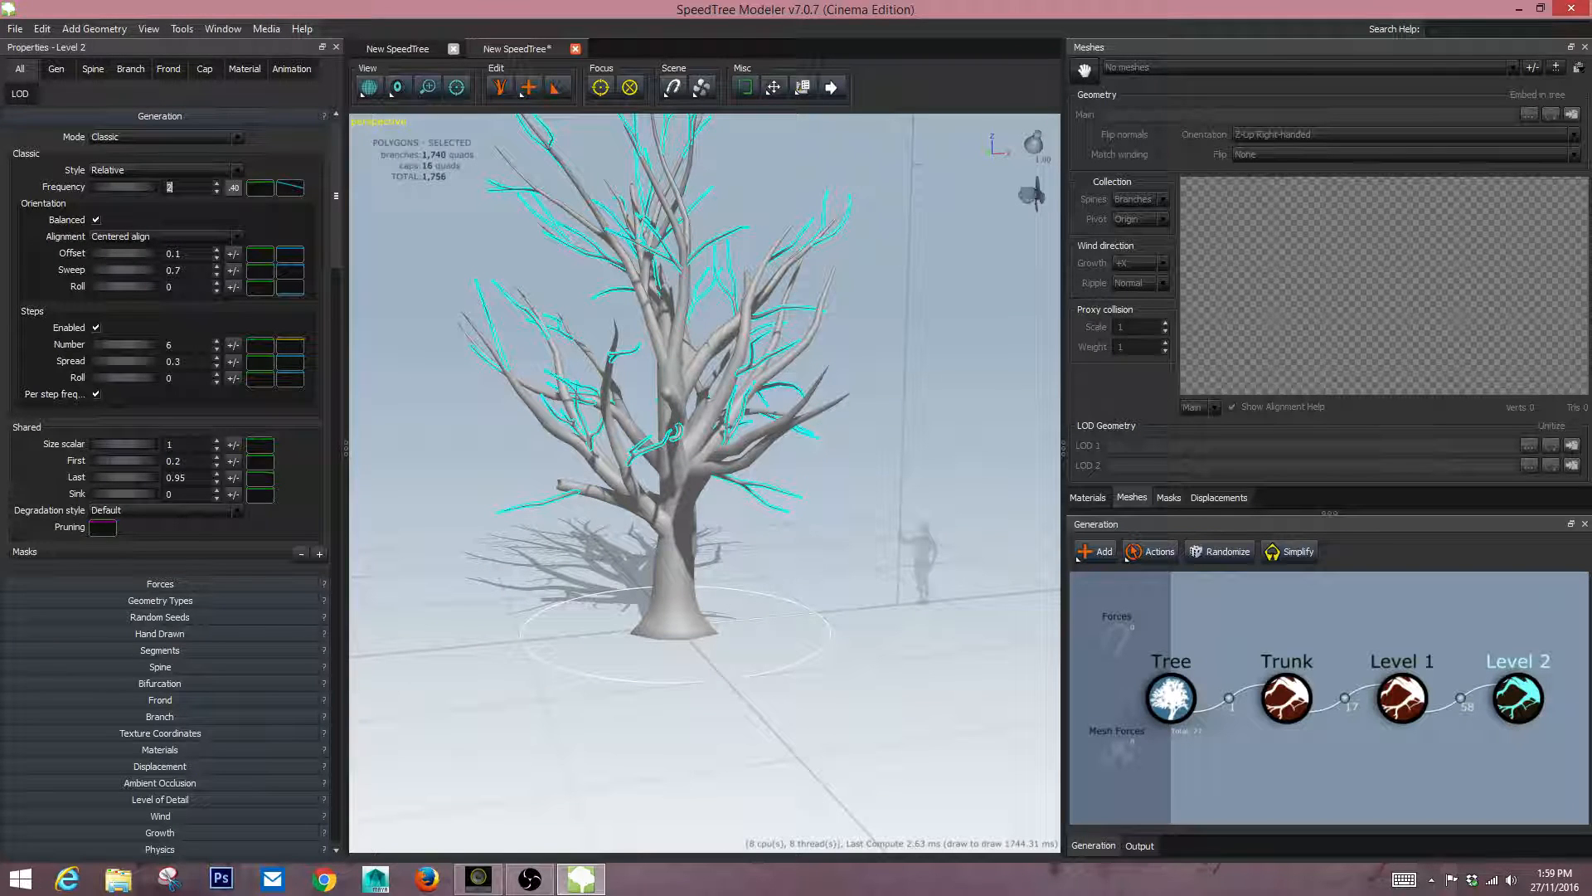
{"action": "type", "text": "10"}
{"action": "key", "text": "Return"}
{"action": "left_click_drag", "start_coordinate": [705, 490], "coordinate": [746, 490]}
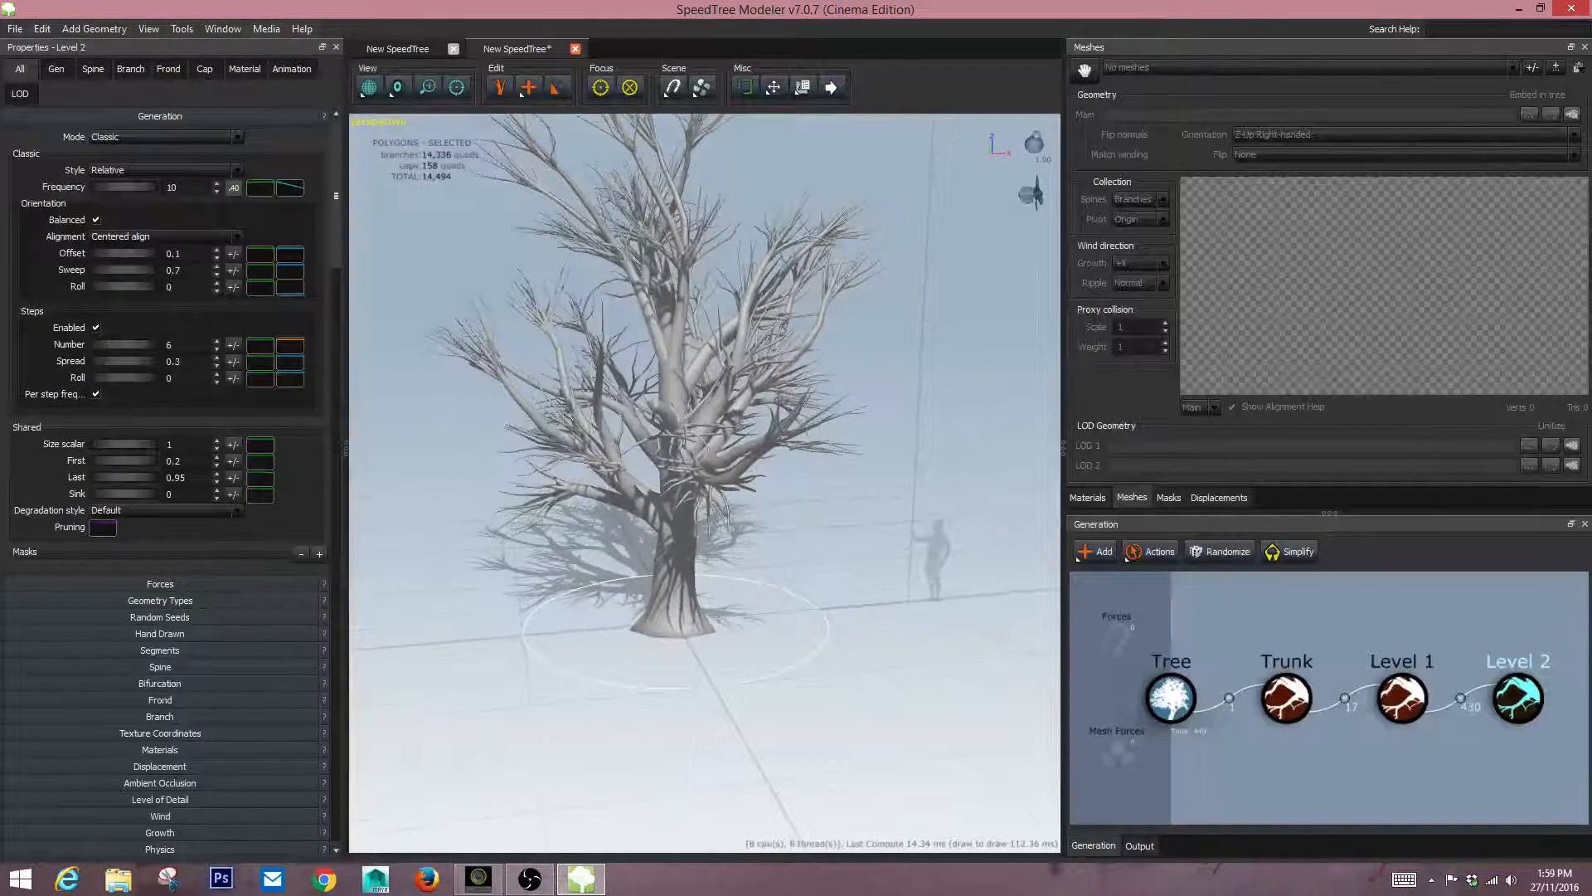
Set the Level 2 branches' shared generation range to First 0.32 and Last 1.09.
{"action": "key", "text": "Escape"}
{"action": "key", "text": "z"}
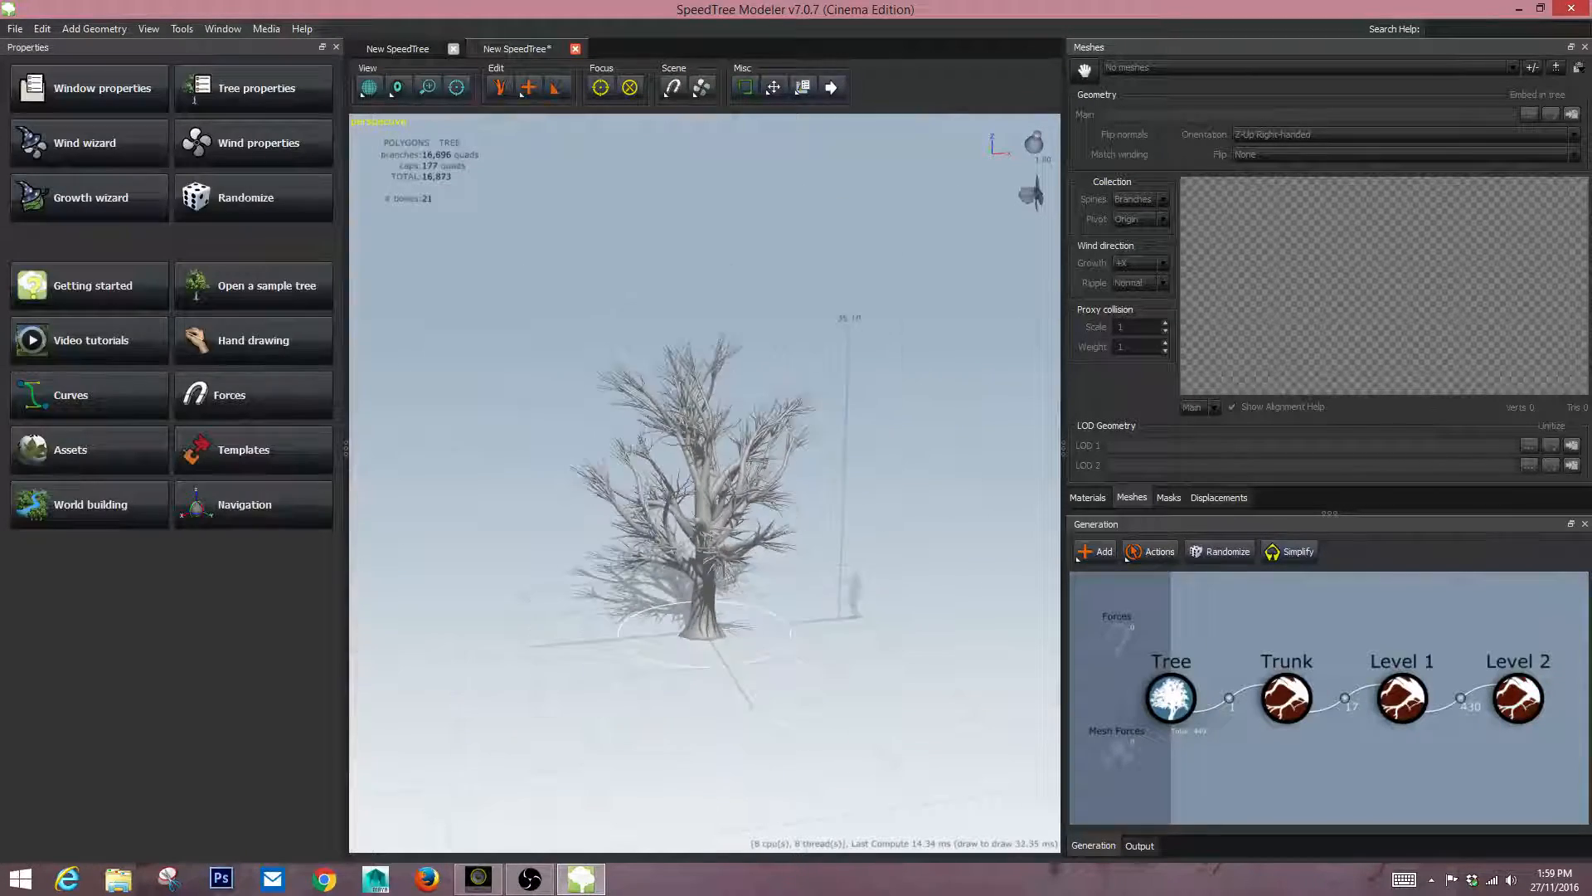
{"action": "scroll", "coordinate": [705, 481], "scroll_direction": "up", "scroll_amount": 6}
{"action": "scroll", "coordinate": [705, 481], "scroll_direction": "down", "scroll_amount": 6}
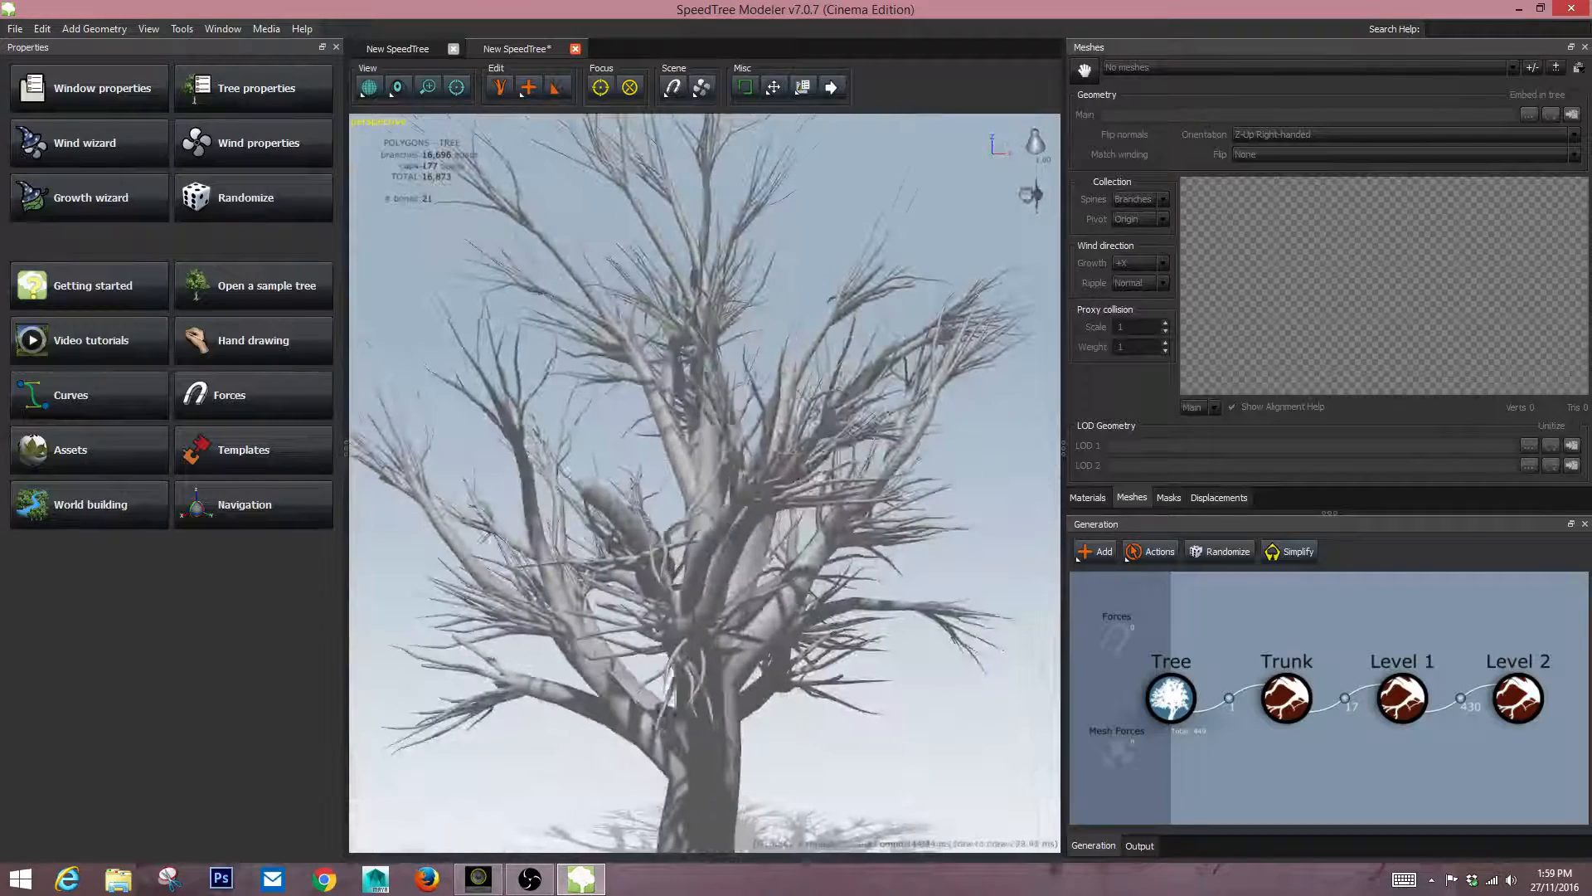
{"action": "left_click", "coordinate": [1517, 698]}
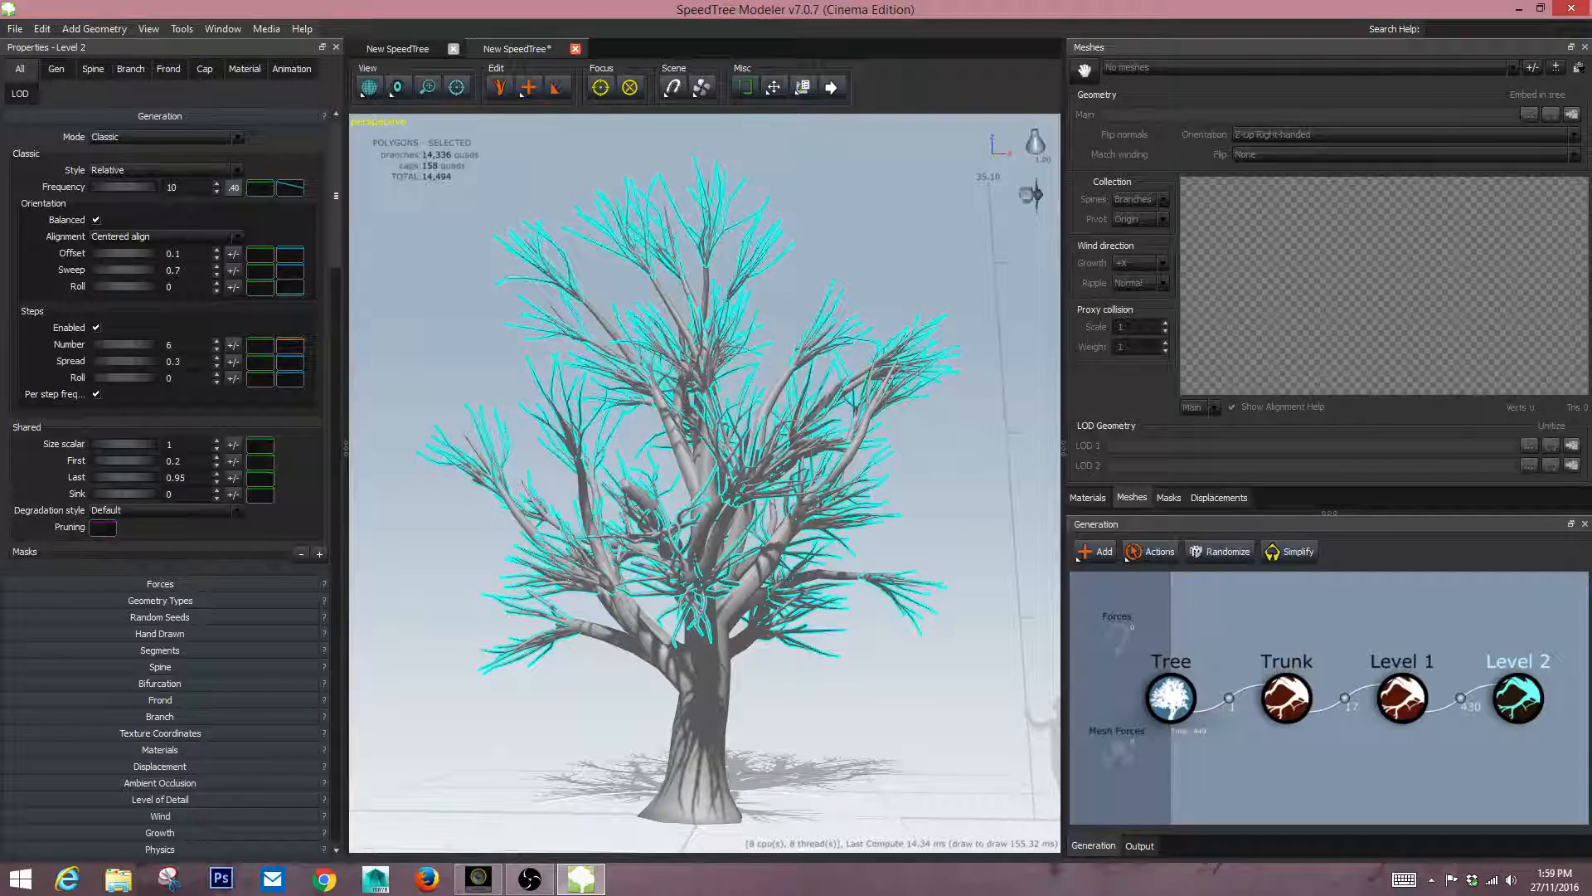
{"action": "left_click_drag", "start_coordinate": [124, 460], "coordinate": [178, 477]}
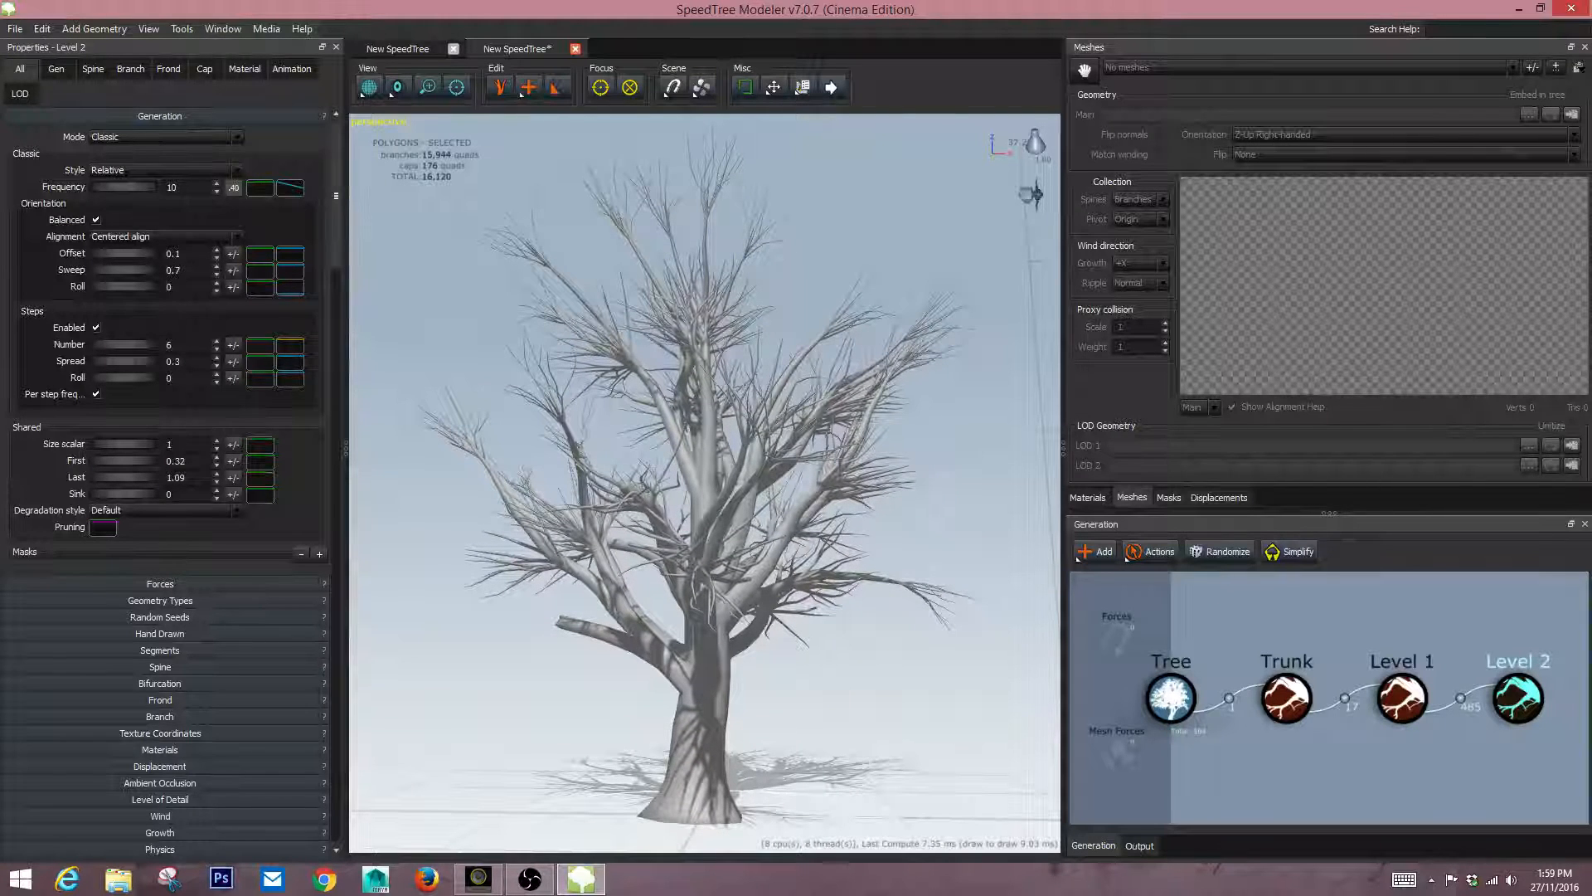
Compare the Relative and Absolute generation styles for the Level 2 branches and keep Absolute.
{"action": "left_click", "coordinate": [163, 170]}
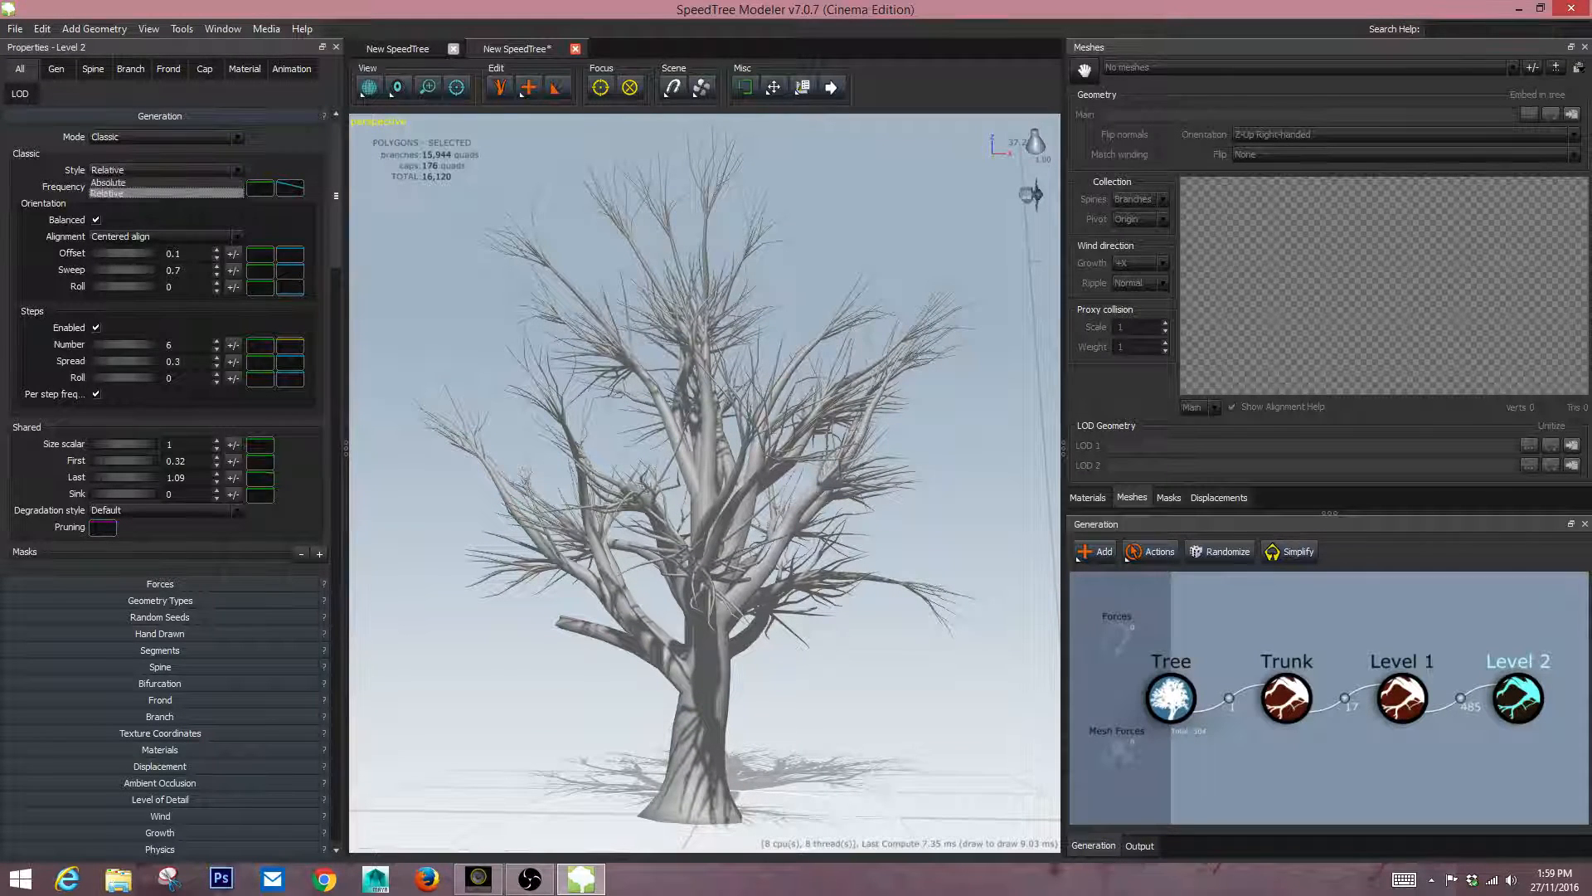
{"action": "left_click", "coordinate": [133, 183]}
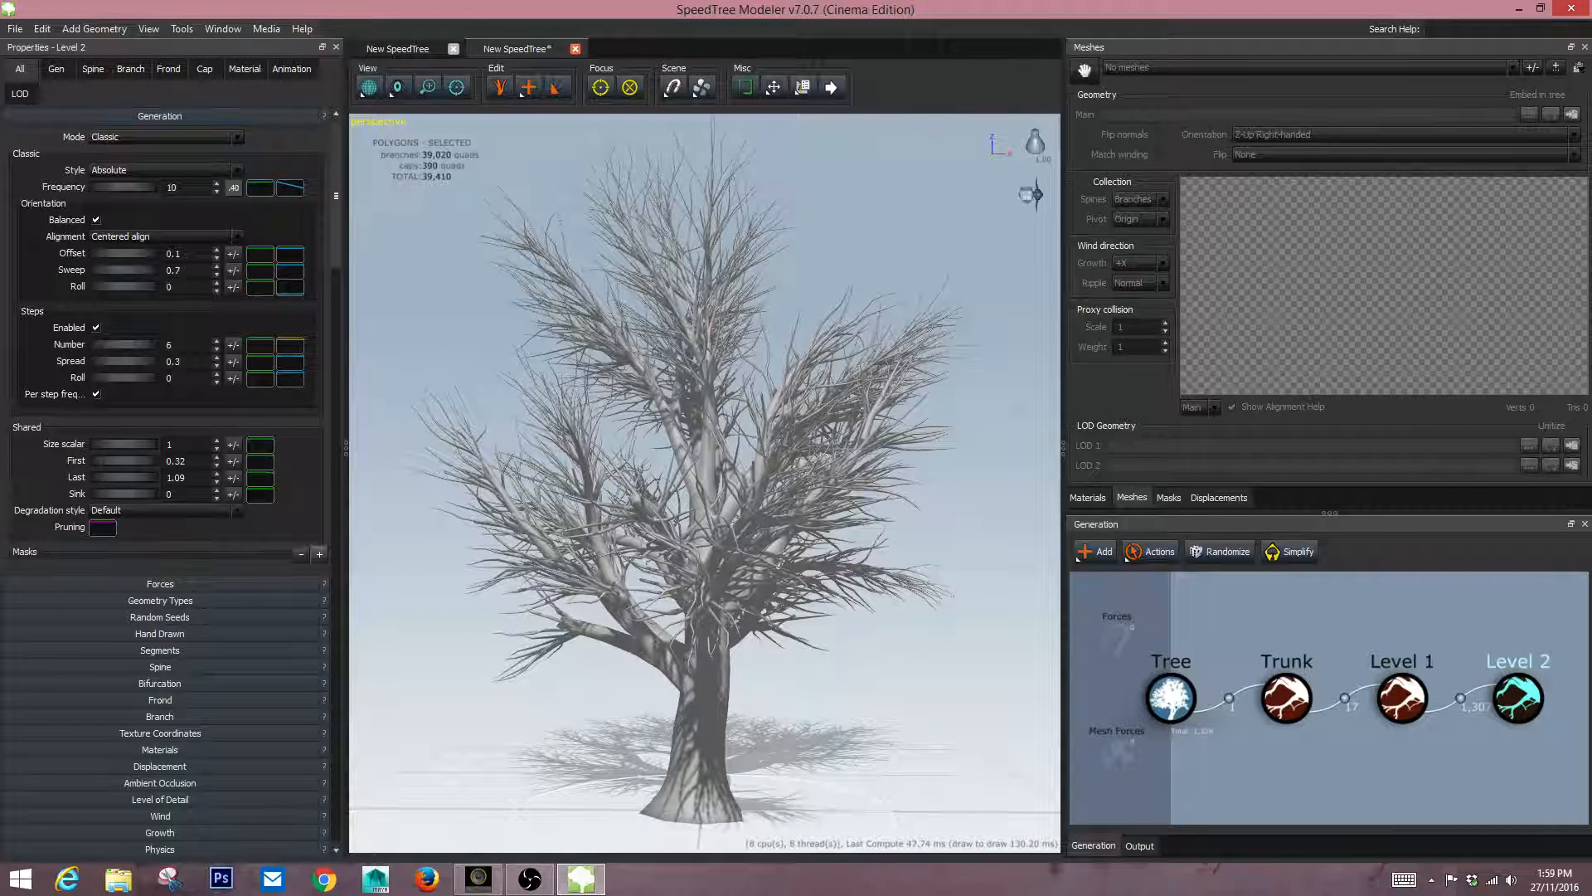
{"action": "left_click", "coordinate": [163, 170]}
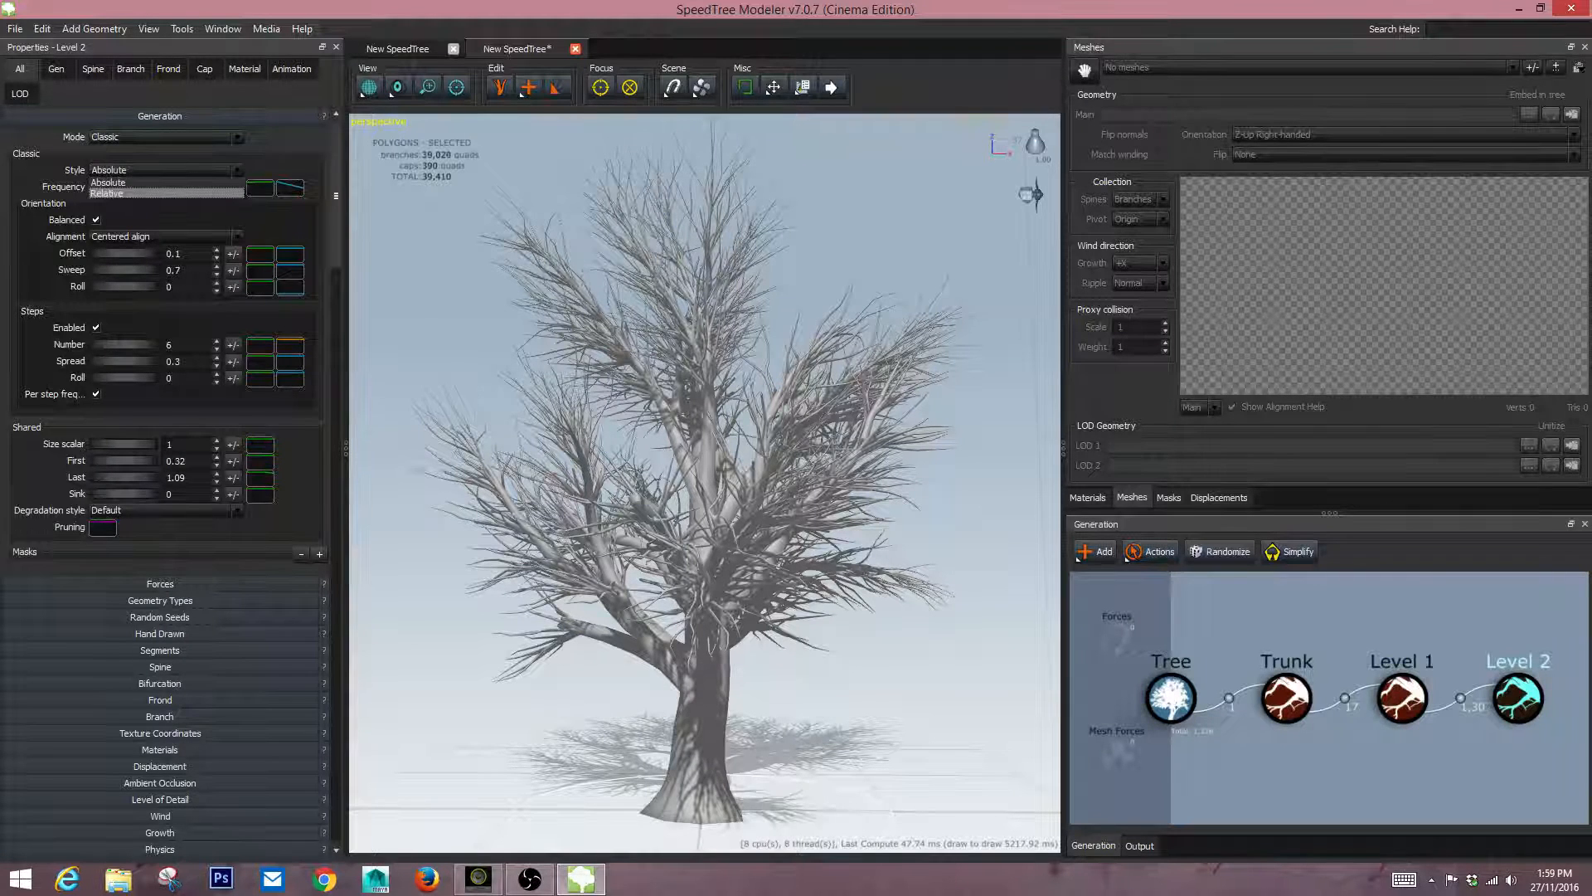
{"action": "left_click", "coordinate": [133, 193]}
{"action": "left_click", "coordinate": [163, 170]}
{"action": "left_click", "coordinate": [108, 182]}
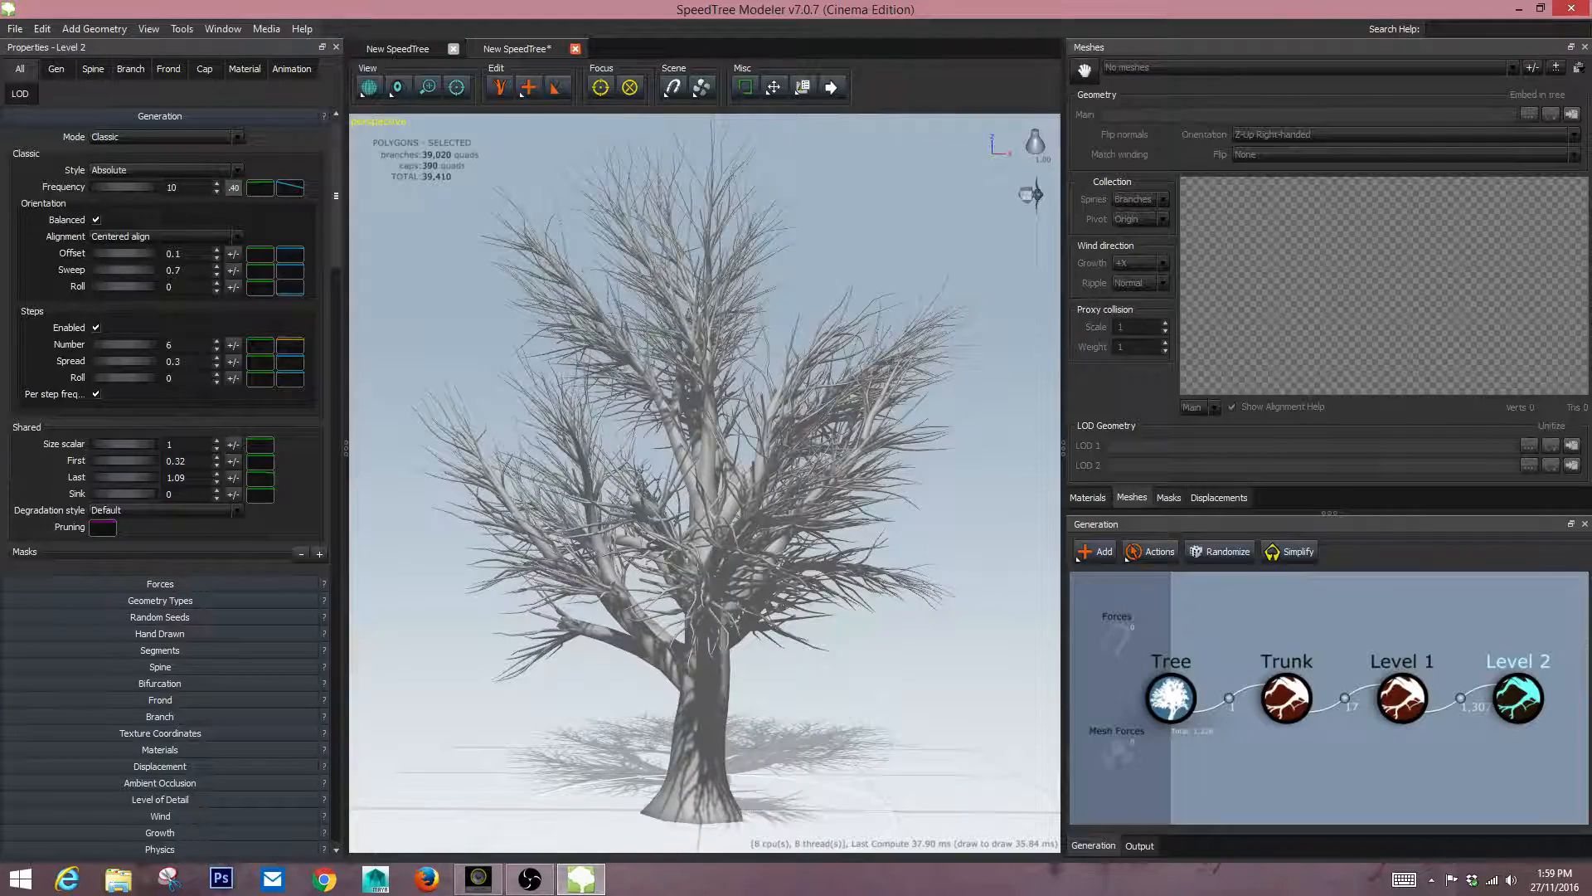
{"action": "mouse_move", "coordinate": [704, 483]}
{"action": "left_mouse_down"}
{"action": "mouse_move", "coordinate": [829, 483]}
{"action": "mouse_move", "coordinate": [681, 482]}
{"action": "left_mouse_up"}
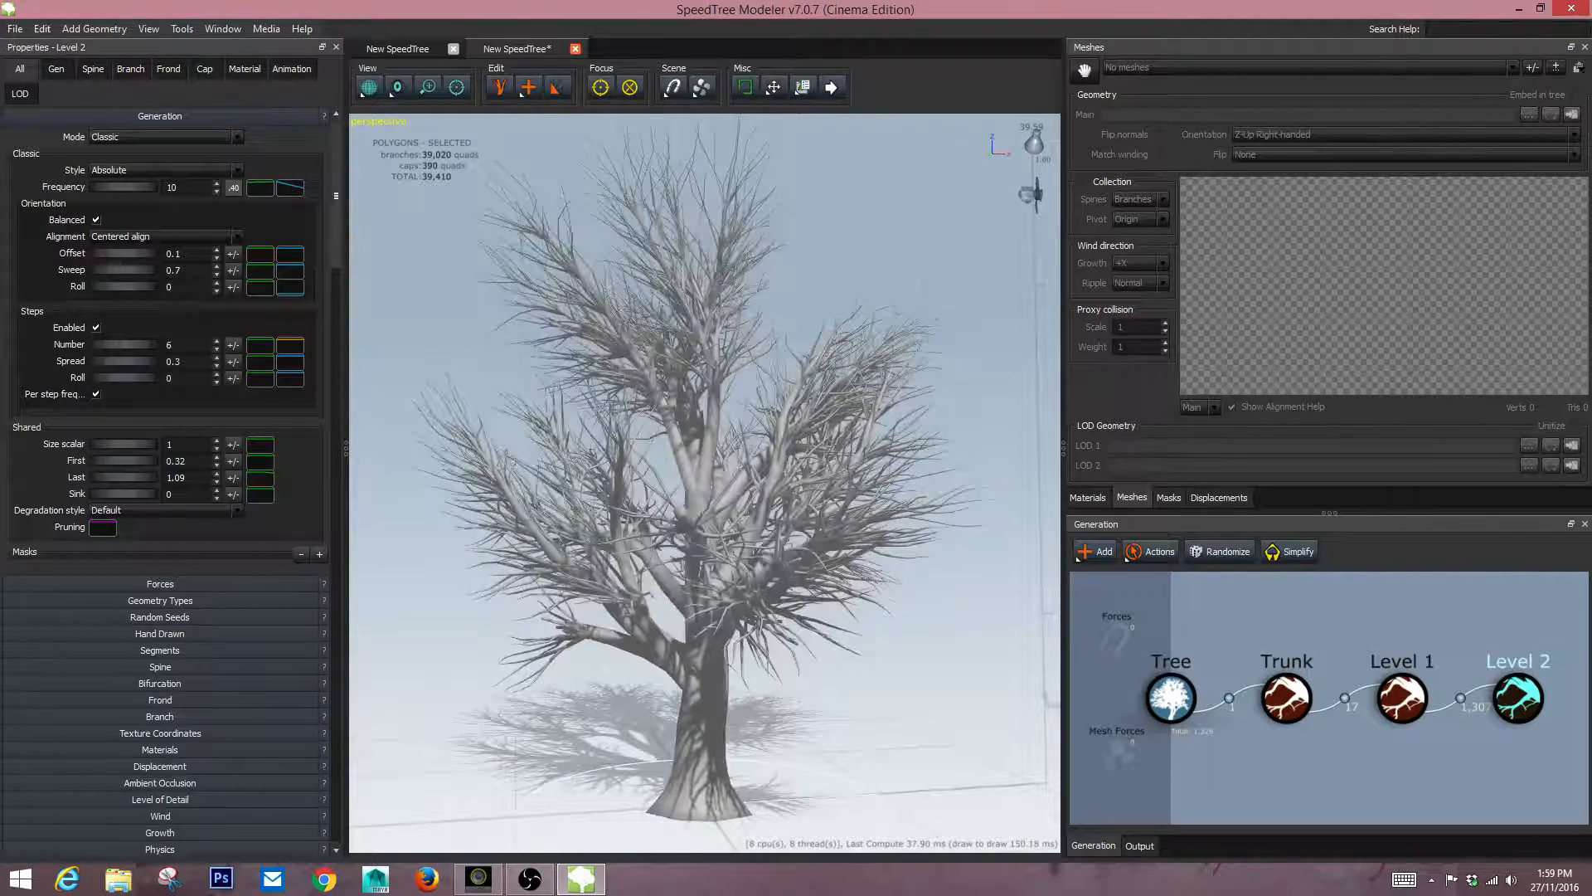
Set the Level 2 branches' shared First value to 0.13 and their spine length style to Absolute.
{"action": "left_click_drag", "start_coordinate": [124, 461], "coordinate": [112, 460]}
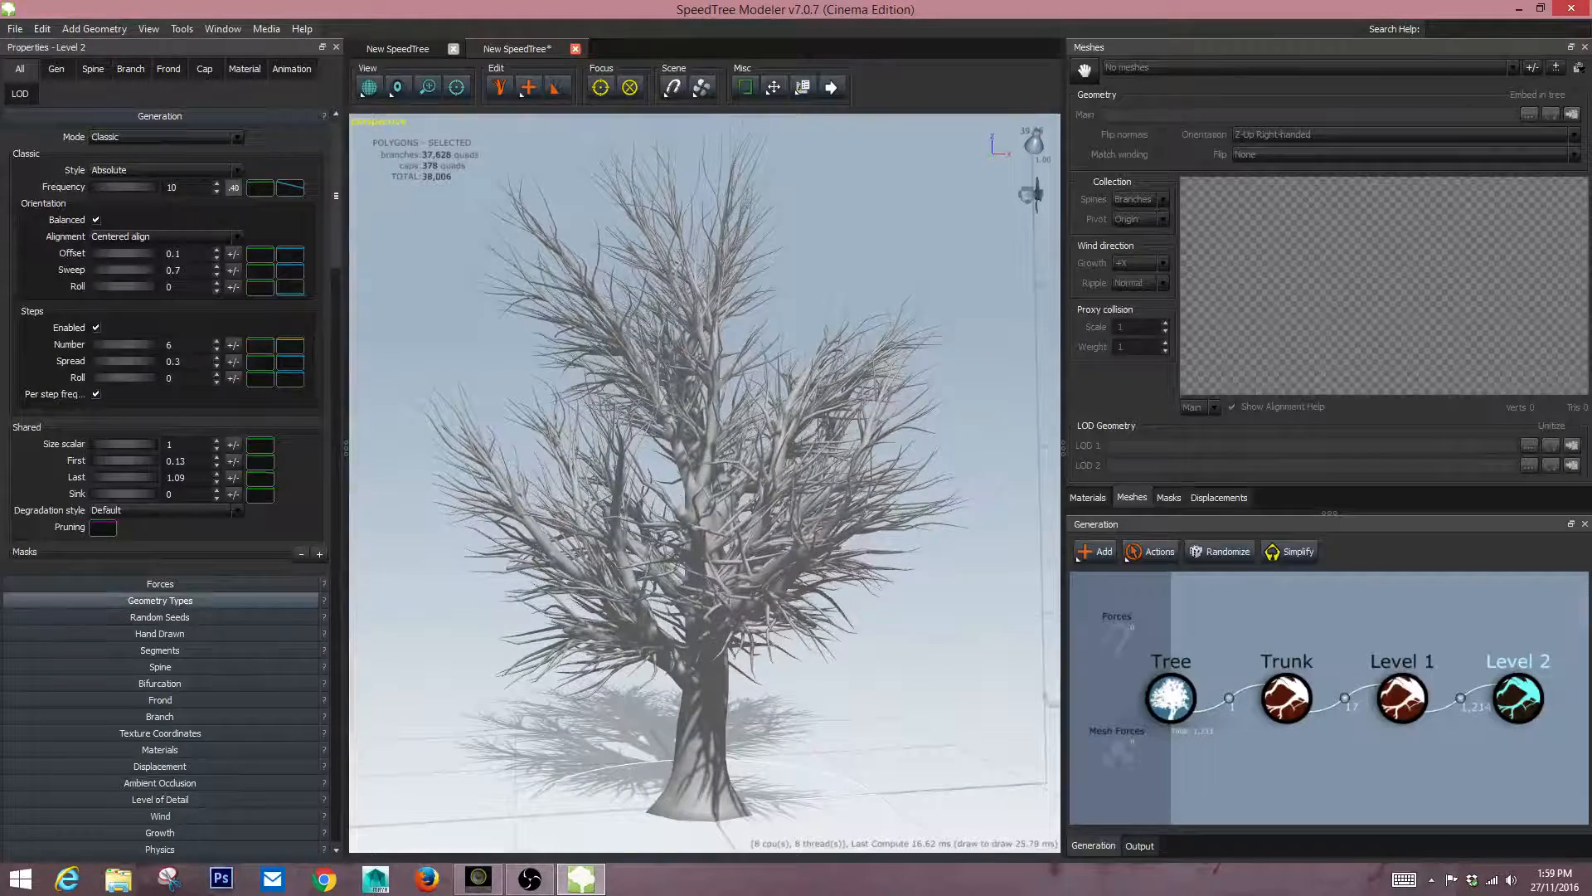
{"action": "left_click", "coordinate": [159, 650]}
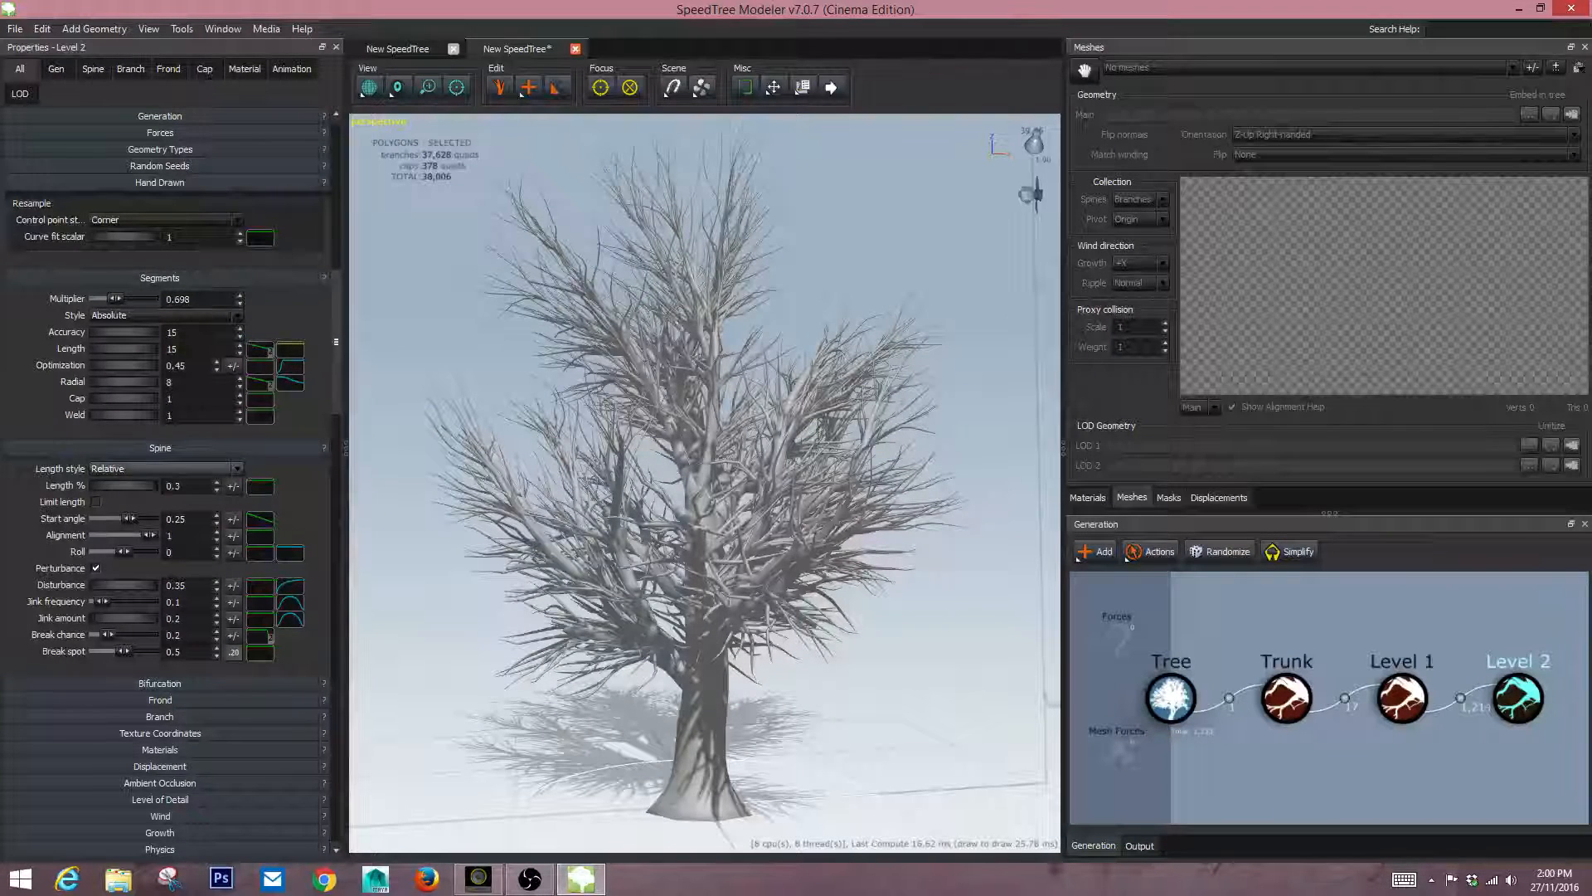
{"action": "left_click", "coordinate": [166, 469]}
{"action": "left_click", "coordinate": [125, 483]}
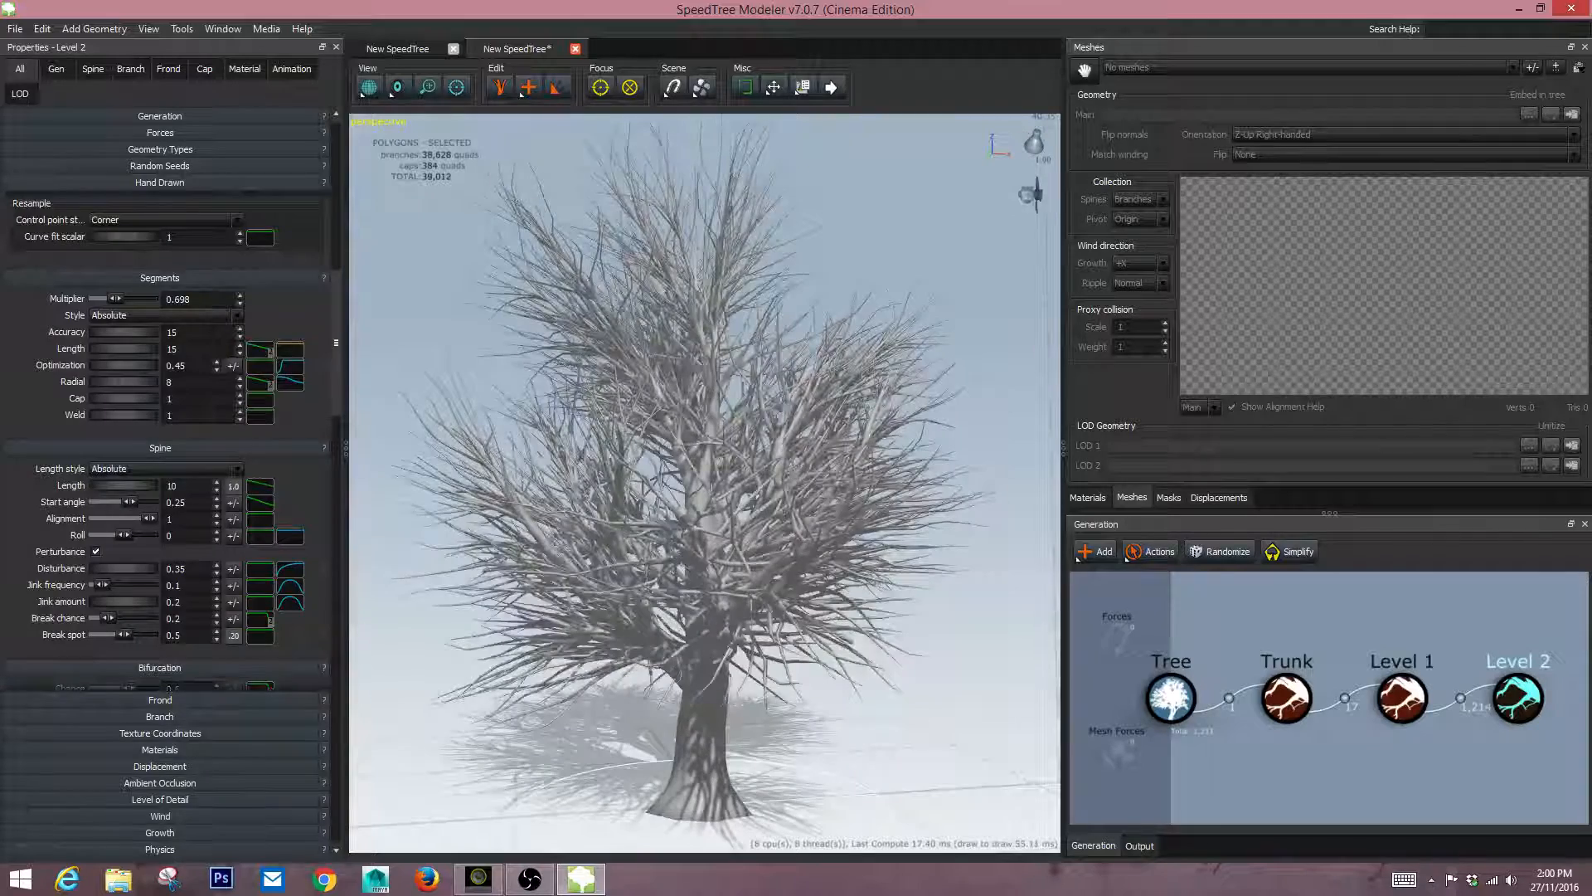
Reduce the Level 2 branches' generation frequency to 3.
{"action": "left_click", "coordinate": [160, 116]}
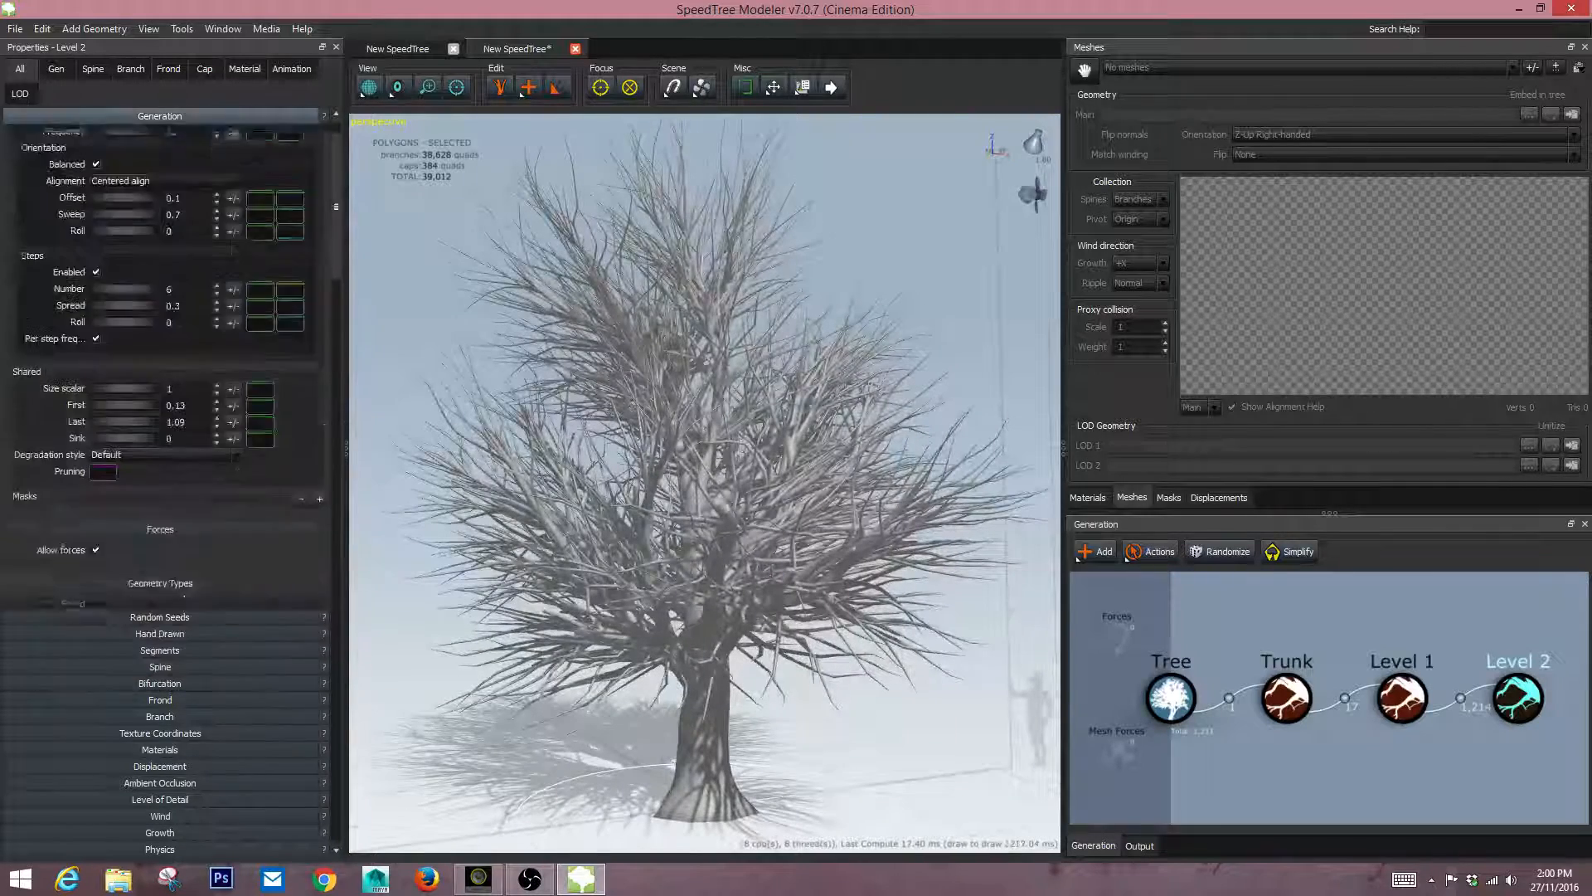
{"action": "left_click_drag", "start_coordinate": [125, 186], "coordinate": [98, 187]}
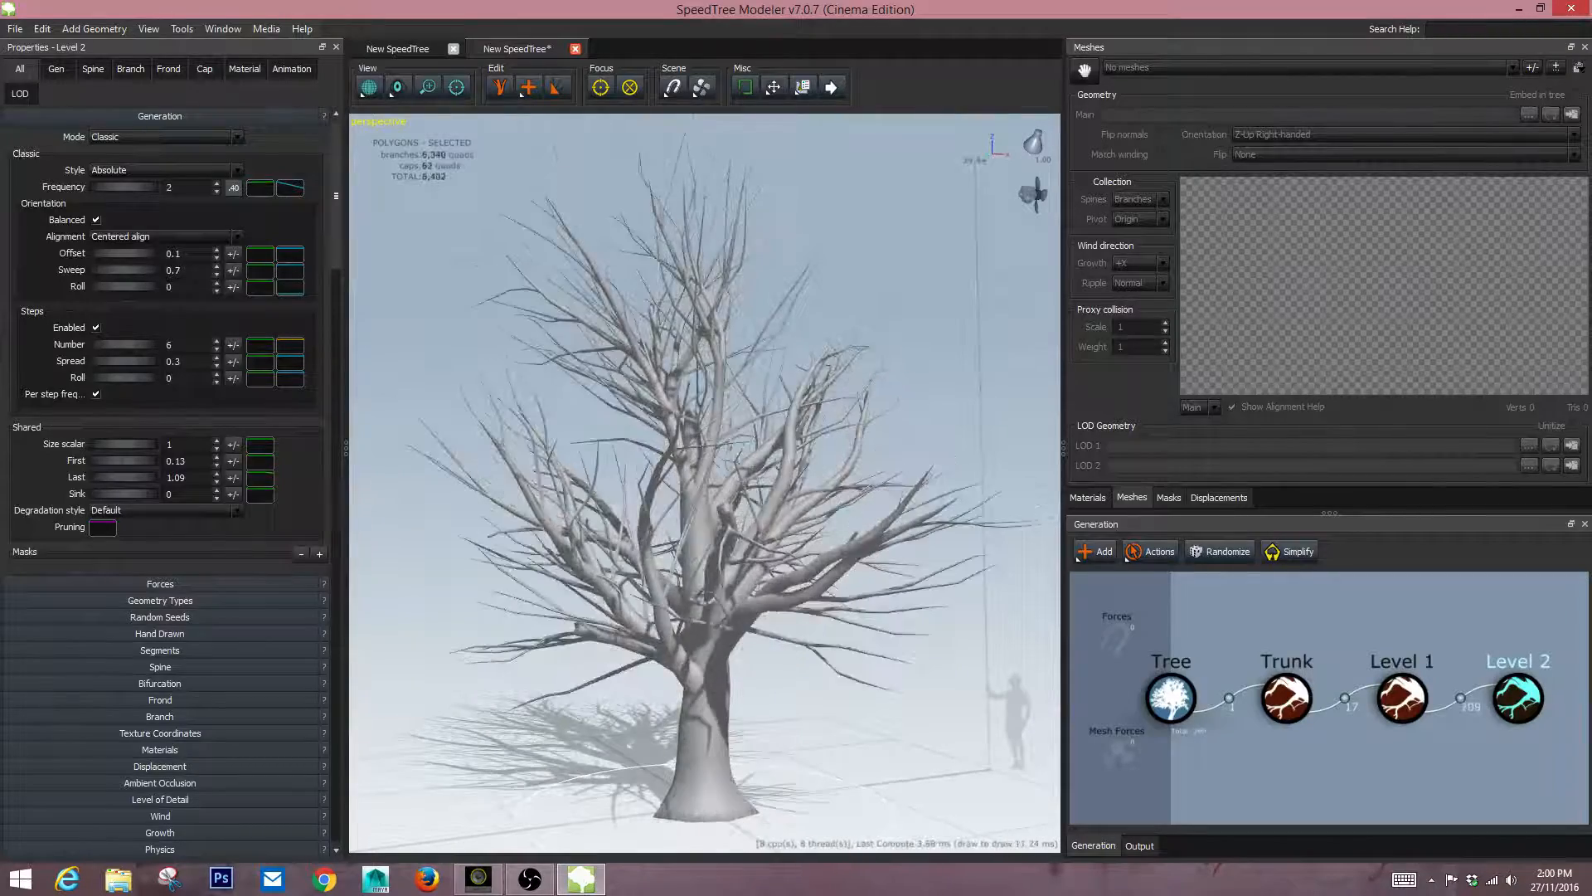
{"action": "left_click_drag", "start_coordinate": [705, 448], "coordinate": [678, 395]}
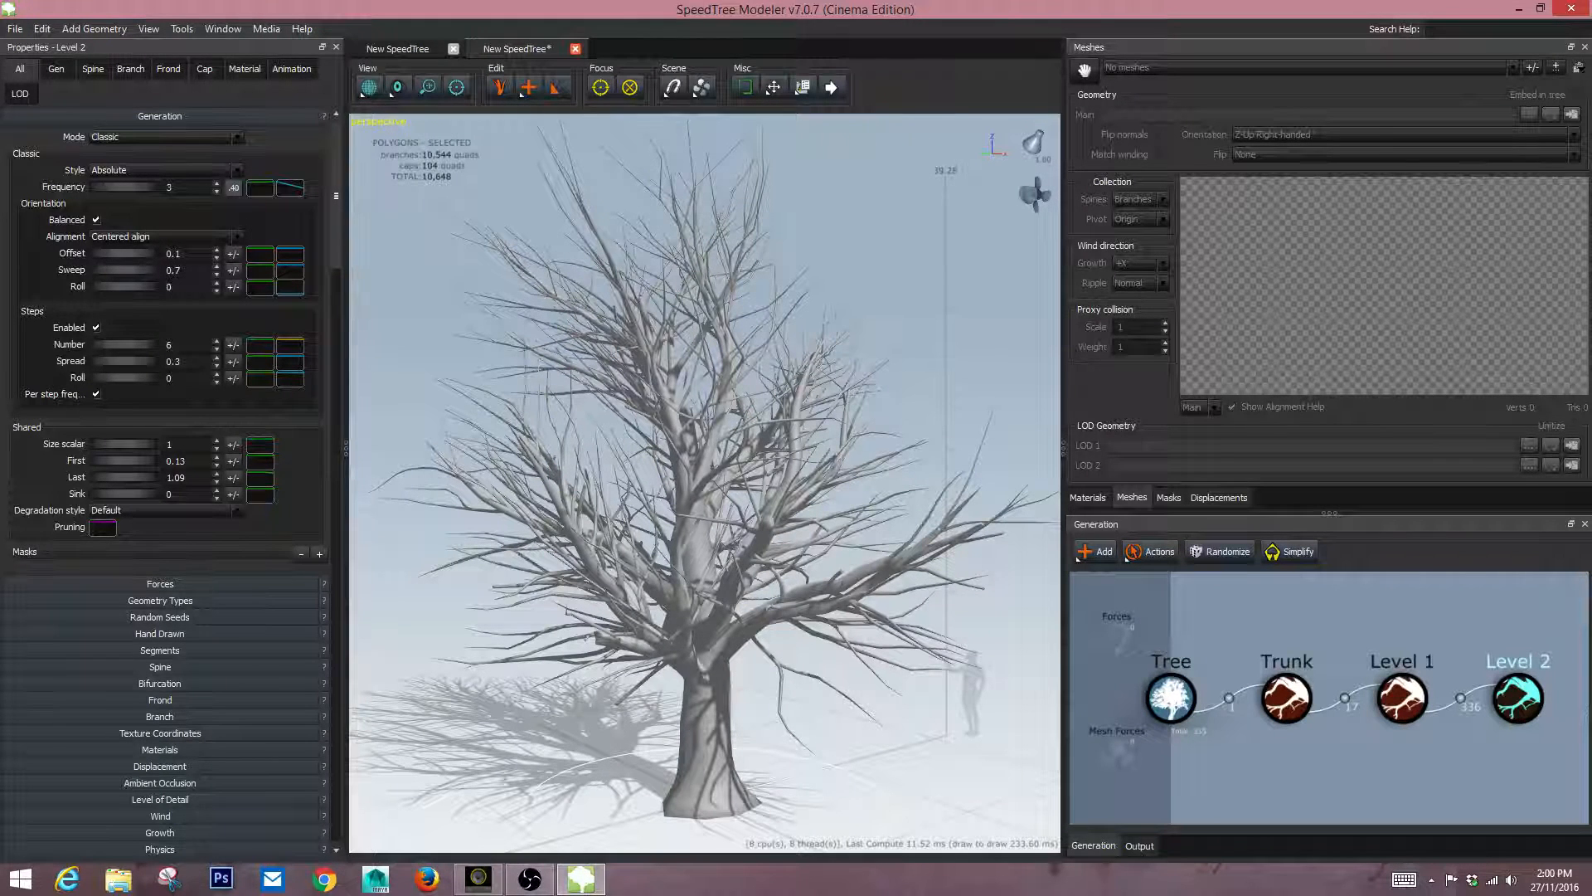
Delete two individual stray Level 2 branches hanging low on either side of the trunk.
{"action": "key", "text": "Escape"}
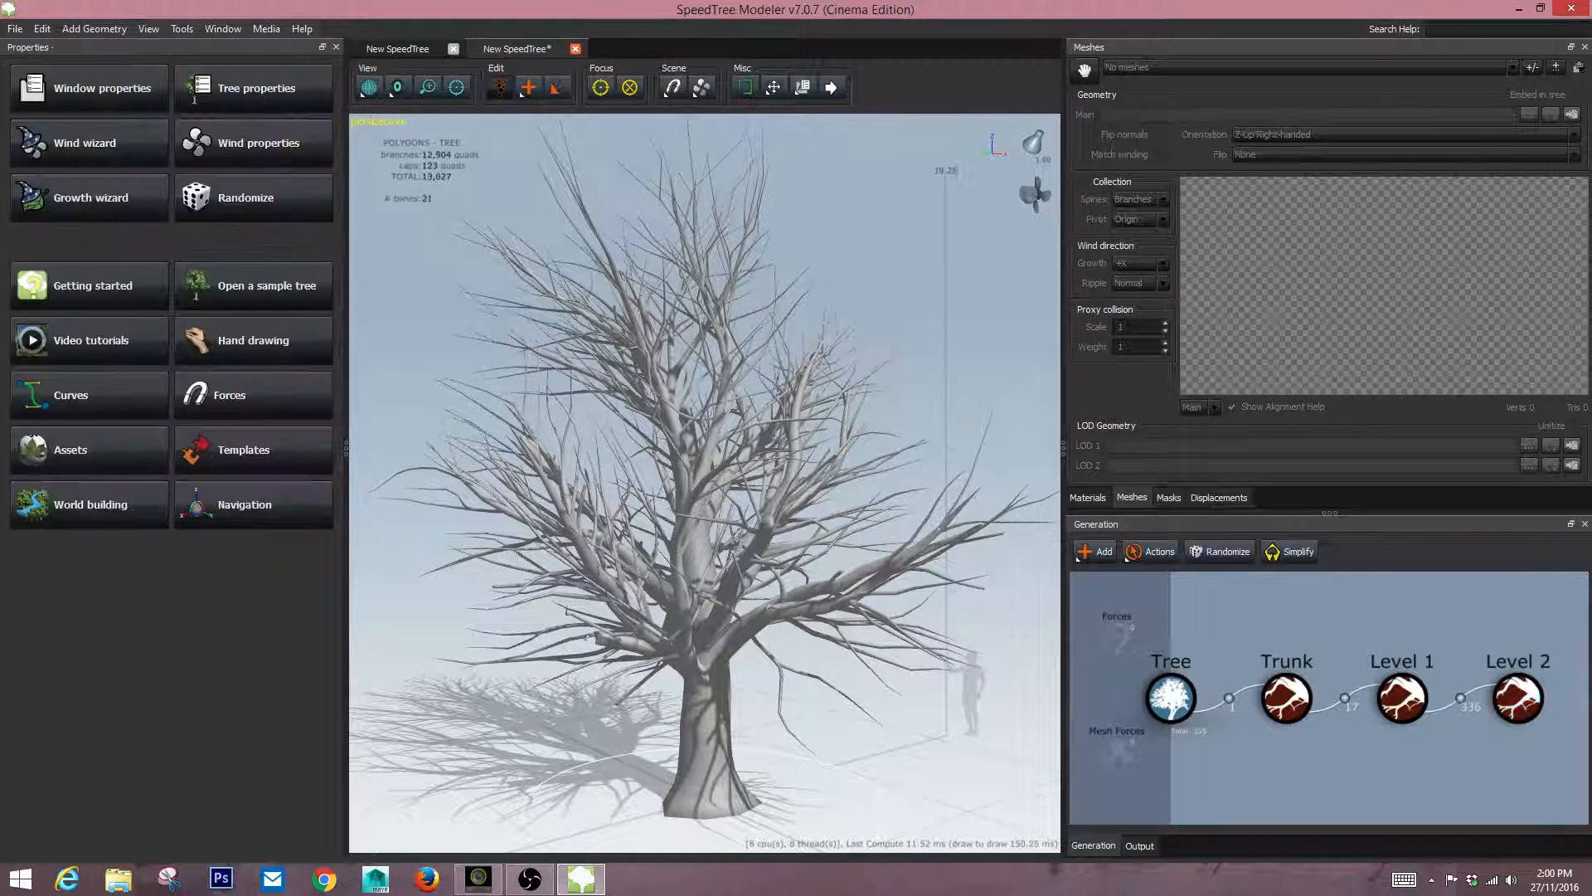
{"action": "left_click", "coordinate": [745, 627]}
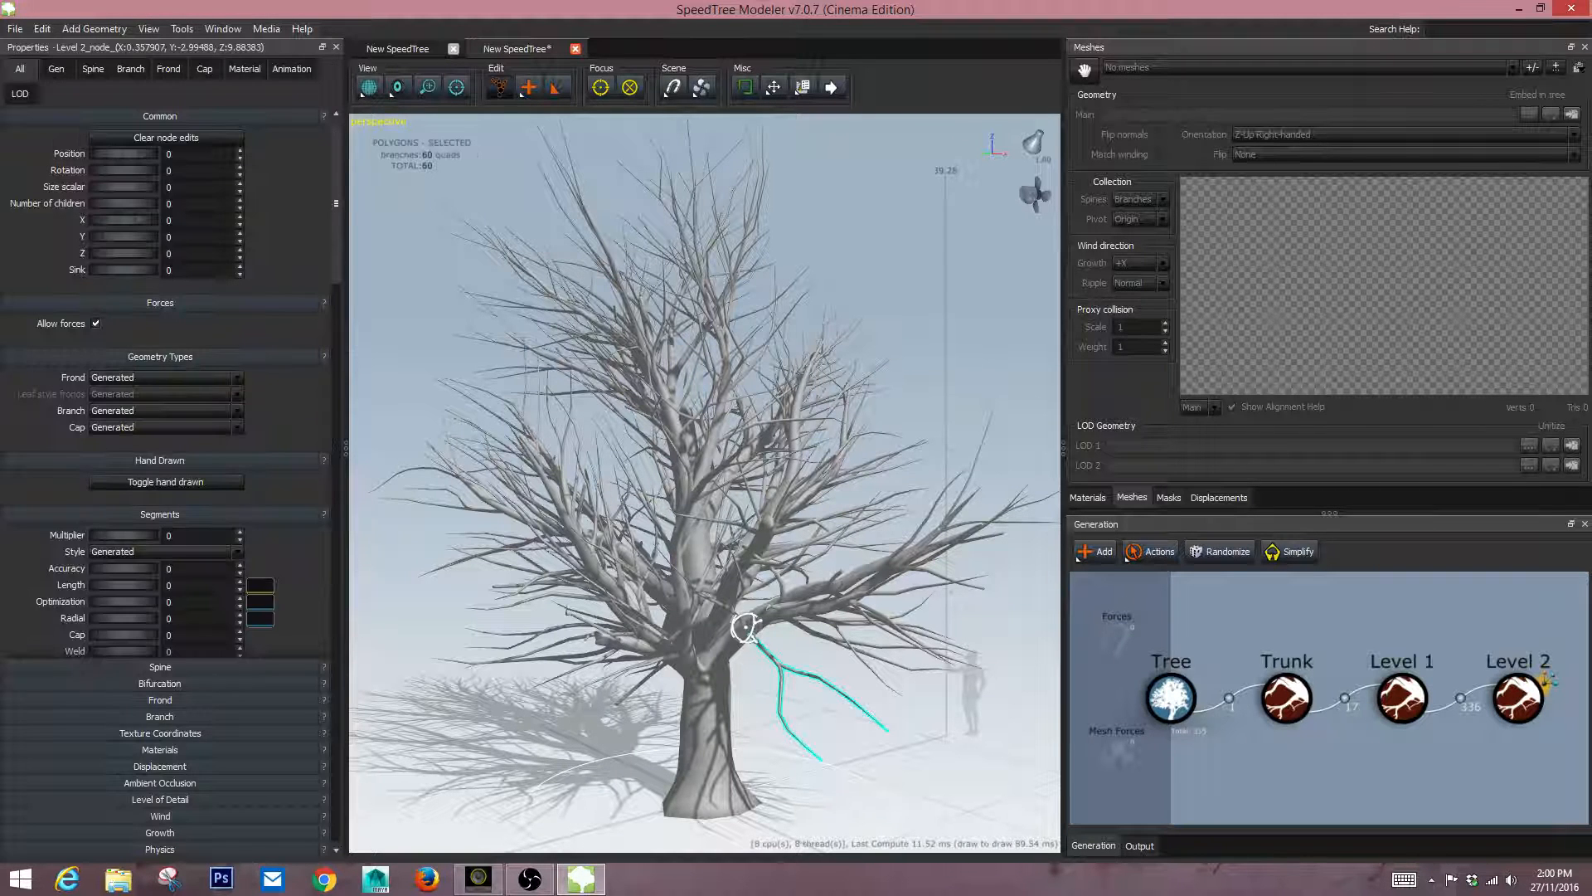
{"action": "left_click_drag", "start_coordinate": [753, 638], "coordinate": [929, 657]}
{"action": "key", "text": "Delete"}
{"action": "left_click", "coordinate": [639, 657]}
{"action": "key", "text": "Delete"}
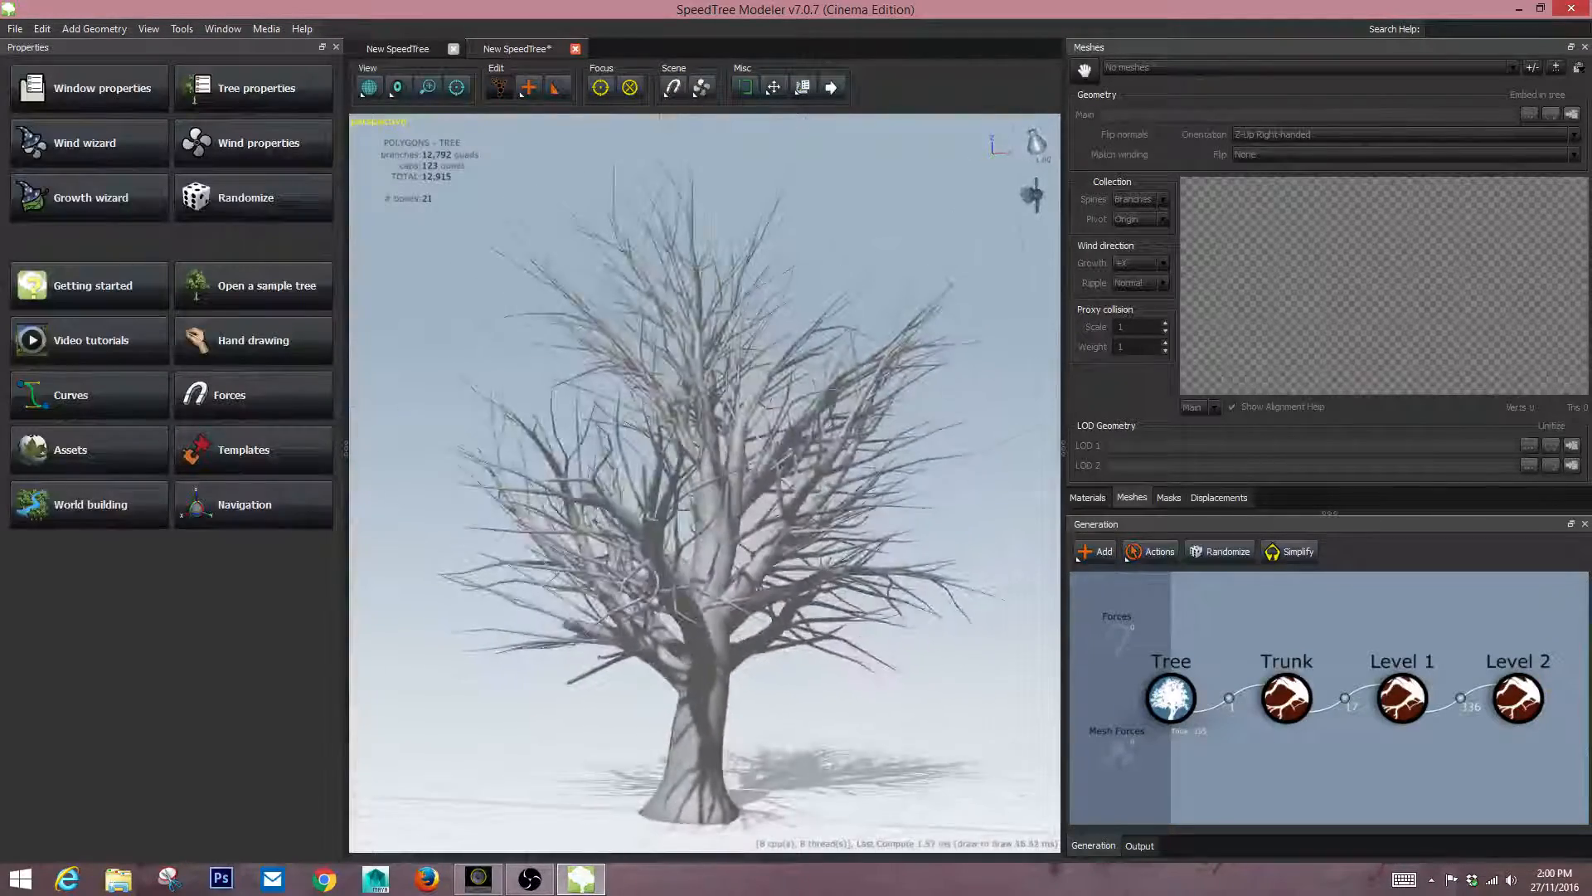
Add a Direction force that affects both the Level 1 and Level 2 branches.
{"action": "scroll", "coordinate": [705, 483], "scroll_direction": "down", "scroll_amount": 3}
{"action": "left_click_drag", "start_coordinate": [705, 483], "coordinate": [693, 531]}
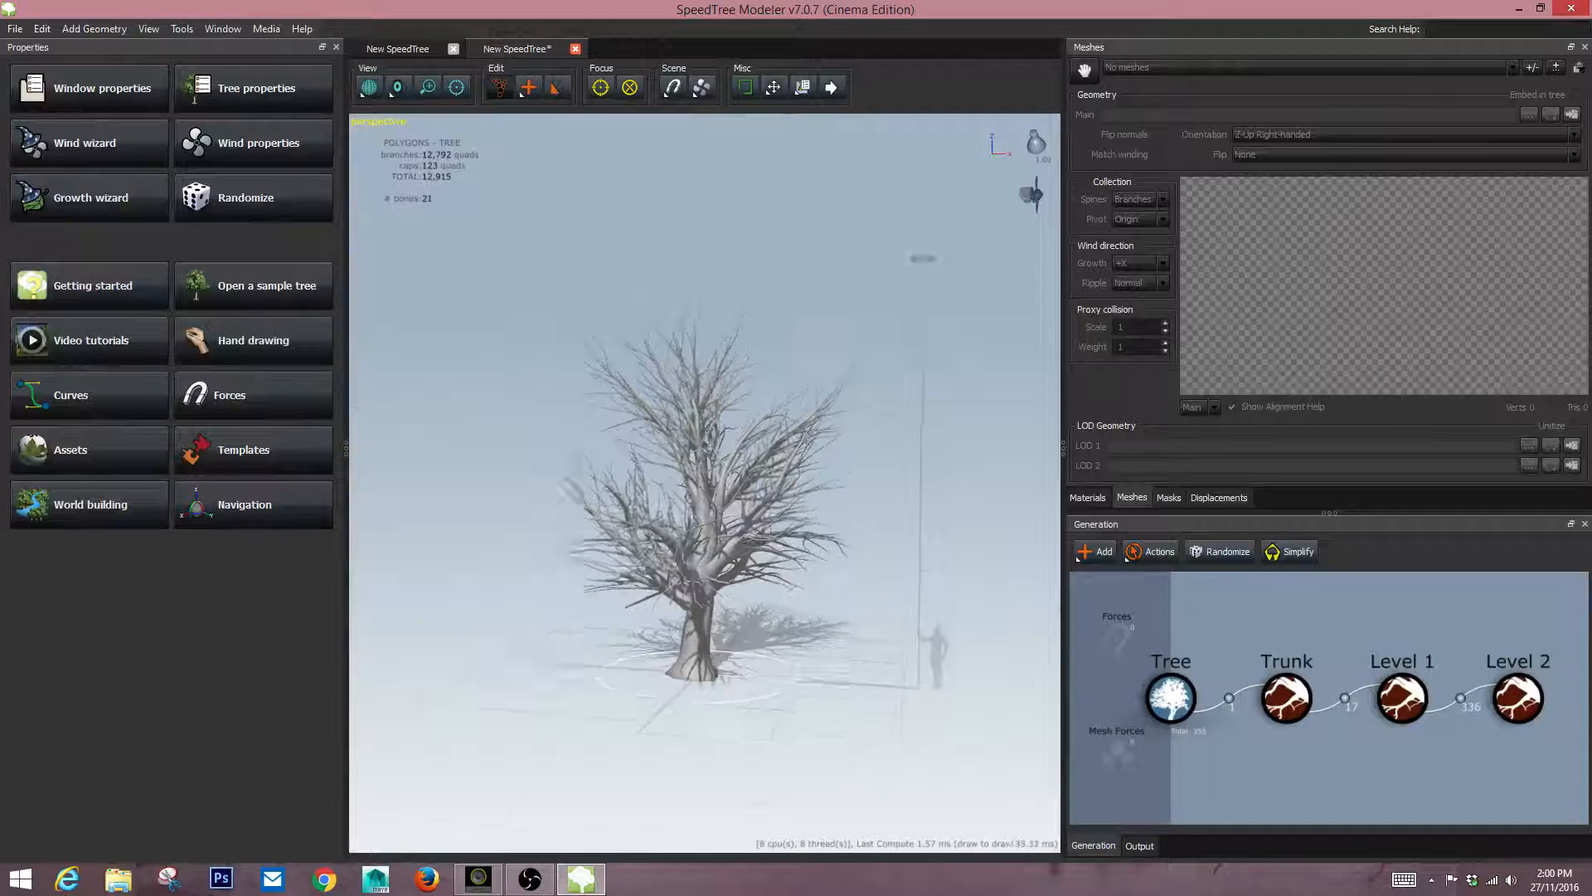
{"action": "mouse_move", "coordinate": [694, 531]}
{"action": "middle_mouse_down"}
{"action": "mouse_move", "coordinate": [679, 600]}
{"action": "mouse_move", "coordinate": [695, 521]}
{"action": "middle_mouse_up"}
{"action": "scroll", "coordinate": [705, 483], "scroll_direction": "up", "scroll_amount": 2}
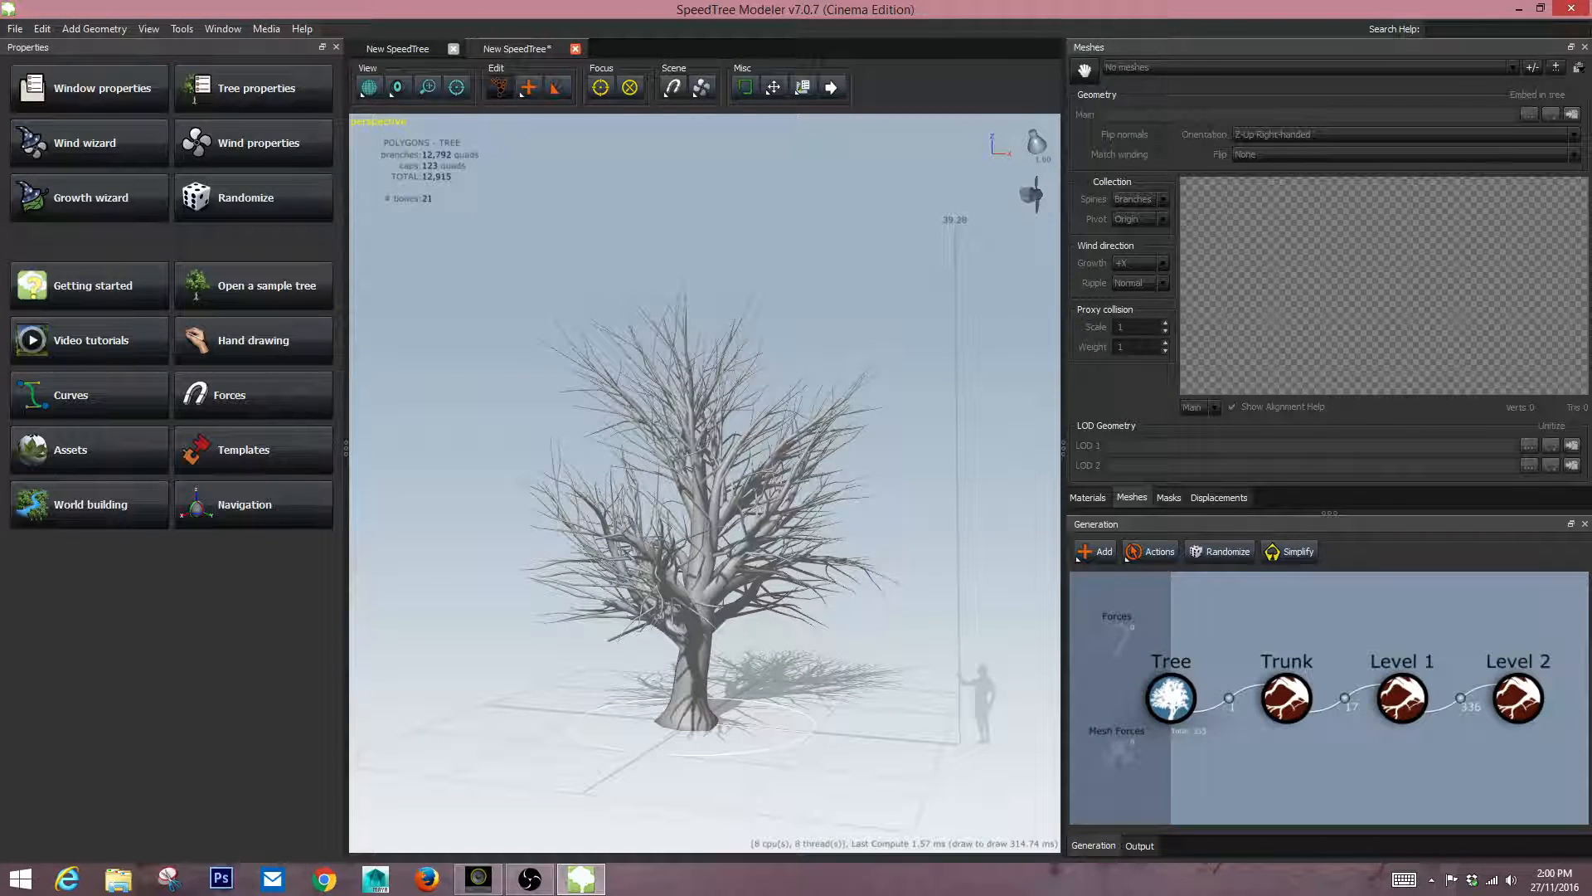
{"action": "left_click_drag", "start_coordinate": [1341, 589], "coordinate": [1548, 729]}
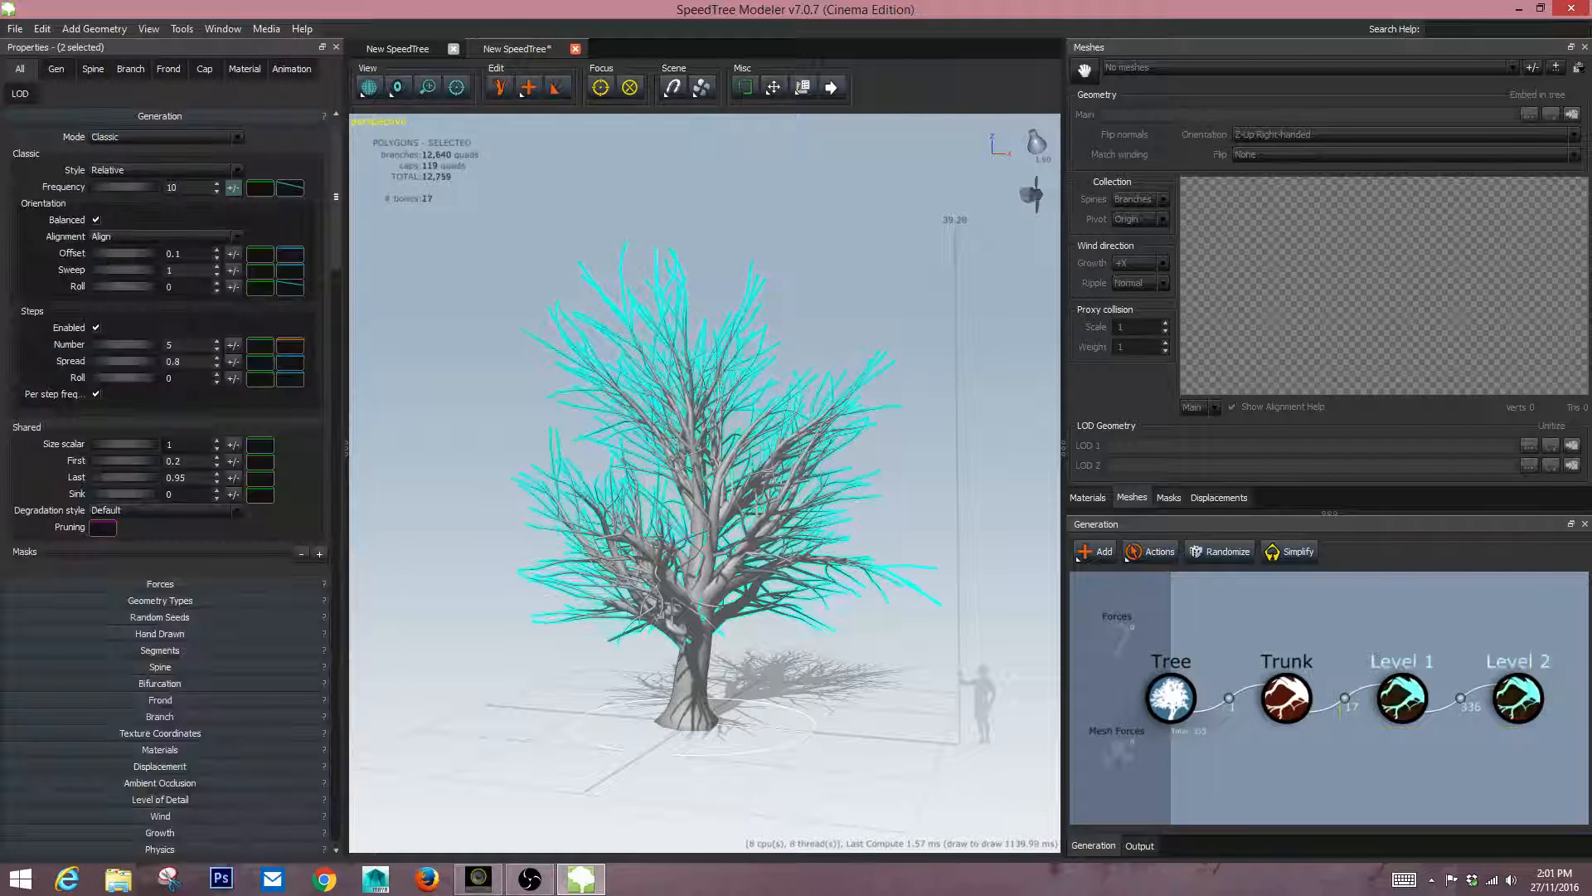
{"action": "left_click_drag", "start_coordinate": [1409, 660], "coordinate": [1533, 776]}
{"action": "left_click_drag", "start_coordinate": [1352, 591], "coordinate": [1531, 760]}
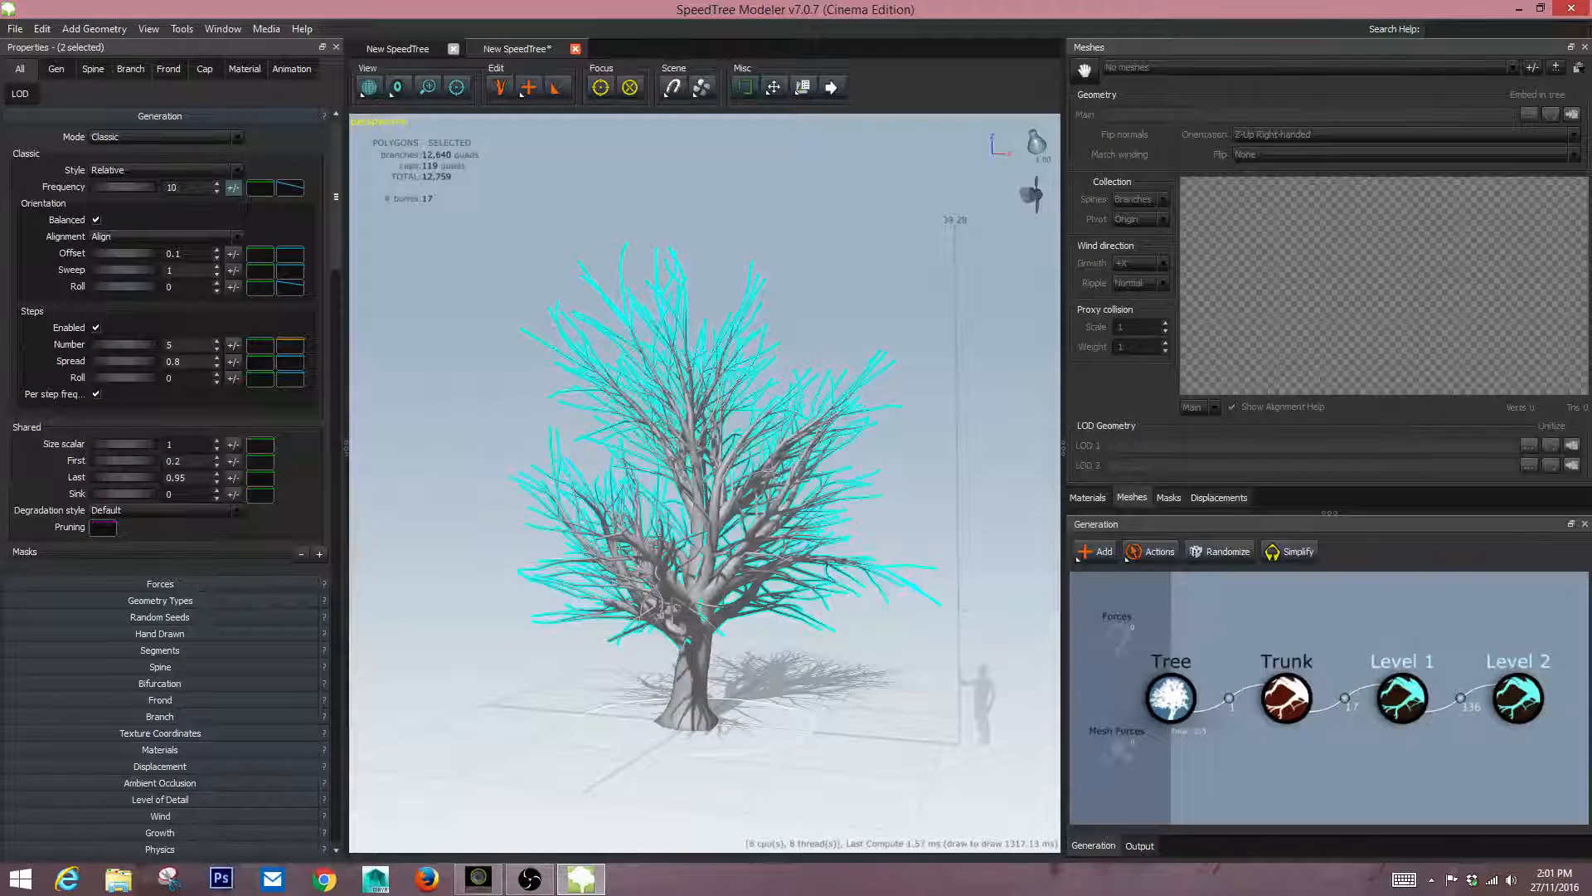
{"action": "right_click", "coordinate": [1125, 634]}
{"action": "mouse_move", "coordinate": [1194, 644]}
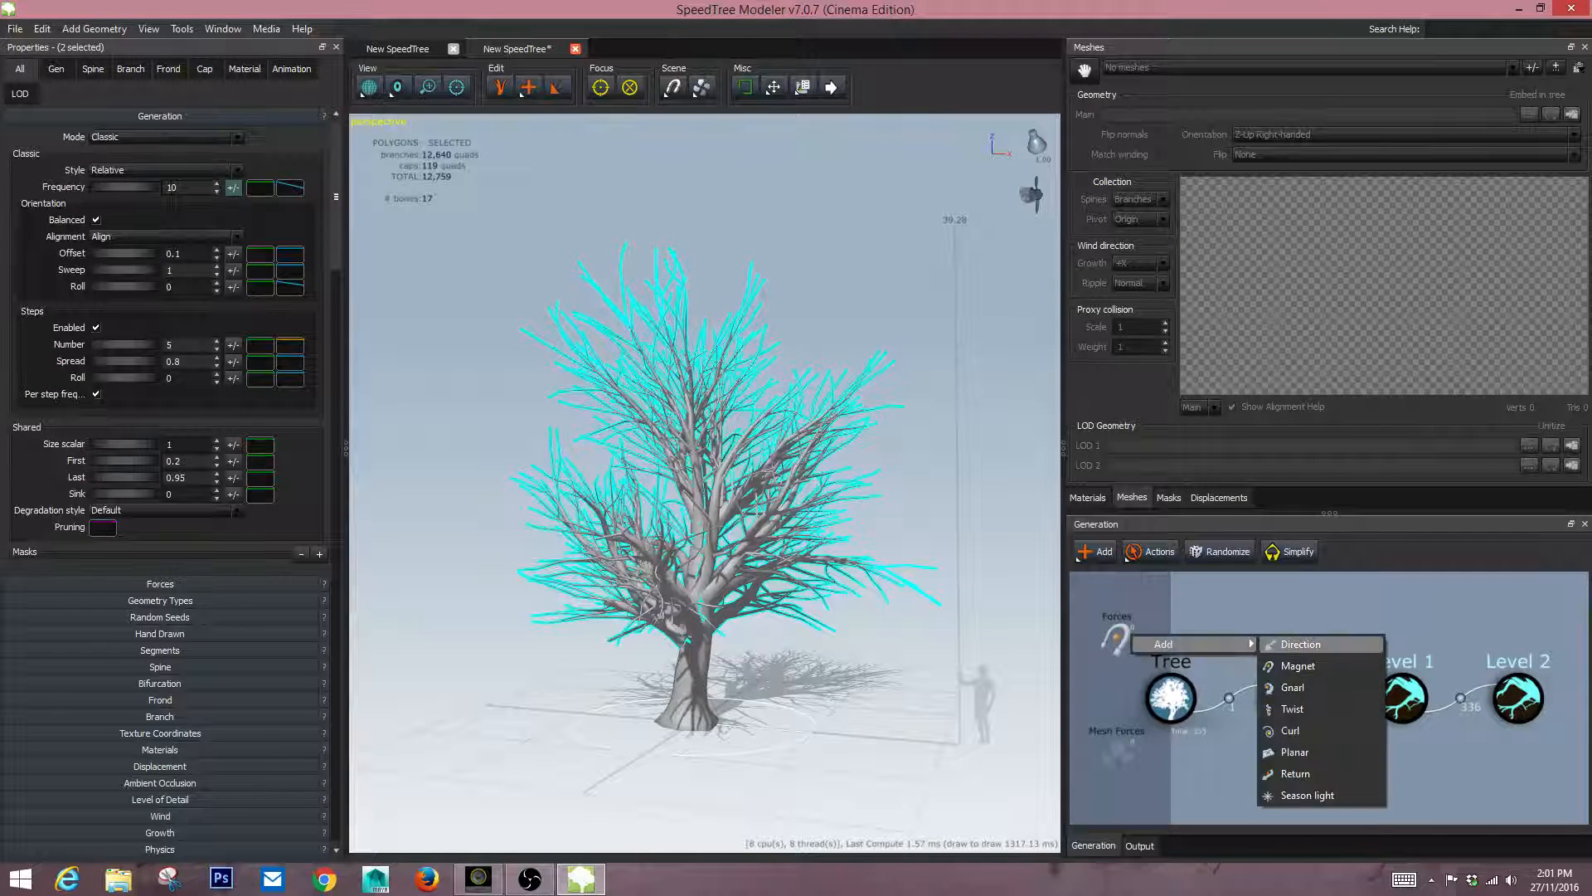
{"action": "left_click", "coordinate": [1298, 644]}
Deselect the force and inspect the whole tree's silhouette from different angles and distances.
{"action": "left_click_drag", "start_coordinate": [747, 498], "coordinate": [630, 497]}
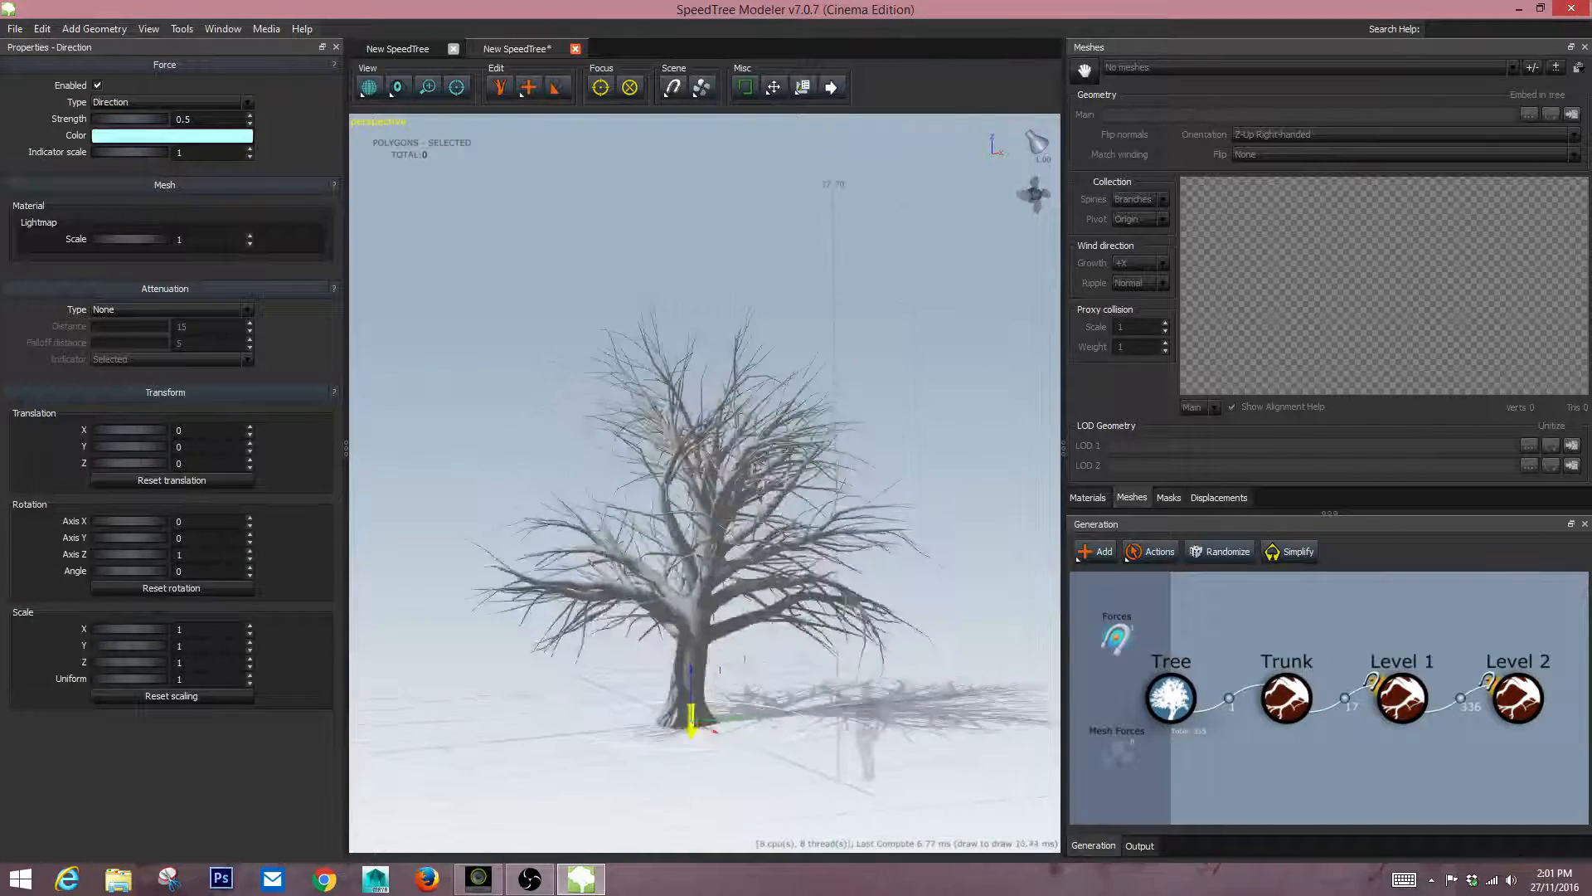
{"action": "scroll", "coordinate": [705, 482], "scroll_direction": "down", "scroll_amount": 2}
{"action": "scroll", "coordinate": [704, 482], "scroll_direction": "up", "scroll_amount": 3}
{"action": "key", "text": "Escape"}
{"action": "scroll", "coordinate": [704, 483], "scroll_direction": "down", "scroll_amount": 3}
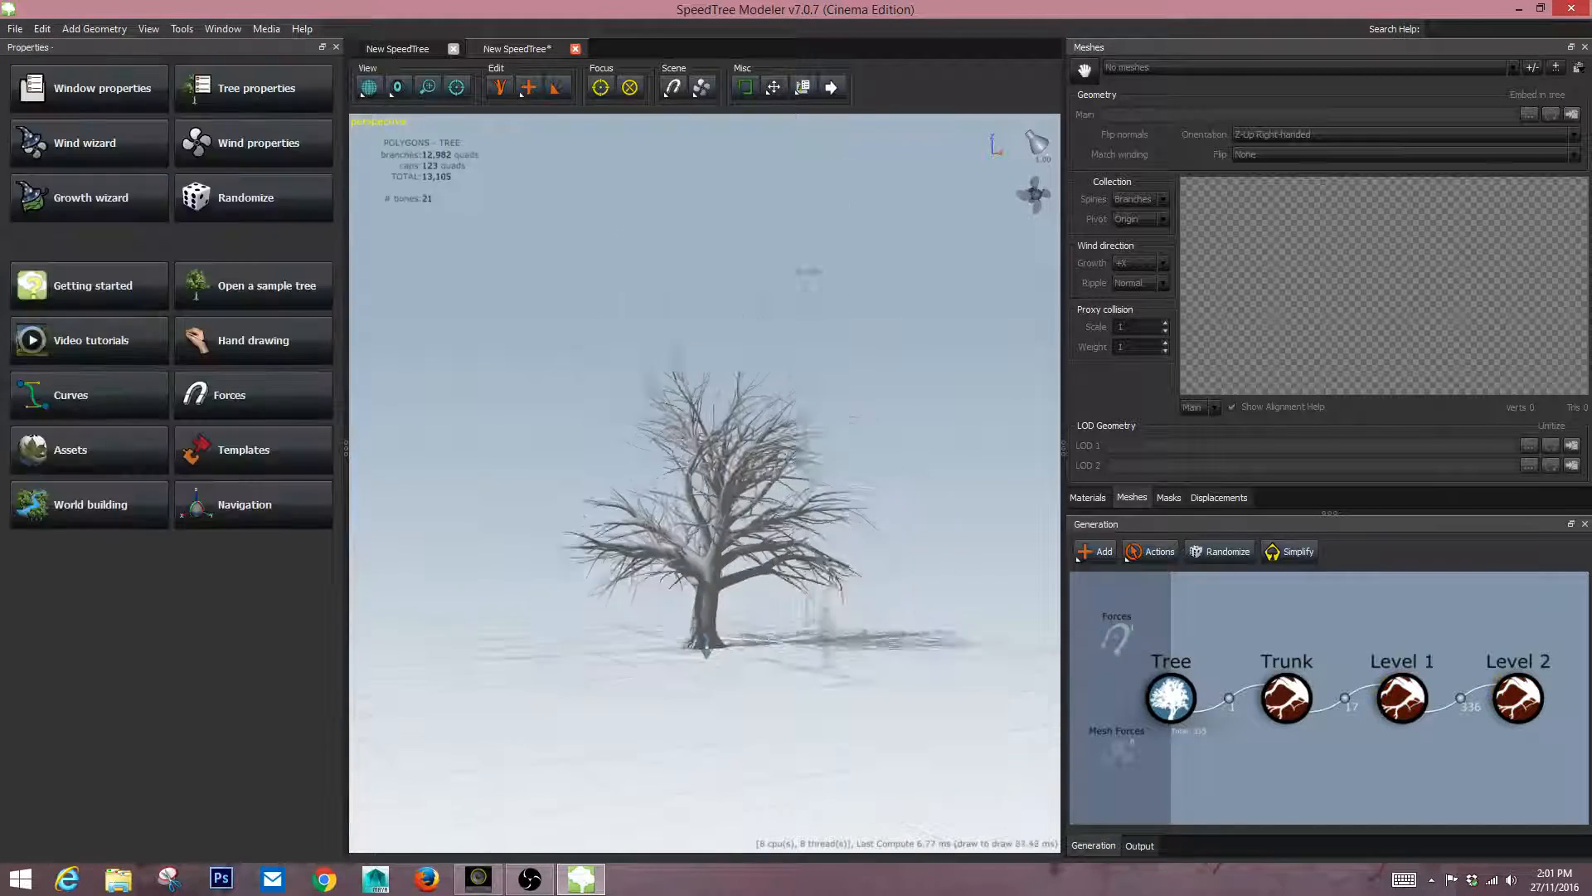
{"action": "scroll", "coordinate": [704, 482], "scroll_direction": "up", "scroll_amount": 4}
{"action": "left_click_drag", "start_coordinate": [704, 483], "coordinate": [829, 489]}
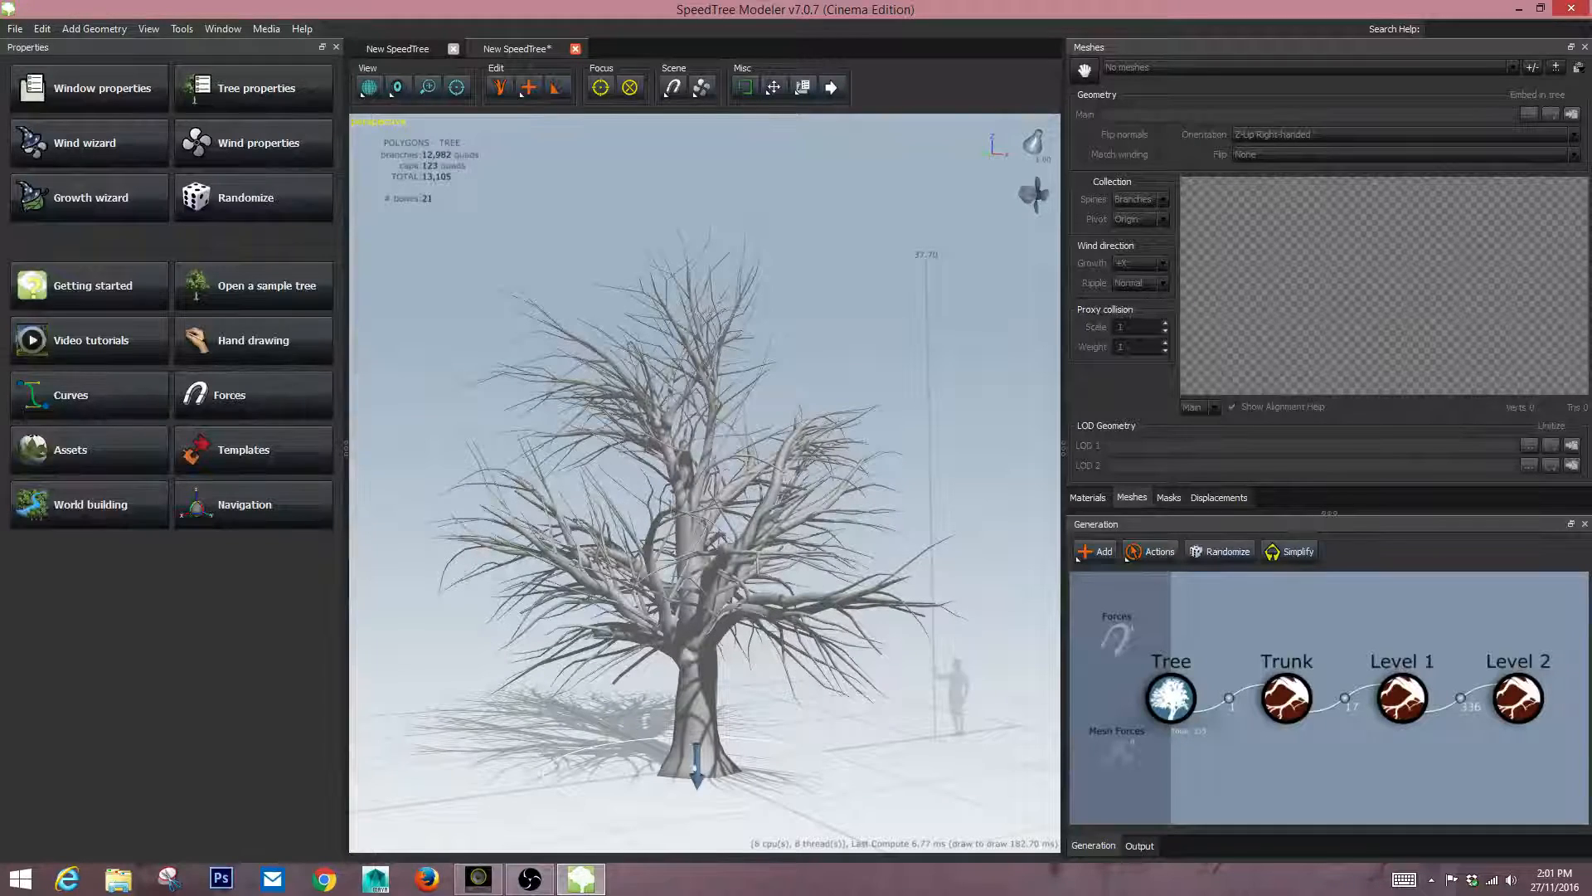
Add Individual Leaves geometry to the Level 2 branches.
{"action": "left_click", "coordinate": [1518, 699]}
{"action": "right_click", "coordinate": [1517, 699]}
{"action": "mouse_move", "coordinate": [1443, 308]}
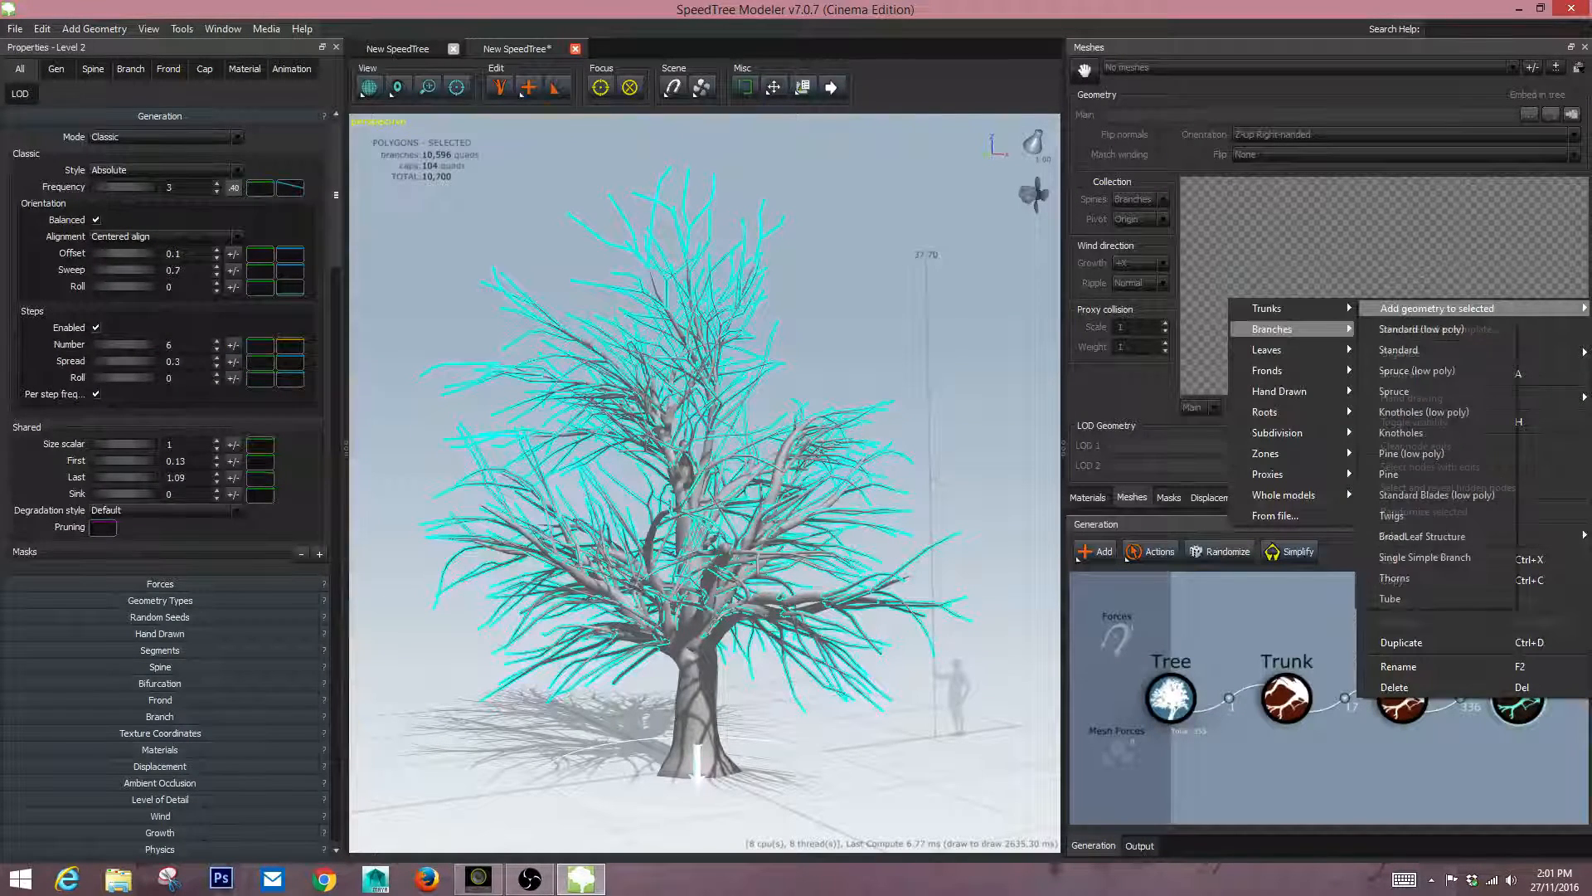
{"action": "mouse_move", "coordinate": [1278, 350]}
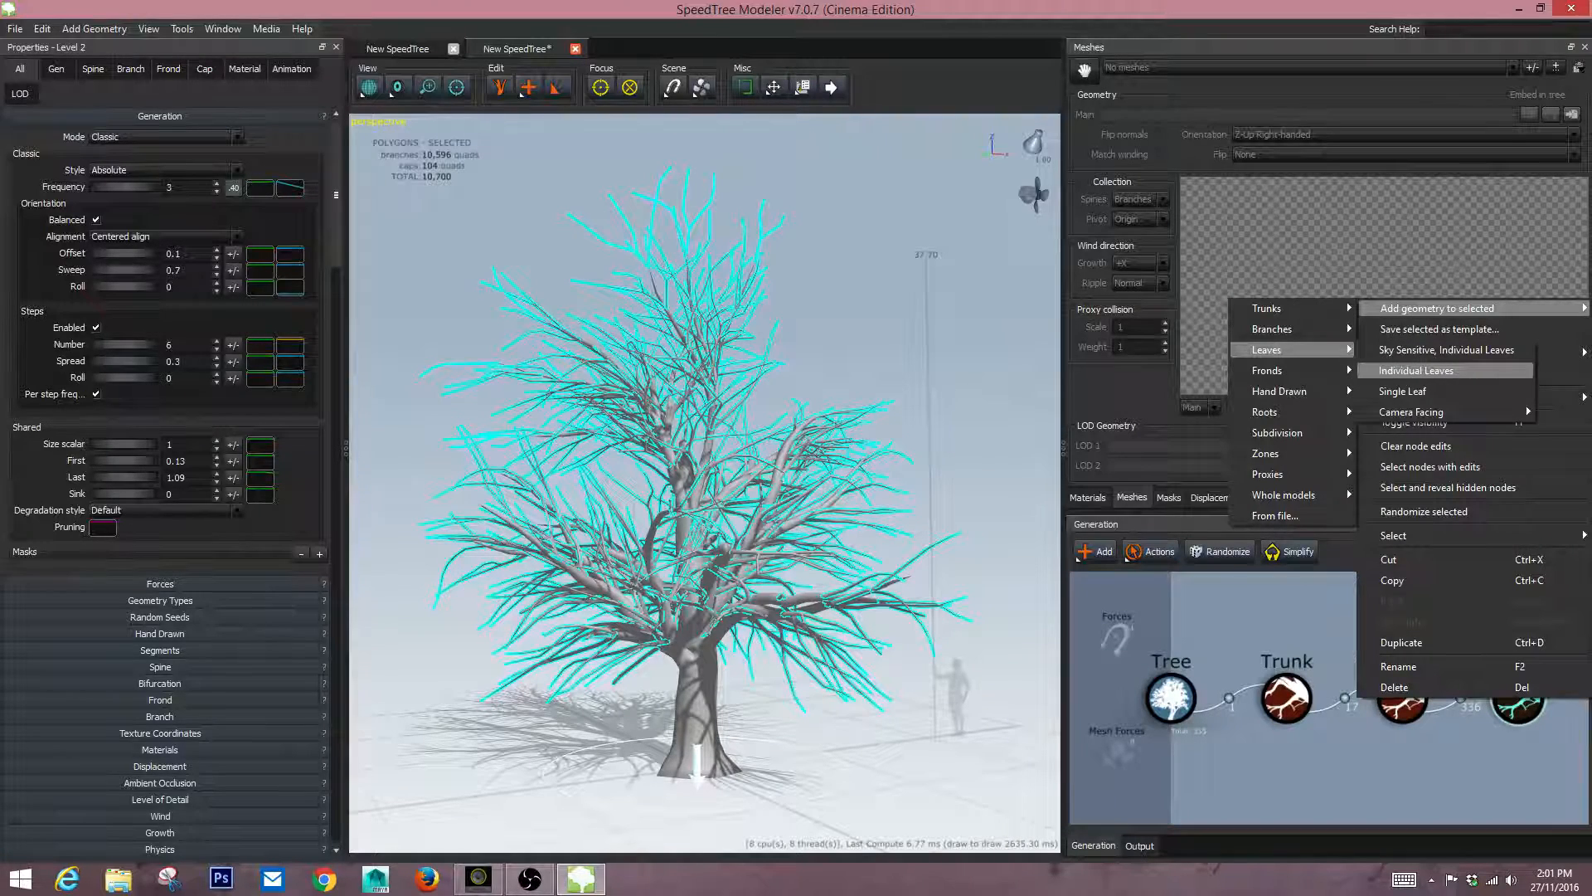
{"action": "left_click", "coordinate": [1416, 371]}
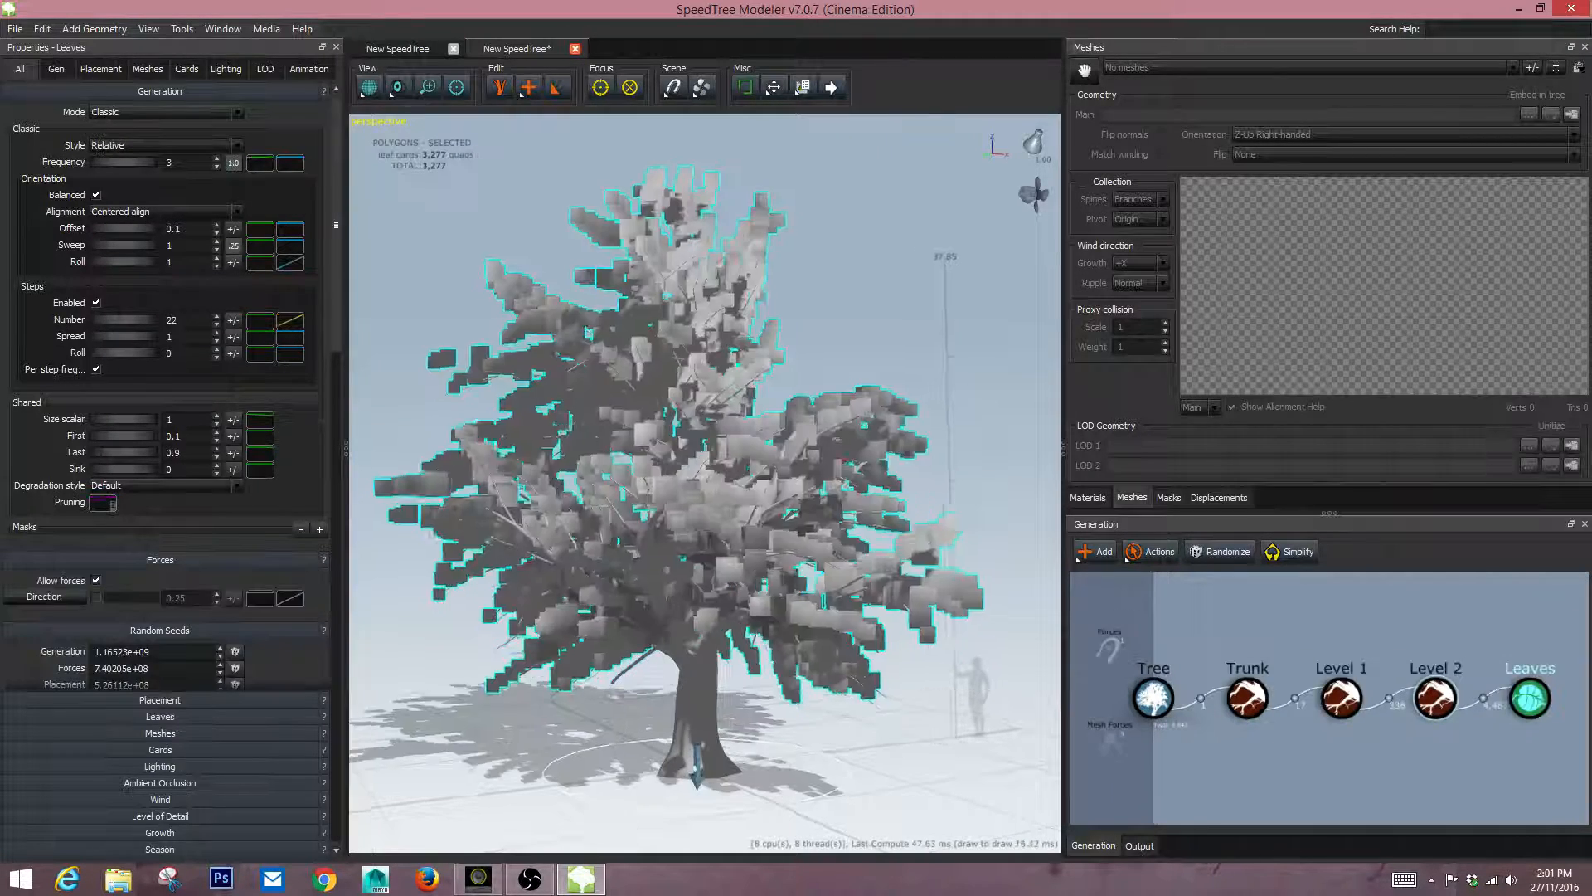
{"action": "left_click_drag", "start_coordinate": [580, 498], "coordinate": [842, 630]}
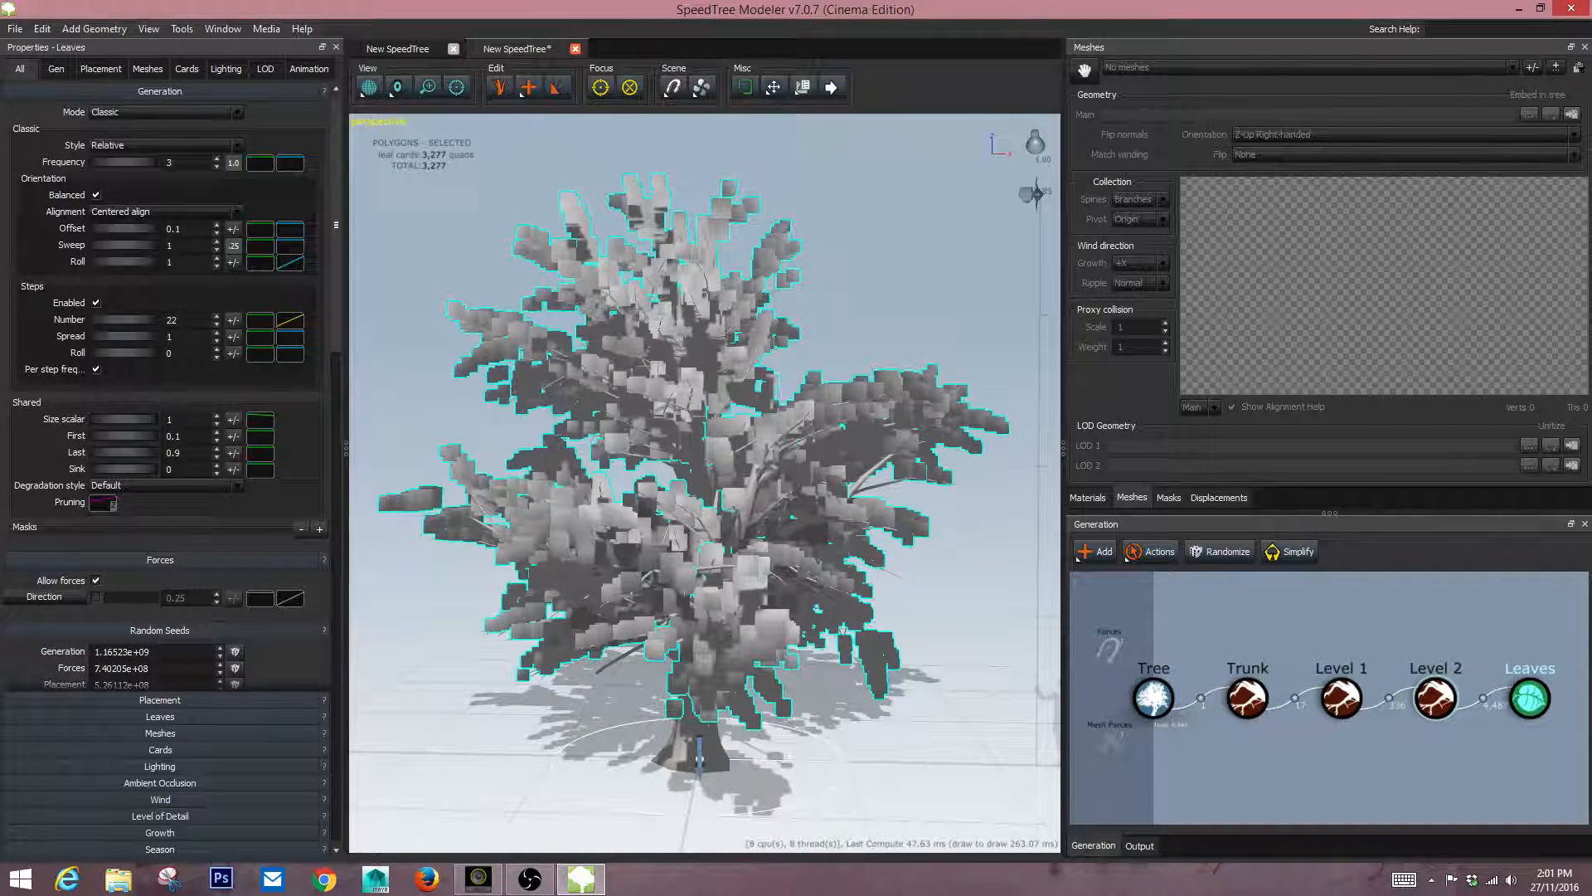
Set the leaf size to 1.08 and add a leaf type entry to the Leaves generator.
{"action": "left_click", "coordinate": [159, 715]}
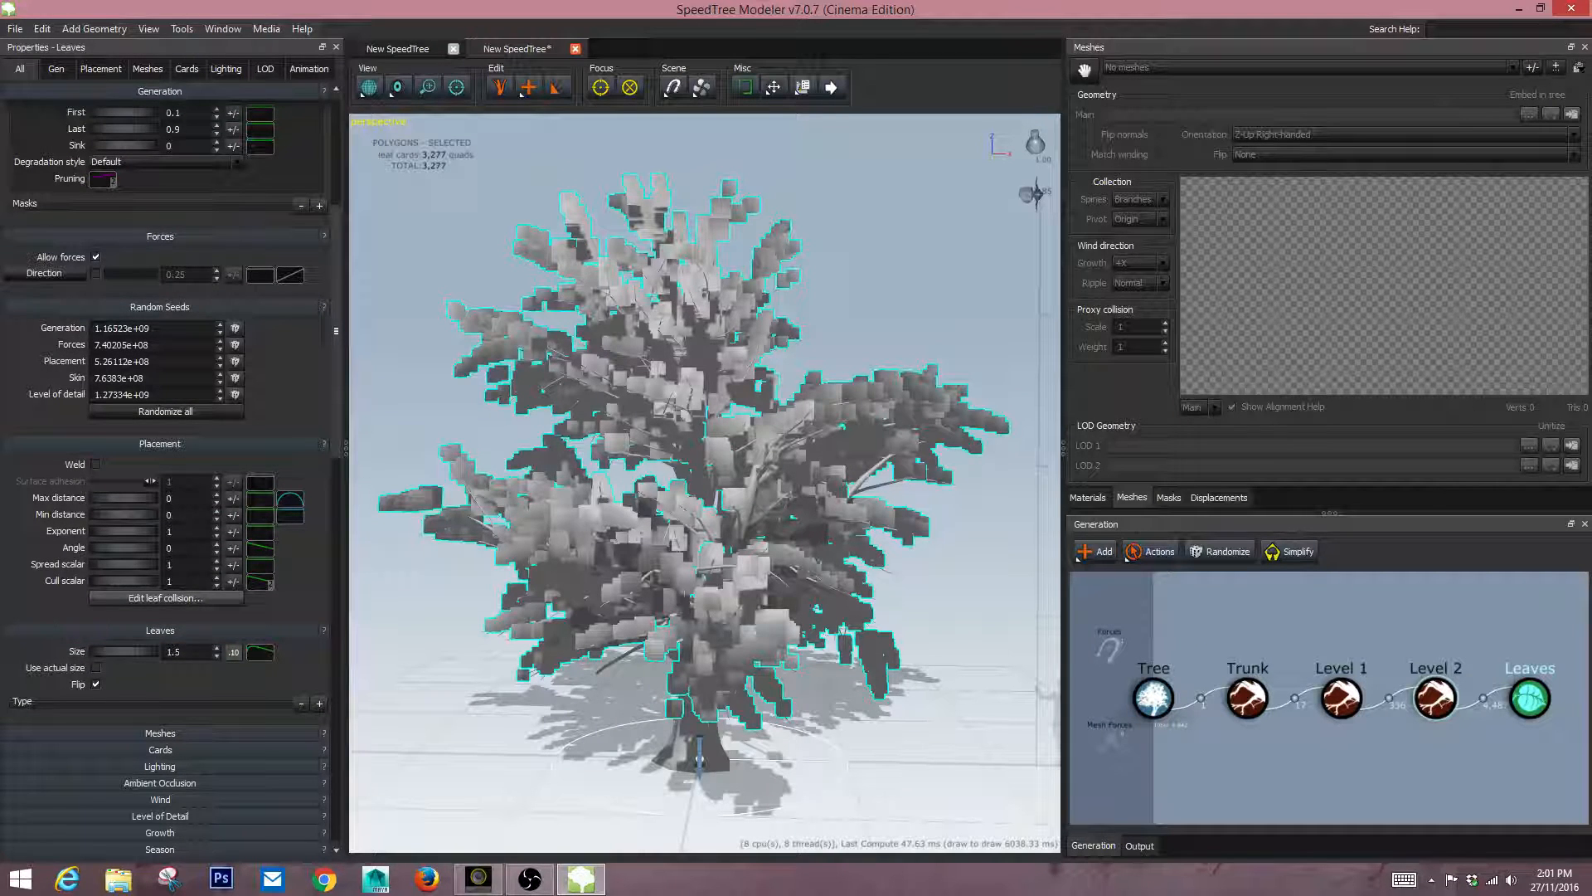
{"action": "left_click_drag", "start_coordinate": [123, 651], "coordinate": [111, 651]}
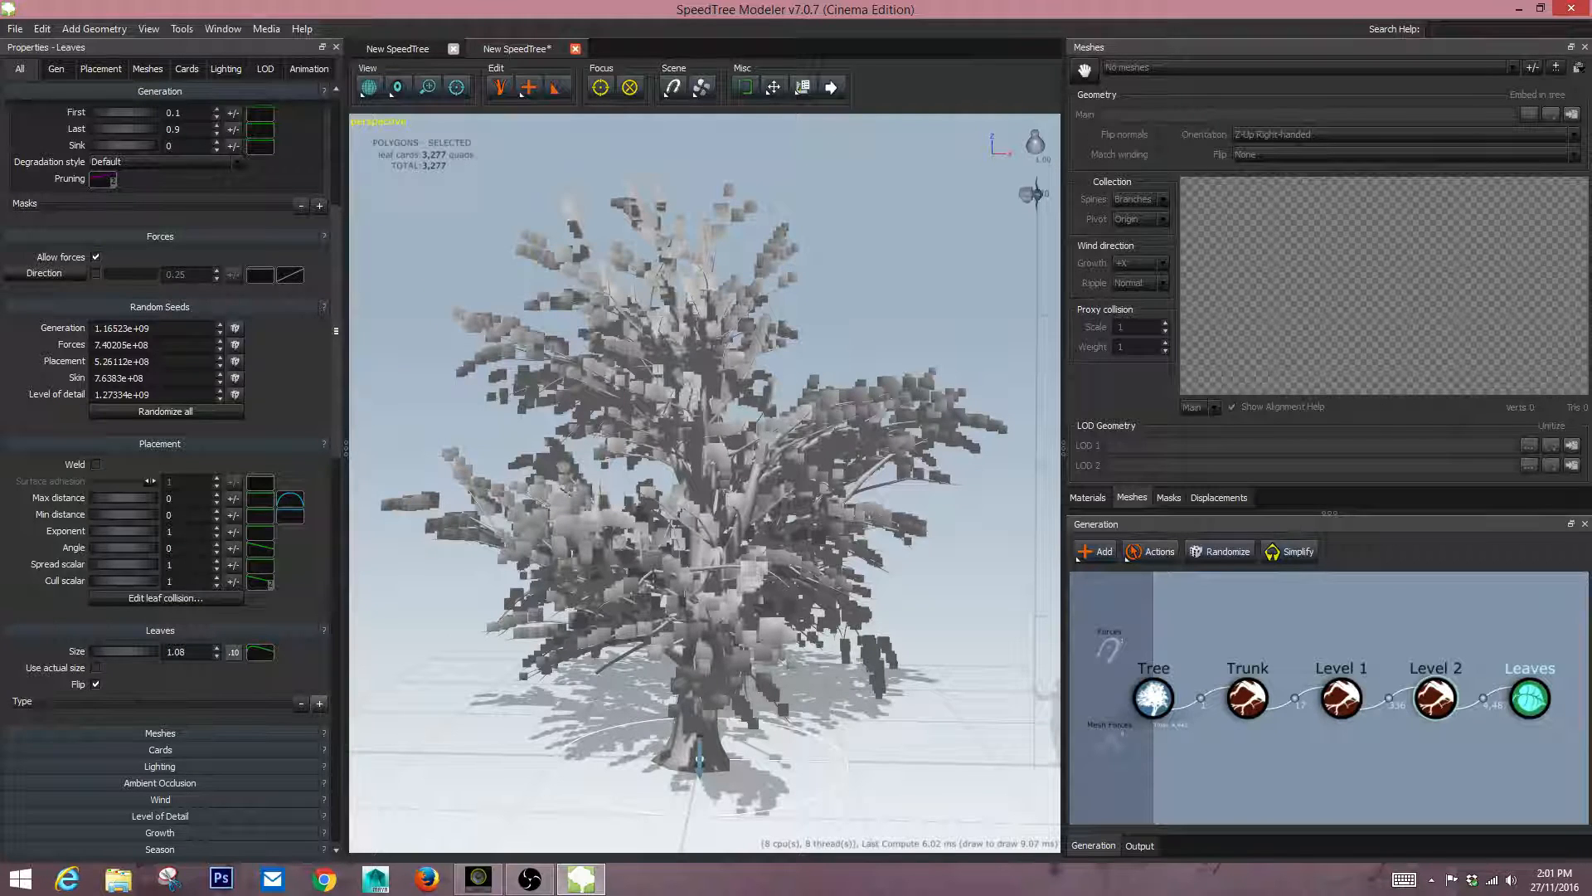
{"action": "left_click", "coordinate": [319, 704]}
{"action": "scroll", "coordinate": [166, 471], "scroll_direction": "down", "scroll_amount": 5}
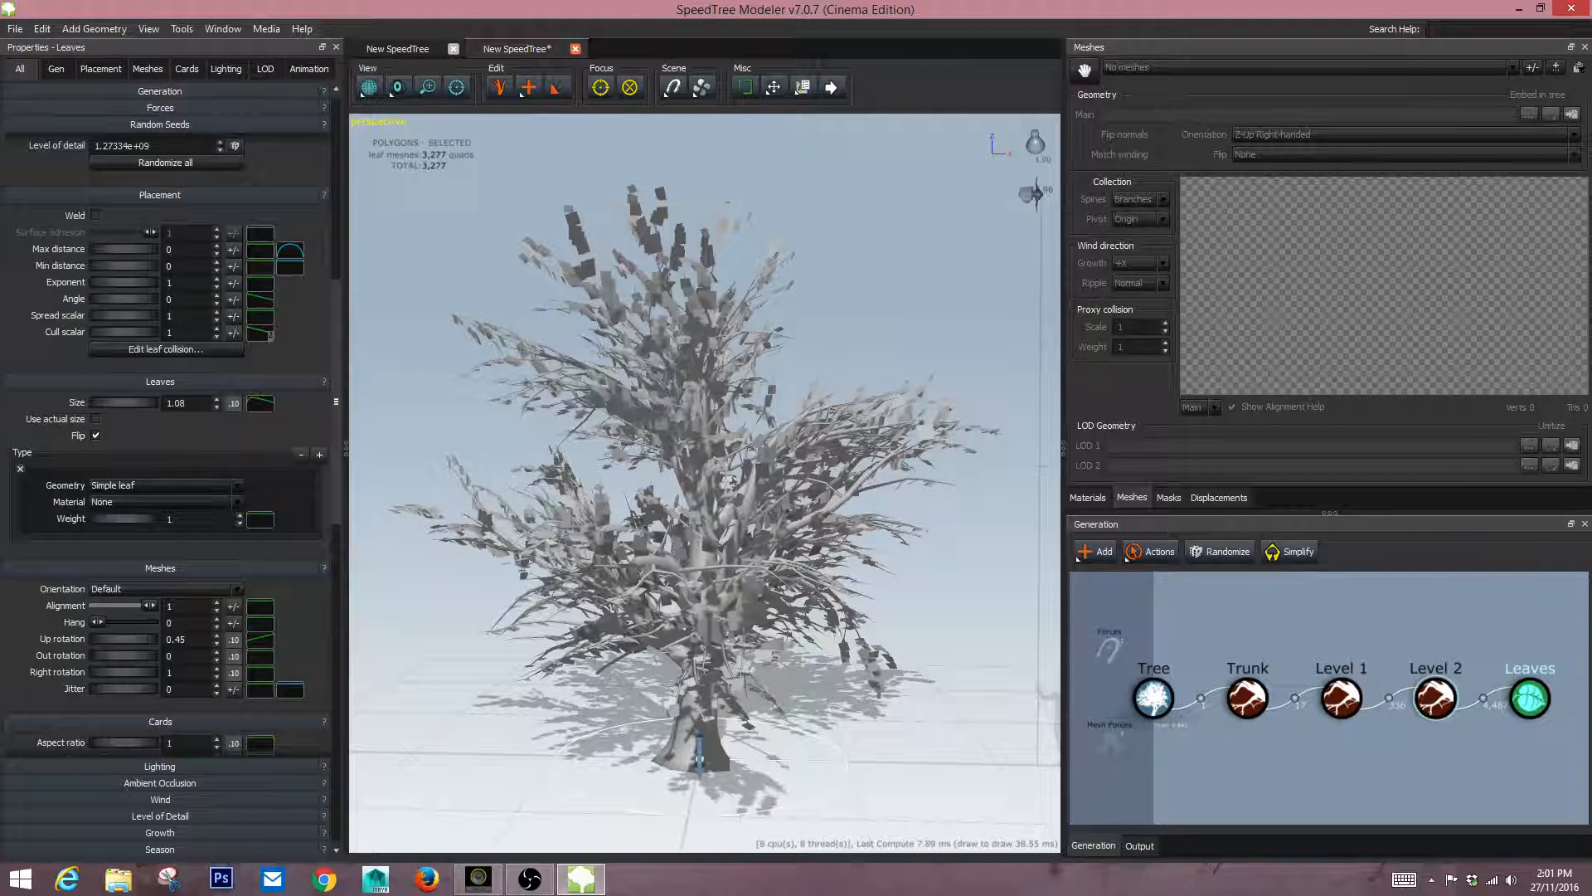
Import Leaf.obj from the Tree Library's Broadleaves/Cherry folder as the leaf type's geometry.
{"action": "left_click", "coordinate": [162, 485]}
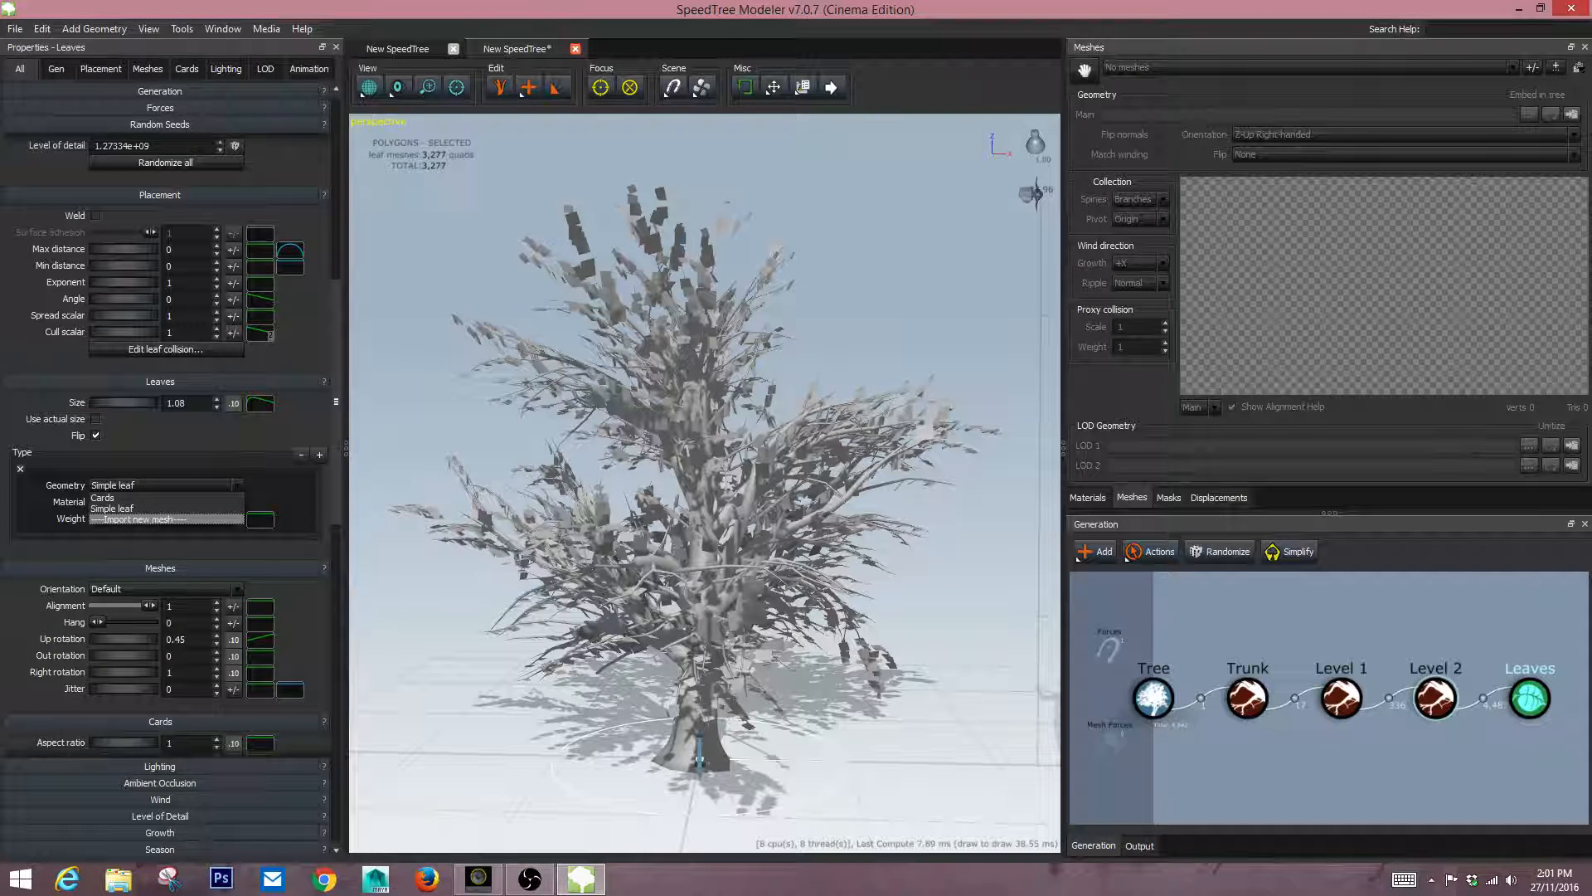
{"action": "left_click", "coordinate": [137, 519]}
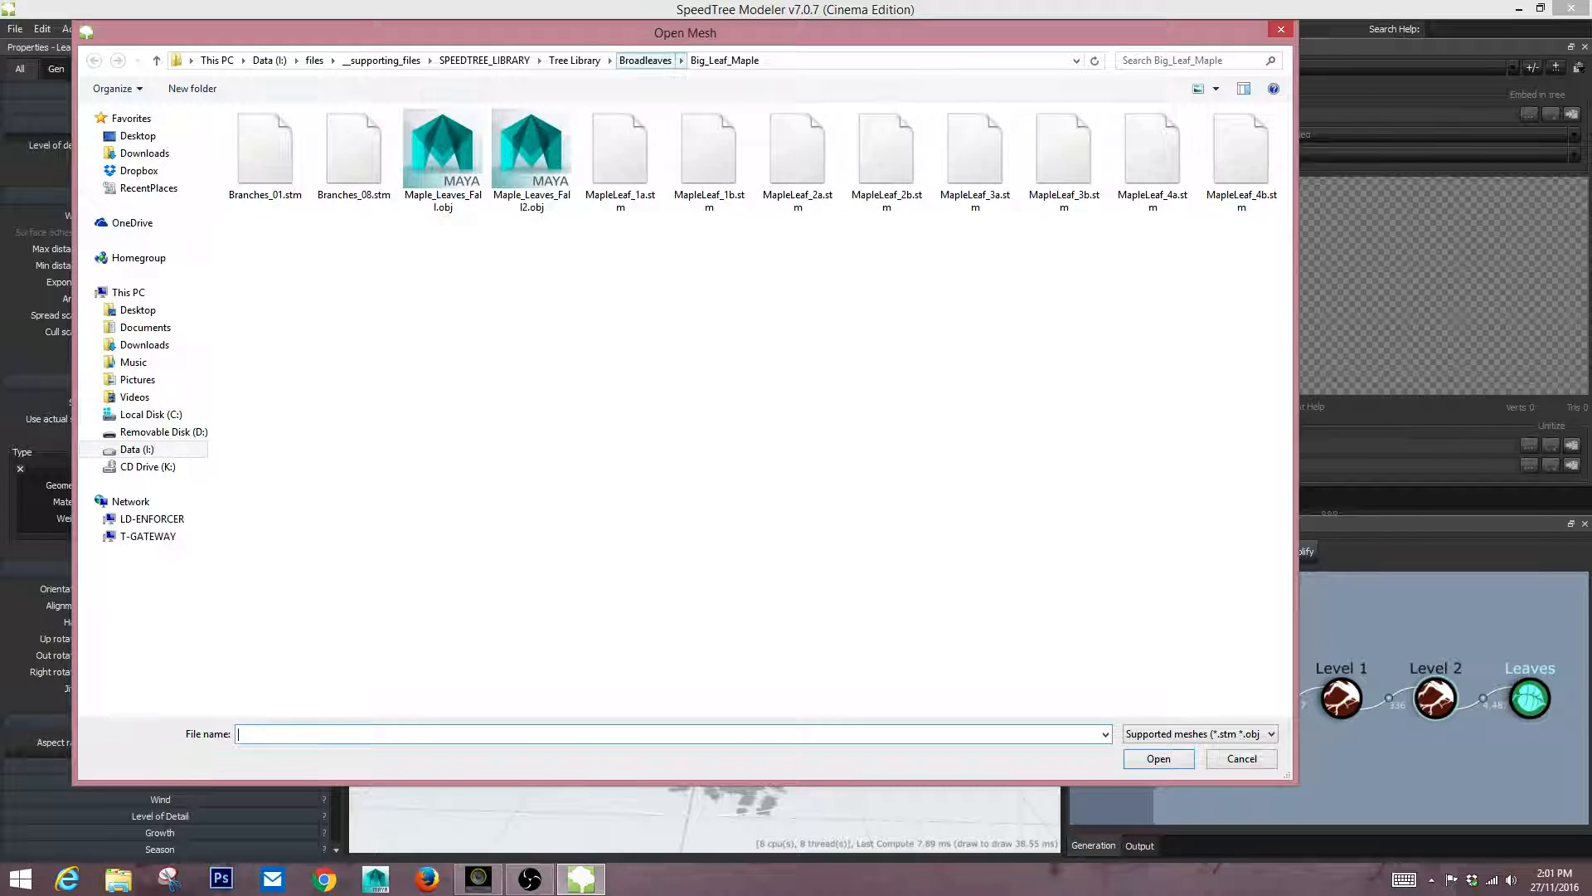
{"action": "left_click", "coordinate": [645, 60]}
{"action": "left_click", "coordinate": [485, 60]}
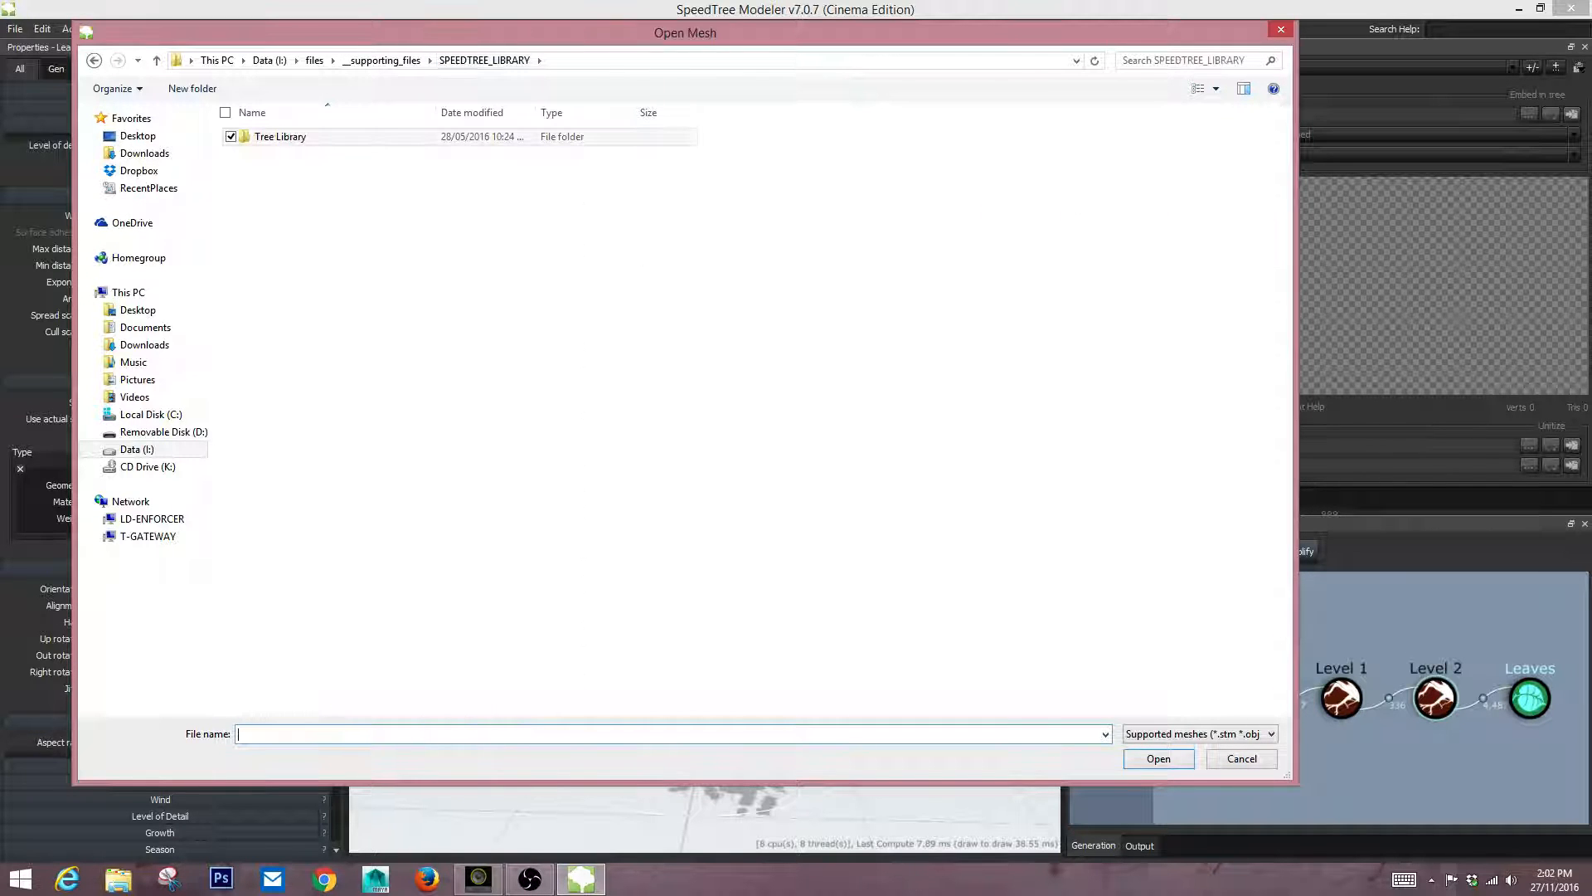
{"action": "double_click", "coordinate": [280, 136]}
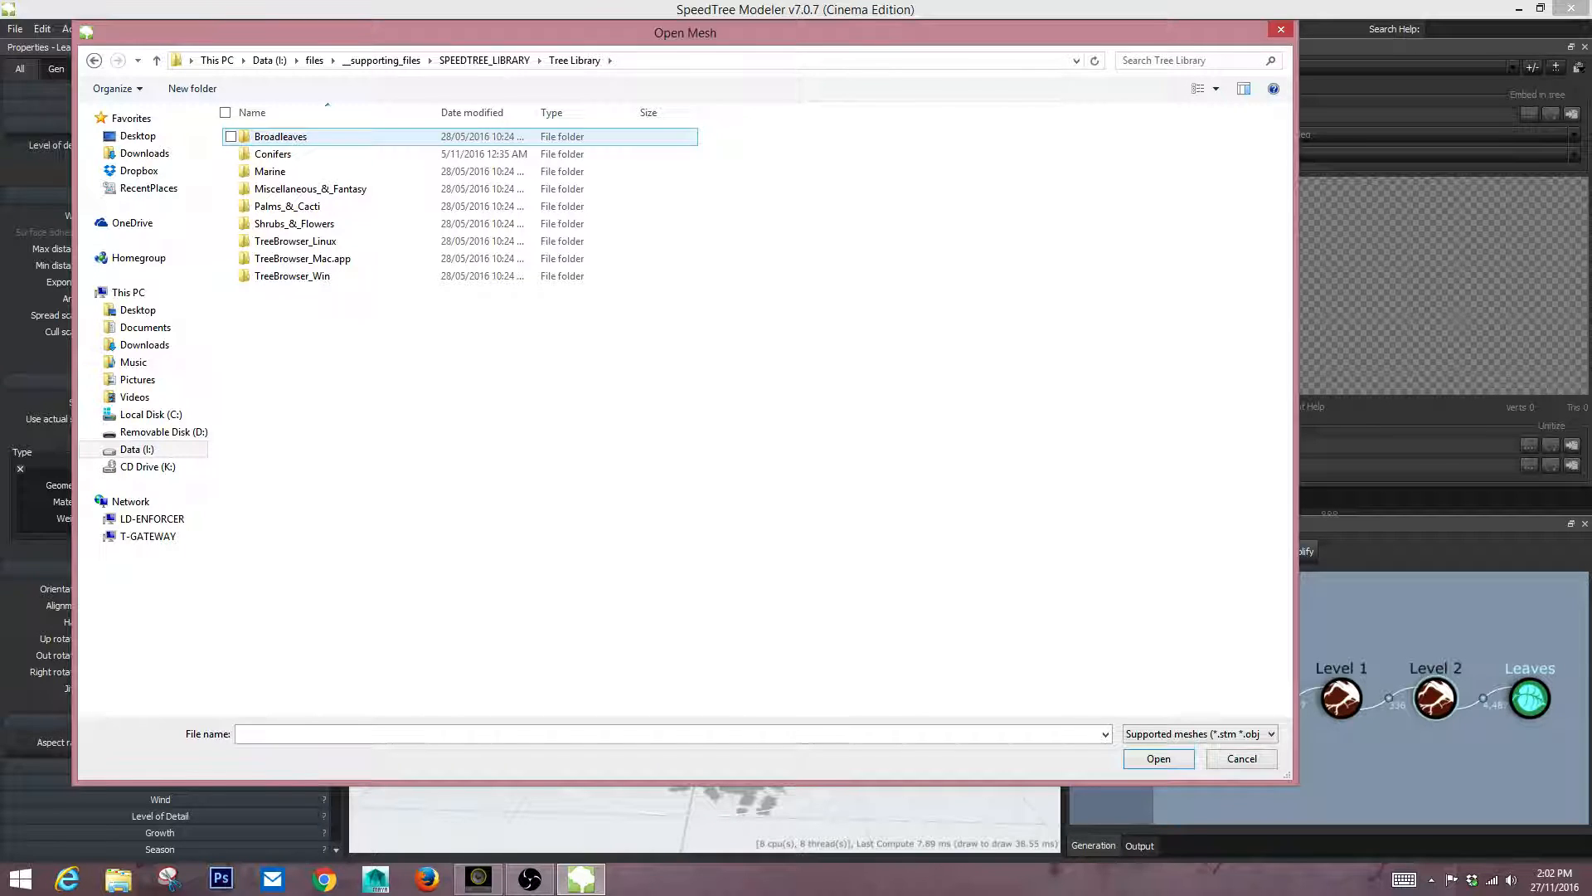
{"action": "double_click", "coordinate": [281, 136]}
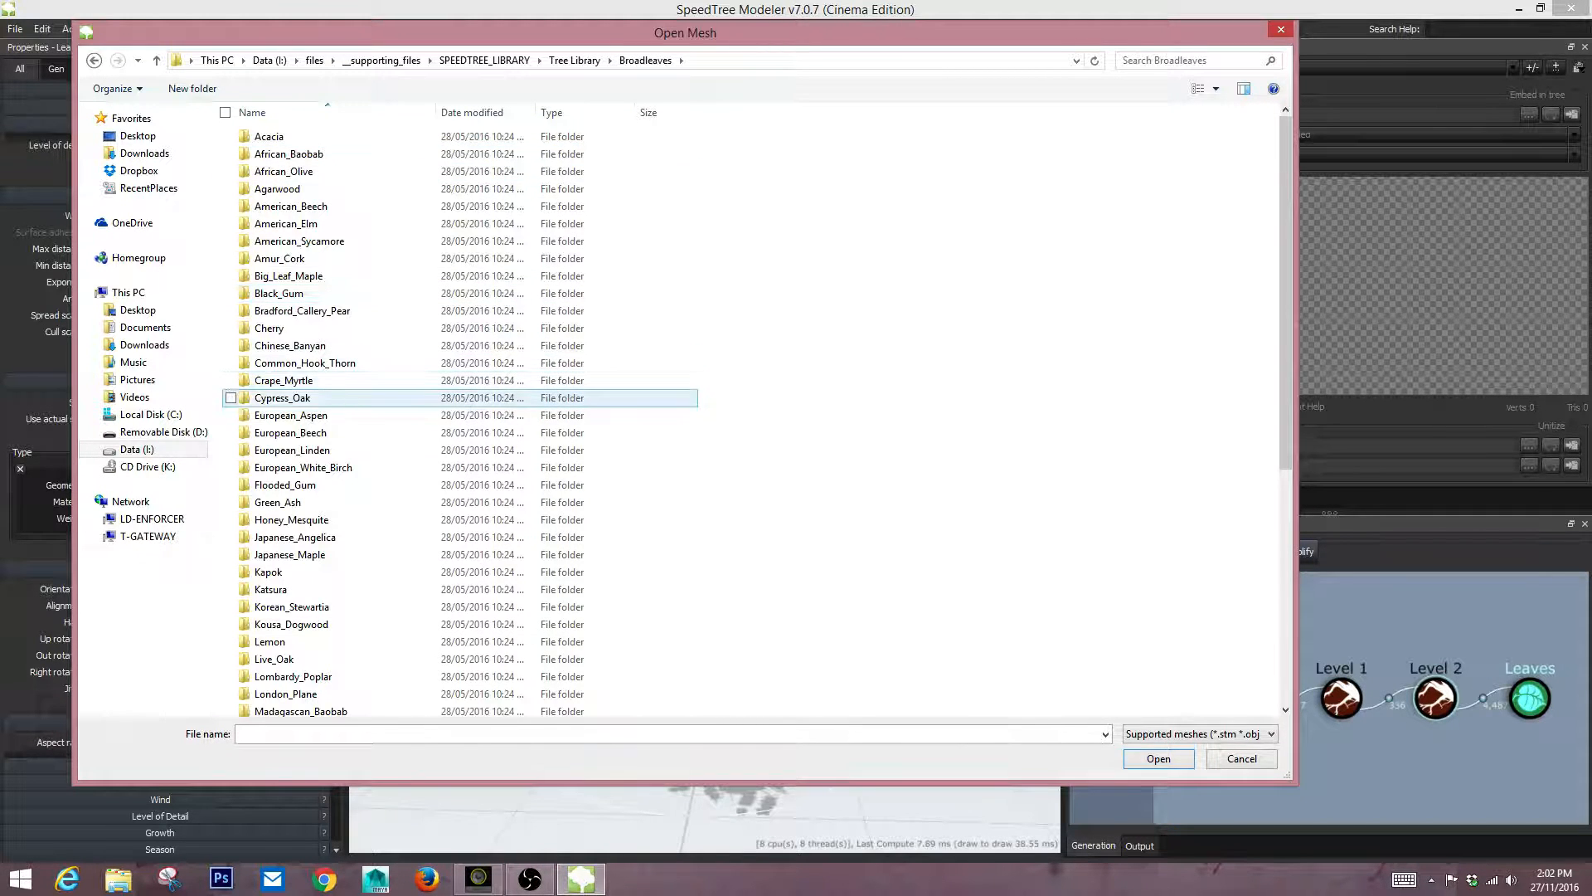
{"action": "double_click", "coordinate": [270, 328]}
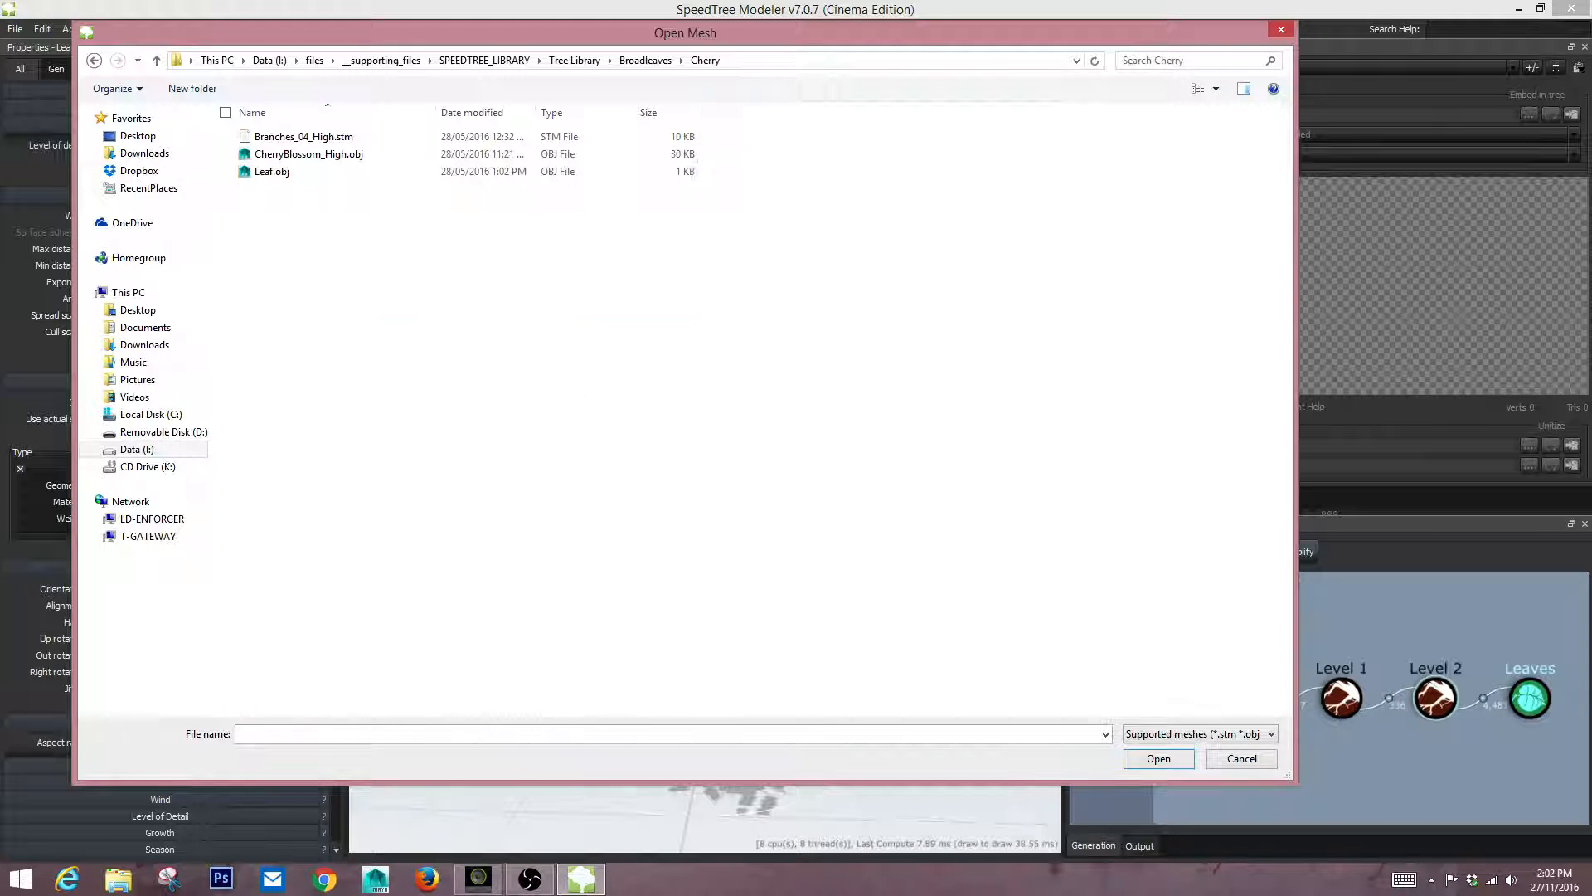
{"action": "left_click", "coordinate": [271, 171]}
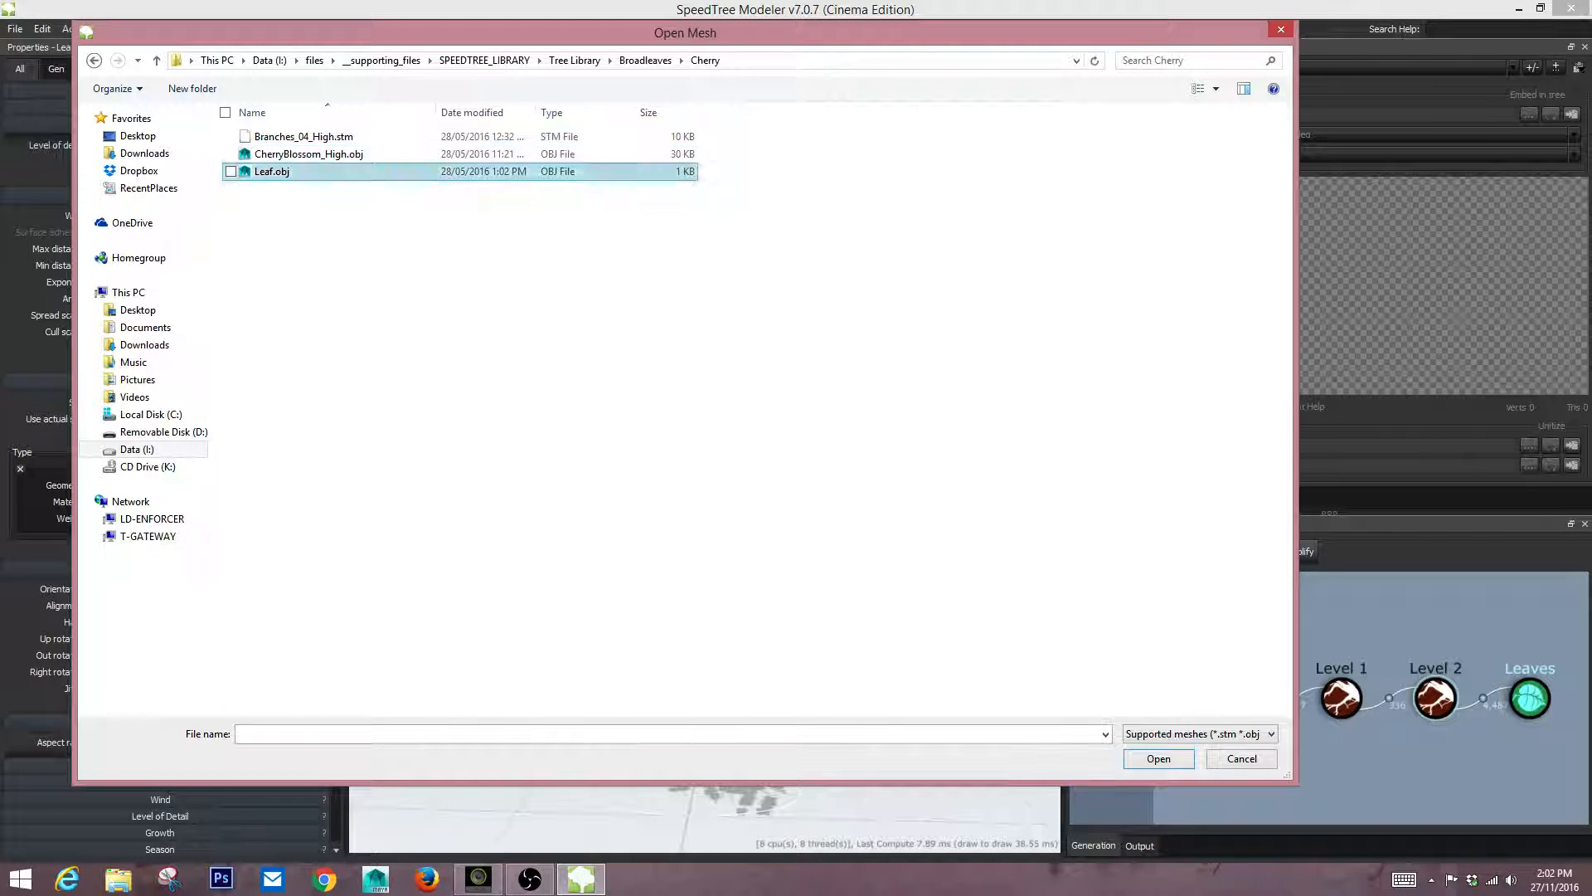
{"action": "key", "text": "Return"}
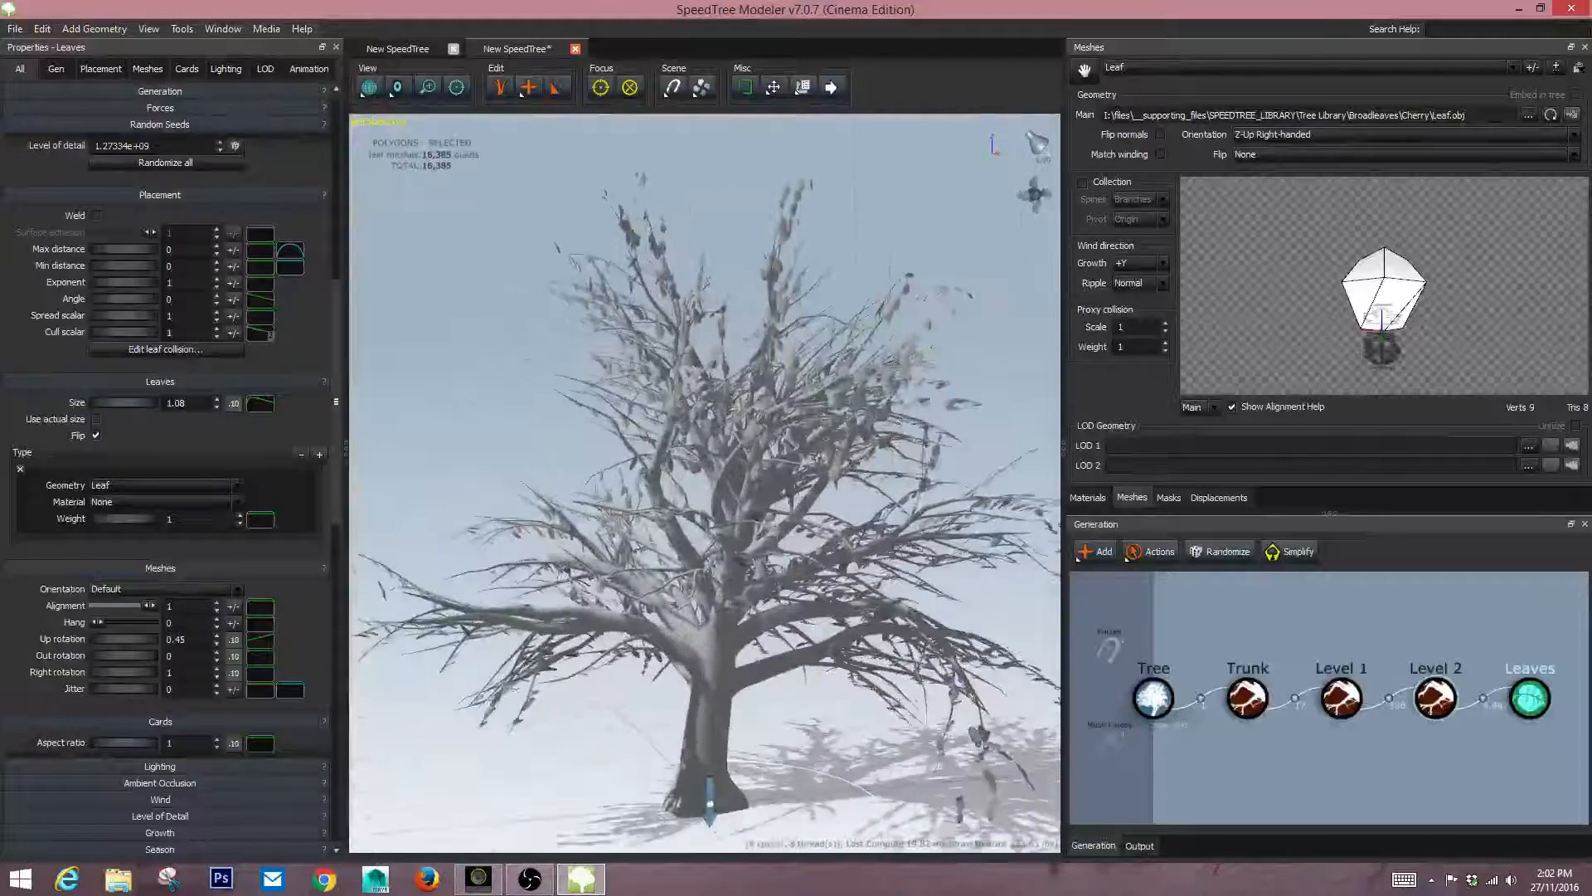
Inspect the imported leaf mesh across the tree from several angles and distances.
{"action": "scroll", "coordinate": [705, 483], "scroll_direction": "down", "scroll_amount": 3}
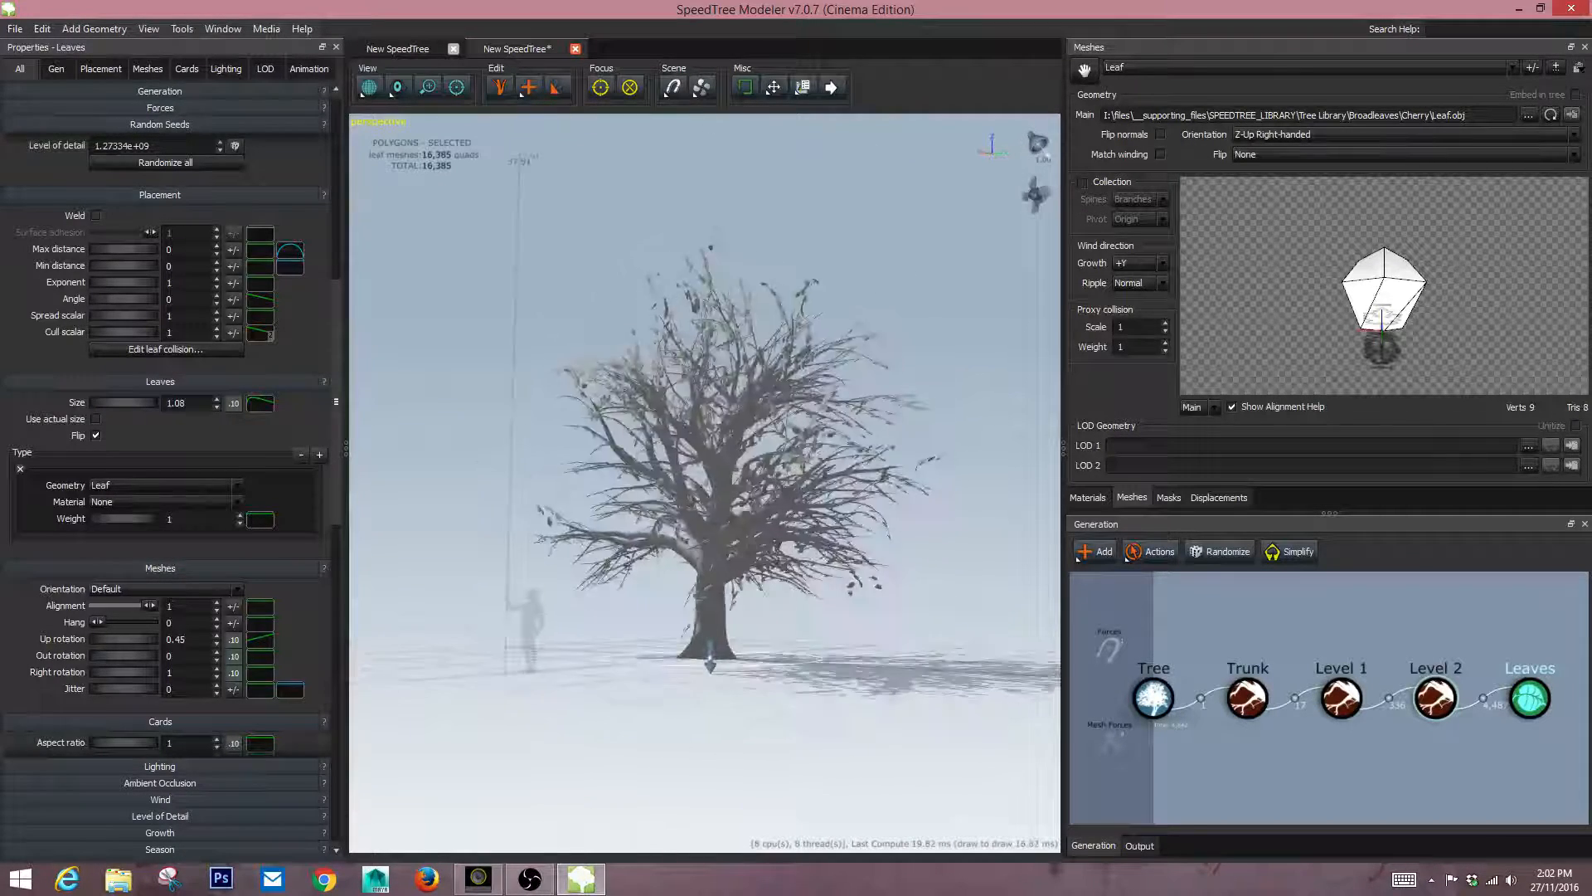
{"action": "scroll", "coordinate": [704, 482], "scroll_direction": "down", "scroll_amount": 2}
{"action": "scroll", "coordinate": [705, 483], "scroll_direction": "up", "scroll_amount": 4}
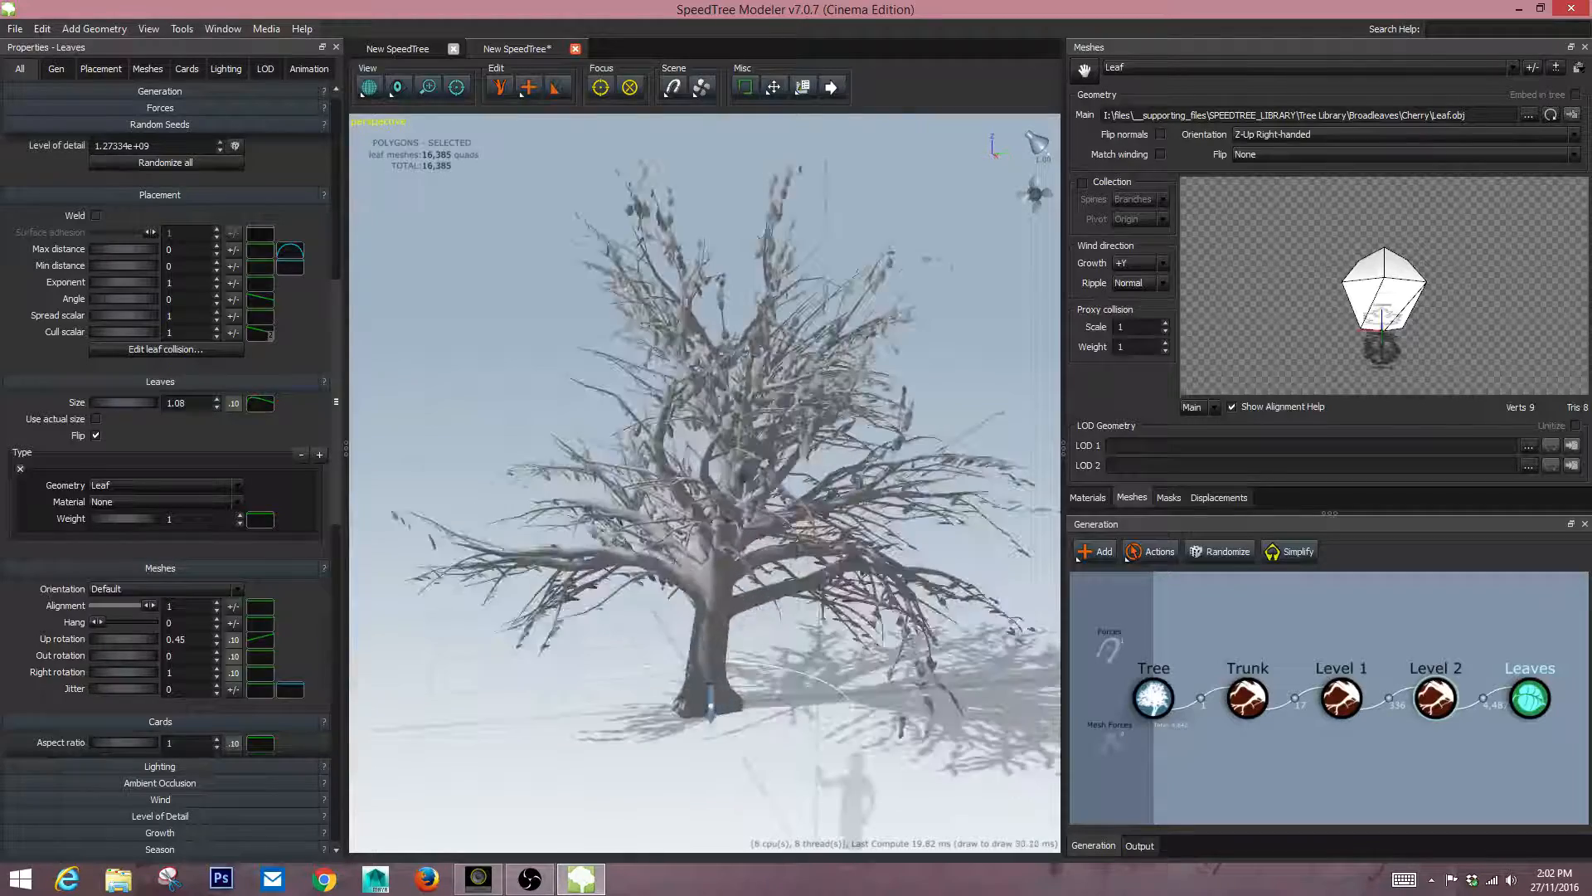
{"action": "scroll", "coordinate": [704, 483], "scroll_direction": "down", "scroll_amount": 5}
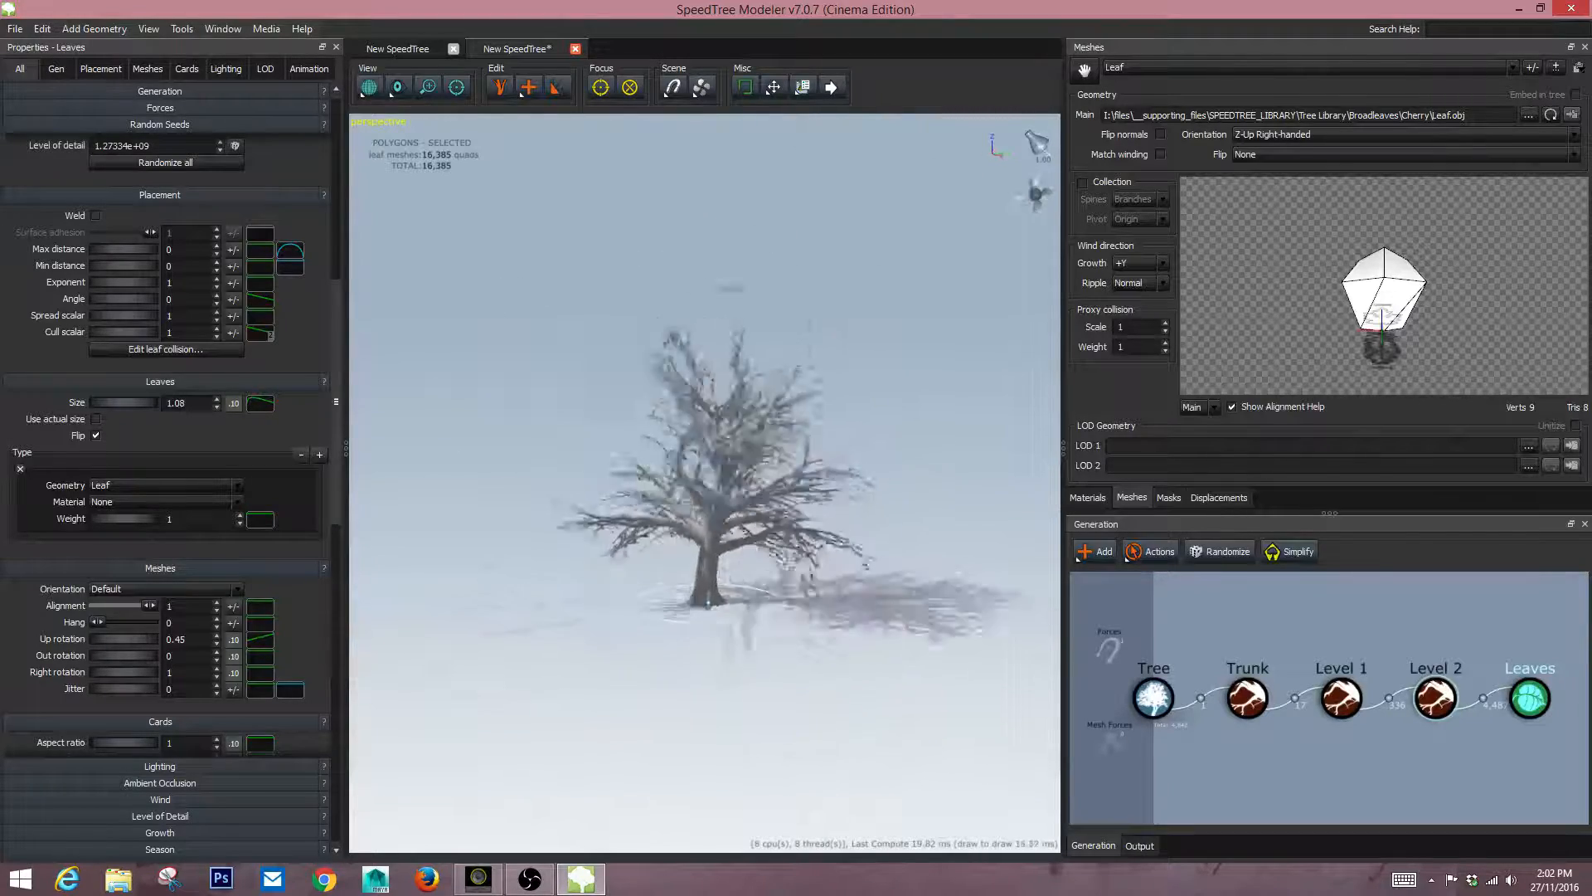
{"action": "scroll", "coordinate": [704, 483], "scroll_direction": "down", "scroll_amount": 3}
{"action": "scroll", "coordinate": [704, 483], "scroll_direction": "up", "scroll_amount": 8}
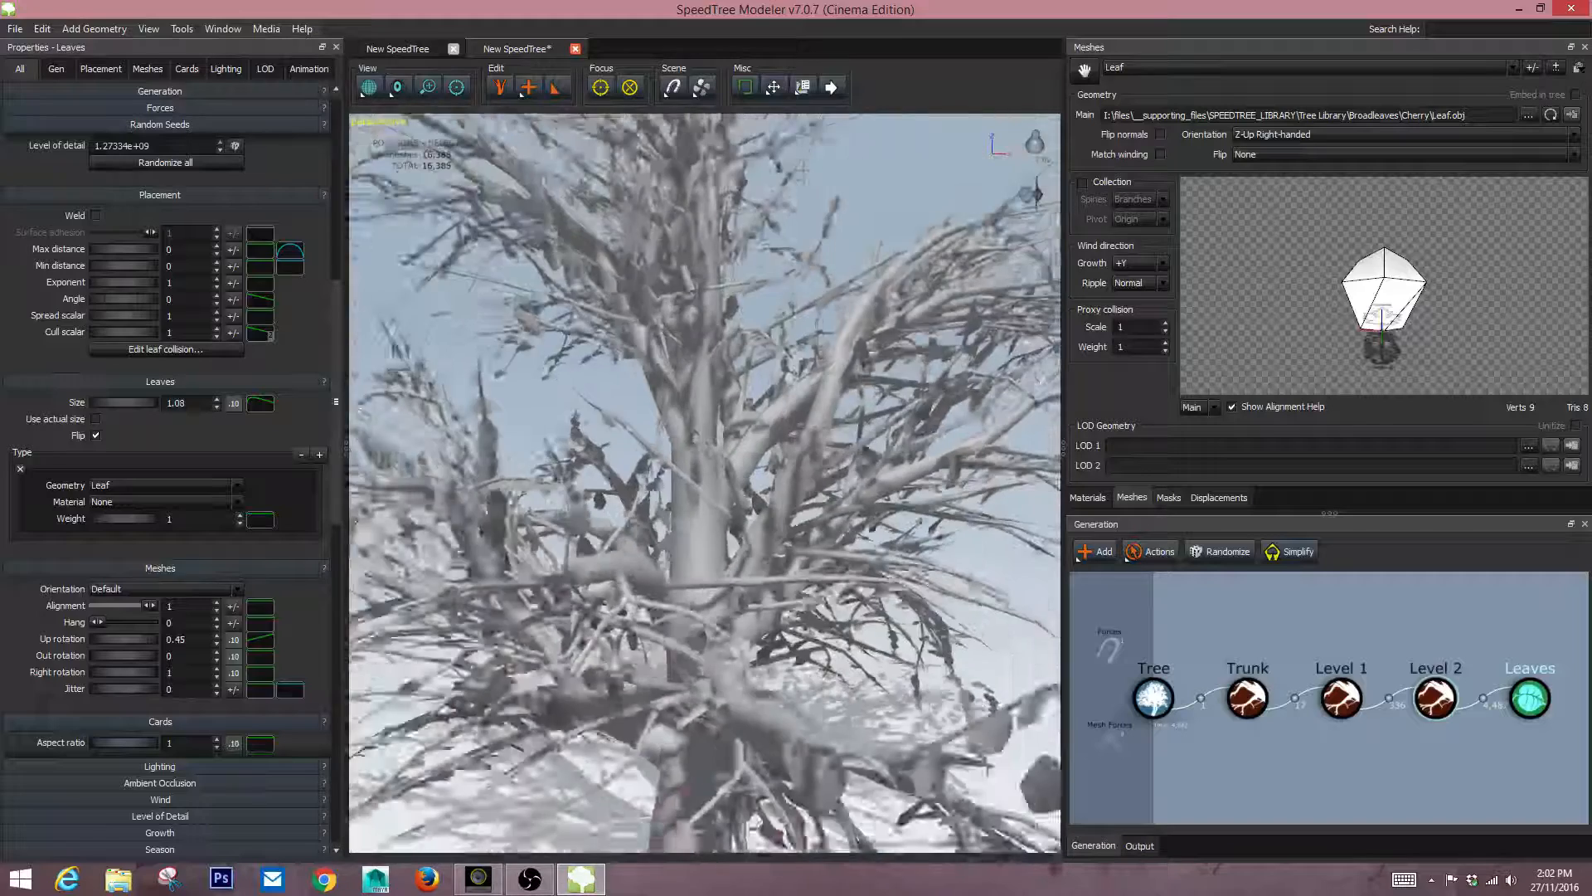
{"action": "scroll", "coordinate": [704, 483], "scroll_direction": "down", "scroll_amount": 2}
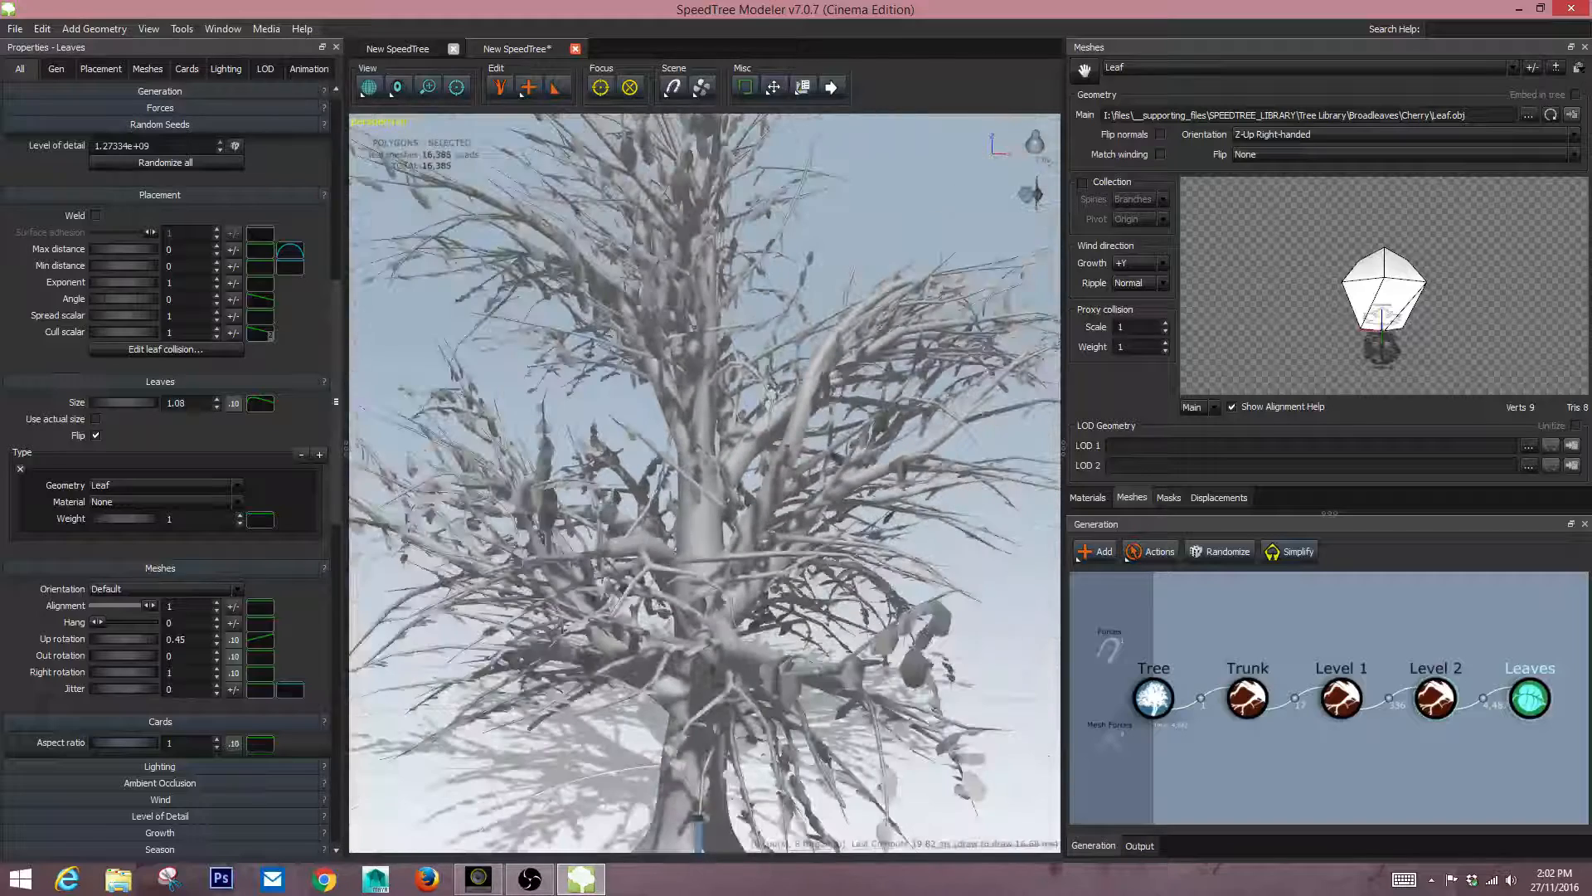
Try leaf generation frequencies of 5 and 8, and view the whole tree with the leaves deselected.
{"action": "left_click", "coordinate": [161, 91]}
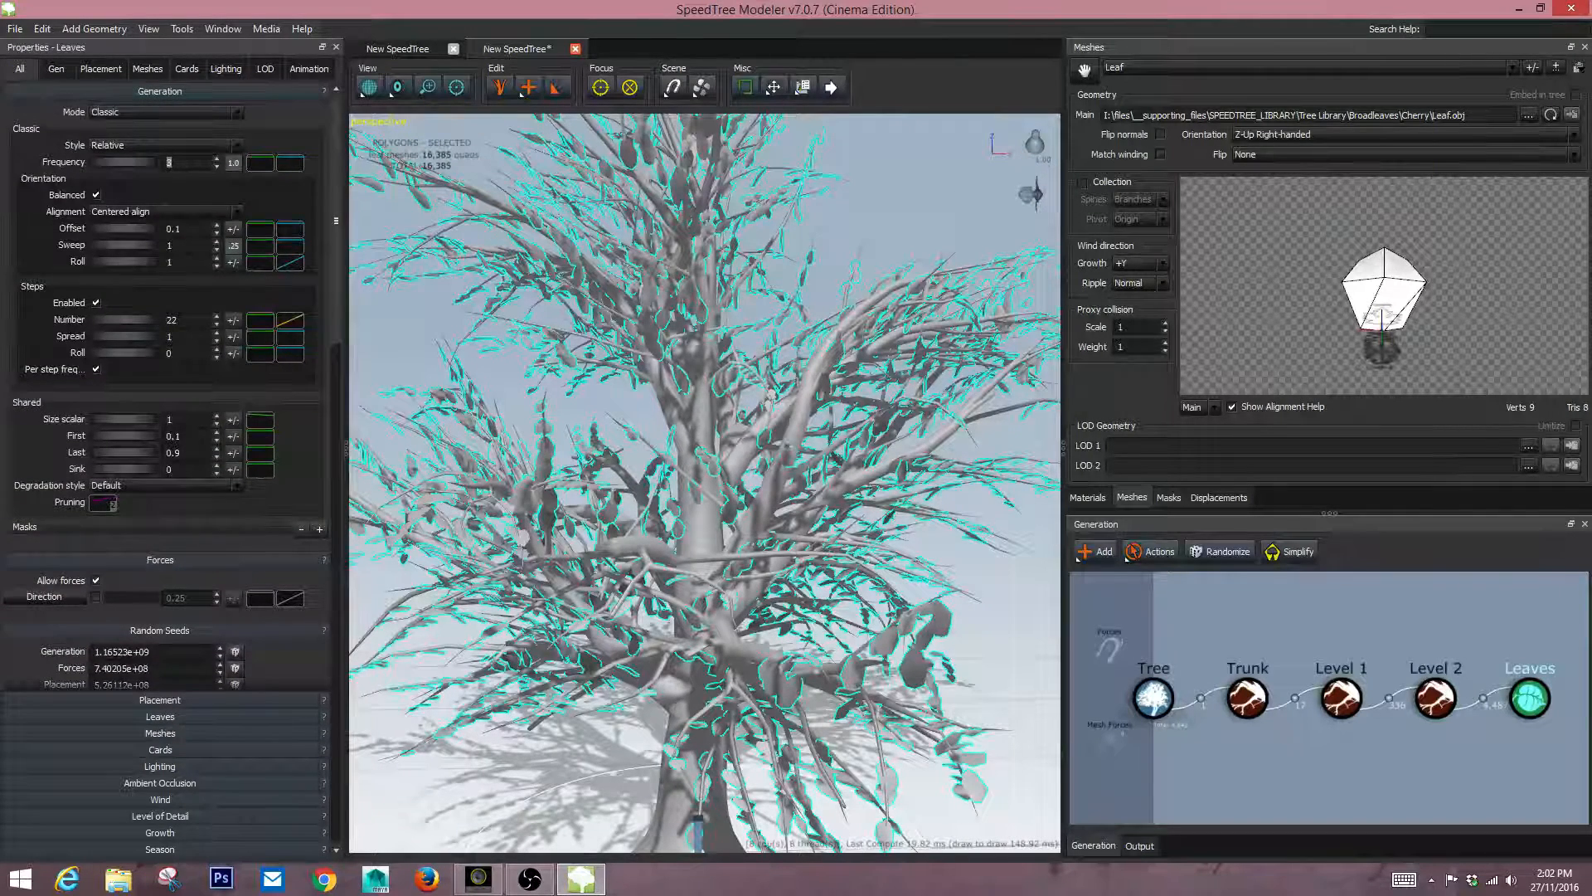
{"action": "key", "text": "Return"}
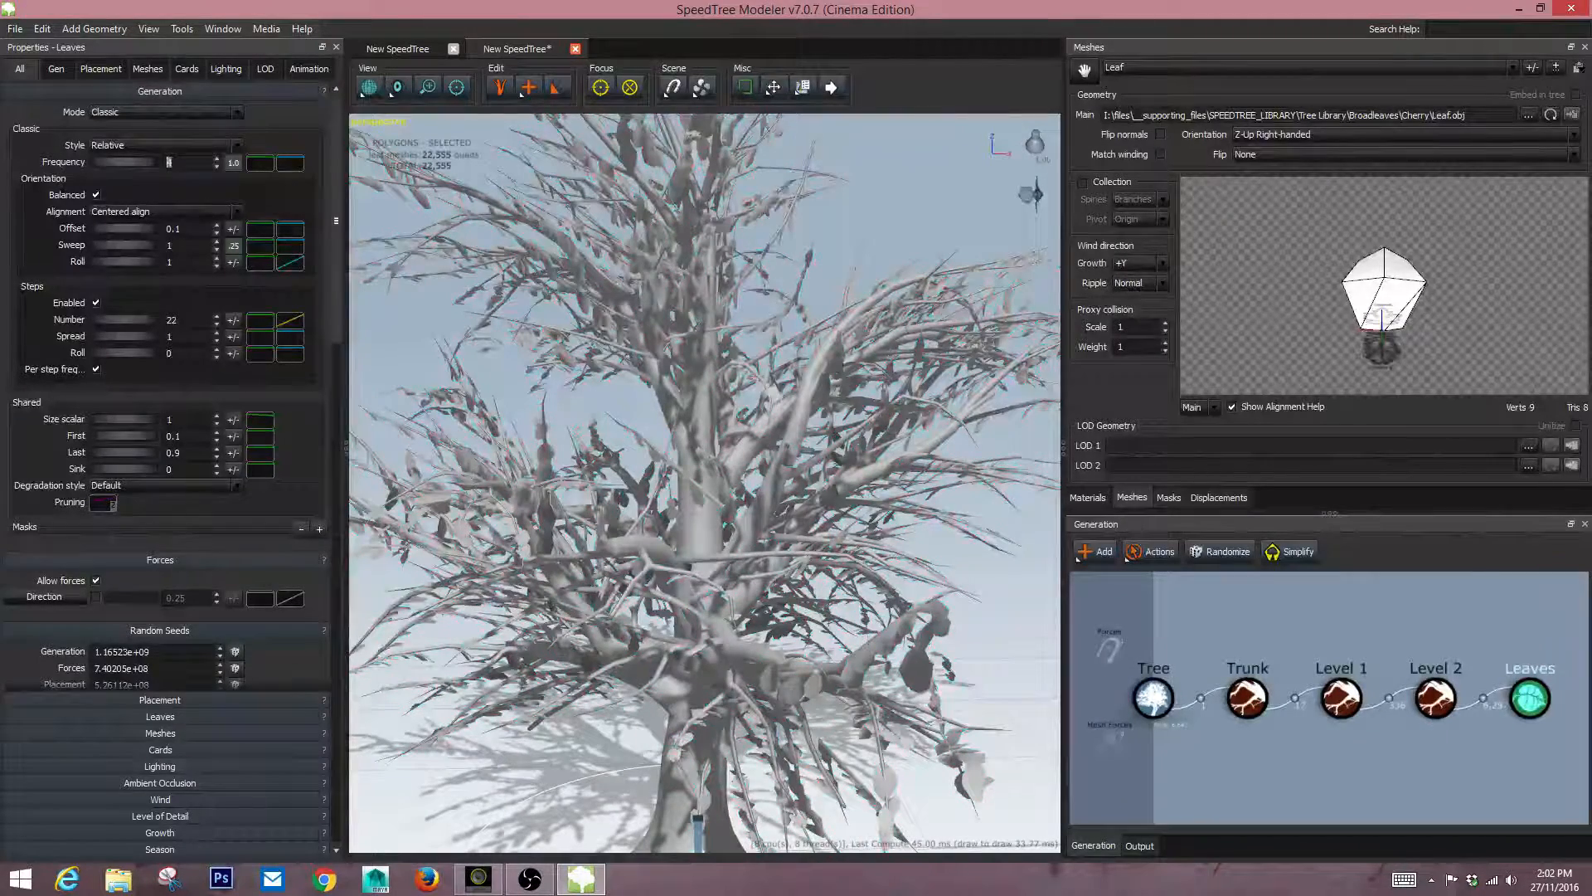
{"action": "type", "text": "5"}
{"action": "key", "text": "Return"}
{"action": "scroll", "coordinate": [704, 483], "scroll_direction": "down", "scroll_amount": 5}
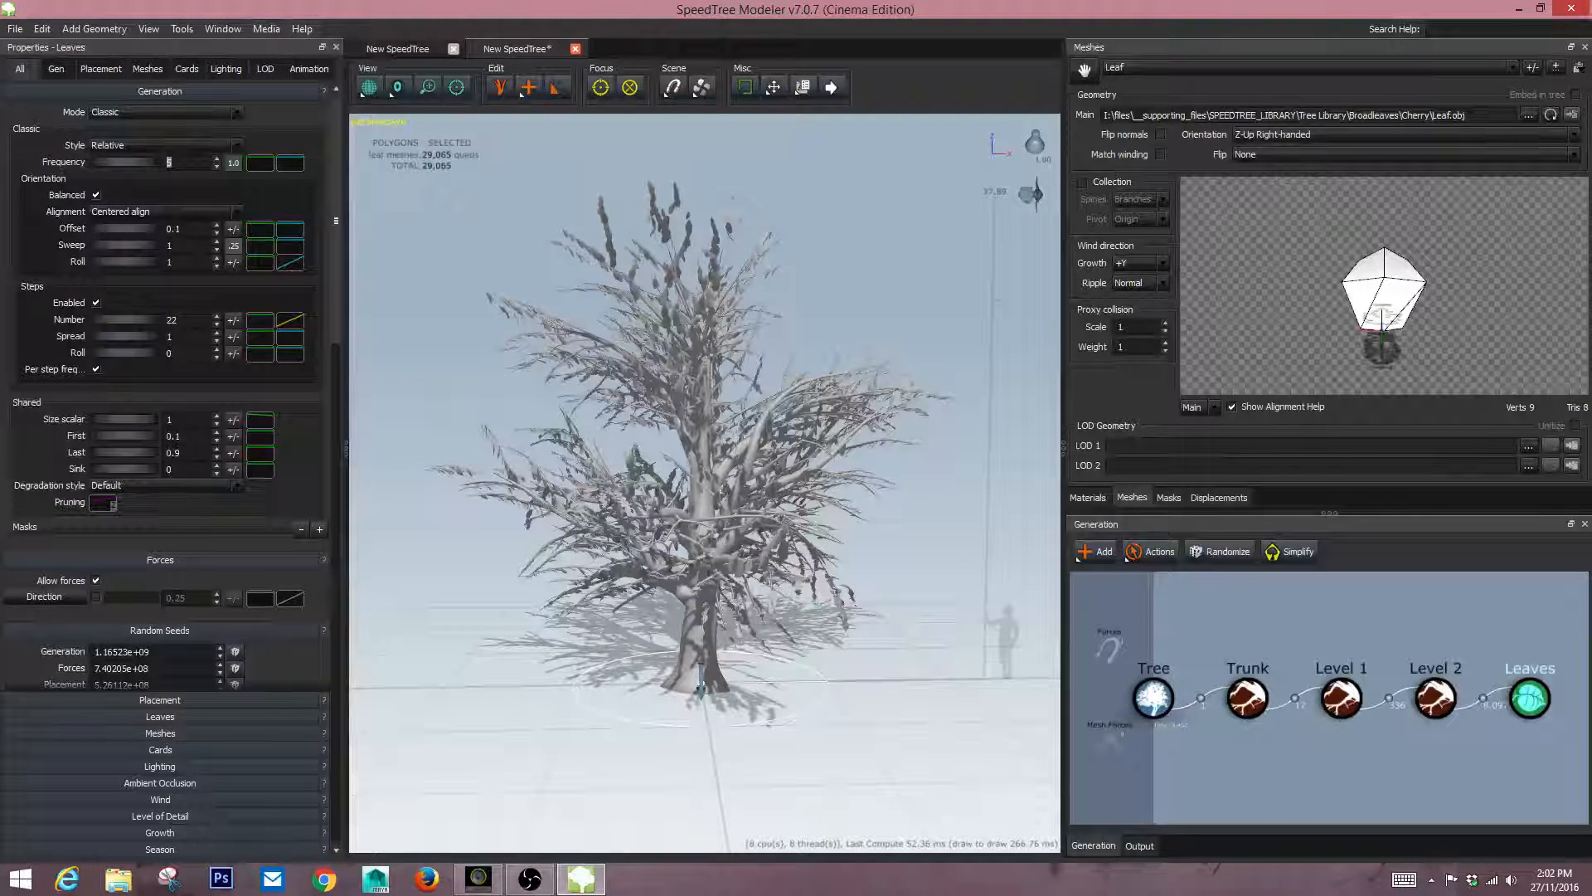
{"action": "type", "text": "8"}
{"action": "key", "text": "Return"}
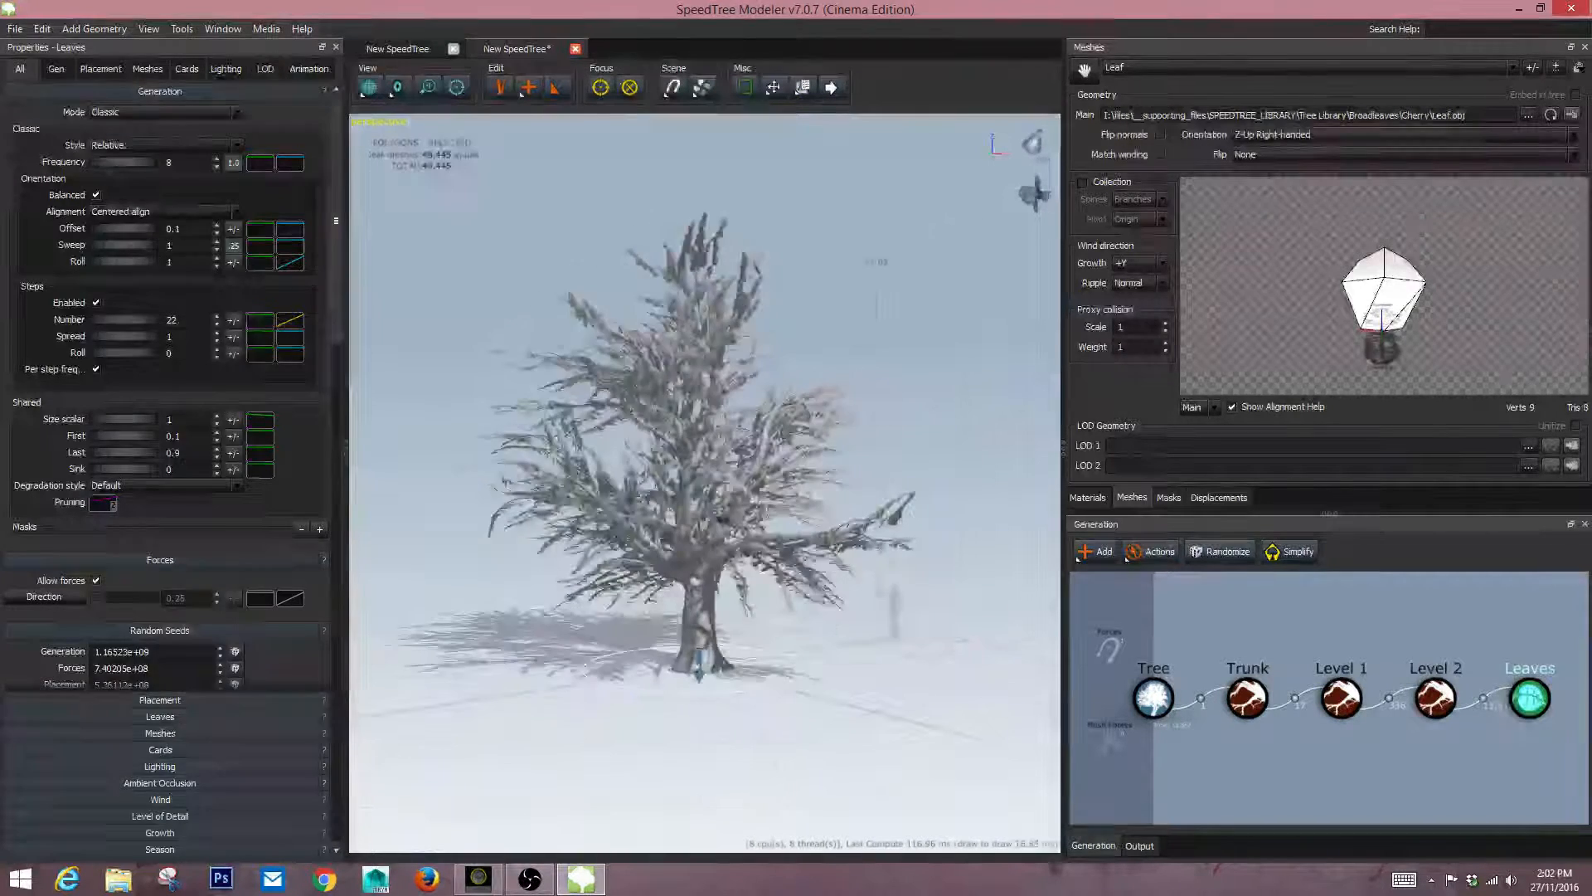
{"action": "key", "text": "Escape"}
{"action": "scroll", "coordinate": [704, 484], "scroll_direction": "up", "scroll_amount": 3}
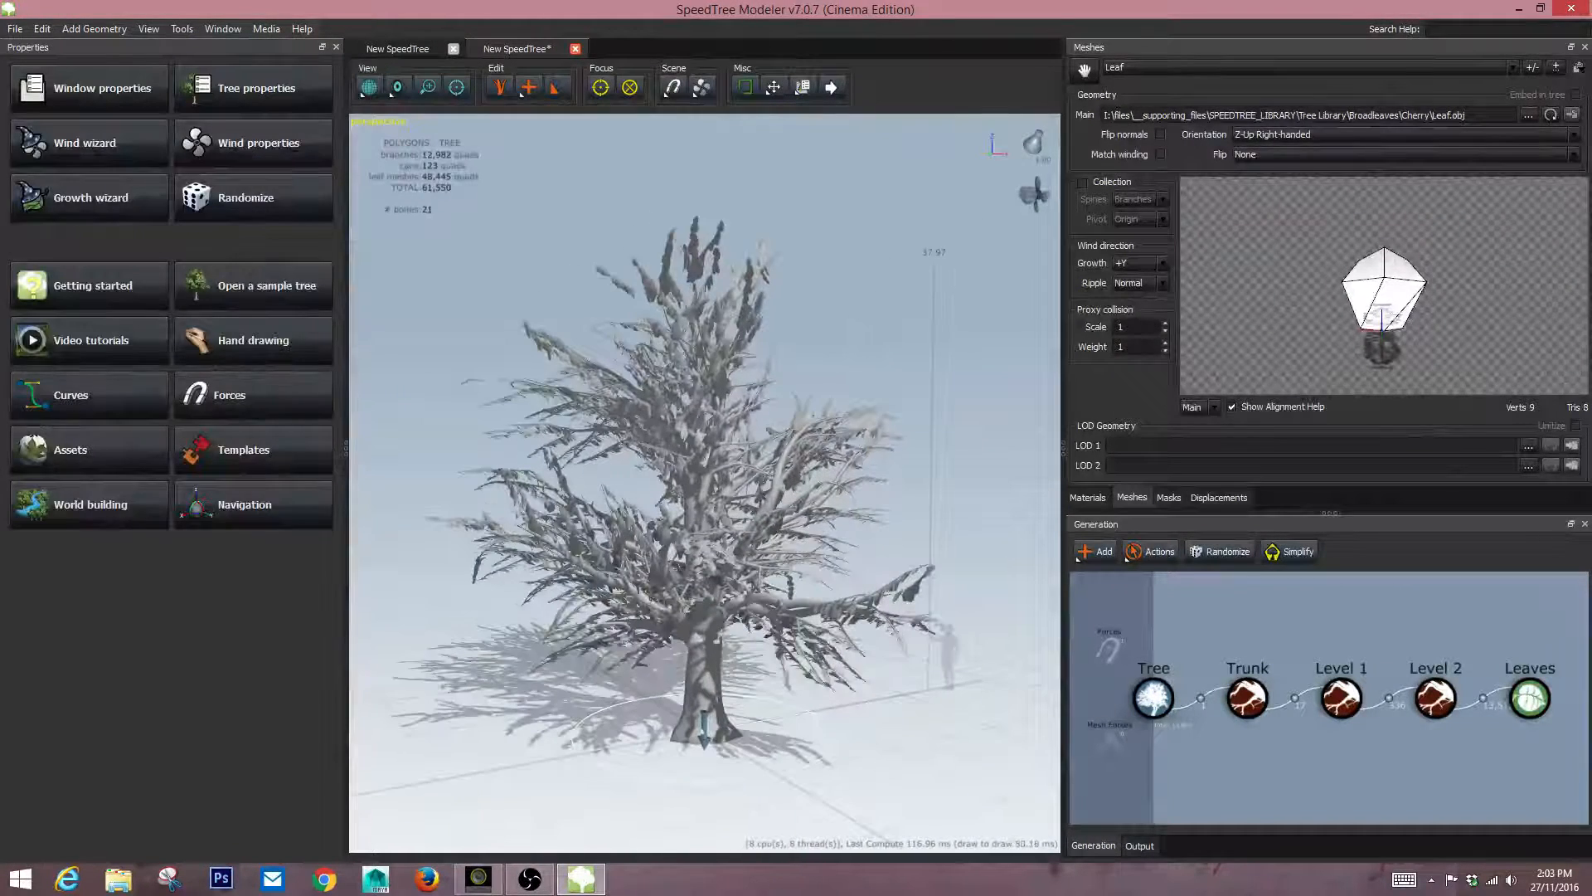
Set the Leaves generator's frequency to 10 and check the foliage density around the tree.
{"action": "left_click", "coordinate": [1530, 699]}
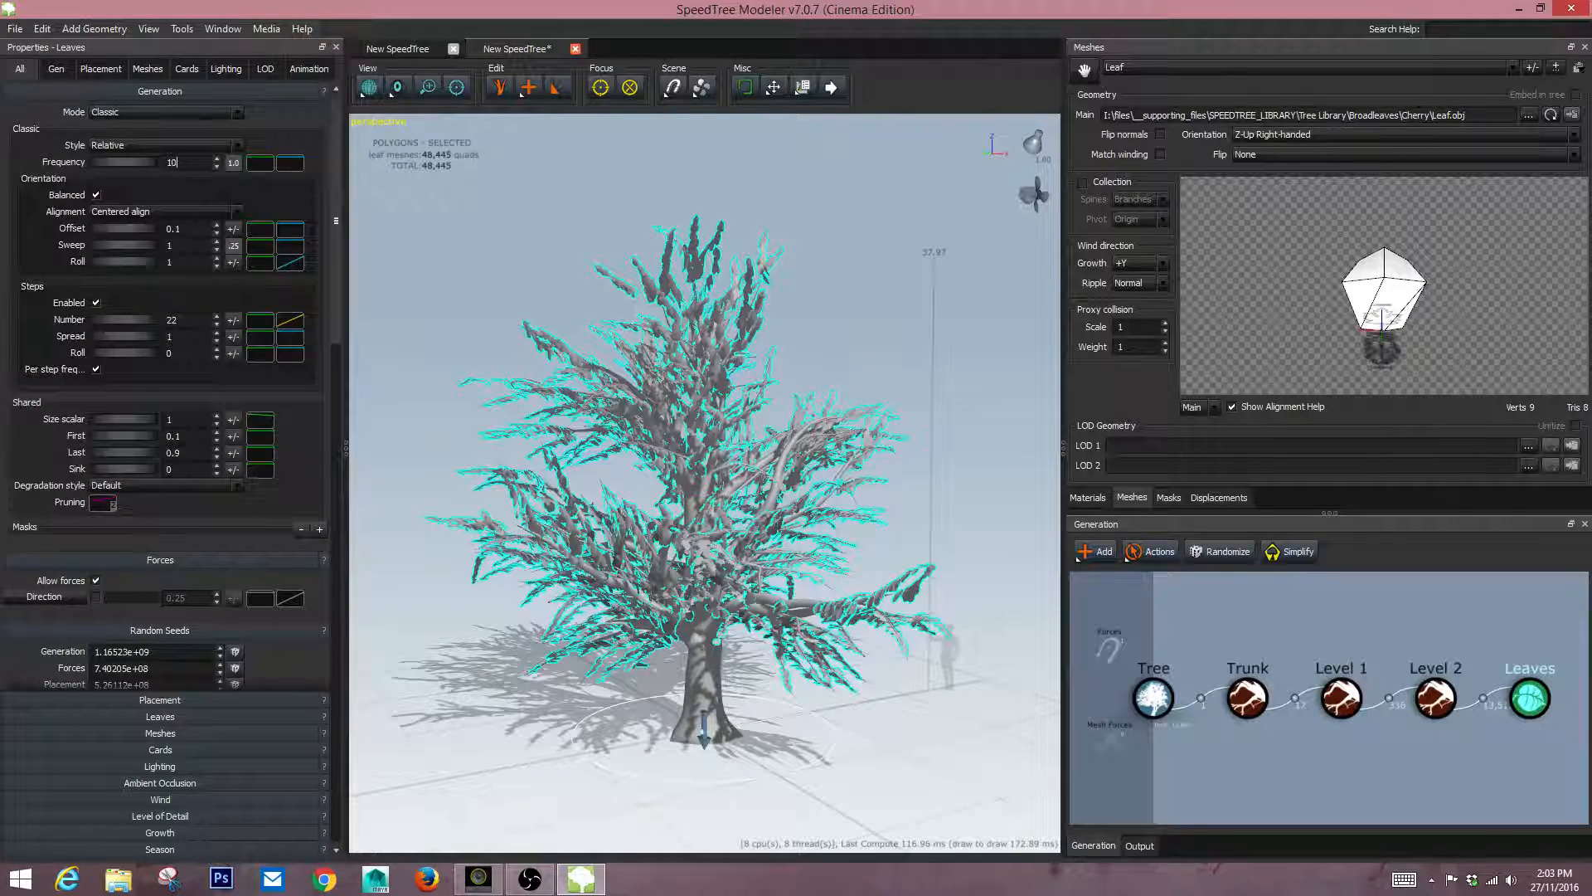
{"action": "type", "text": "10"}
{"action": "key", "text": "Return"}
{"action": "left_click_drag", "start_coordinate": [704, 483], "coordinate": [696, 448]}
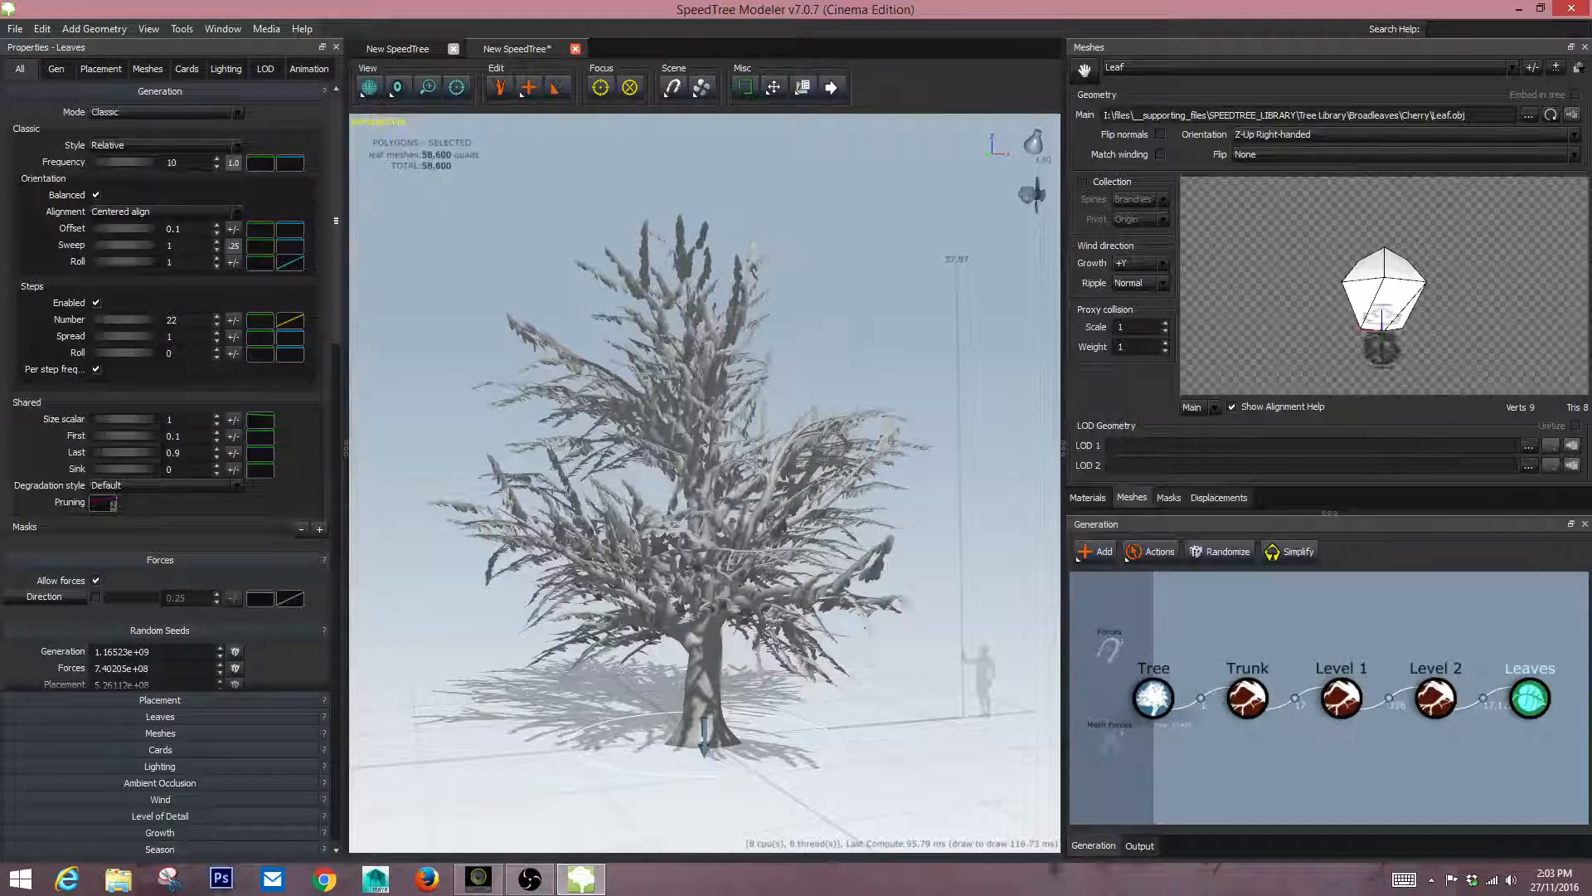
{"action": "left_click_drag", "start_coordinate": [704, 483], "coordinate": [634, 486]}
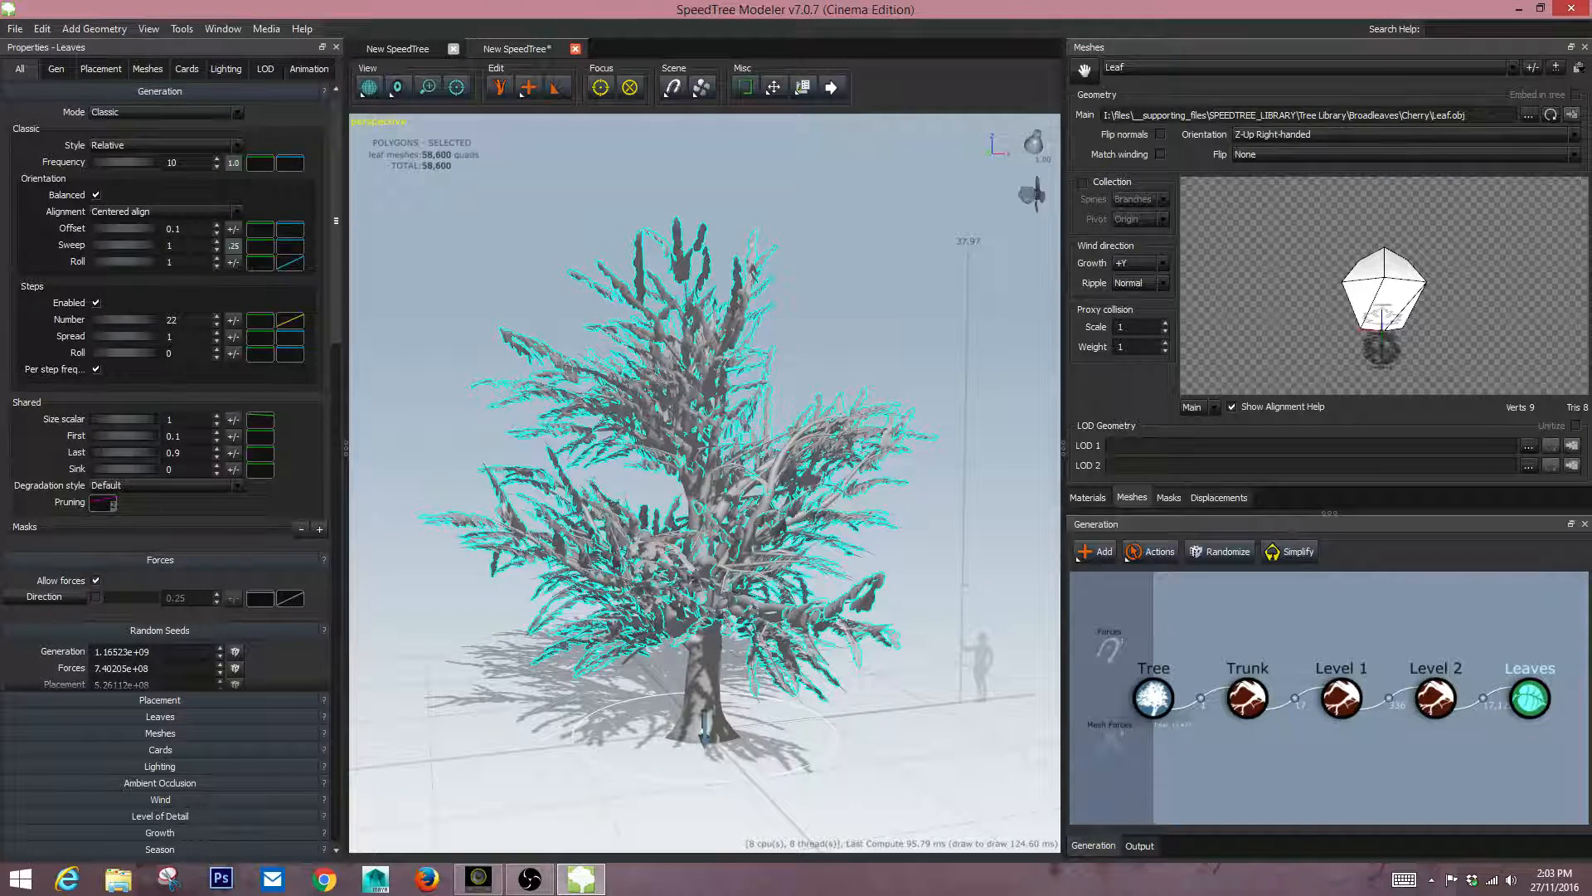
Set the leaves' First to 0.22, Last to 1.05, step Spread to 1.81 and step Roll to 0.34.
{"action": "mouse_move", "coordinate": [125, 436]}
{"action": "left_mouse_down"}
{"action": "mouse_move", "coordinate": [98, 435]}
{"action": "mouse_move", "coordinate": [136, 435]}
{"action": "mouse_move", "coordinate": [144, 452]}
{"action": "left_mouse_up"}
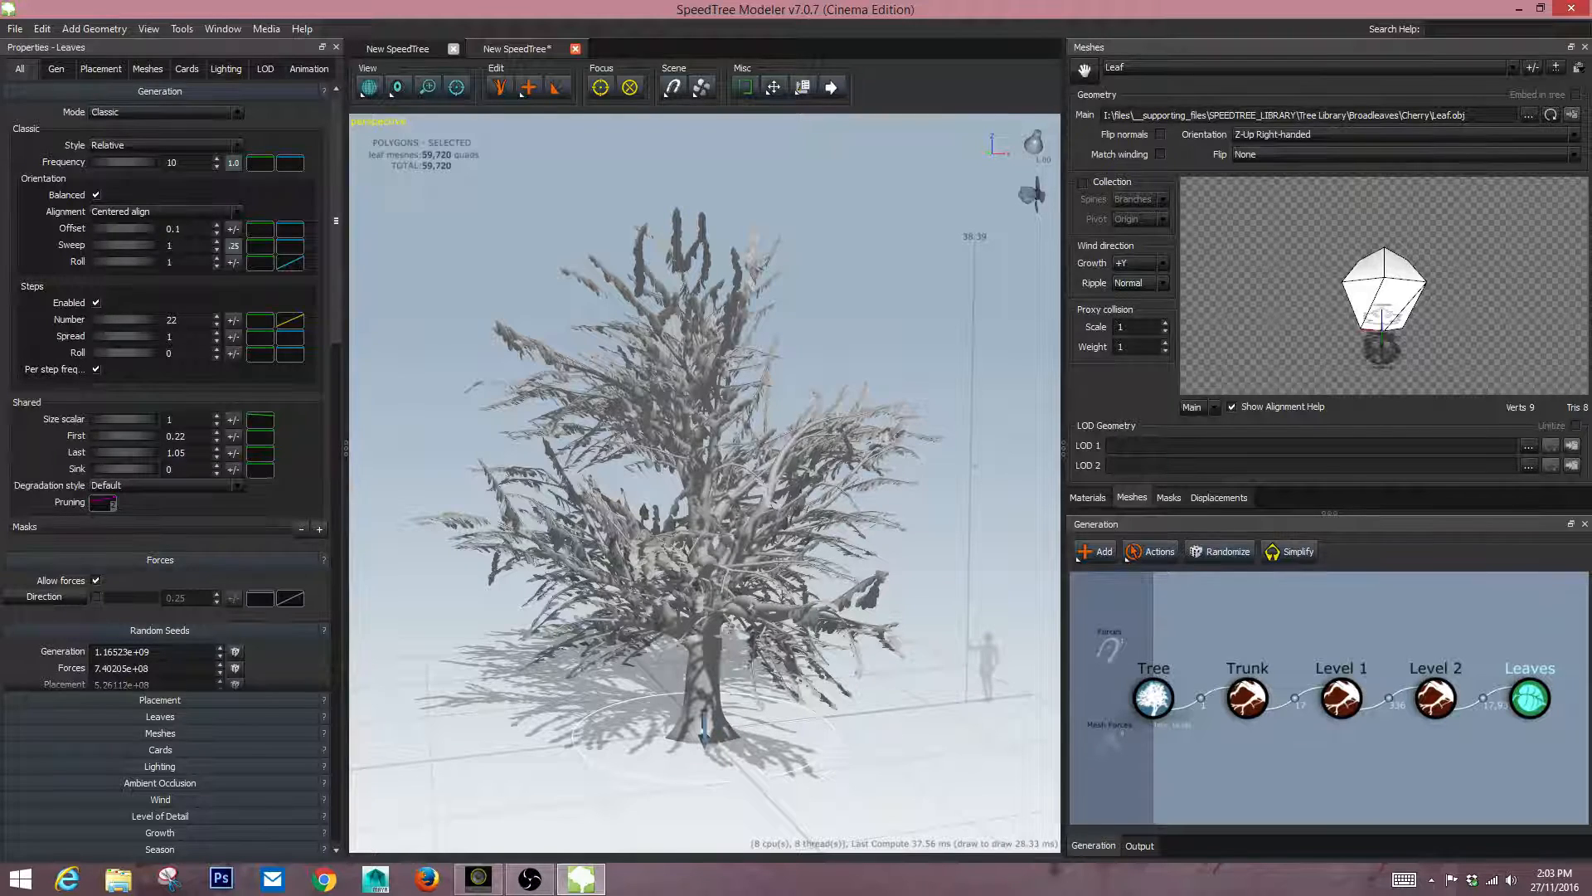
{"action": "left_click_drag", "start_coordinate": [124, 352], "coordinate": [139, 352]}
{"action": "mouse_move", "coordinate": [123, 336]}
{"action": "left_mouse_down"}
{"action": "mouse_move", "coordinate": [143, 336]}
{"action": "mouse_move", "coordinate": [123, 336]}
{"action": "left_mouse_up"}
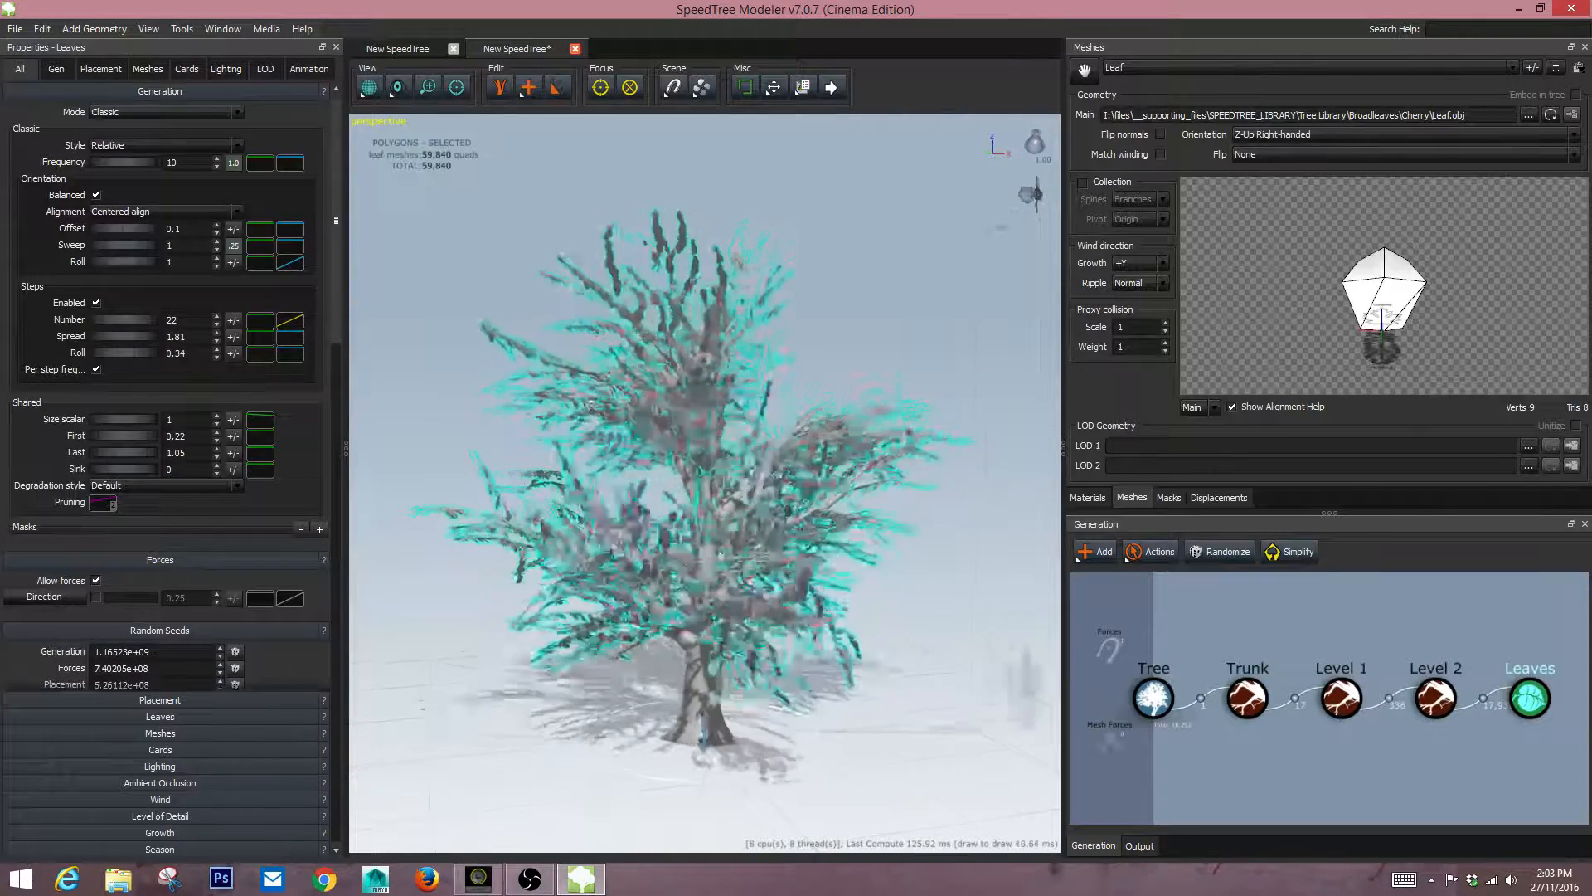
{"action": "key", "text": "Escape"}
{"action": "scroll", "coordinate": [704, 483], "scroll_direction": "down", "scroll_amount": 3}
{"action": "left_click_drag", "start_coordinate": [704, 483], "coordinate": [739, 483]}
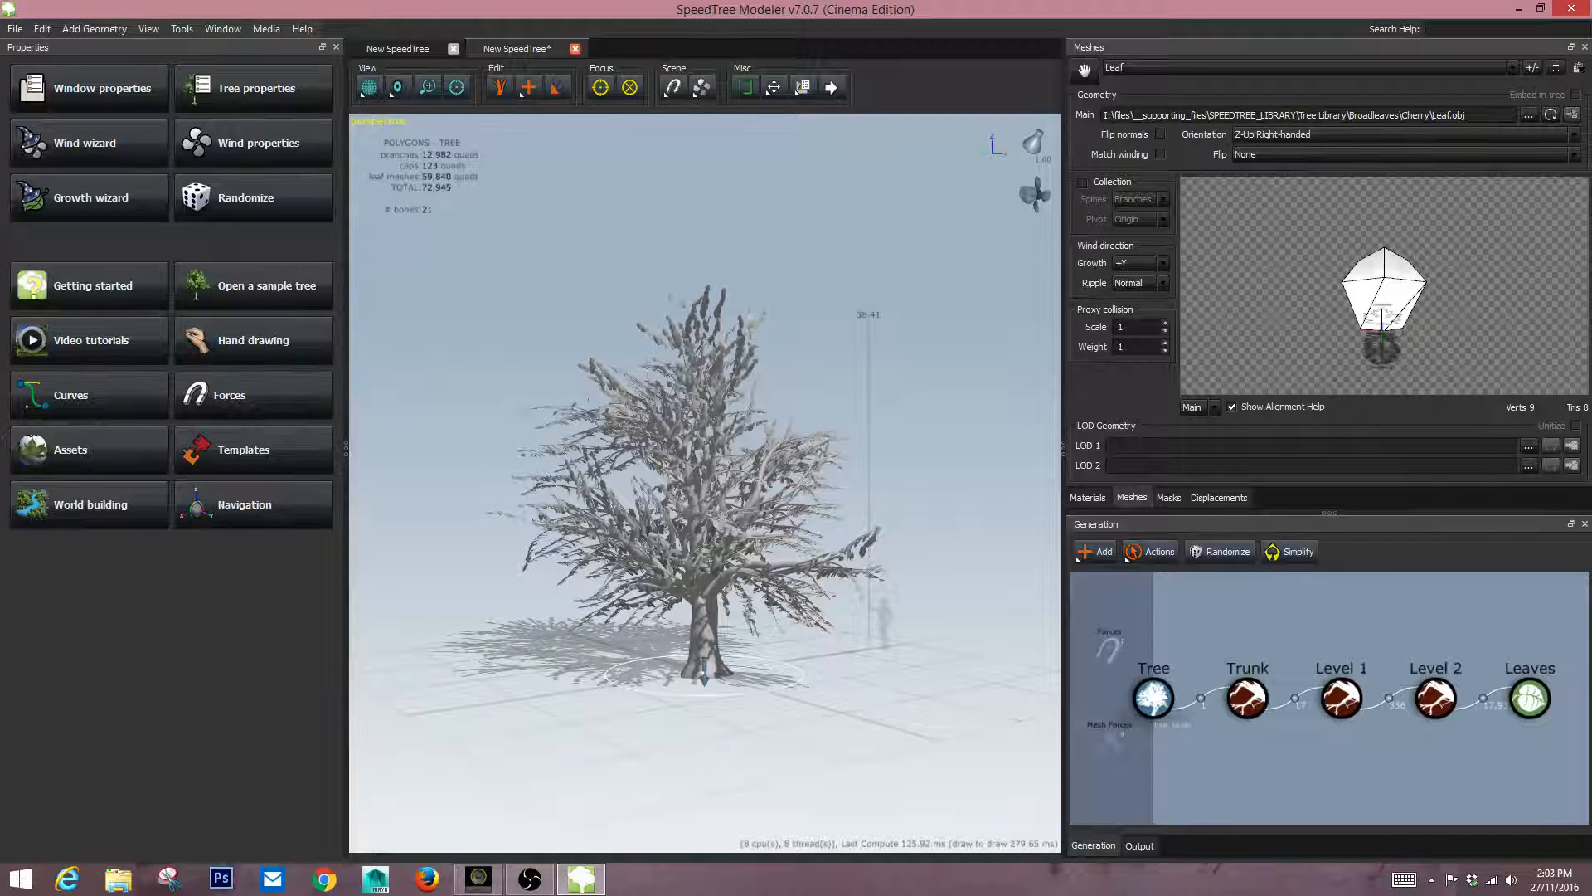
{"action": "mouse_move", "coordinate": [704, 483]}
{"action": "left_mouse_down"}
{"action": "mouse_move", "coordinate": [768, 483]}
{"action": "mouse_move", "coordinate": [597, 483]}
{"action": "mouse_move", "coordinate": [763, 483]}
{"action": "mouse_move", "coordinate": [734, 482]}
{"action": "left_mouse_up"}
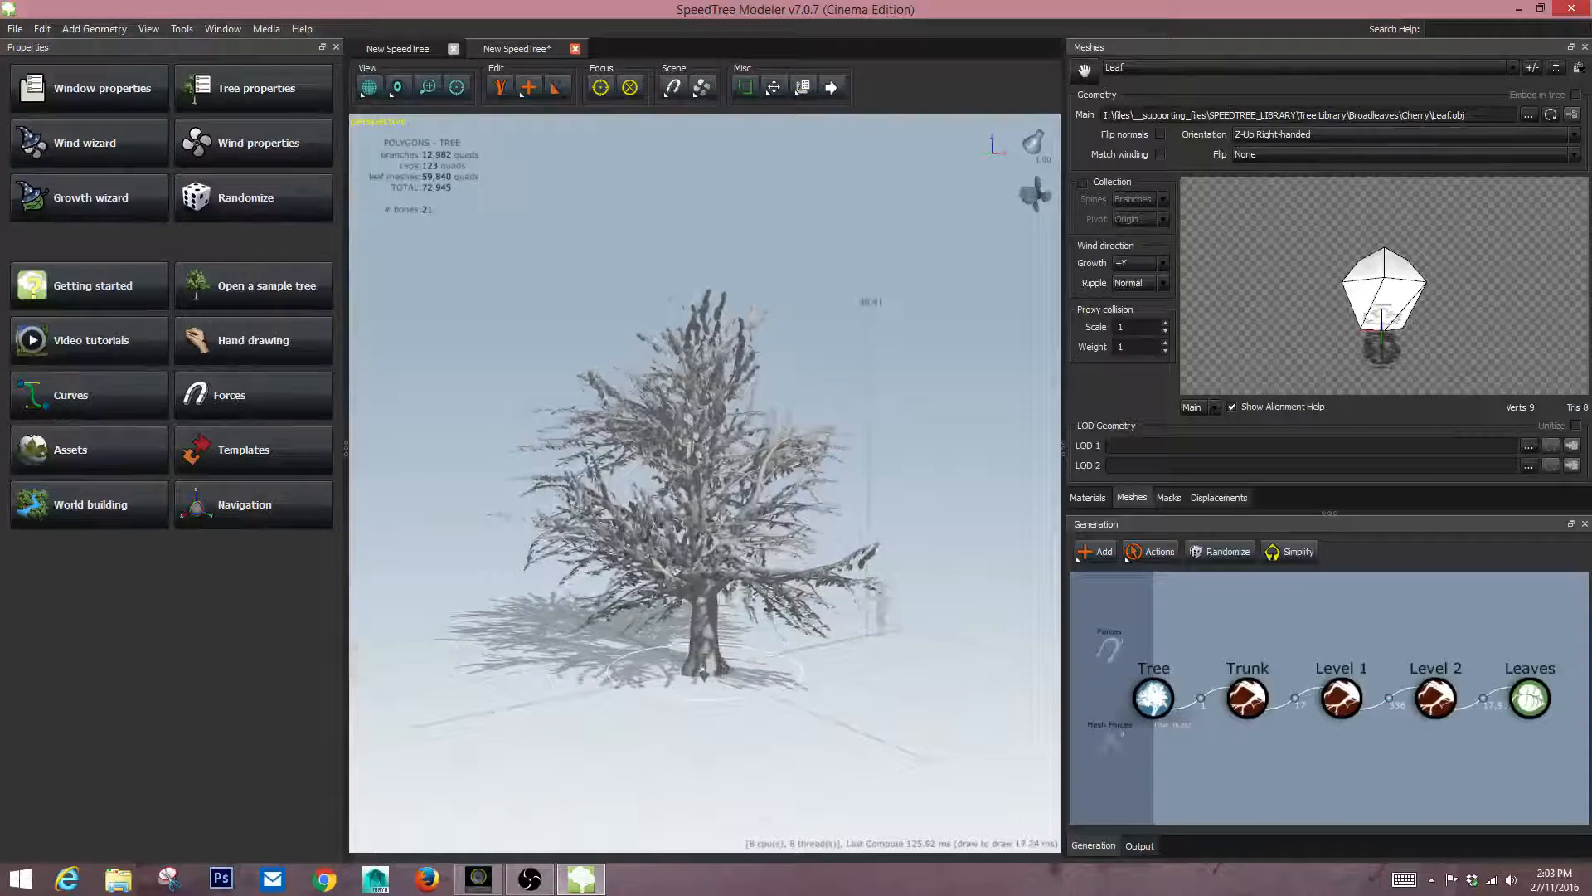
Create a new tree document and add a Standard trunk to its Tree generator.
{"action": "left_click", "coordinate": [14, 28]}
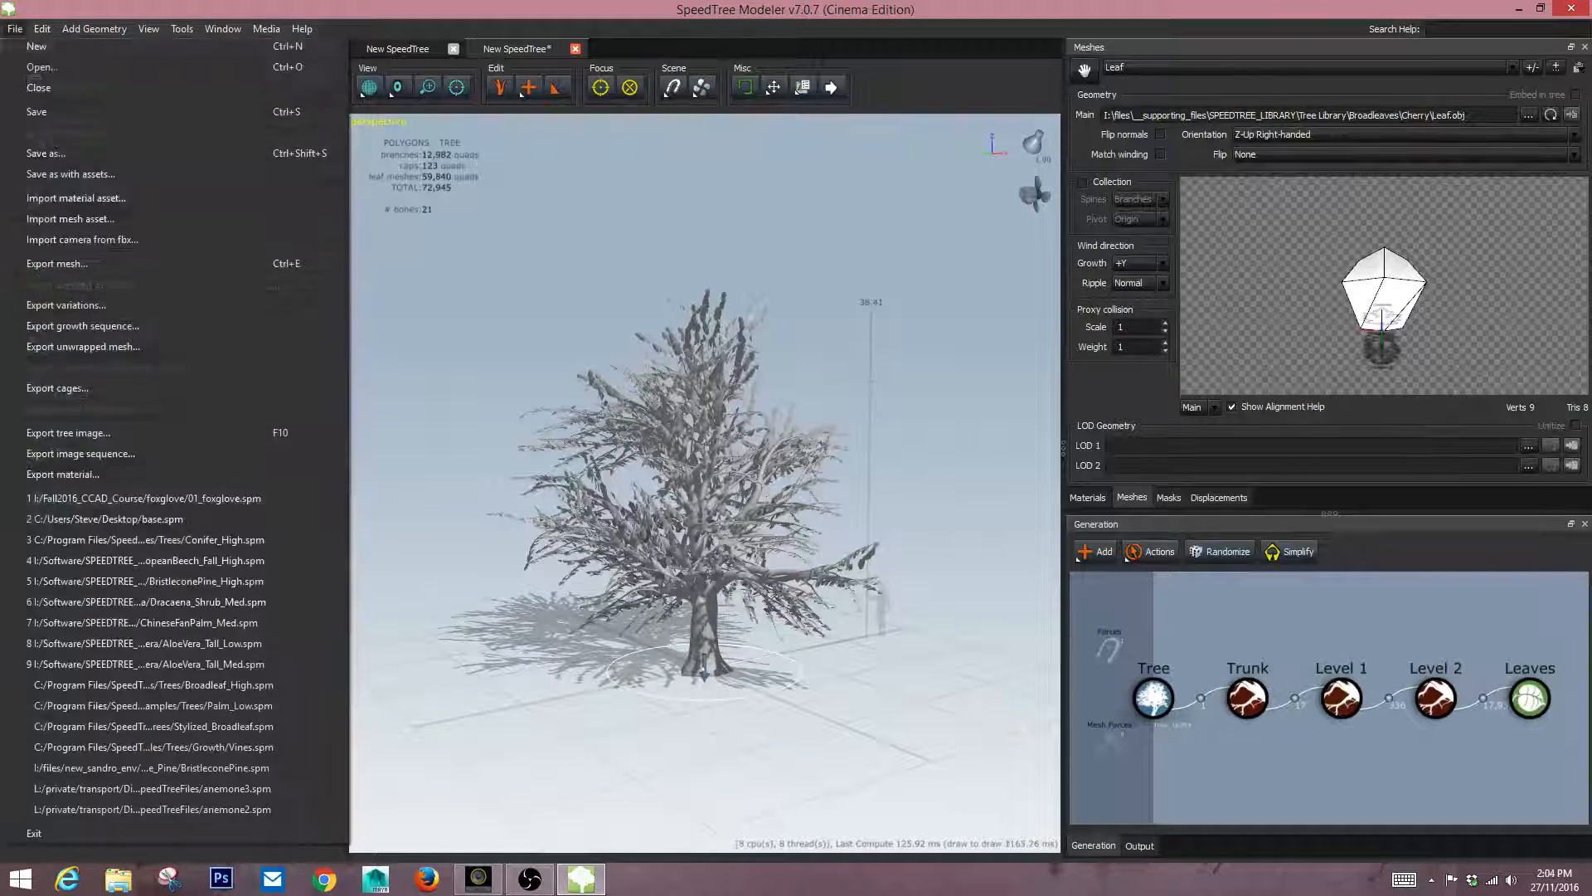
{"action": "left_click", "coordinate": [33, 46]}
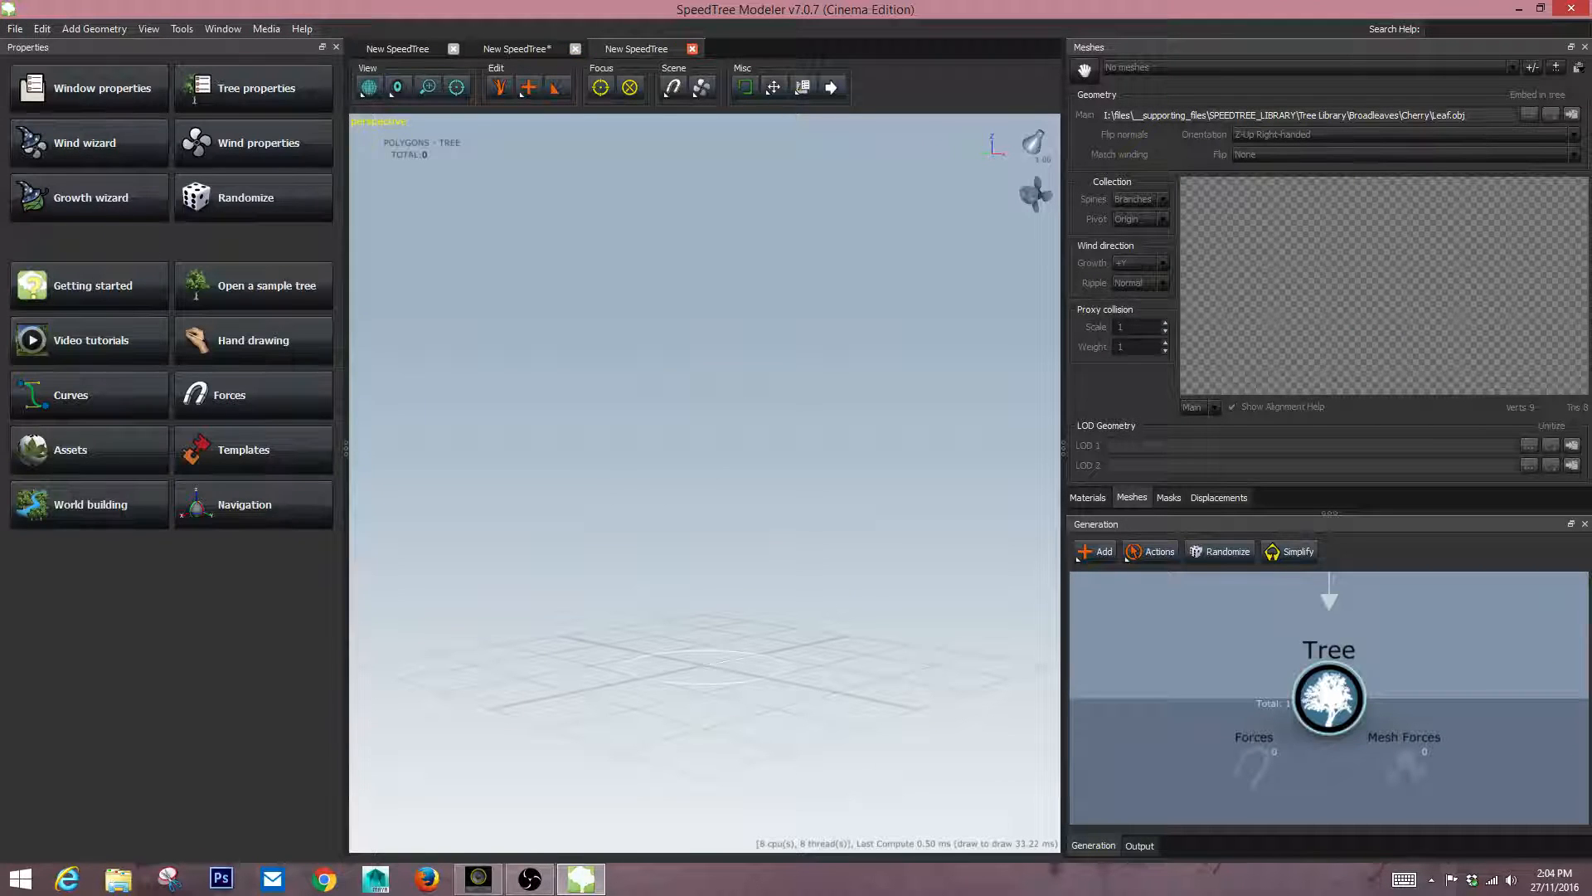
{"action": "left_click", "coordinate": [1329, 698]}
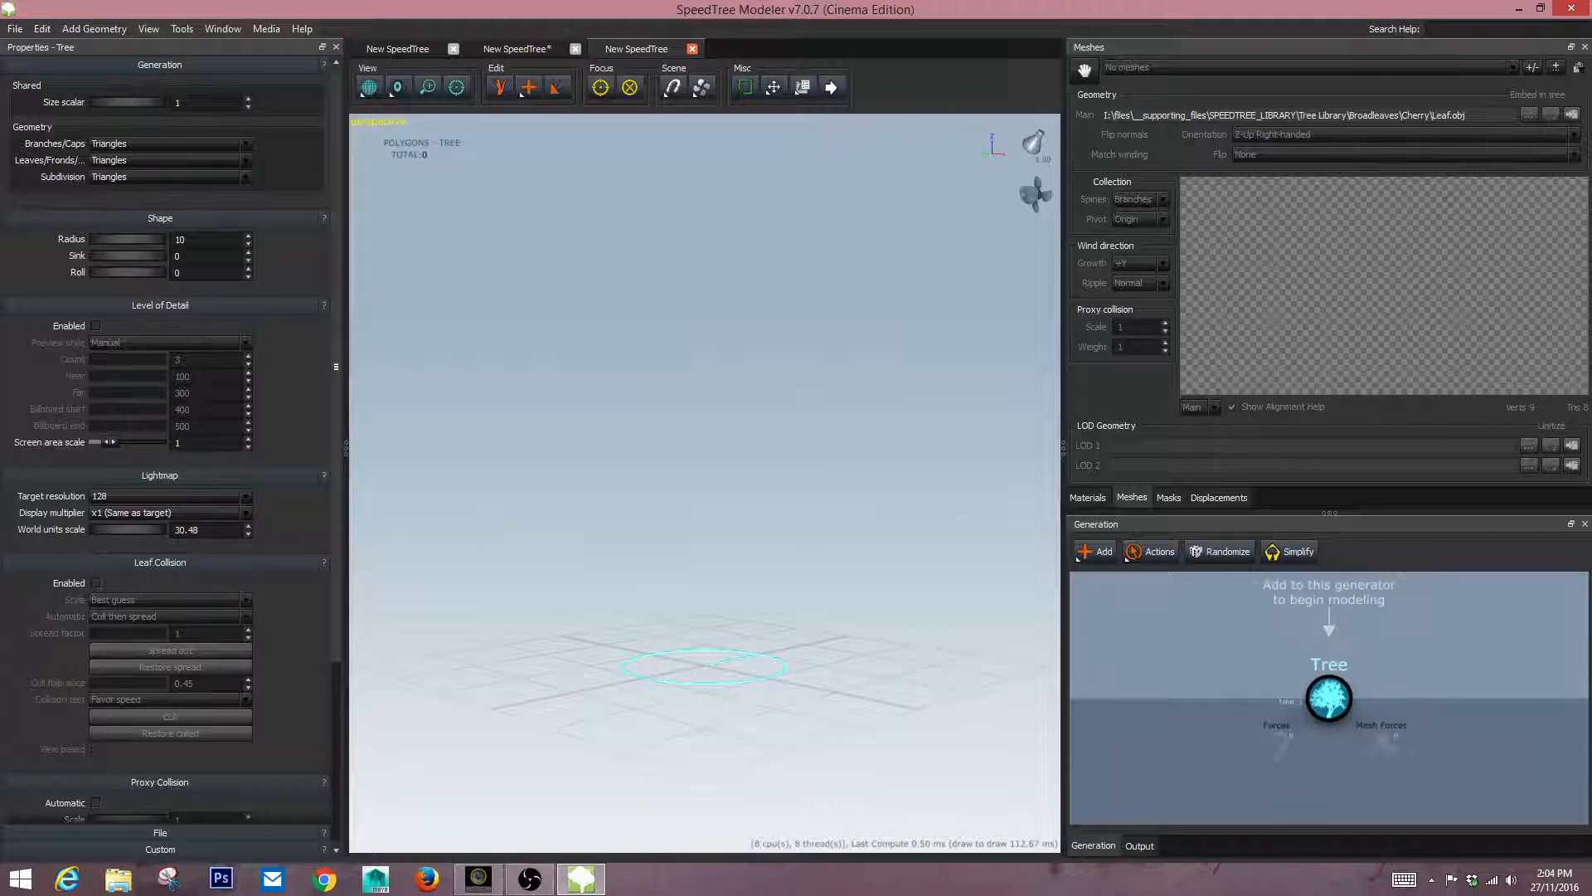
{"action": "right_click", "coordinate": [1327, 699]}
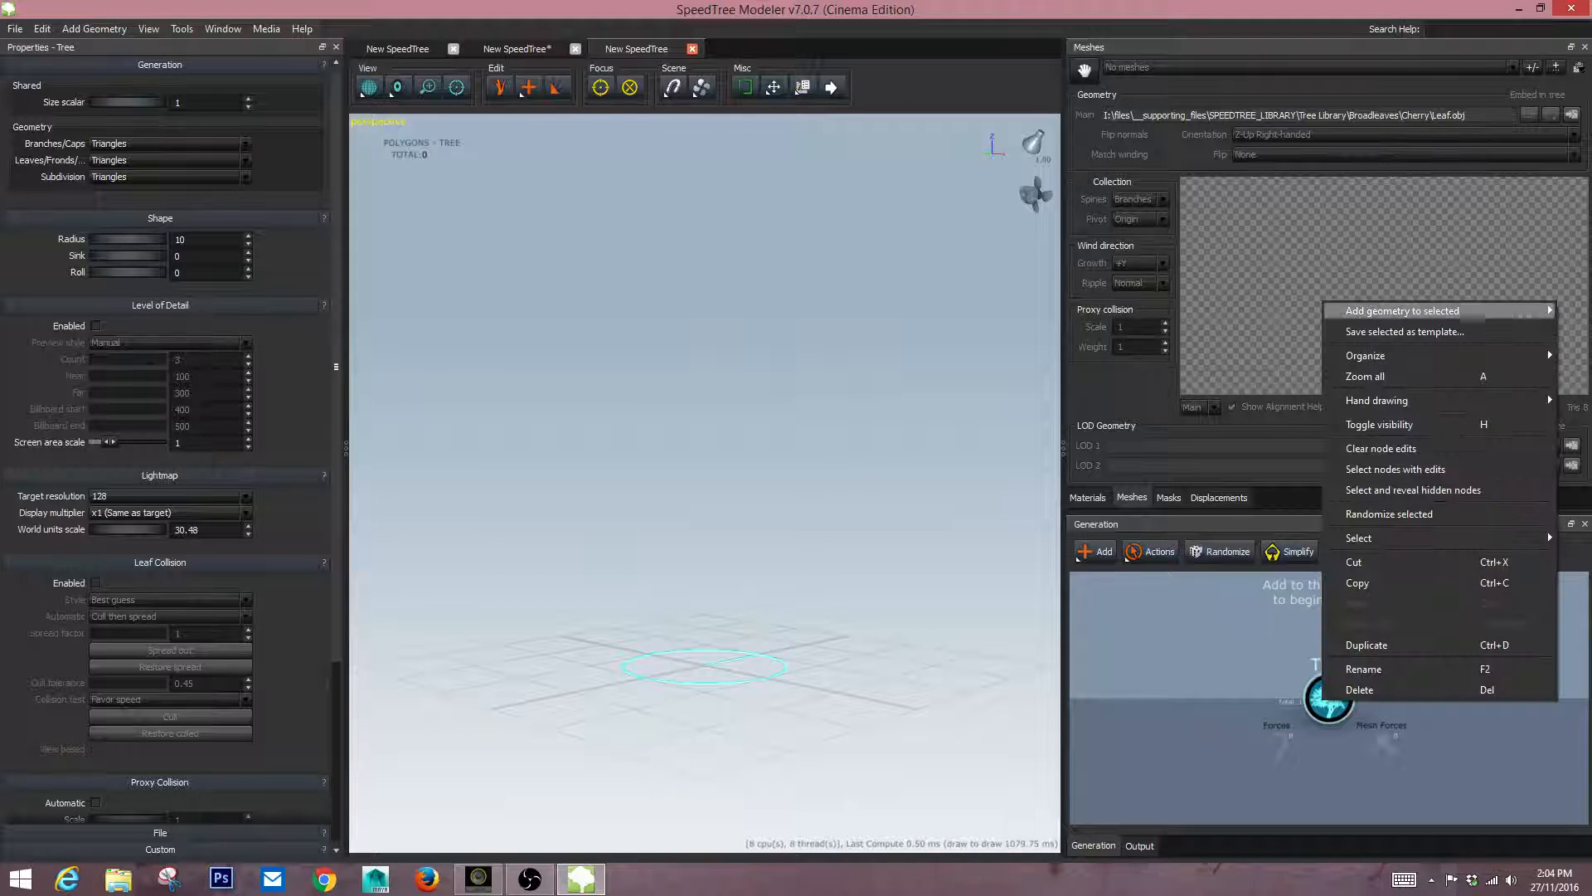
{"action": "mouse_move", "coordinate": [1410, 311]}
{"action": "mouse_move", "coordinate": [1244, 312]}
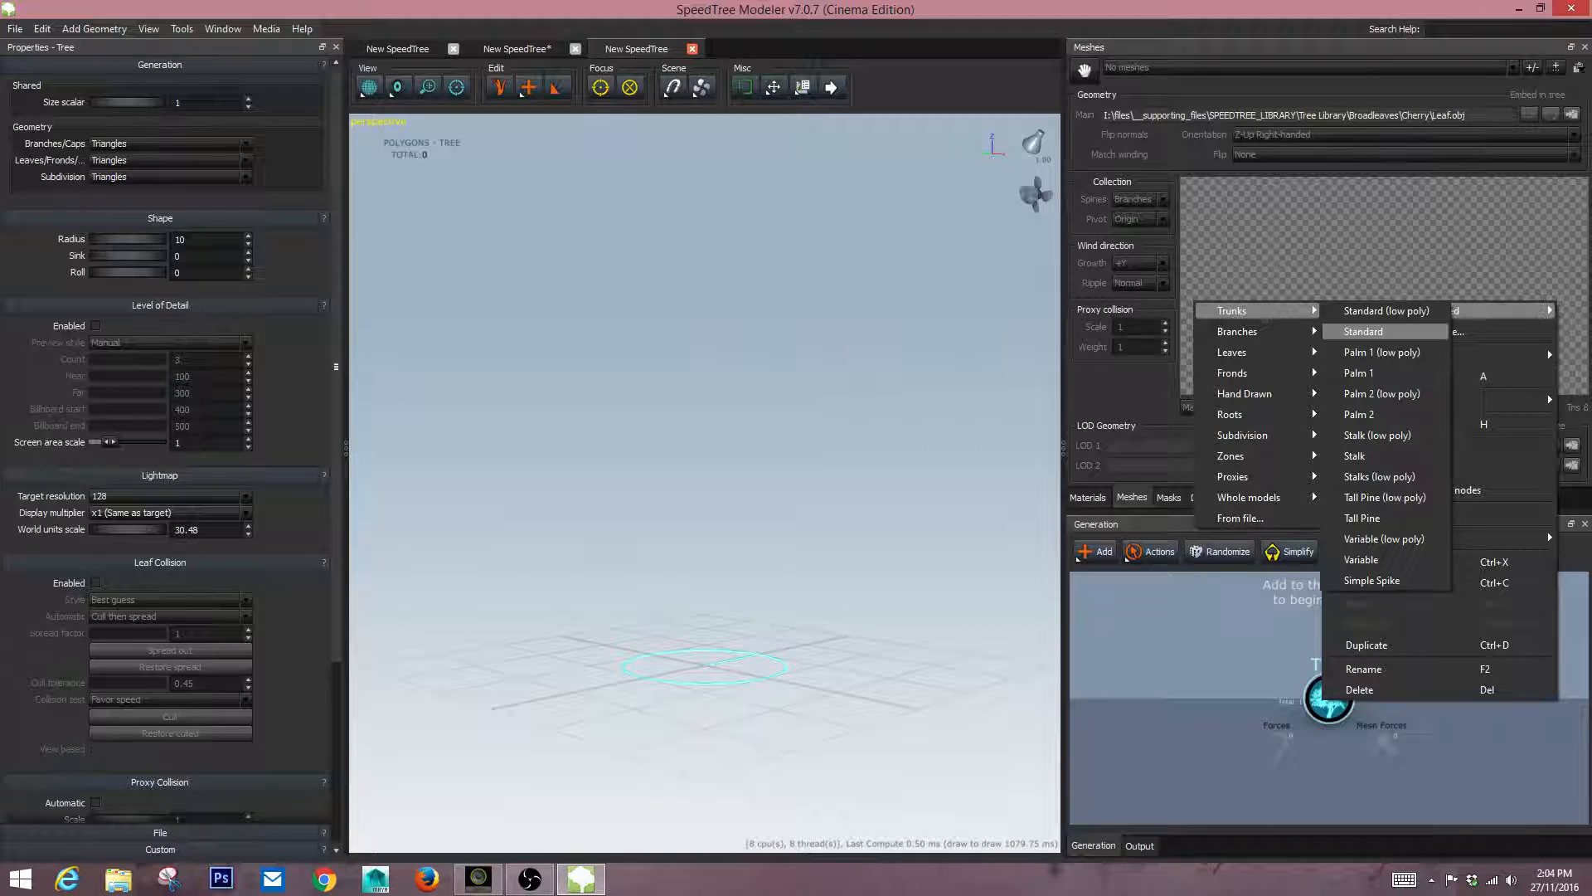
{"action": "left_click", "coordinate": [1369, 331]}
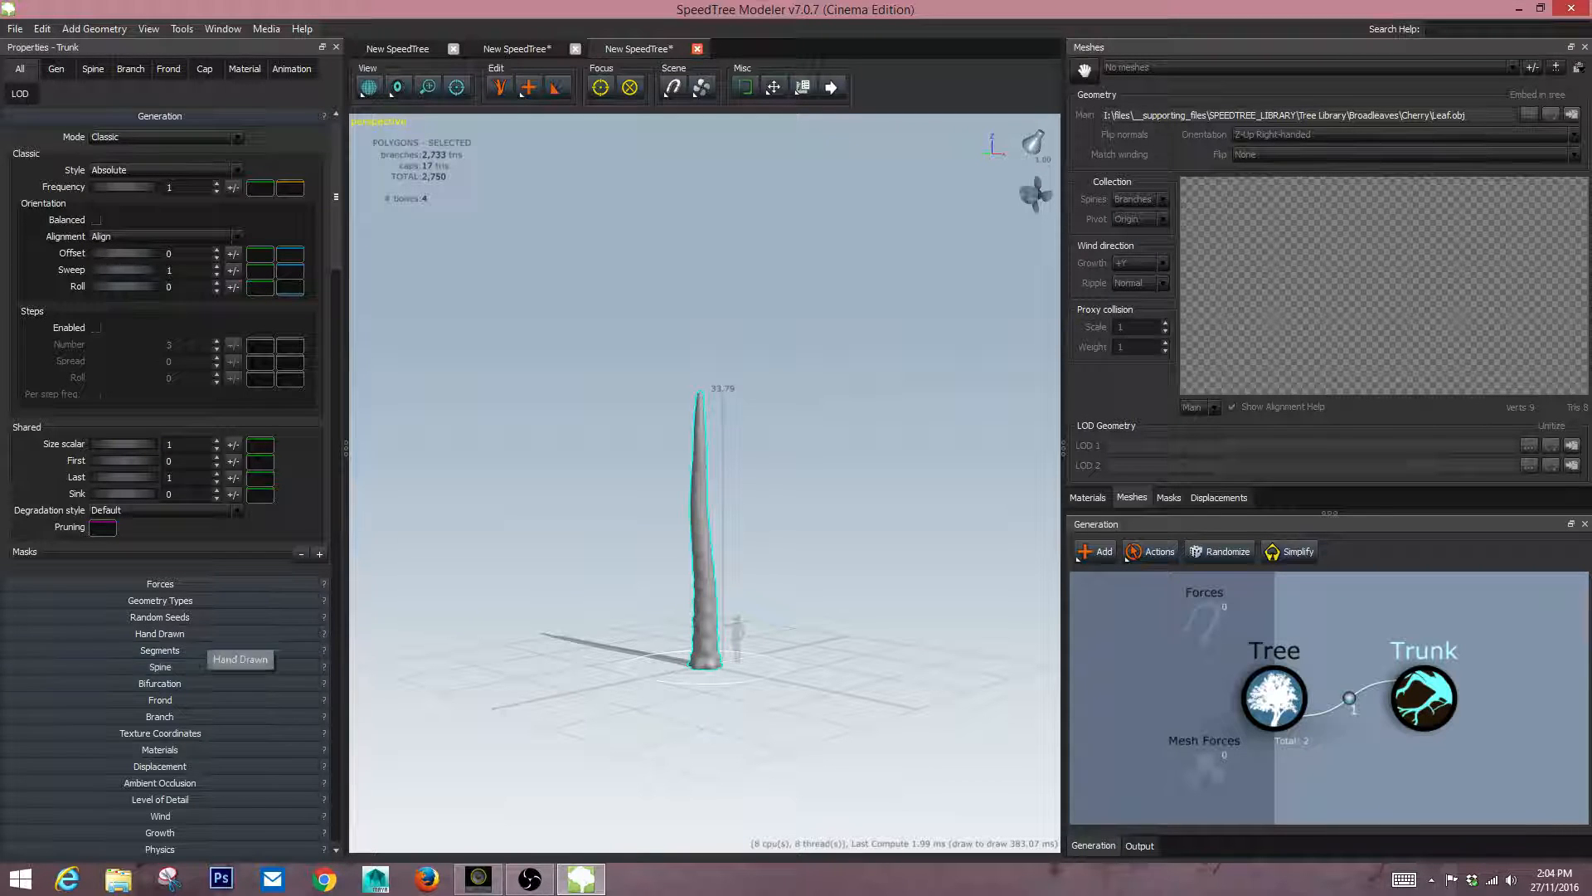
Keep the trunk's segment style at Length relative, with segment length 33.19 and spine length 28.84.
{"action": "left_click", "coordinate": [217, 668]}
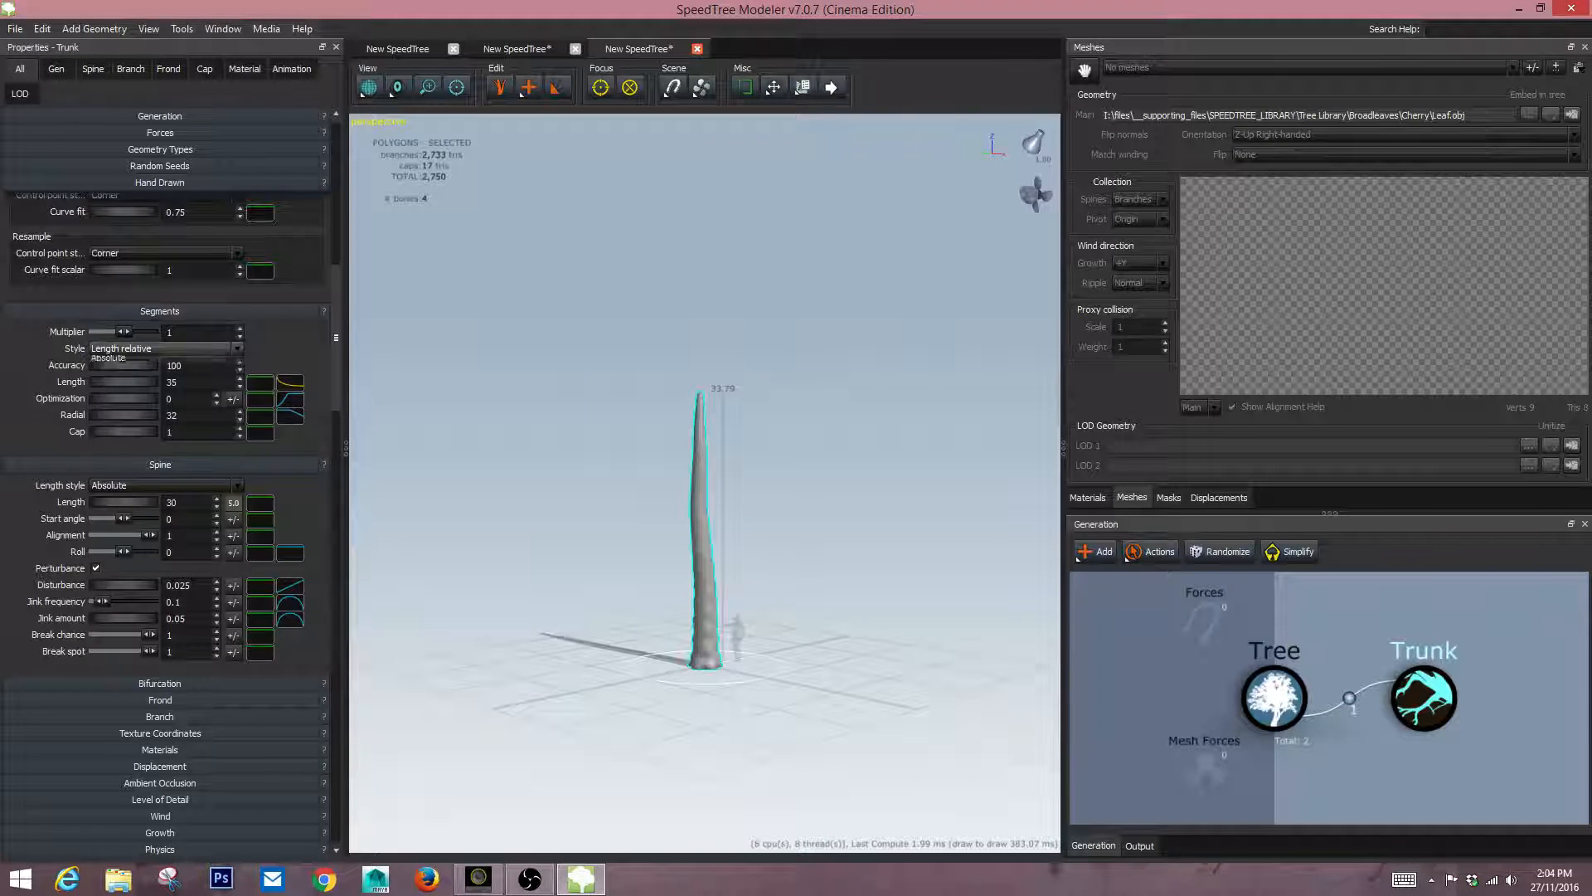
{"action": "left_click", "coordinate": [133, 349]}
{"action": "left_click", "coordinate": [120, 371]}
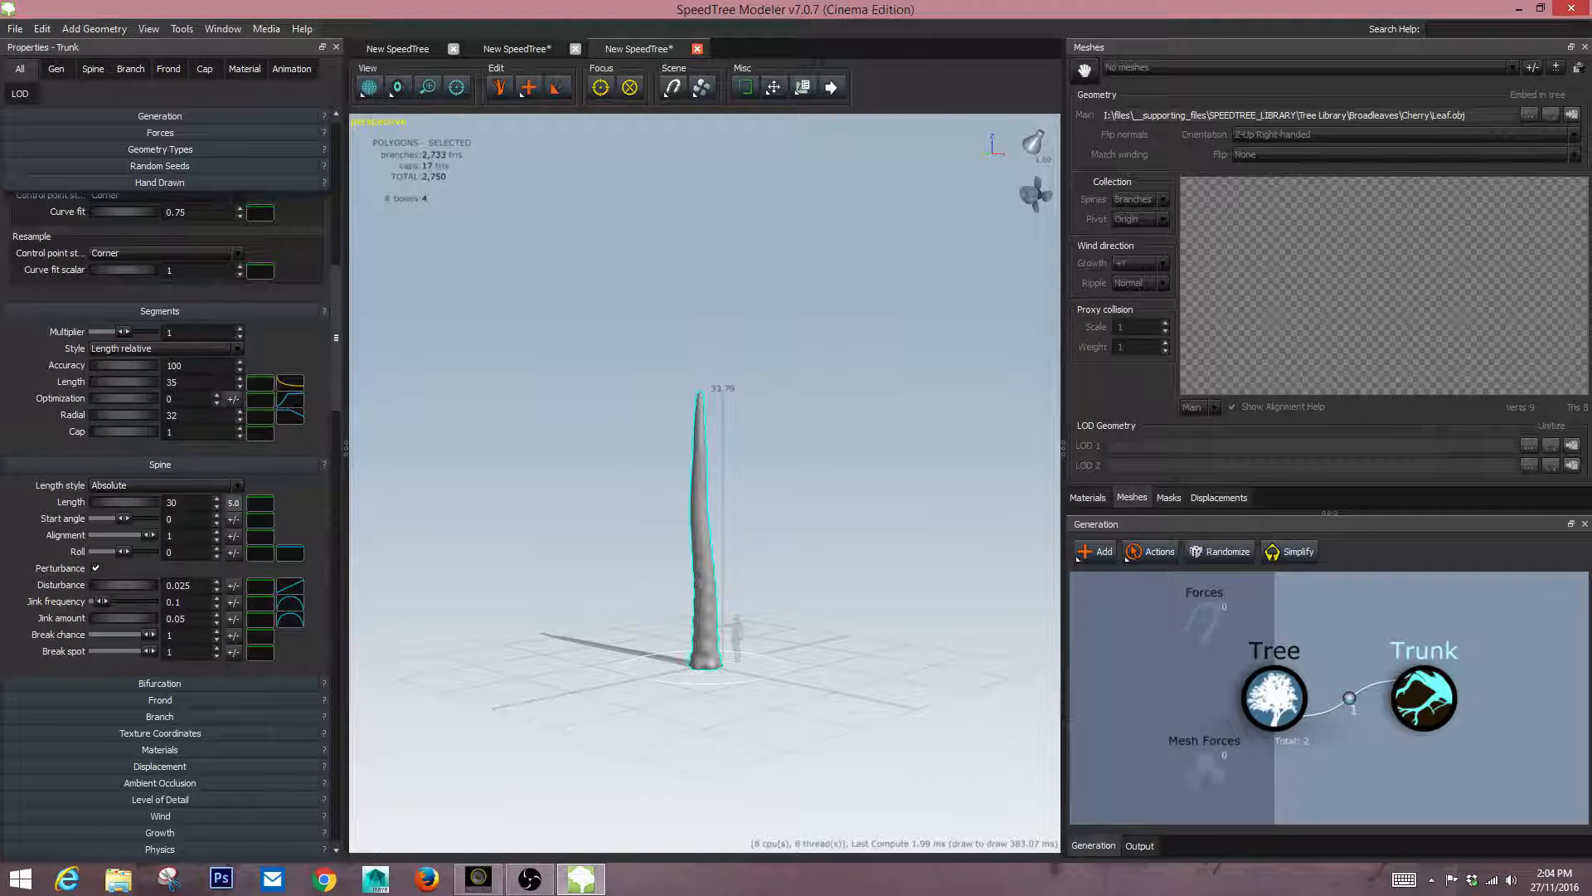
{"action": "left_click_drag", "start_coordinate": [122, 382], "coordinate": [120, 381]}
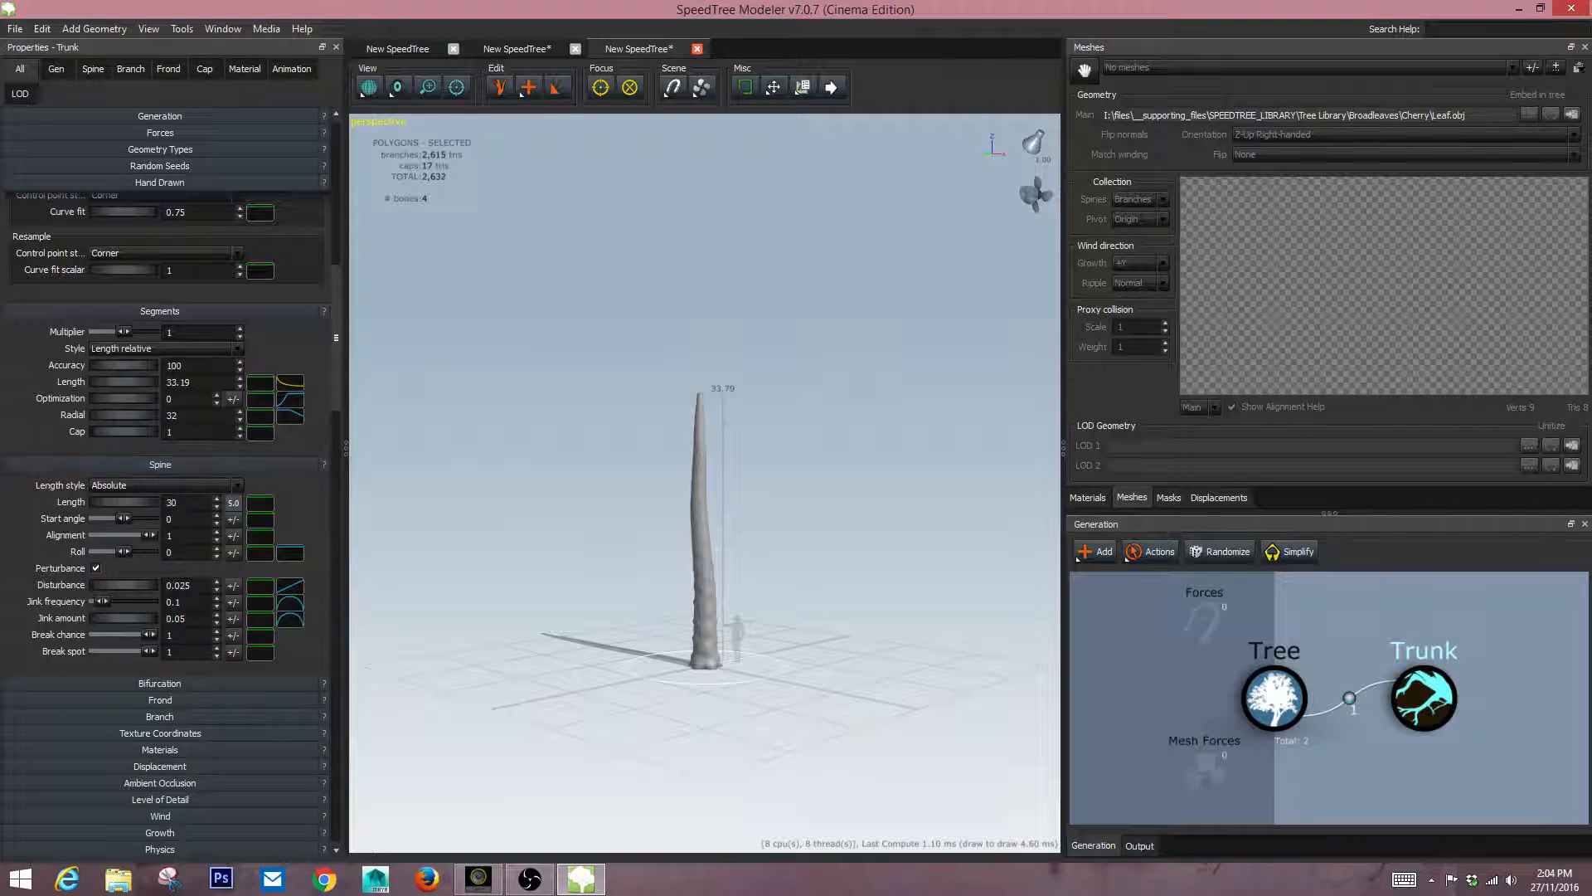
{"action": "left_click_drag", "start_coordinate": [123, 502], "coordinate": [111, 501]}
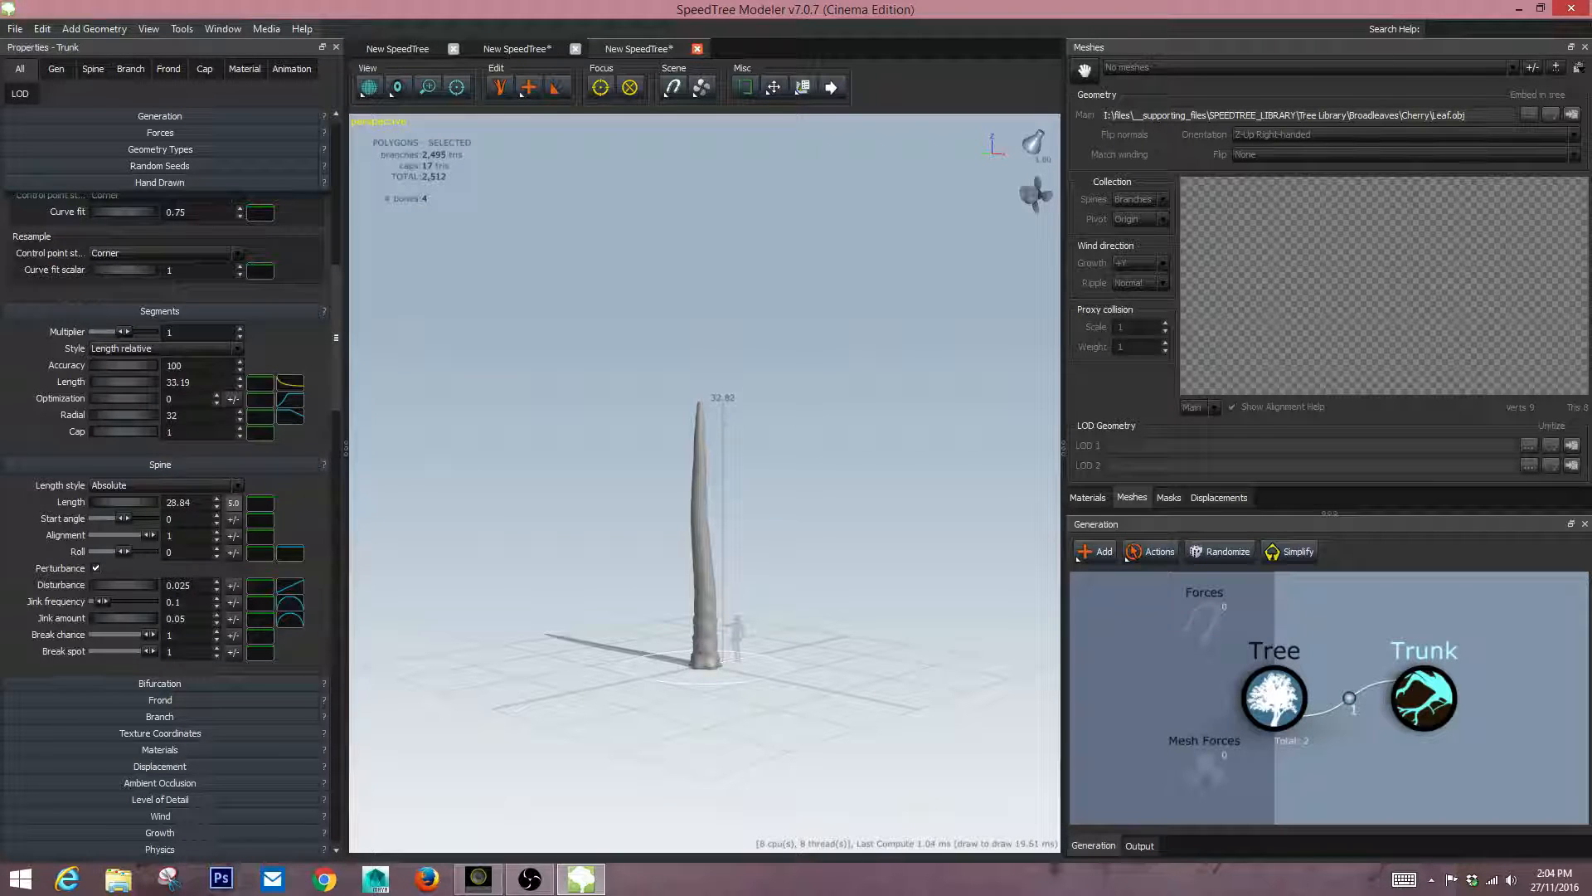
Set the trunk's spine length to 1 and check the shortened trunk up close.
{"action": "key", "text": "Return"}
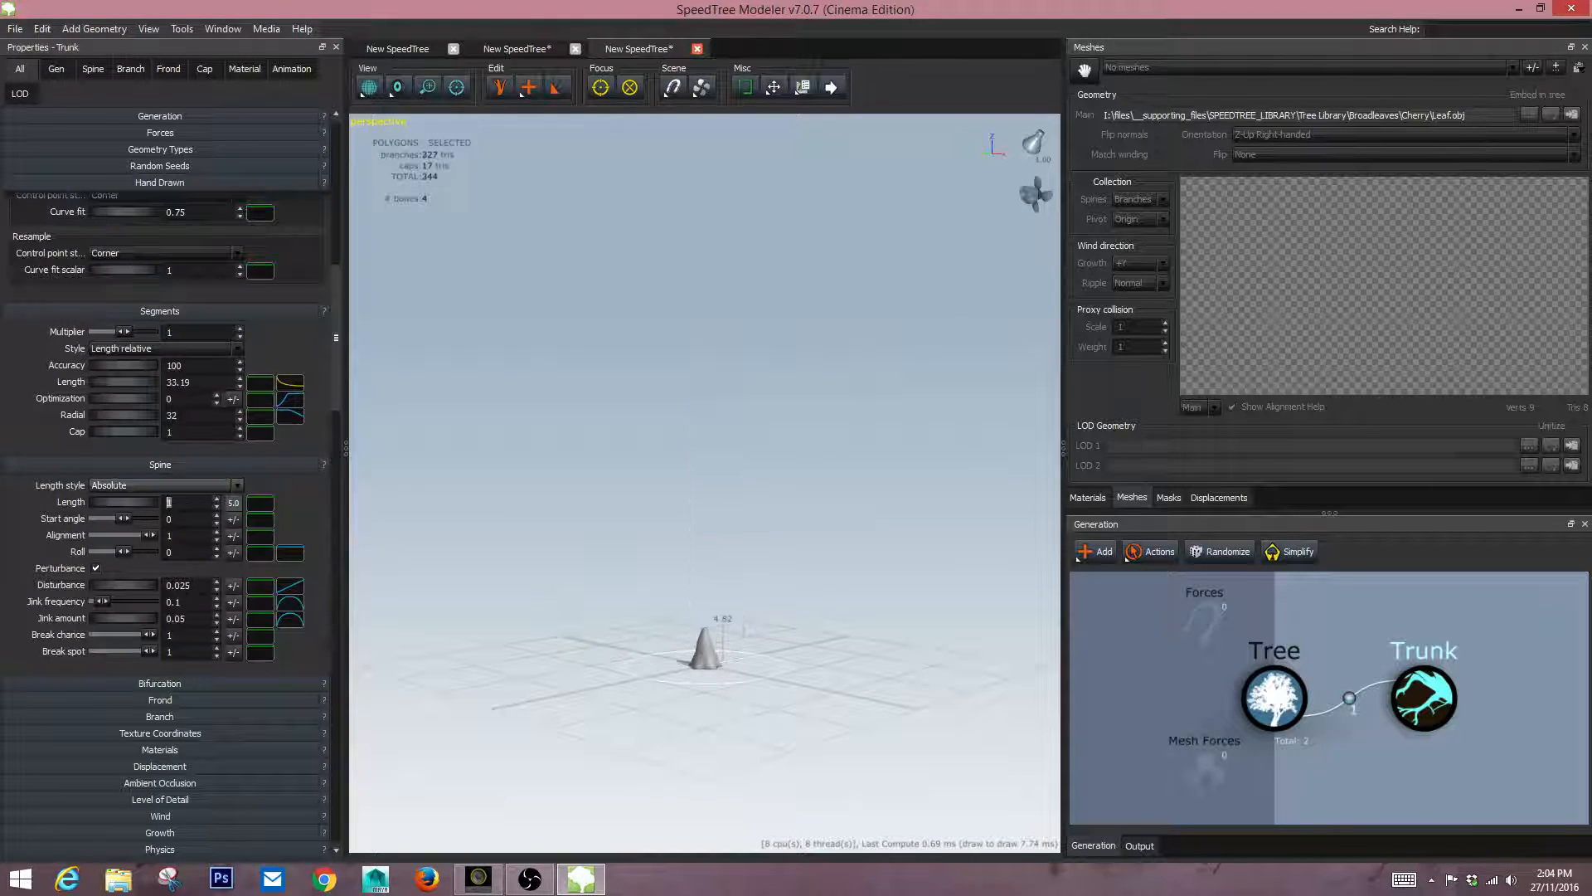
{"action": "left_click_drag", "start_coordinate": [705, 481], "coordinate": [687, 423]}
{"action": "scroll", "coordinate": [704, 483], "scroll_direction": "up", "scroll_amount": 5}
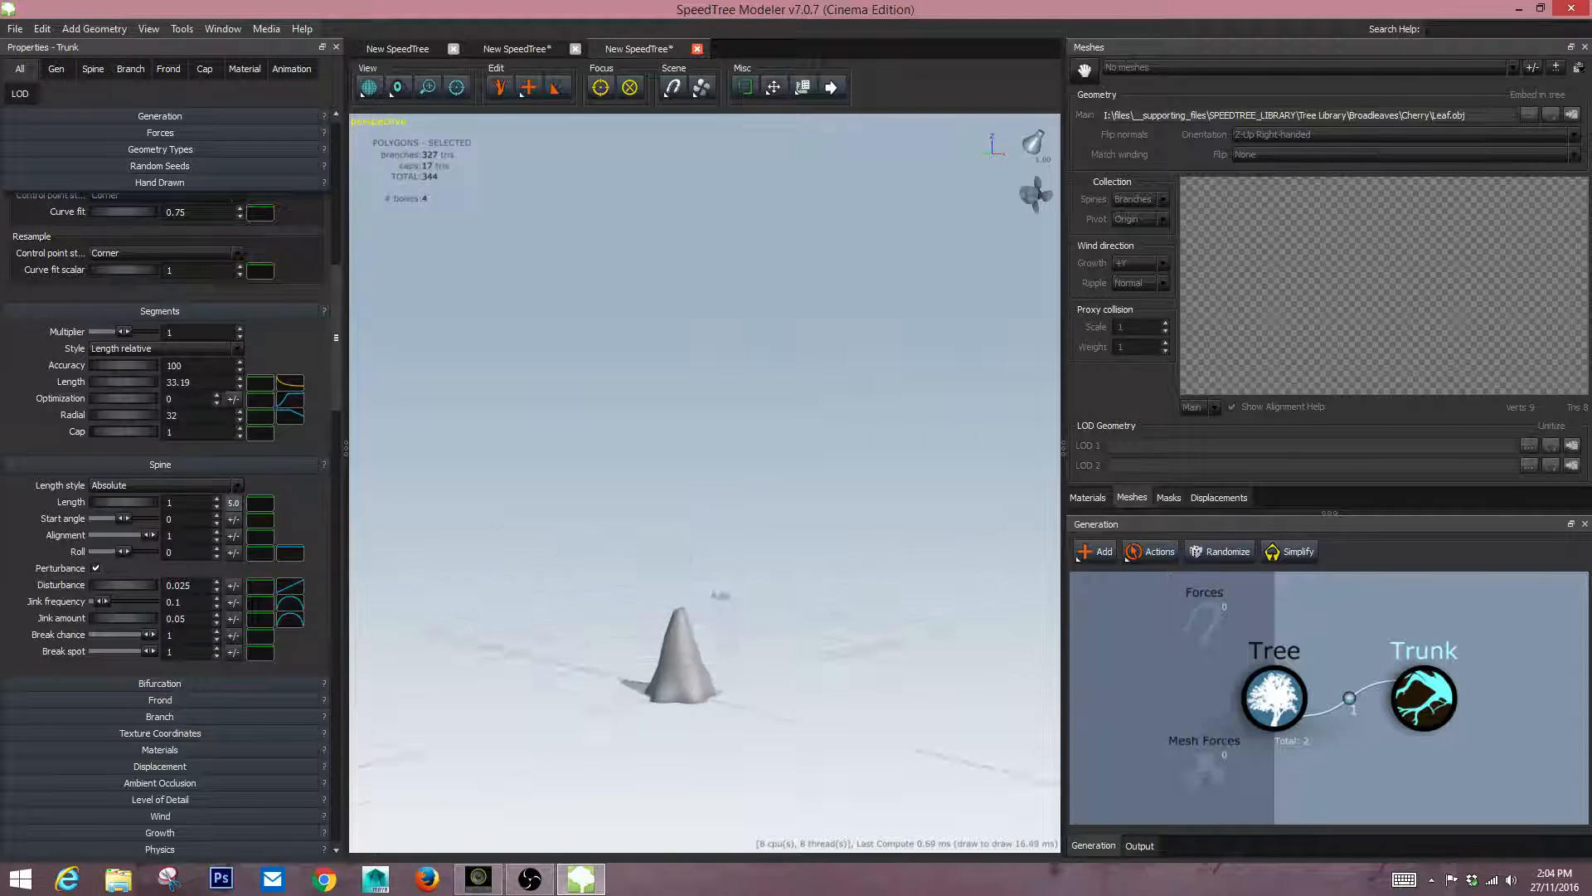
{"action": "middle_click_drag", "start_coordinate": [668, 697], "coordinate": [729, 580]}
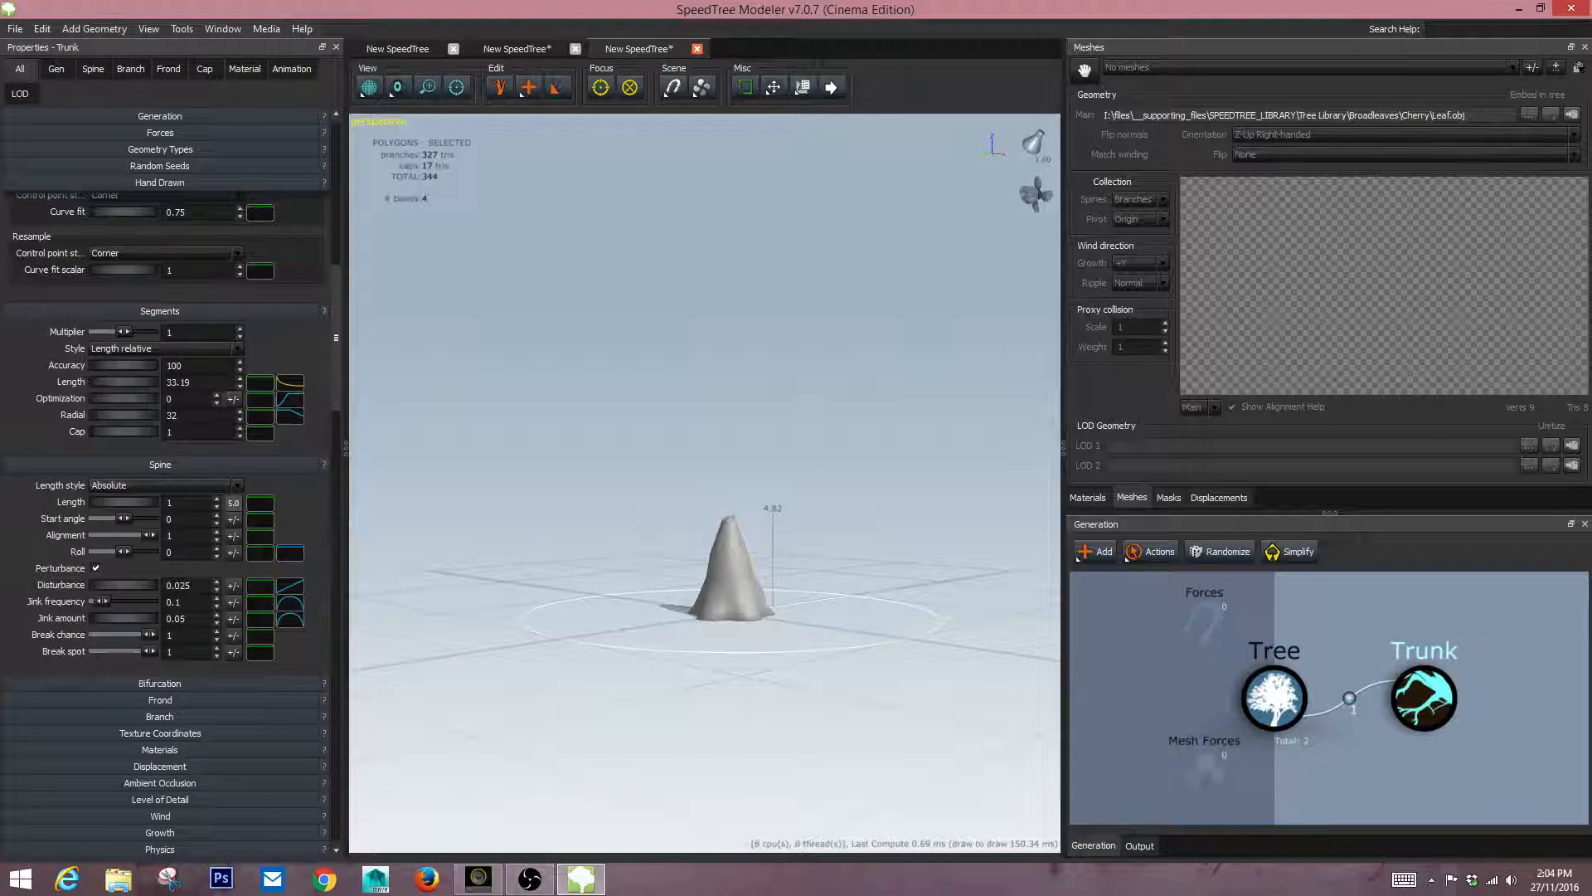
Reduce the trunk's branch radius to 0.68 and its spine length to 0.
{"action": "left_click", "coordinate": [160, 717]}
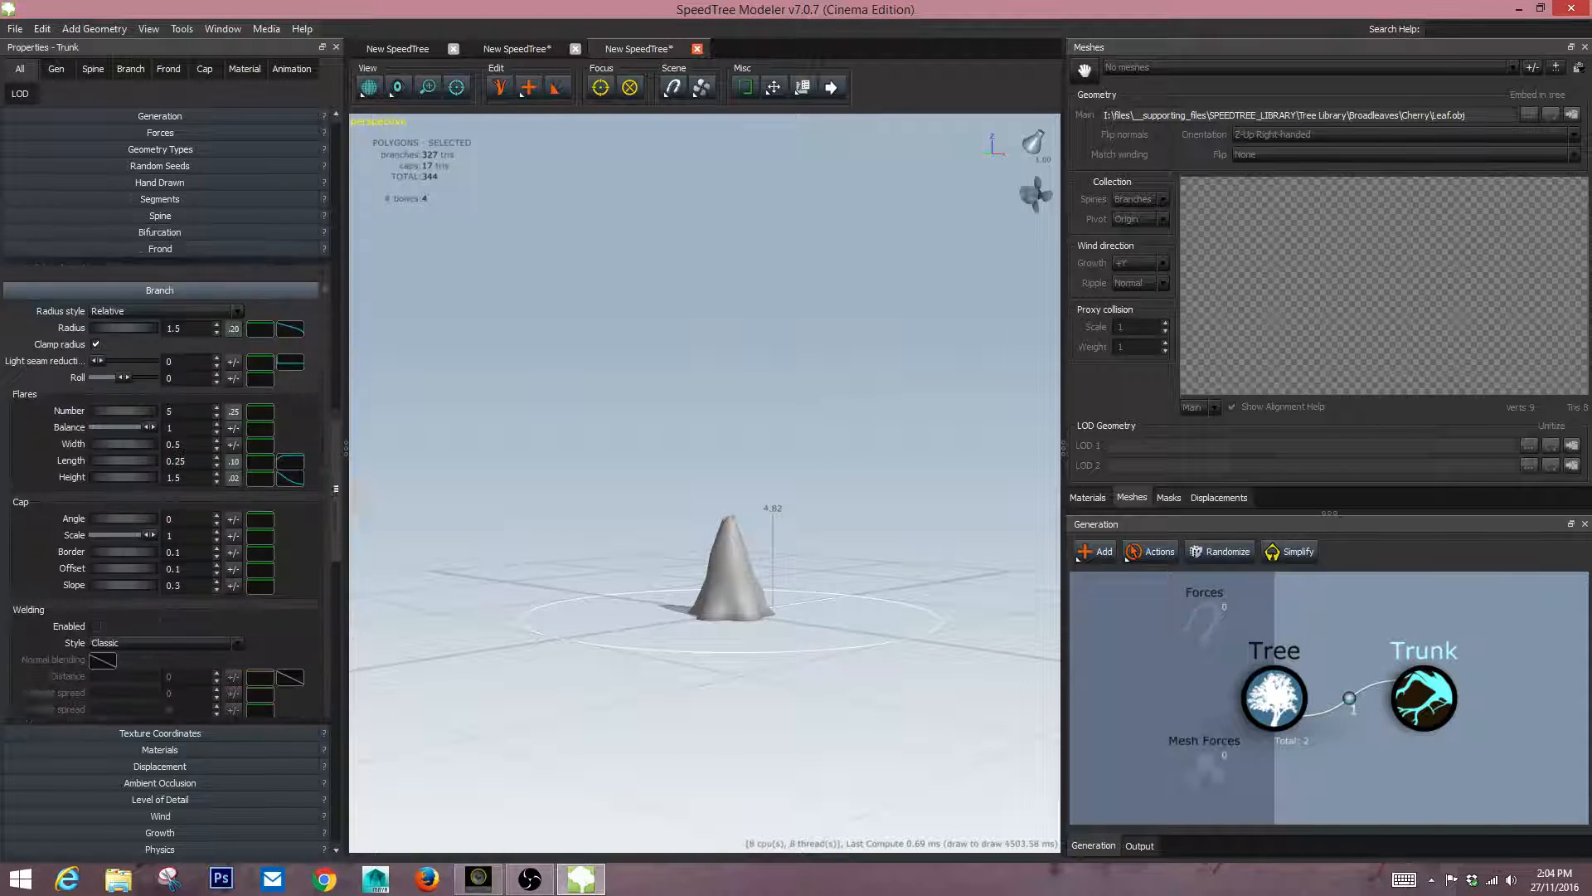
{"action": "left_click_drag", "start_coordinate": [124, 302], "coordinate": [90, 303]}
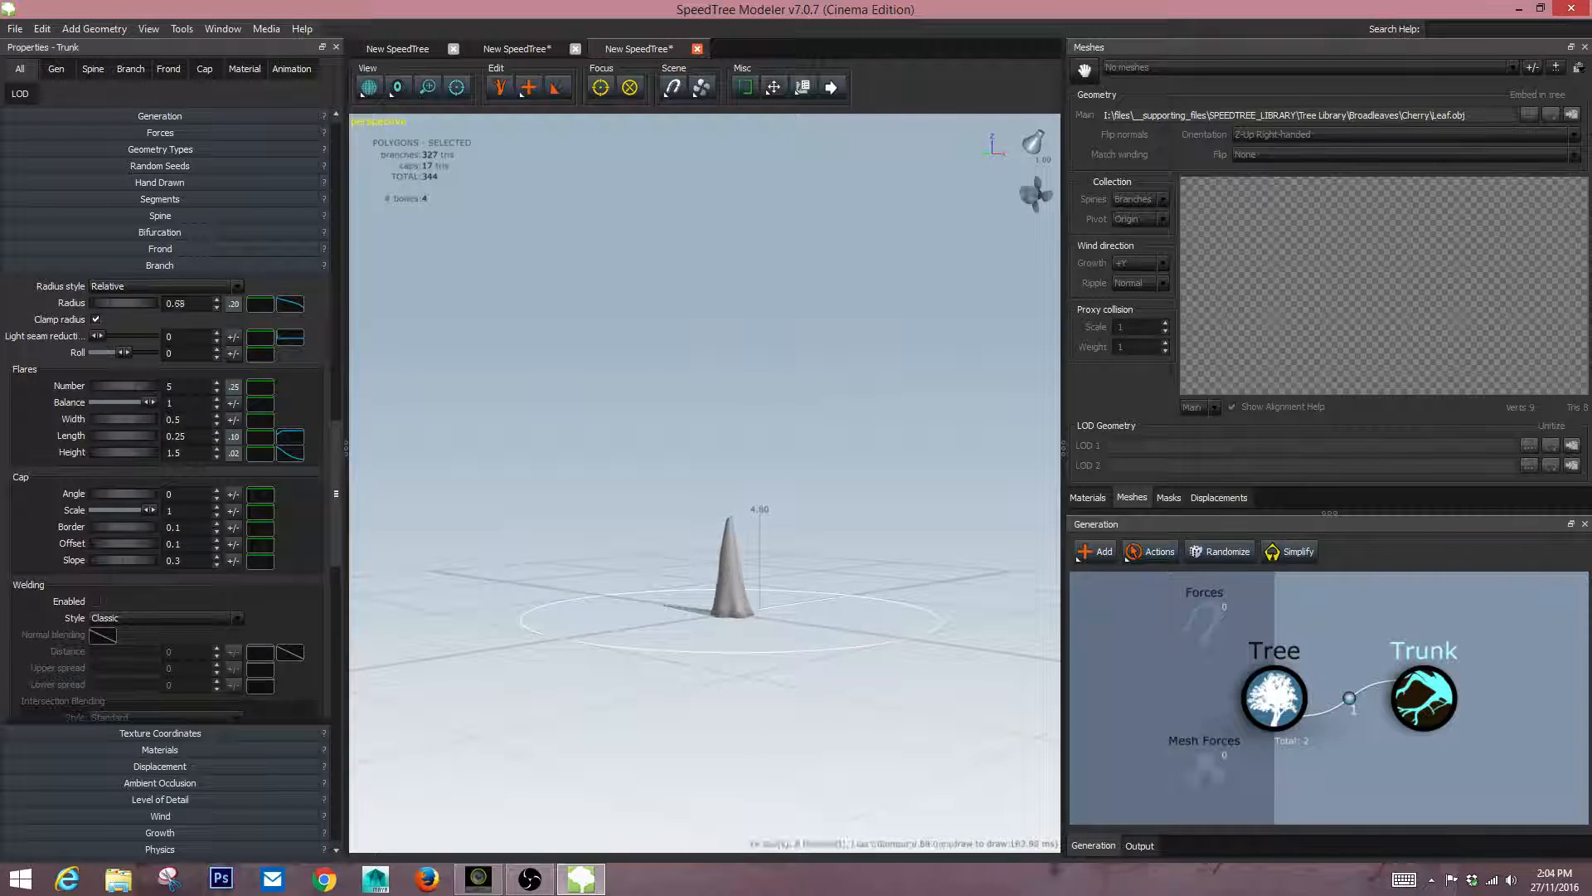
{"action": "left_click", "coordinate": [159, 215]}
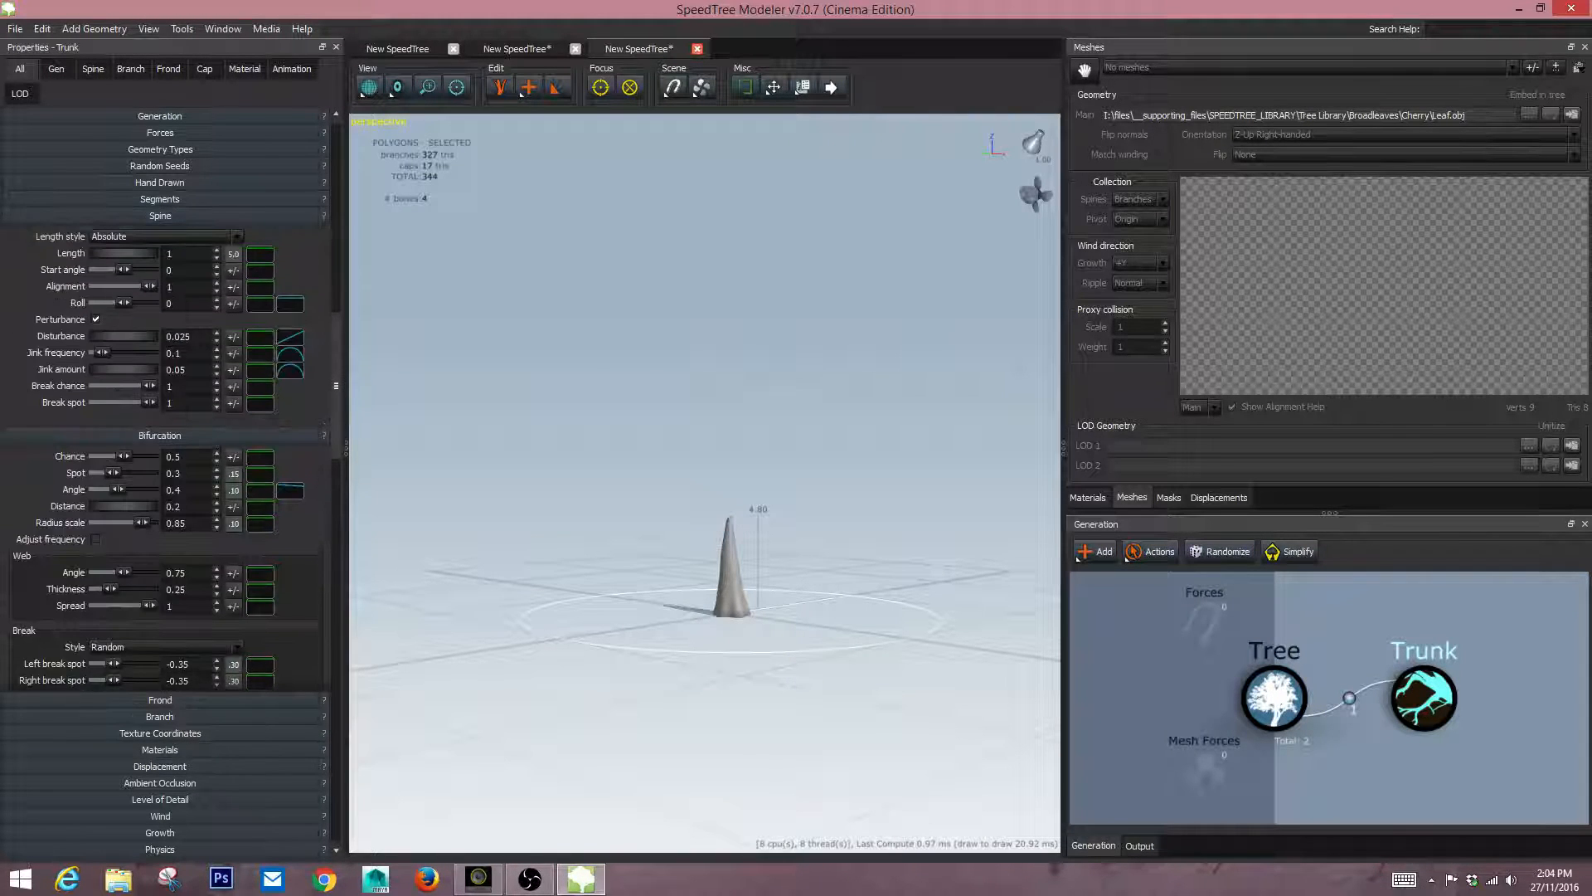
{"action": "left_click_drag", "start_coordinate": [123, 253], "coordinate": [90, 253]}
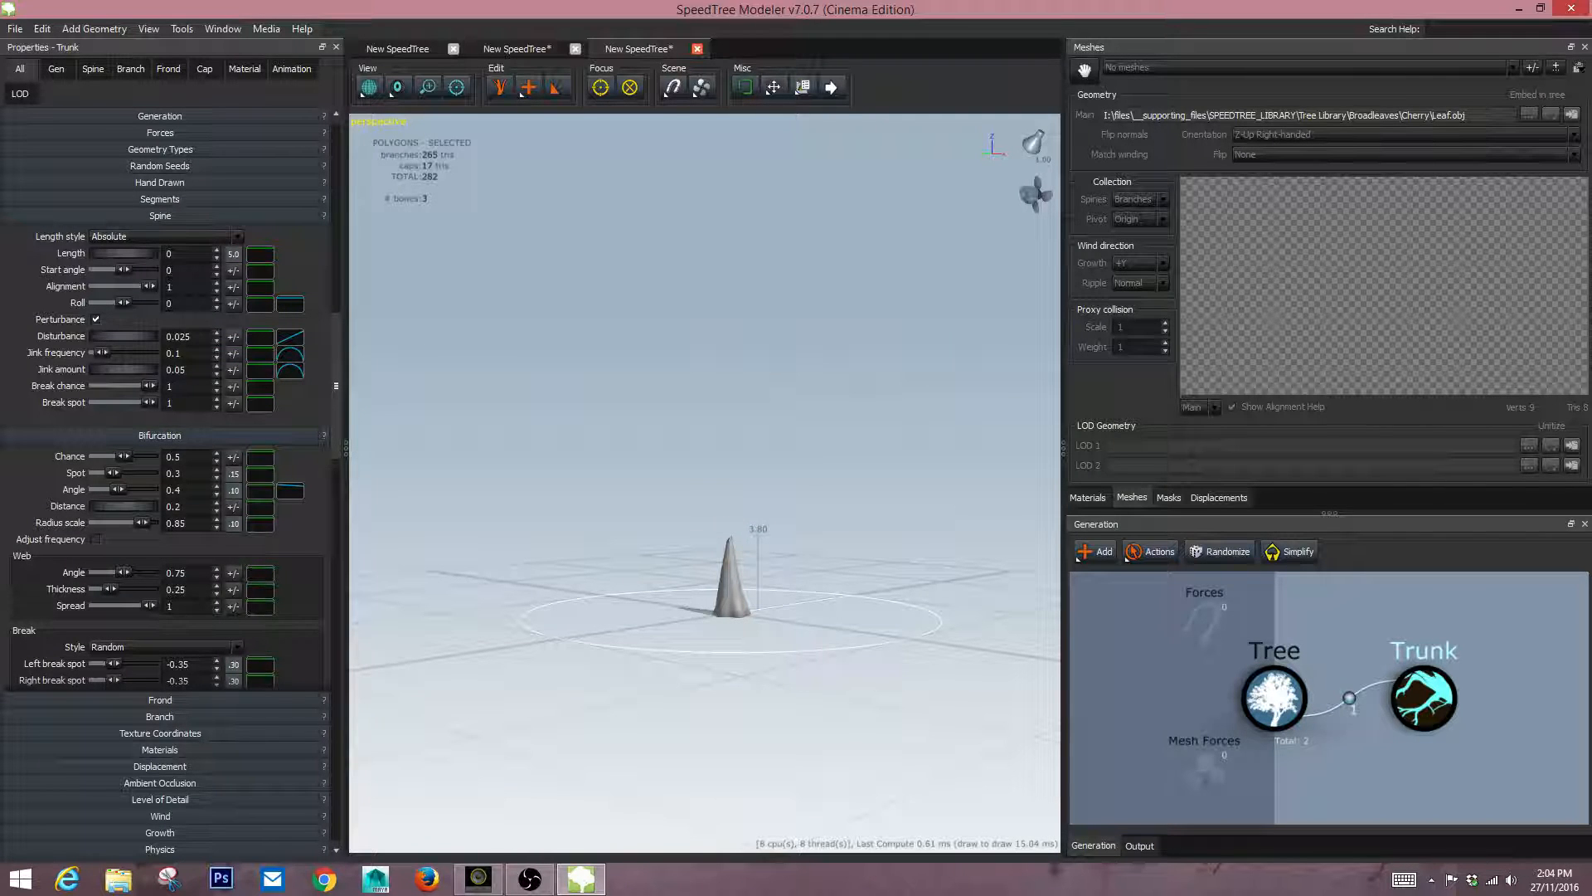
{"action": "left_click_drag", "start_coordinate": [705, 448], "coordinate": [647, 506]}
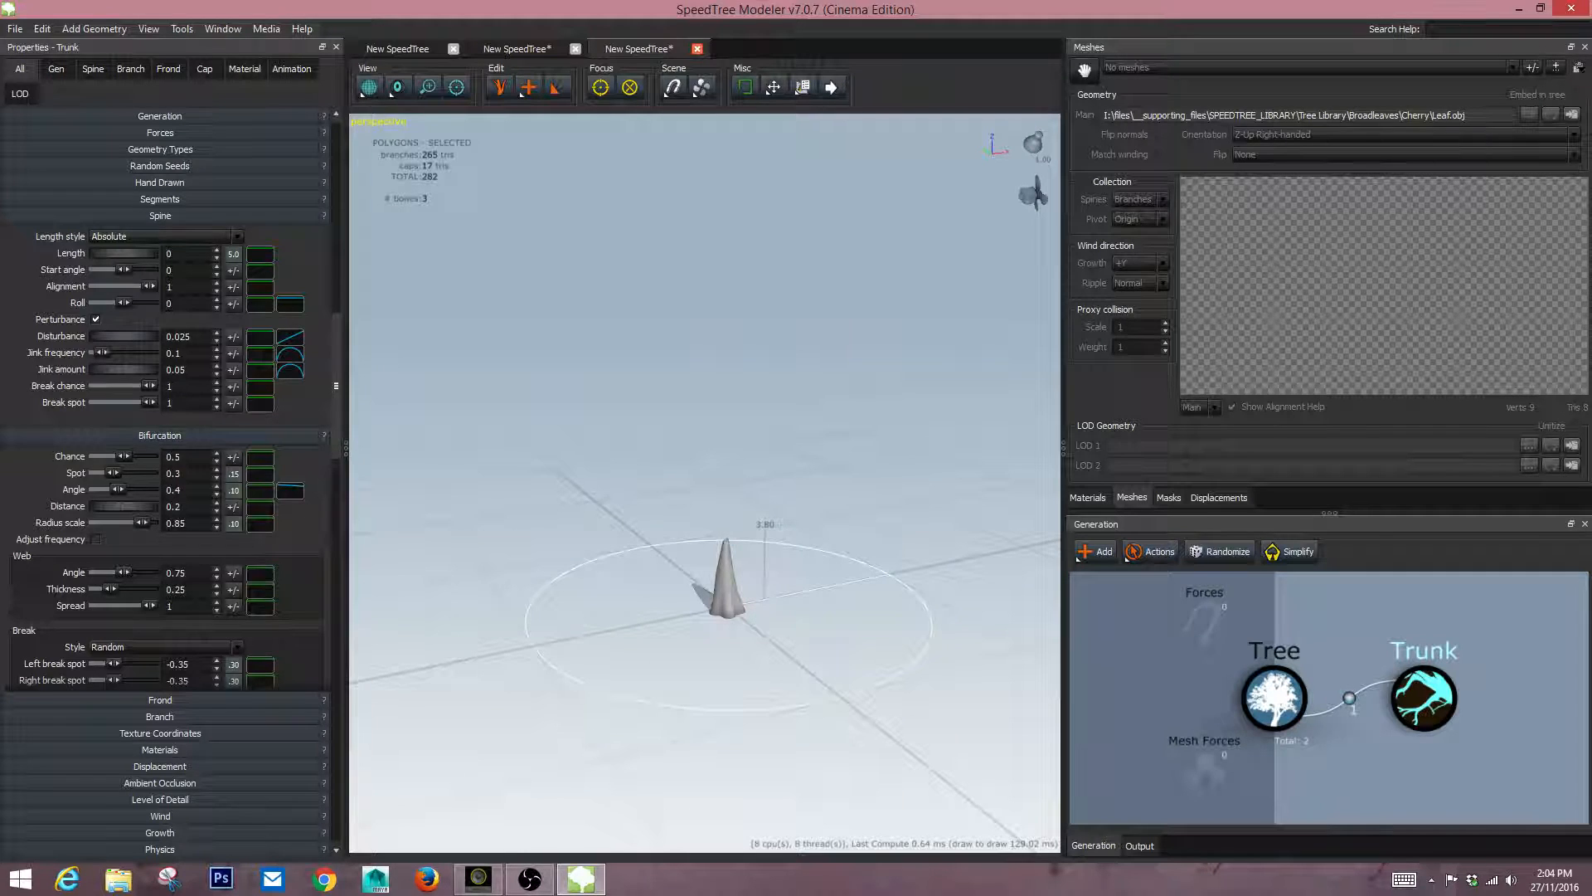
Add Standard branches to the Trunk generator.
{"action": "right_click", "coordinate": [1423, 702]}
{"action": "mouse_move", "coordinate": [1435, 314]}
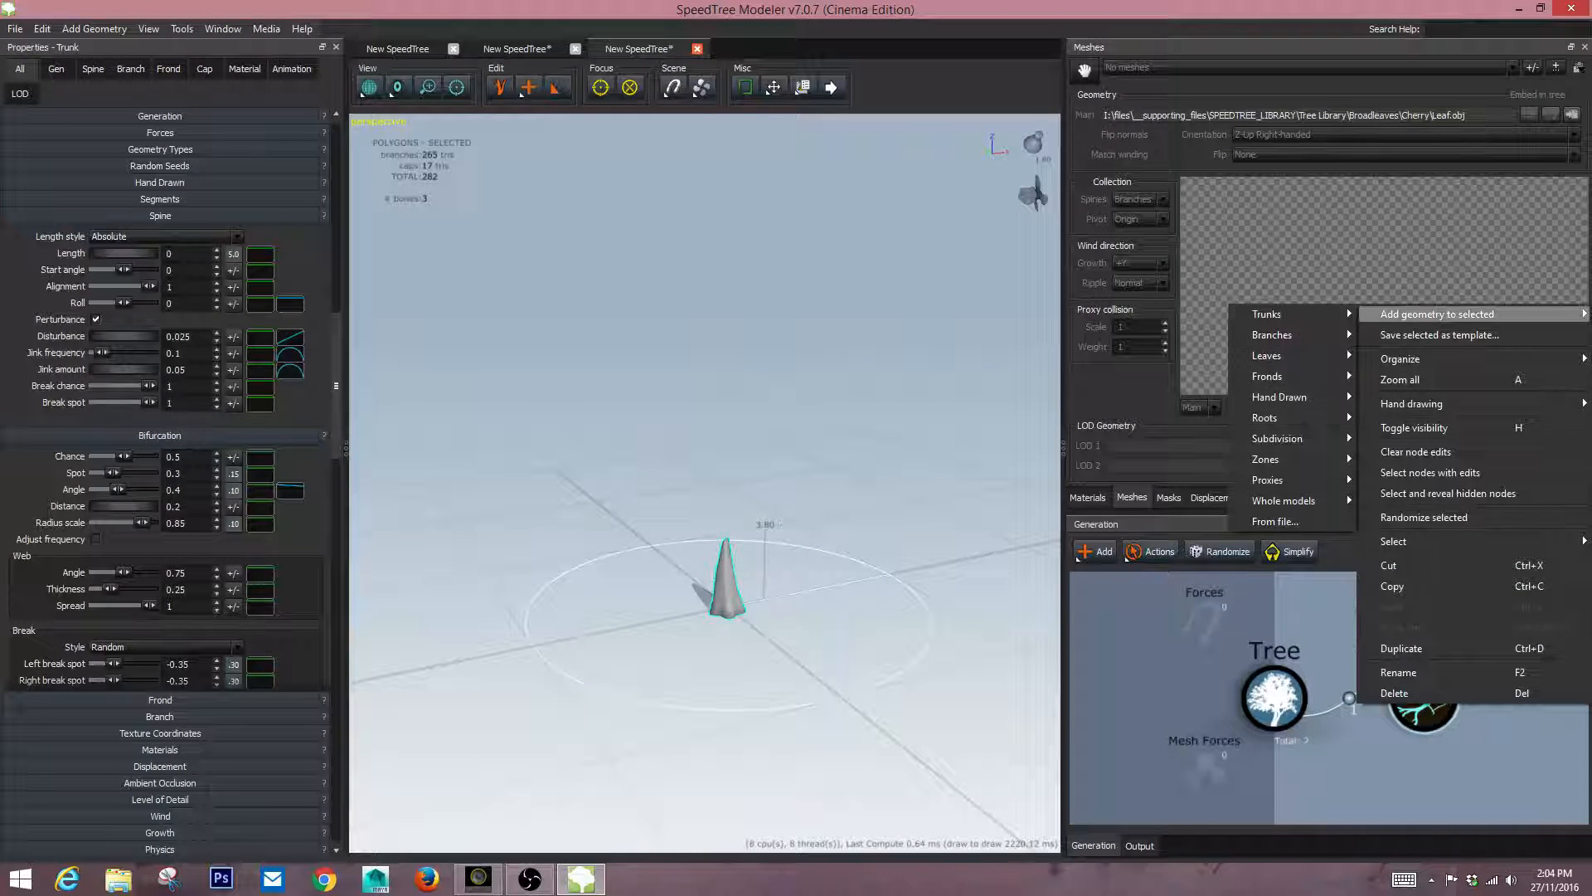
{"action": "mouse_move", "coordinate": [1291, 334]}
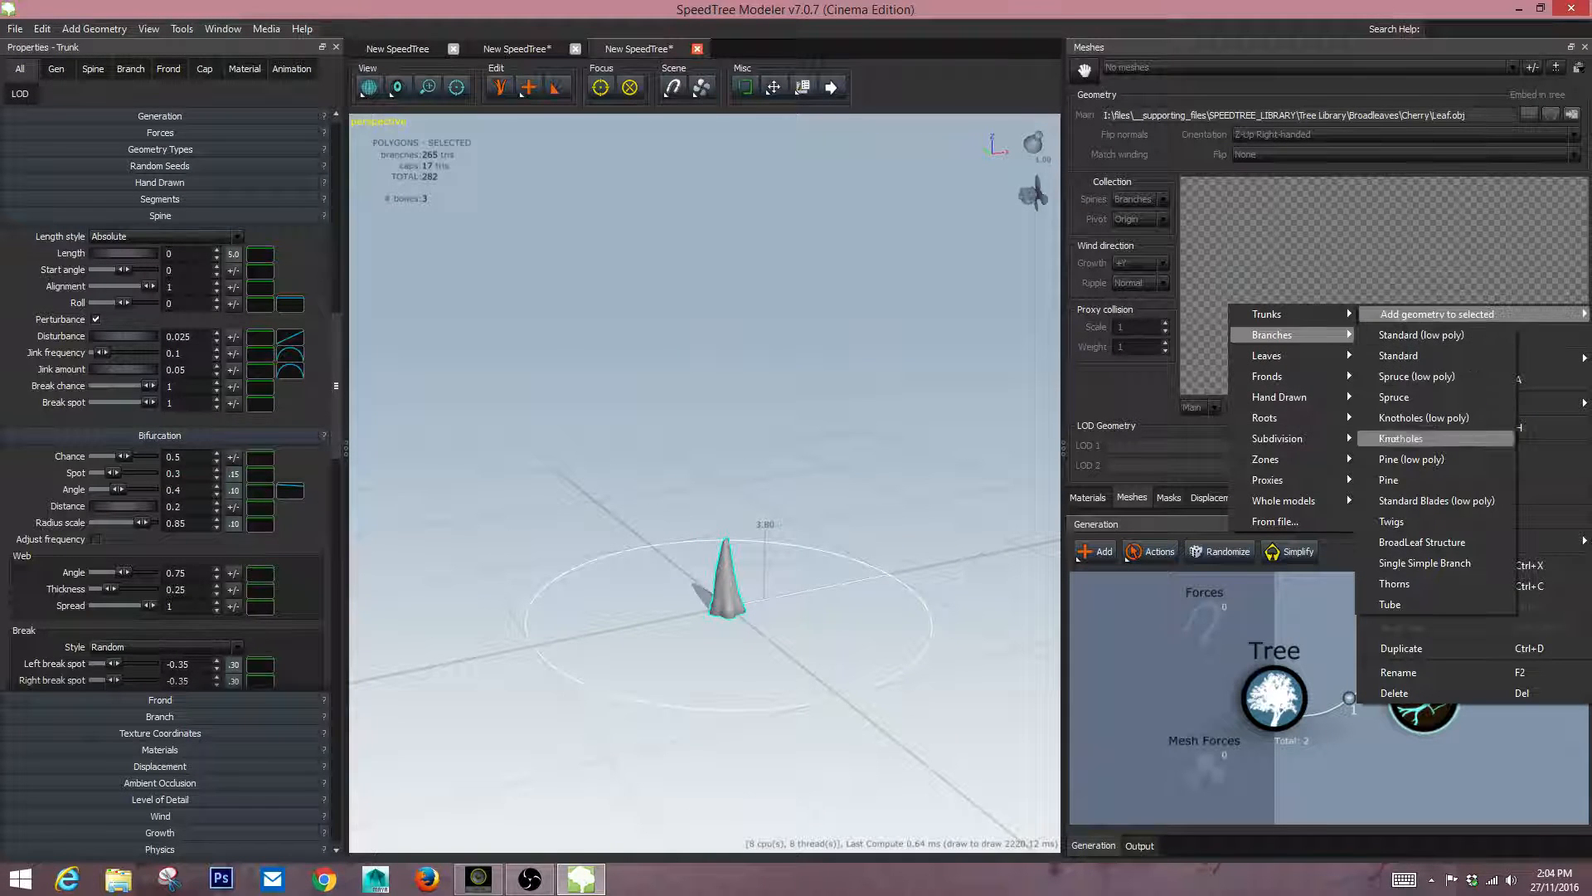
{"action": "left_click", "coordinate": [1402, 355]}
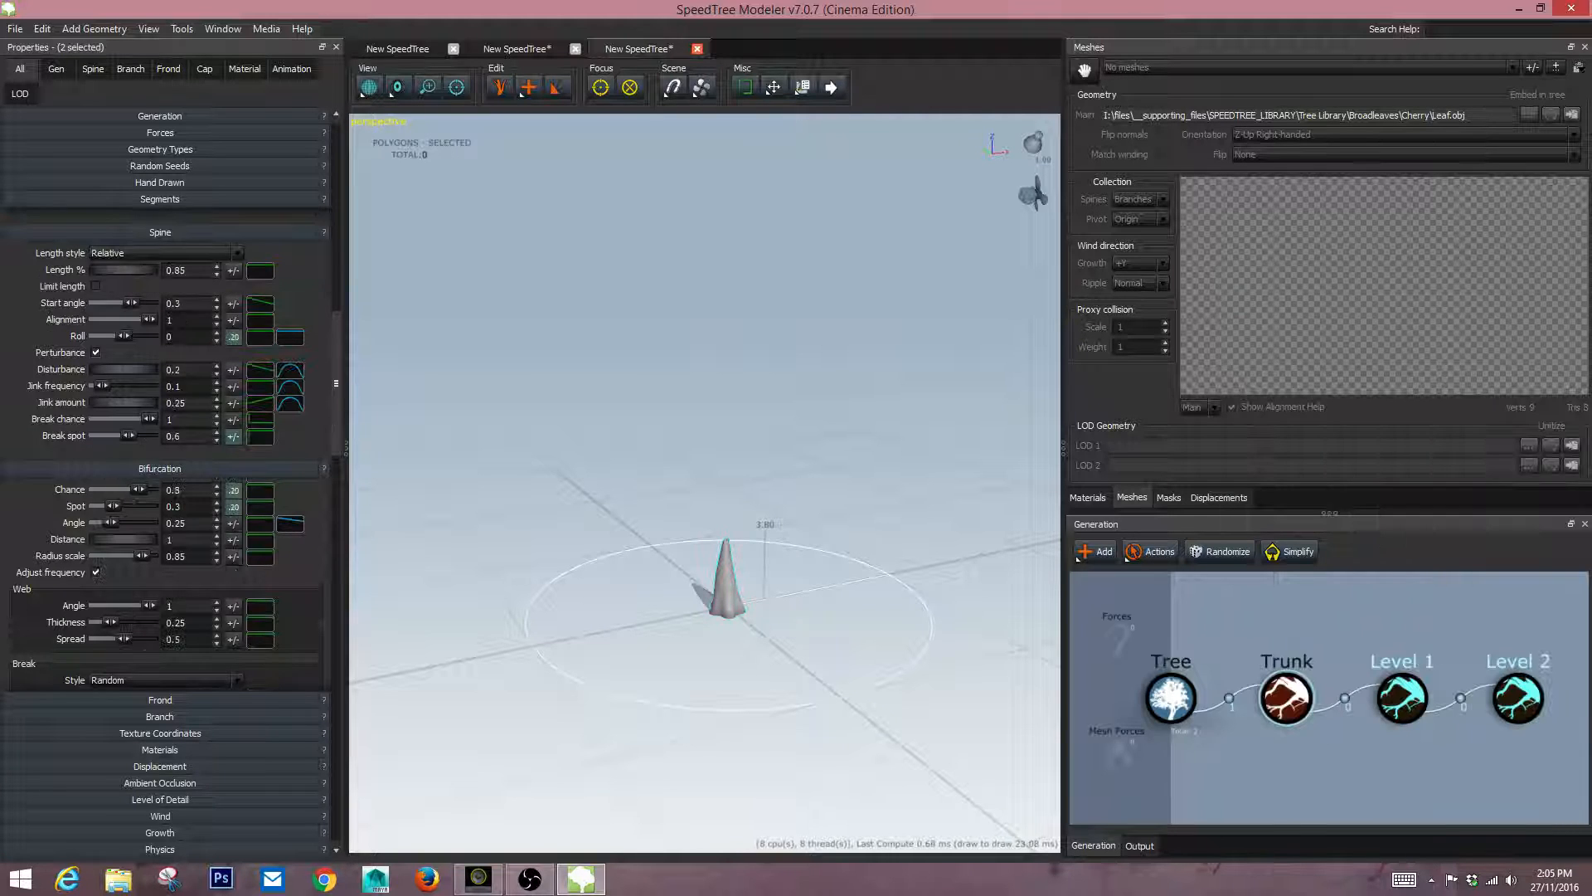
Change the spine length style to Absolute for both the Level 1 and Level 2 branches.
{"action": "left_click", "coordinate": [1401, 697]}
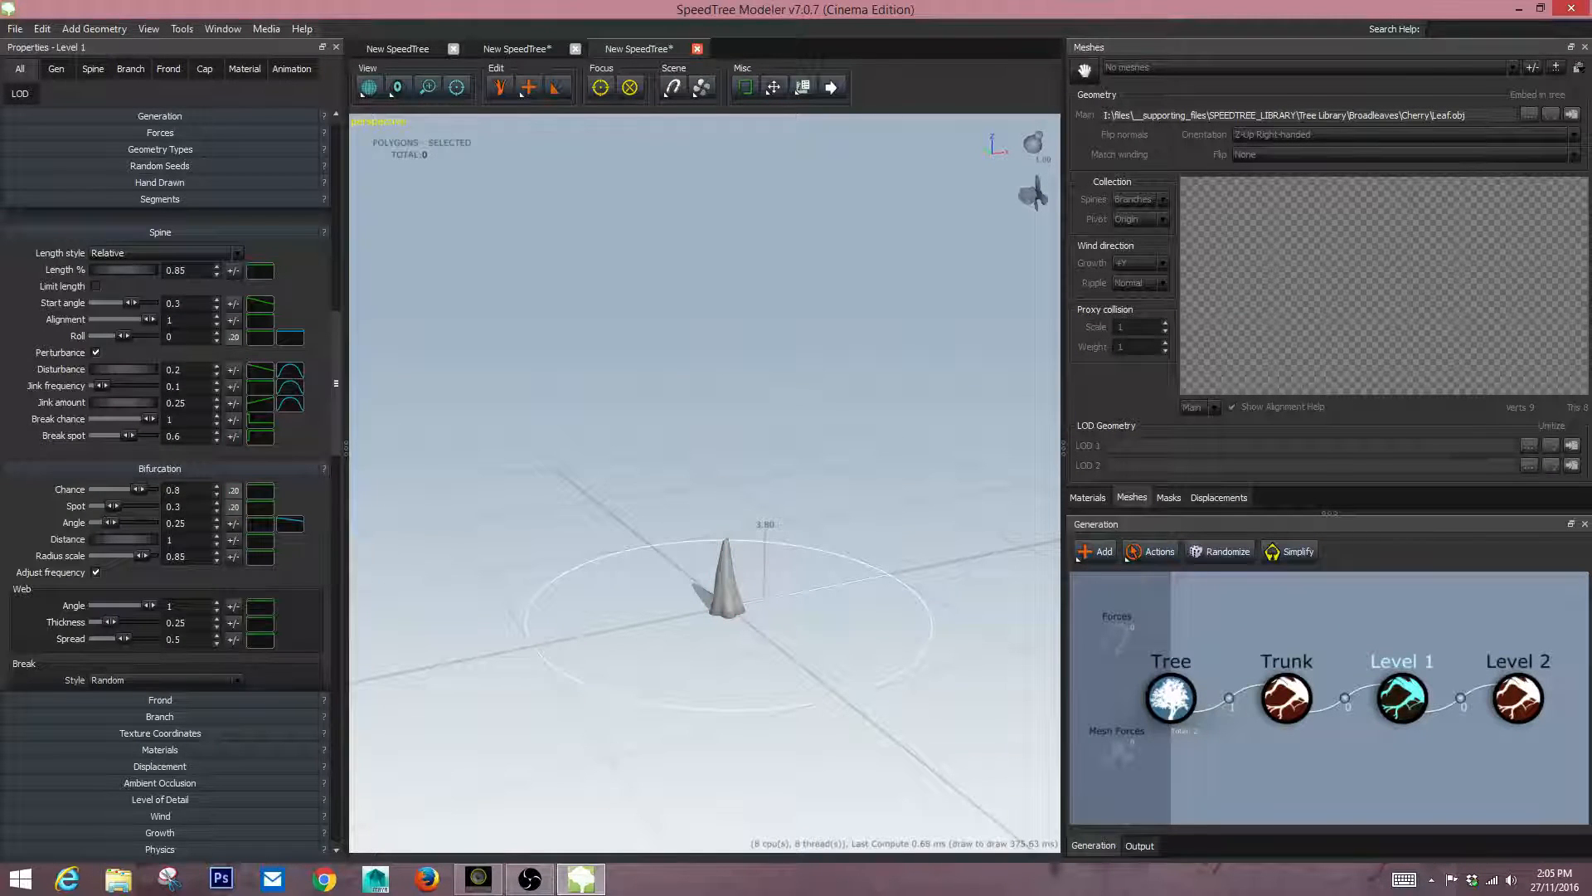
{"action": "left_click_drag", "start_coordinate": [705, 498], "coordinate": [788, 473]}
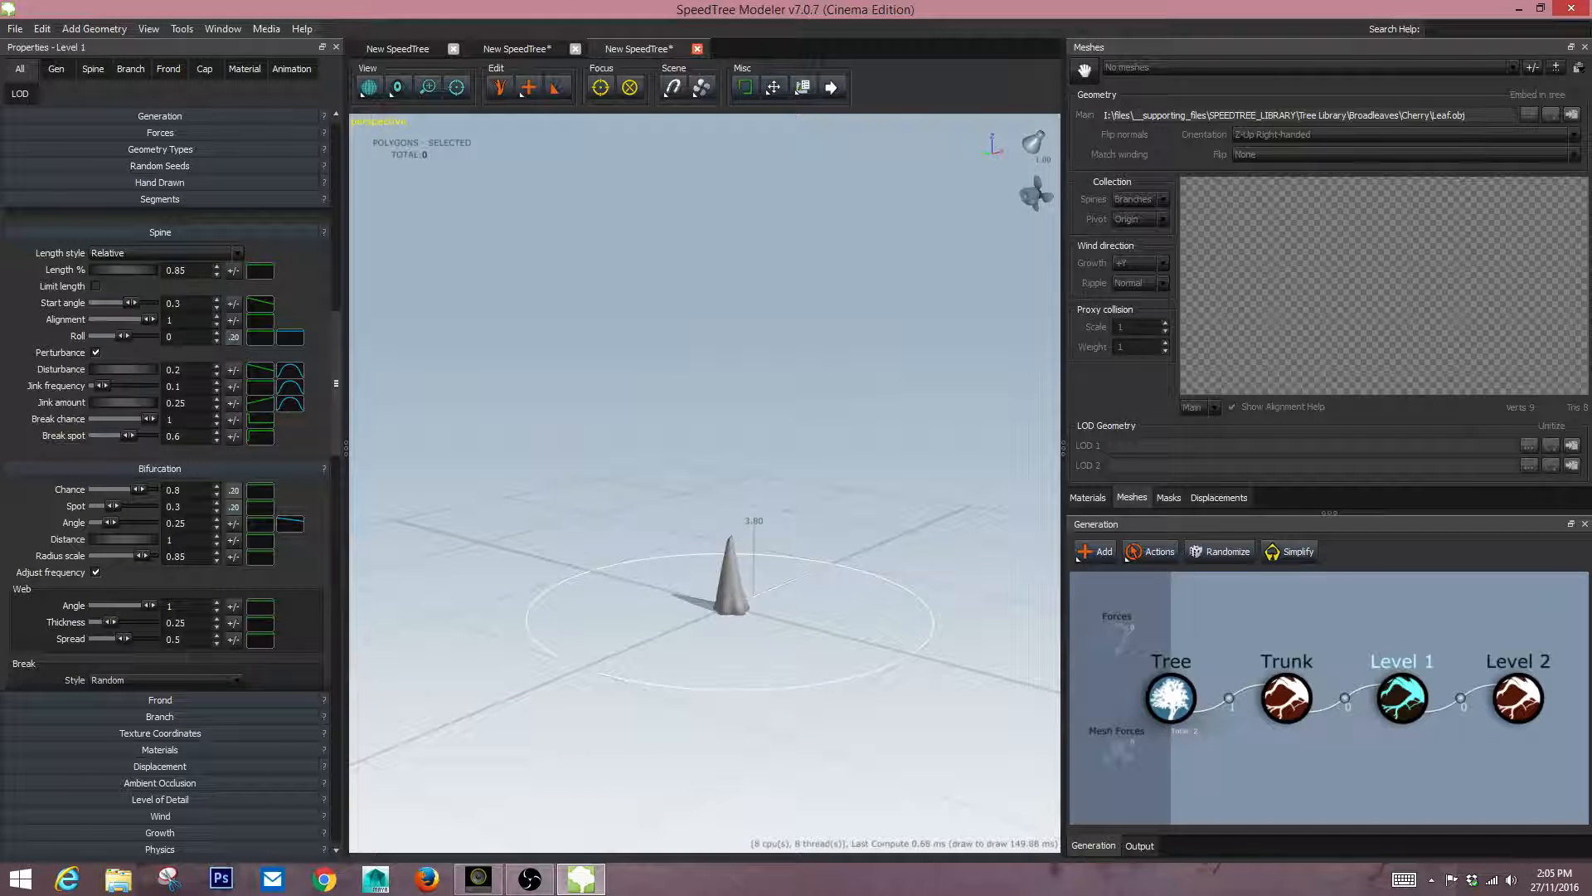
{"action": "left_click", "coordinate": [166, 252]}
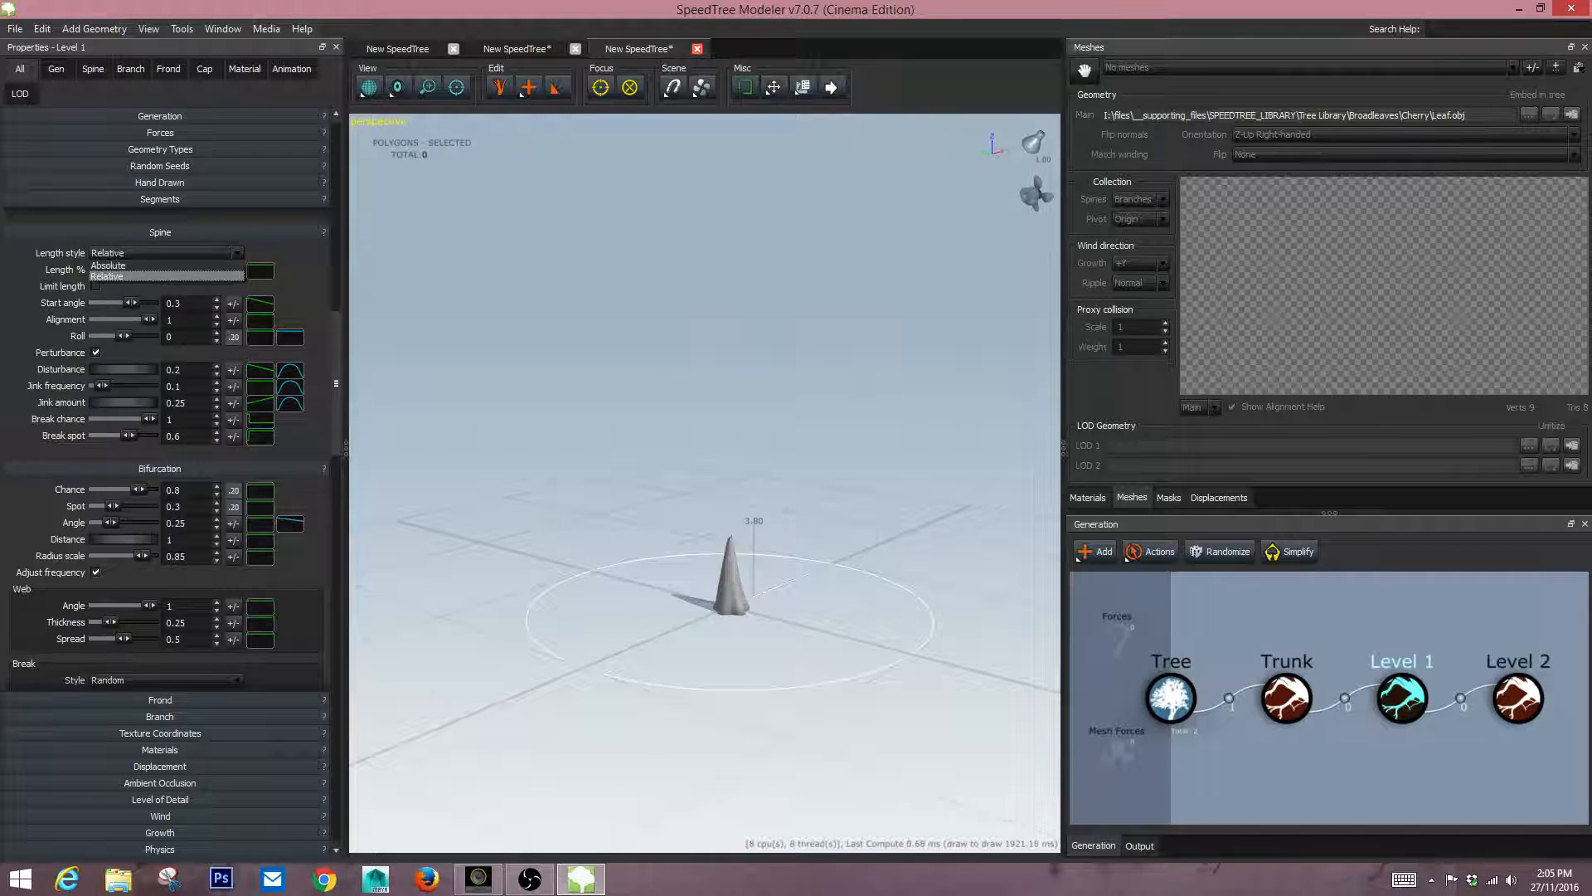
{"action": "left_click", "coordinate": [166, 265]}
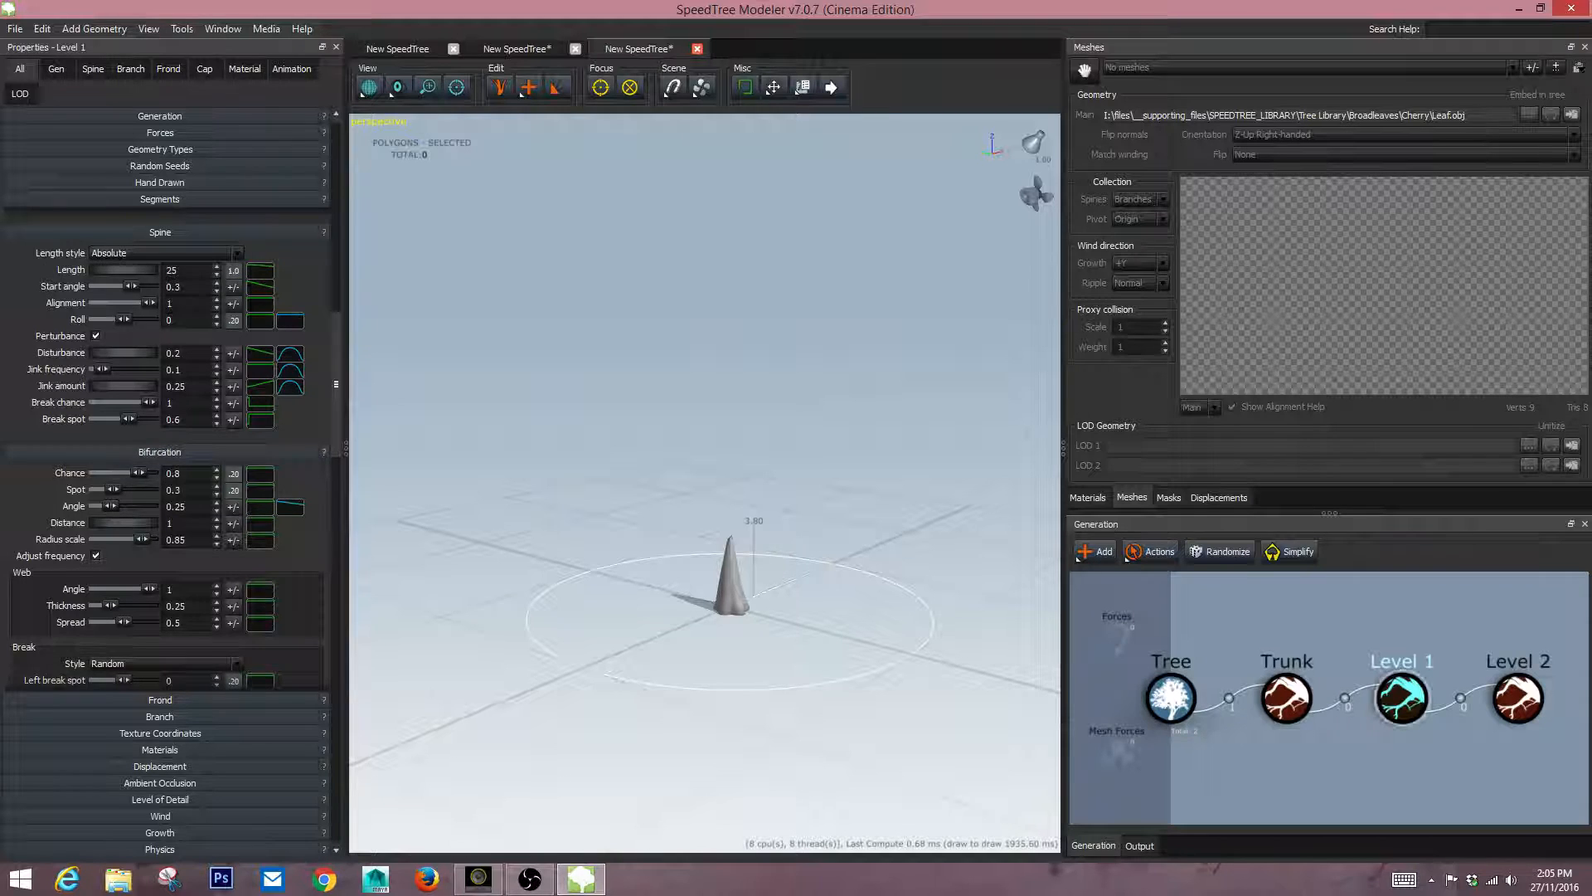
{"action": "left_click", "coordinate": [1518, 697]}
{"action": "left_click", "coordinate": [166, 252]}
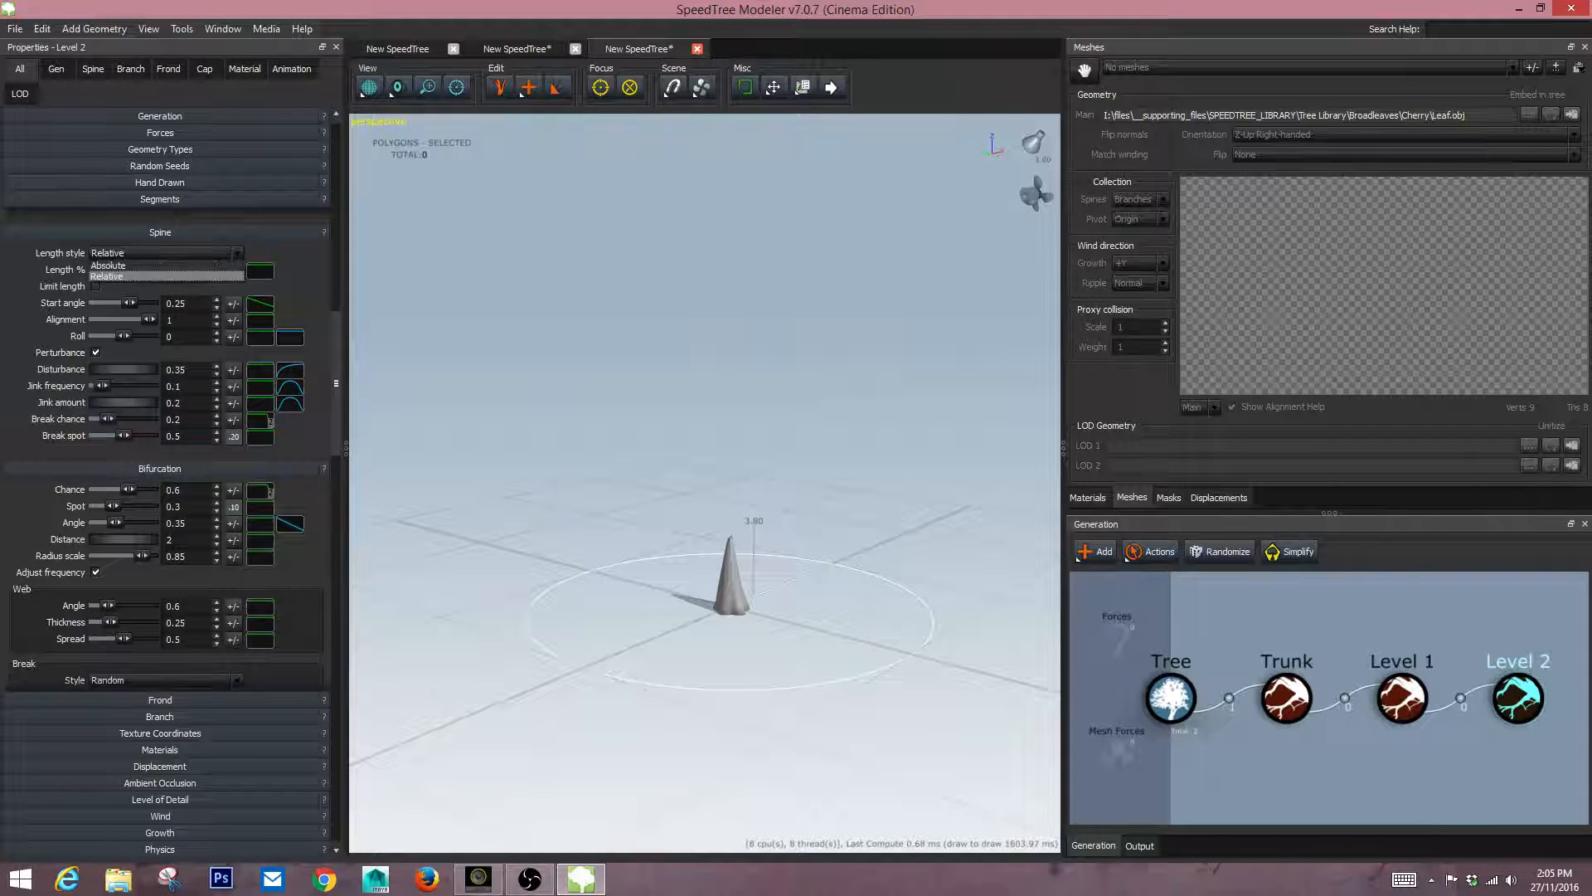
{"action": "left_click", "coordinate": [166, 265]}
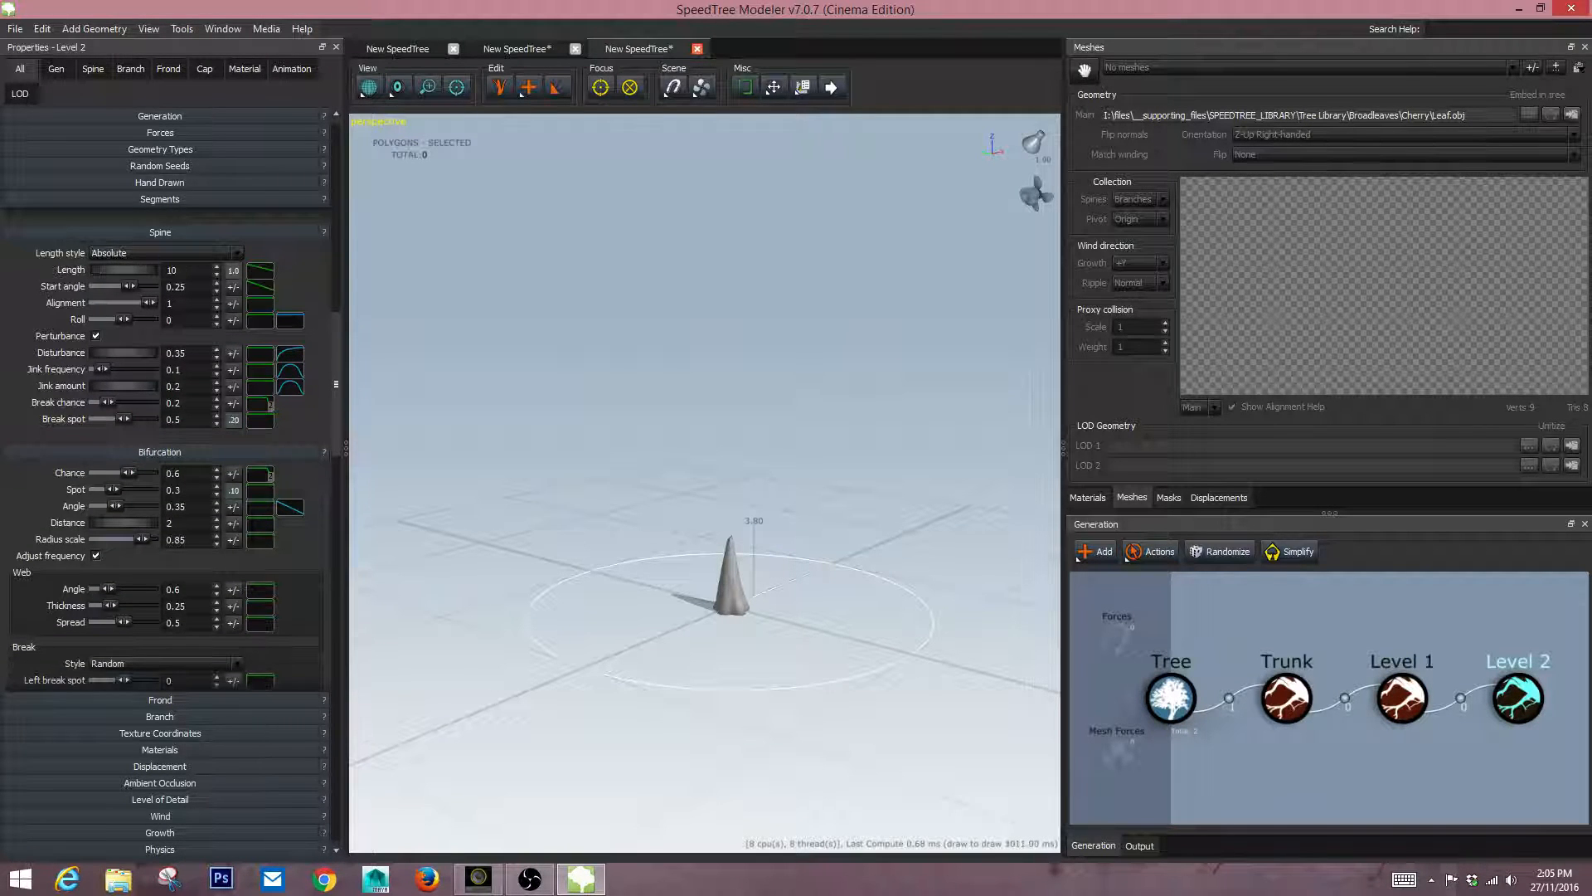
Set the trunk's spine length to 5.6 and the Level 1 branches' generation style to Absolute.
{"action": "left_click", "coordinate": [1285, 697]}
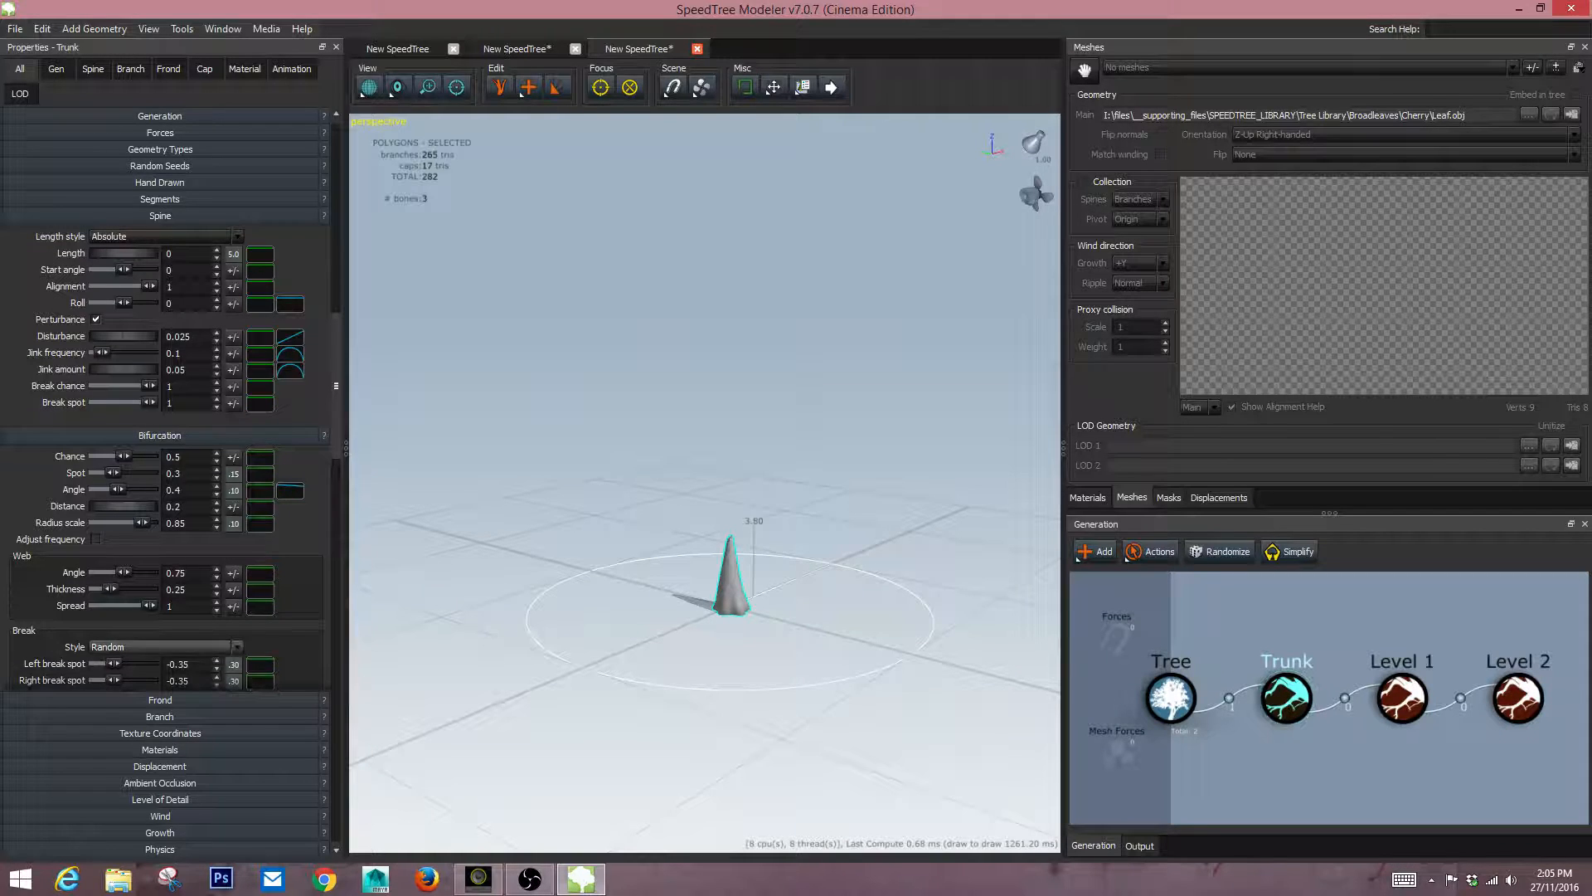
{"action": "left_click_drag", "start_coordinate": [122, 253], "coordinate": [147, 253]}
{"action": "left_click", "coordinate": [1402, 696]}
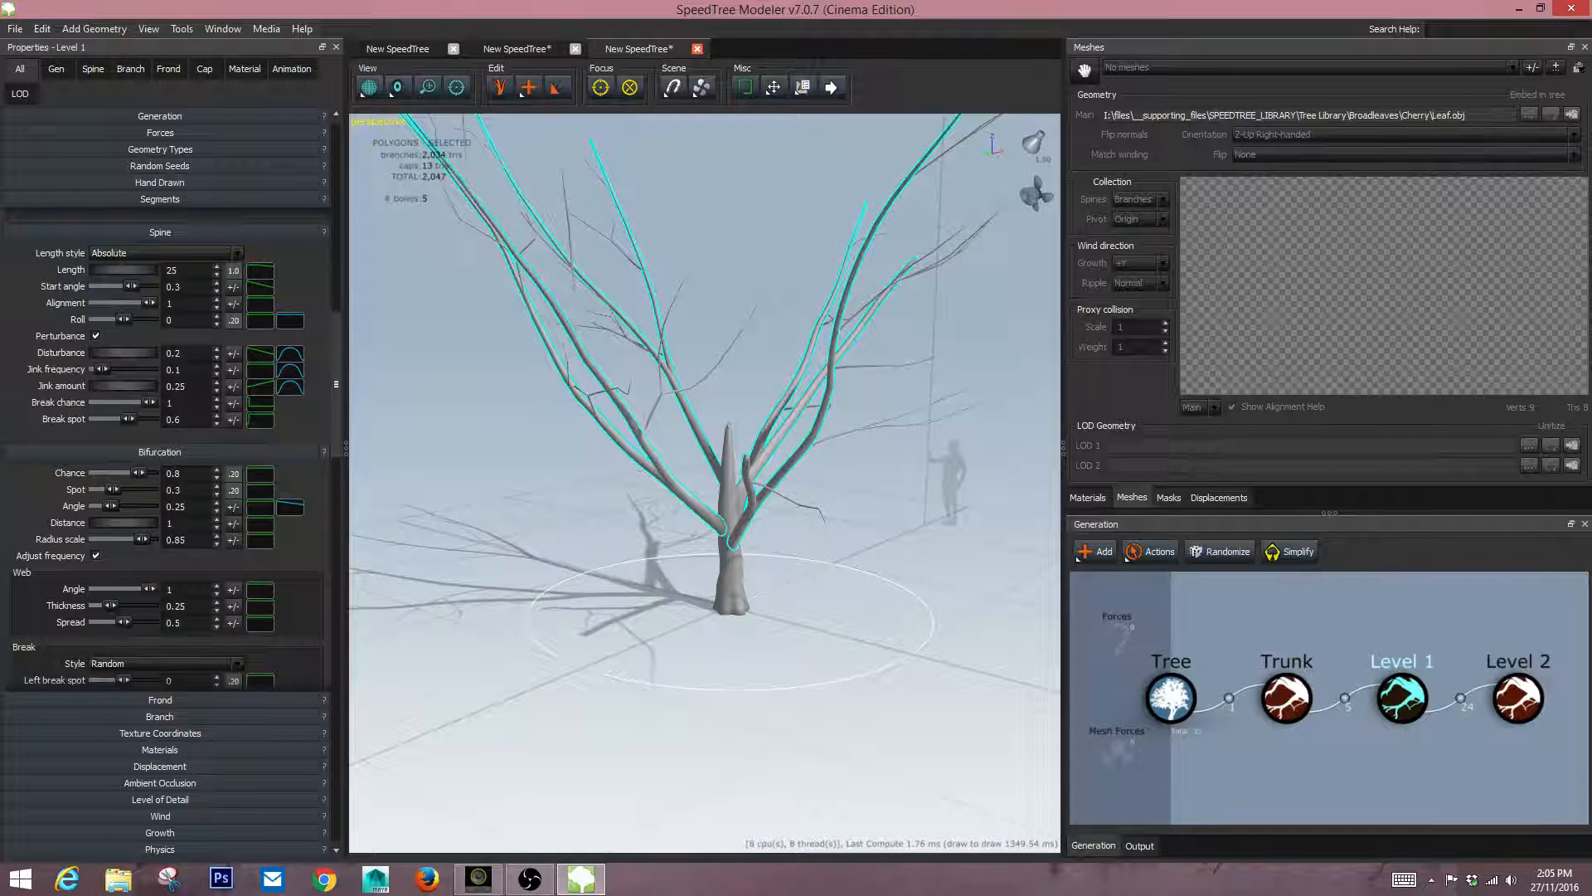
{"action": "left_click", "coordinate": [159, 116]}
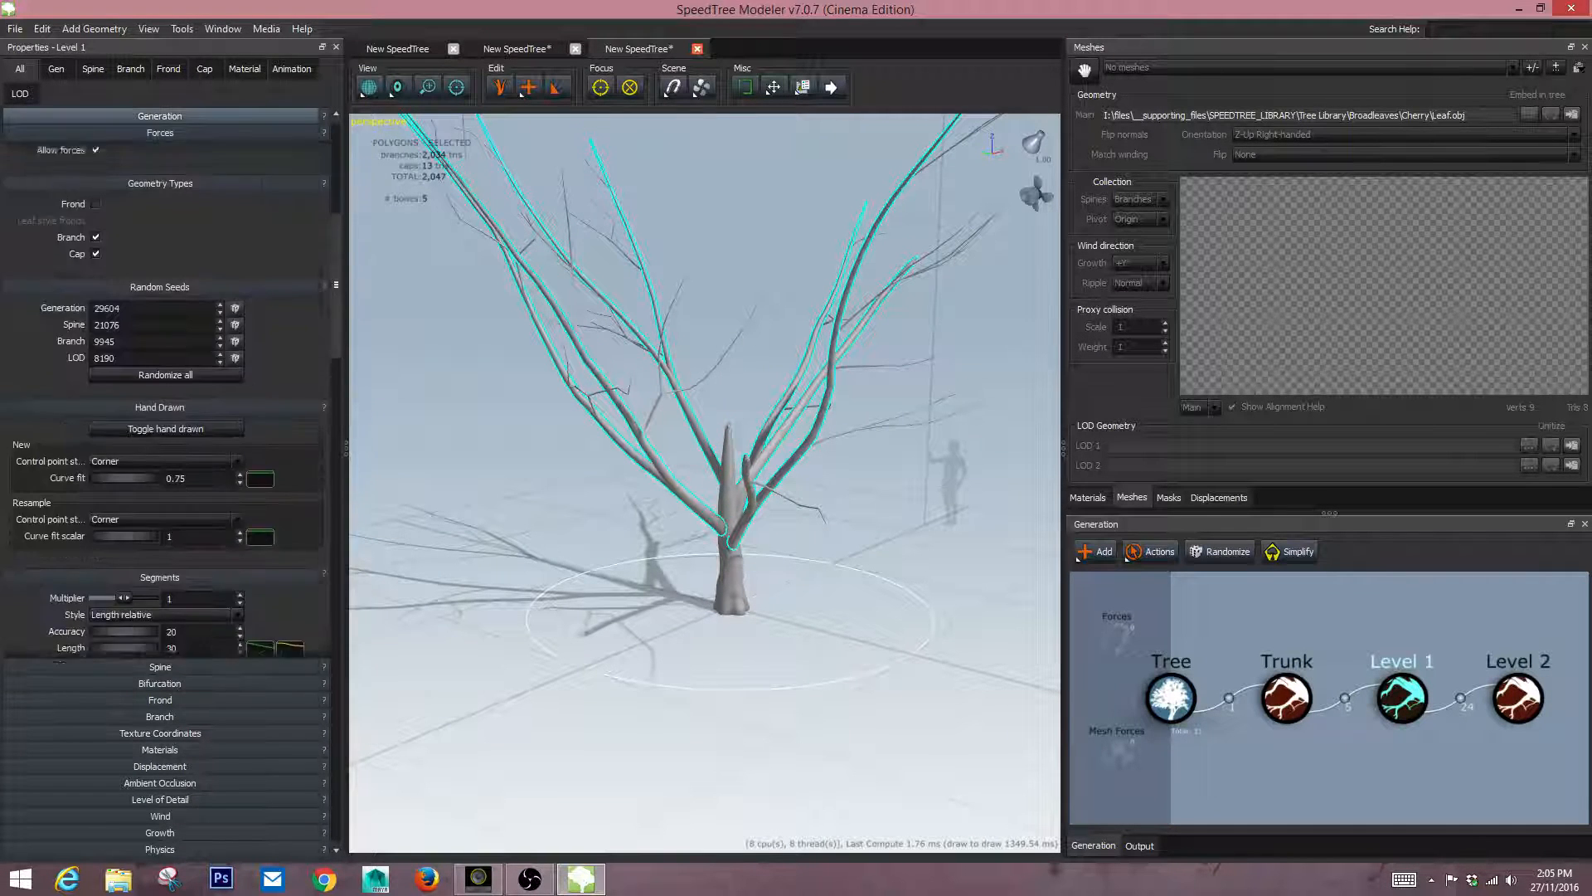
{"action": "left_click", "coordinate": [163, 169]}
{"action": "left_click", "coordinate": [158, 182]}
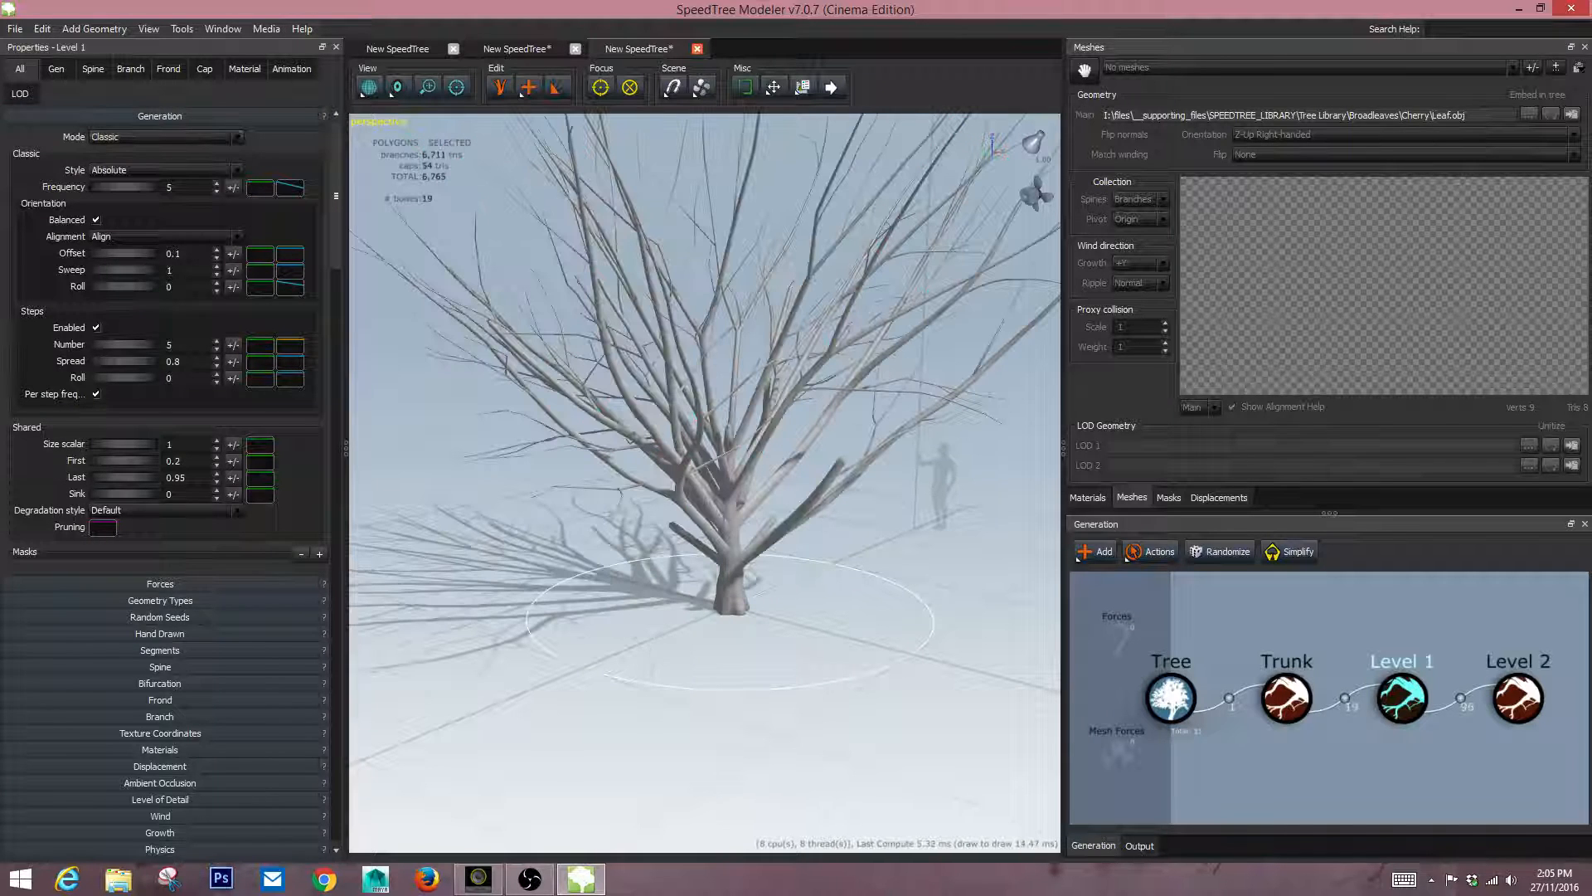
Set the trunk's segment accuracy to 97 and its spine length to 0.
{"action": "left_click", "coordinate": [1285, 698]}
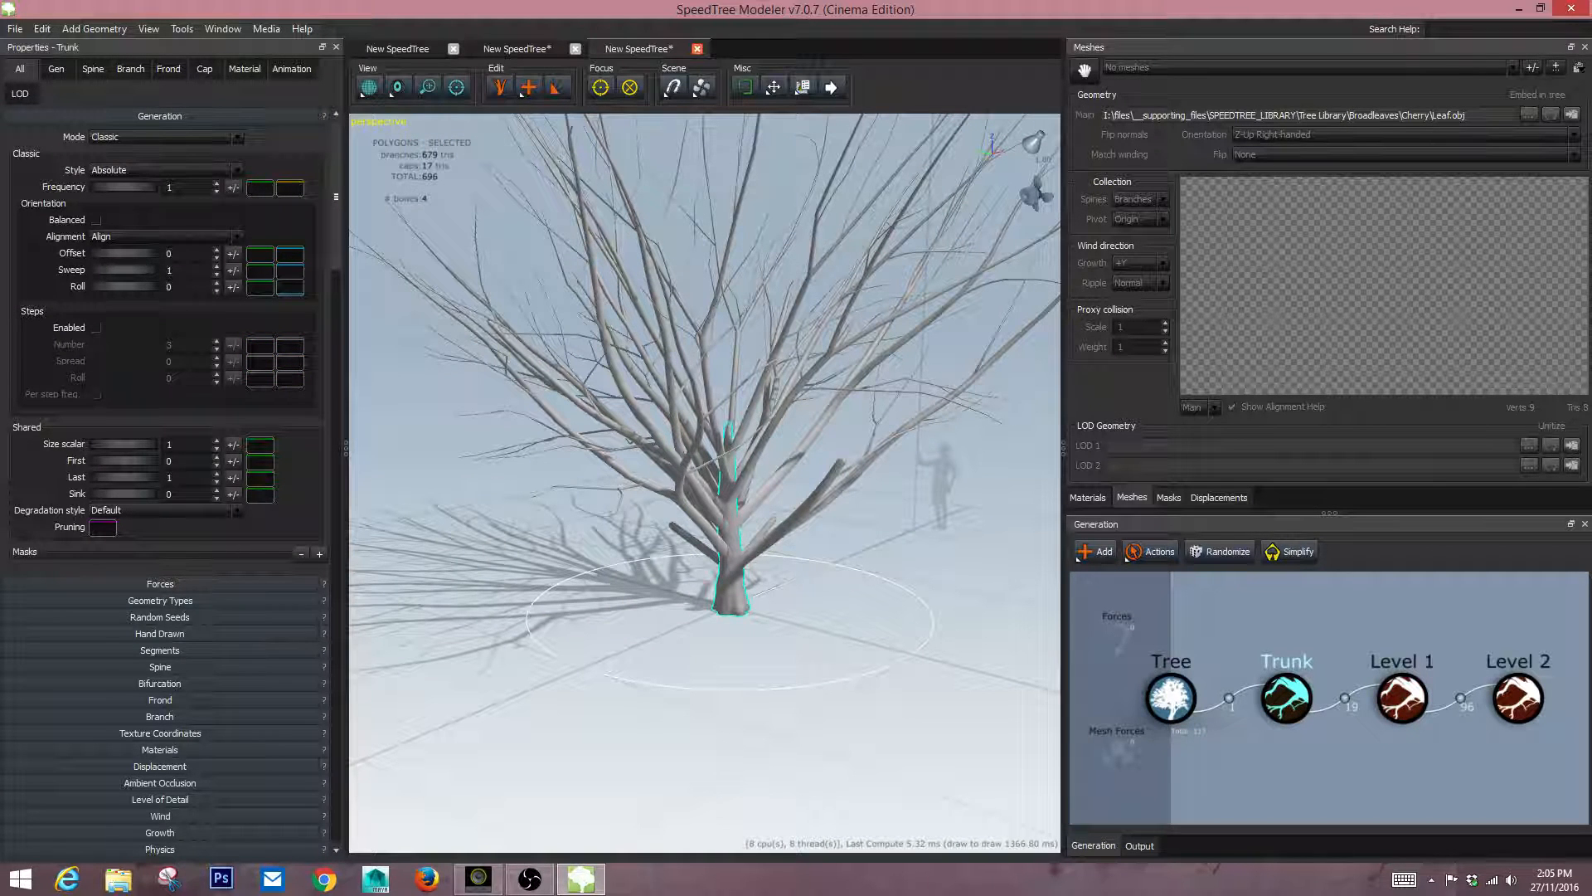
{"action": "left_click", "coordinate": [159, 667]}
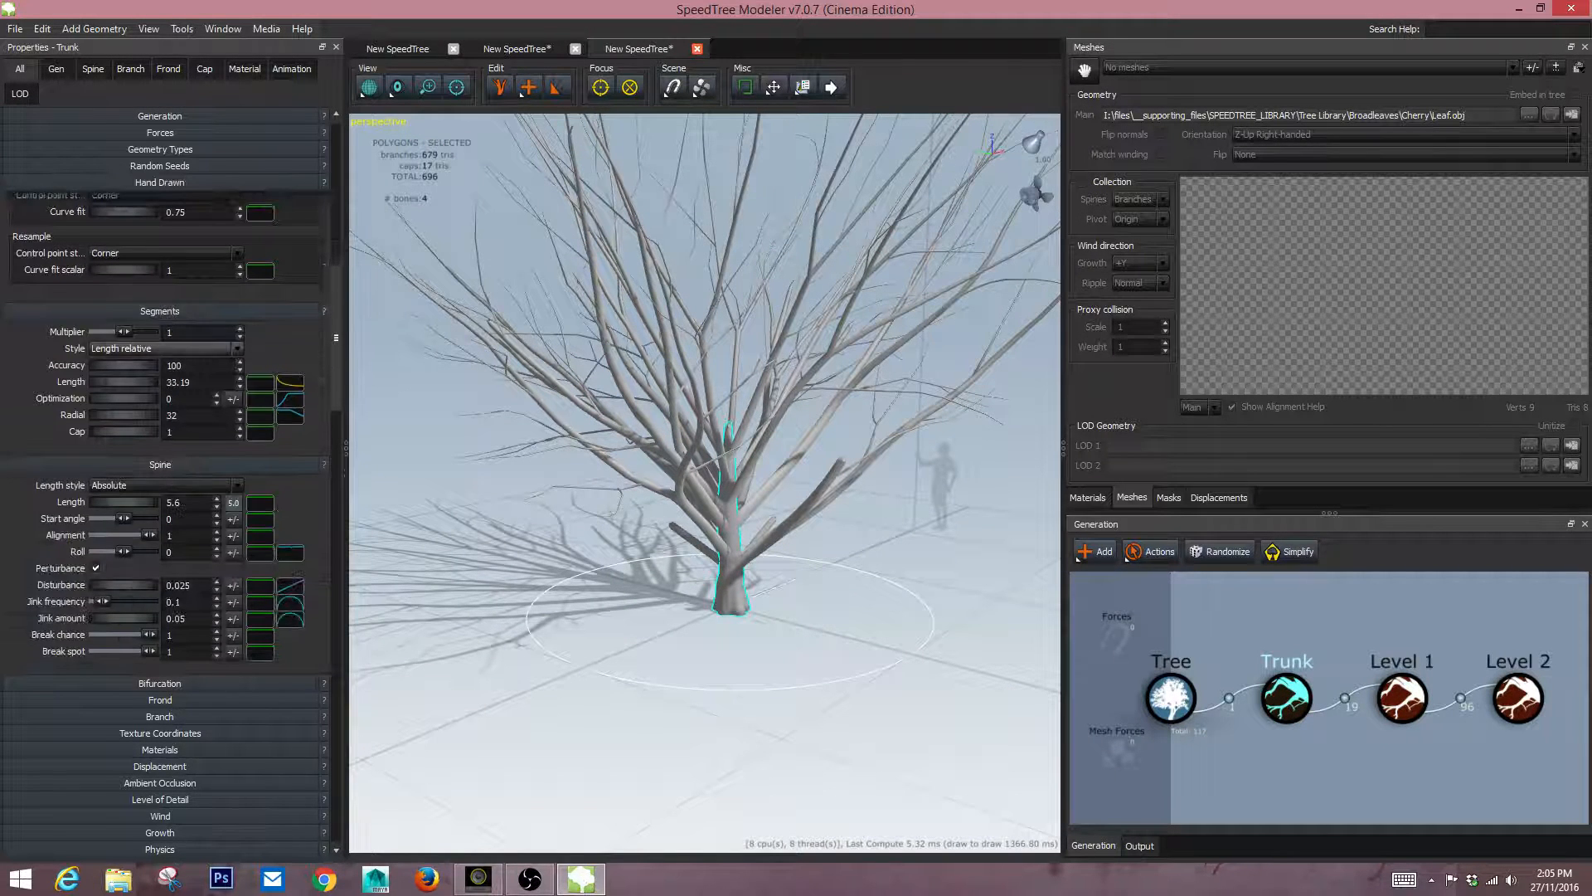
{"action": "left_click_drag", "start_coordinate": [124, 365], "coordinate": [112, 365]}
{"action": "left_click_drag", "start_coordinate": [124, 501], "coordinate": [83, 502]}
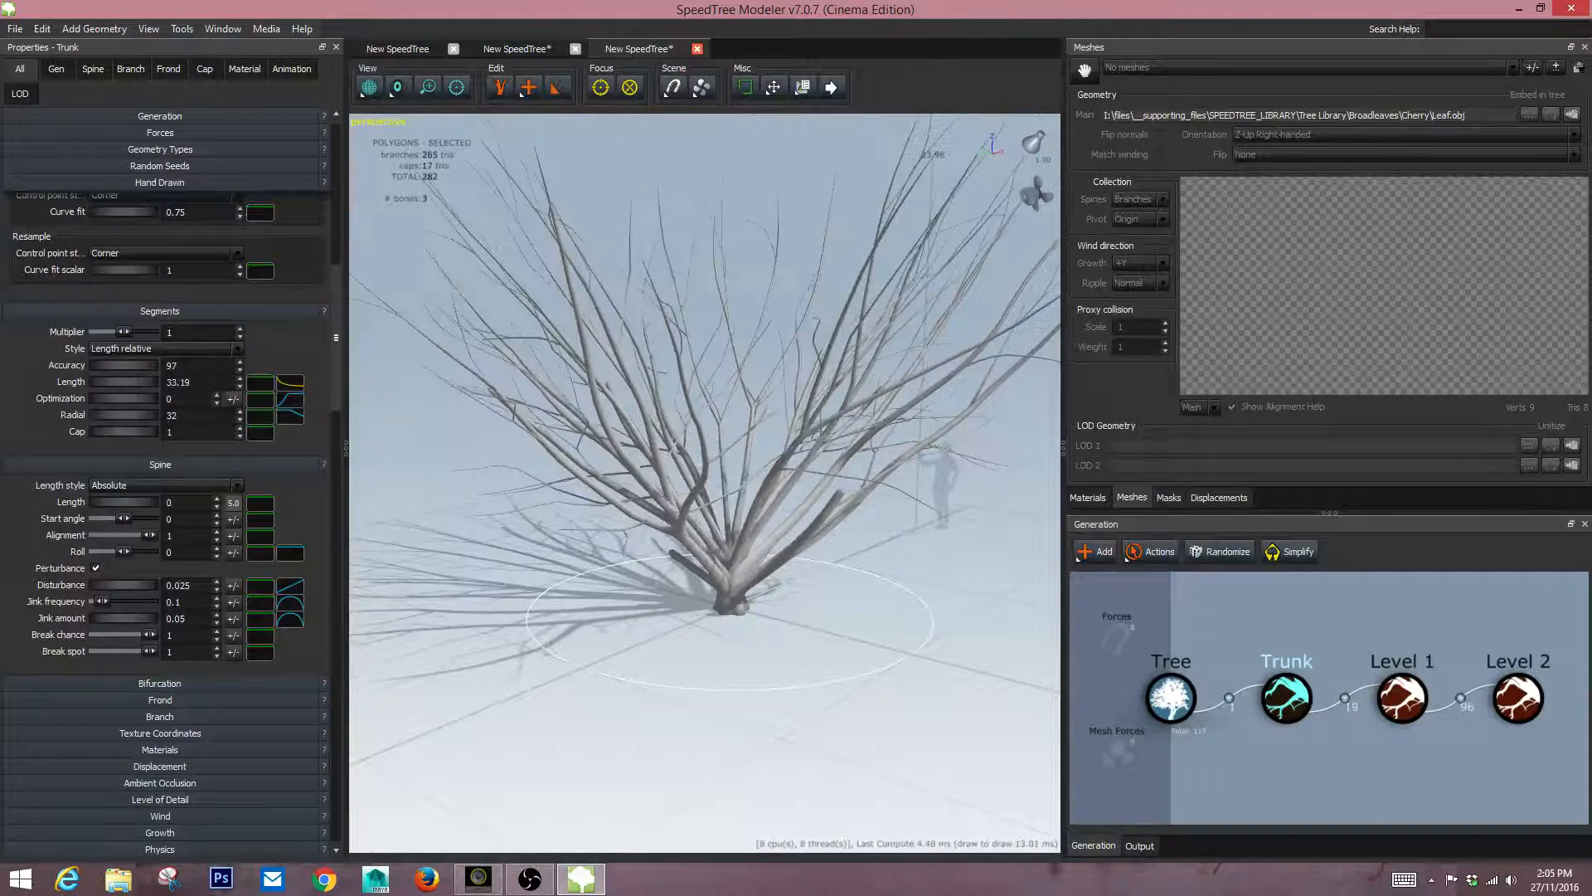
{"action": "left_click_drag", "start_coordinate": [705, 398], "coordinate": [647, 398]}
Keep the Level 1 branches' generation style at Absolute and reduce their segment detail.
{"action": "left_click", "coordinate": [1402, 697]}
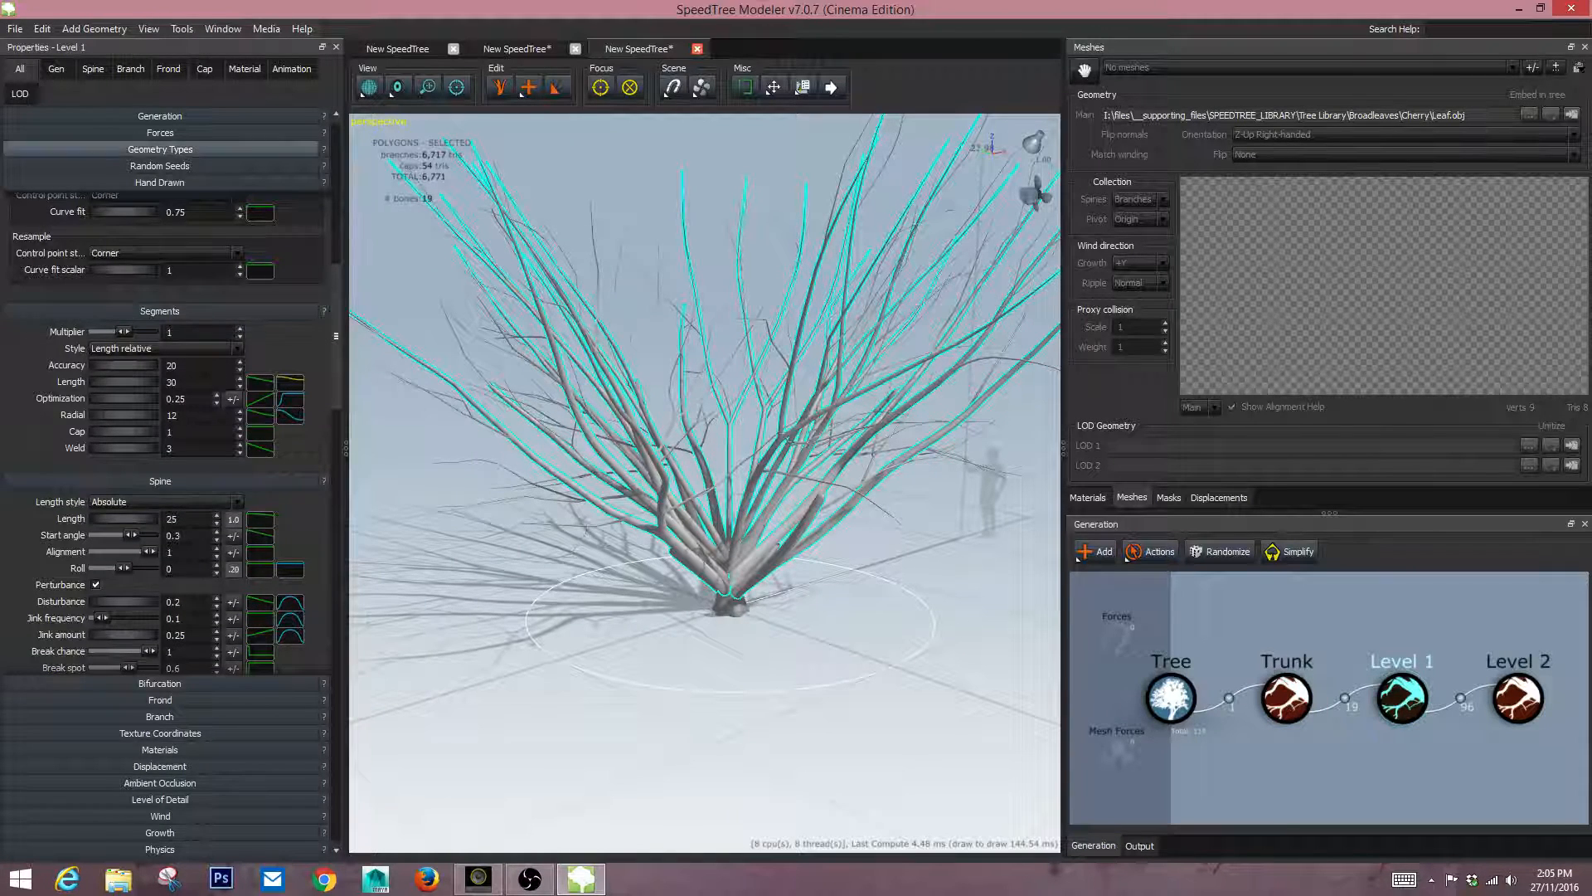
{"action": "left_click", "coordinate": [161, 170]}
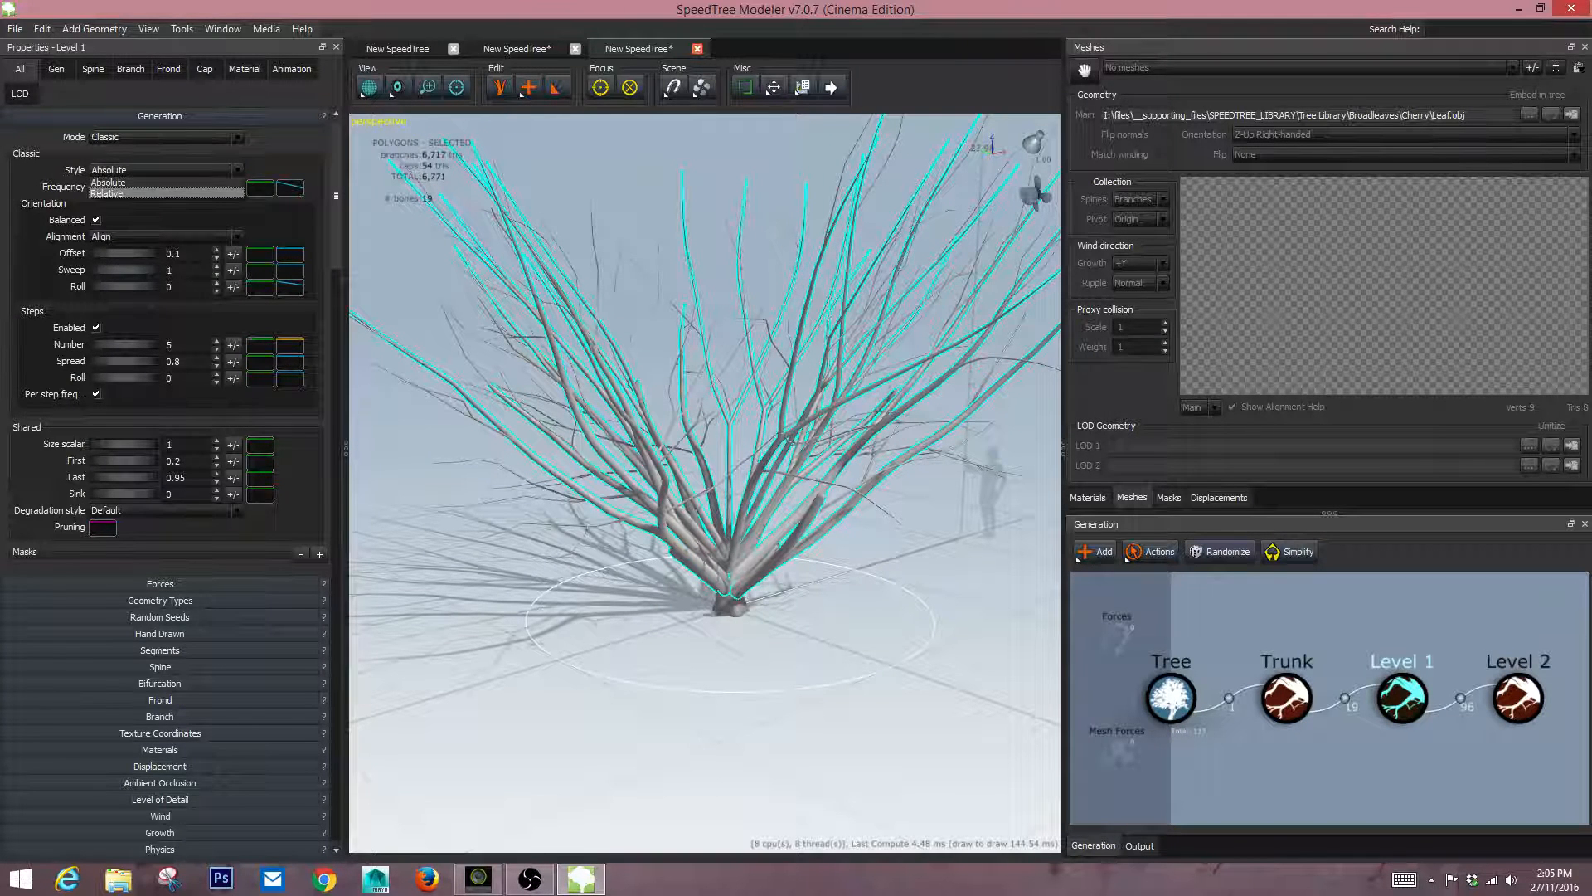
{"action": "left_click", "coordinate": [162, 182]}
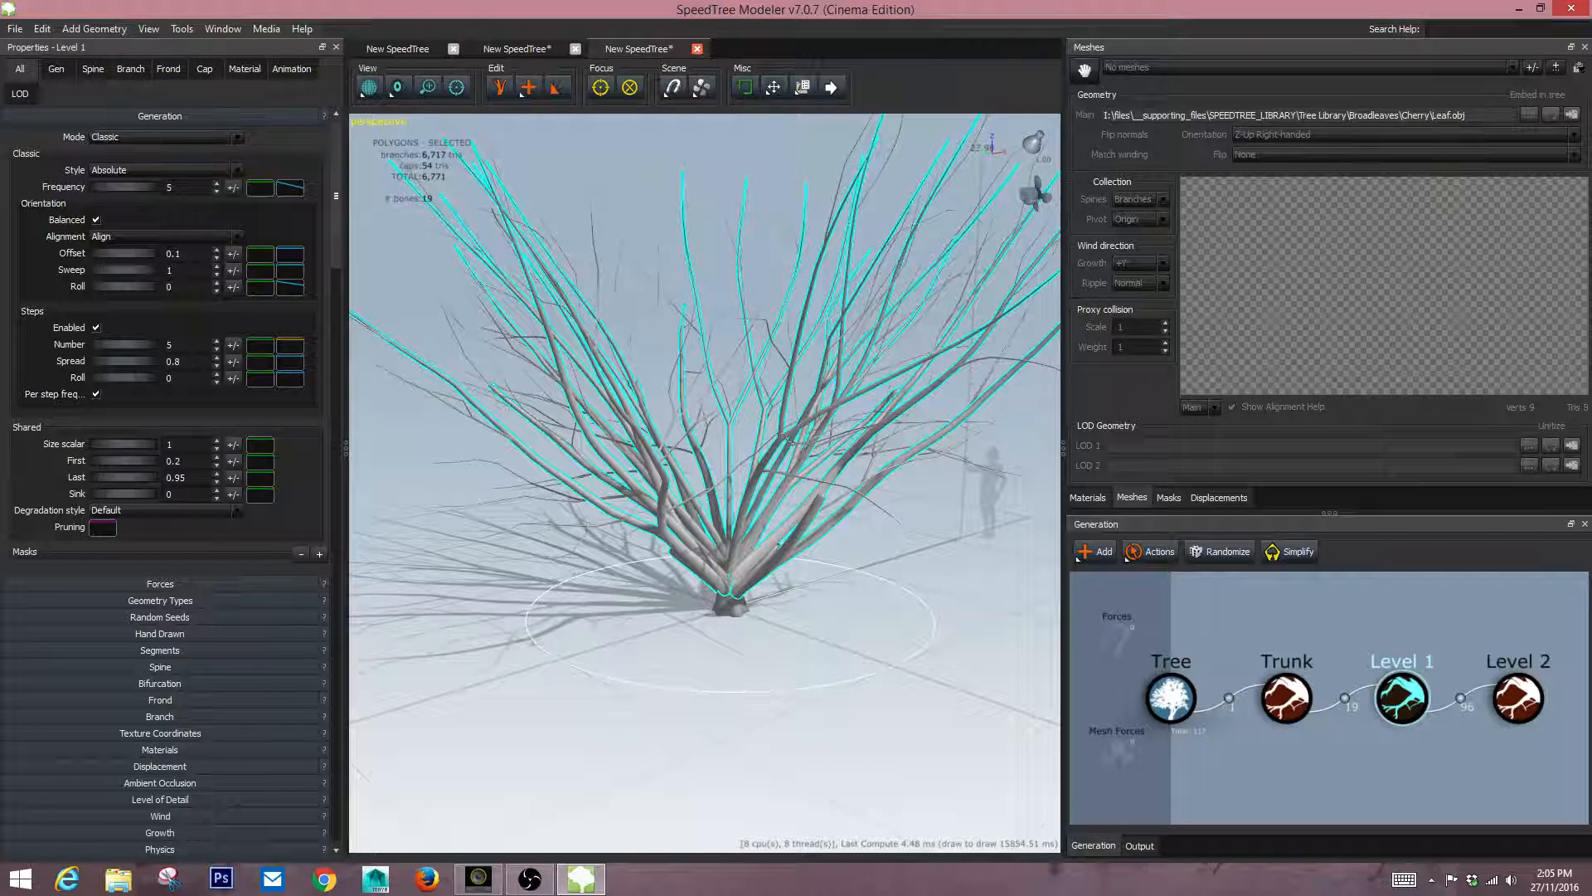
{"action": "left_click", "coordinate": [160, 666]}
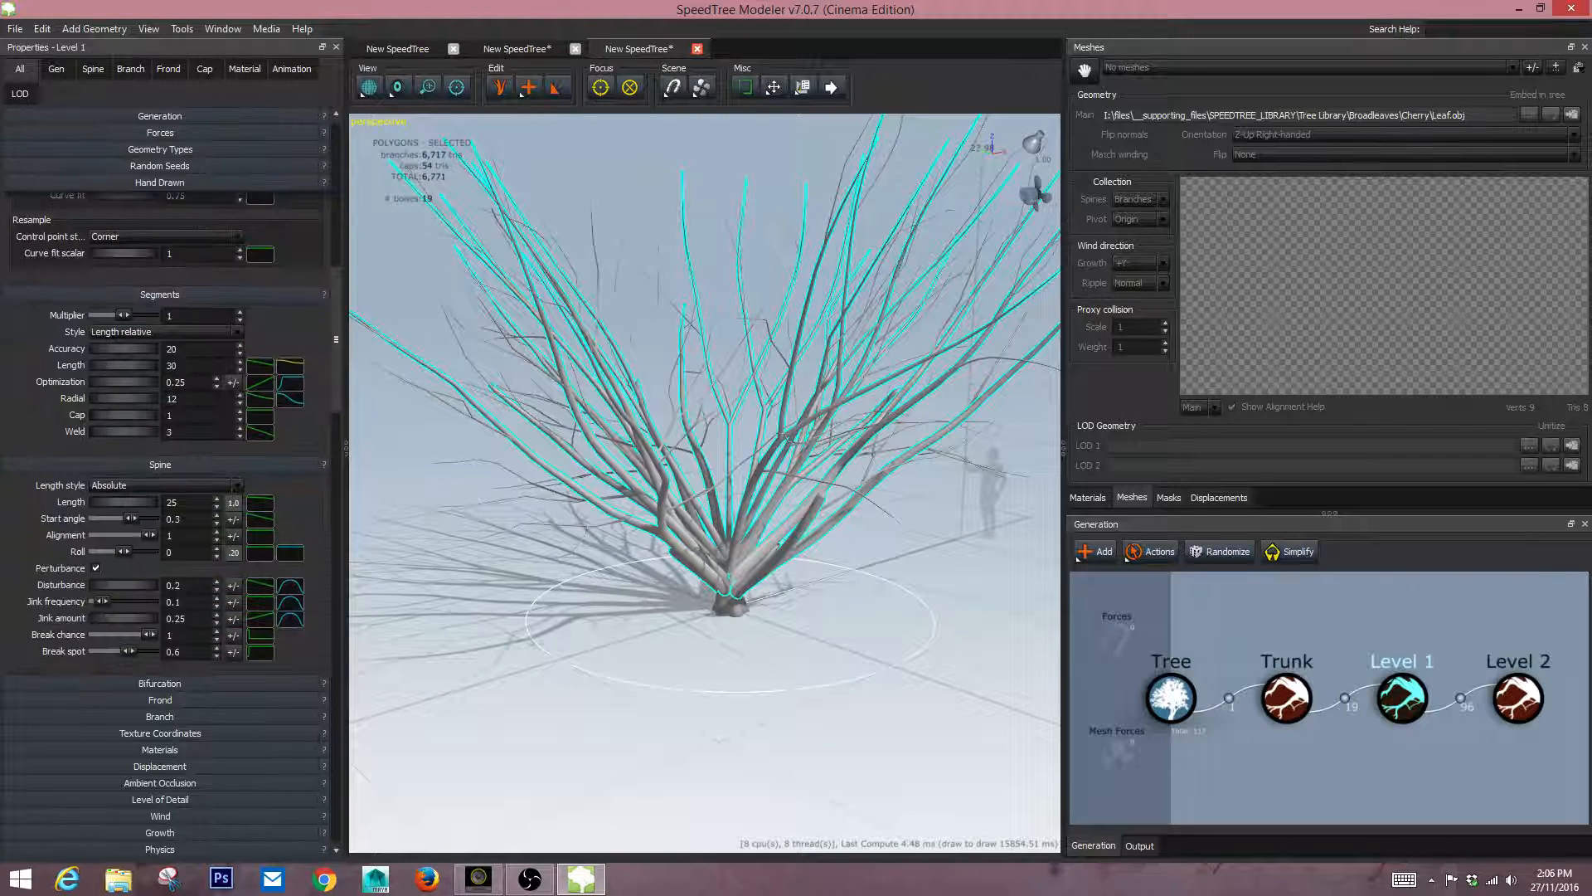
{"action": "left_click_drag", "start_coordinate": [123, 348], "coordinate": [90, 365]}
Set the Level 2 branches' segment length to 10 and their generation style to Absolute.
{"action": "left_click", "coordinate": [1517, 698]}
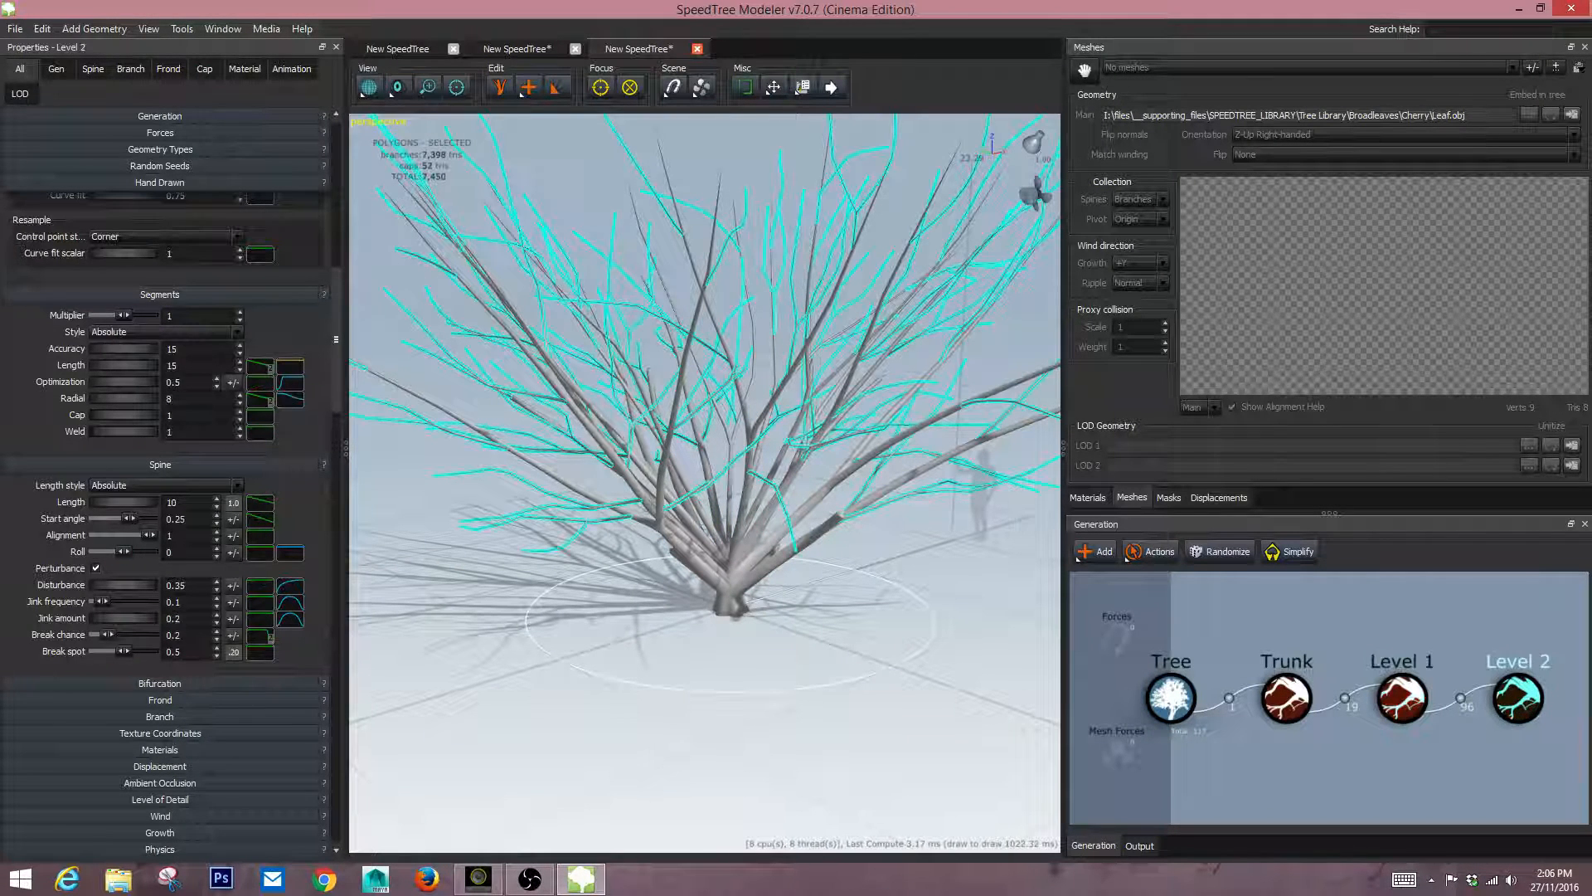
{"action": "left_click_drag", "start_coordinate": [124, 365], "coordinate": [96, 365]}
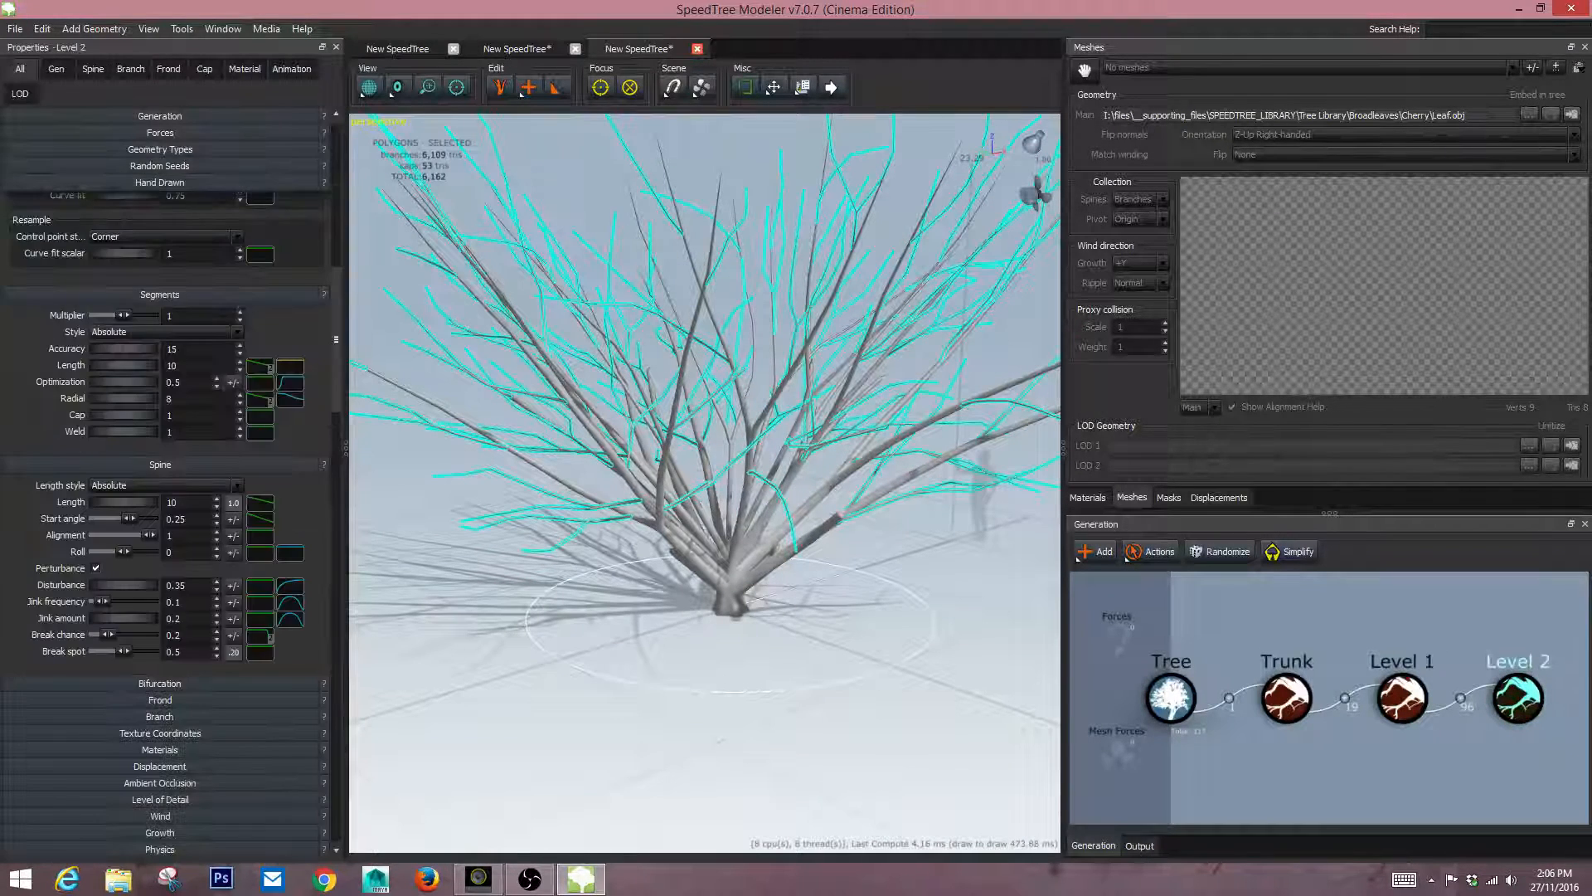
{"action": "left_click", "coordinate": [159, 116]}
{"action": "left_click", "coordinate": [161, 169]}
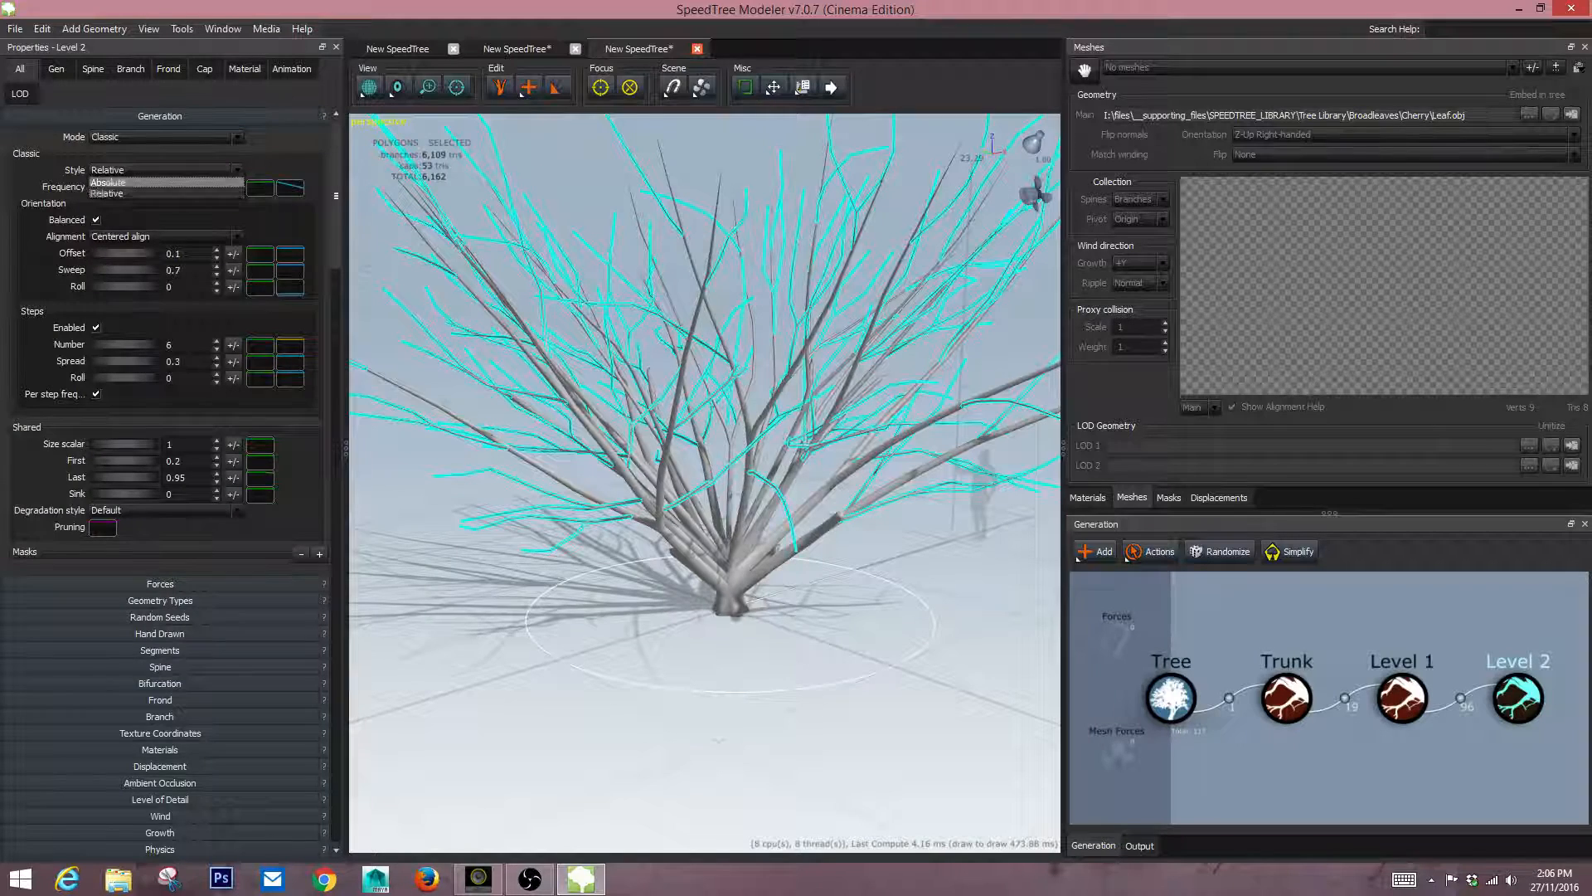
{"action": "left_click", "coordinate": [108, 182]}
Scale the whole plant down by setting the Tree generator's size scalar to 0.25.
{"action": "scroll", "coordinate": [704, 431], "scroll_direction": "down", "scroll_amount": 4}
{"action": "left_click_drag", "start_coordinate": [937, 448], "coordinate": [1052, 432]}
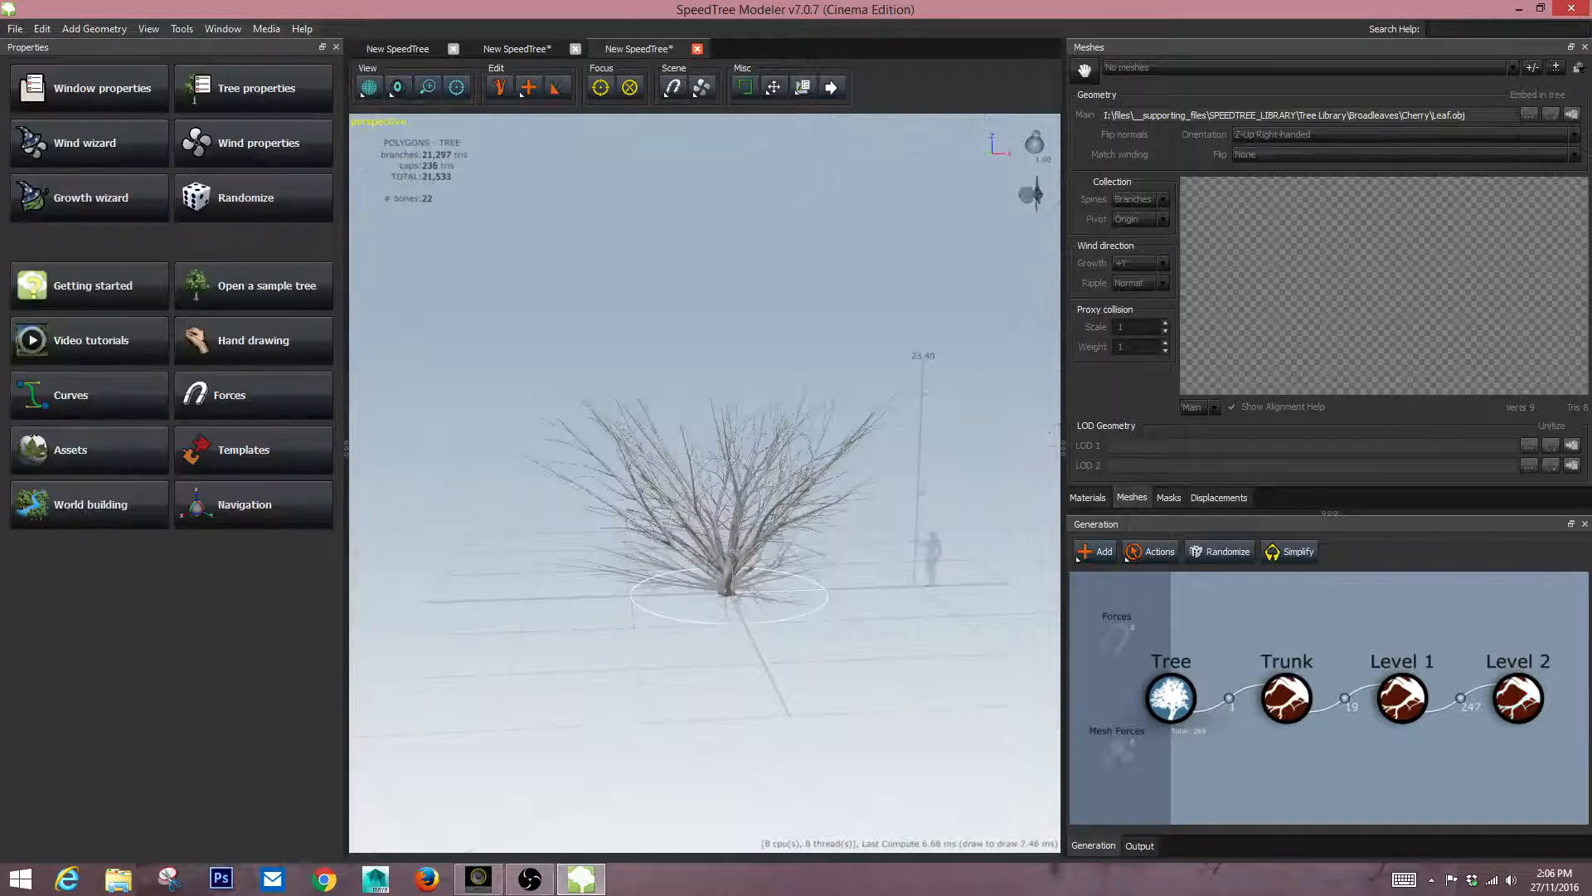
{"action": "left_click_drag", "start_coordinate": [705, 431], "coordinate": [800, 431]}
{"action": "scroll", "coordinate": [705, 431], "scroll_direction": "up", "scroll_amount": 3}
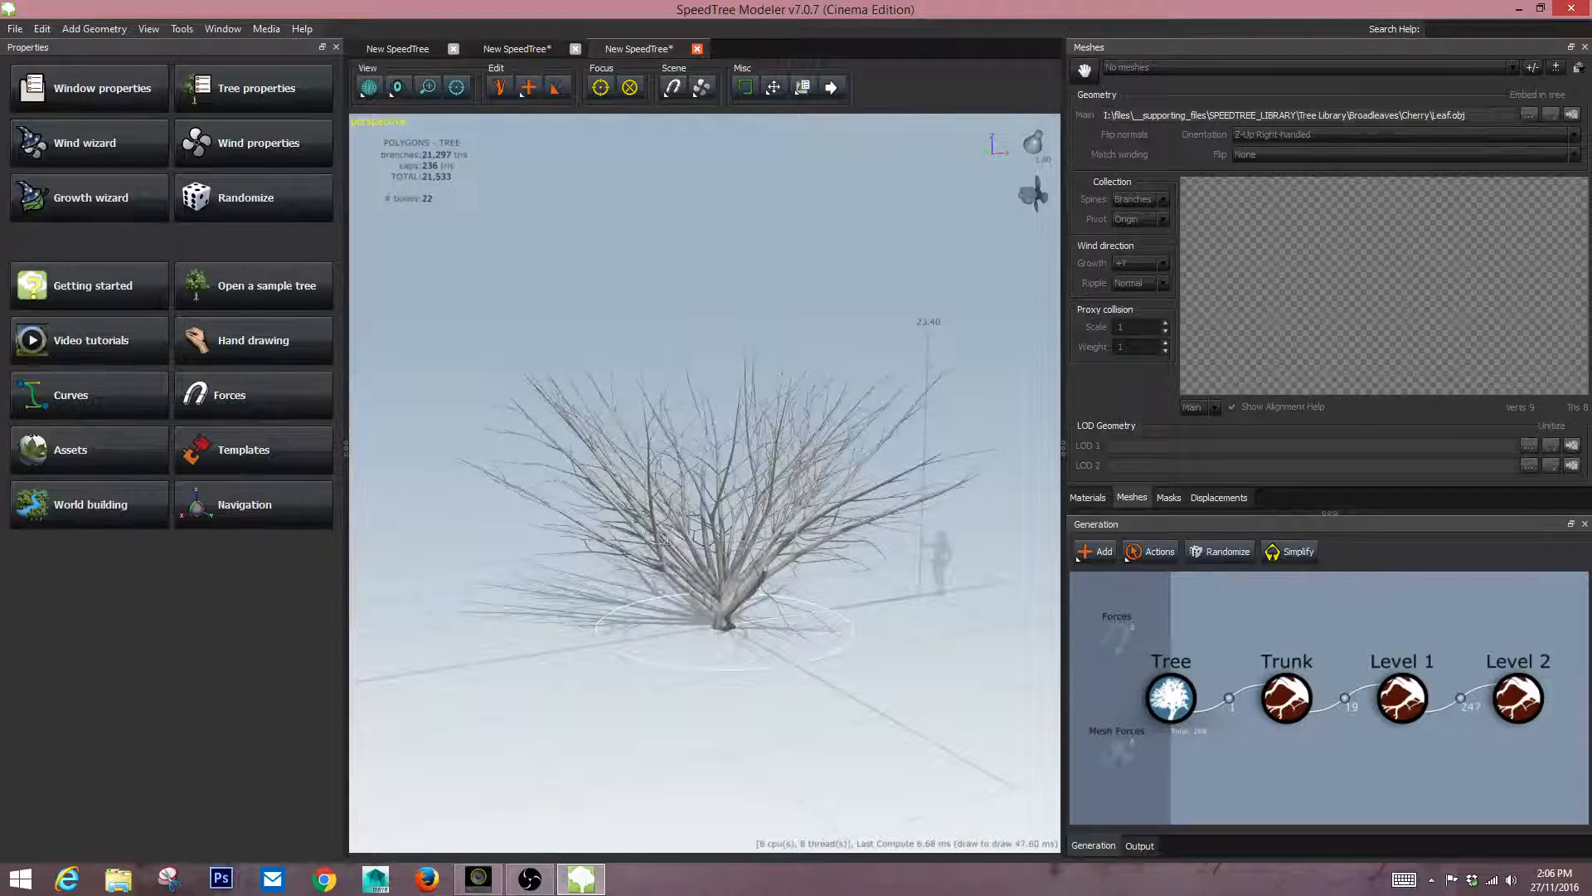
{"action": "left_click", "coordinate": [1170, 698]}
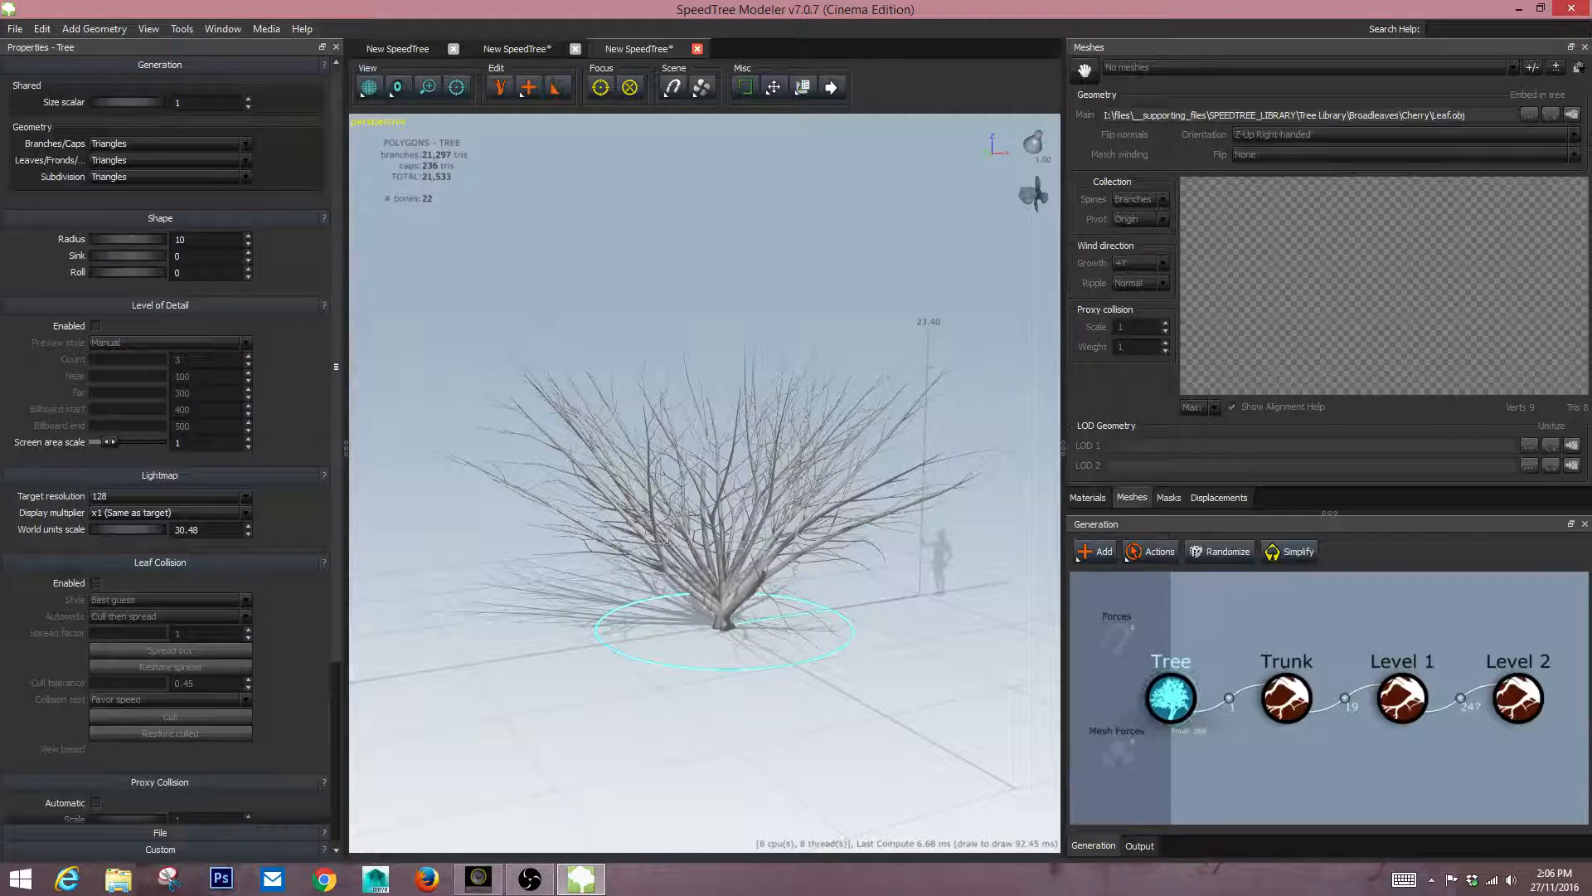
{"action": "left_click_drag", "start_coordinate": [129, 102], "coordinate": [97, 102]}
{"action": "scroll", "coordinate": [725, 597], "scroll_direction": "up", "scroll_amount": 4}
{"action": "middle_click_drag", "start_coordinate": [739, 746], "coordinate": [750, 620]}
{"action": "left_click_drag", "start_coordinate": [129, 102], "coordinate": [118, 102]}
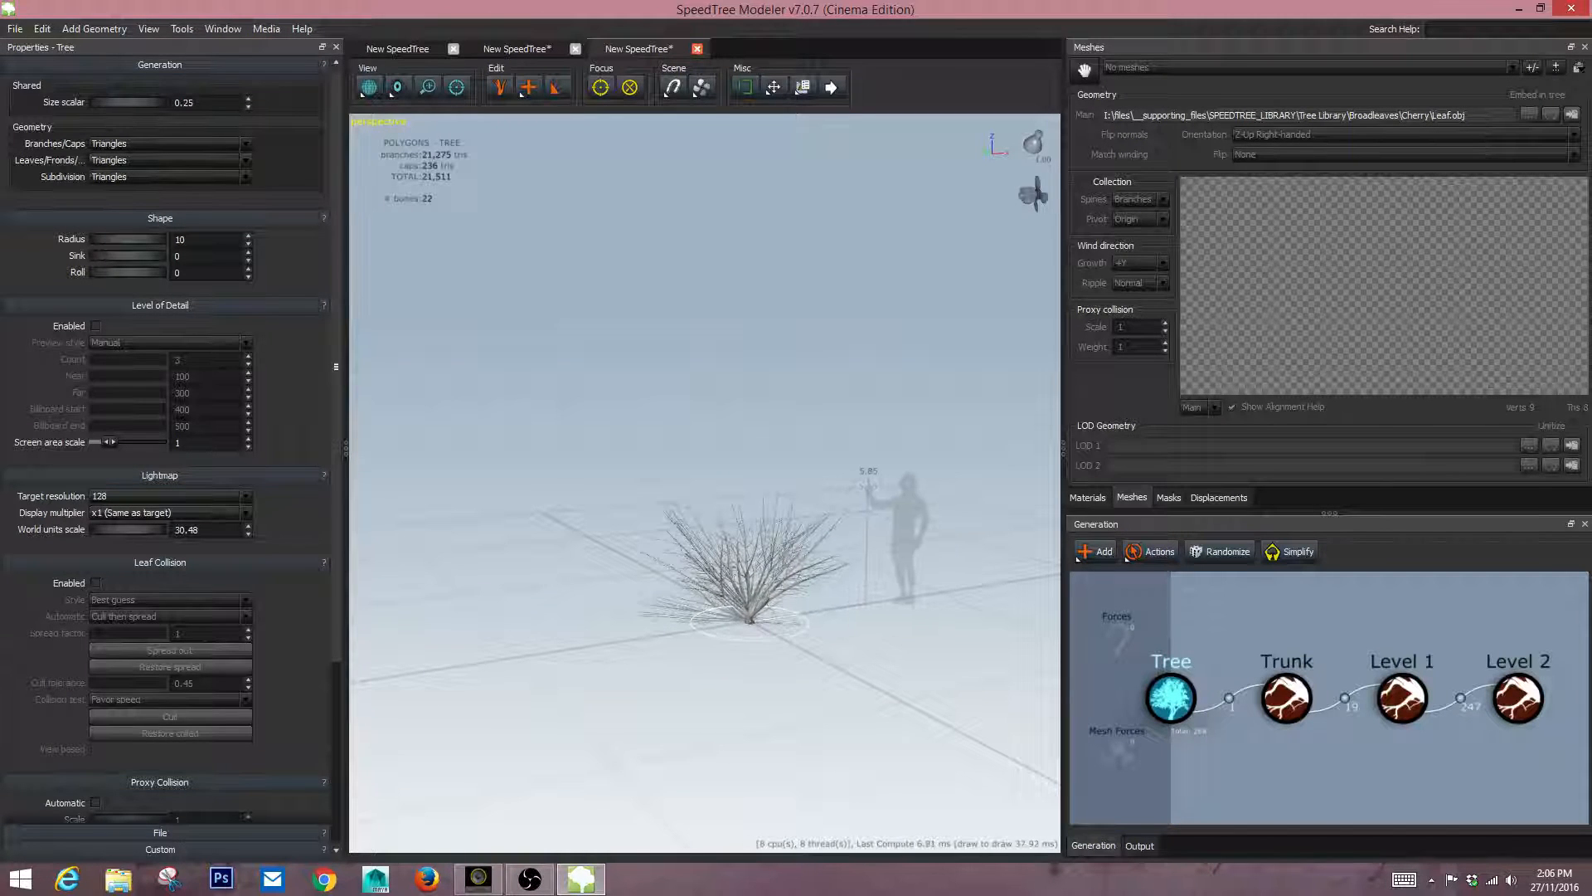
Add a Direction force to the Level 1 and Level 2 branches and move it above the shrub to Z 5.628.
{"action": "scroll", "coordinate": [705, 482], "scroll_direction": "up", "scroll_amount": 3}
{"action": "middle_click_drag", "start_coordinate": [705, 482], "coordinate": [676, 393]}
{"action": "left_click_drag", "start_coordinate": [675, 393], "coordinate": [811, 415]}
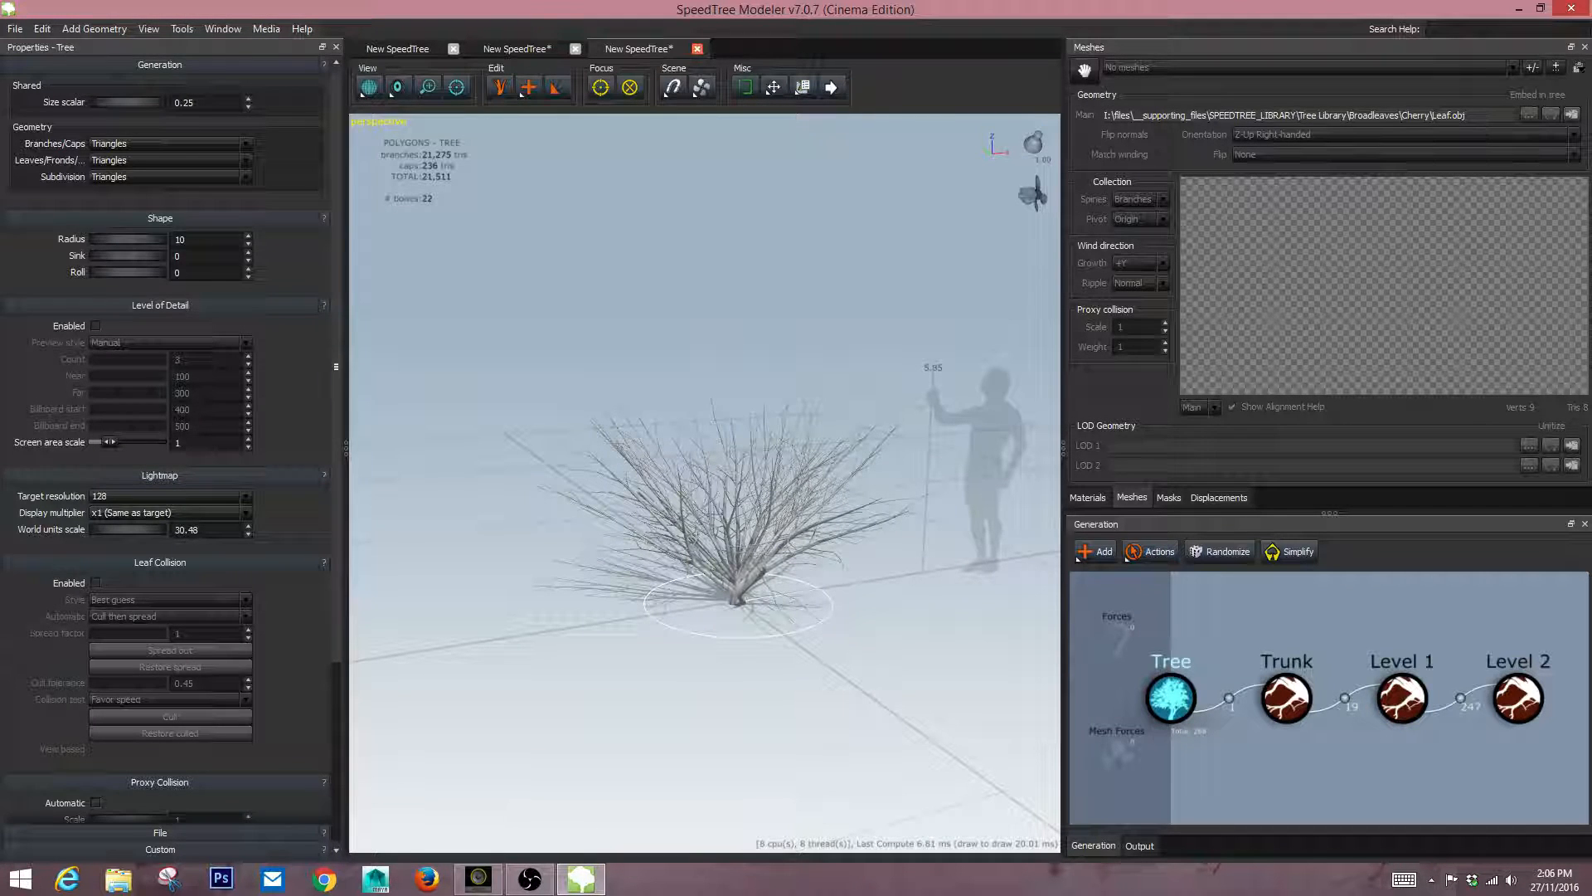
{"action": "key", "text": "Escape"}
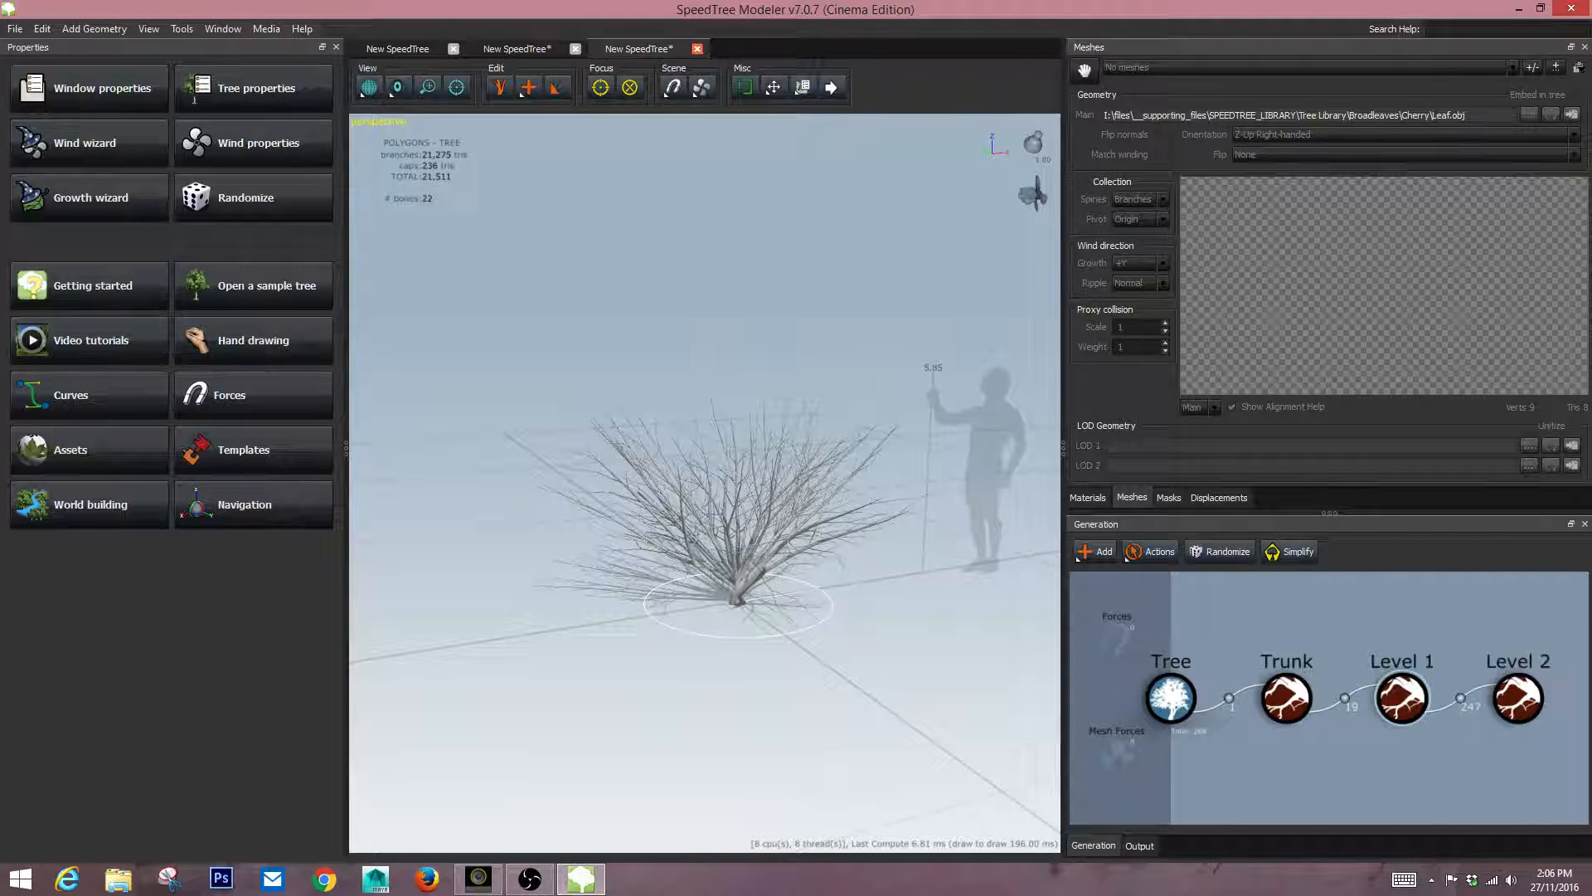
{"action": "left_click", "coordinate": [1402, 697]}
{"action": "key", "text": "Escape"}
{"action": "left_click_drag", "start_coordinate": [1312, 617], "coordinate": [1530, 756]}
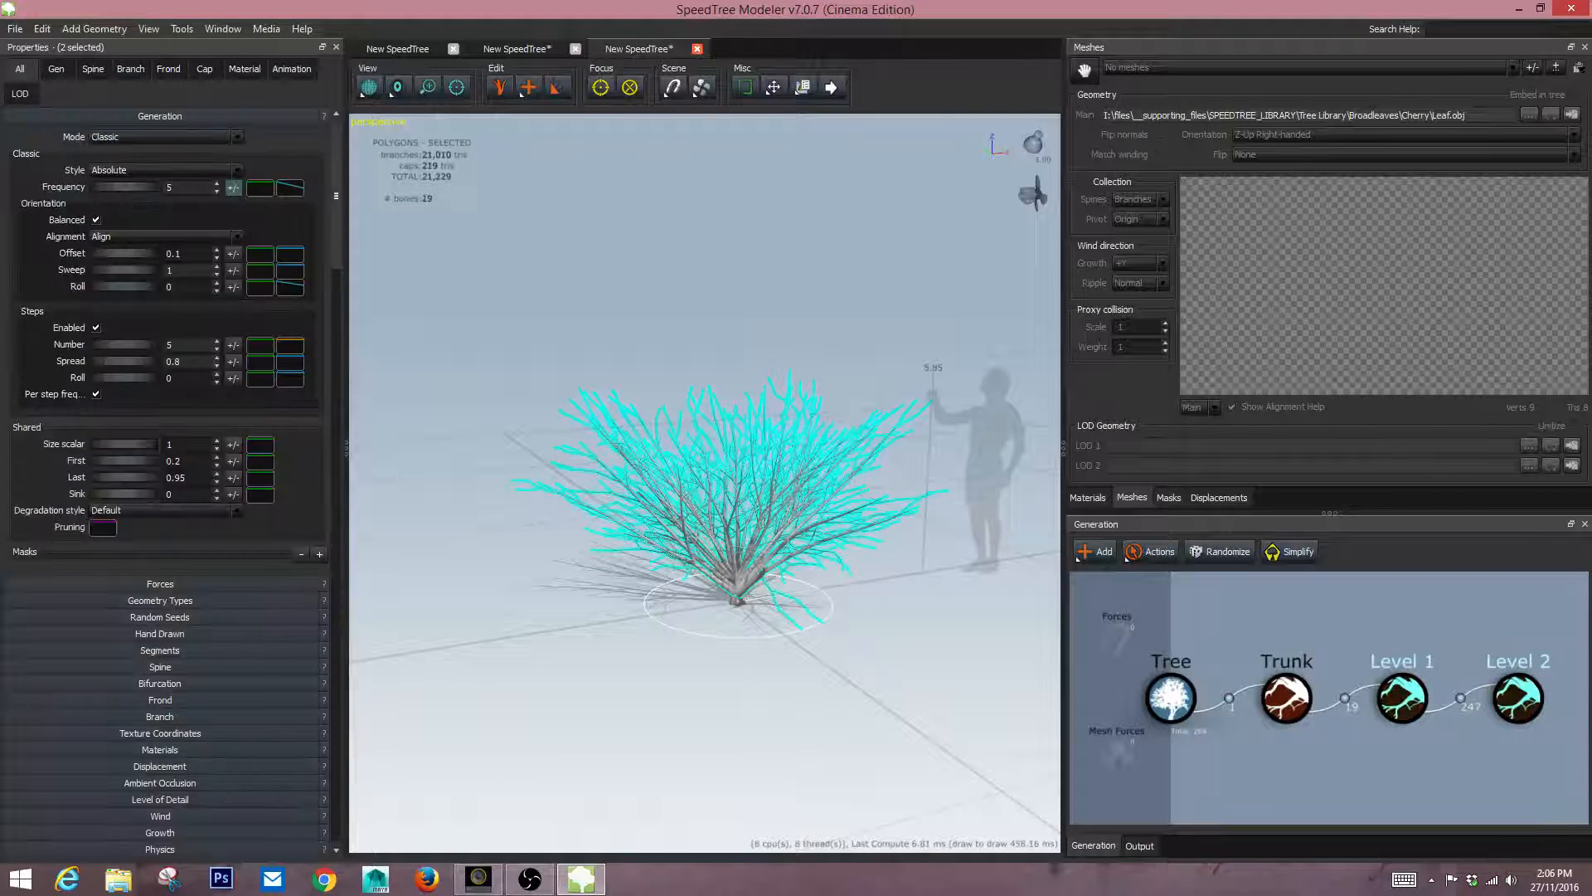
{"action": "right_click", "coordinate": [1116, 632]}
{"action": "mouse_move", "coordinate": [1178, 640]}
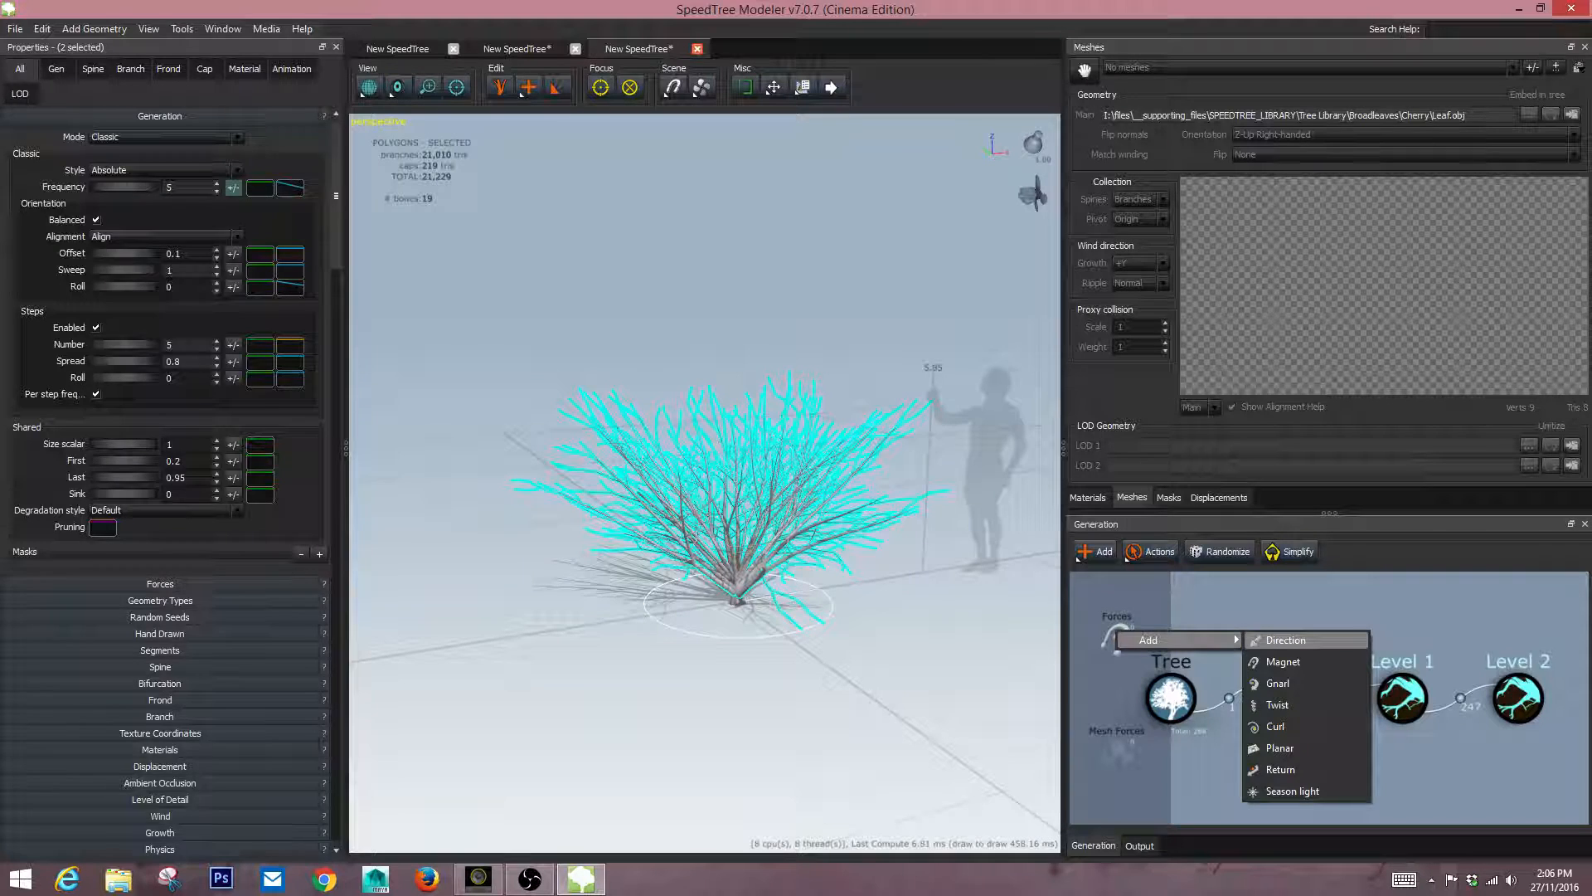
{"action": "left_click", "coordinate": [1286, 641]}
{"action": "left_click_drag", "start_coordinate": [705, 483], "coordinate": [848, 349]}
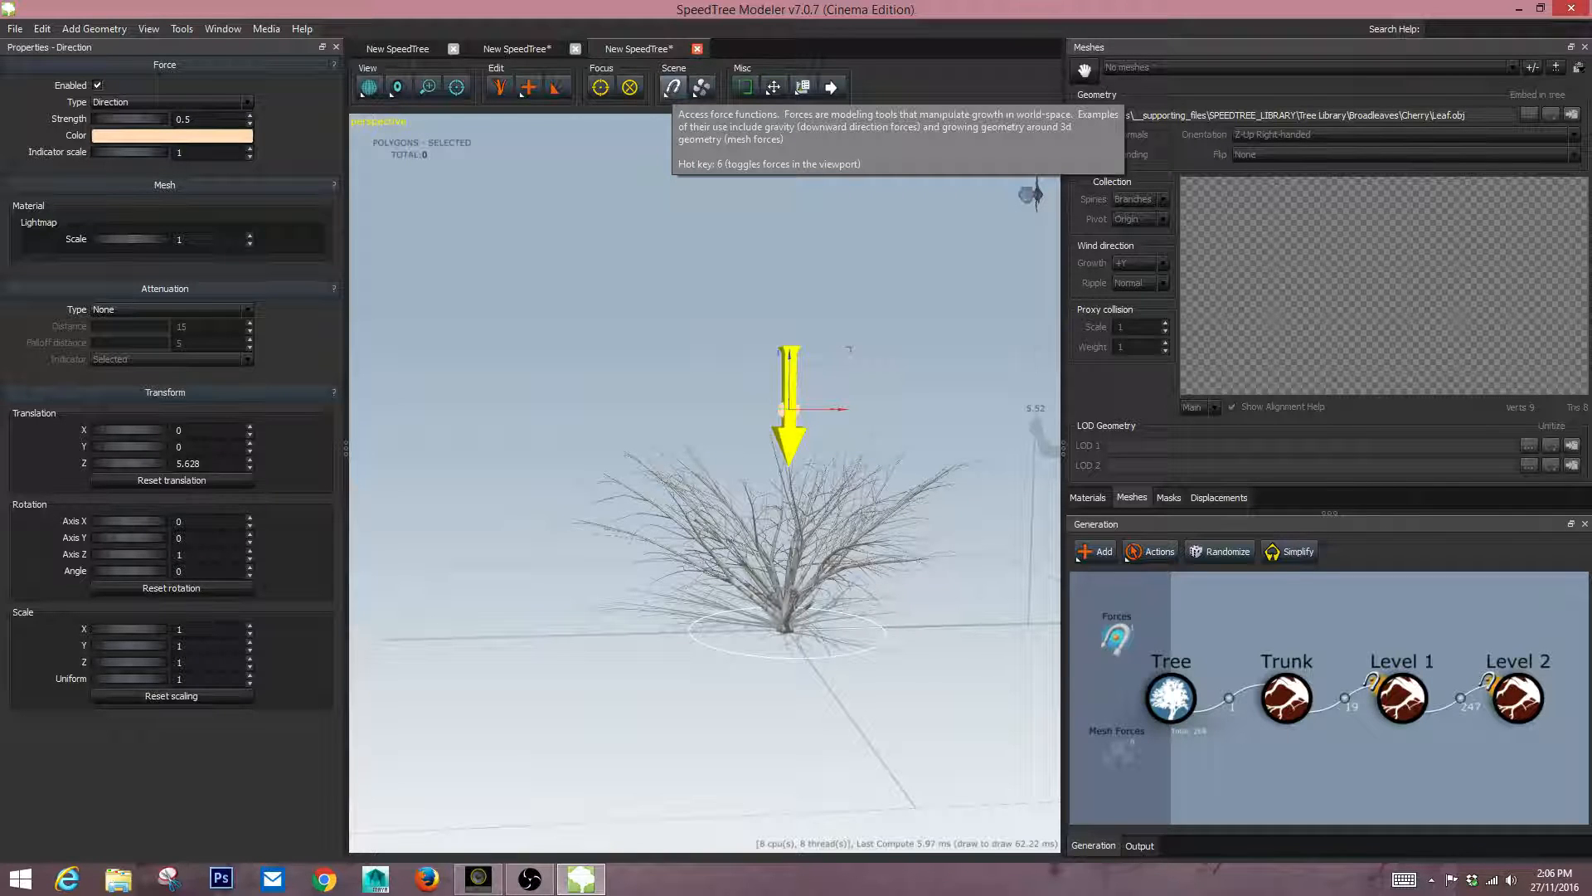
Rotate the Direction force about 176 degrees around its Y axis so that it points upward.
{"action": "left_click", "coordinate": [773, 86]}
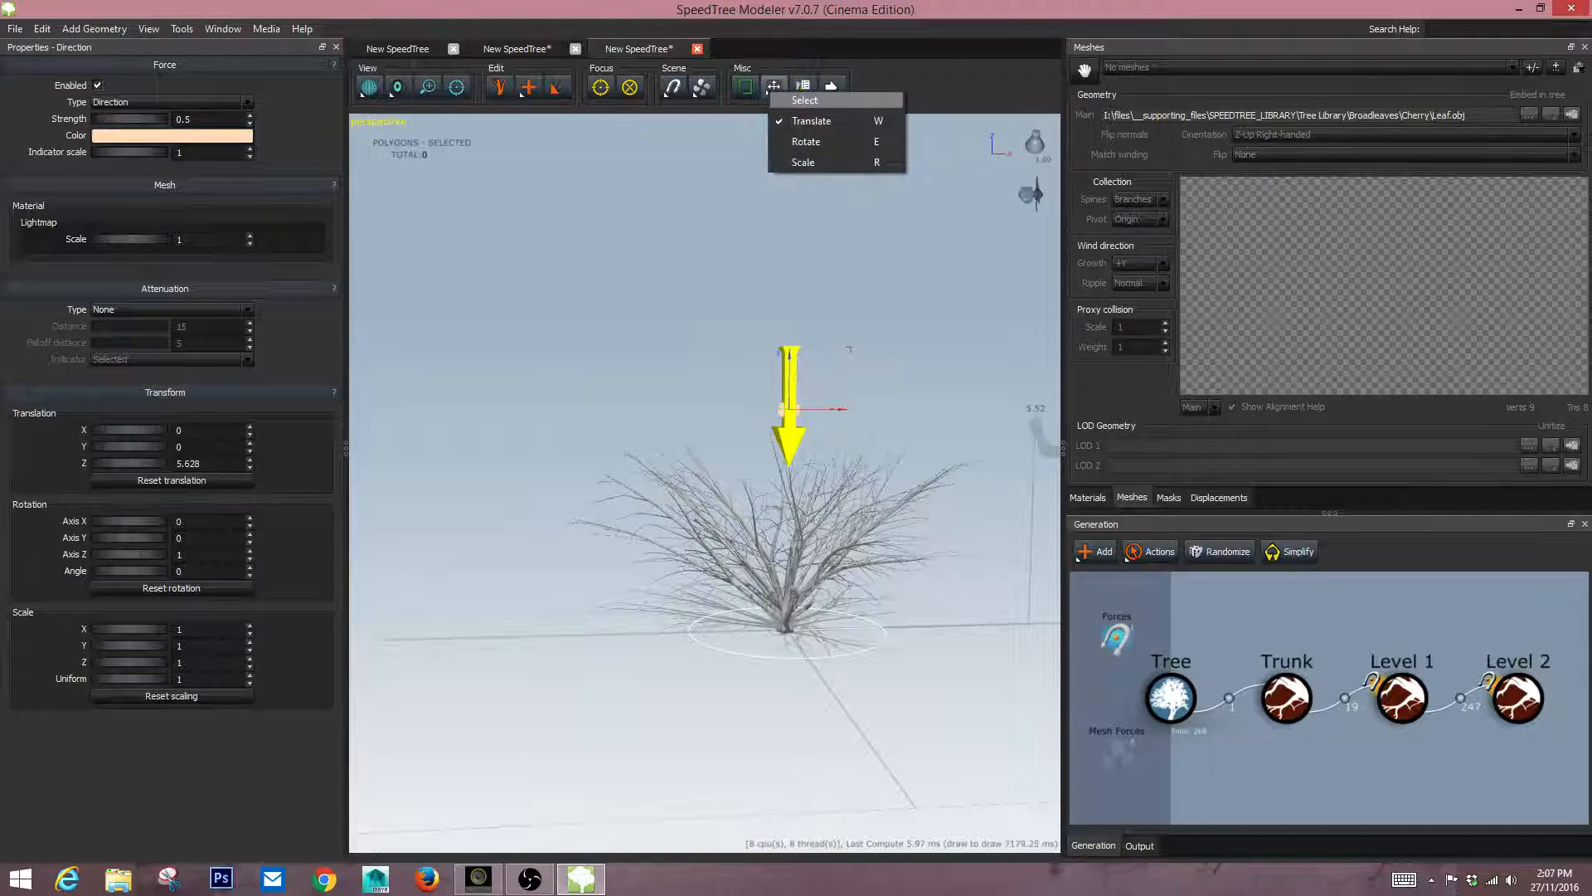
{"action": "left_click", "coordinate": [805, 141]}
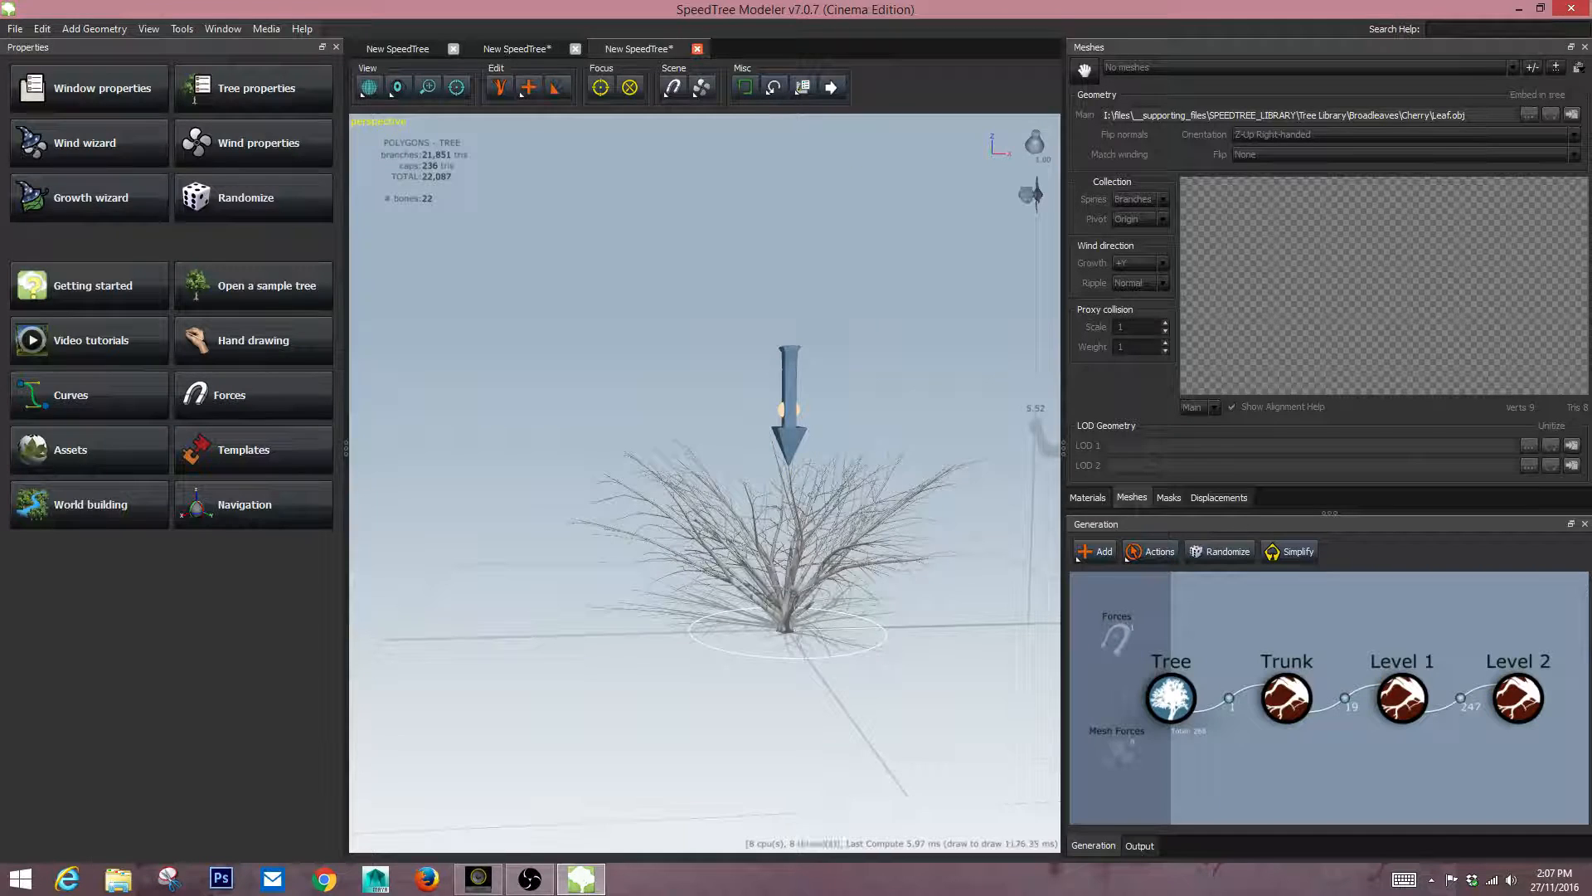
{"action": "left_click_drag", "start_coordinate": [705, 498], "coordinate": [792, 519]}
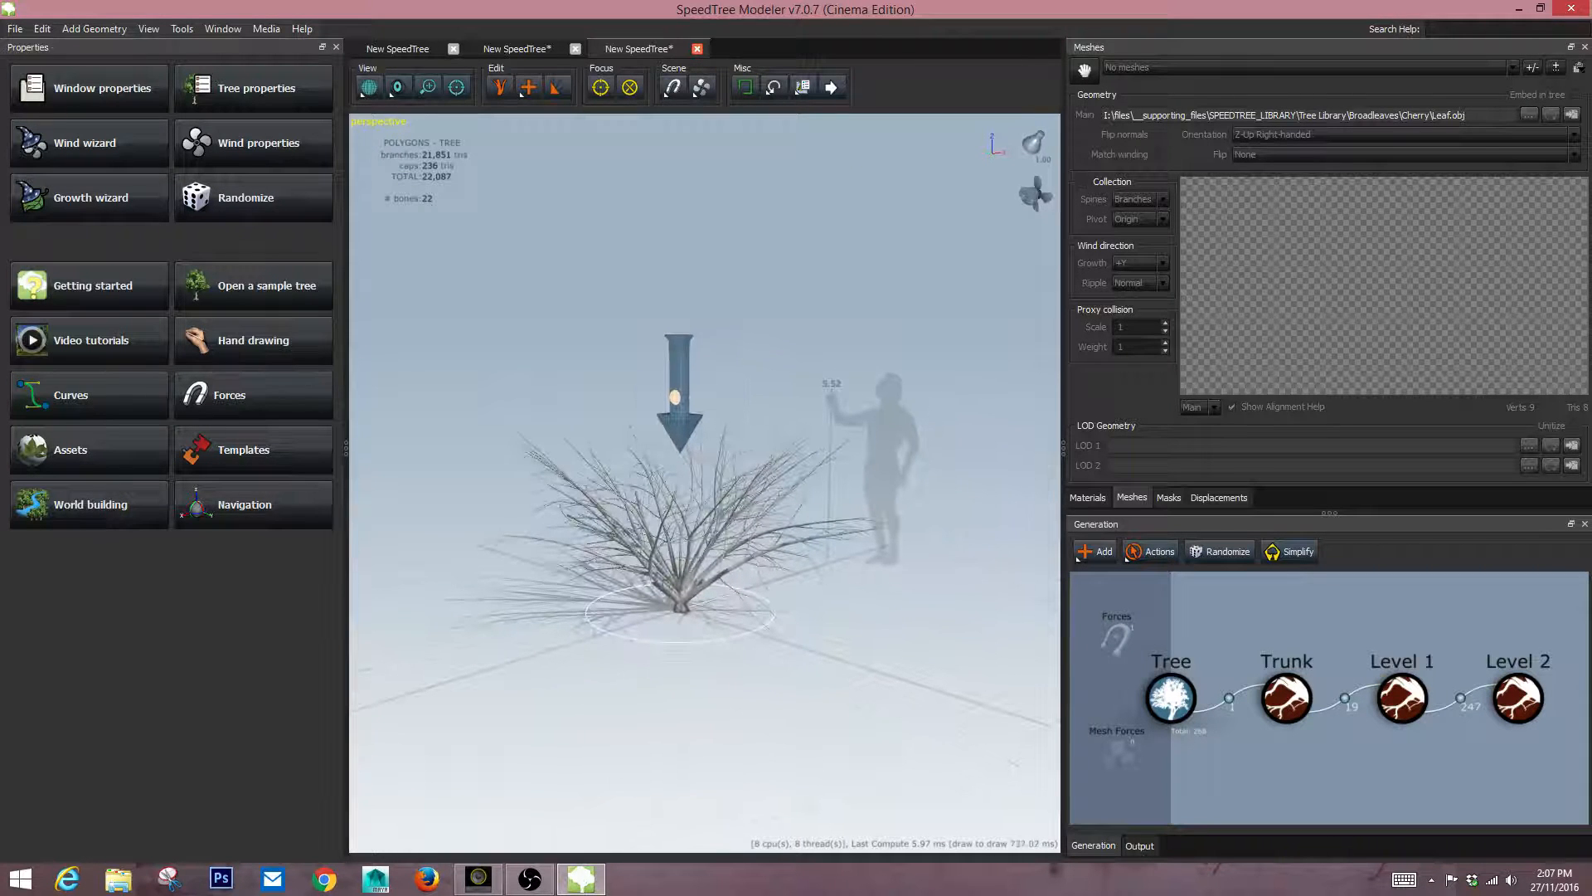
{"action": "left_click", "coordinate": [677, 394]}
{"action": "left_click_drag", "start_coordinate": [657, 369], "coordinate": [714, 503]}
{"action": "left_click_drag", "start_coordinate": [713, 503], "coordinate": [784, 580]}
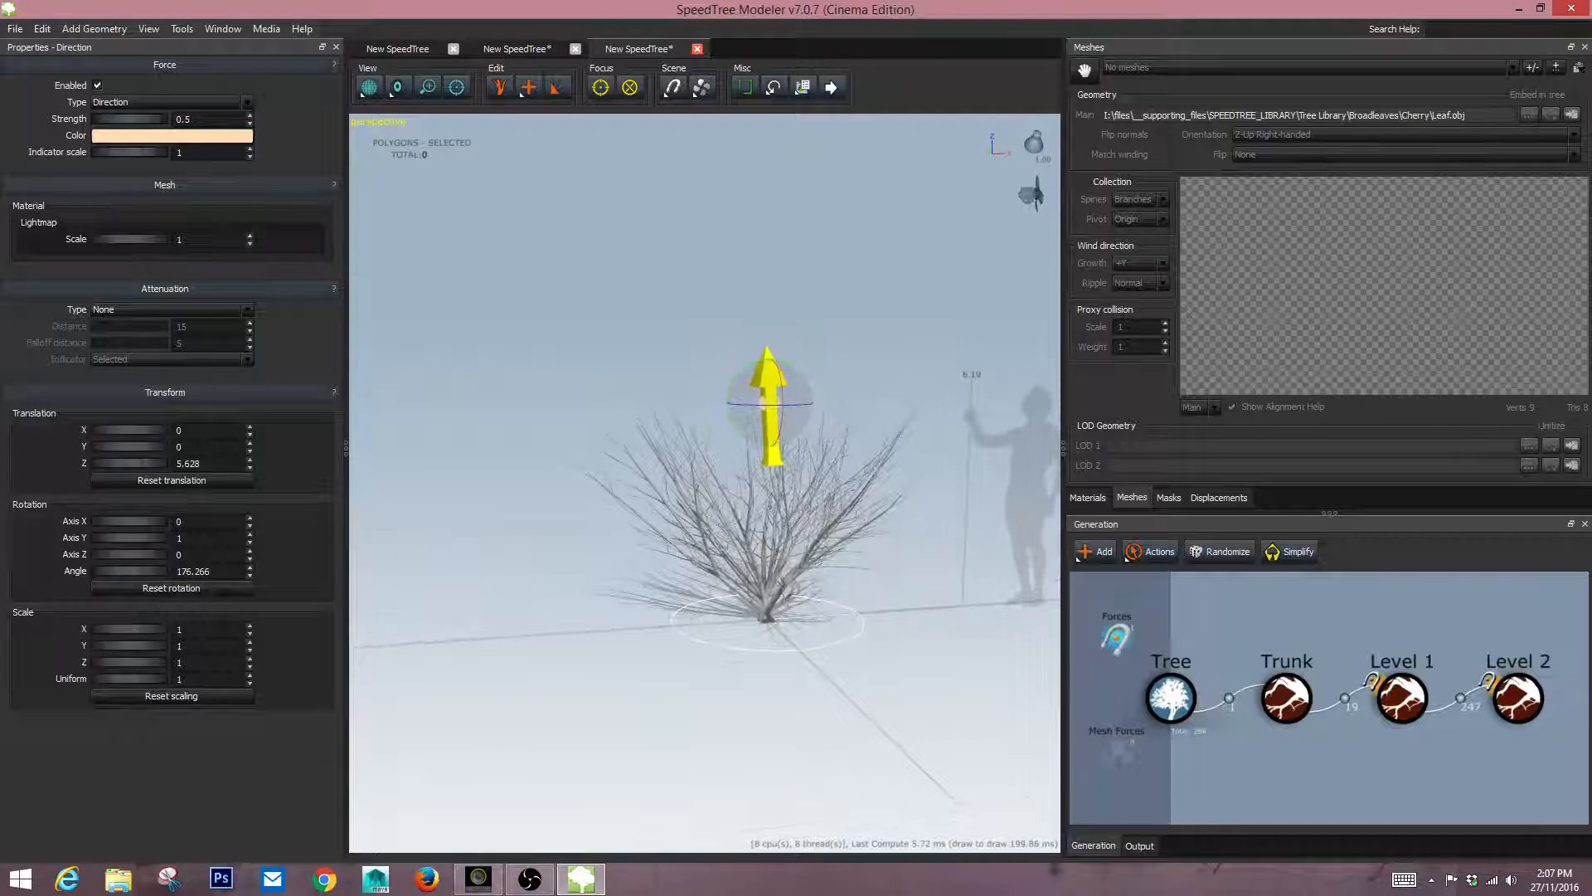
Set the Direction force's influence on the Level 1 and Level 2 branches to 1.6.
{"action": "key", "text": "Escape"}
{"action": "left_click_drag", "start_coordinate": [1410, 731], "coordinate": [1520, 622]}
{"action": "left_click", "coordinate": [160, 584]}
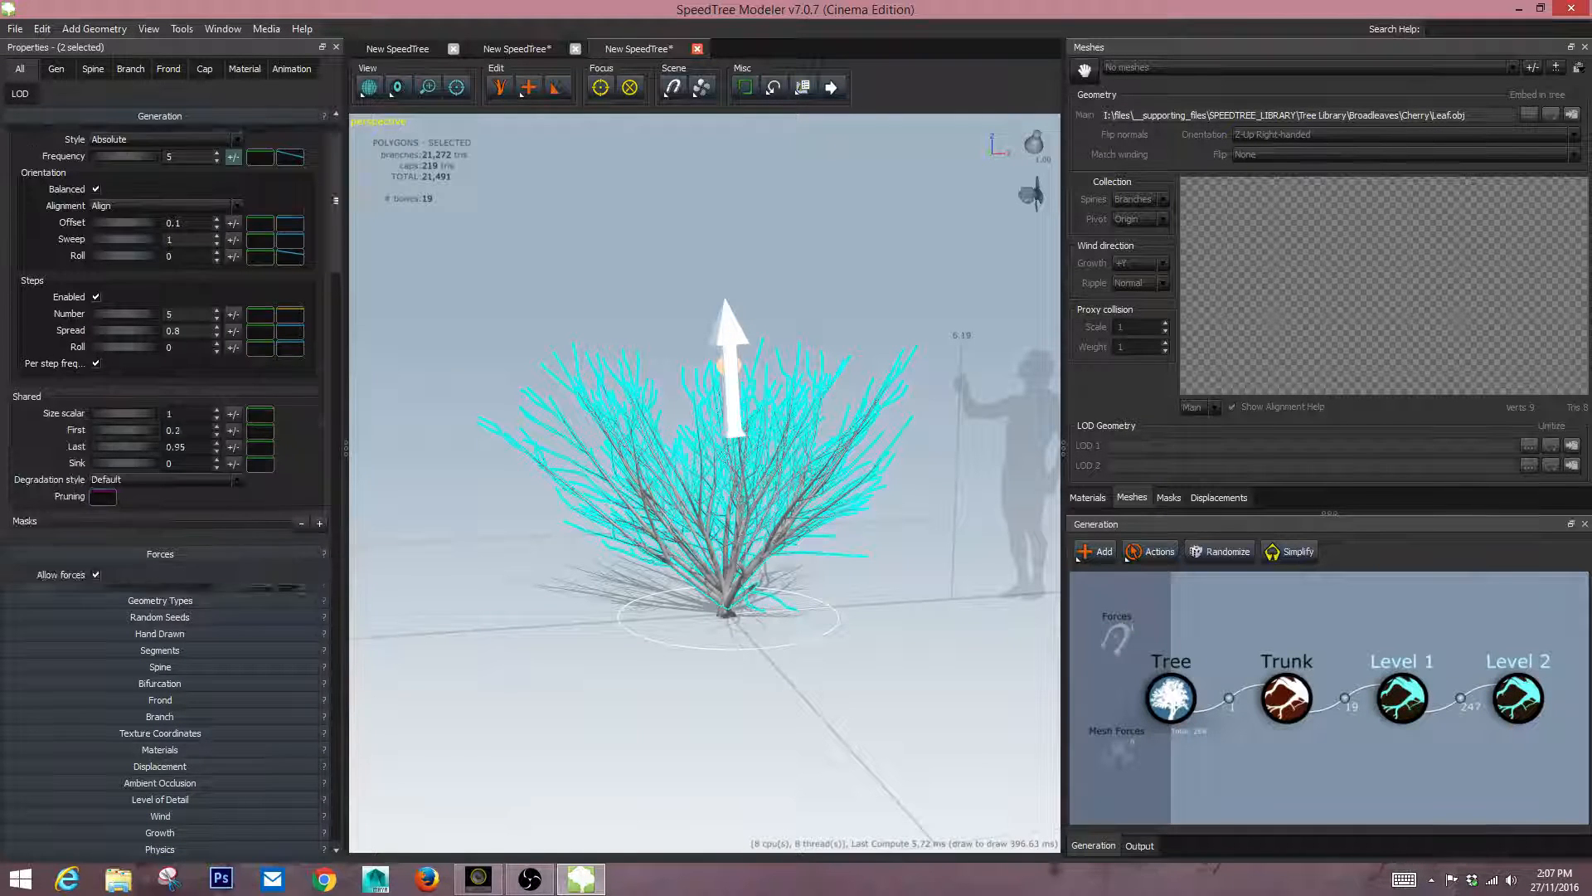
{"action": "left_click_drag", "start_coordinate": [131, 569], "coordinate": [243, 568]}
{"action": "mouse_move", "coordinate": [705, 481]}
{"action": "left_mouse_down"}
{"action": "mouse_move", "coordinate": [788, 481]}
{"action": "mouse_move", "coordinate": [698, 481]}
{"action": "mouse_move", "coordinate": [722, 681]}
{"action": "mouse_move", "coordinate": [705, 481]}
{"action": "left_mouse_up"}
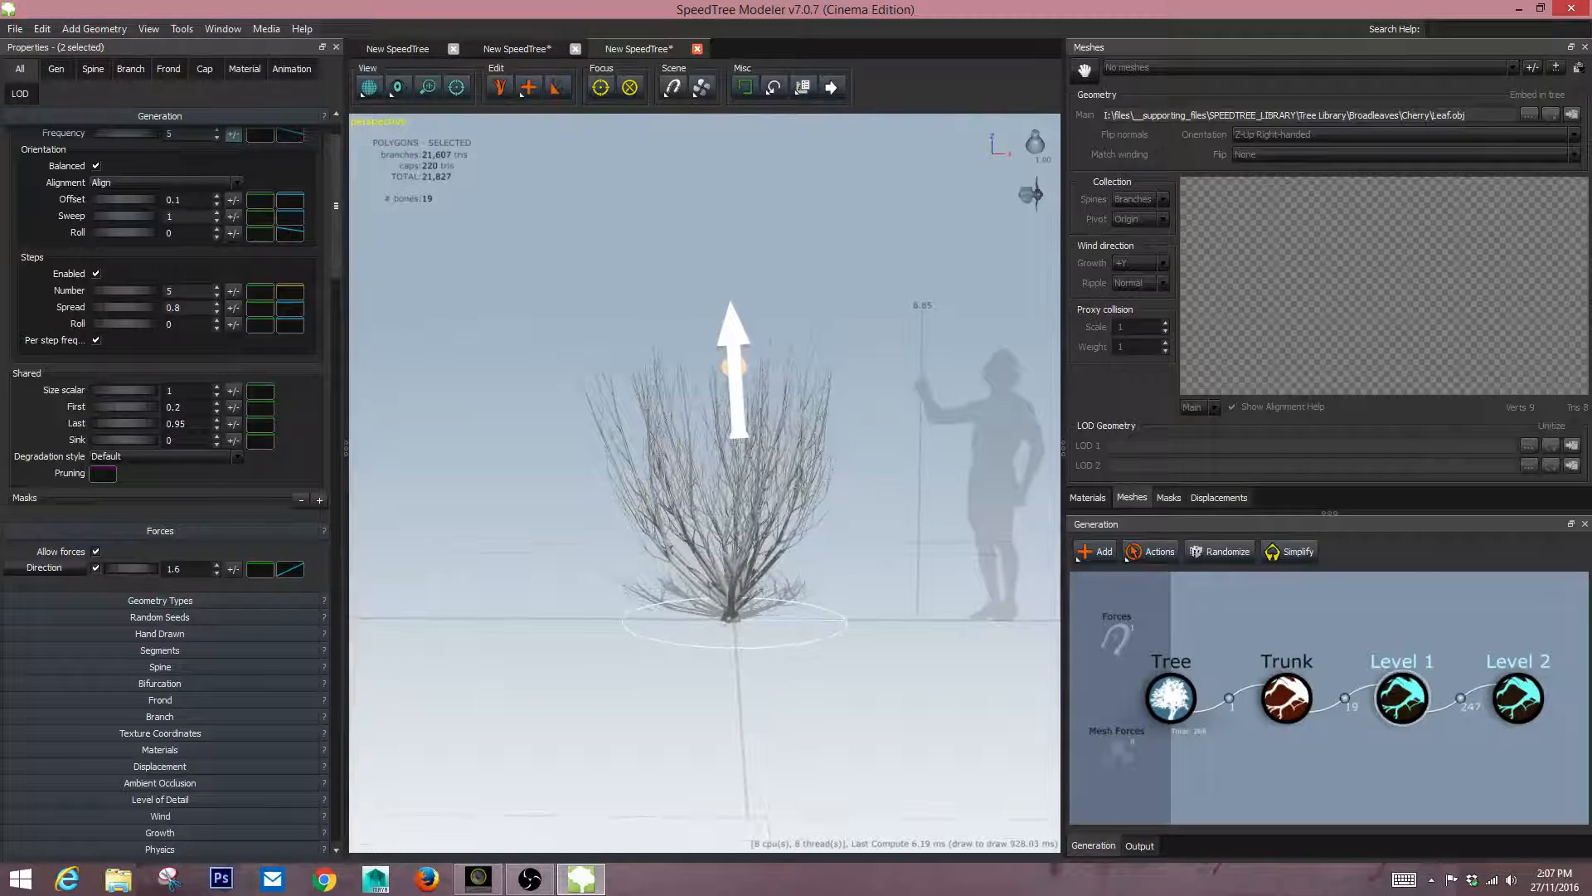
Set the spine start angle of the Level 1 branches to 0.46.
{"action": "left_click", "coordinate": [1402, 697]}
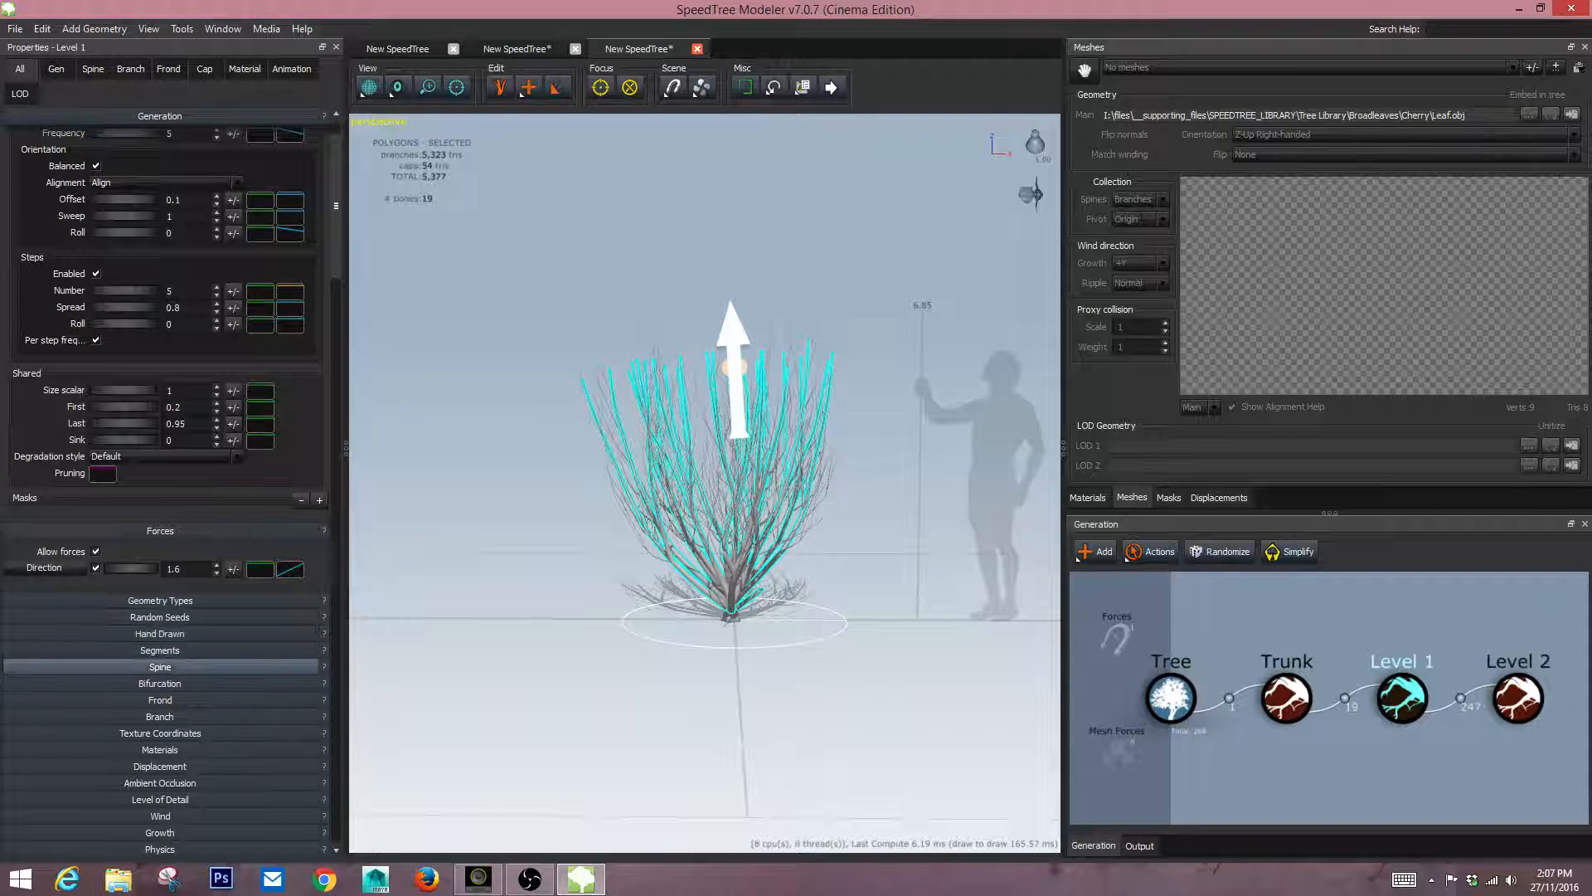
{"action": "left_click", "coordinate": [160, 666]}
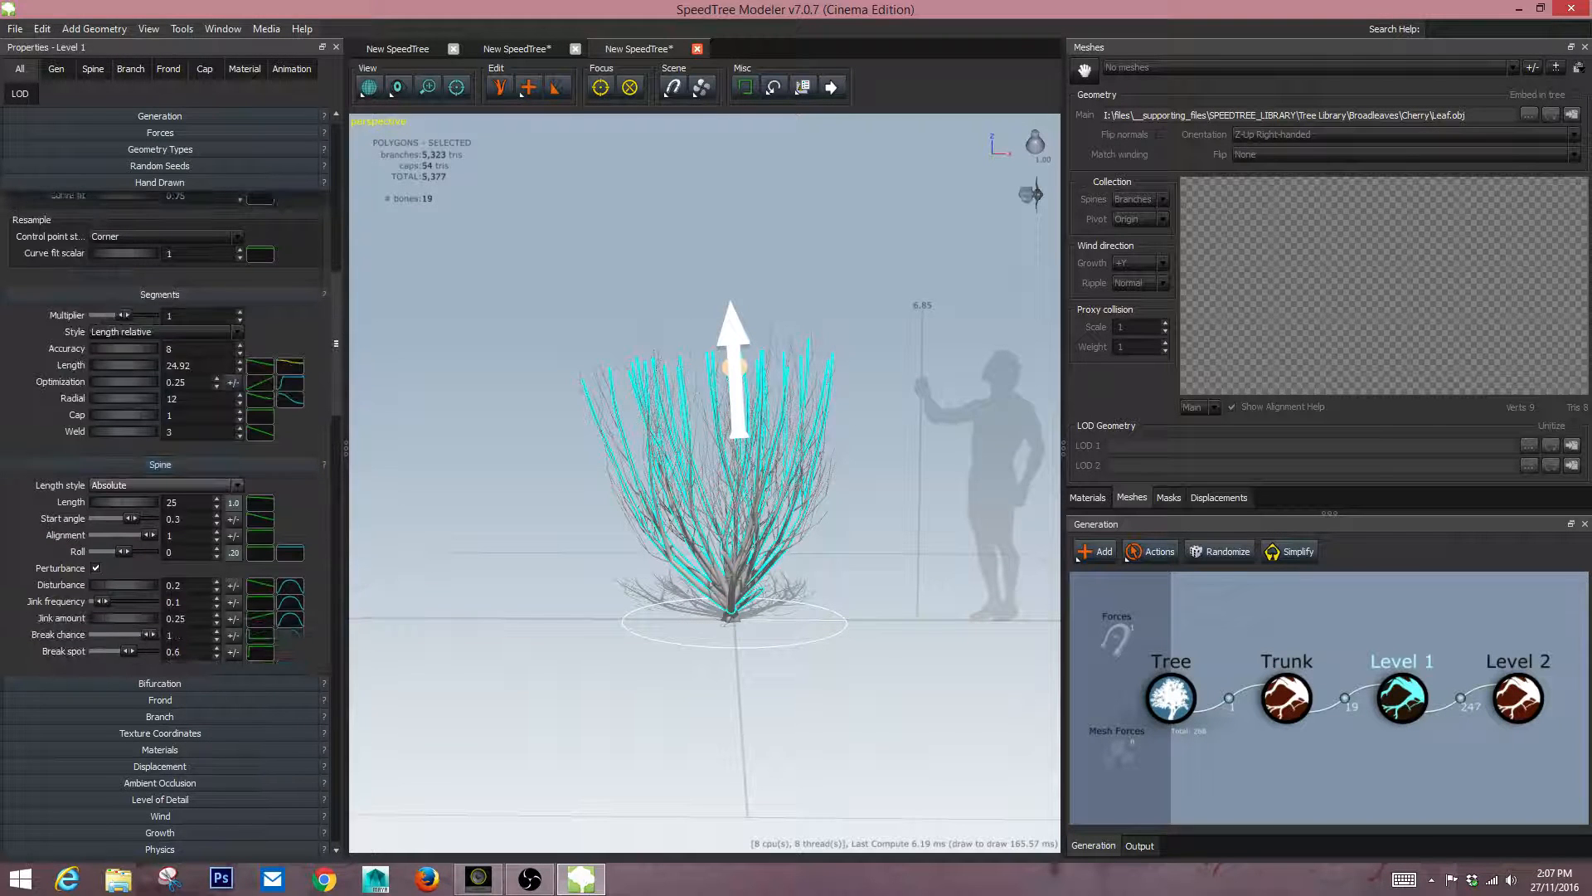
{"action": "left_click_drag", "start_coordinate": [131, 518], "coordinate": [136, 519]}
{"action": "left_click_drag", "start_coordinate": [599, 543], "coordinate": [763, 617]}
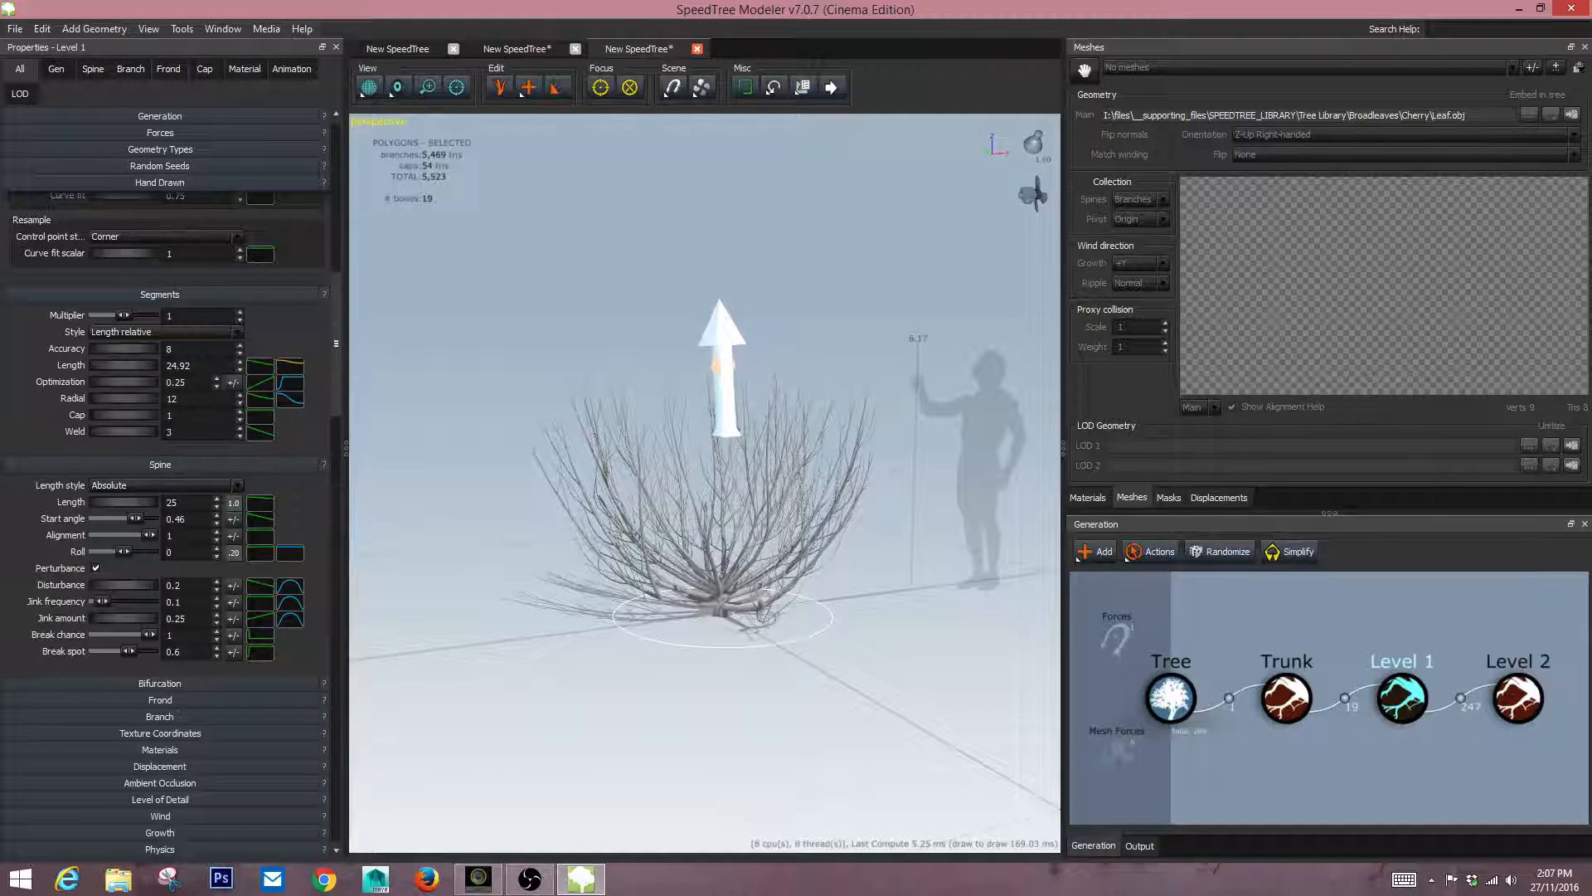
Try raising the end of the Level 1 start angle's parent curve until the curve is almost flat.
{"action": "left_click", "coordinate": [259, 518]}
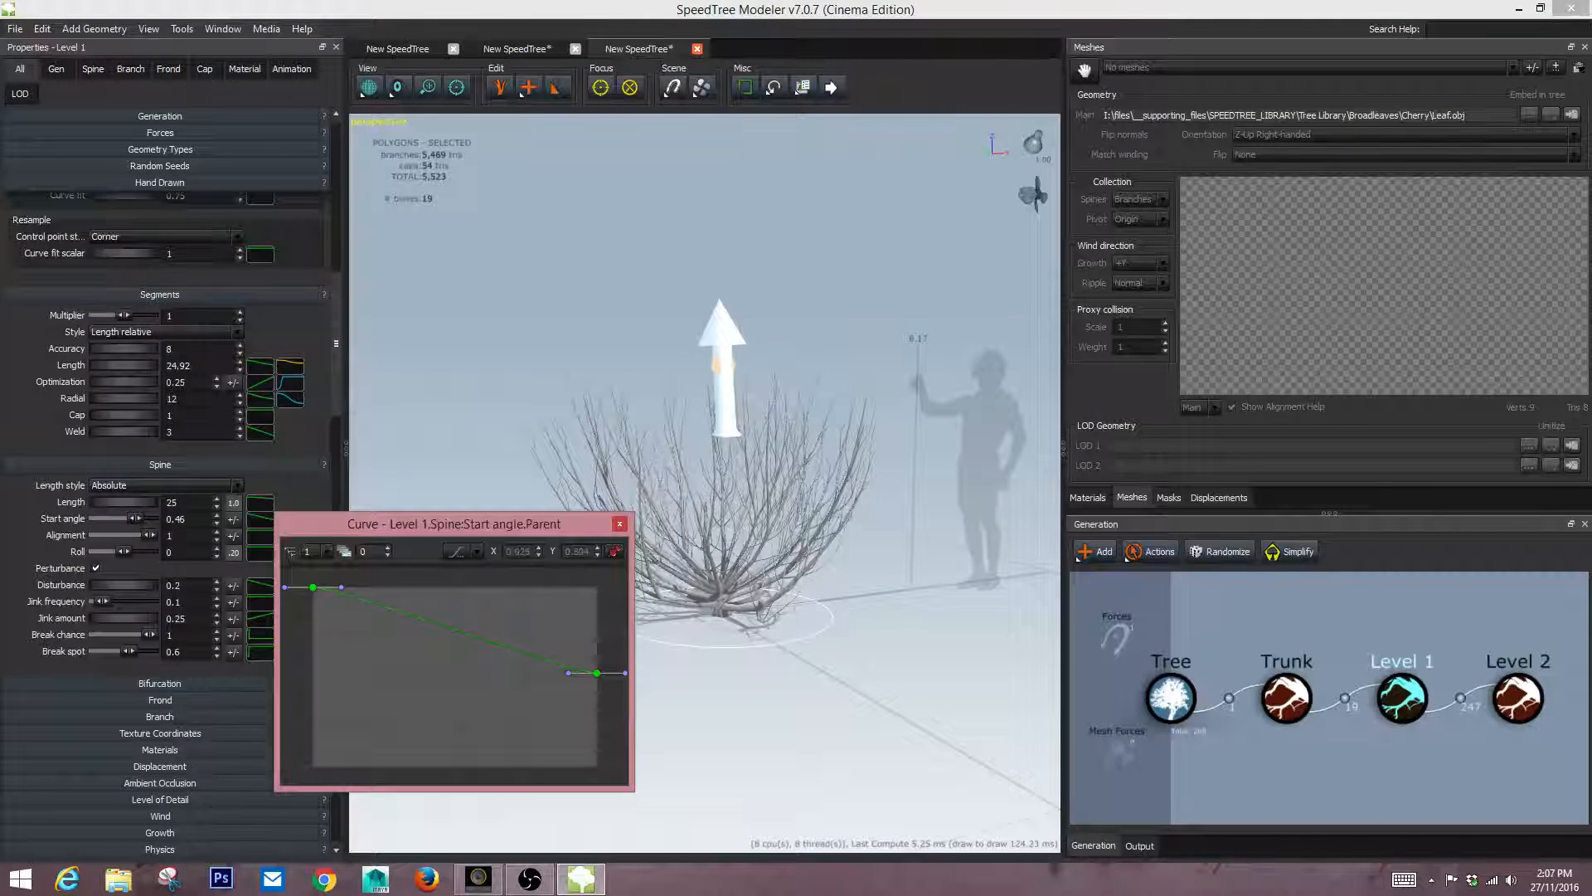
{"action": "left_click_drag", "start_coordinate": [581, 524], "coordinate": [429, 477]}
{"action": "left_click_drag", "start_coordinate": [446, 626], "coordinate": [445, 544]}
{"action": "left_click_drag", "start_coordinate": [580, 498], "coordinate": [660, 518]}
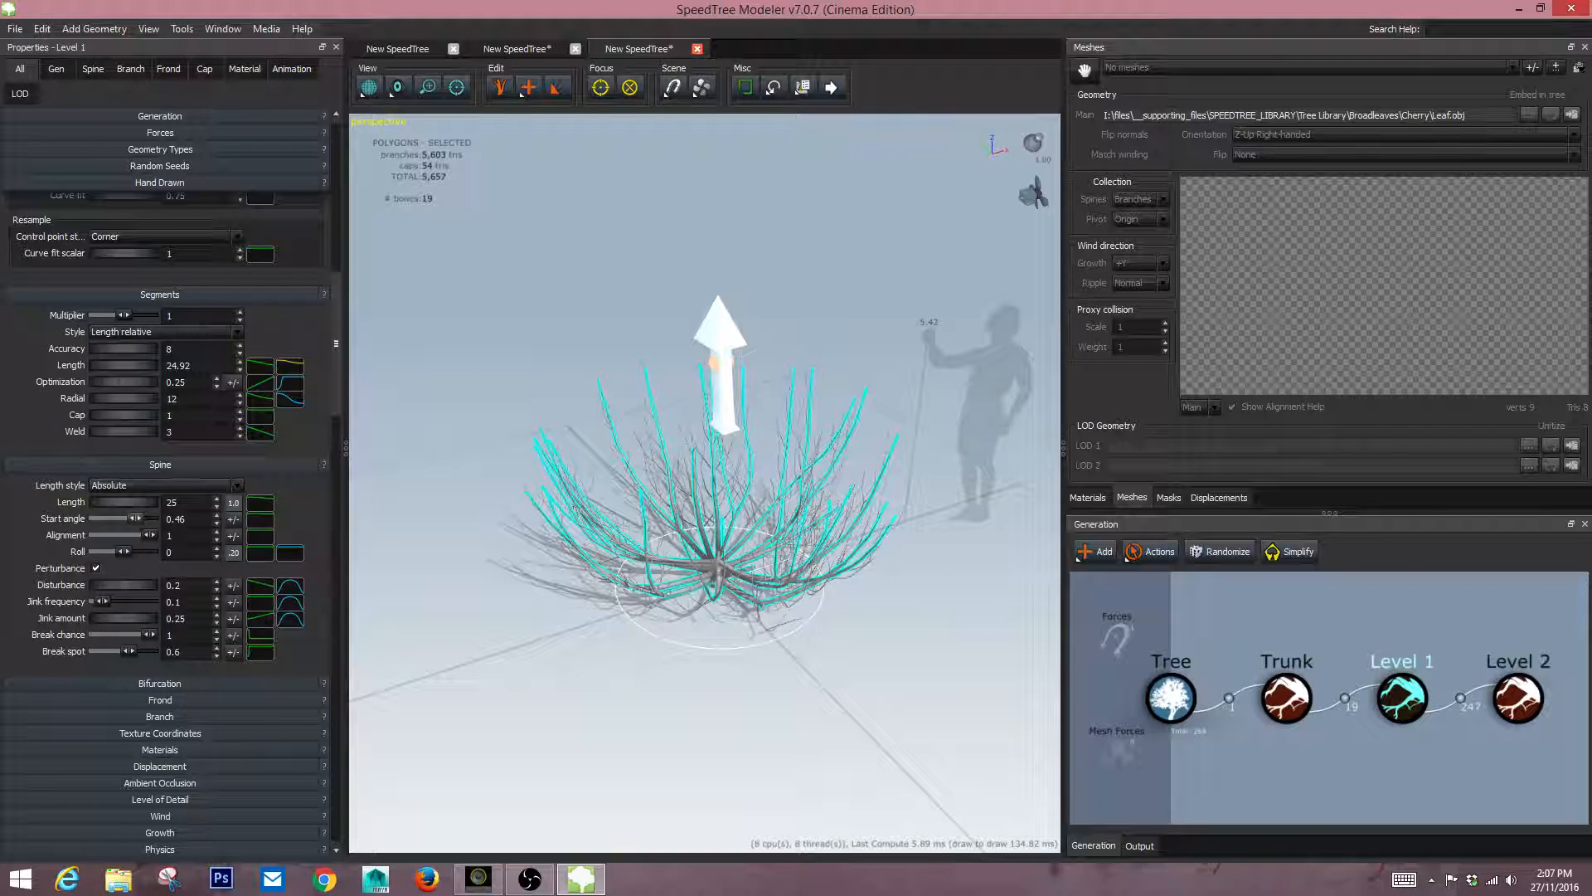
Lower the end point of the Level 1 start angle's parent curve to a Y value of 0.019.
{"action": "left_click", "coordinate": [259, 518]}
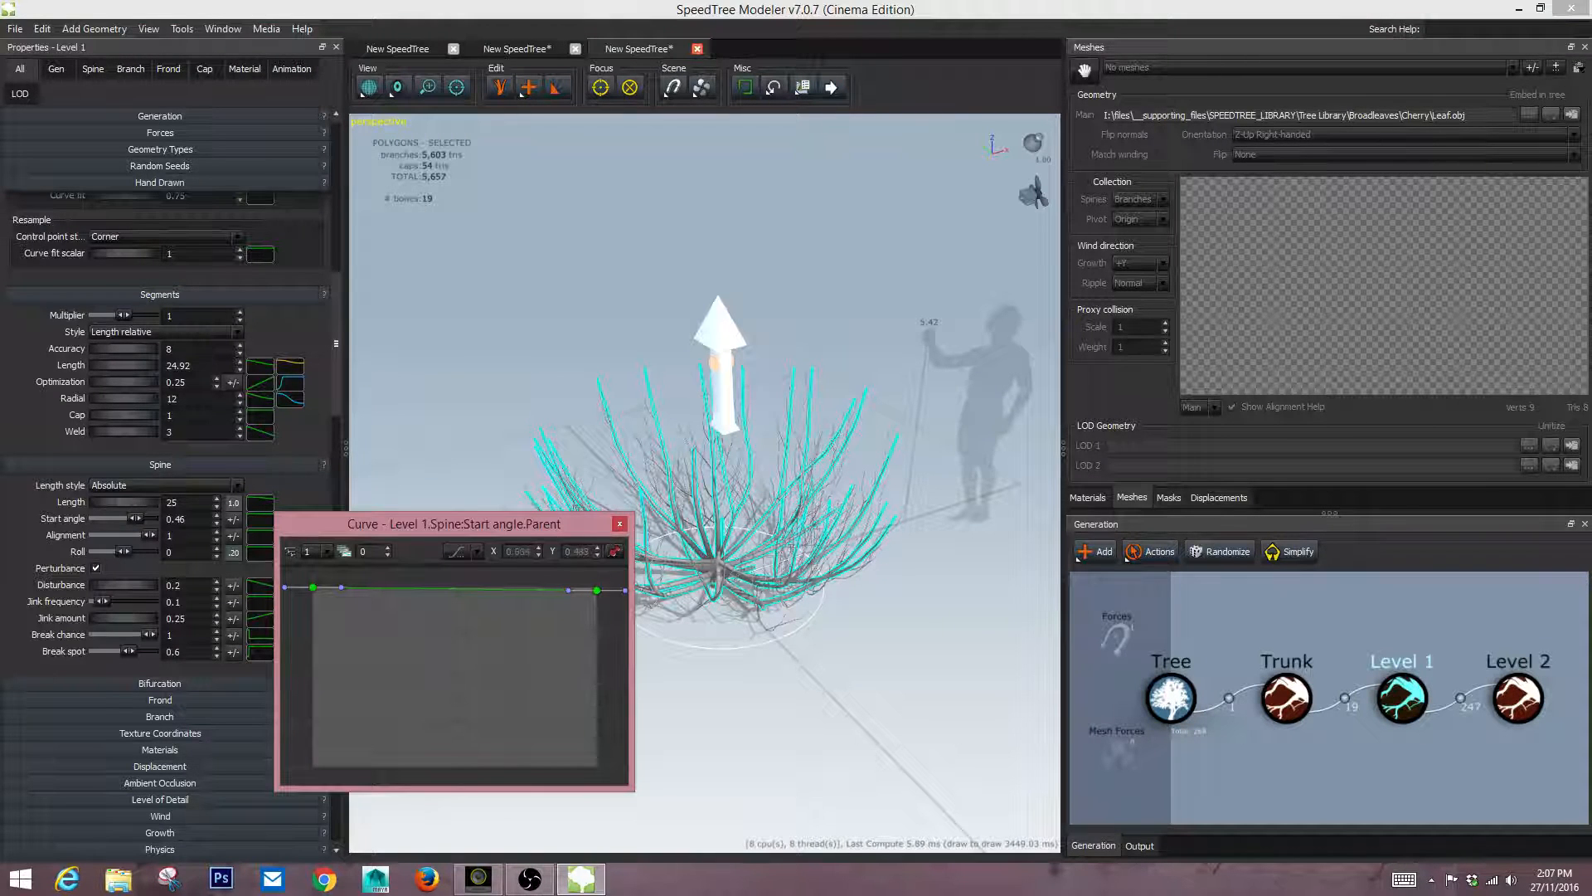
{"action": "left_click_drag", "start_coordinate": [596, 589], "coordinate": [596, 732]}
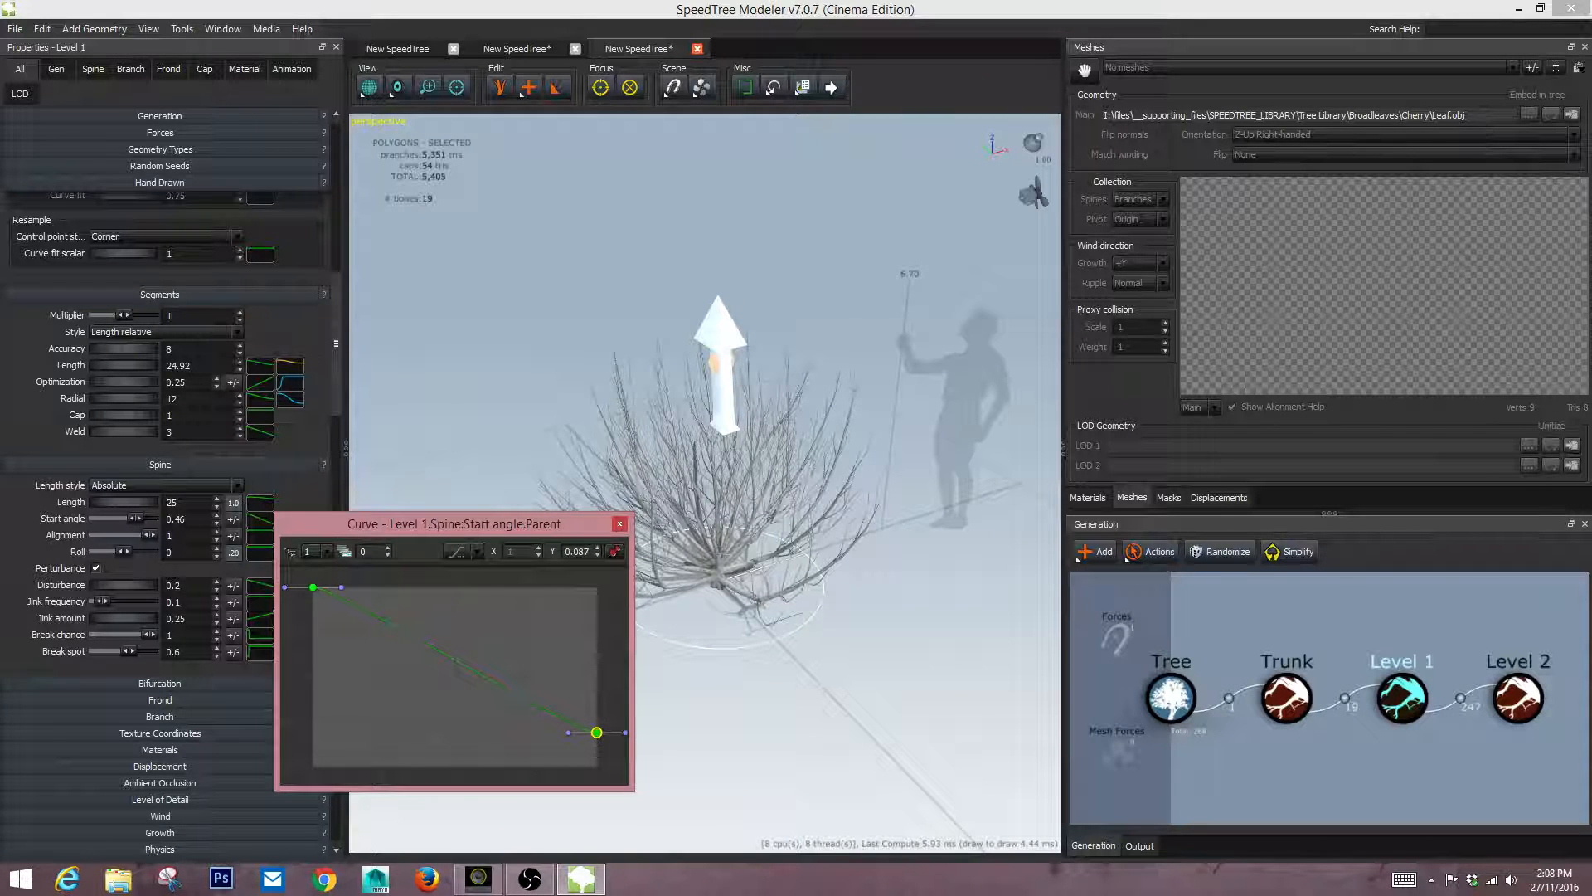
{"action": "left_click_drag", "start_coordinate": [596, 734], "coordinate": [596, 760]}
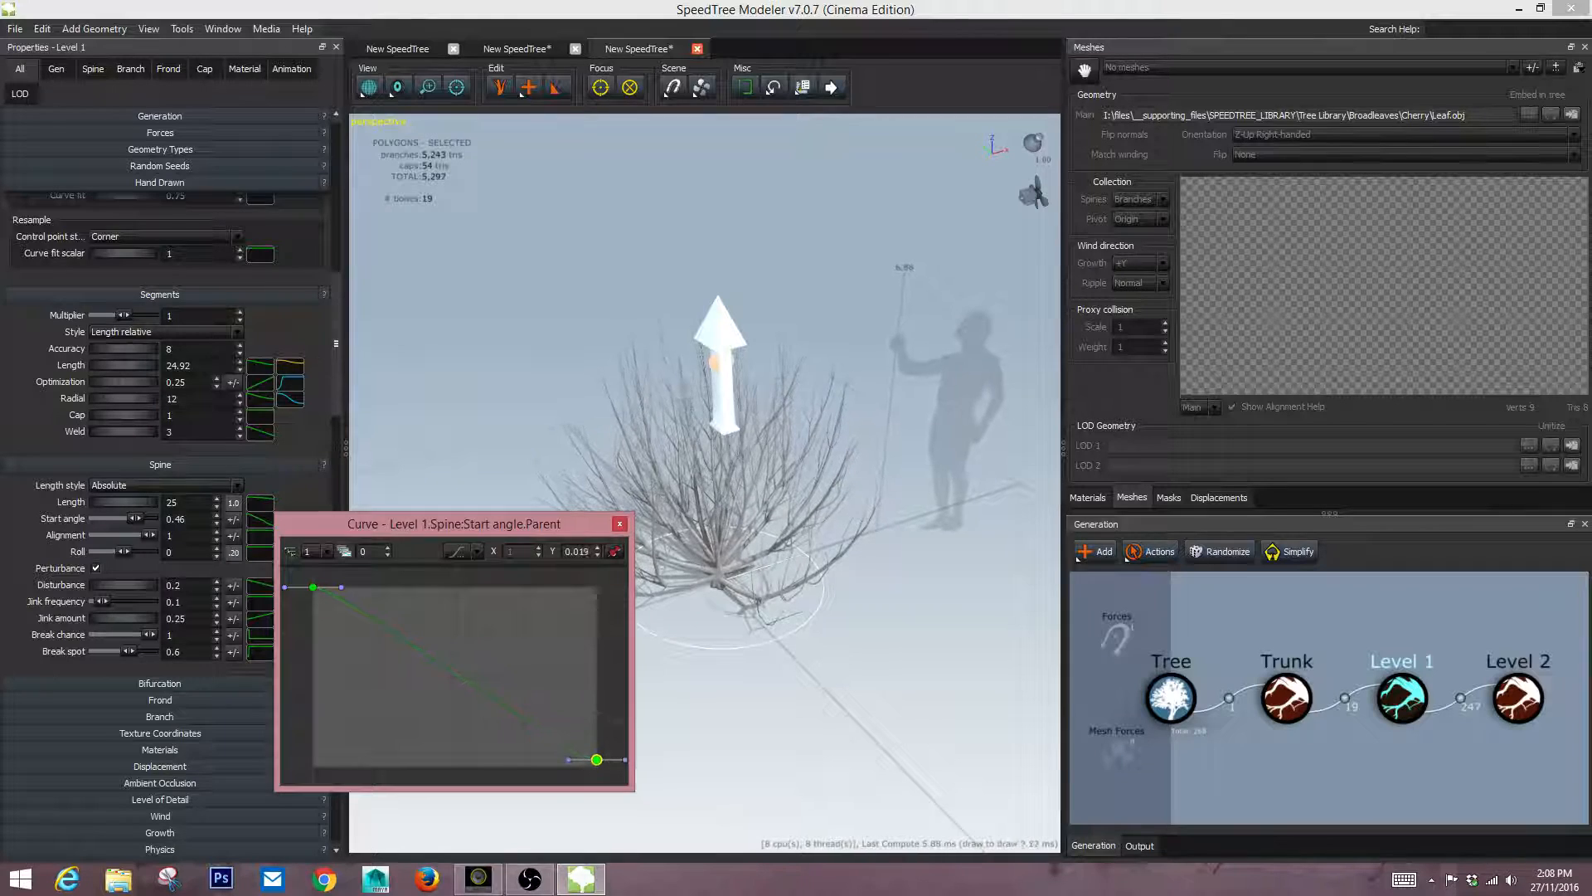
{"action": "left_click_drag", "start_coordinate": [747, 498], "coordinate": [871, 466]}
{"action": "key", "text": "Escape"}
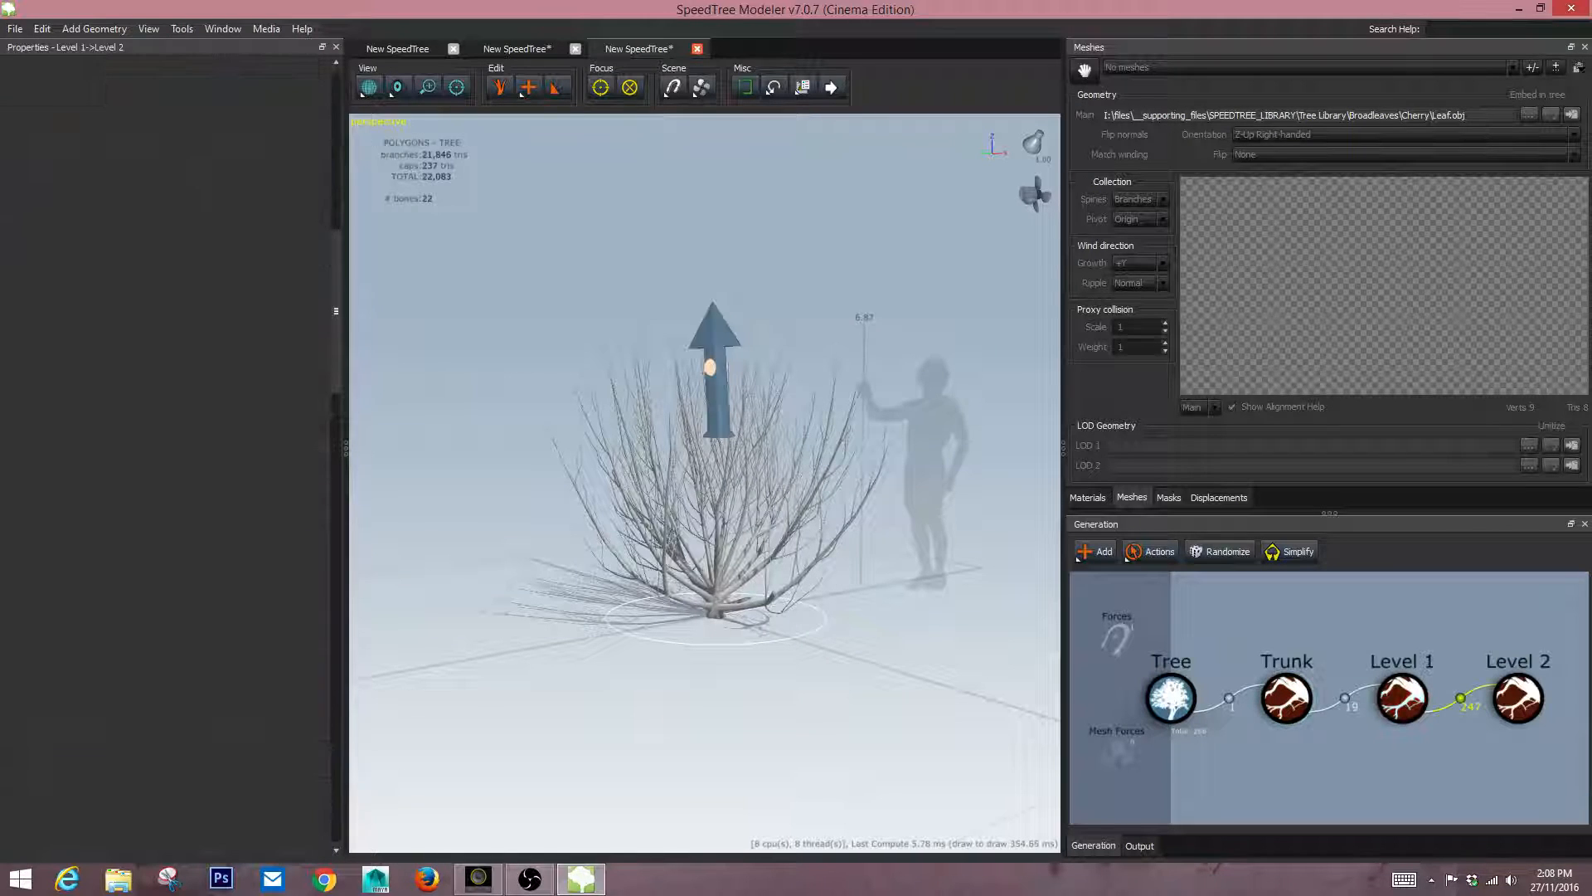
Set the generation frequency of the Level 1 branches to 7.
{"action": "left_click", "coordinate": [1402, 698]}
{"action": "left_click", "coordinate": [159, 116]}
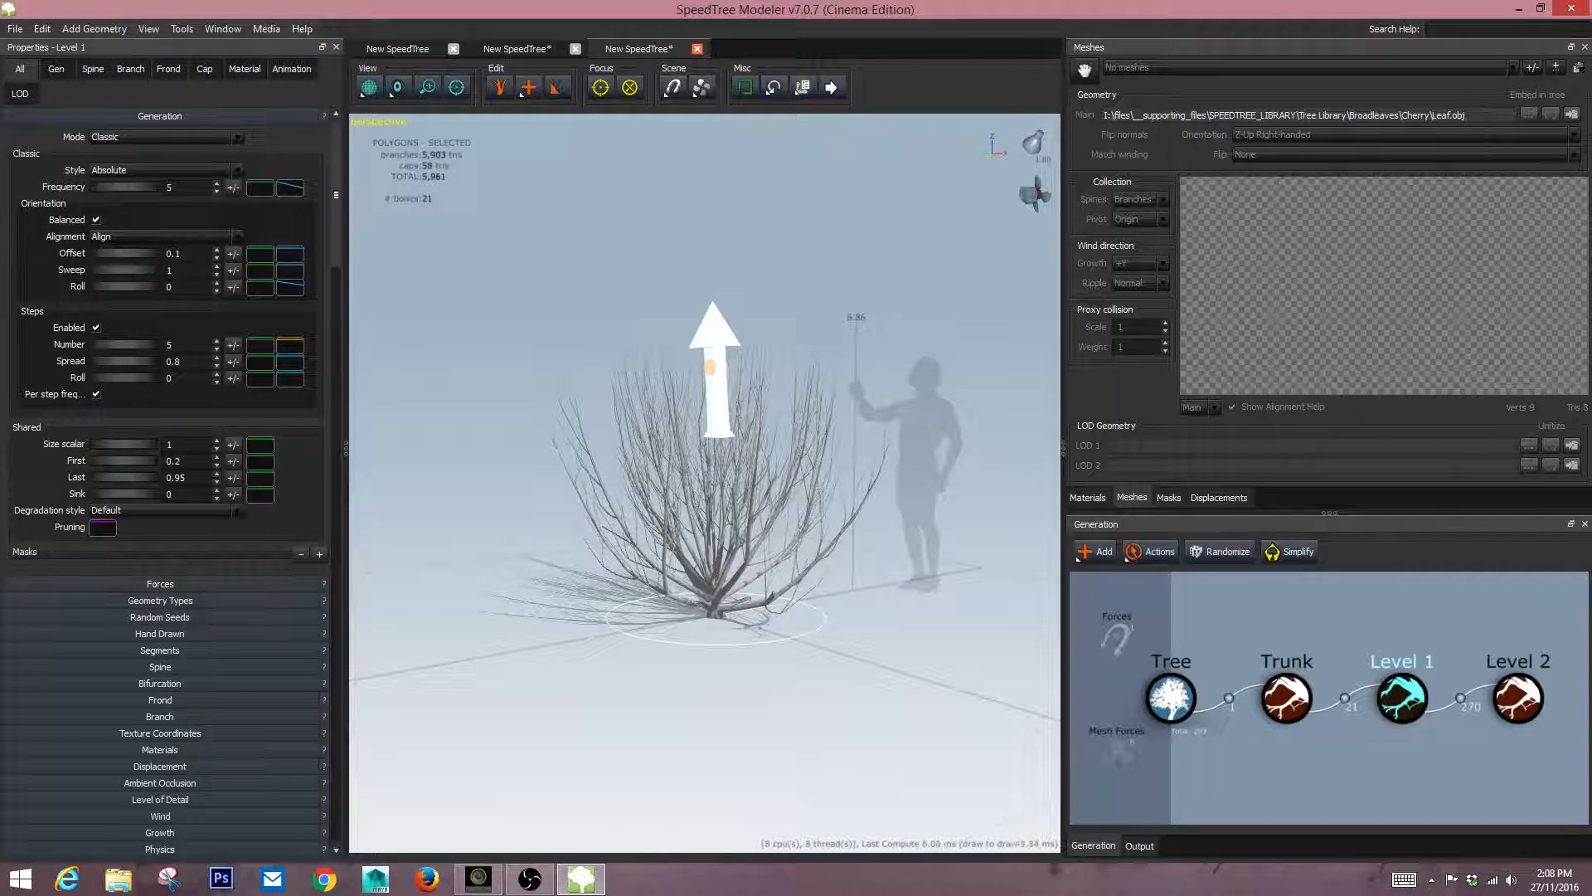
{"action": "left_click_drag", "start_coordinate": [124, 187], "coordinate": [137, 187]}
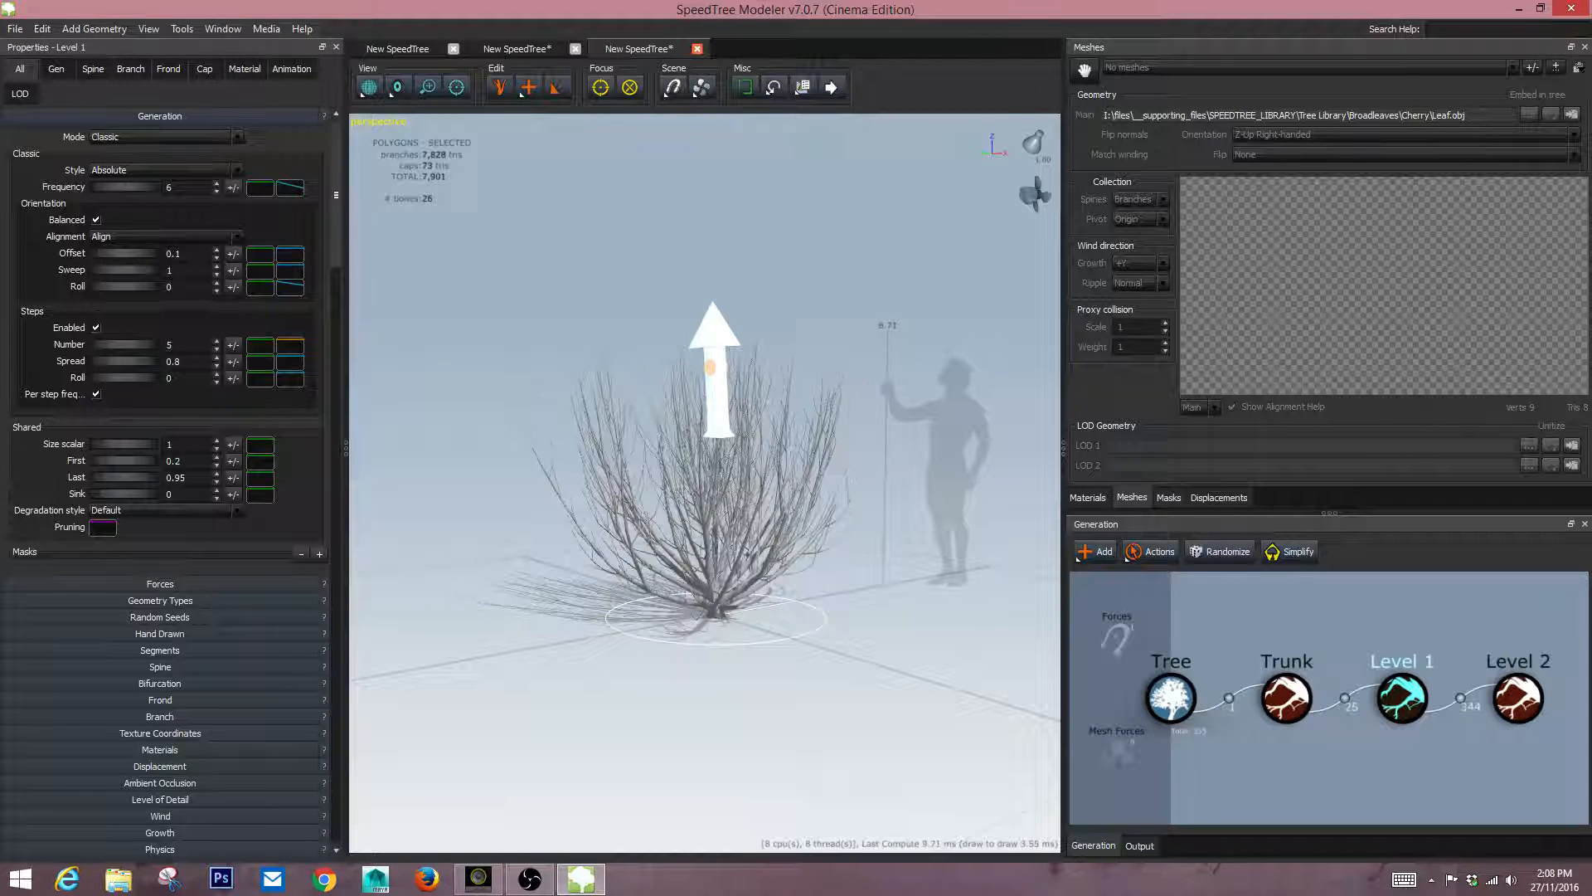
{"action": "left_click_drag", "start_coordinate": [705, 497], "coordinate": [647, 473]}
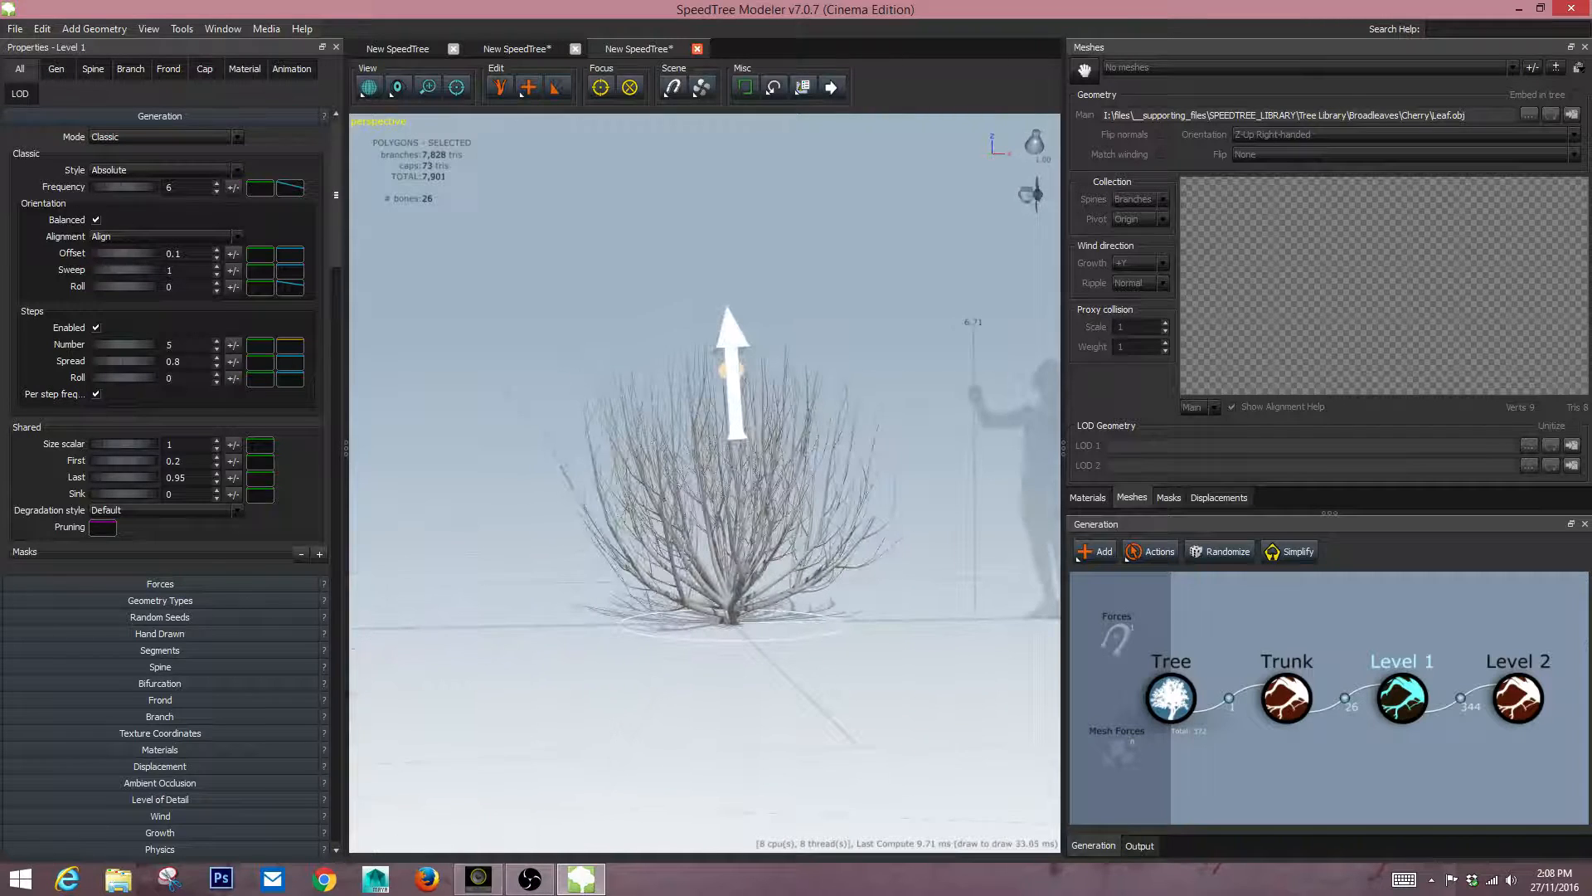
Set the spine disturbance of the Level 1 branches to 0.79.
{"action": "left_click", "coordinate": [1364, 640]}
{"action": "left_click", "coordinate": [1402, 697]}
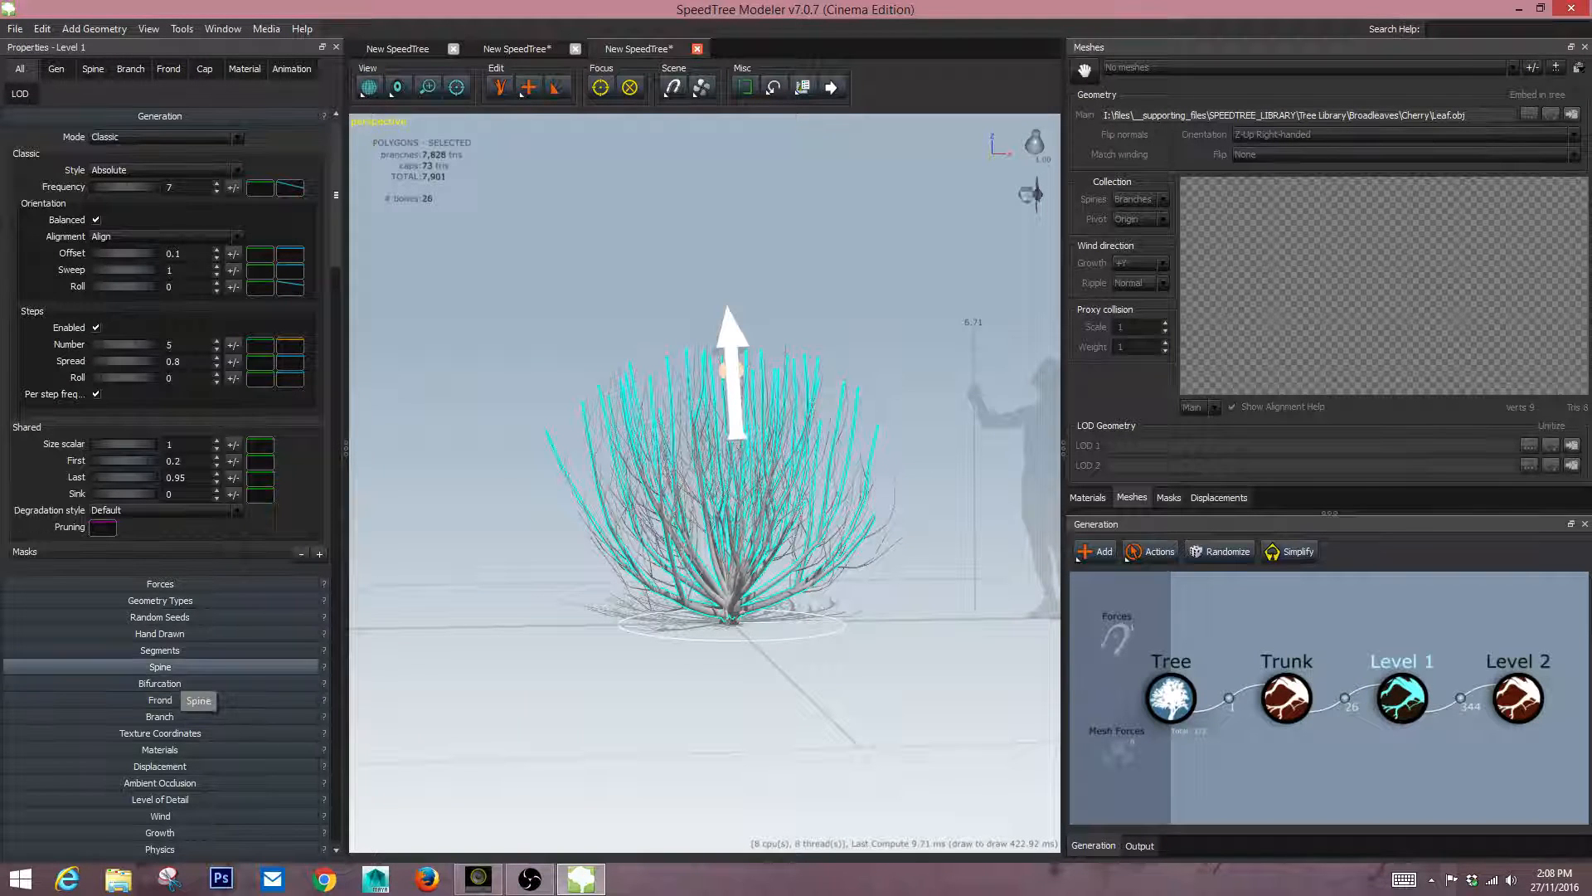
{"action": "left_click", "coordinate": [160, 716]}
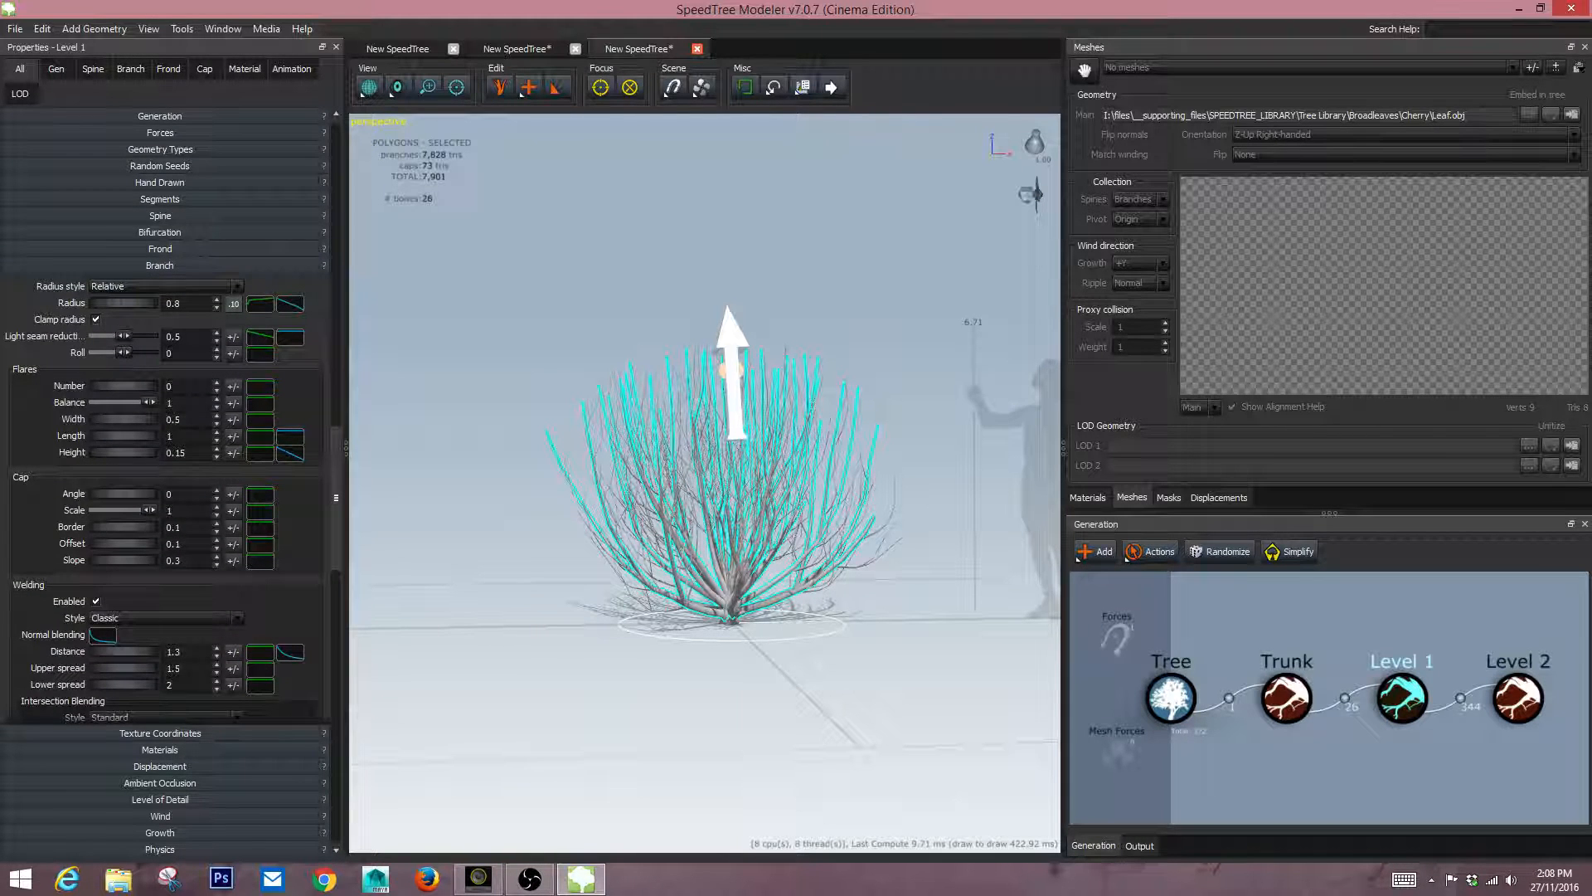
{"action": "left_click", "coordinate": [160, 215]}
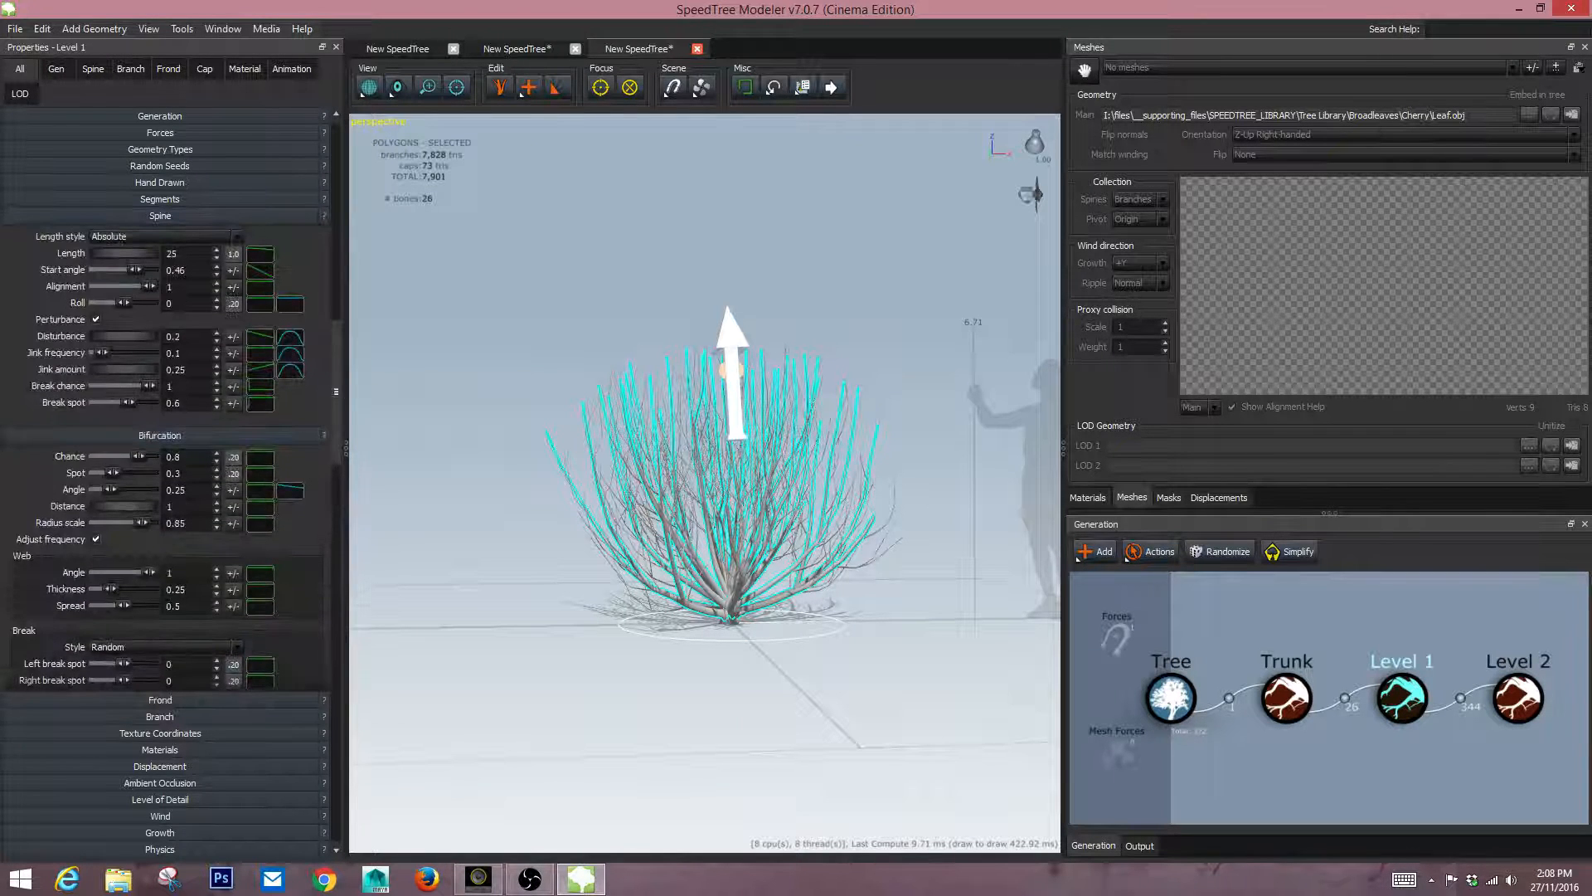
{"action": "left_click_drag", "start_coordinate": [122, 335], "coordinate": [170, 335]}
{"action": "left_click_drag", "start_coordinate": [668, 485], "coordinate": [390, 471]}
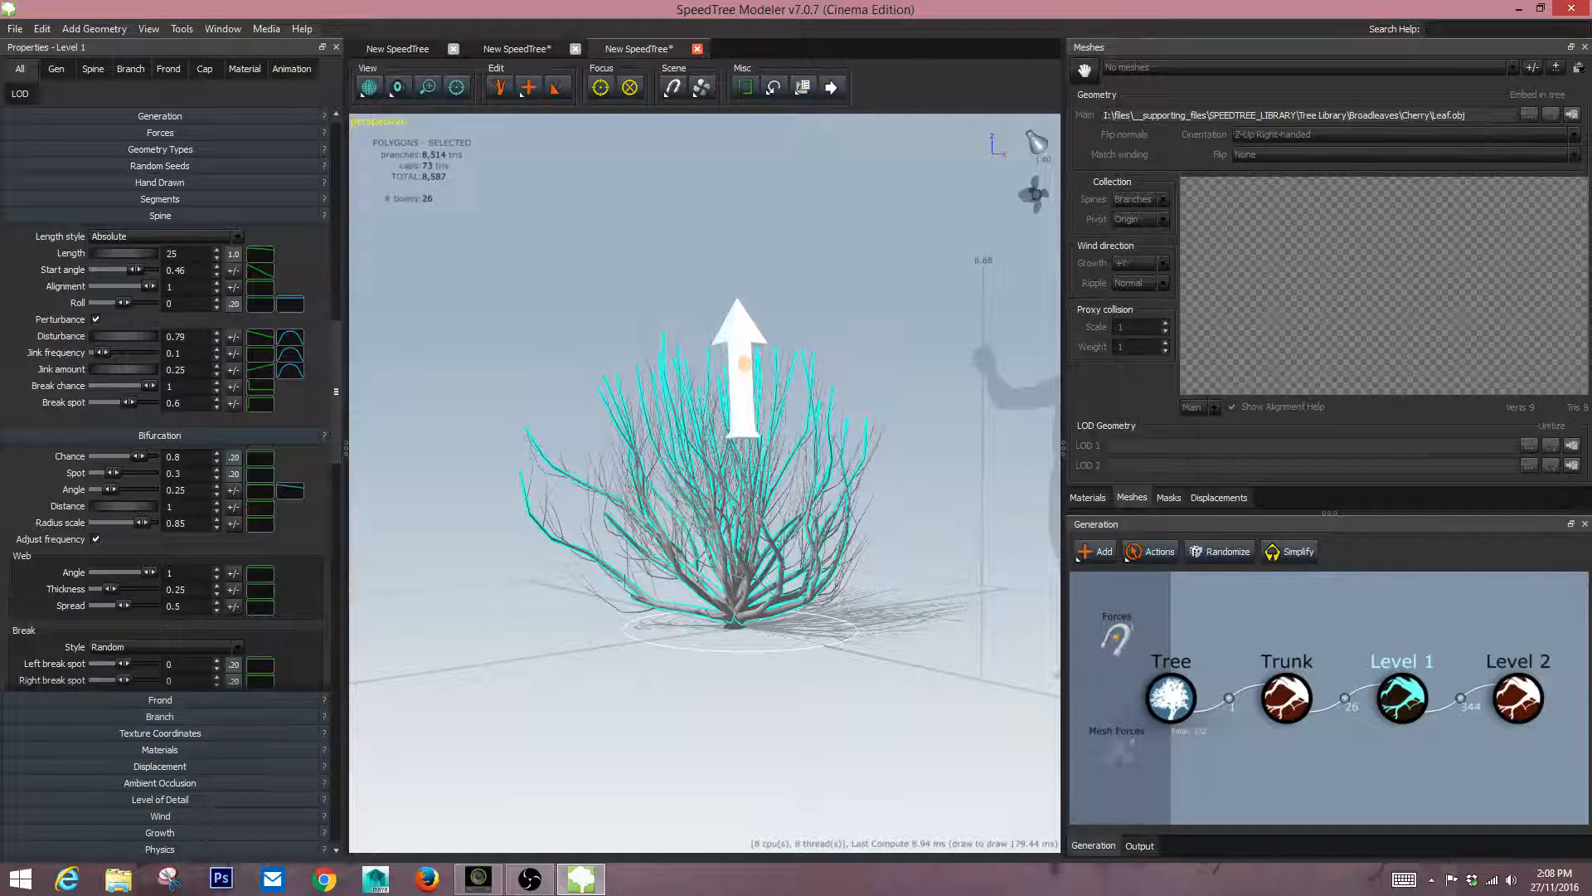
Set the Level 1 start angle to 0.396 and slightly lower the start point of its parent curve.
{"action": "left_click_drag", "start_coordinate": [135, 269], "coordinate": [134, 269]}
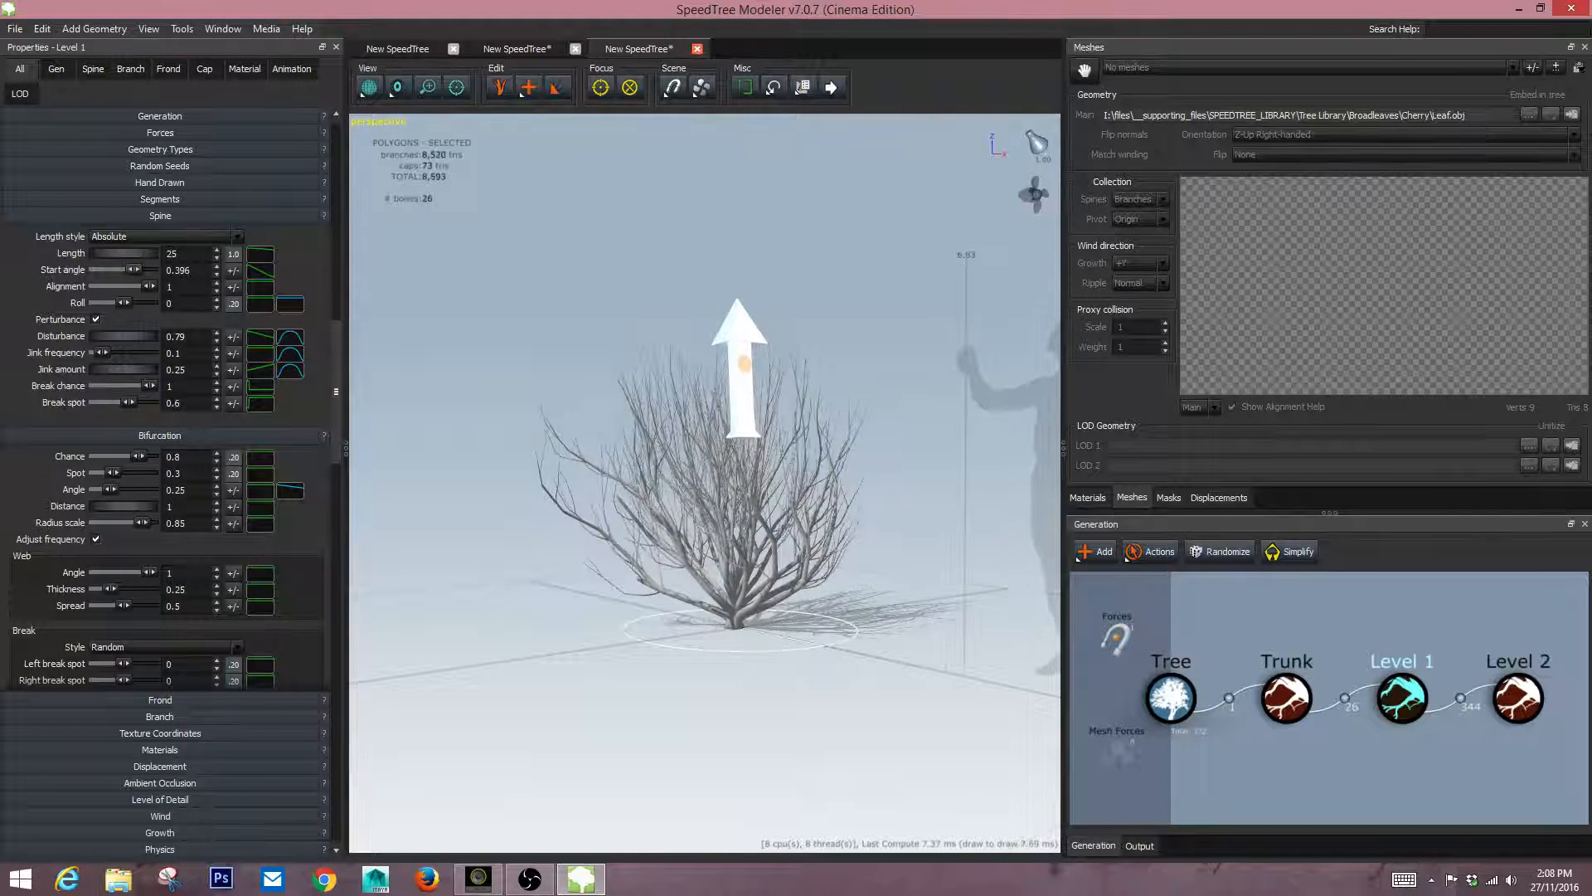
{"action": "left_click", "coordinate": [260, 271]}
{"action": "left_click_drag", "start_coordinate": [313, 338], "coordinate": [312, 356]}
{"action": "left_click", "coordinate": [619, 275]}
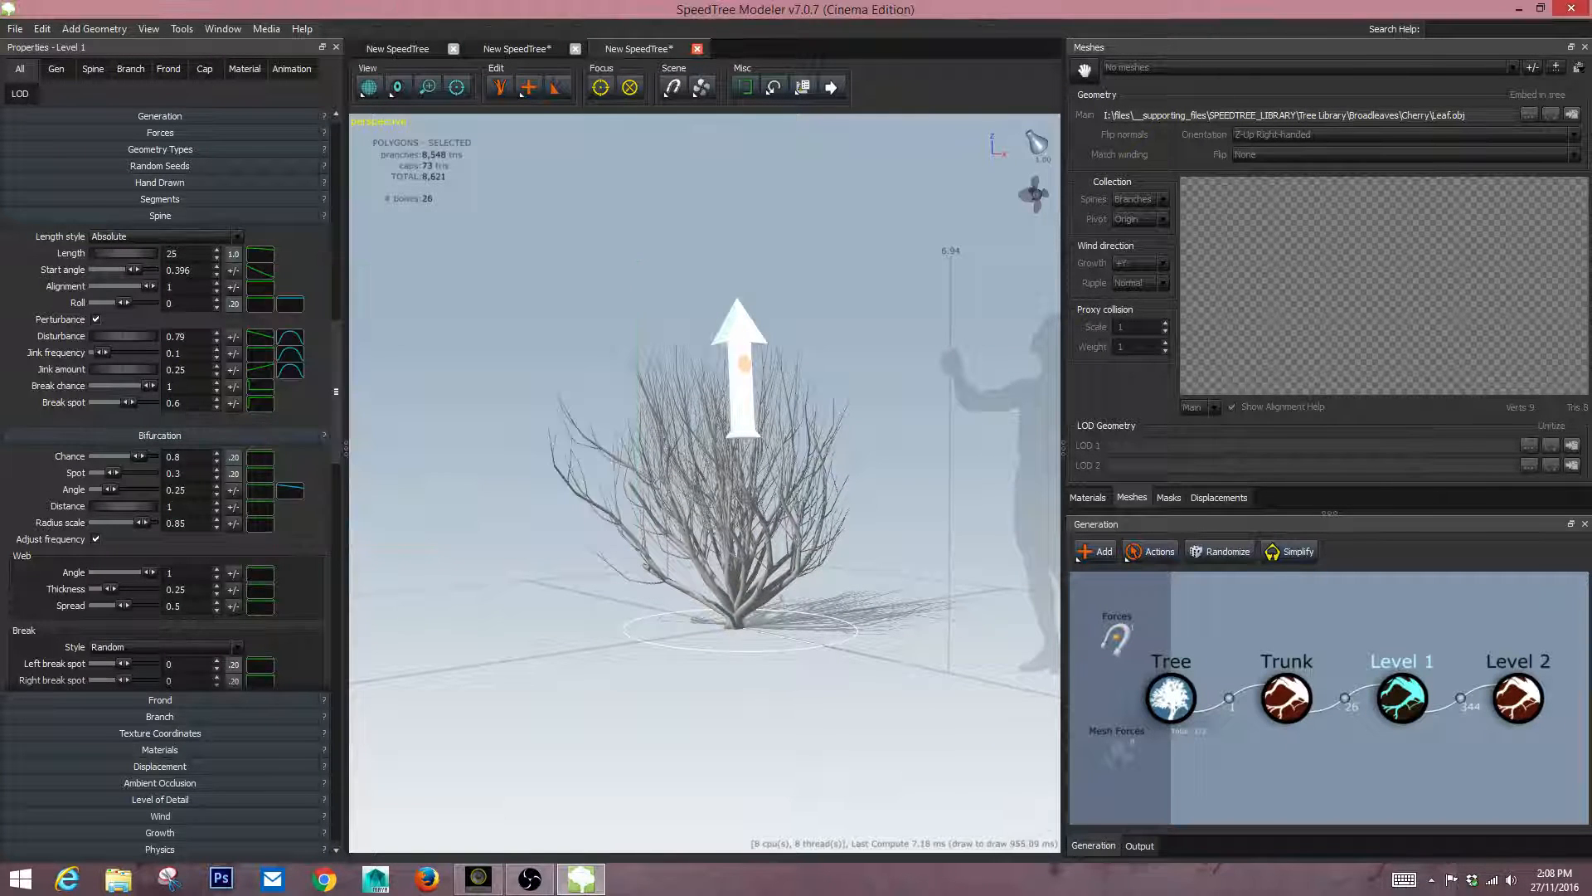
{"action": "left_click", "coordinate": [581, 373]}
{"action": "mouse_move", "coordinate": [580, 373]}
{"action": "left_mouse_down"}
{"action": "mouse_move", "coordinate": [746, 373]}
{"action": "mouse_move", "coordinate": [514, 374]}
{"action": "mouse_move", "coordinate": [593, 369]}
{"action": "left_mouse_up"}
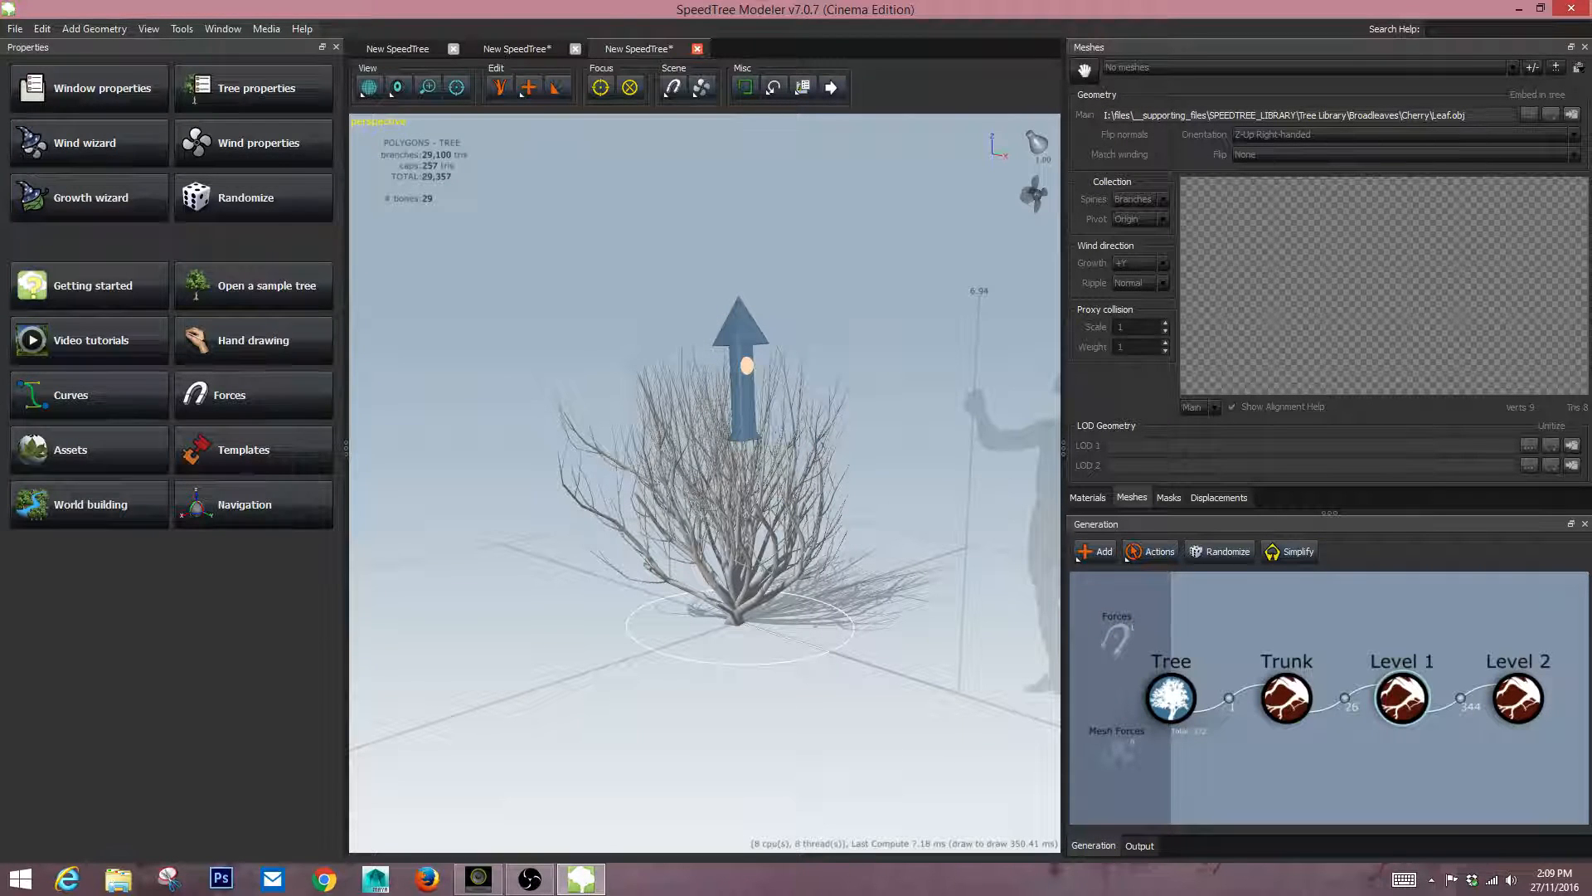
Add a Gnarl force to the Level 1 branches and rotate it about 56.6 degrees around its Z axis.
{"action": "left_click", "coordinate": [747, 365]}
{"action": "right_click", "coordinate": [1118, 633]}
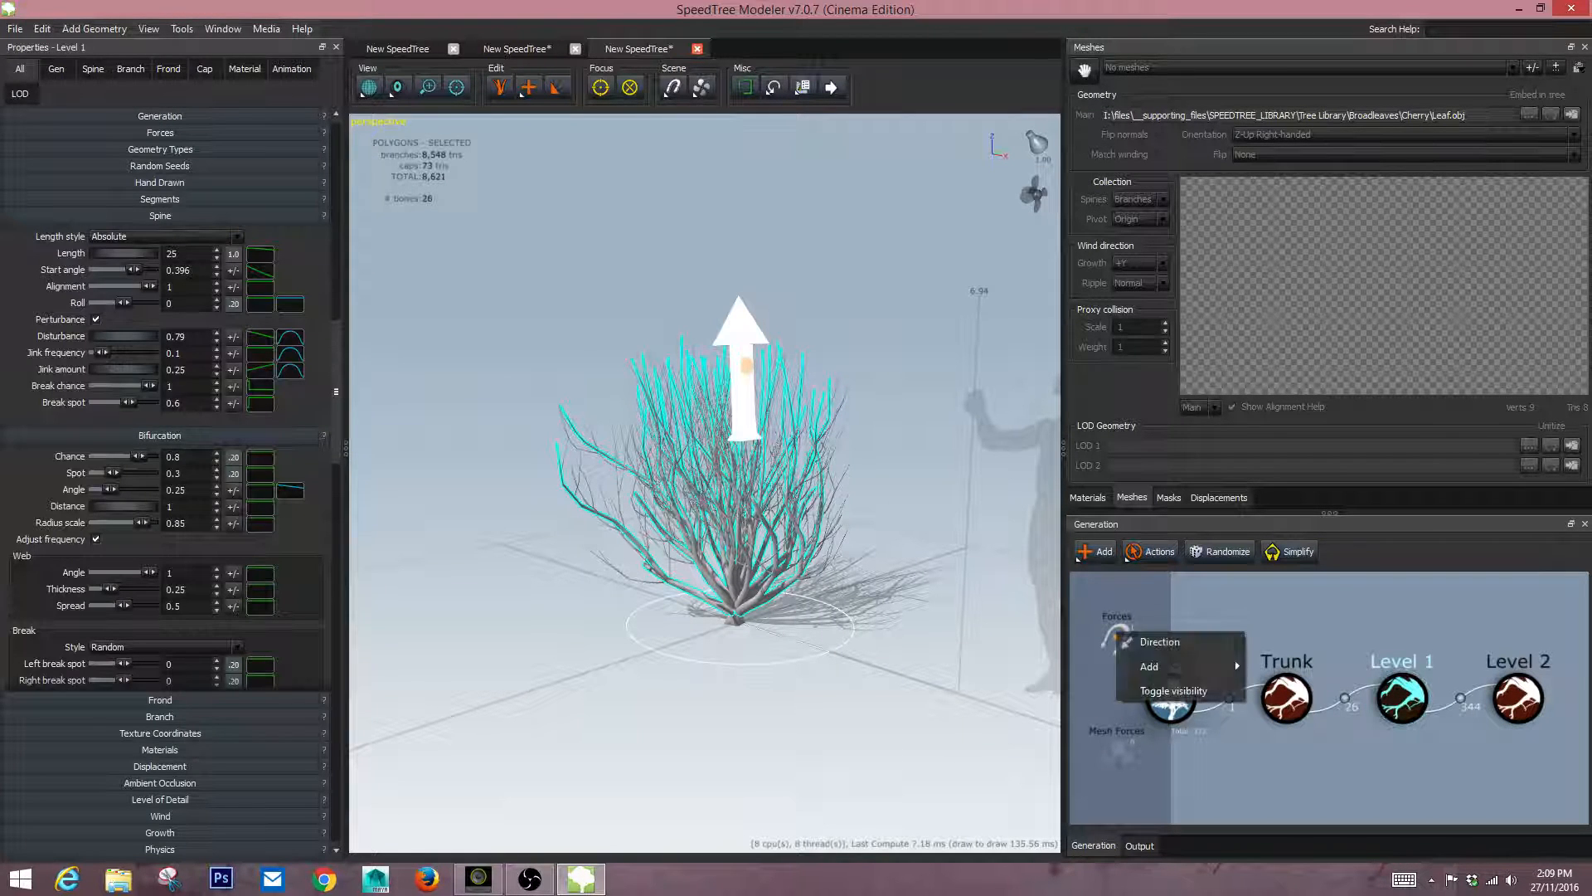
{"action": "mouse_move", "coordinate": [1177, 666]}
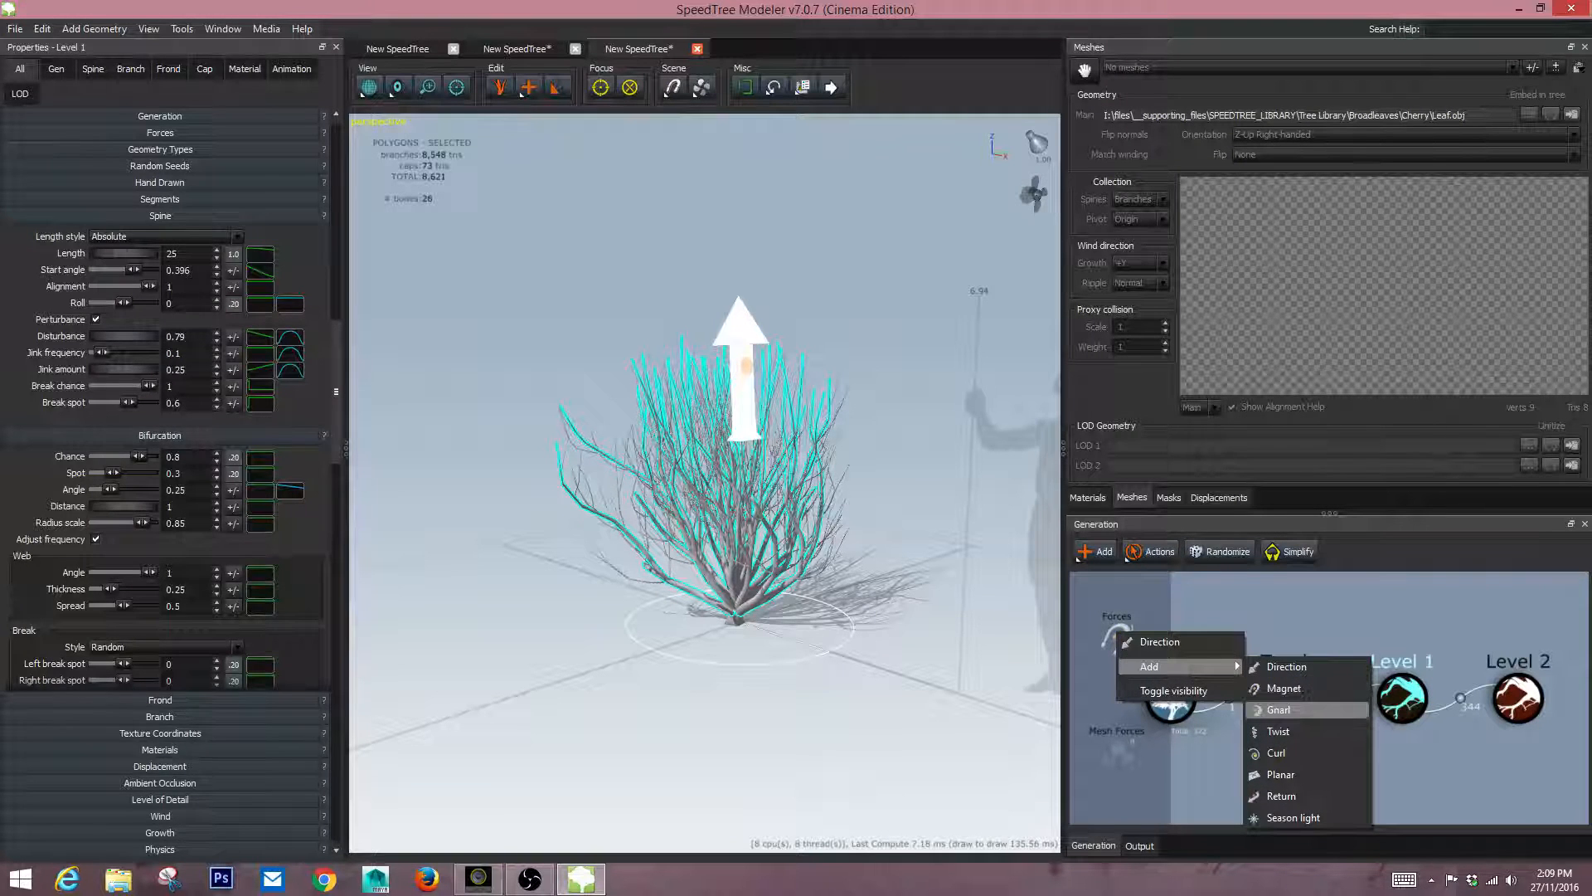
{"action": "left_click", "coordinate": [1278, 710]}
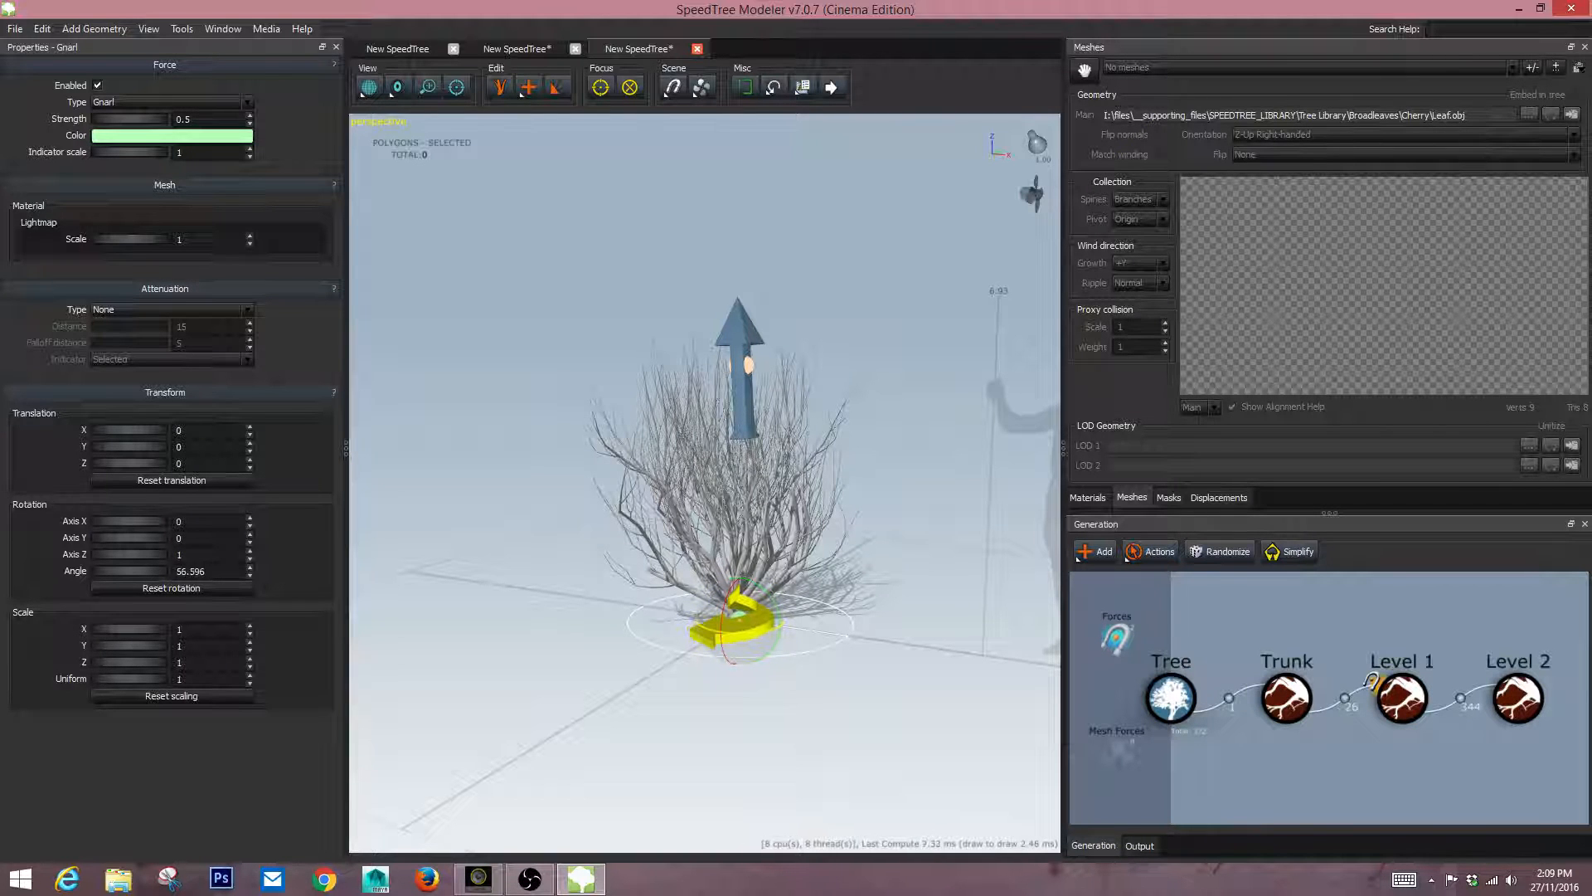
Increase the influence of the Gnarl force on the Level 1 branches.
{"action": "left_click", "coordinate": [1375, 685]}
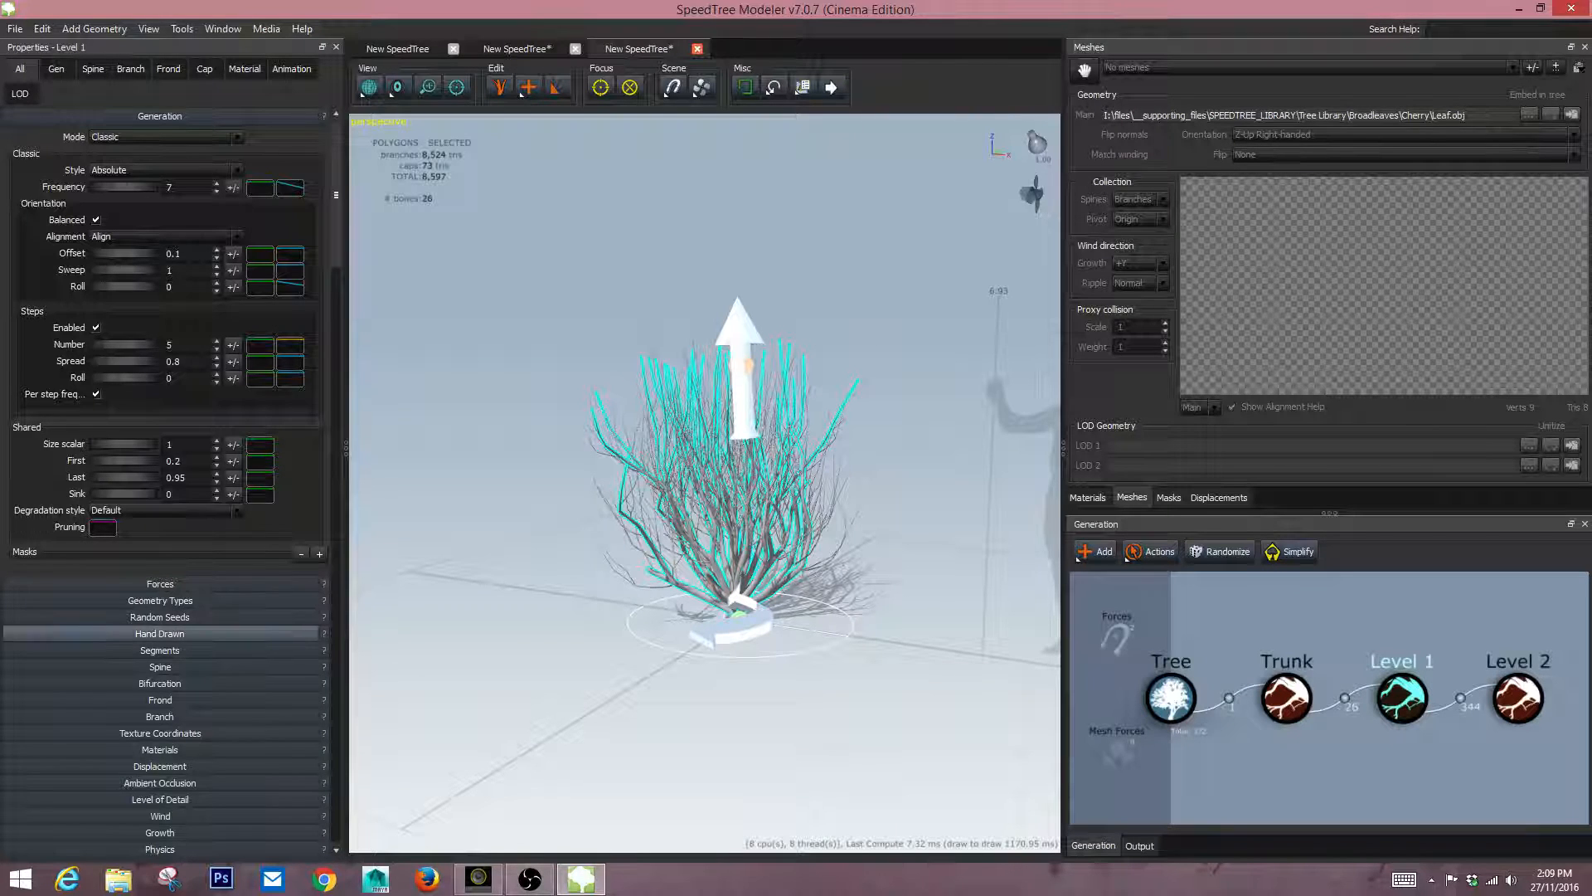
{"action": "left_click", "coordinate": [160, 584]}
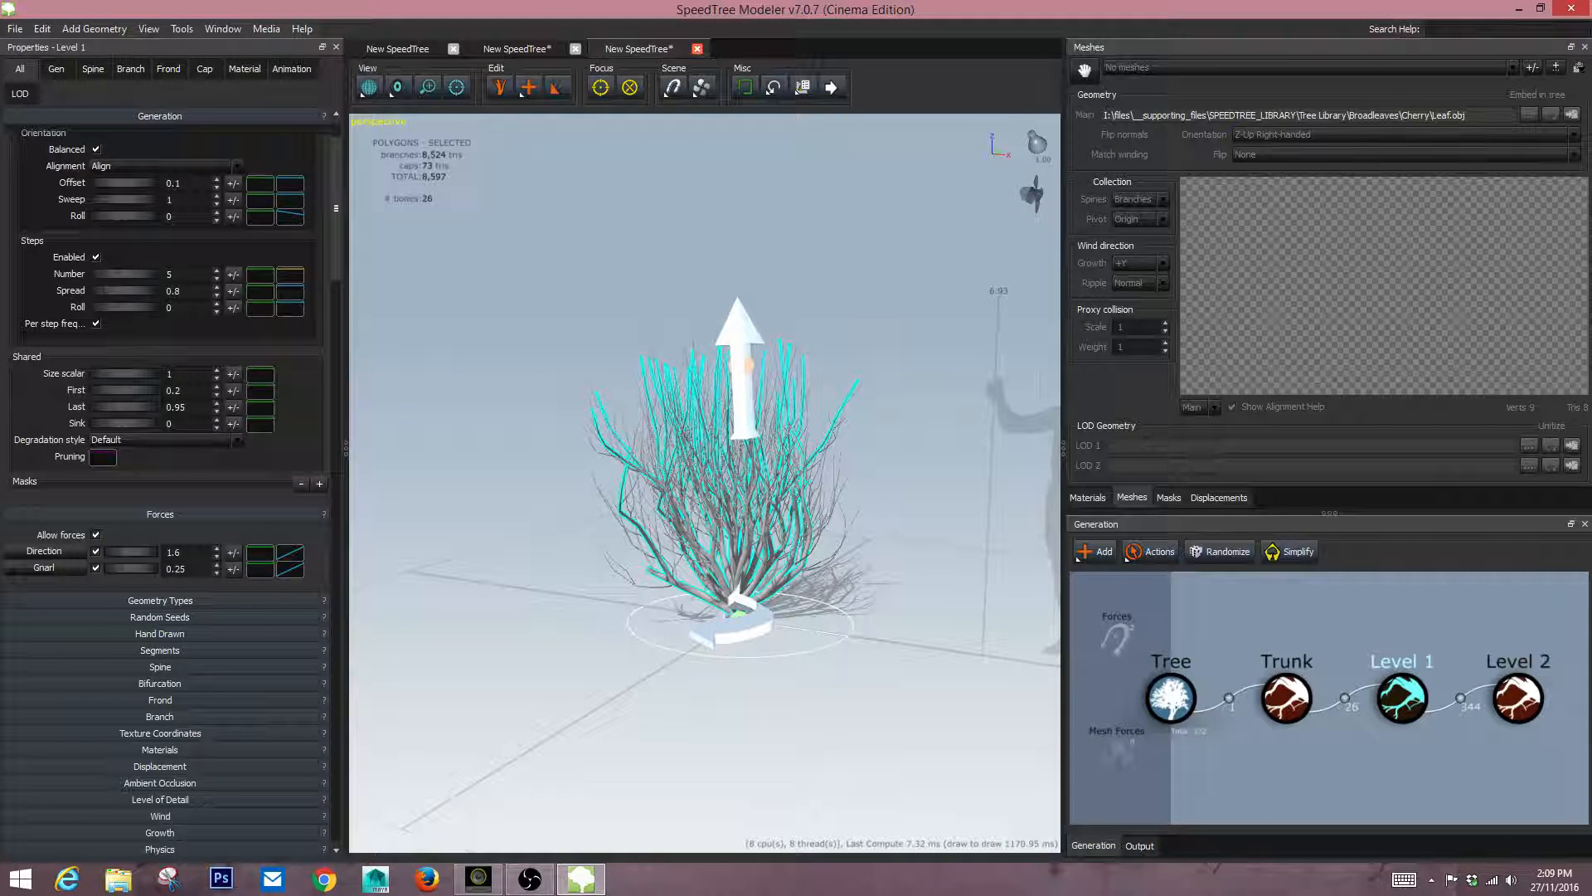
{"action": "mouse_move", "coordinate": [130, 568]}
{"action": "left_mouse_down"}
{"action": "mouse_move", "coordinate": [179, 569]}
{"action": "mouse_move", "coordinate": [152, 569]}
{"action": "left_mouse_up"}
Move the Gnarl force up near the shrub's top, to about X 1.249, Y -0.681, Z 5.29.
{"action": "left_click", "coordinate": [43, 567]}
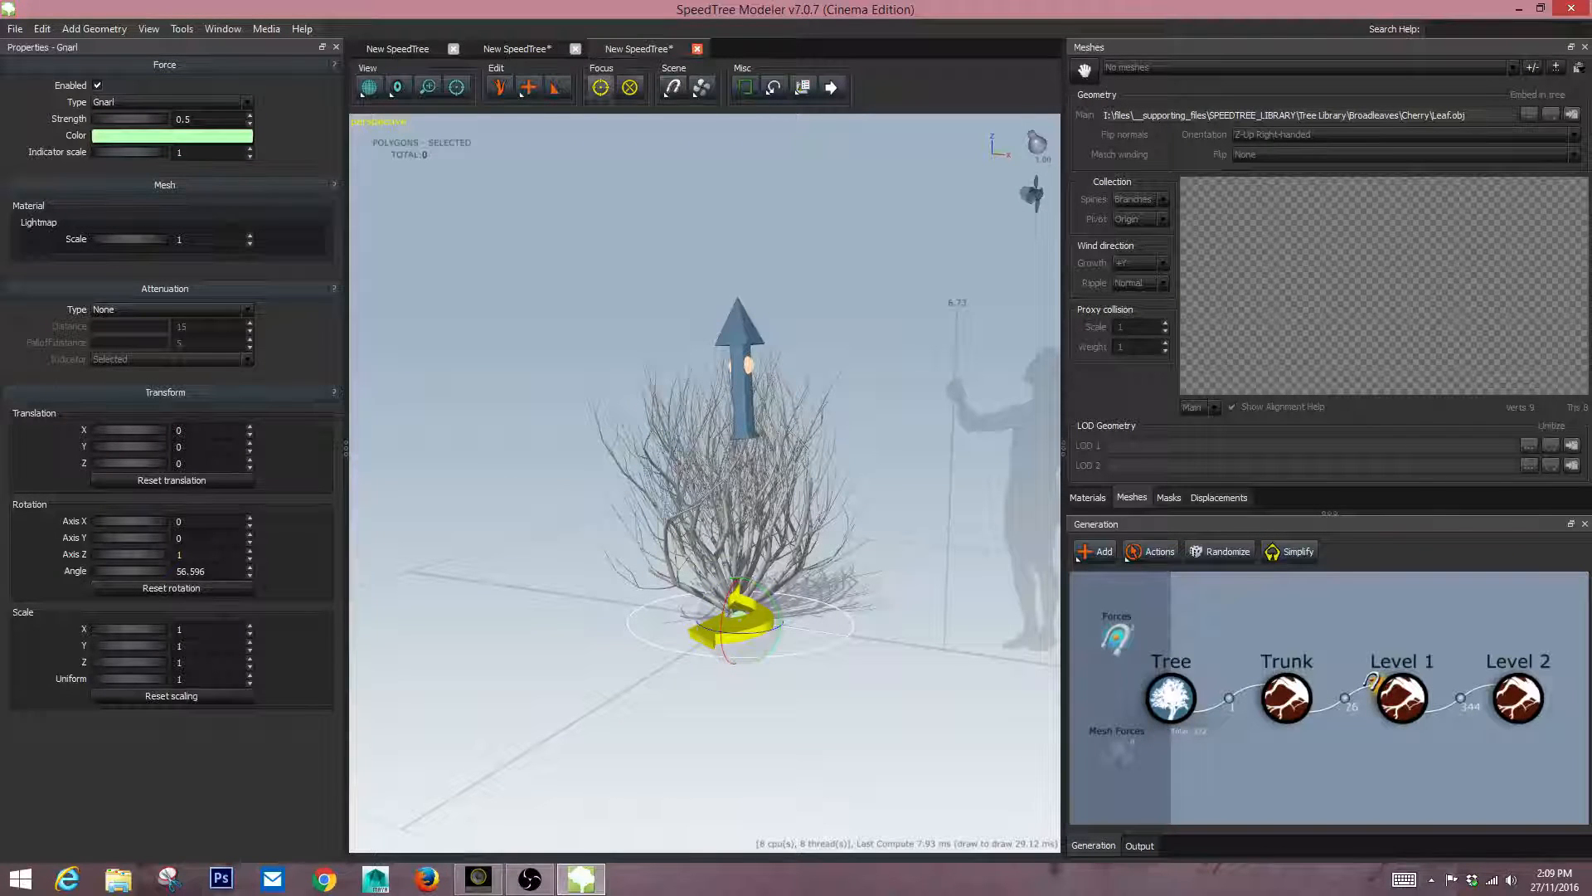
{"action": "left_click", "coordinate": [773, 86]}
{"action": "left_click", "coordinate": [815, 98]}
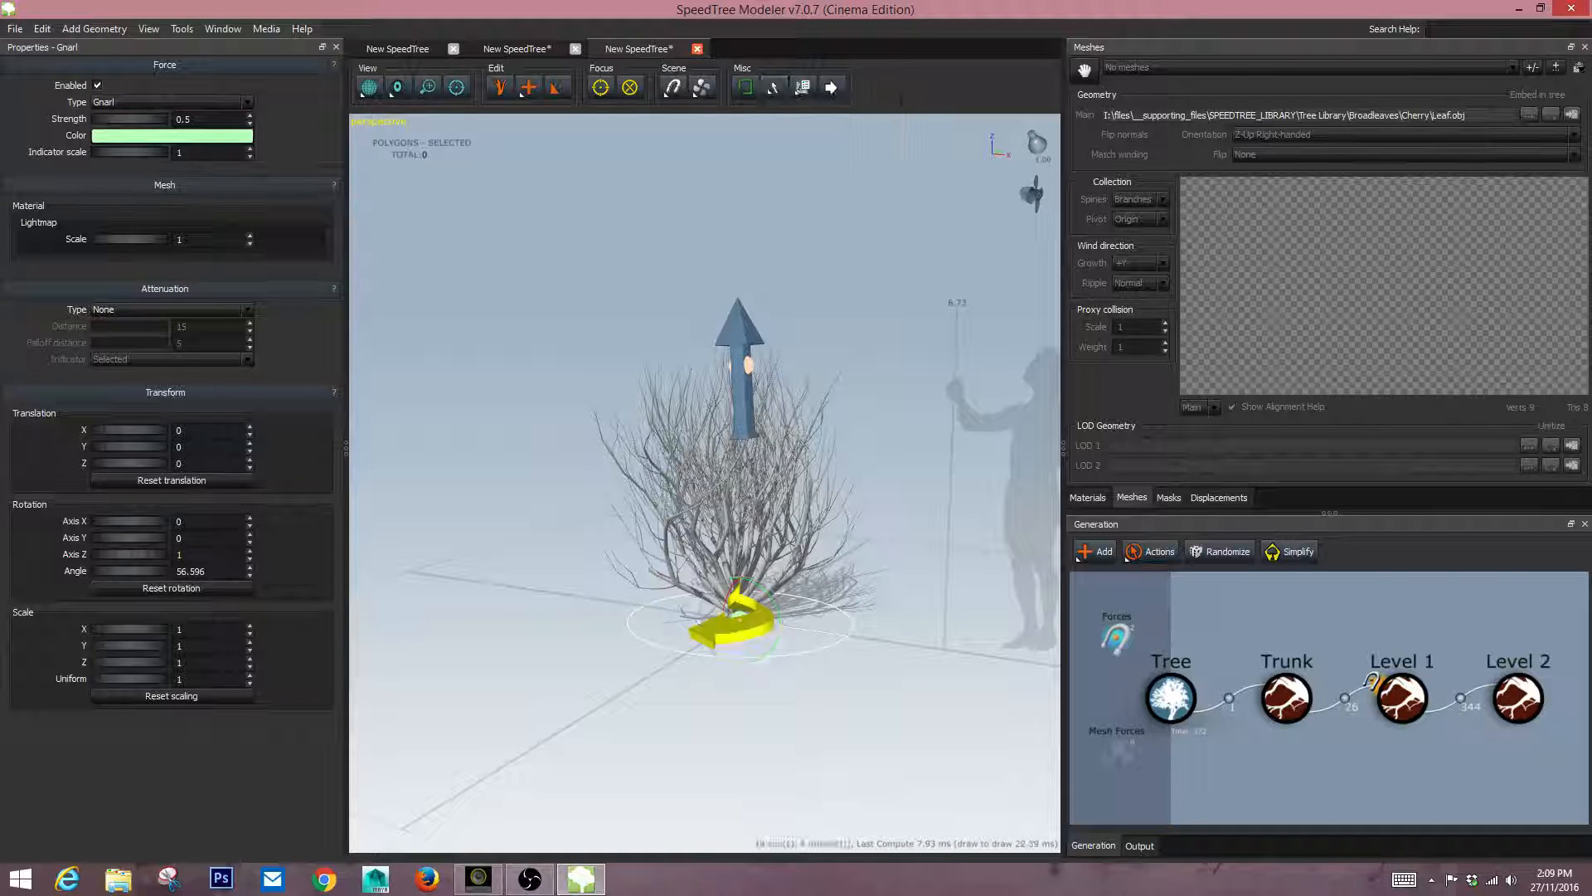
{"action": "left_click", "coordinate": [773, 87]}
{"action": "left_click", "coordinate": [821, 119]}
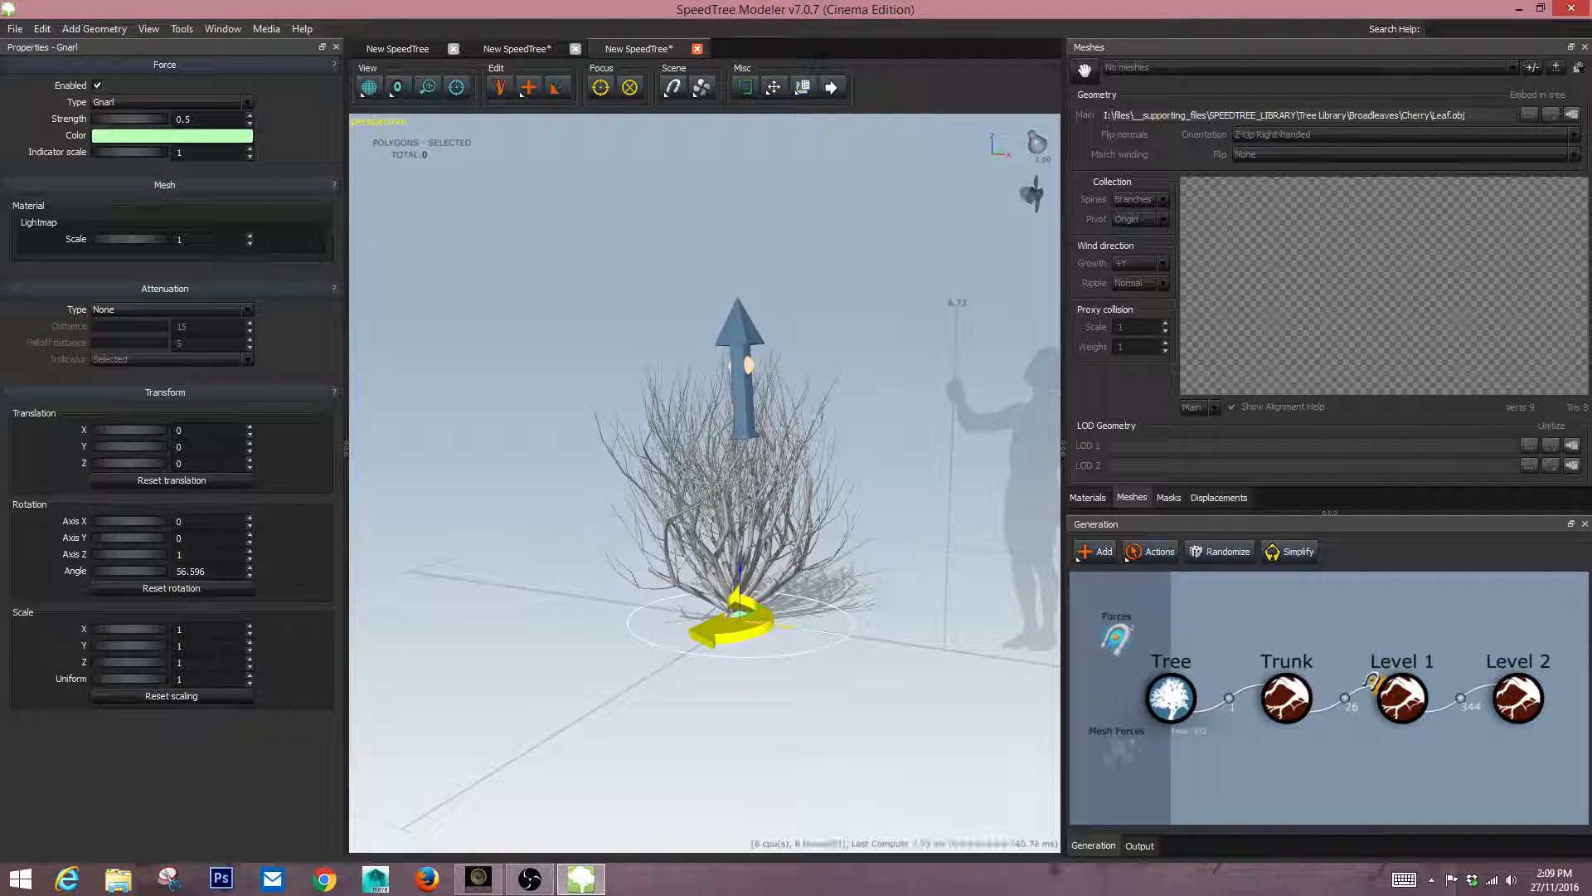
{"action": "left_click_drag", "start_coordinate": [705, 498], "coordinate": [598, 506]}
{"action": "left_click_drag", "start_coordinate": [738, 647], "coordinate": [715, 385]}
{"action": "mouse_move", "coordinate": [622, 497]}
{"action": "left_mouse_down"}
{"action": "mouse_move", "coordinate": [821, 498]}
{"action": "mouse_move", "coordinate": [639, 501]}
{"action": "left_mouse_up"}
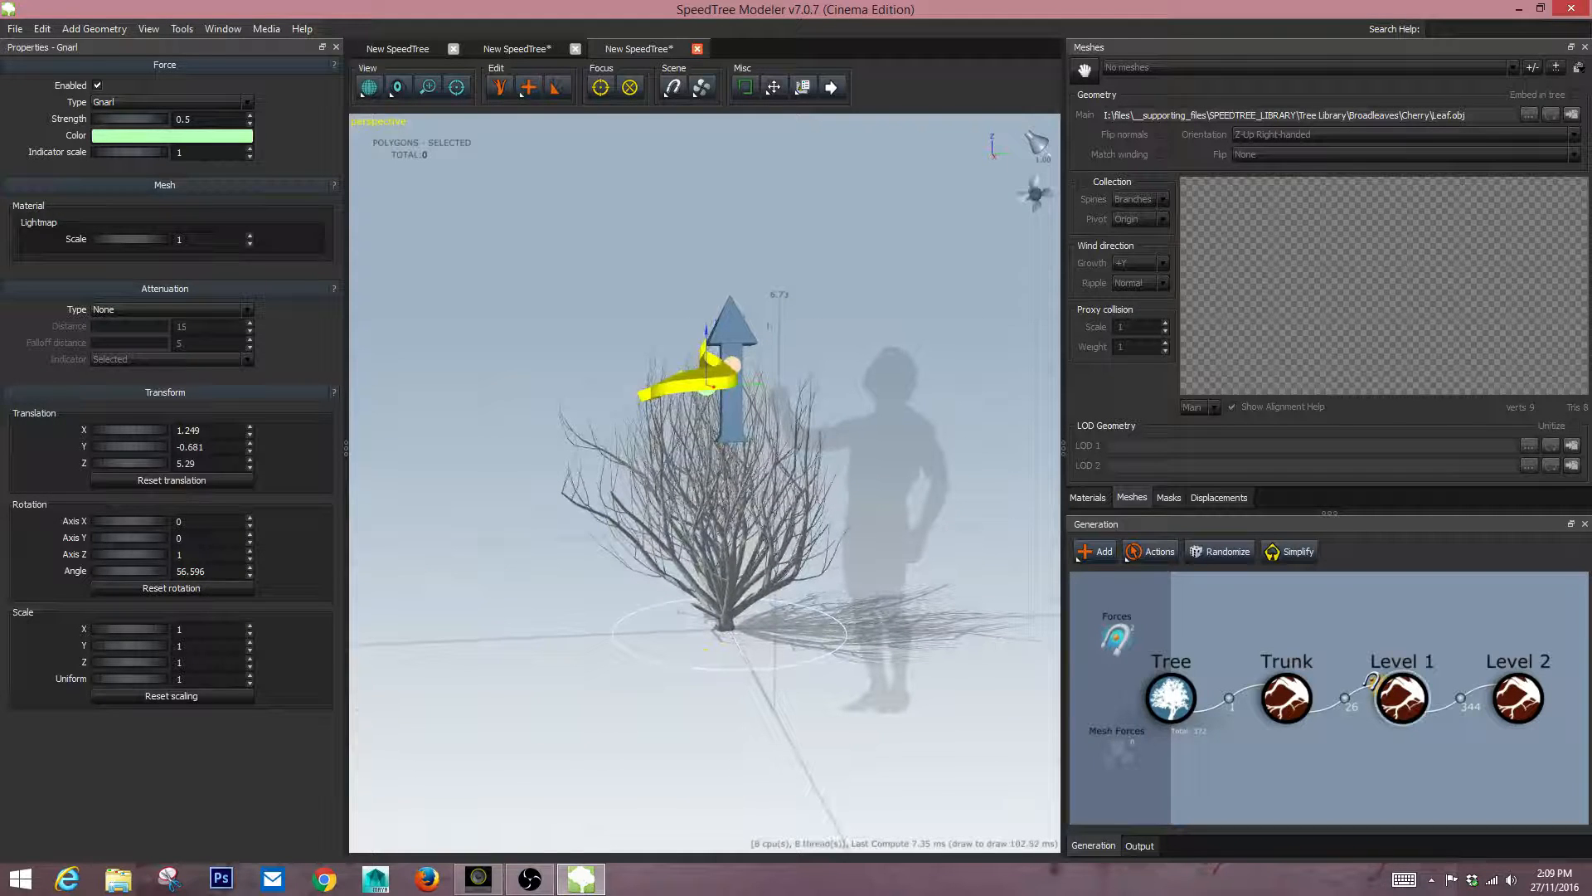
Add a Curl force to the Level 2 branches.
{"action": "left_click", "coordinate": [1376, 688]}
{"action": "left_click", "coordinate": [1116, 637]}
{"action": "left_click", "coordinate": [1327, 746]}
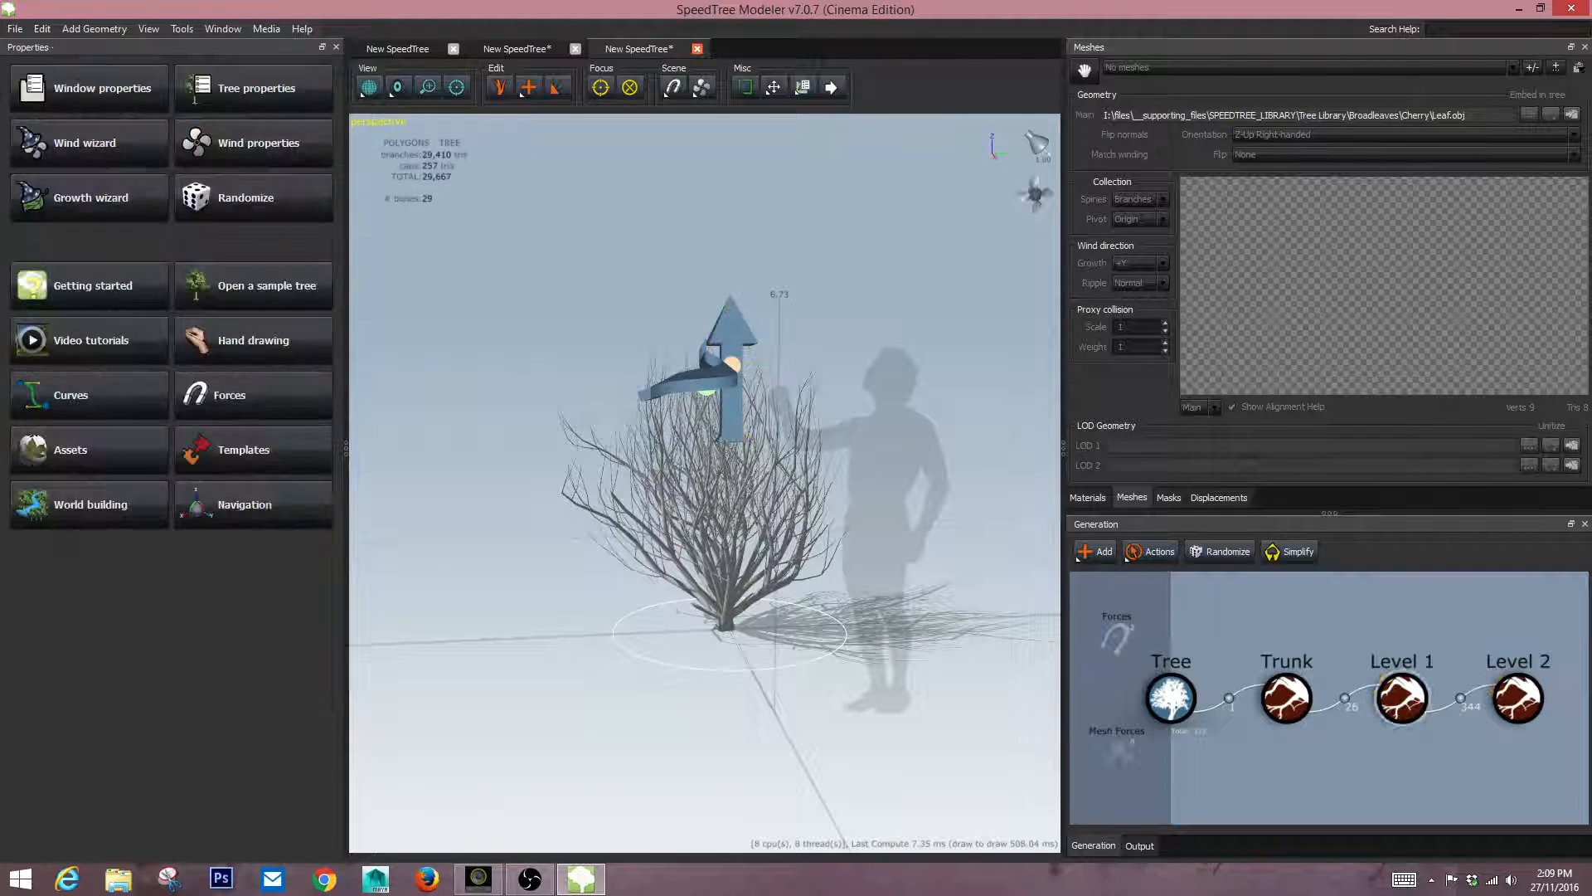
{"action": "left_click", "coordinate": [1401, 697]}
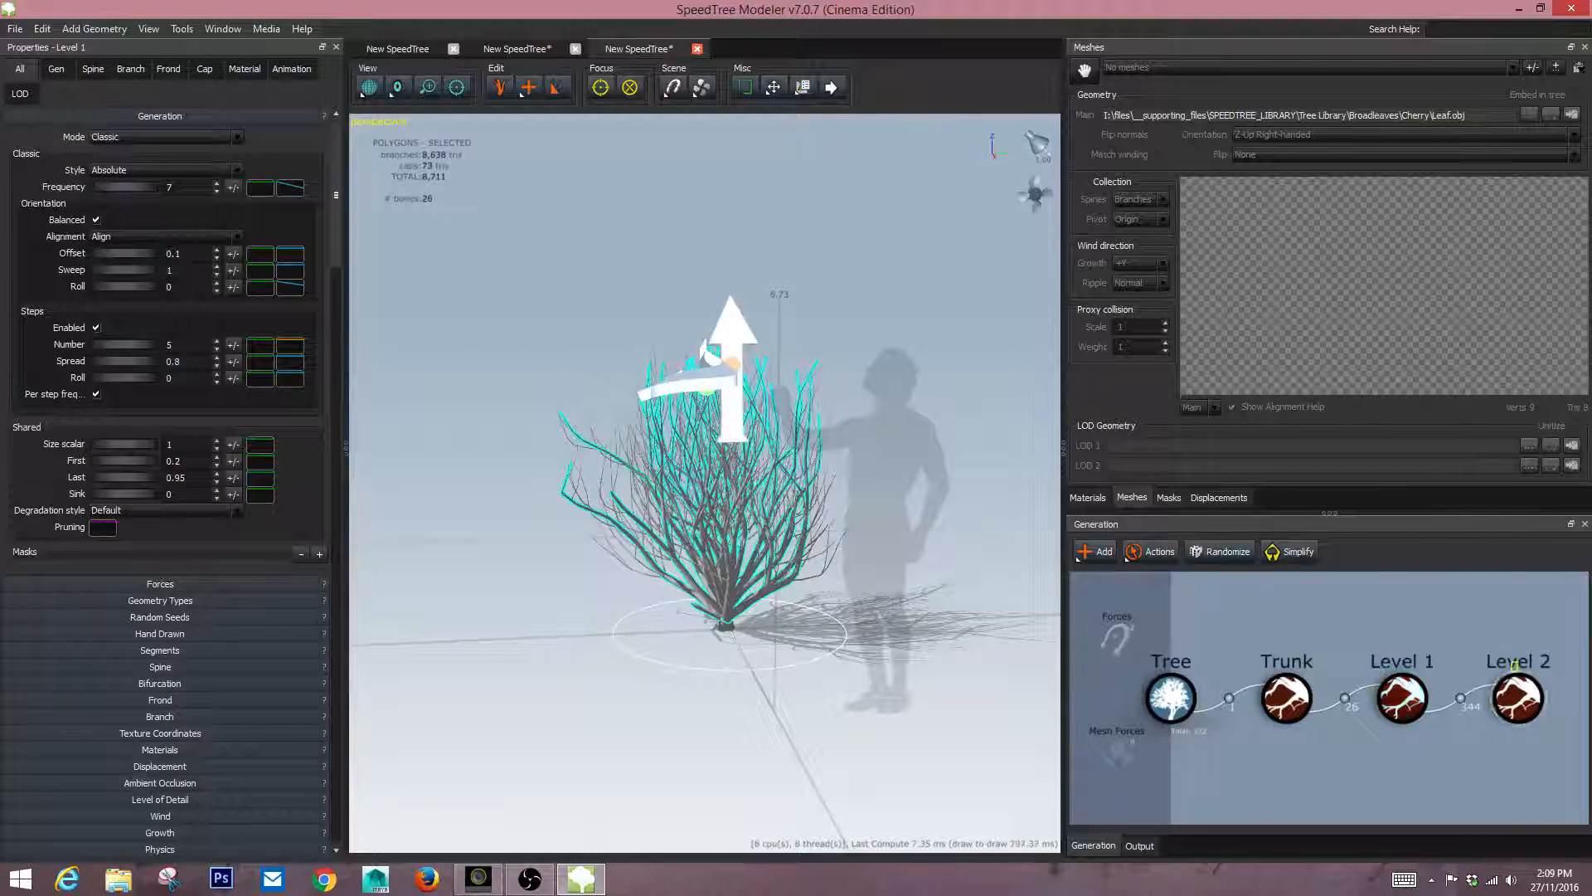
{"action": "left_click", "coordinate": [1518, 697]}
{"action": "right_click", "coordinate": [1120, 631]}
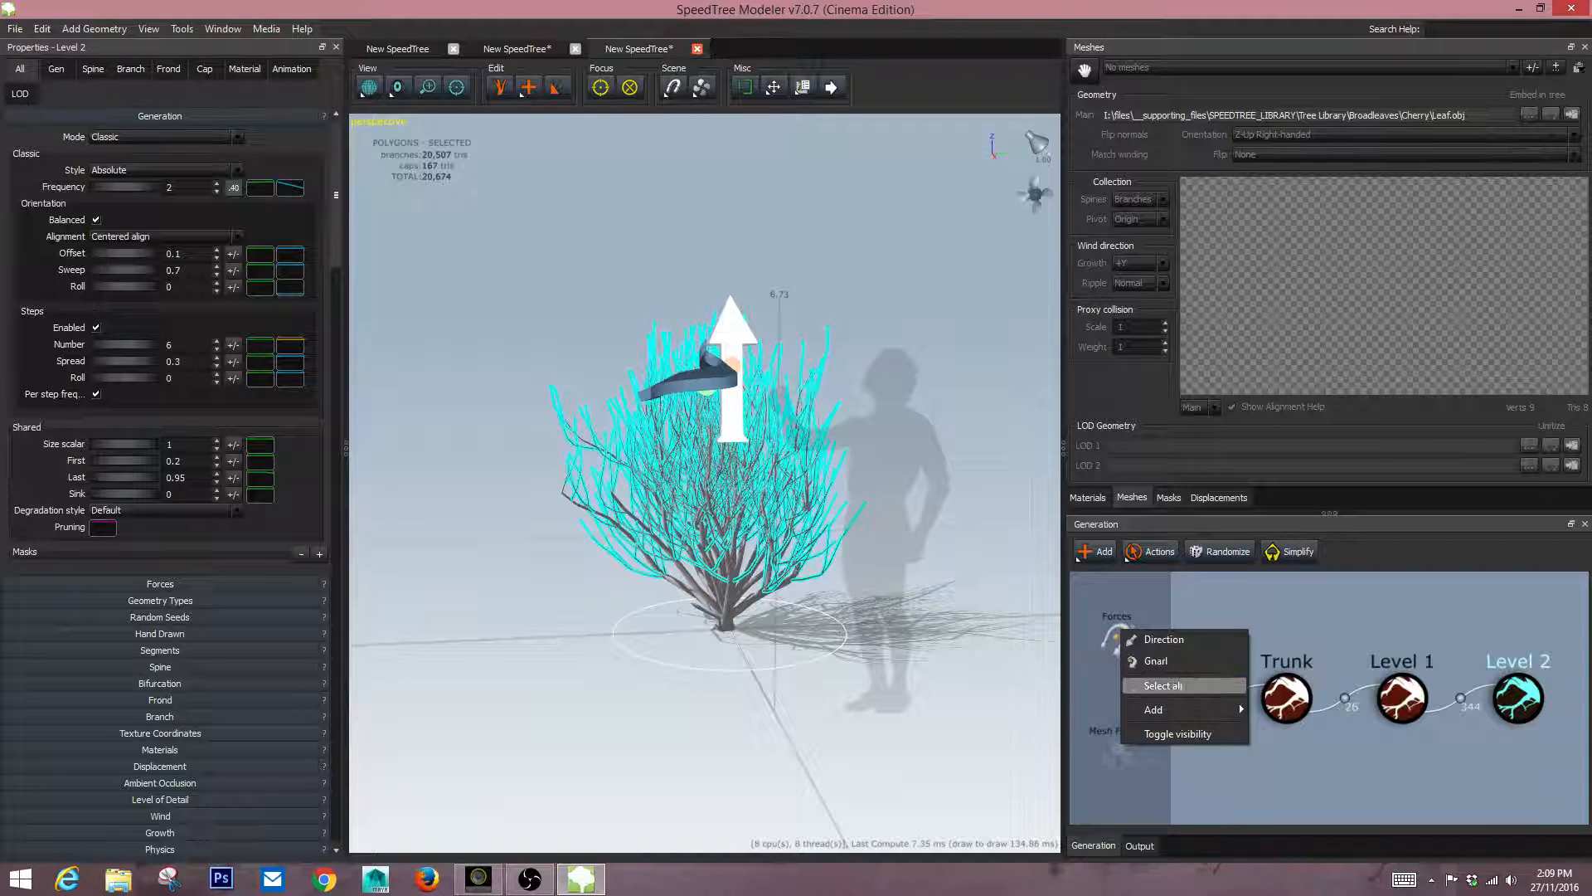
{"action": "mouse_move", "coordinate": [1177, 710]}
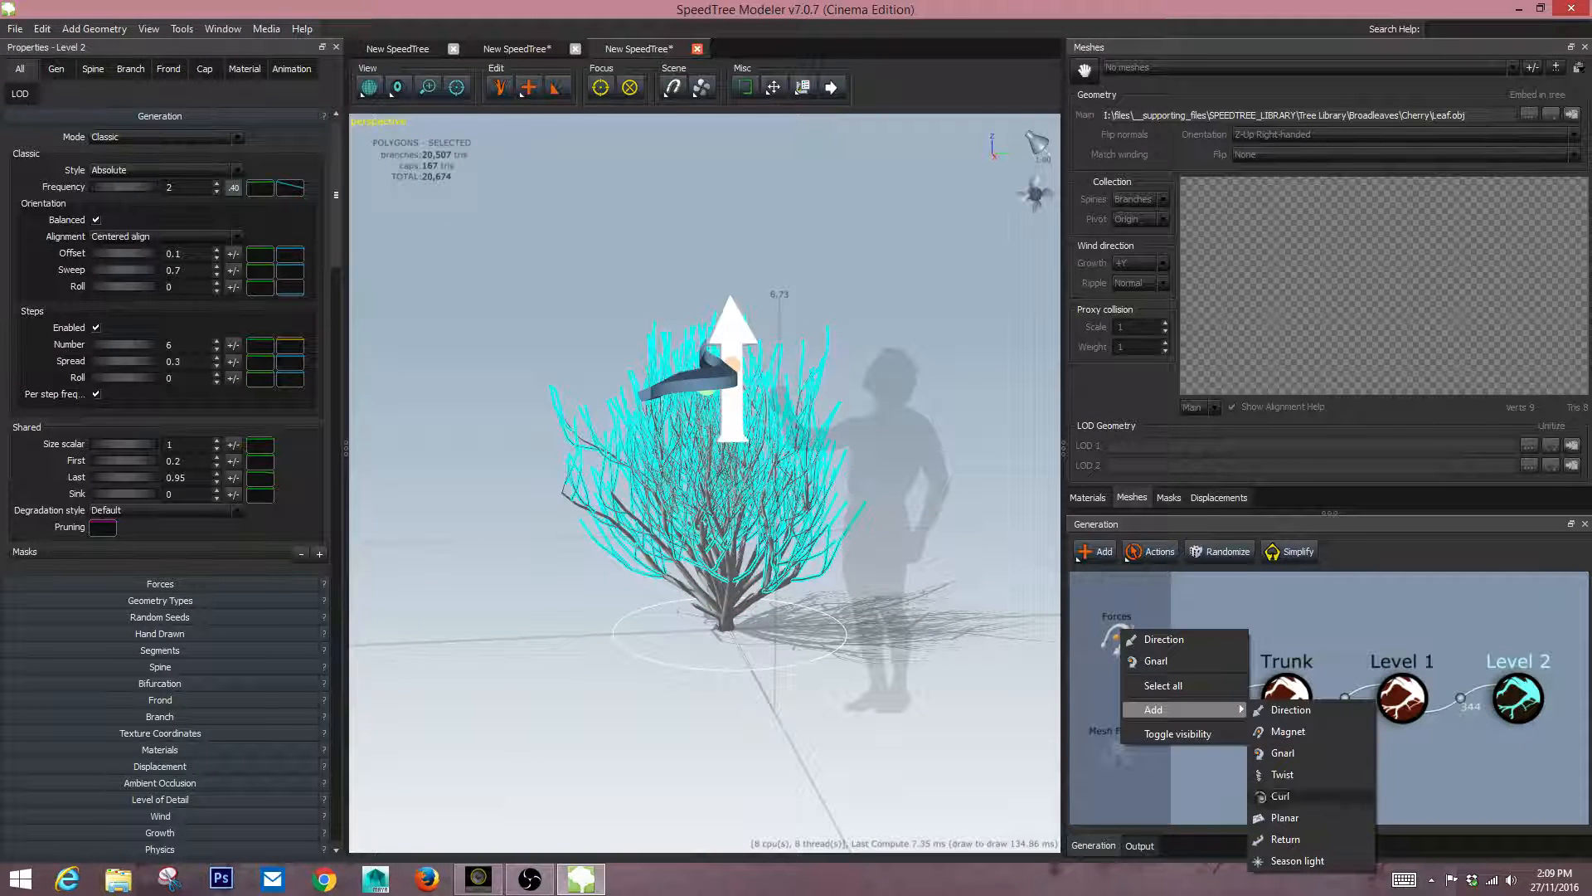
{"action": "left_click", "coordinate": [1280, 797]}
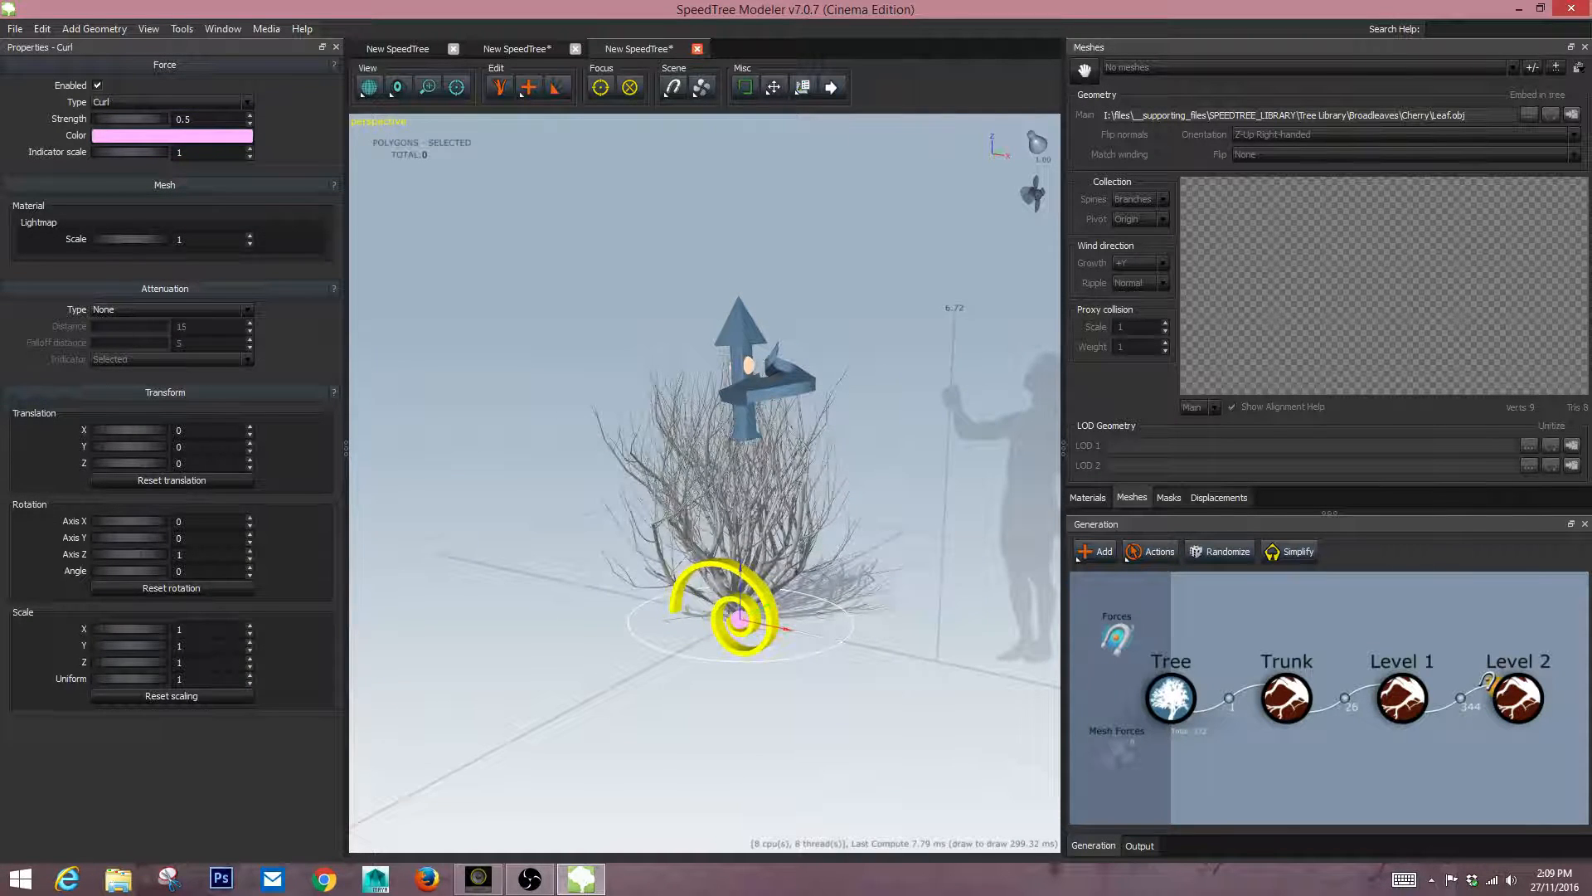
Enable the Gnarl force for the Level 2 branches and set their Curl amount to 1.61.
{"action": "left_click", "coordinate": [1490, 685]}
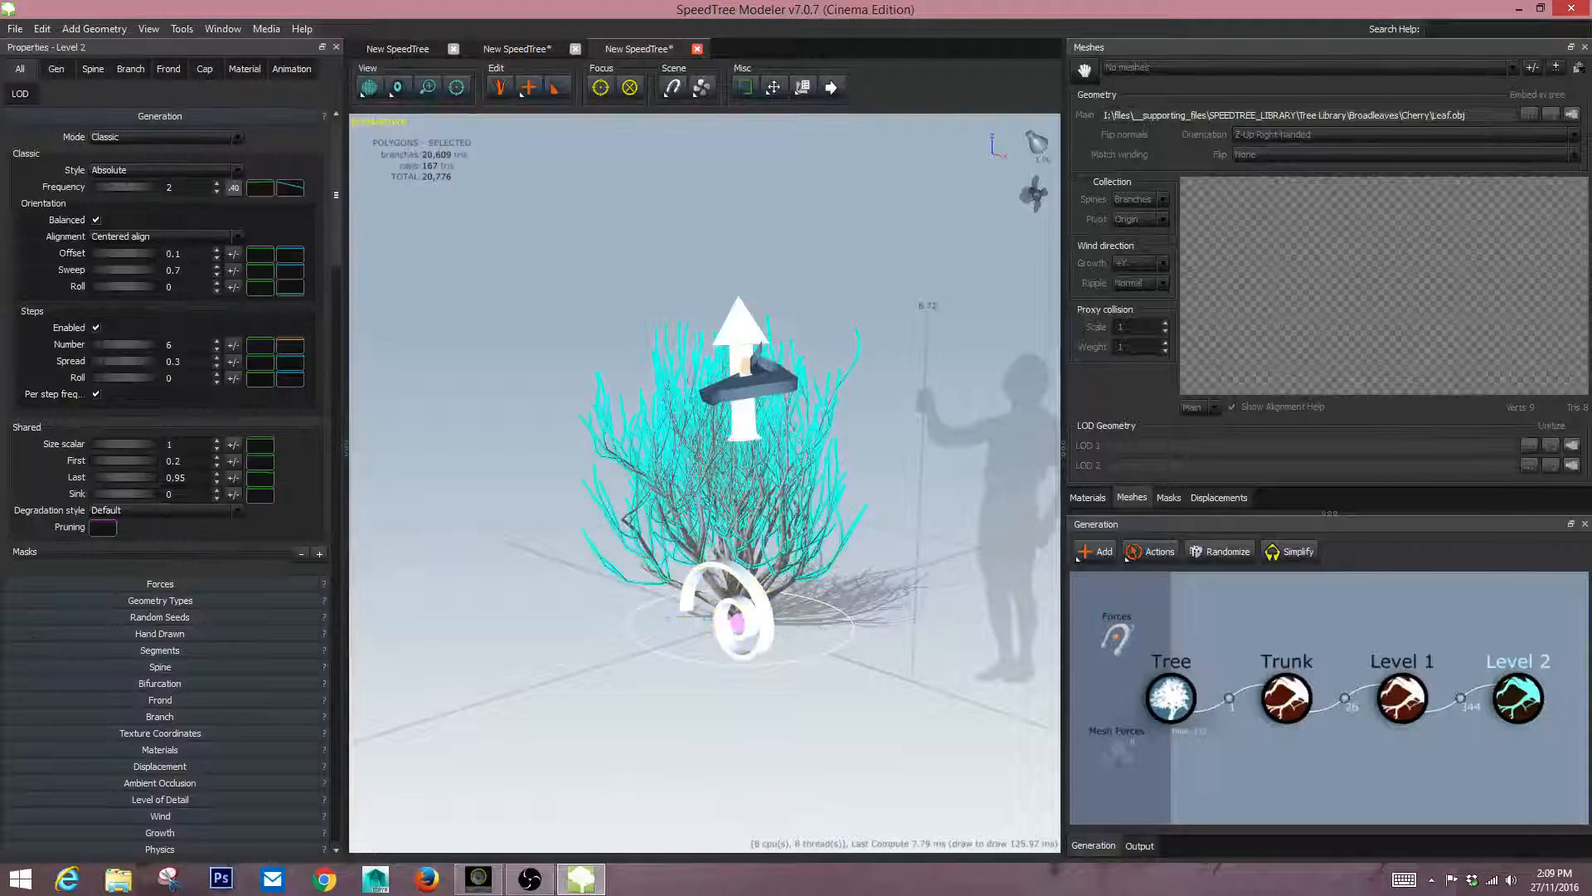
{"action": "left_click", "coordinate": [160, 583]}
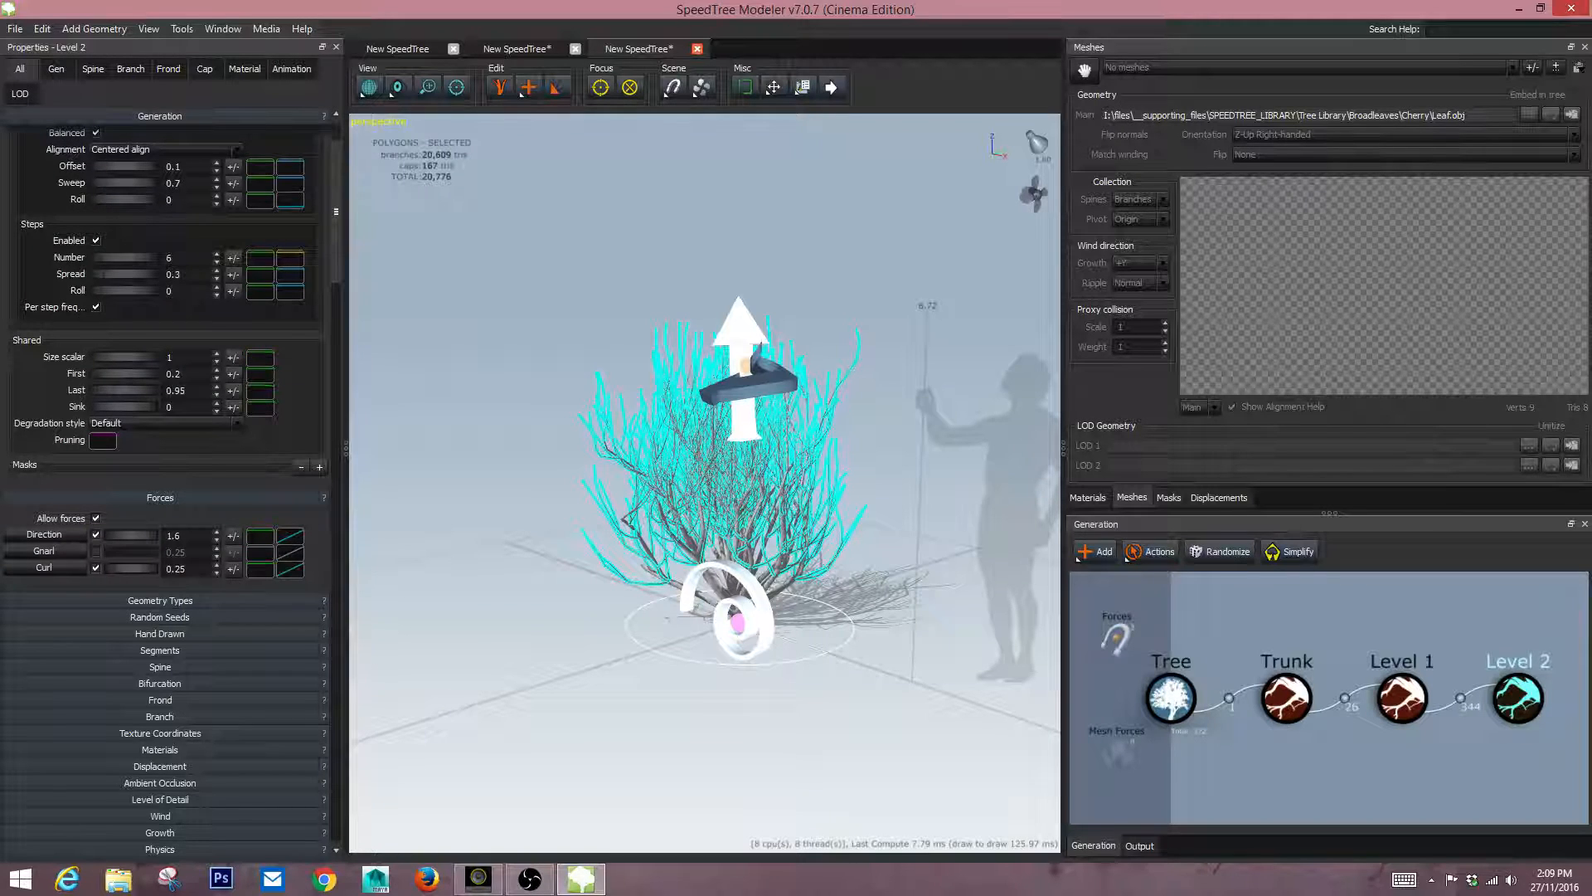
{"action": "left_click", "coordinate": [96, 550]}
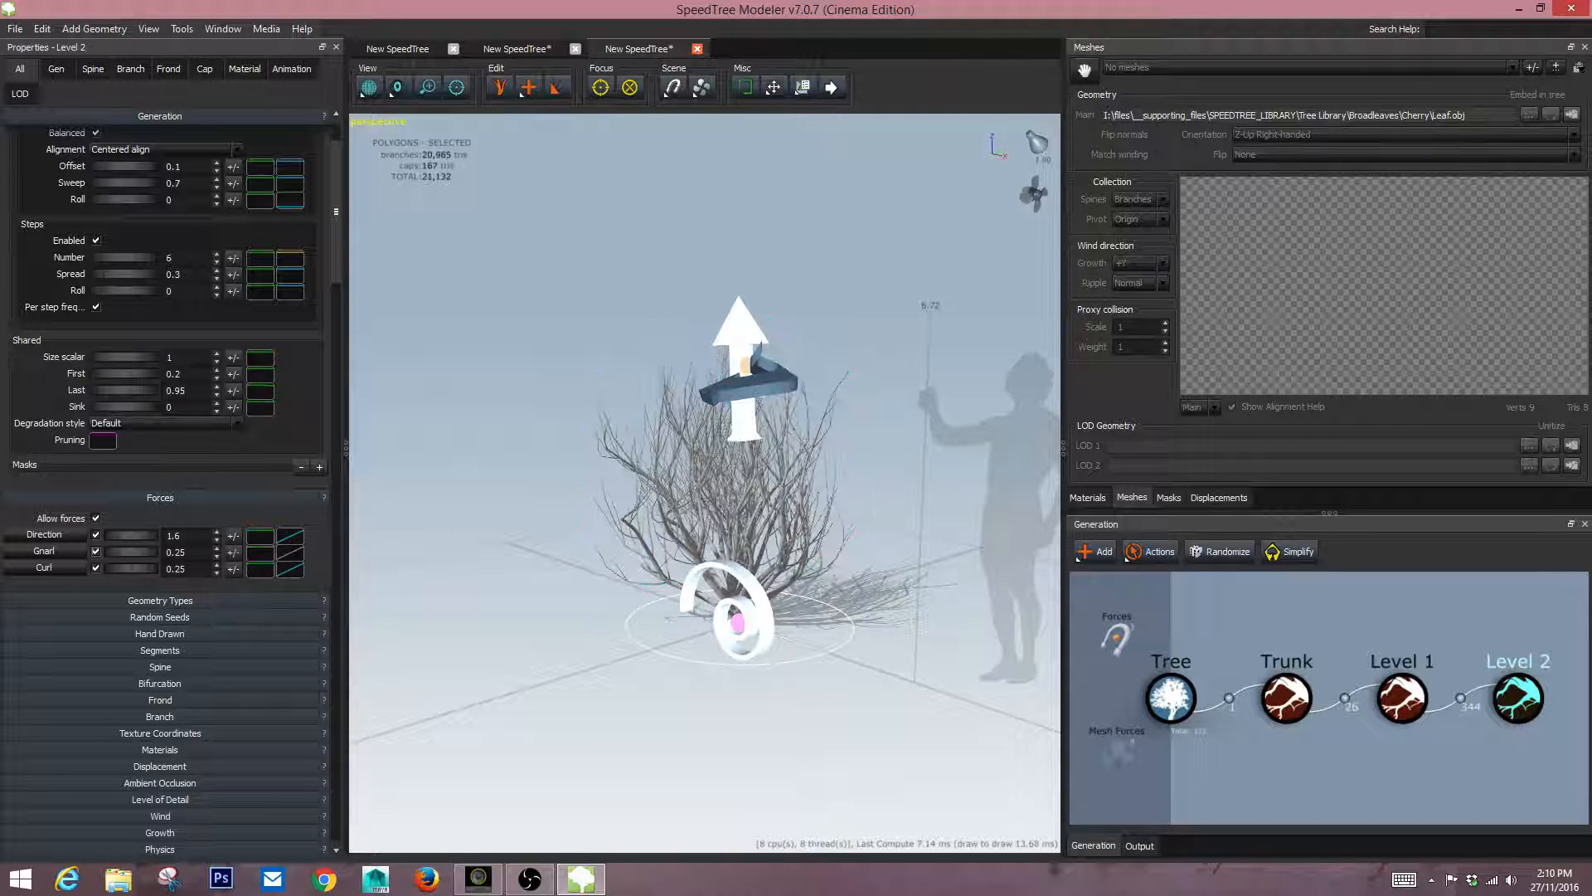
{"action": "type", "text": "1.61"}
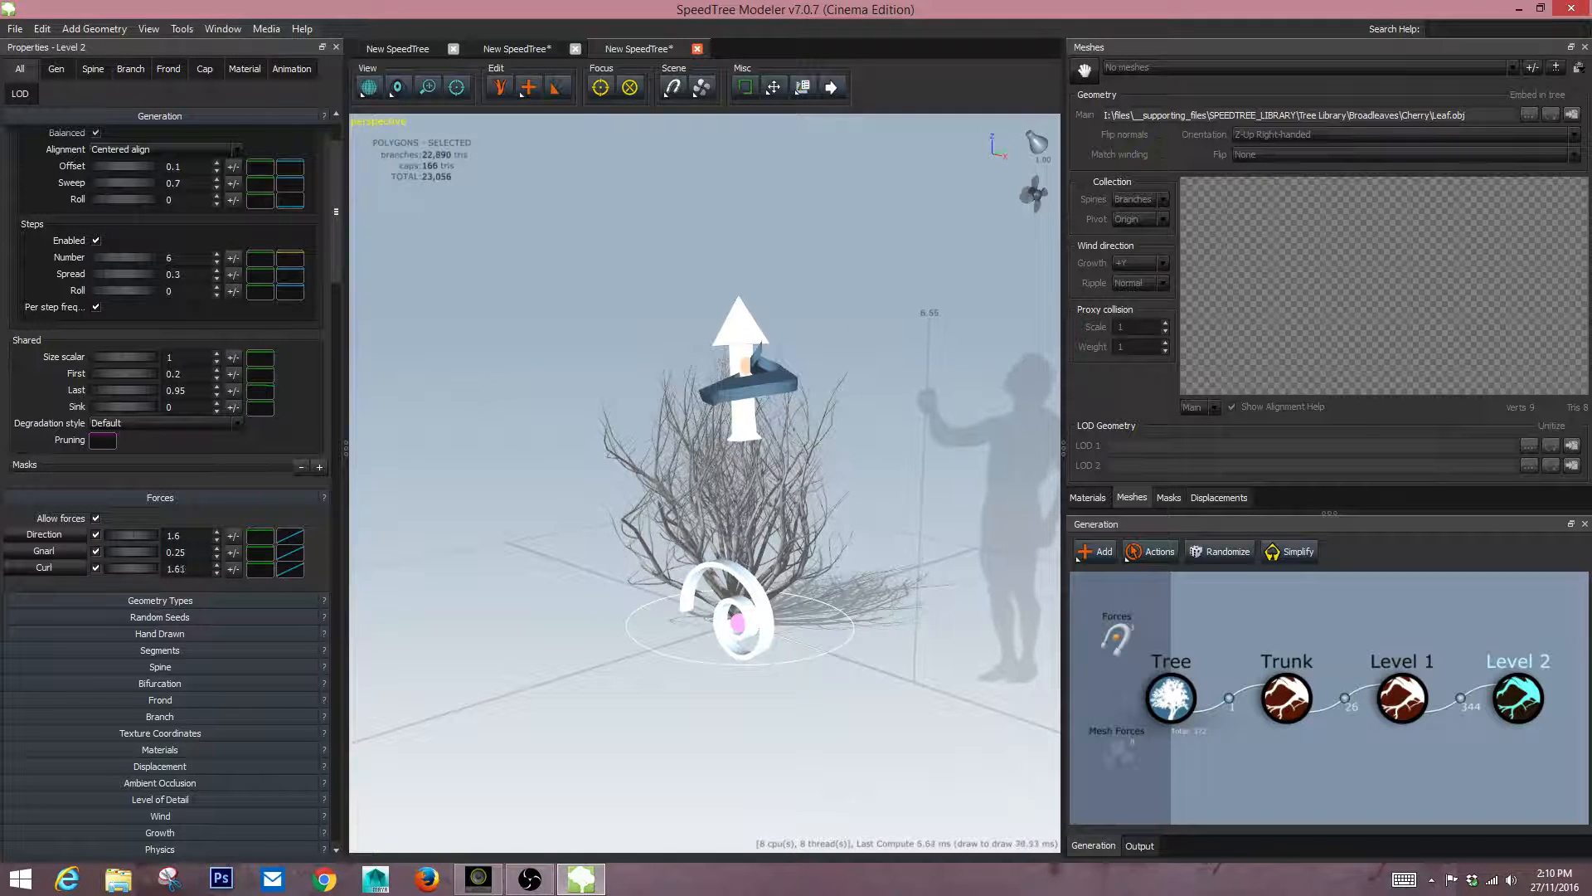
Raise the Curl force to about Z 0.717 and rotate it about 92 degrees around its X axis.
{"action": "left_click", "coordinate": [43, 567]}
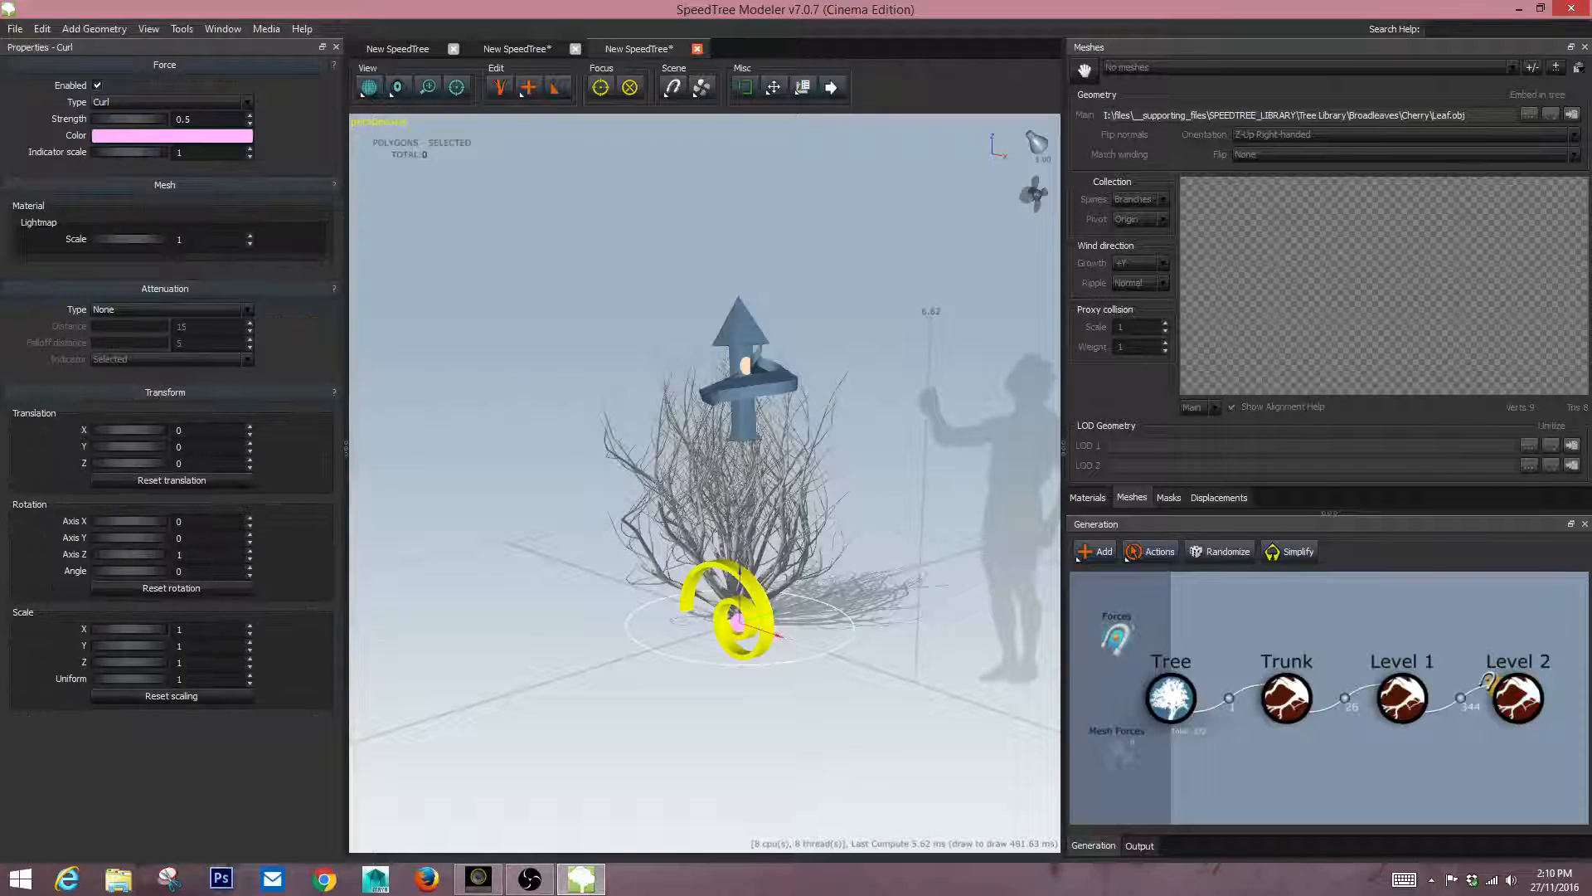
{"action": "mouse_move", "coordinate": [736, 620]}
{"action": "left_mouse_down"}
{"action": "mouse_move", "coordinate": [746, 391]}
{"action": "mouse_move", "coordinate": [739, 589]}
{"action": "left_mouse_up"}
{"action": "left_click", "coordinate": [773, 88]}
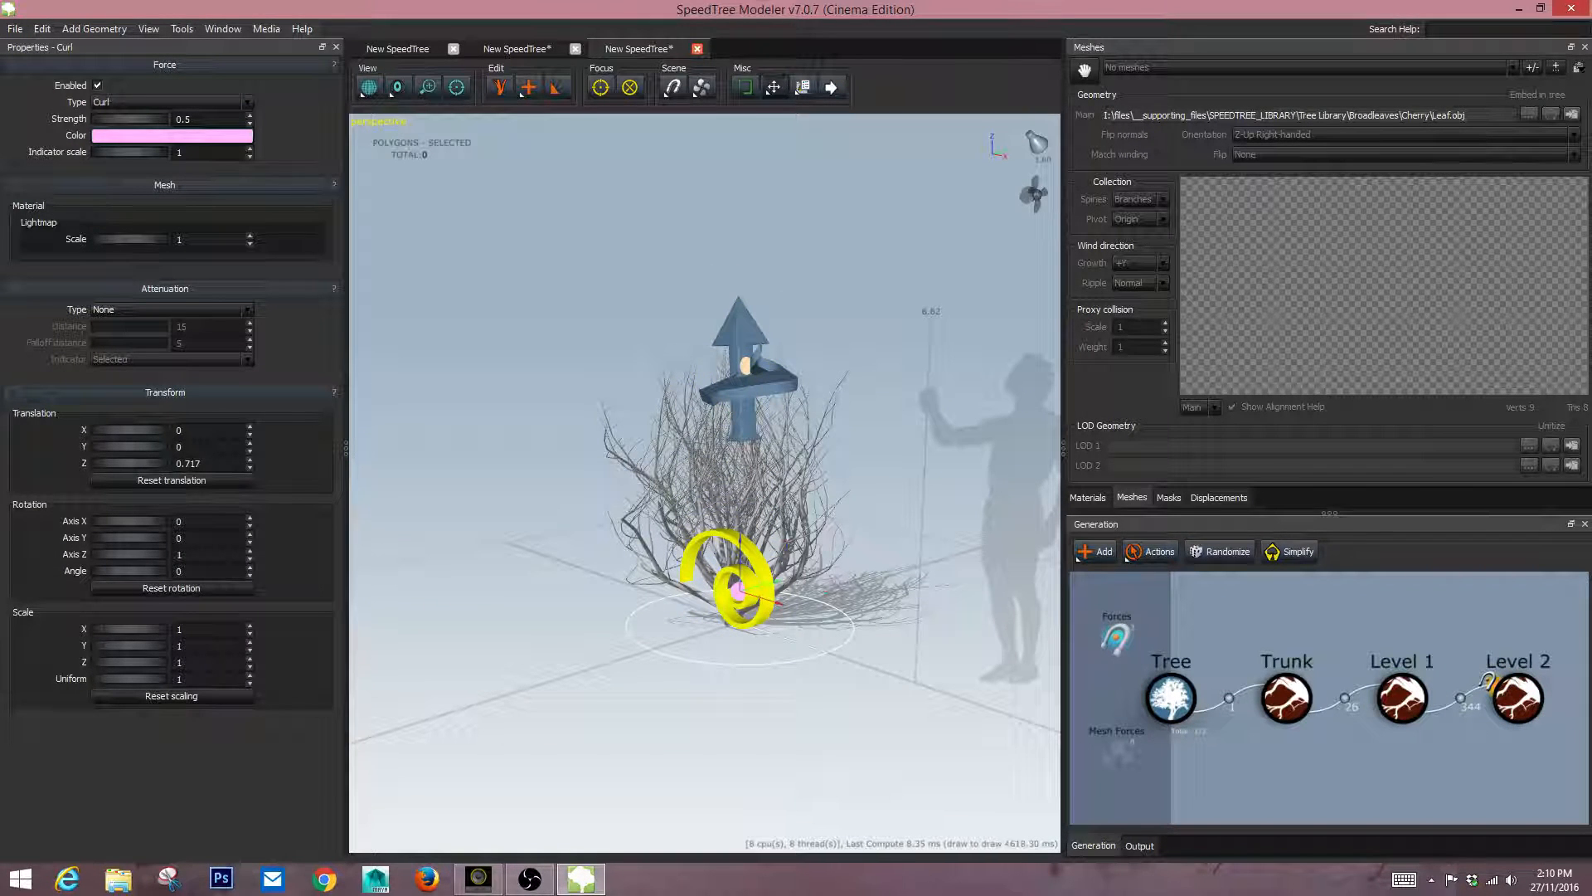
{"action": "left_click", "coordinate": [830, 121]}
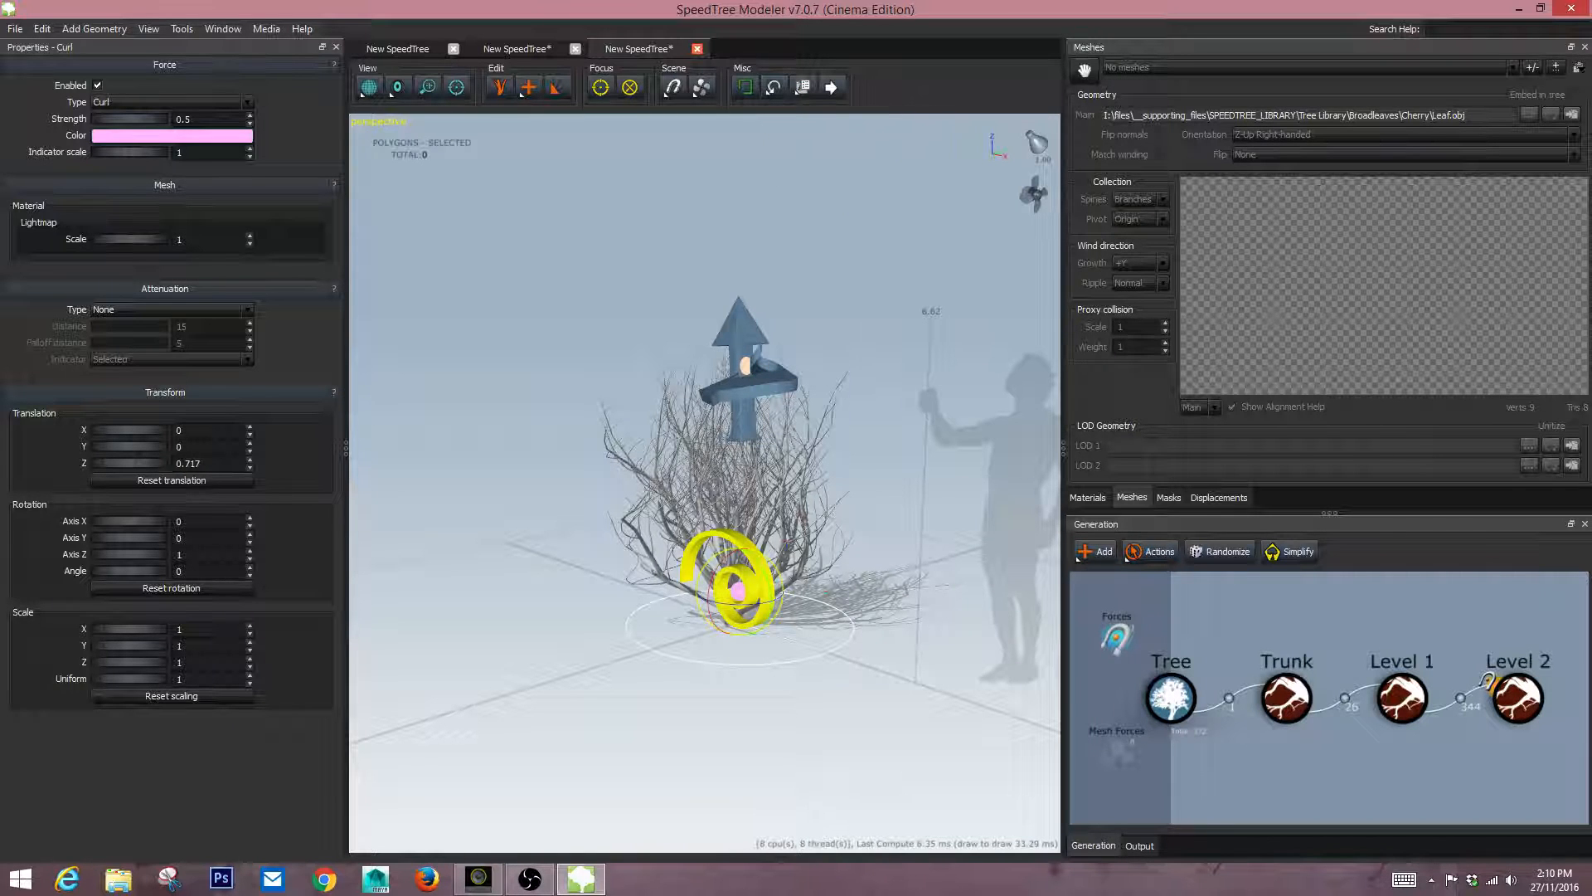
{"action": "left_click_drag", "start_coordinate": [739, 539], "coordinate": [738, 613]}
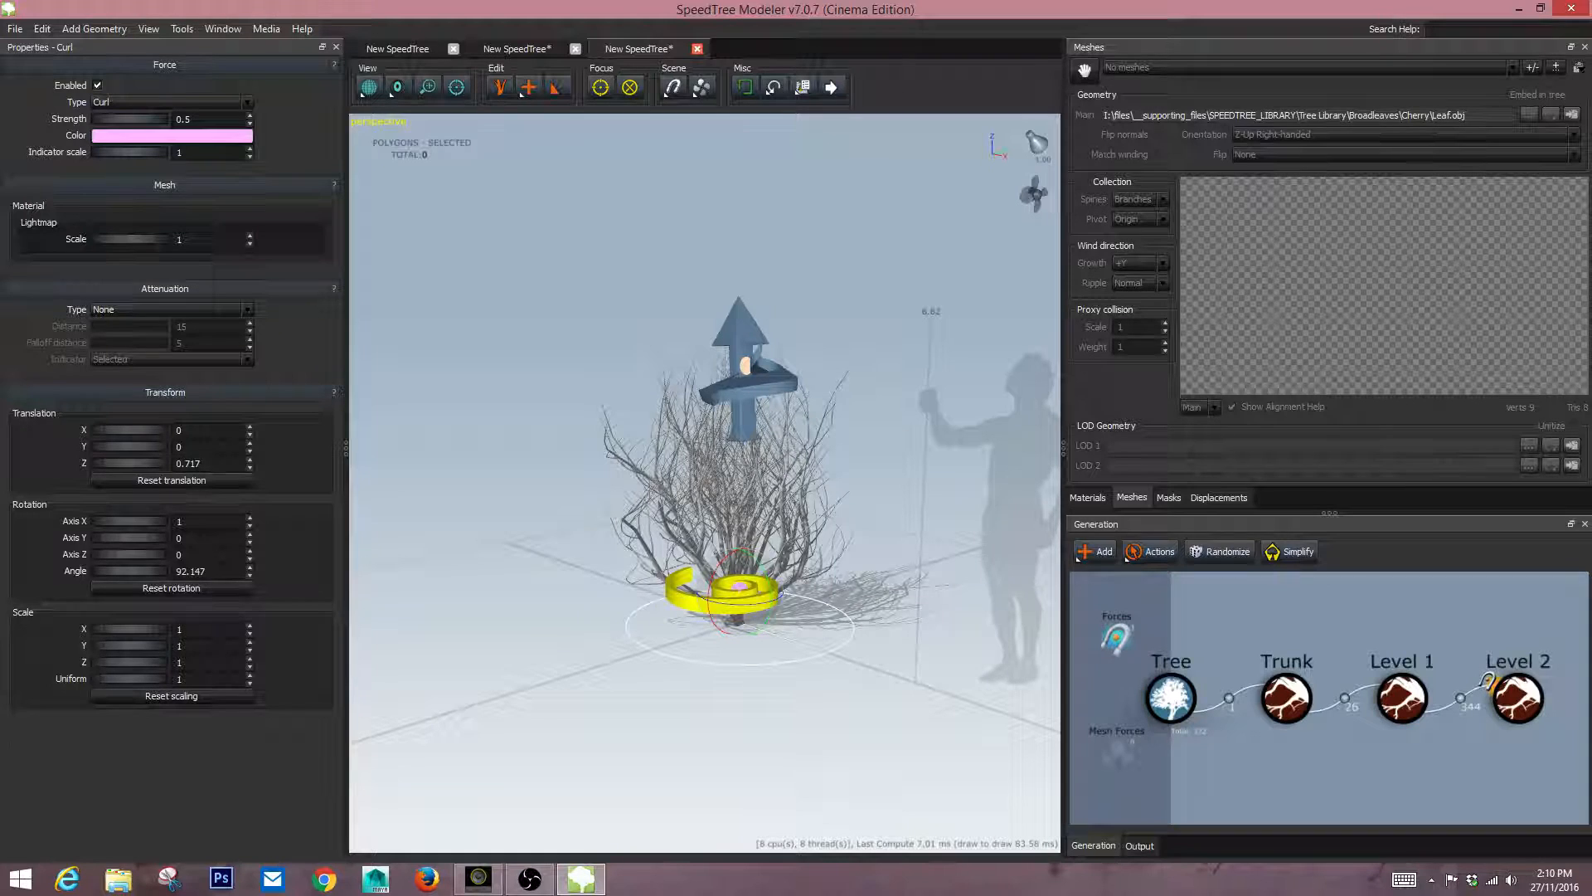
Give the Curl force linear attenuation with a distance of 6.44 and a falloff distance of 5.41.
{"action": "left_click", "coordinate": [166, 308]}
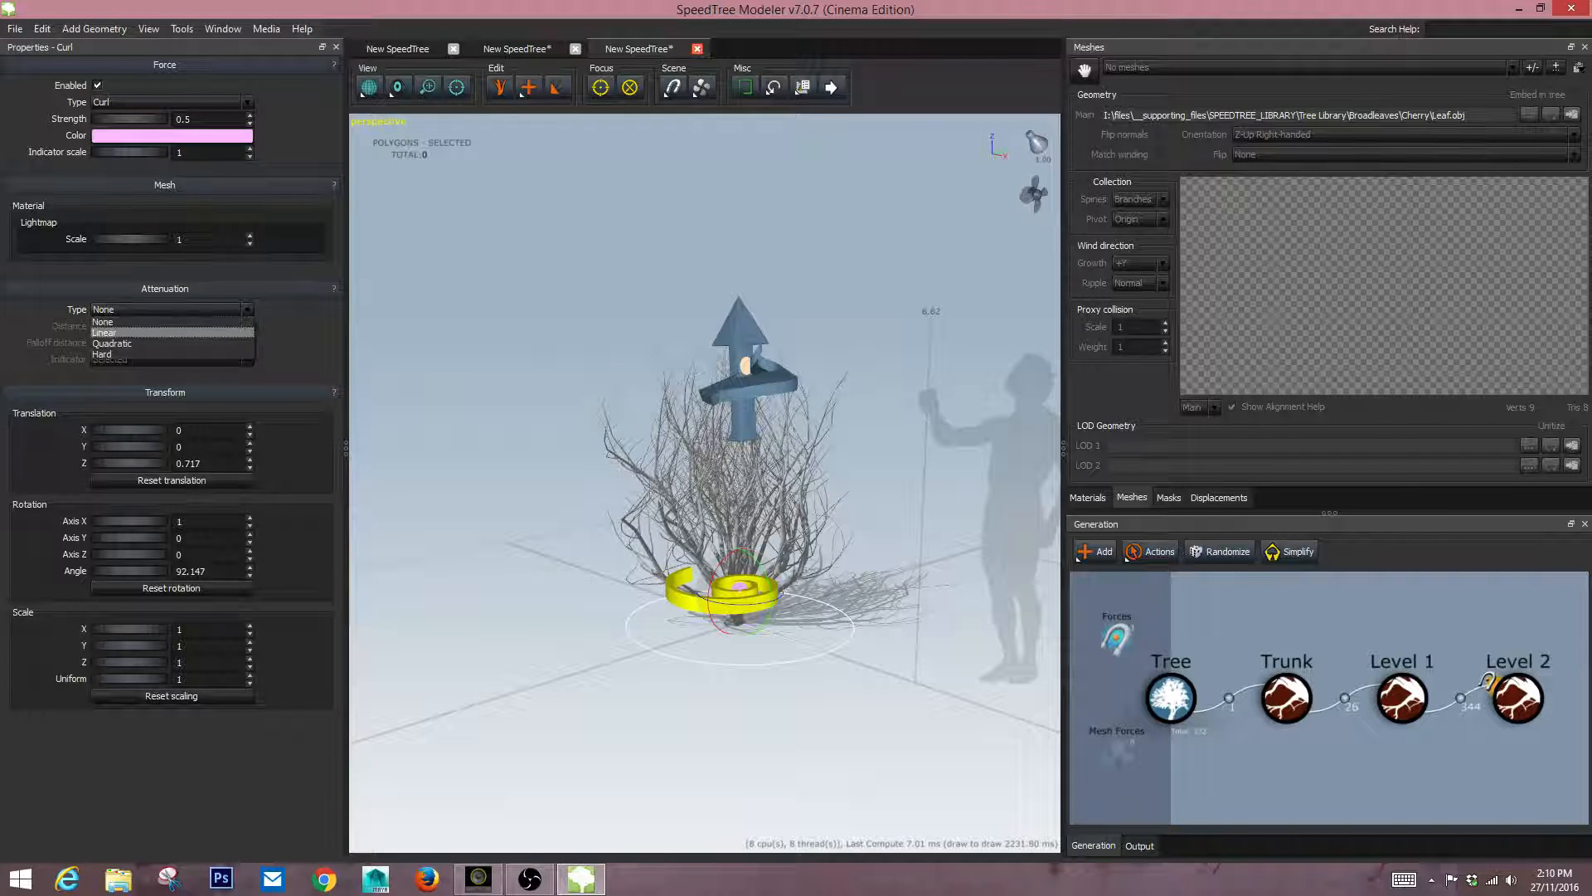
{"action": "left_click", "coordinate": [166, 321]}
{"action": "key", "text": "Return"}
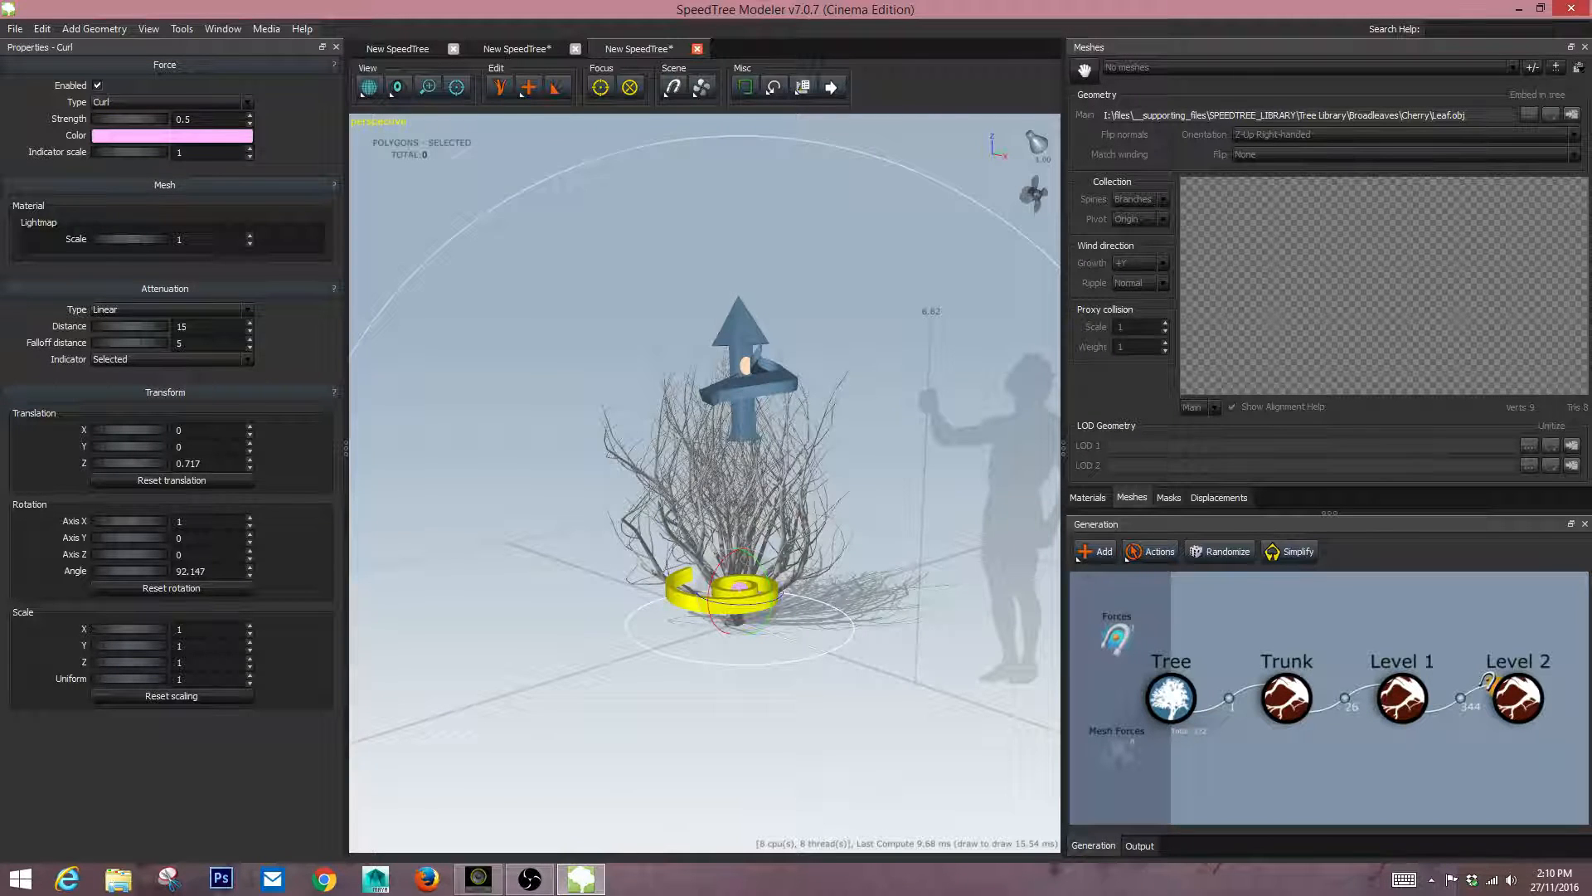
{"action": "scroll", "coordinate": [705, 482], "scroll_direction": "down", "scroll_amount": 6}
{"action": "scroll", "coordinate": [705, 482], "scroll_direction": "up", "scroll_amount": 3}
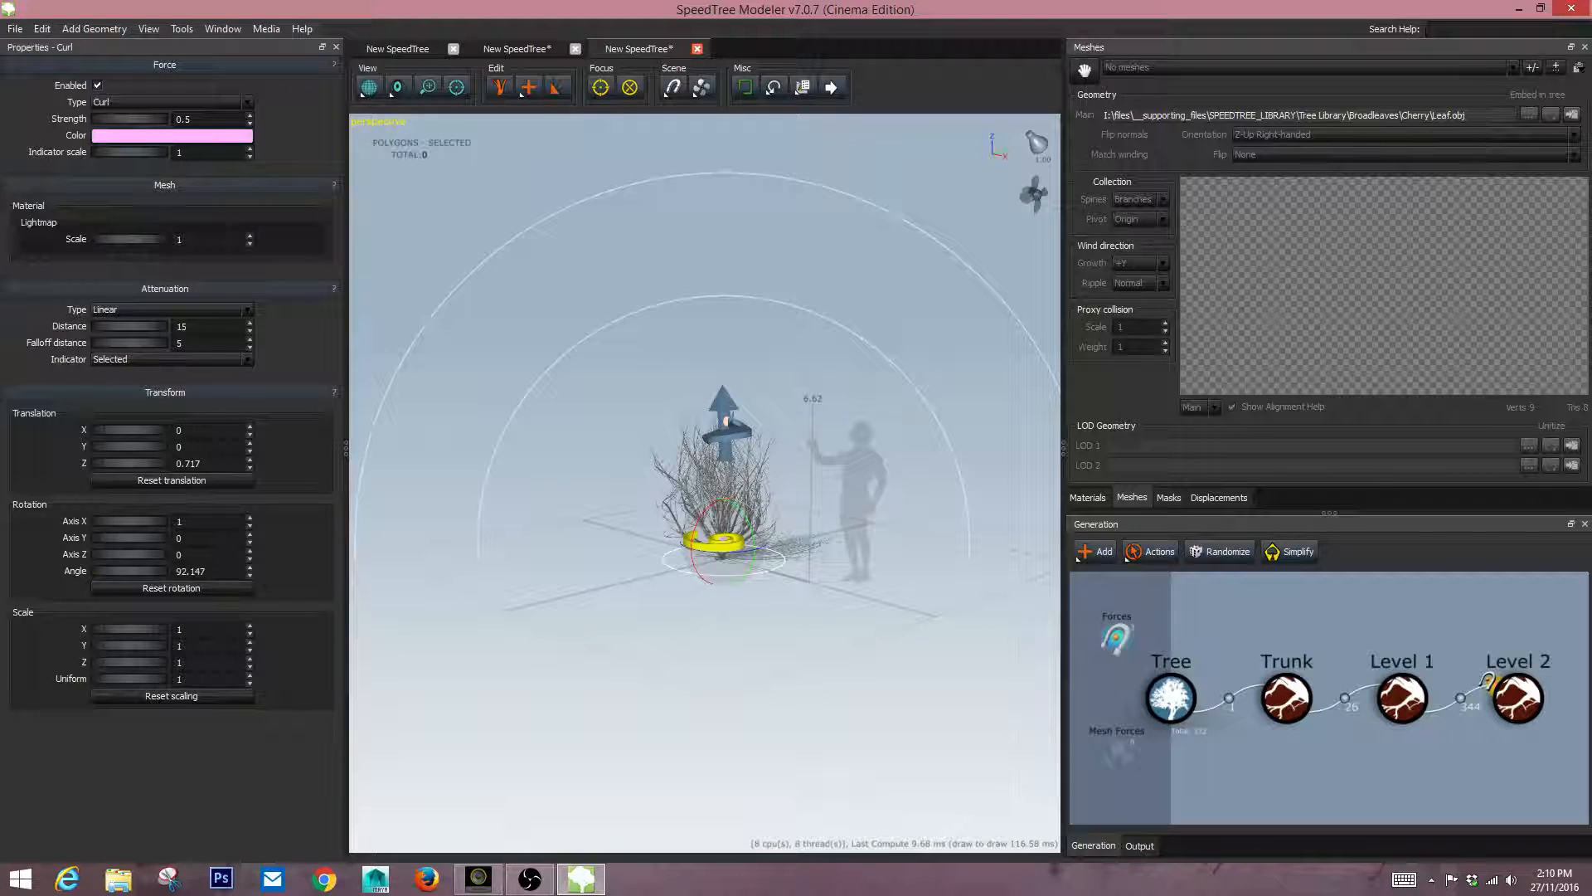
{"action": "left_click_drag", "start_coordinate": [130, 326], "coordinate": [96, 326]}
{"action": "scroll", "coordinate": [705, 482], "scroll_direction": "up", "scroll_amount": 5}
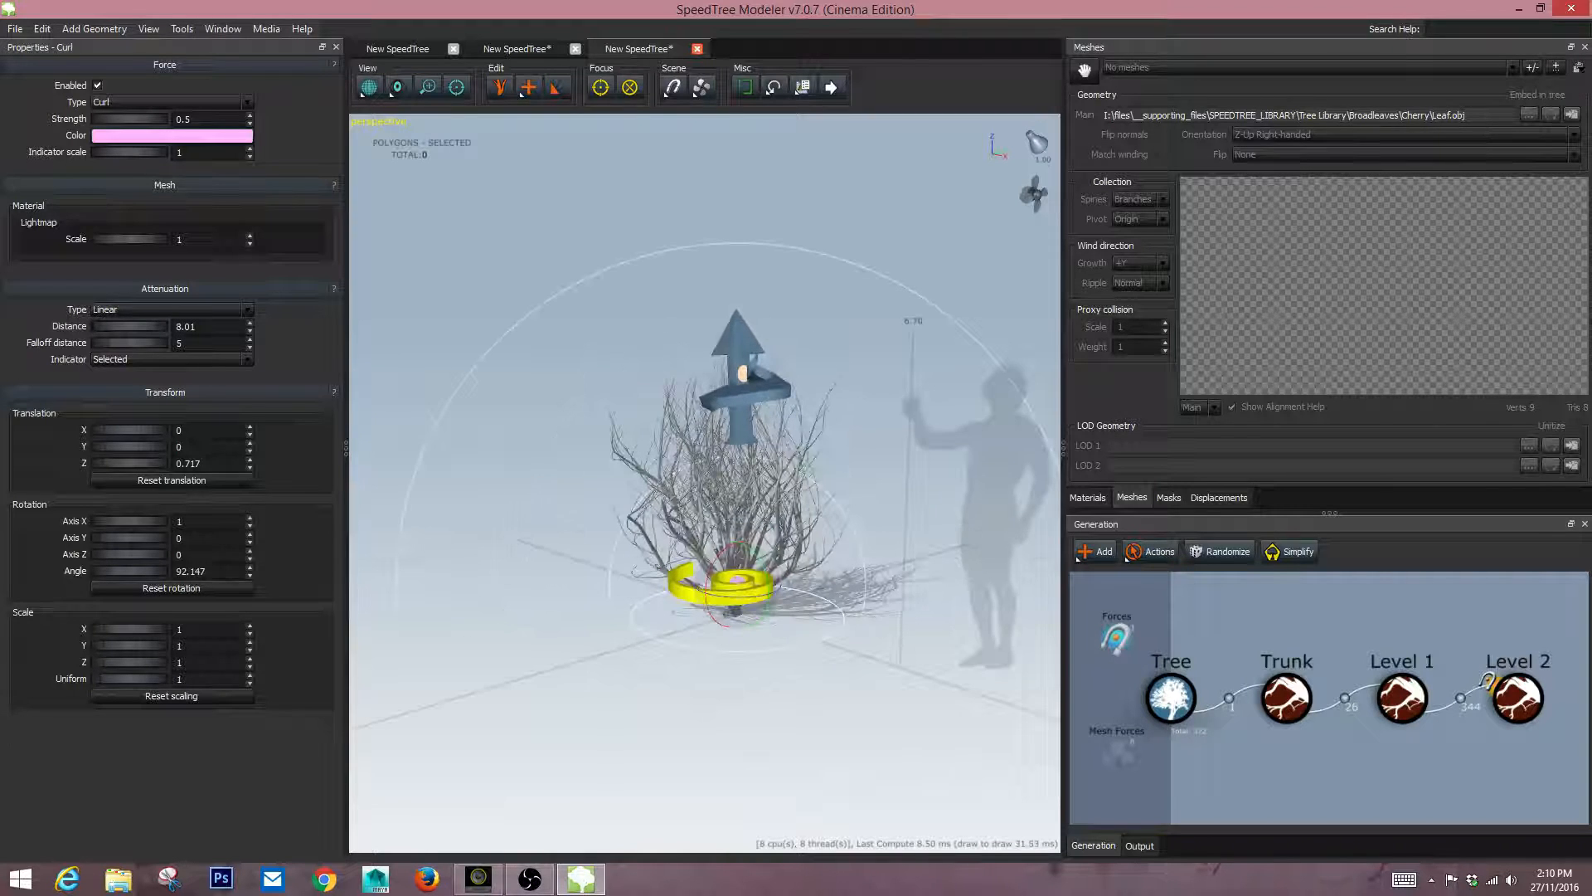
{"action": "left_click_drag", "start_coordinate": [96, 326], "coordinate": [90, 326]}
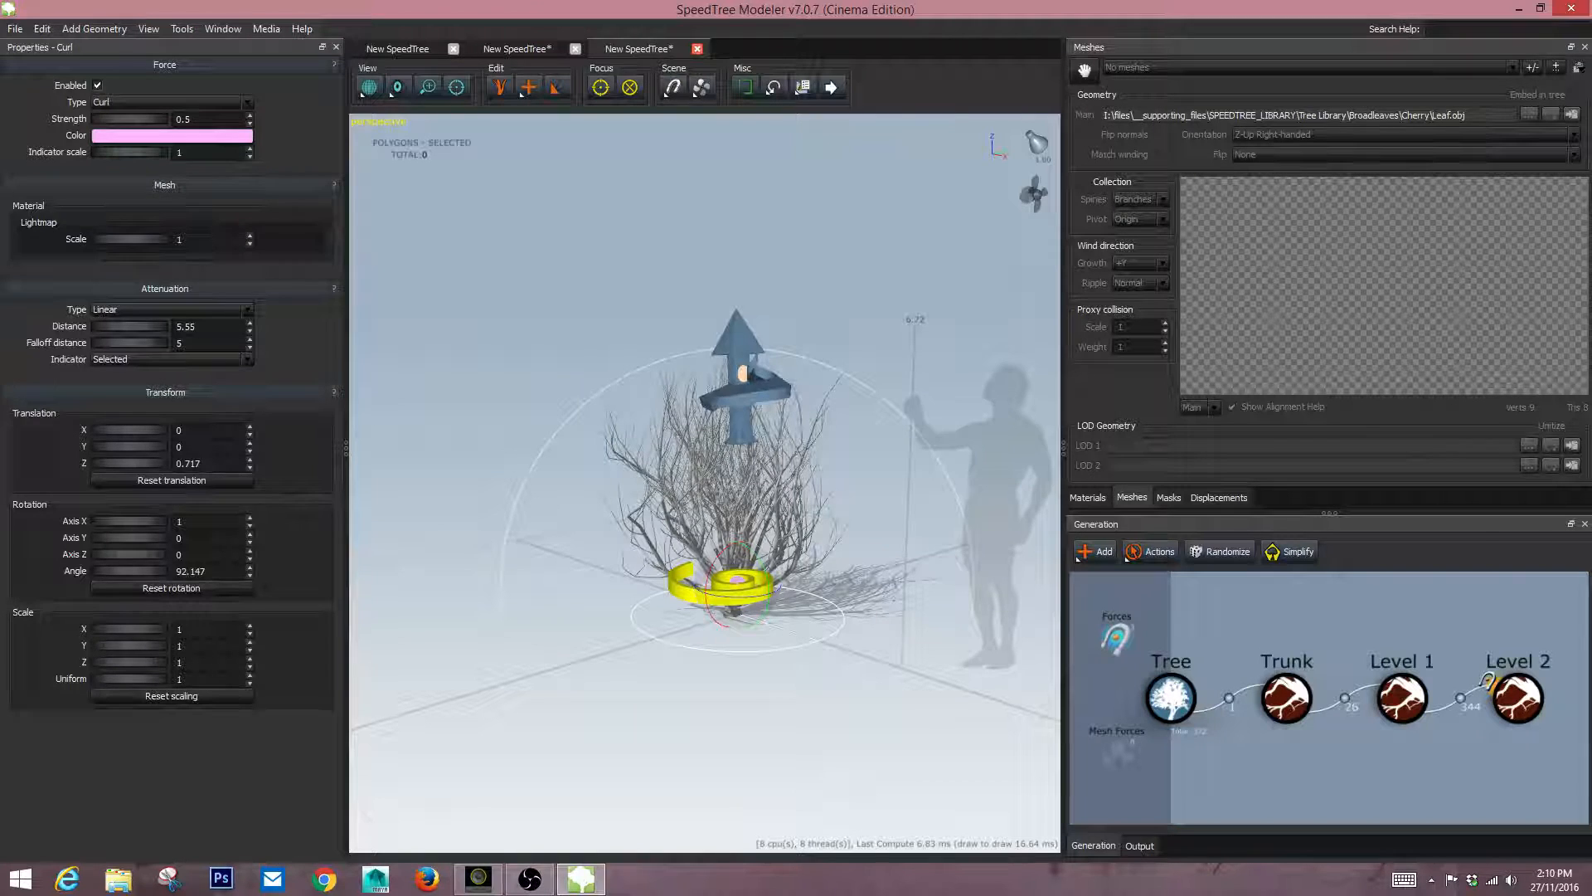
{"action": "left_click_drag", "start_coordinate": [90, 325], "coordinate": [94, 342]}
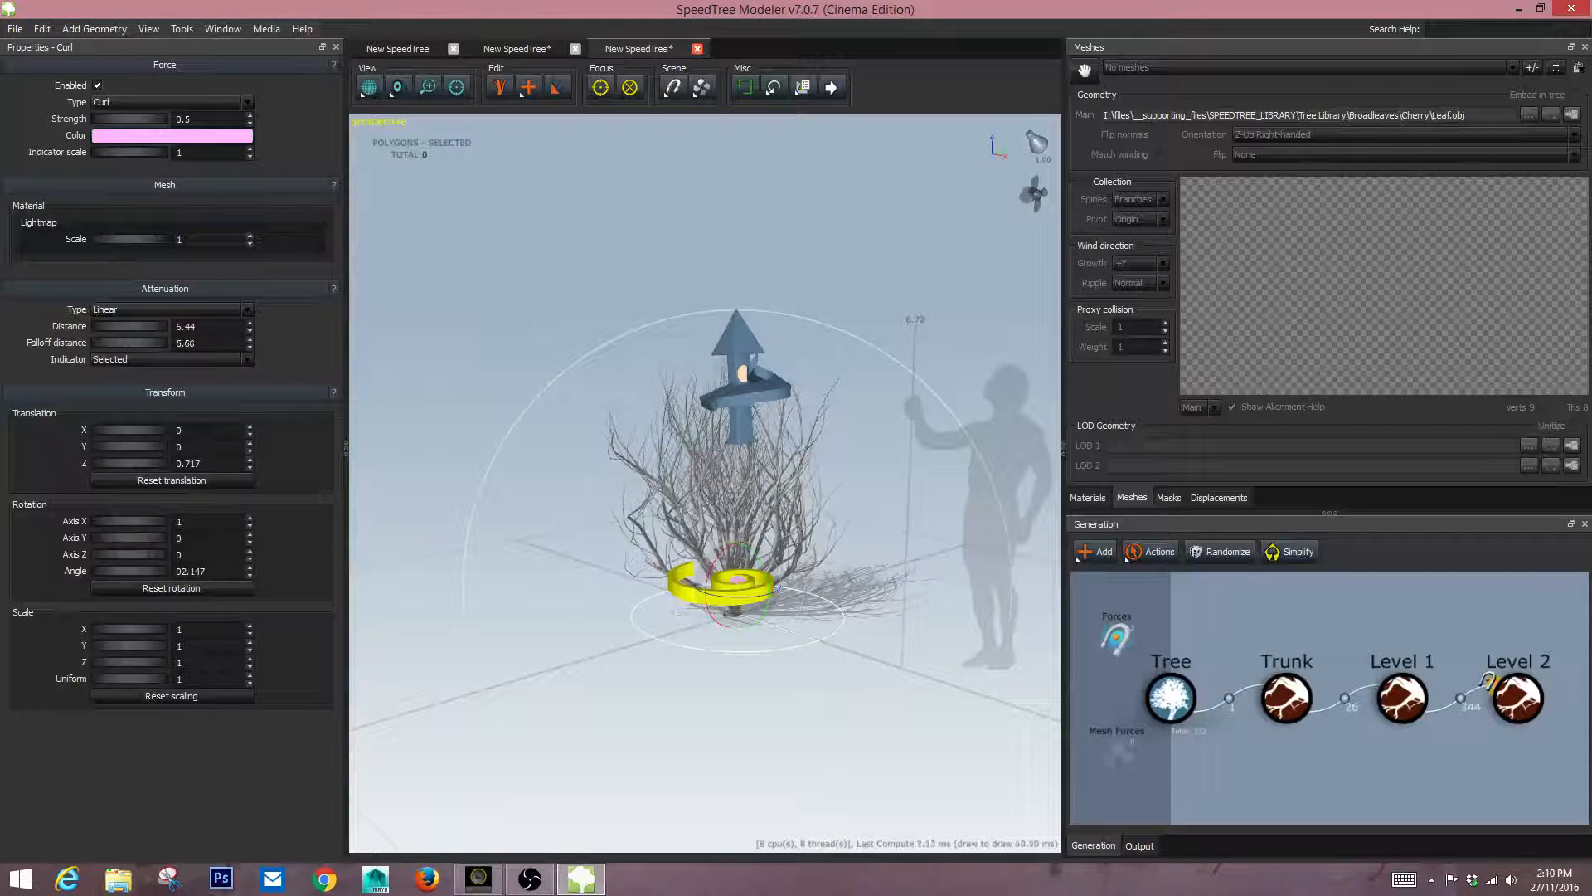
{"action": "left_click_drag", "start_coordinate": [101, 343], "coordinate": [101, 343]}
{"action": "left_click_drag", "start_coordinate": [746, 464], "coordinate": [862, 458]}
{"action": "key", "text": "Escape"}
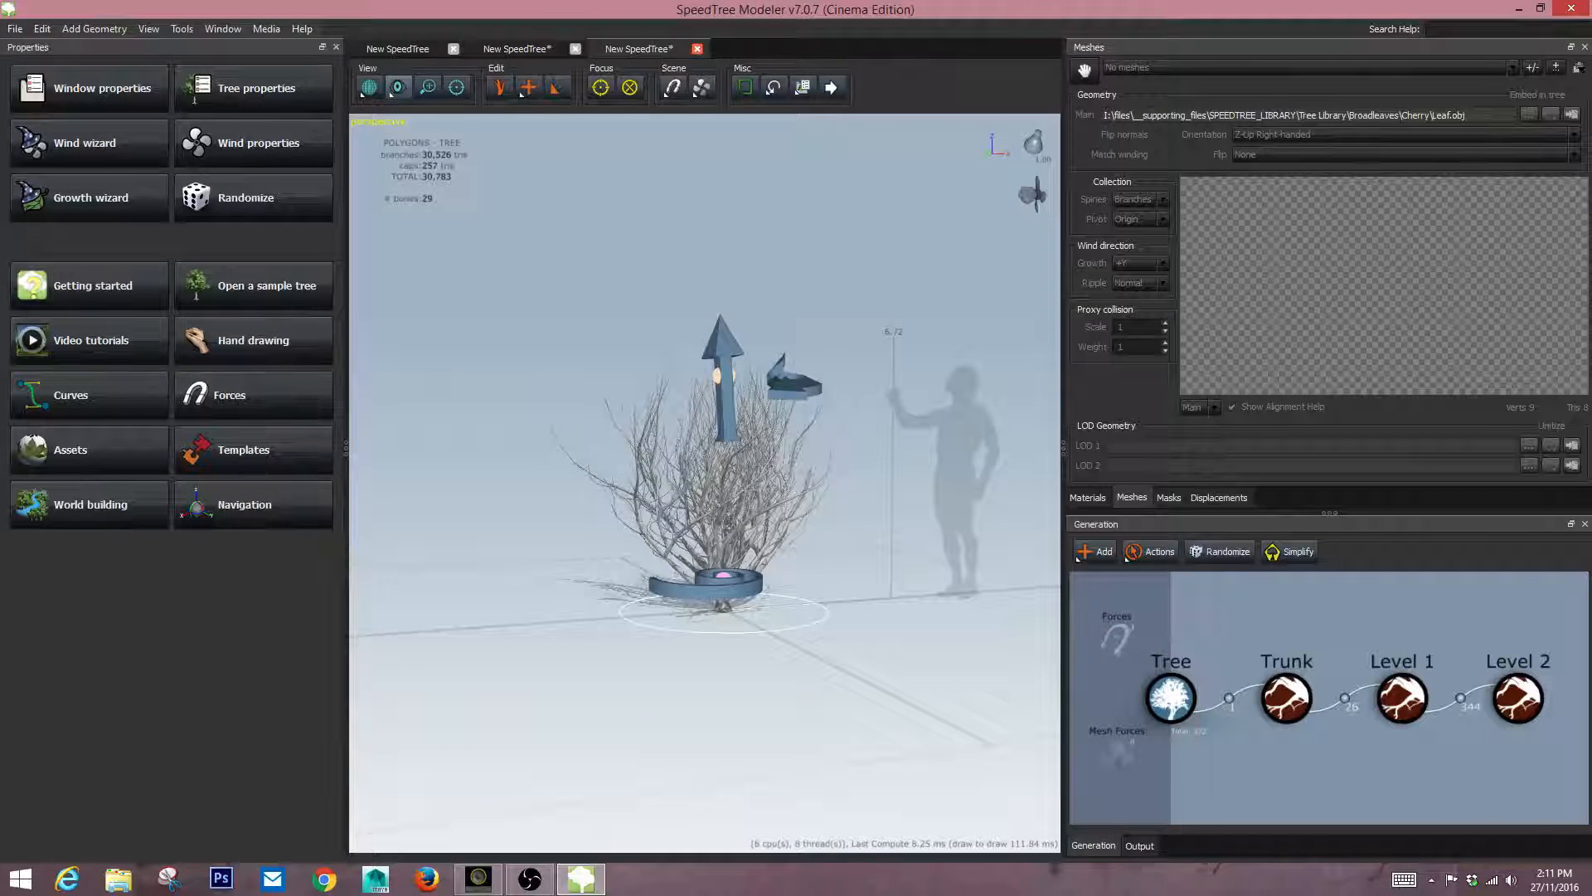
{"action": "left_click", "coordinate": [398, 87]}
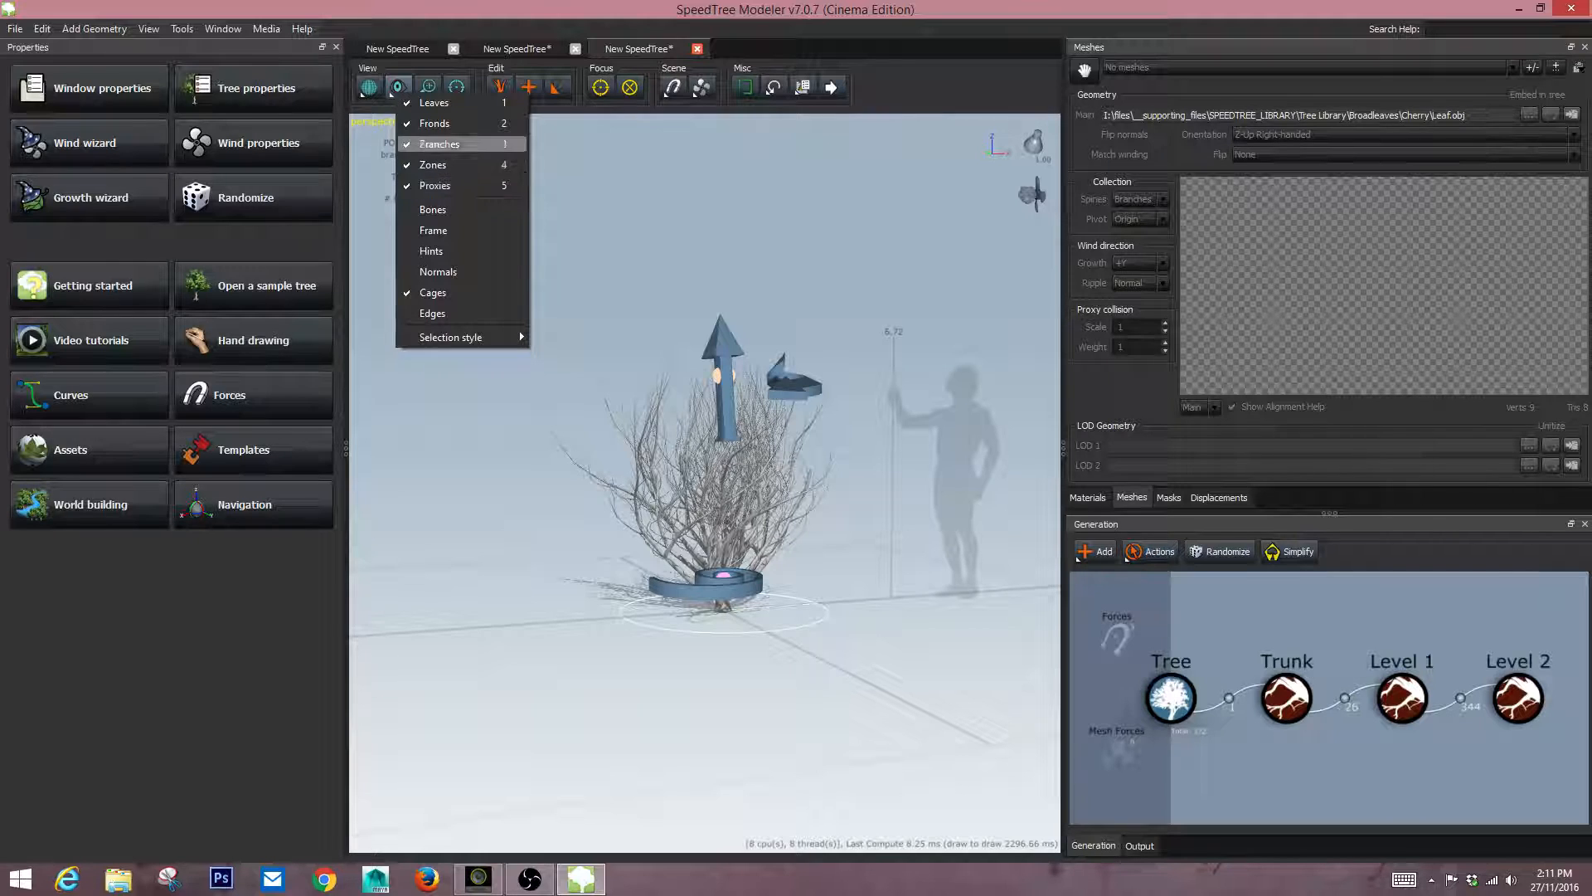
{"action": "mouse_move", "coordinate": [464, 336]}
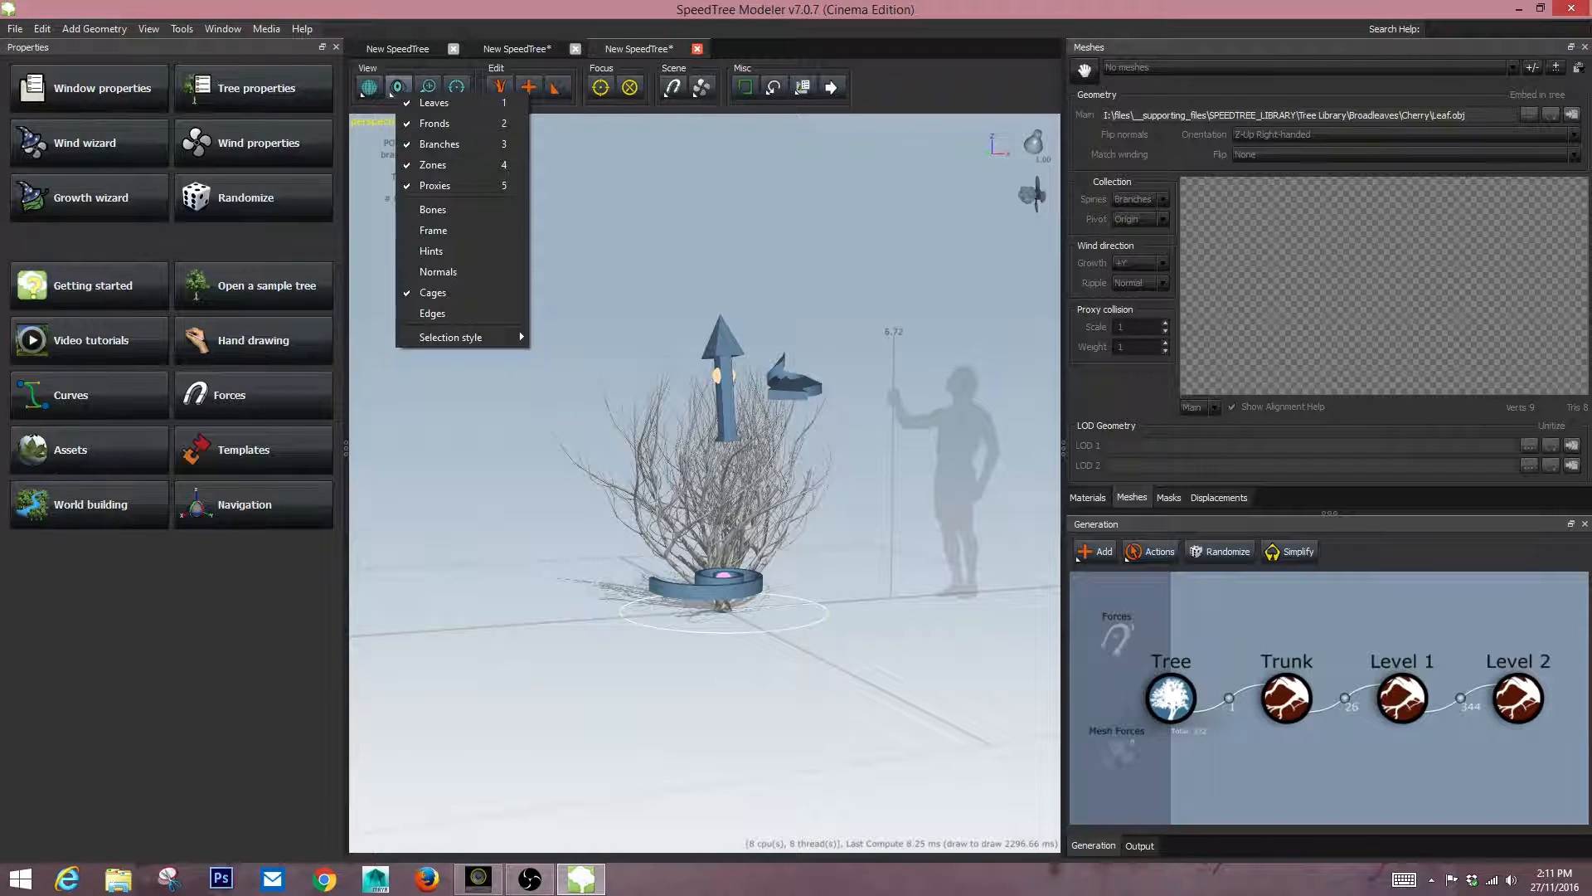
{"action": "key", "text": "Escape"}
Hide the Direction, Gnarl and Curl force indicators in the viewport and clear the selection.
{"action": "left_click", "coordinate": [723, 389]}
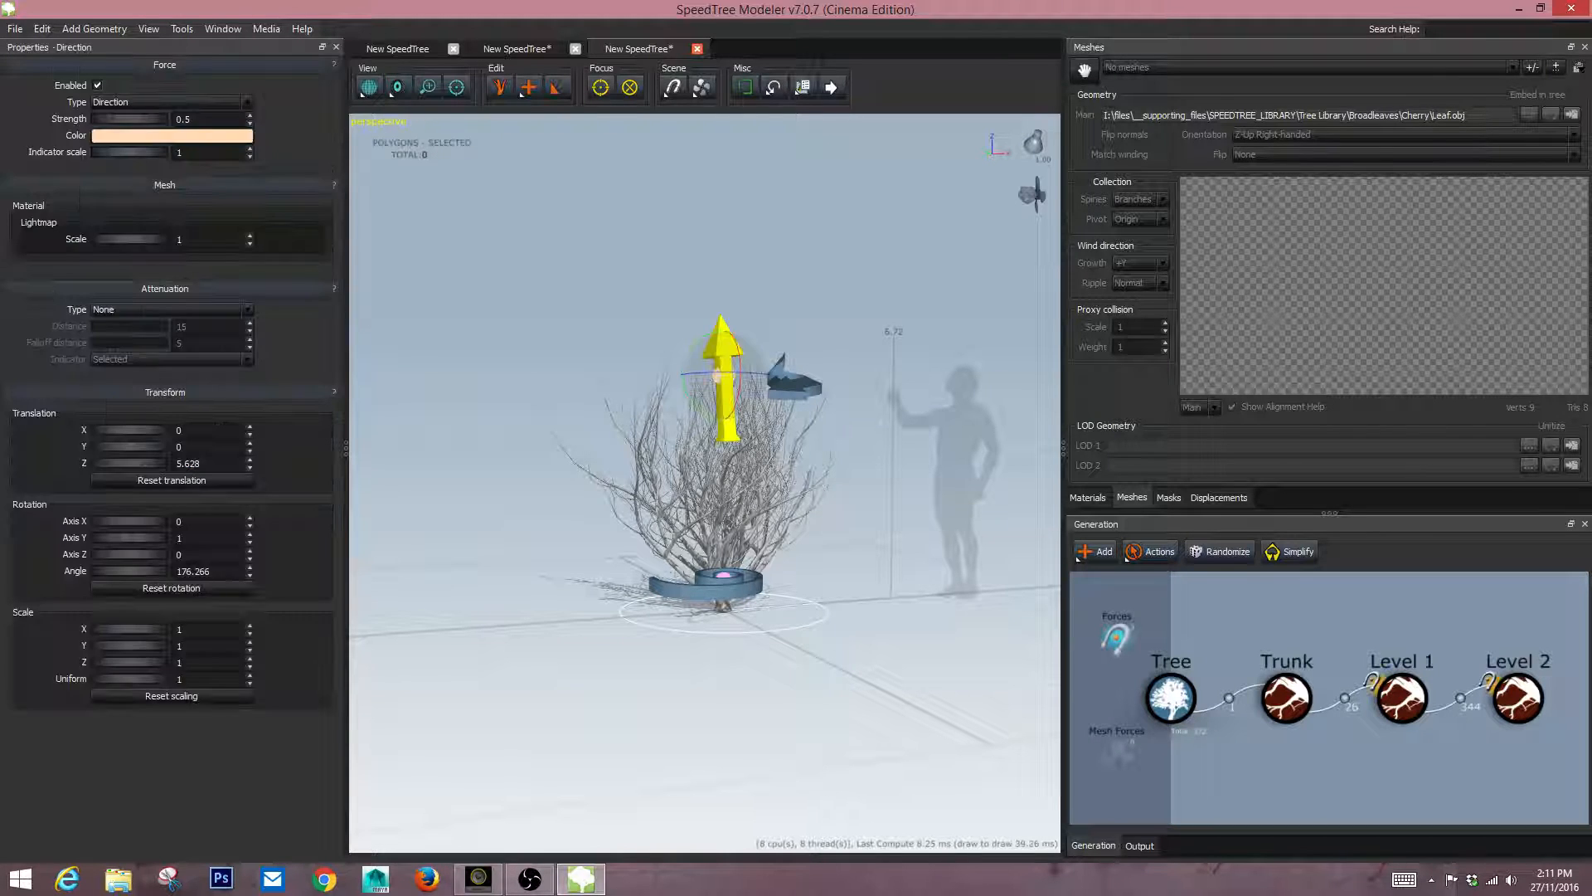
{"action": "key", "text": "Delete"}
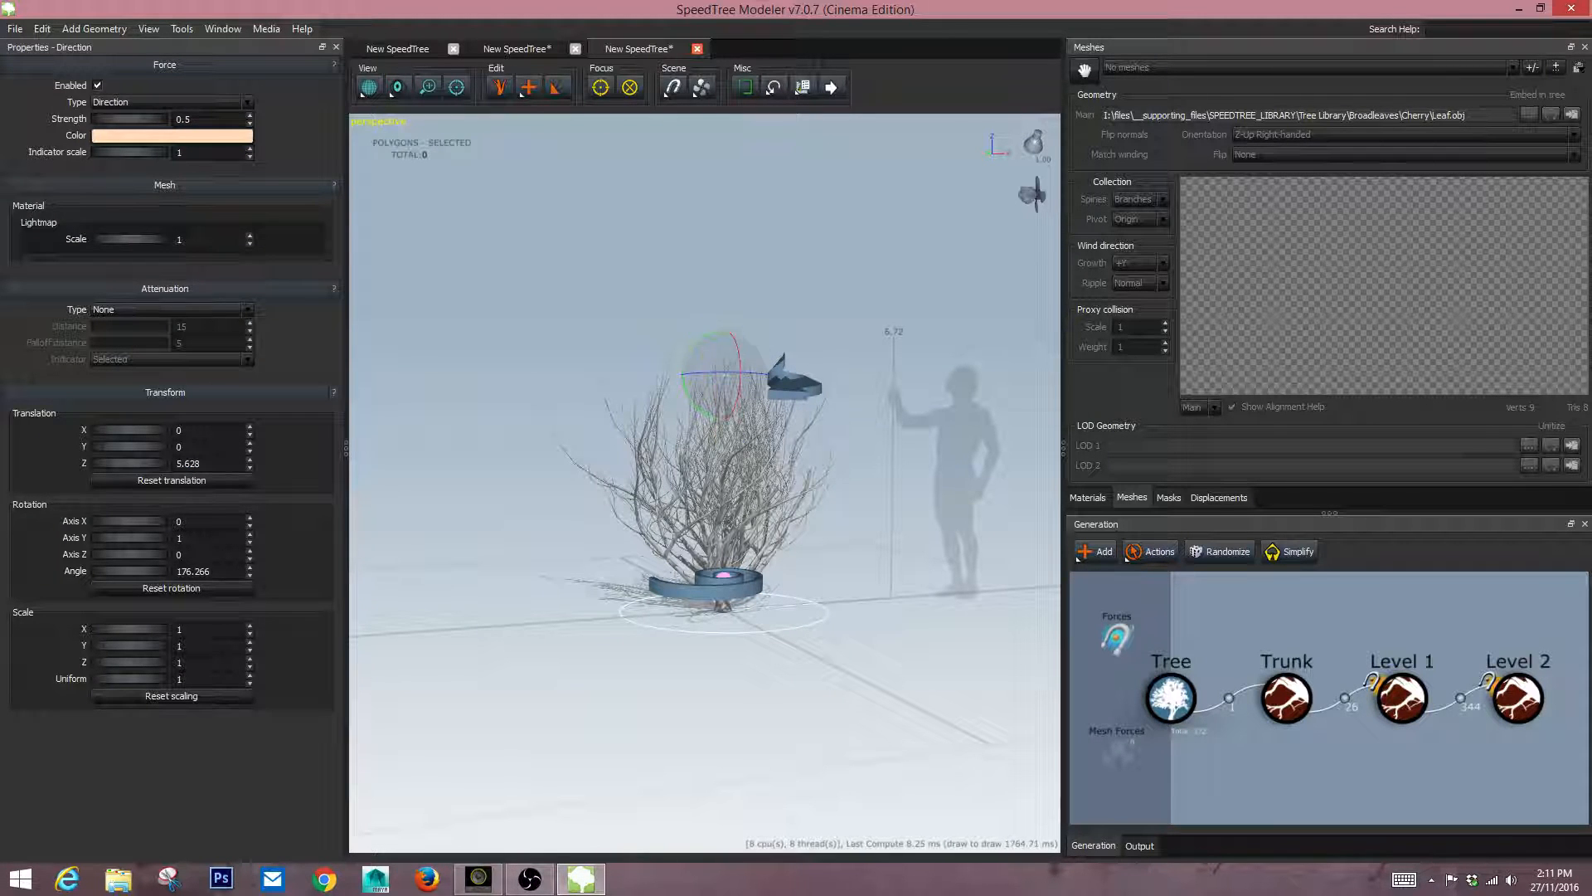
{"action": "left_click", "coordinate": [788, 384]}
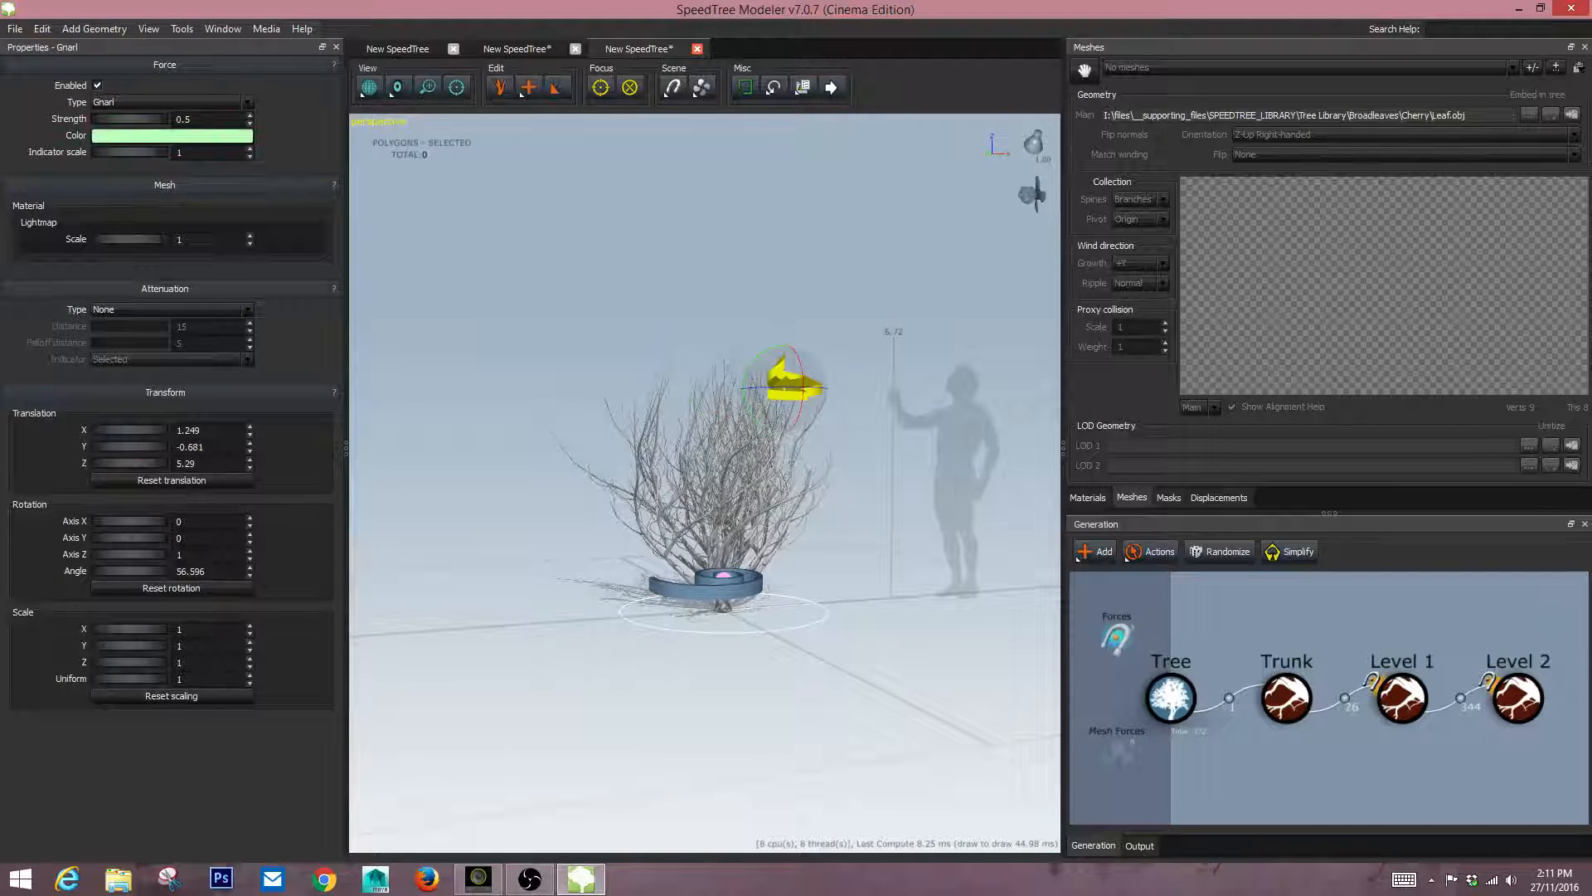
{"action": "key", "text": "Delete"}
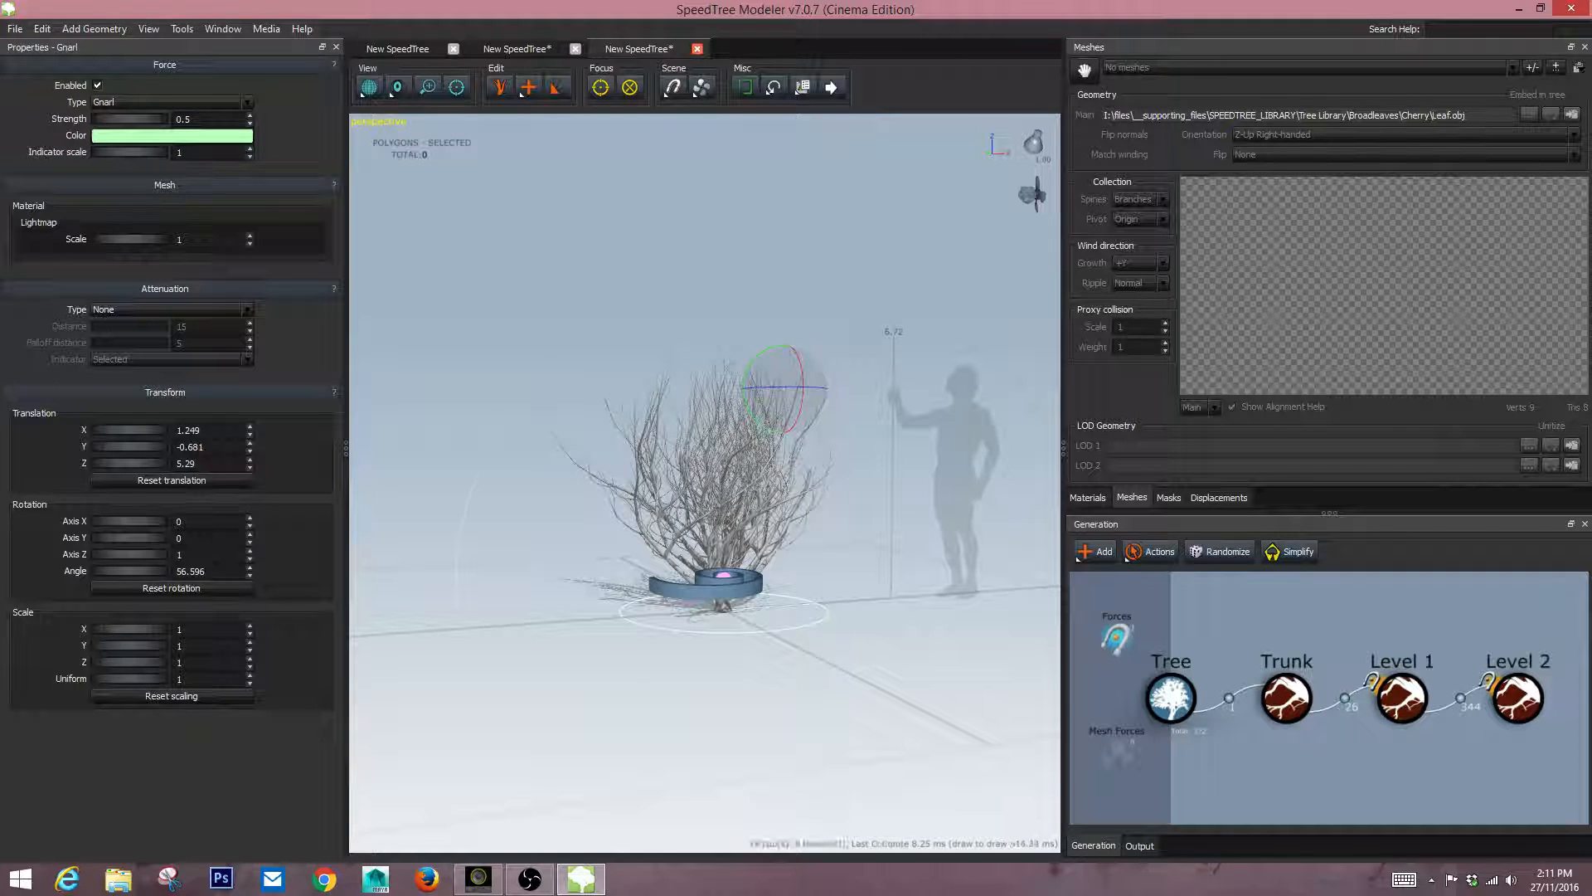
{"action": "left_click", "coordinate": [705, 585]}
{"action": "key", "text": "Delete"}
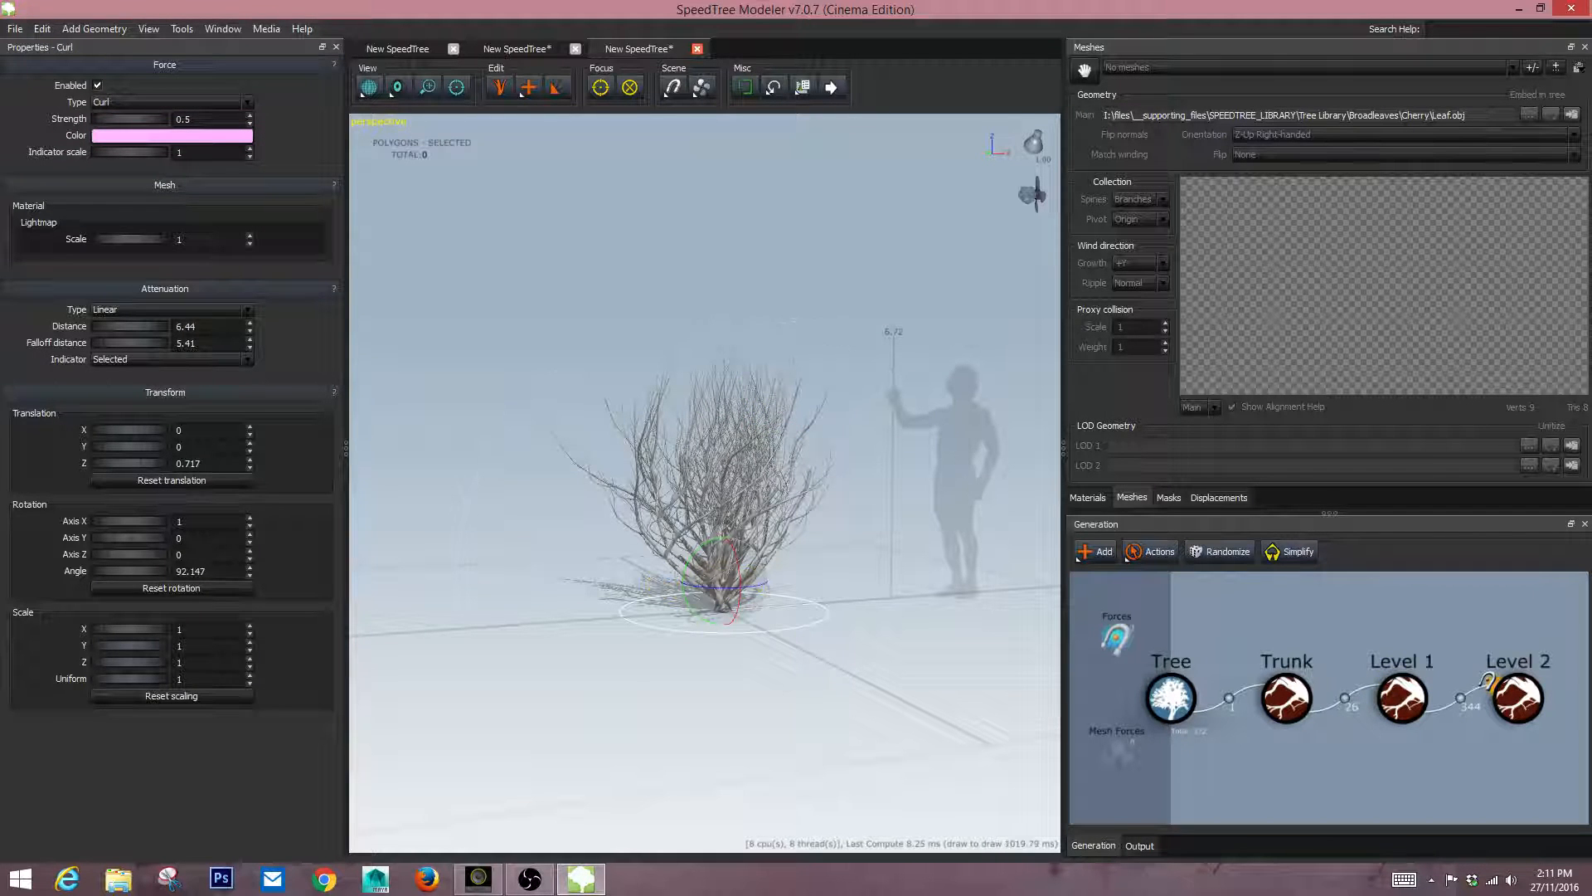
{"action": "left_click_drag", "start_coordinate": [794, 320], "coordinate": [647, 325]}
{"action": "left_click", "coordinate": [1490, 685]}
{"action": "left_click", "coordinate": [829, 324]}
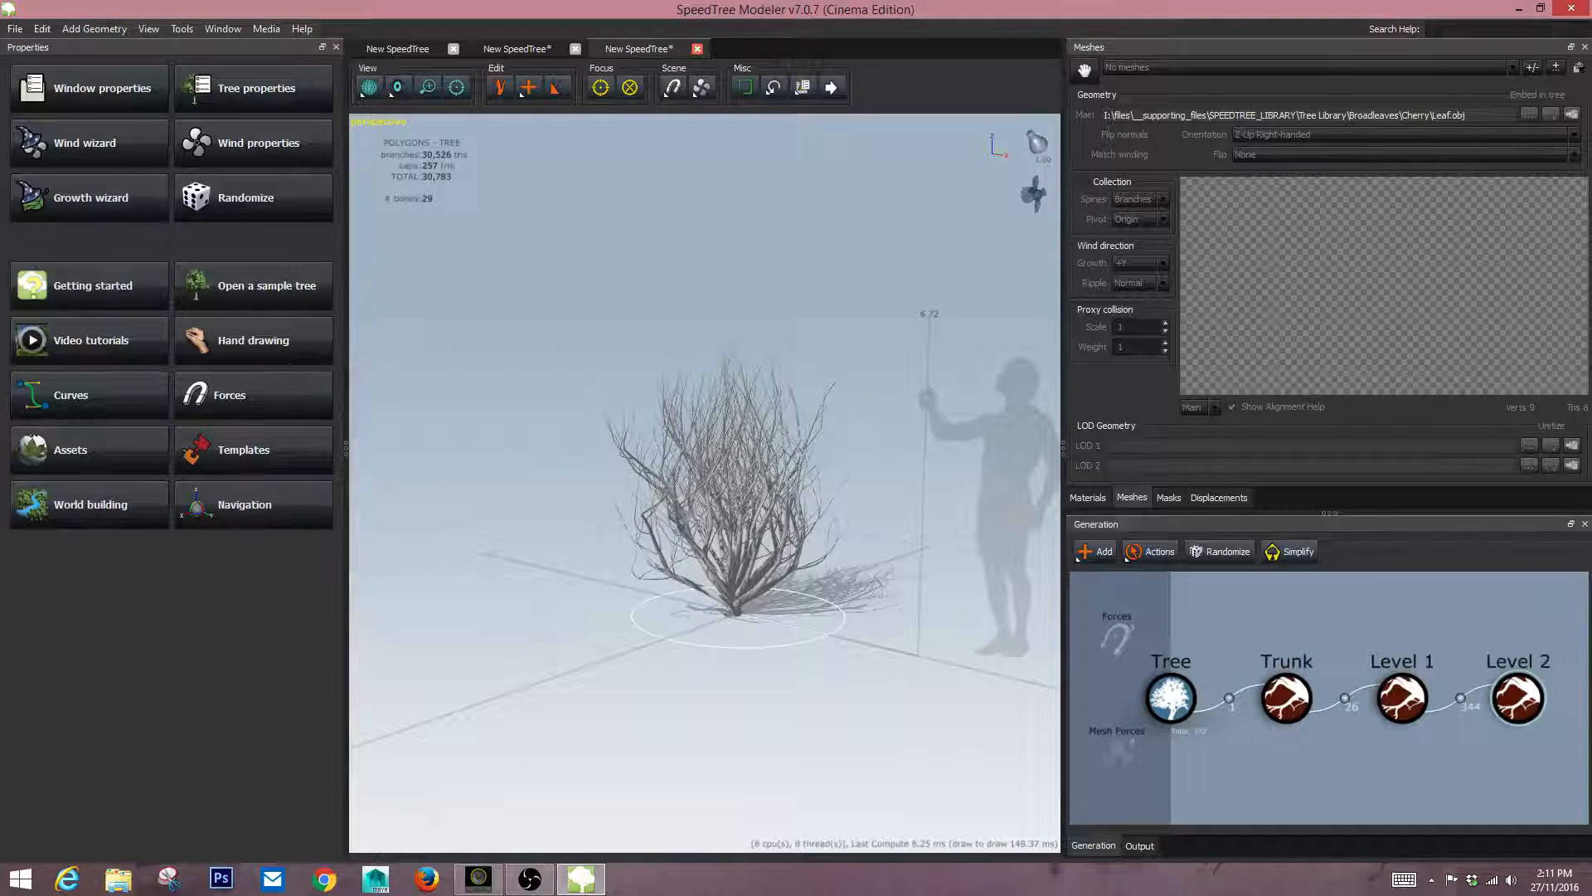
Add Individual Leaves geometry to the Level 2 branches.
{"action": "right_click", "coordinate": [1517, 688]}
{"action": "mouse_move", "coordinate": [1472, 344]}
{"action": "mouse_move", "coordinate": [1460, 301]}
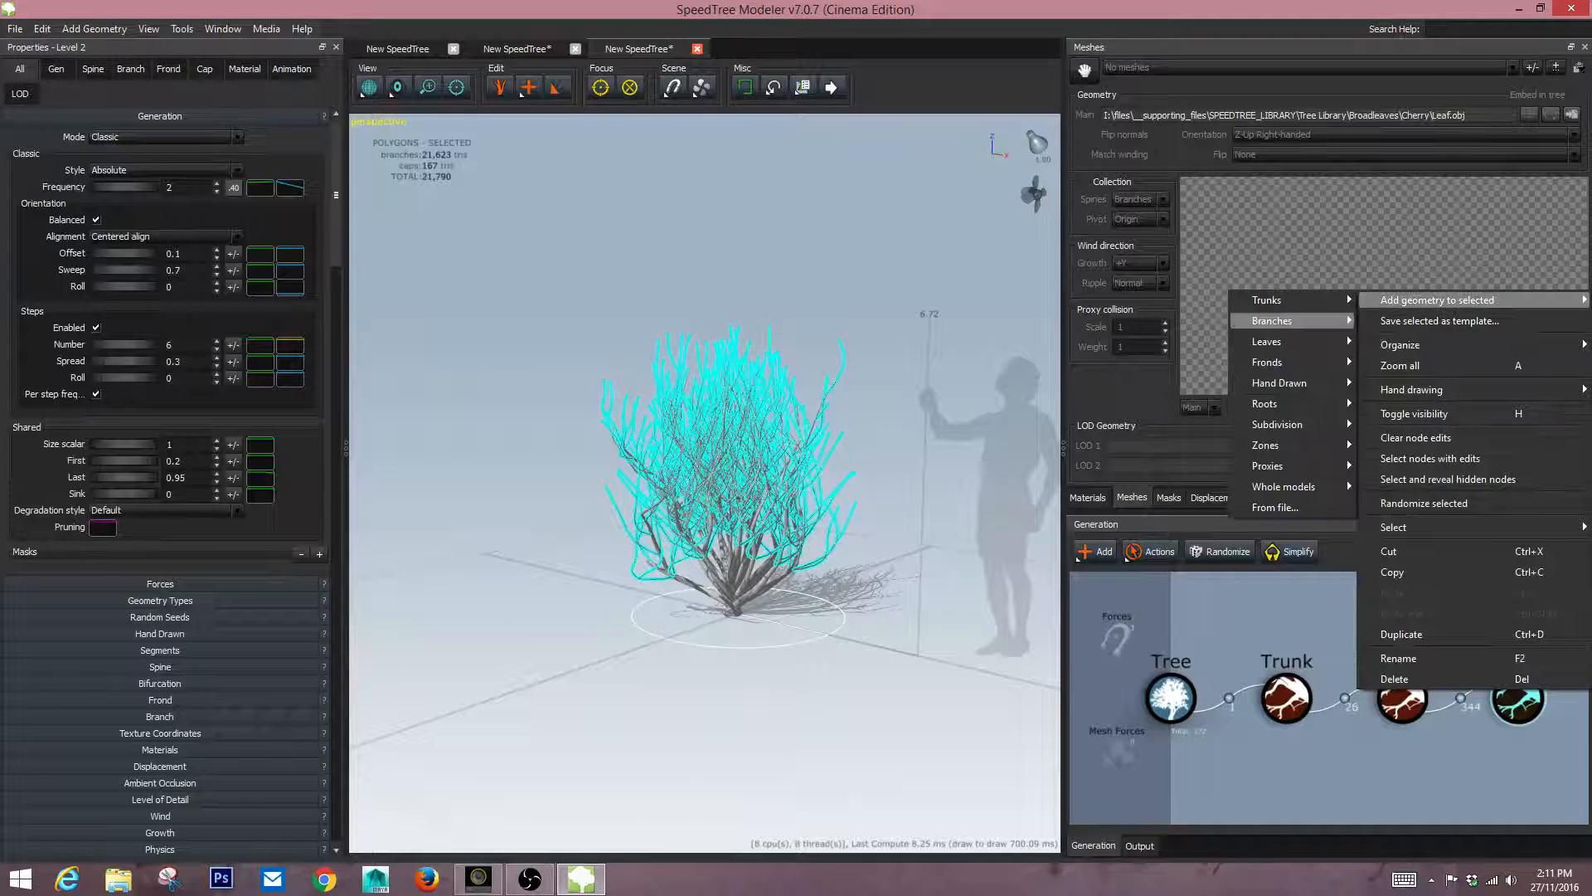
{"action": "mouse_move", "coordinate": [1318, 341]}
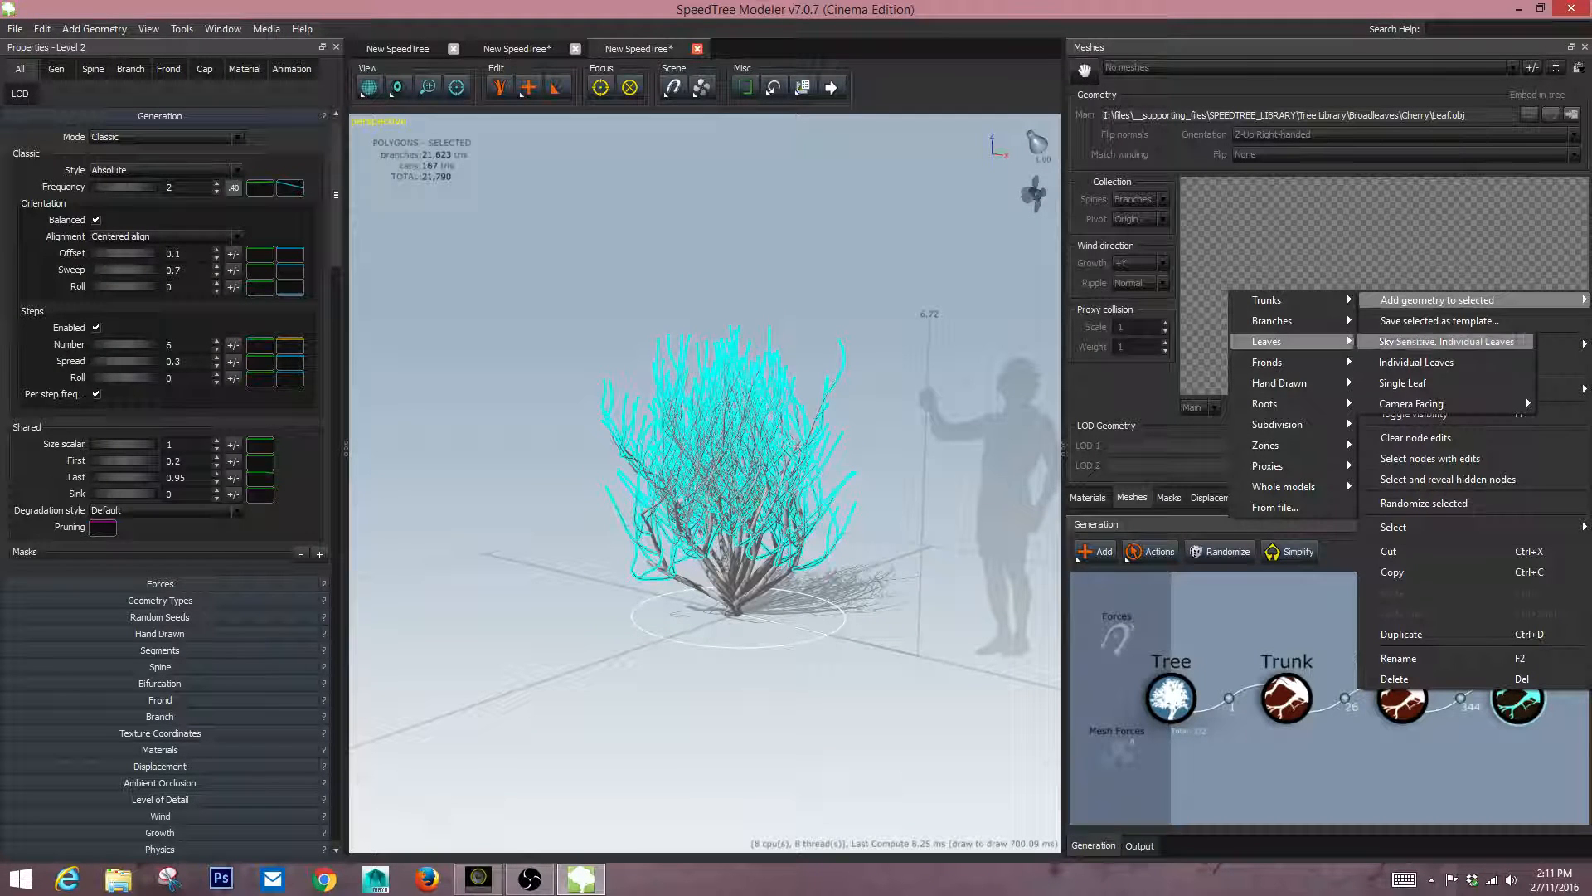
{"action": "left_click", "coordinate": [1417, 362]}
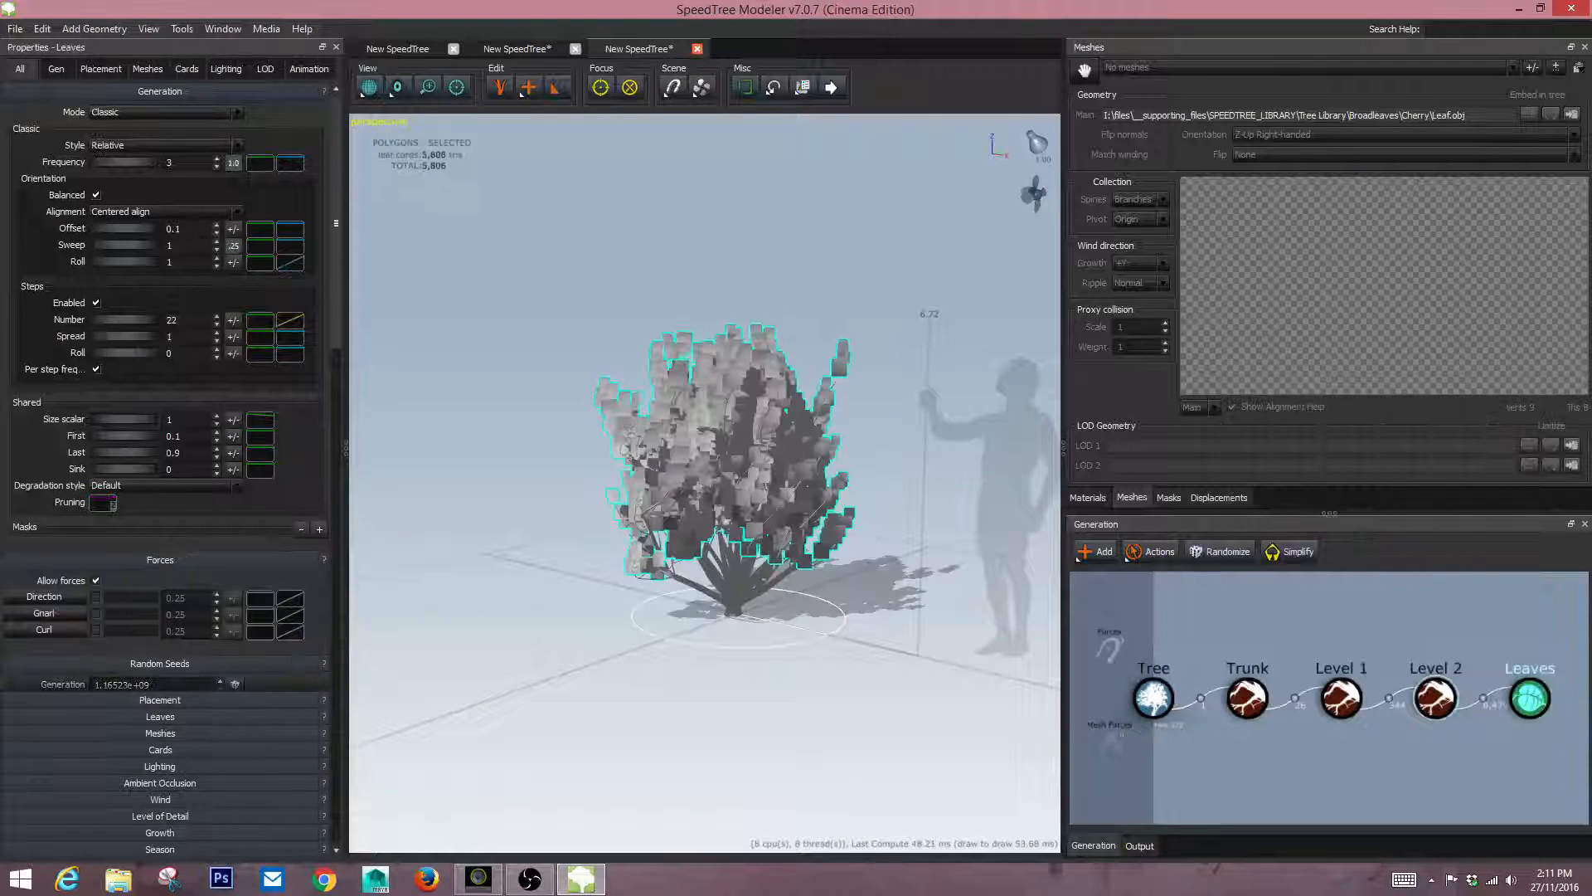
Add a leaf geometry type entry to the new Leaves node.
{"action": "scroll", "coordinate": [161, 498], "scroll_direction": "down", "scroll_amount": 5}
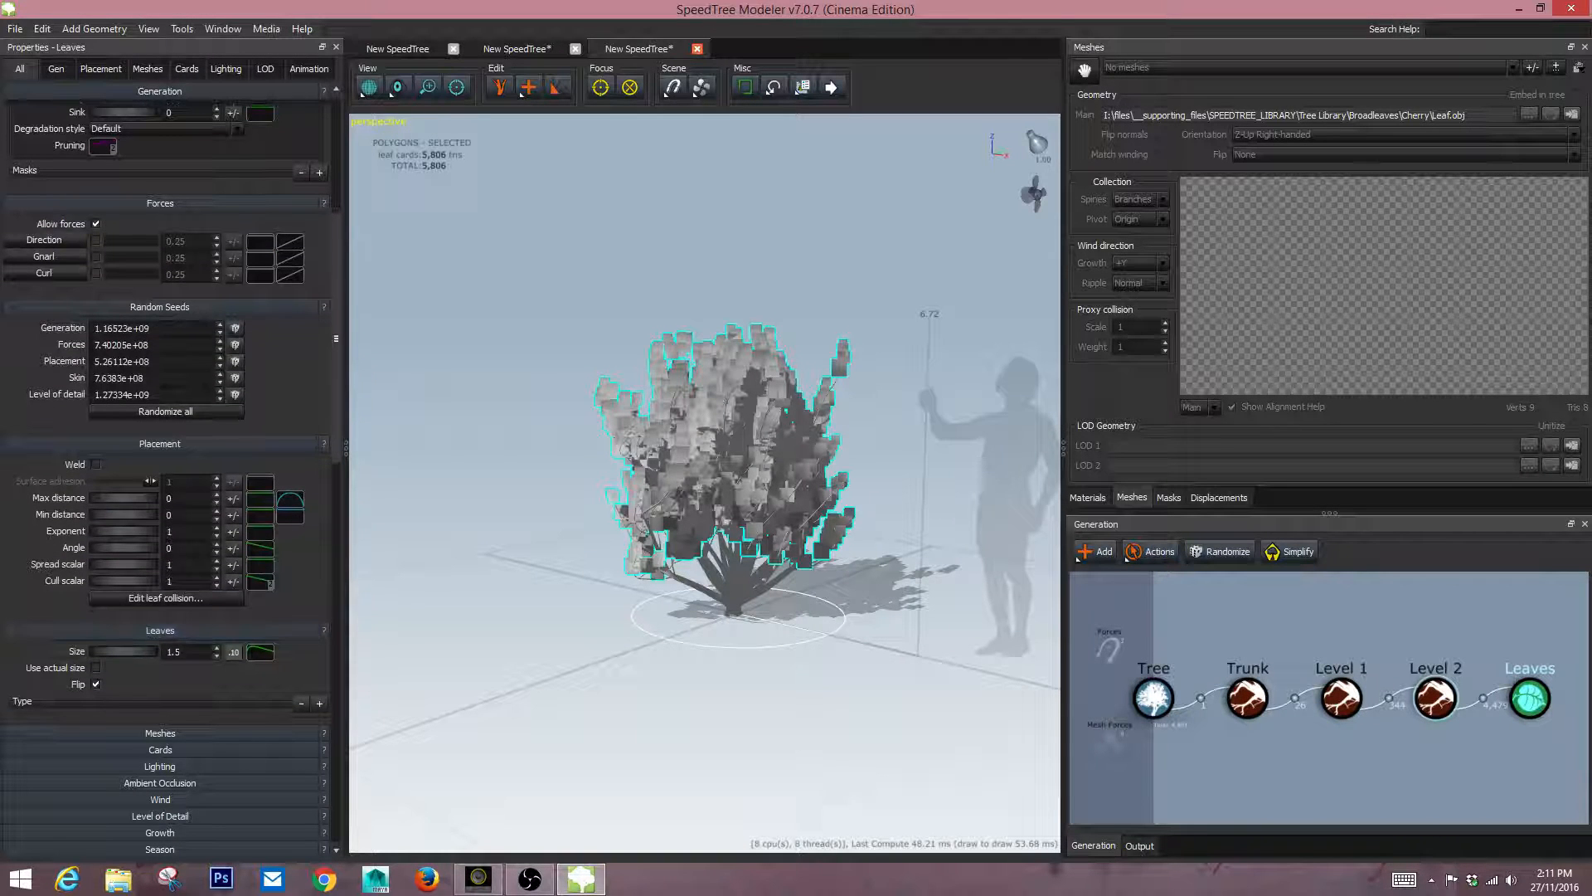
{"action": "left_click", "coordinate": [319, 704]}
{"action": "scroll", "coordinate": [166, 497], "scroll_direction": "down", "scroll_amount": 4}
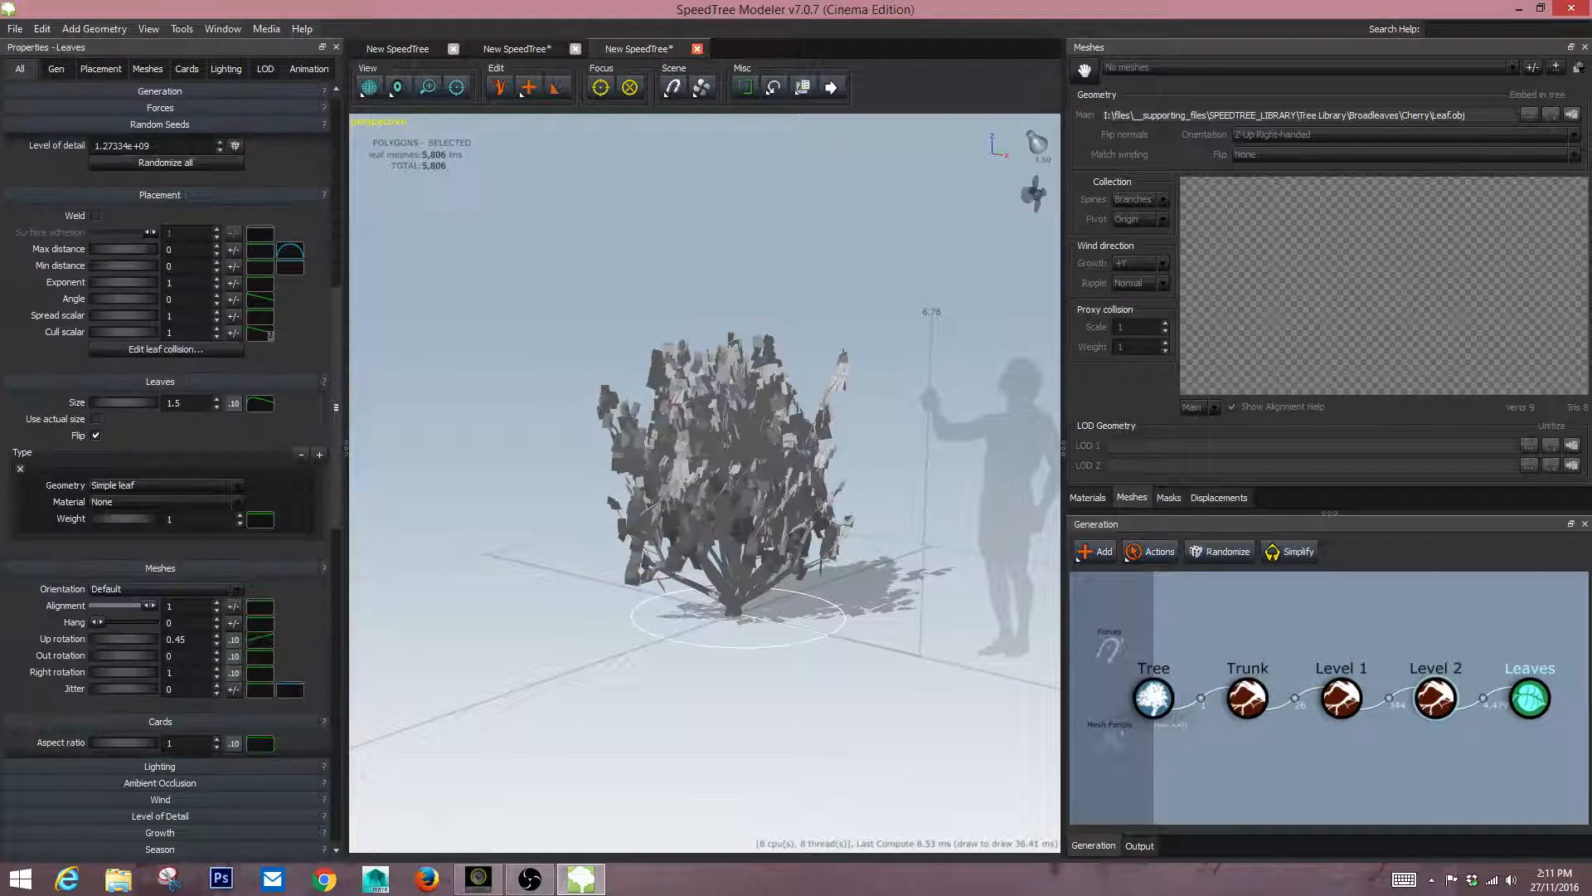
Start importing a new mesh as the leaf type's geometry and browse to the Tree Library's Shrubs_&_Flowers folder.
{"action": "scroll", "coordinate": [166, 464], "scroll_direction": "down", "scroll_amount": 3}
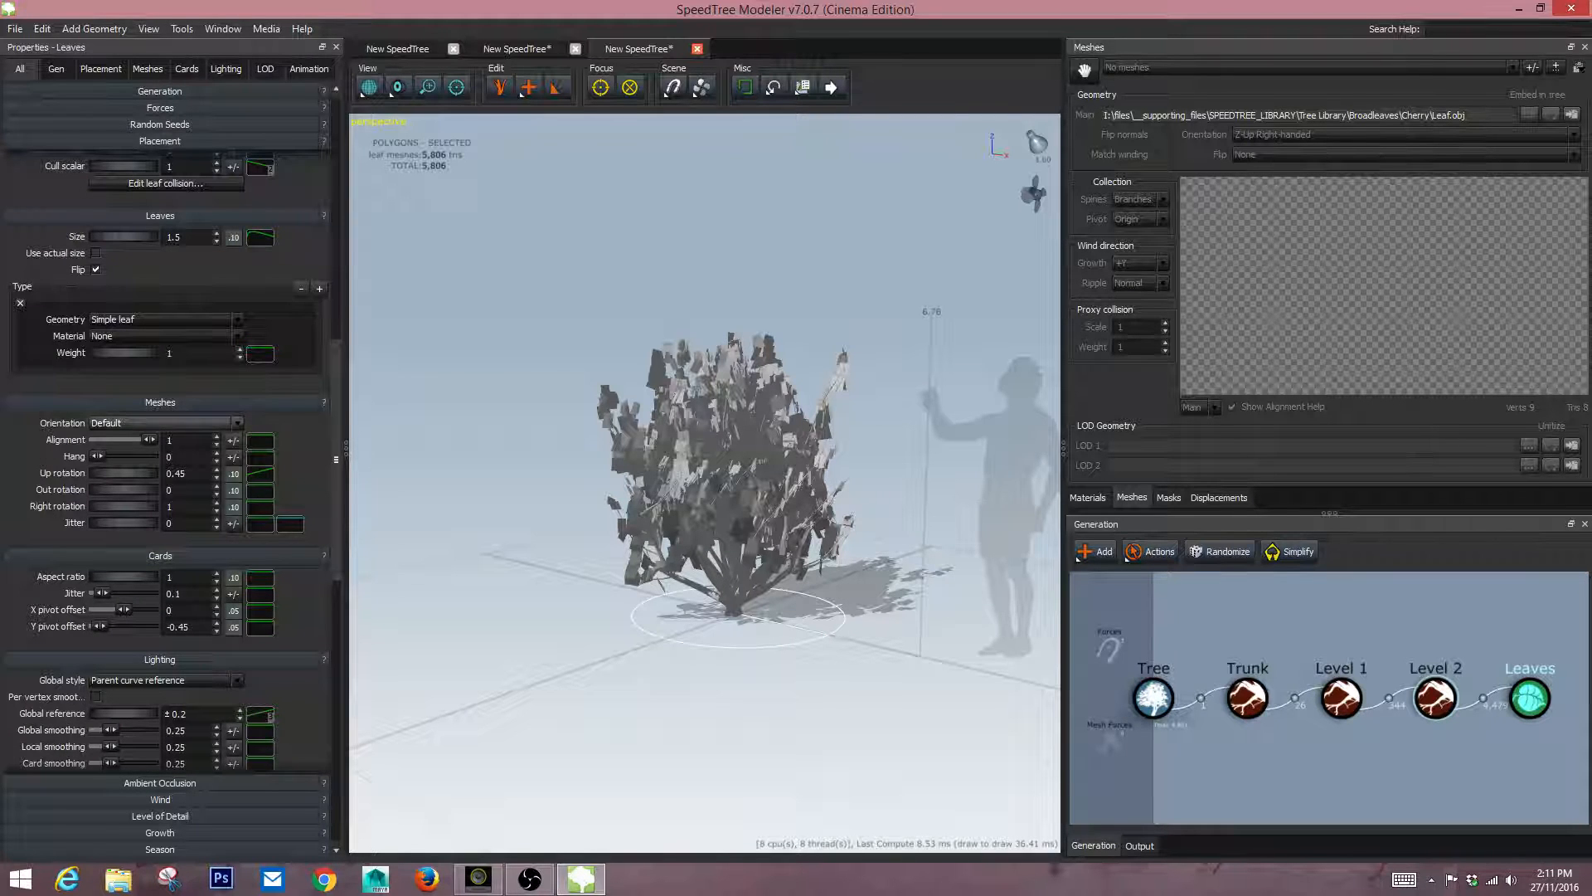
{"action": "left_click", "coordinate": [162, 319]}
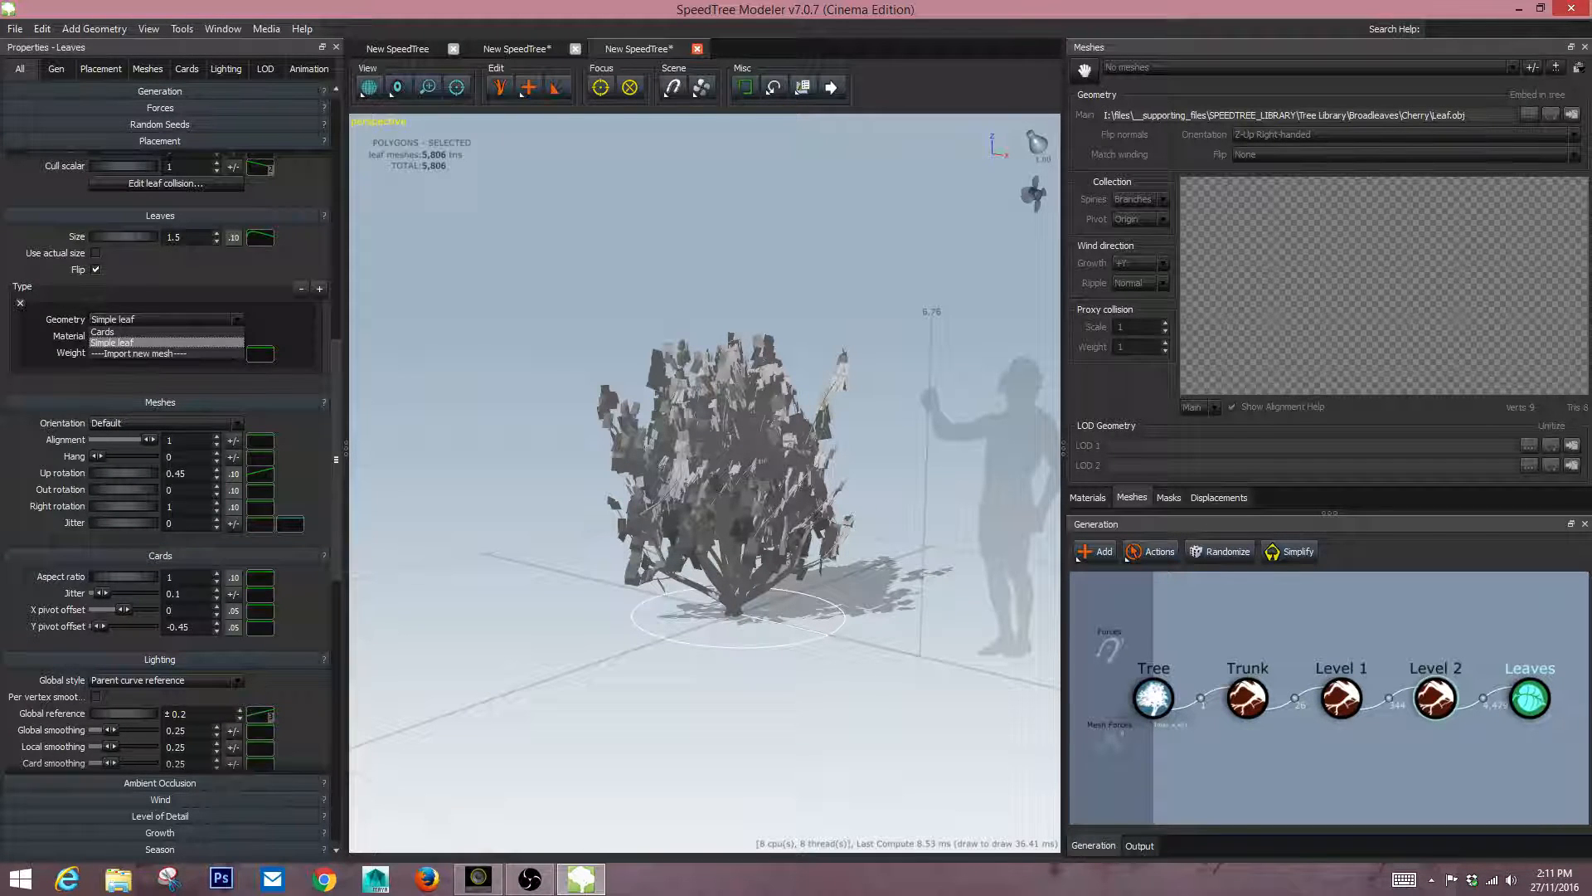
{"action": "left_click", "coordinate": [166, 353]}
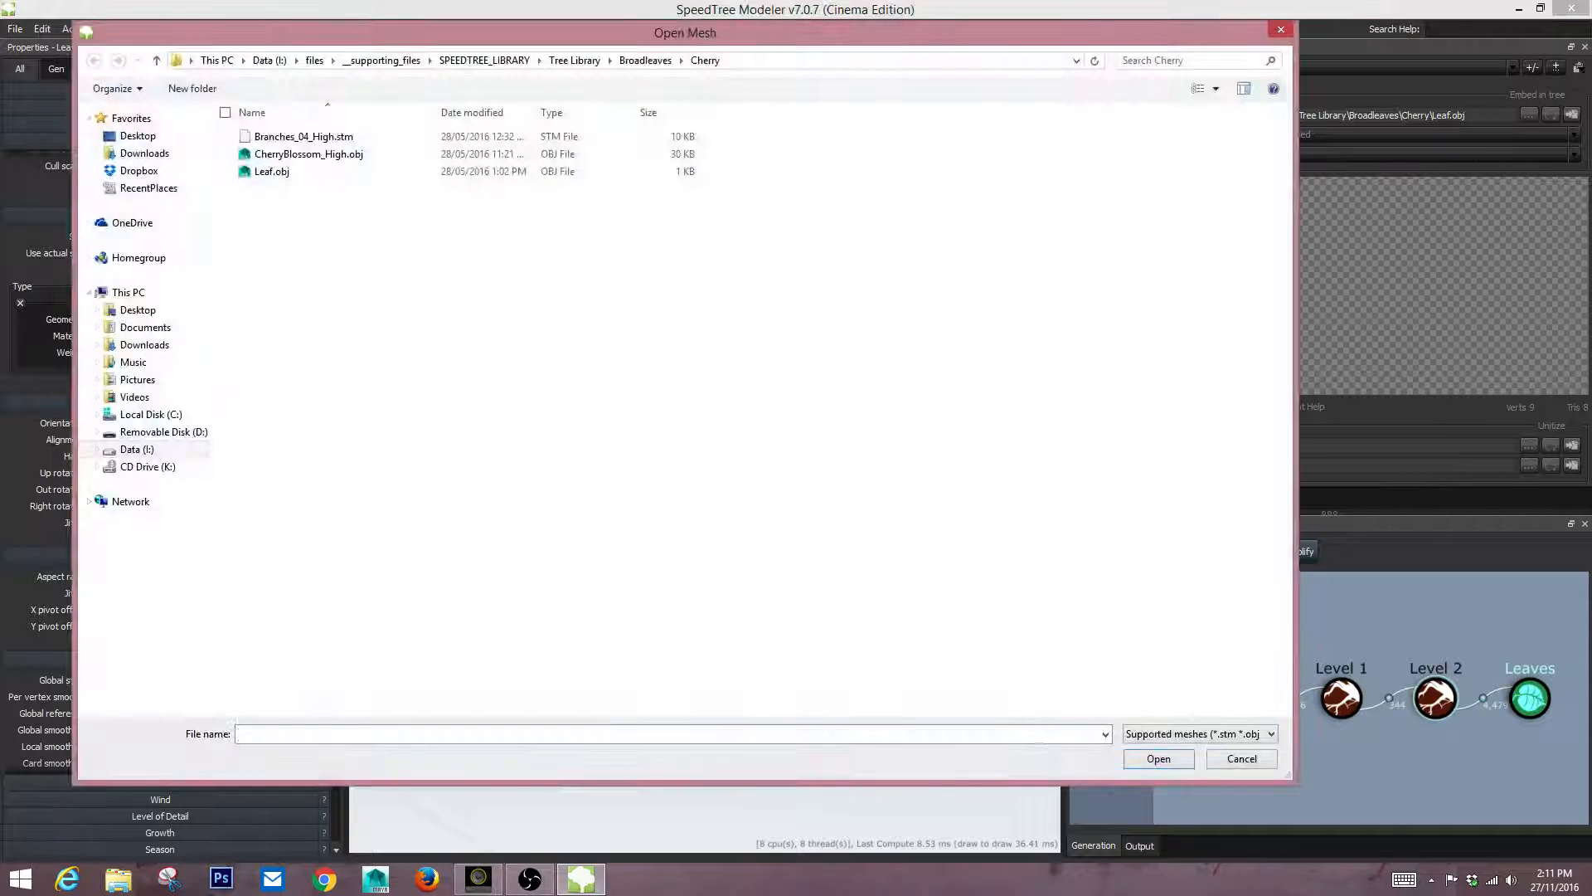
{"action": "left_click", "coordinate": [645, 60]}
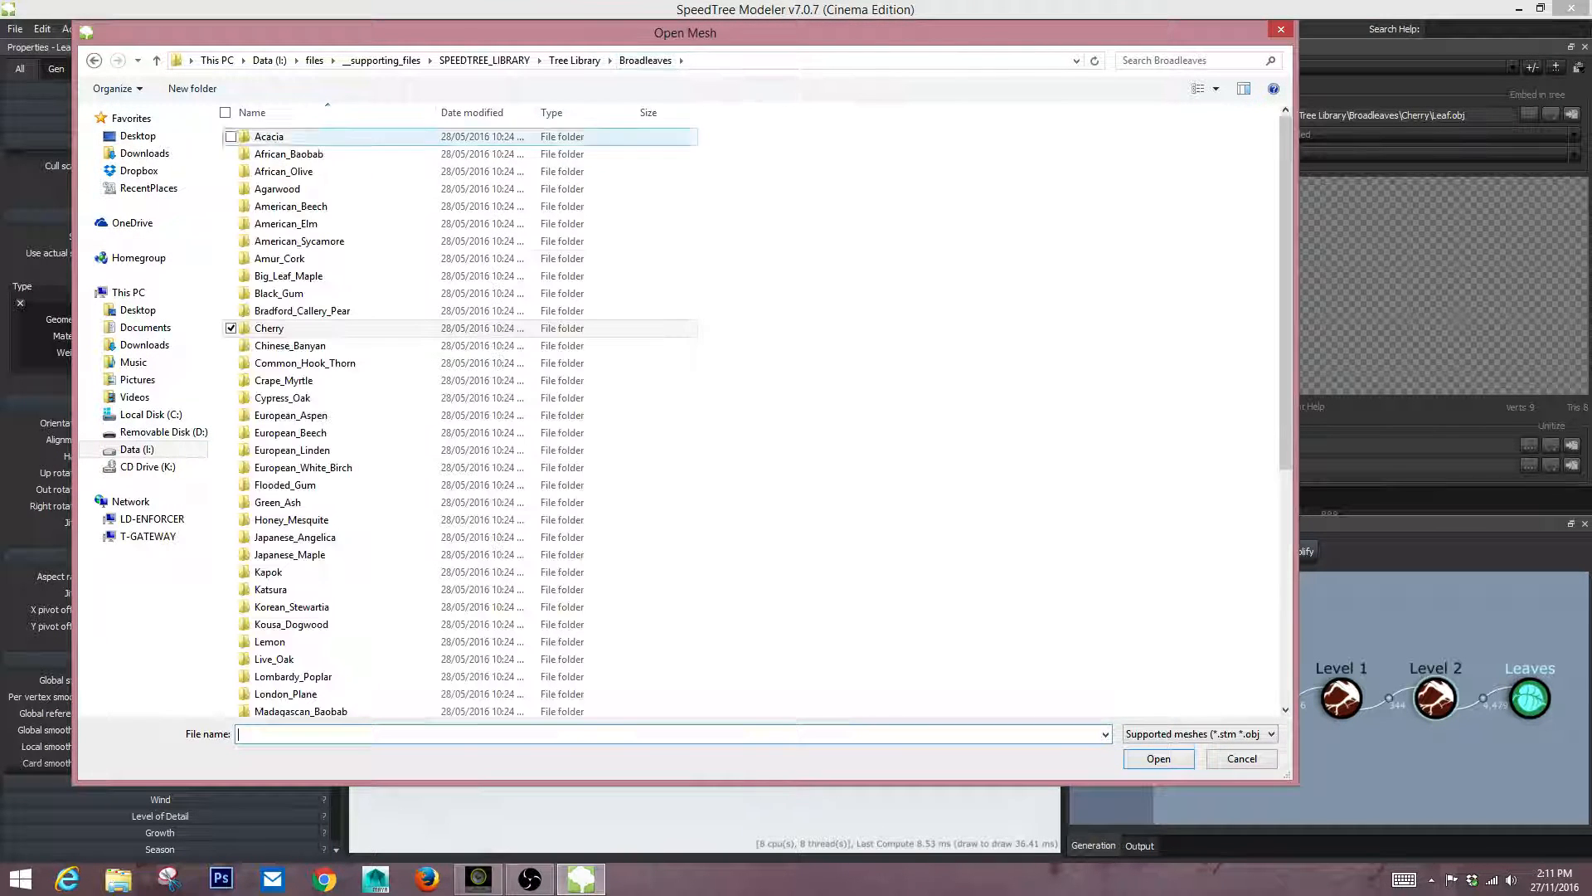
{"action": "left_click_drag", "start_coordinate": [464, 484], "coordinate": [464, 520]}
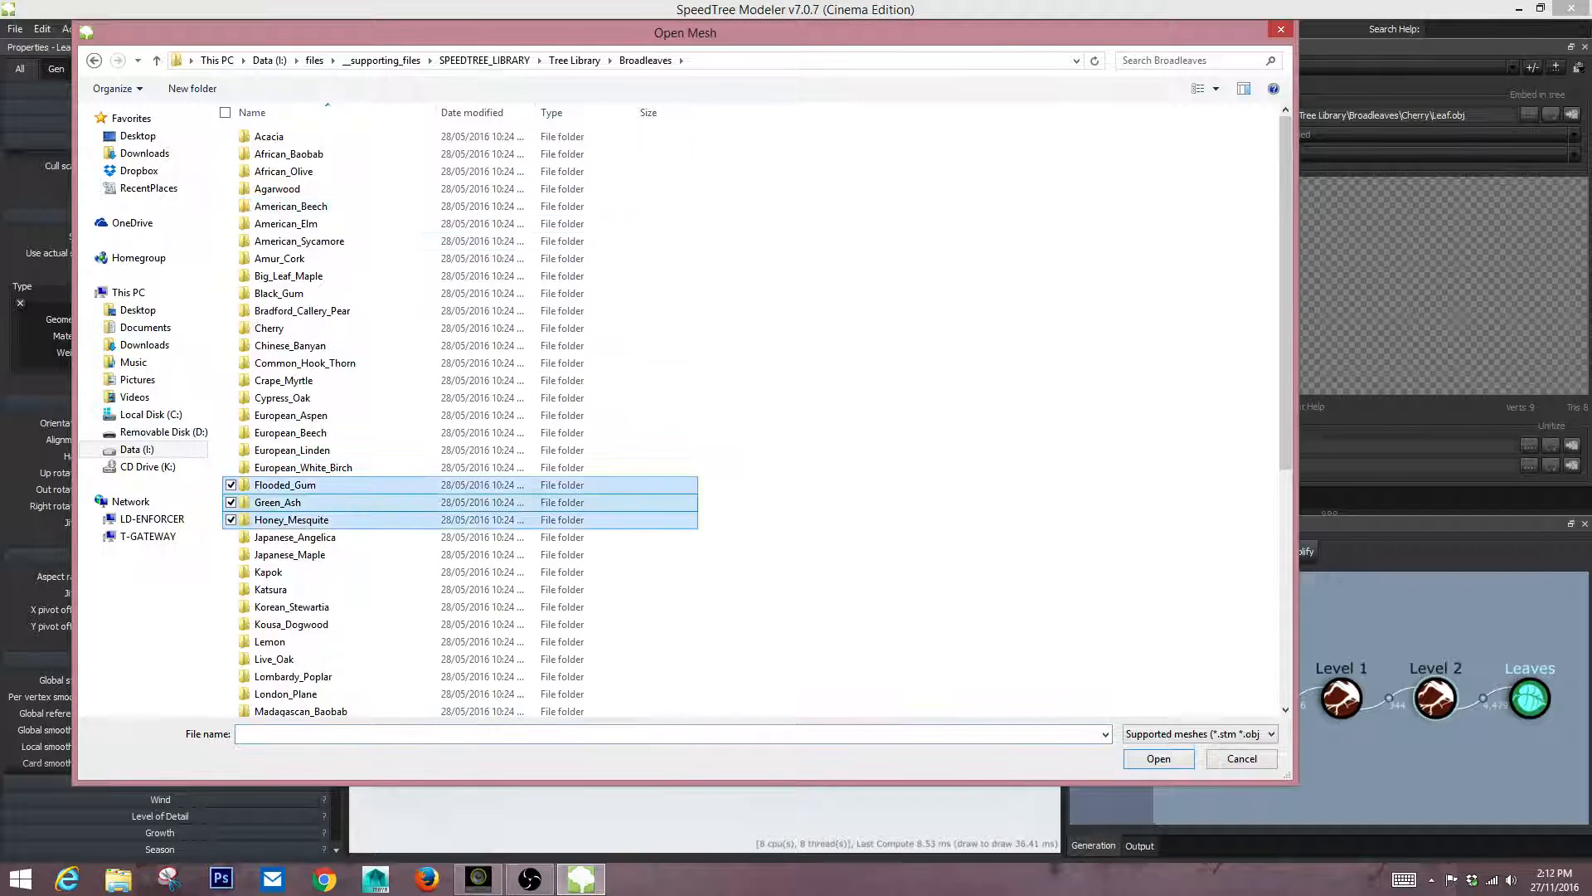
{"action": "left_click", "coordinate": [464, 136]}
{"action": "left_click", "coordinate": [574, 60]}
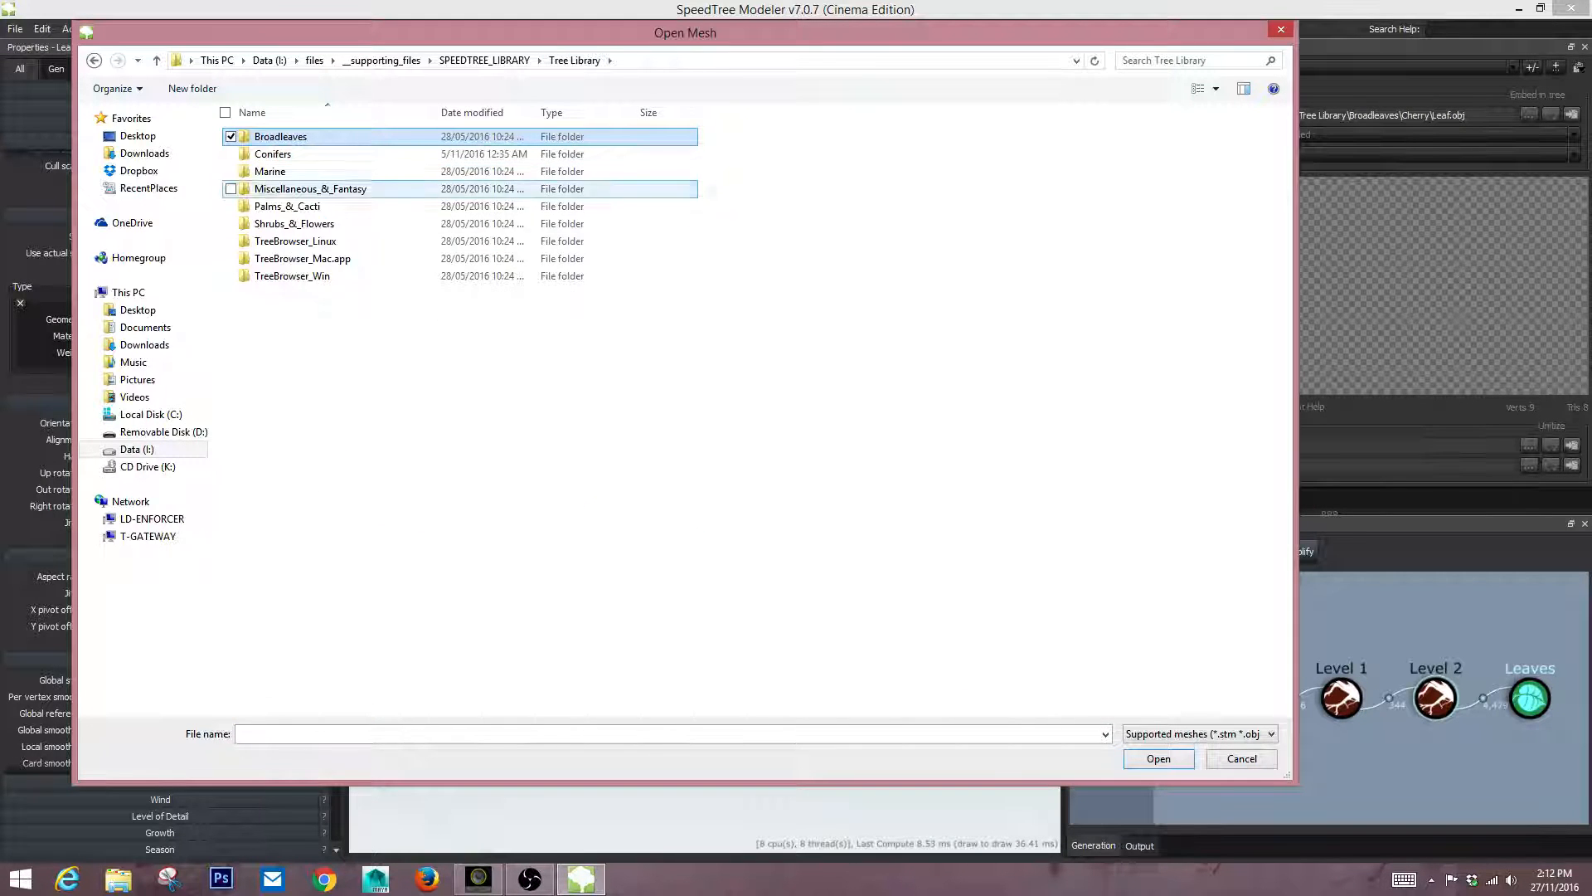
{"action": "double_click", "coordinate": [465, 223]}
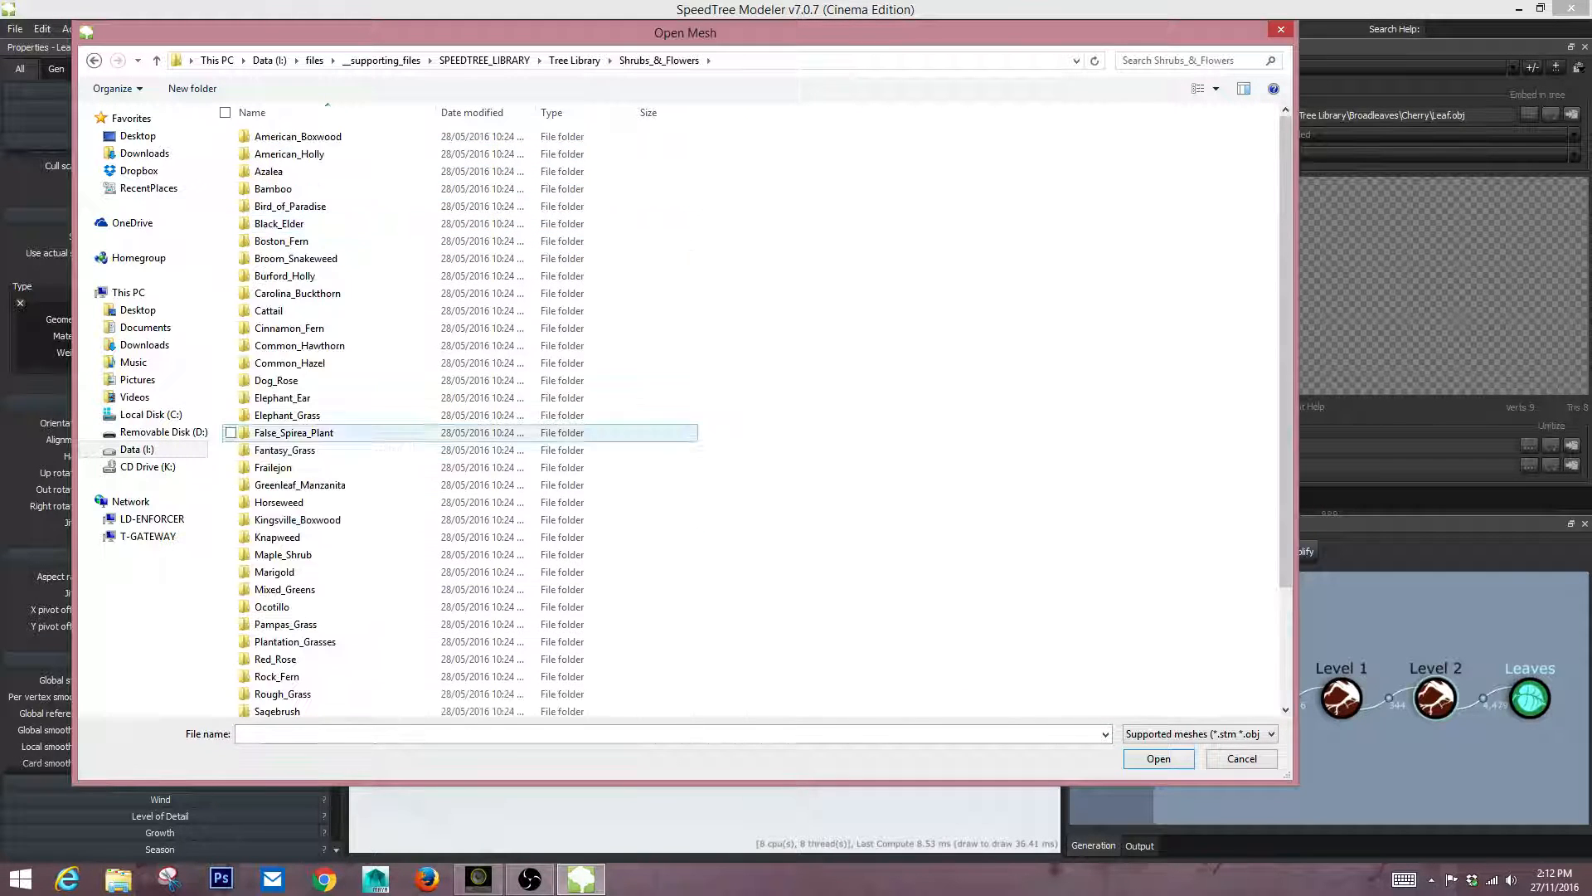
Look through the Dog_Rose, Knapweed and American_Holly folders for a suitable leaf mesh.
{"action": "double_click", "coordinate": [464, 380]}
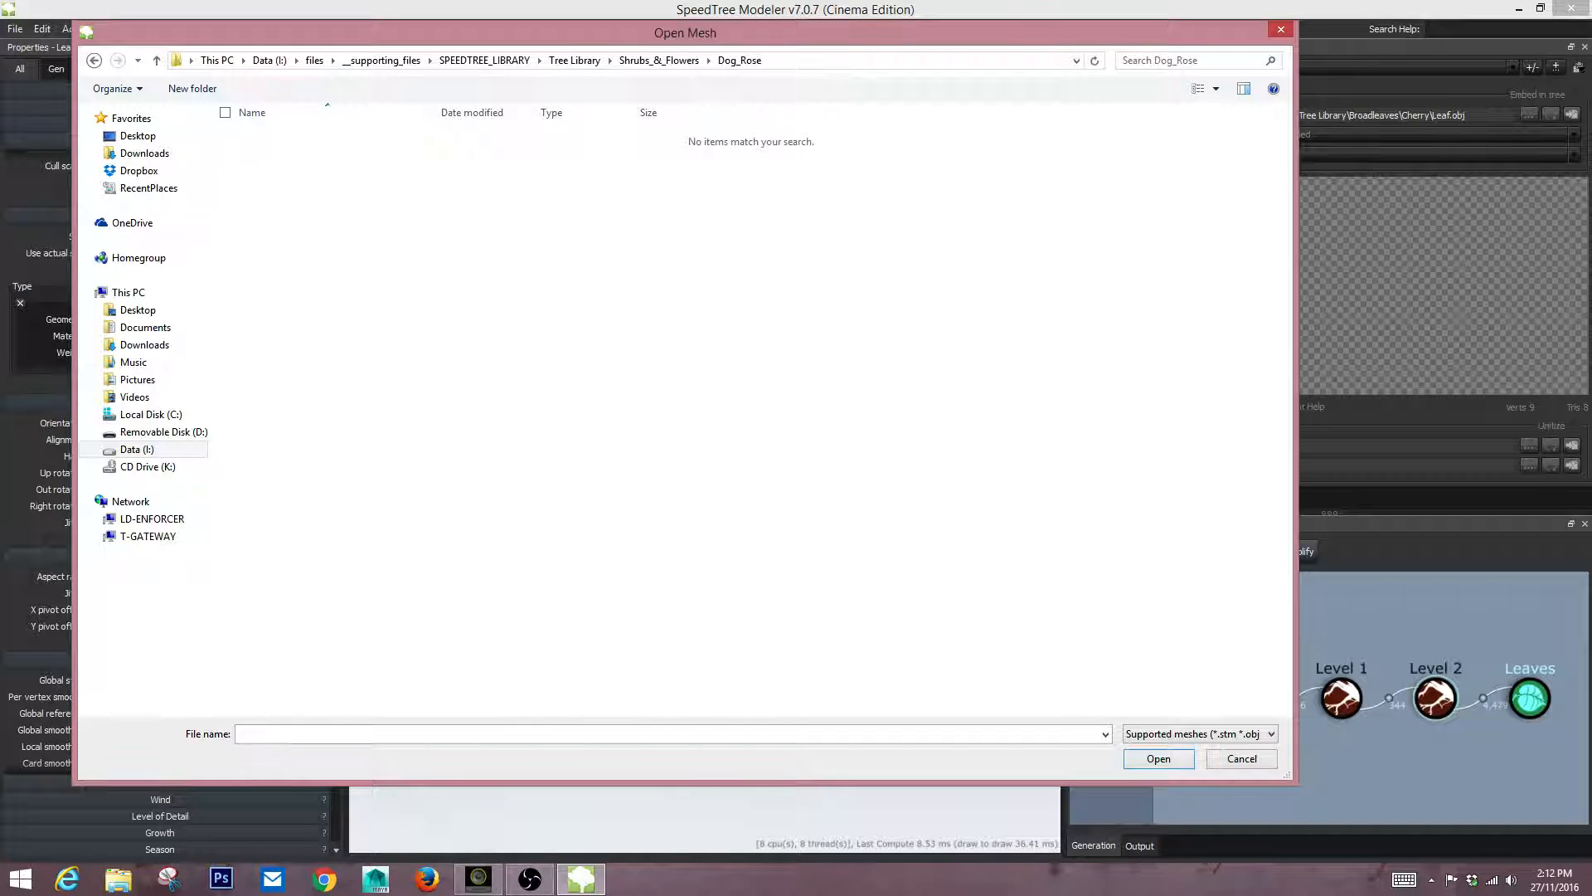
{"action": "left_click", "coordinate": [659, 59]}
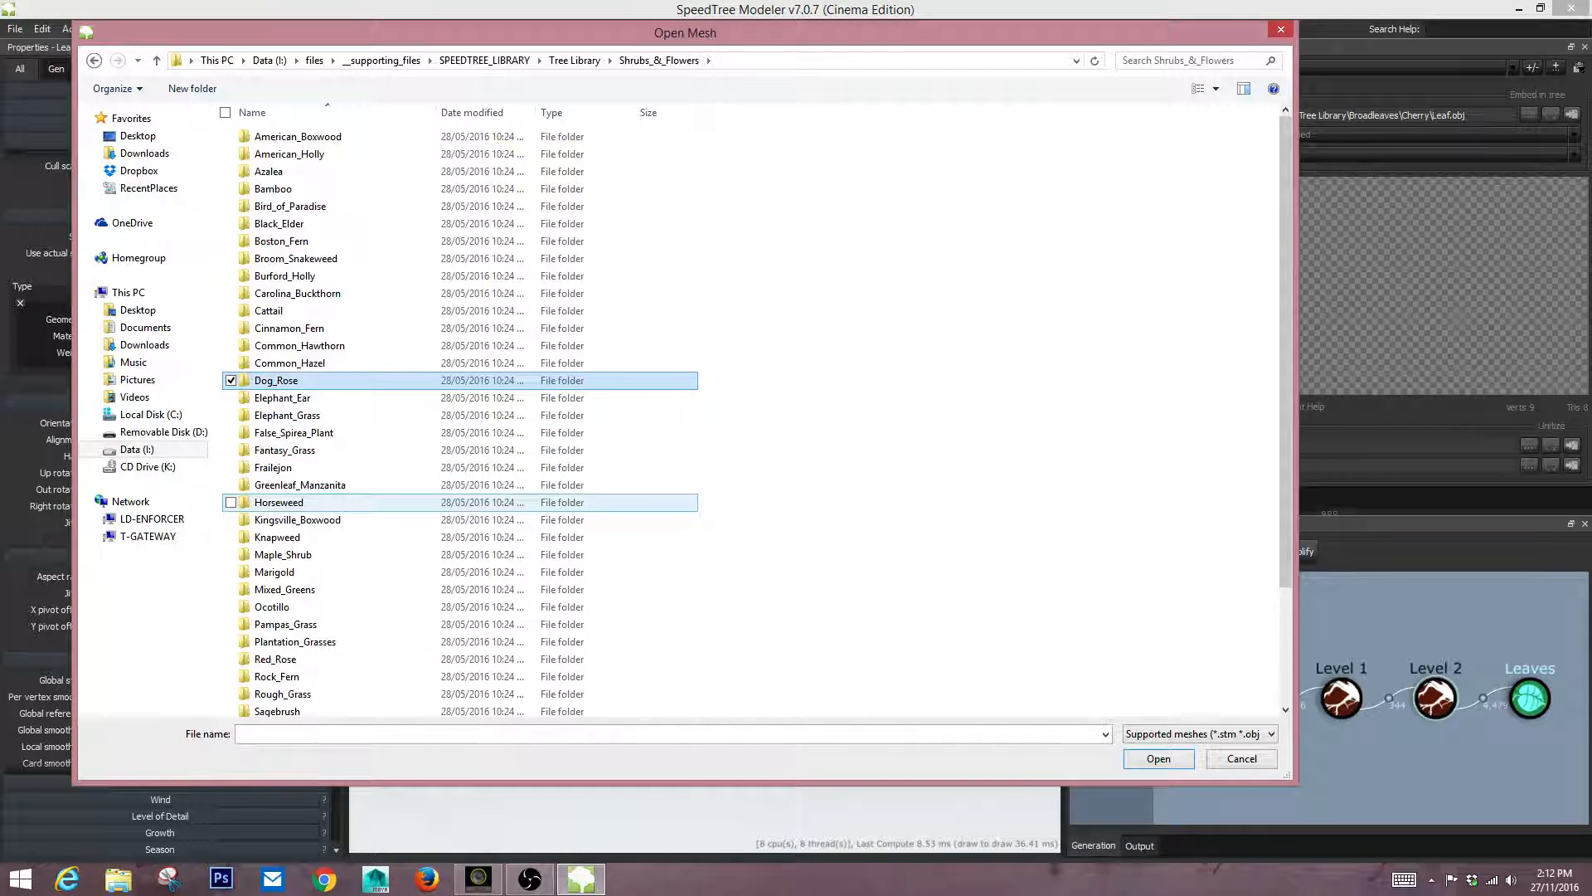
{"action": "double_click", "coordinate": [464, 536]}
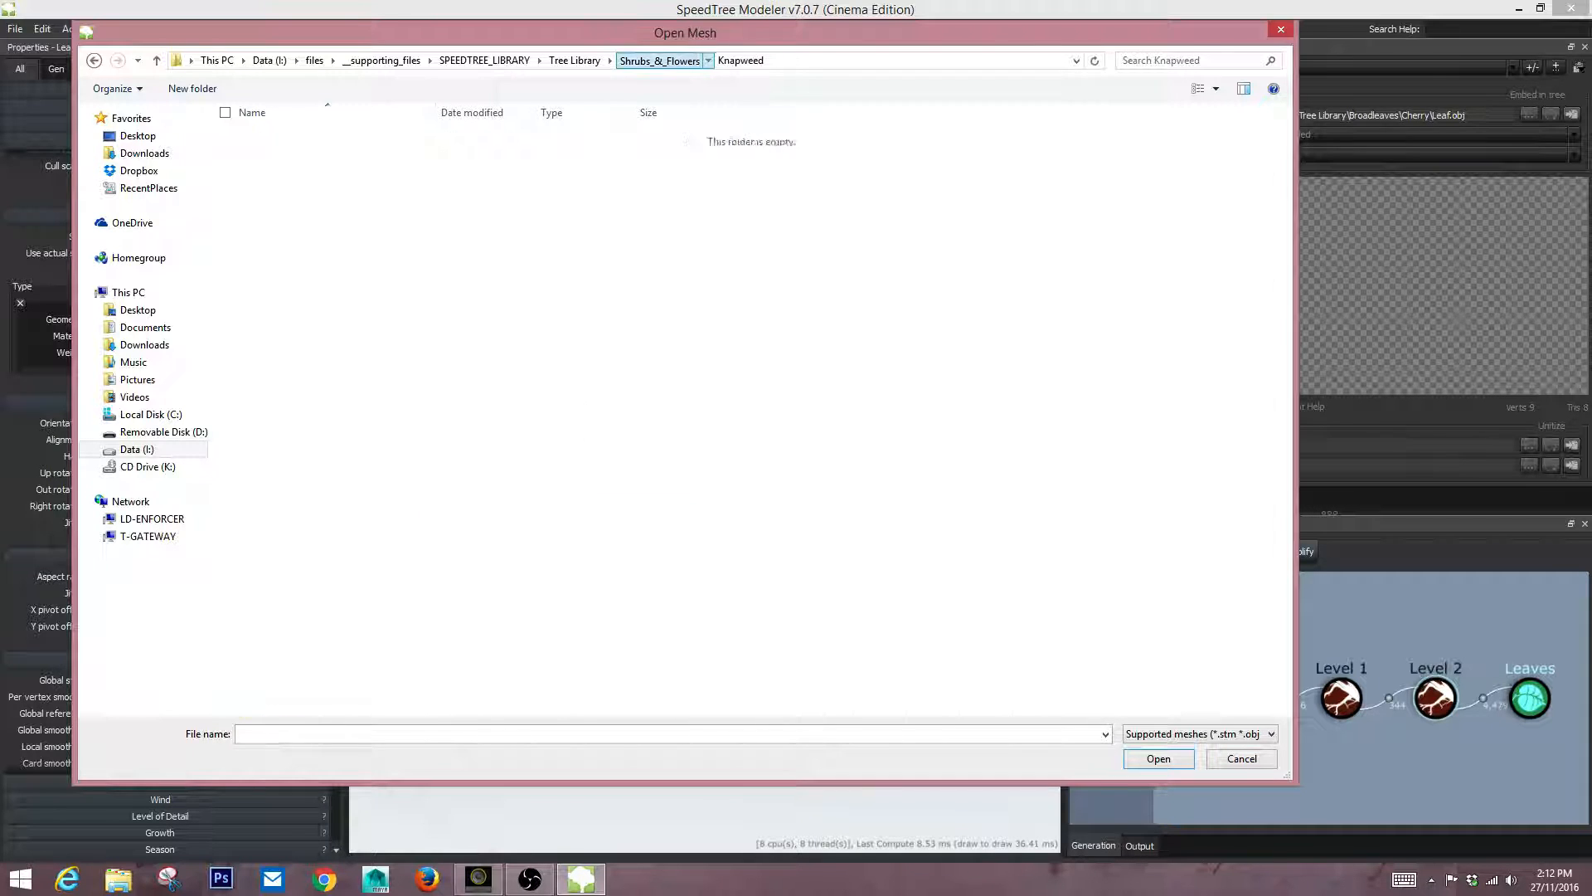
{"action": "left_click", "coordinate": [659, 60]}
{"action": "double_click", "coordinate": [464, 154]}
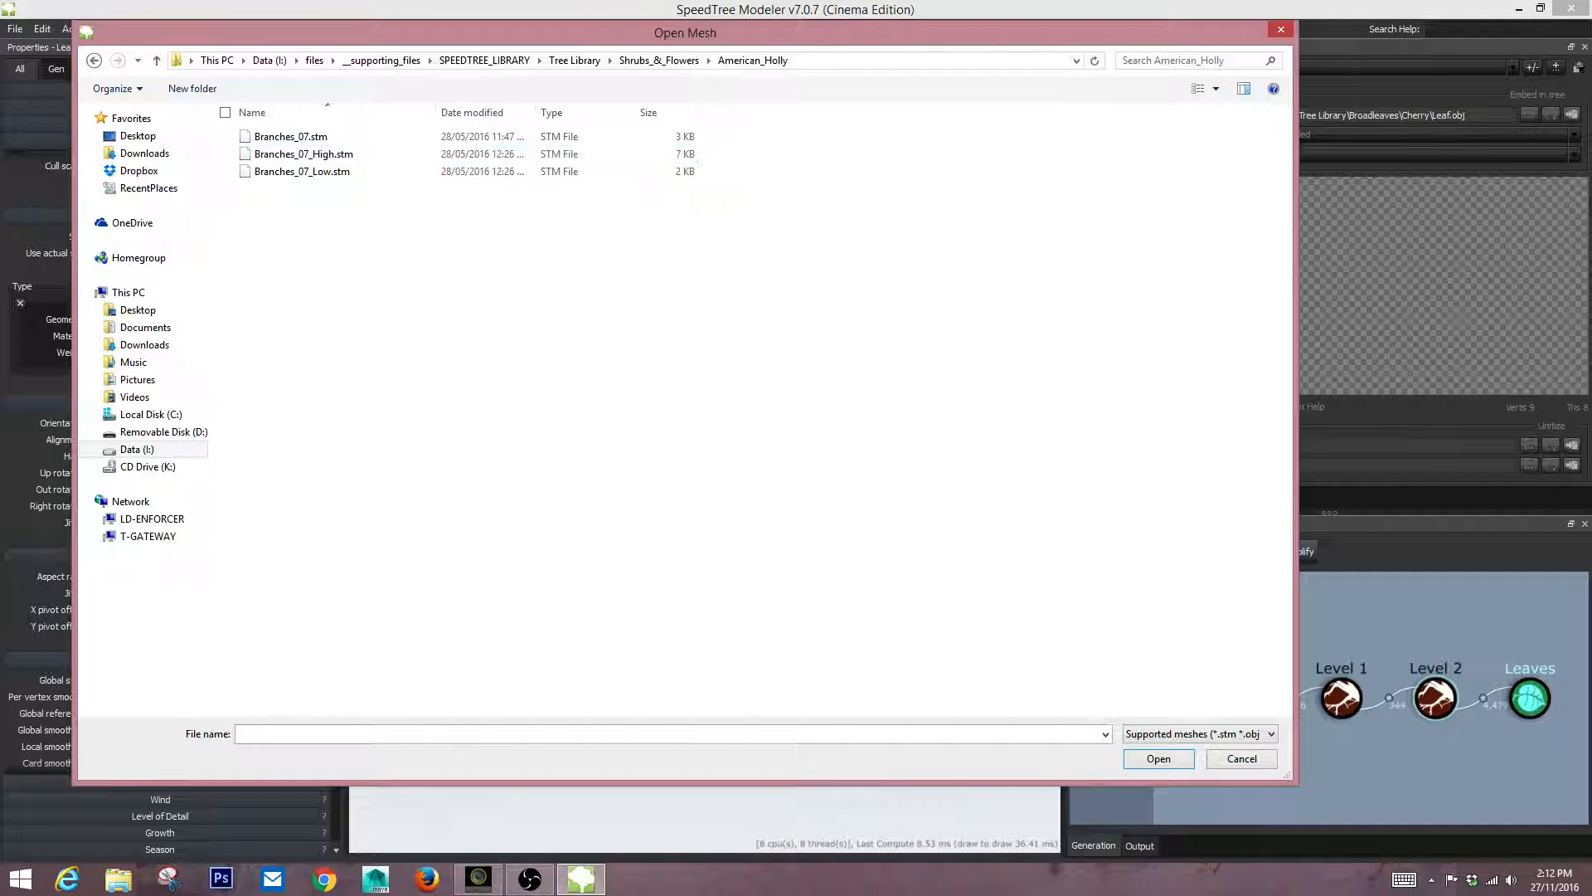
{"action": "left_click", "coordinate": [660, 60]}
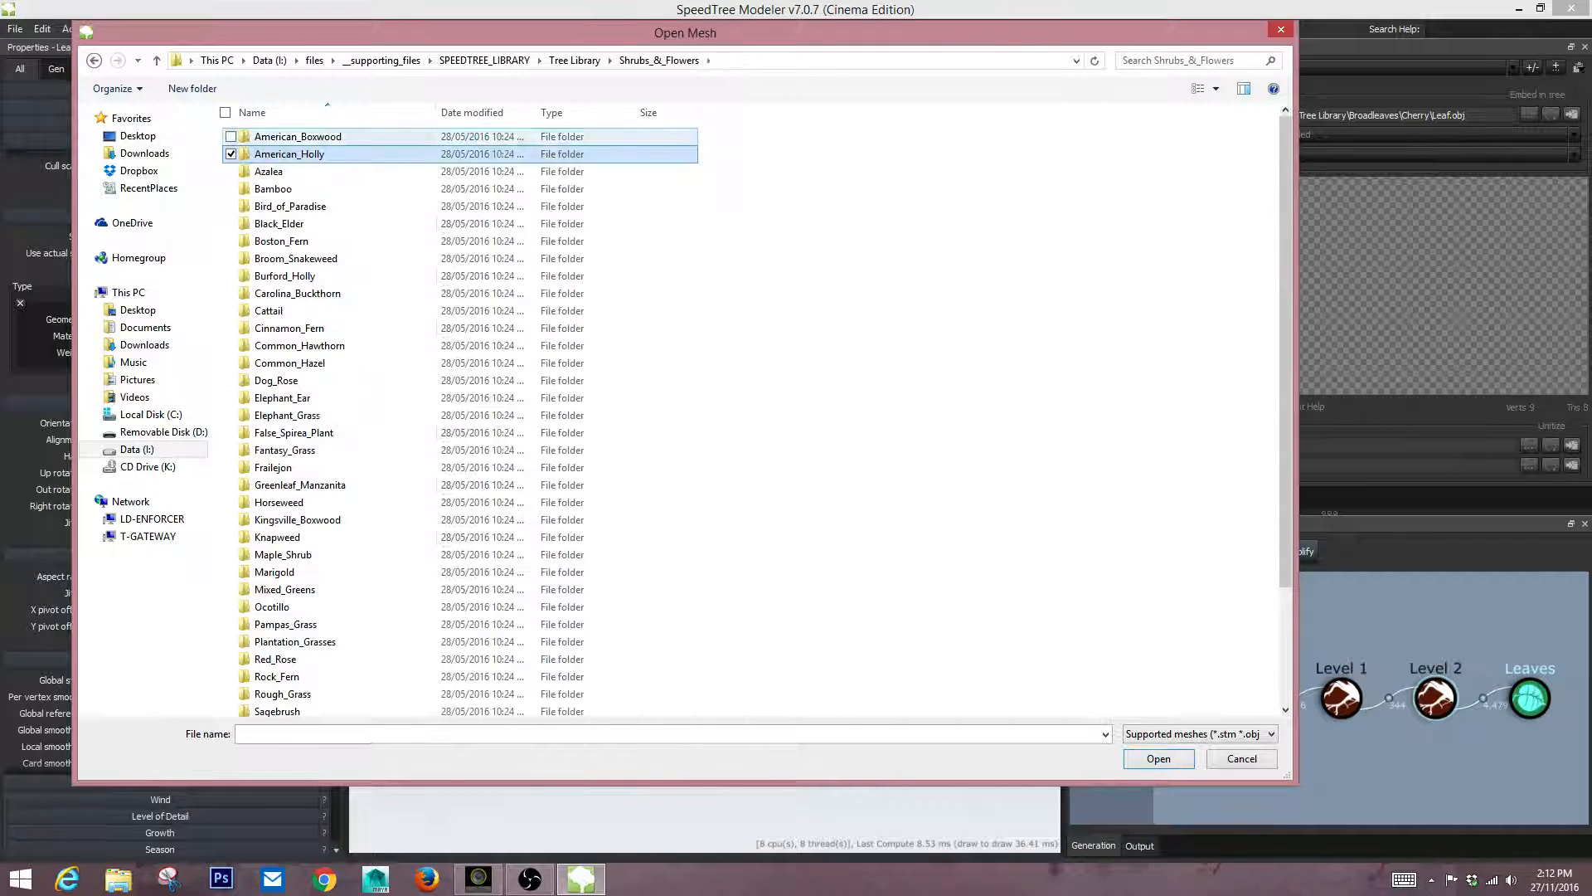
Import Single-Foil.stm from the American_Boxwood folder as the leaf geometry and inspect the leaves on the shrub.
{"action": "double_click", "coordinate": [465, 136]}
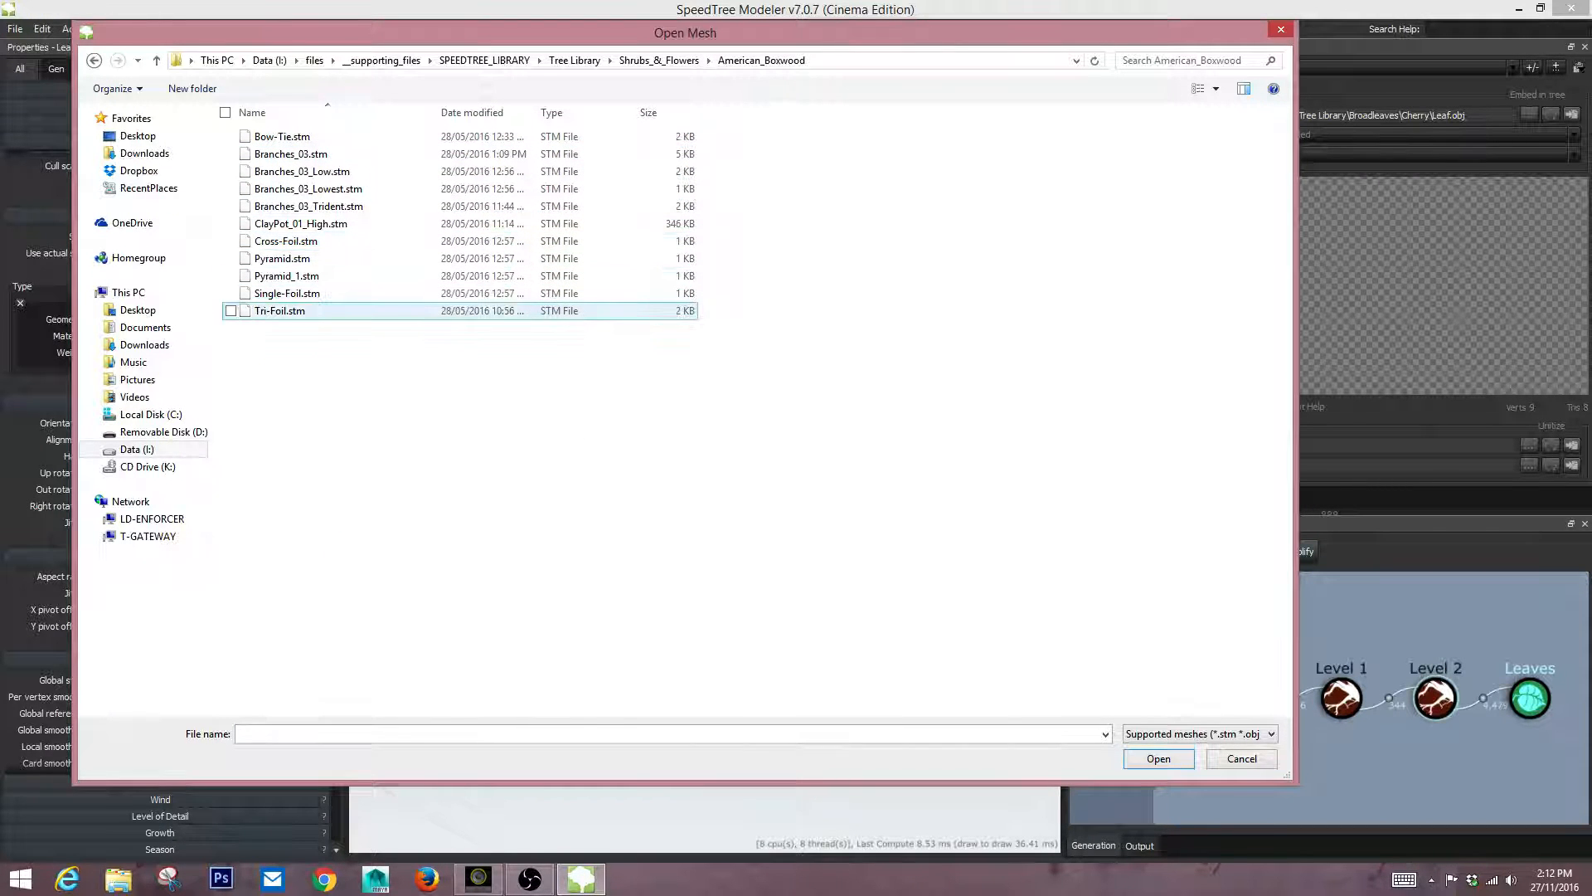
{"action": "left_click", "coordinate": [320, 295]}
{"action": "key", "text": "Return"}
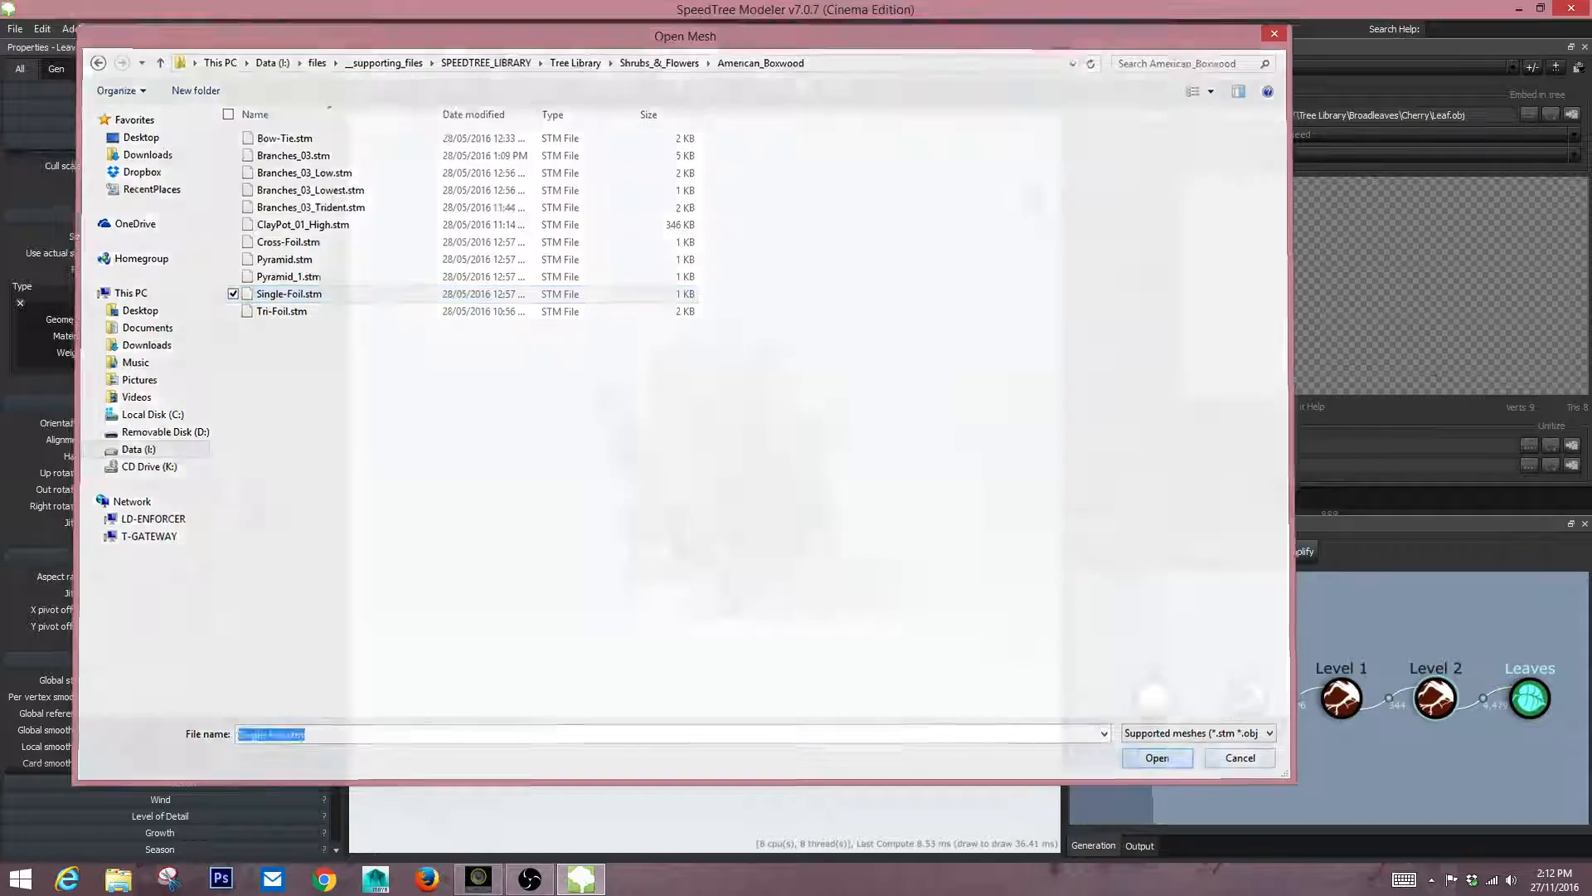
{"action": "left_click_drag", "start_coordinate": [723, 448], "coordinate": [689, 490]}
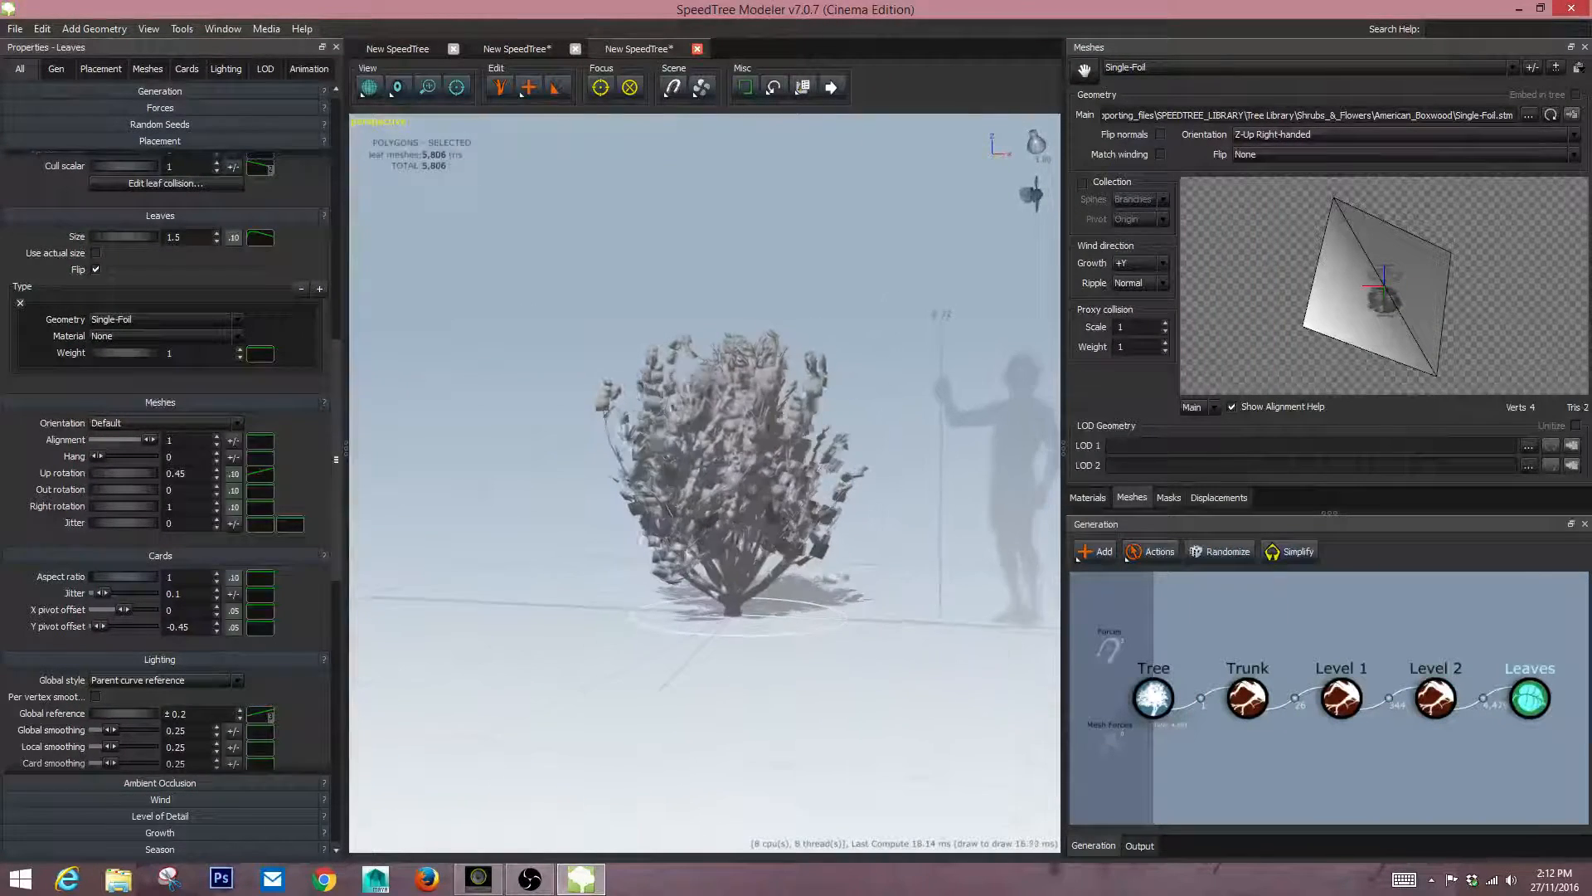
{"action": "left_click", "coordinate": [166, 320]}
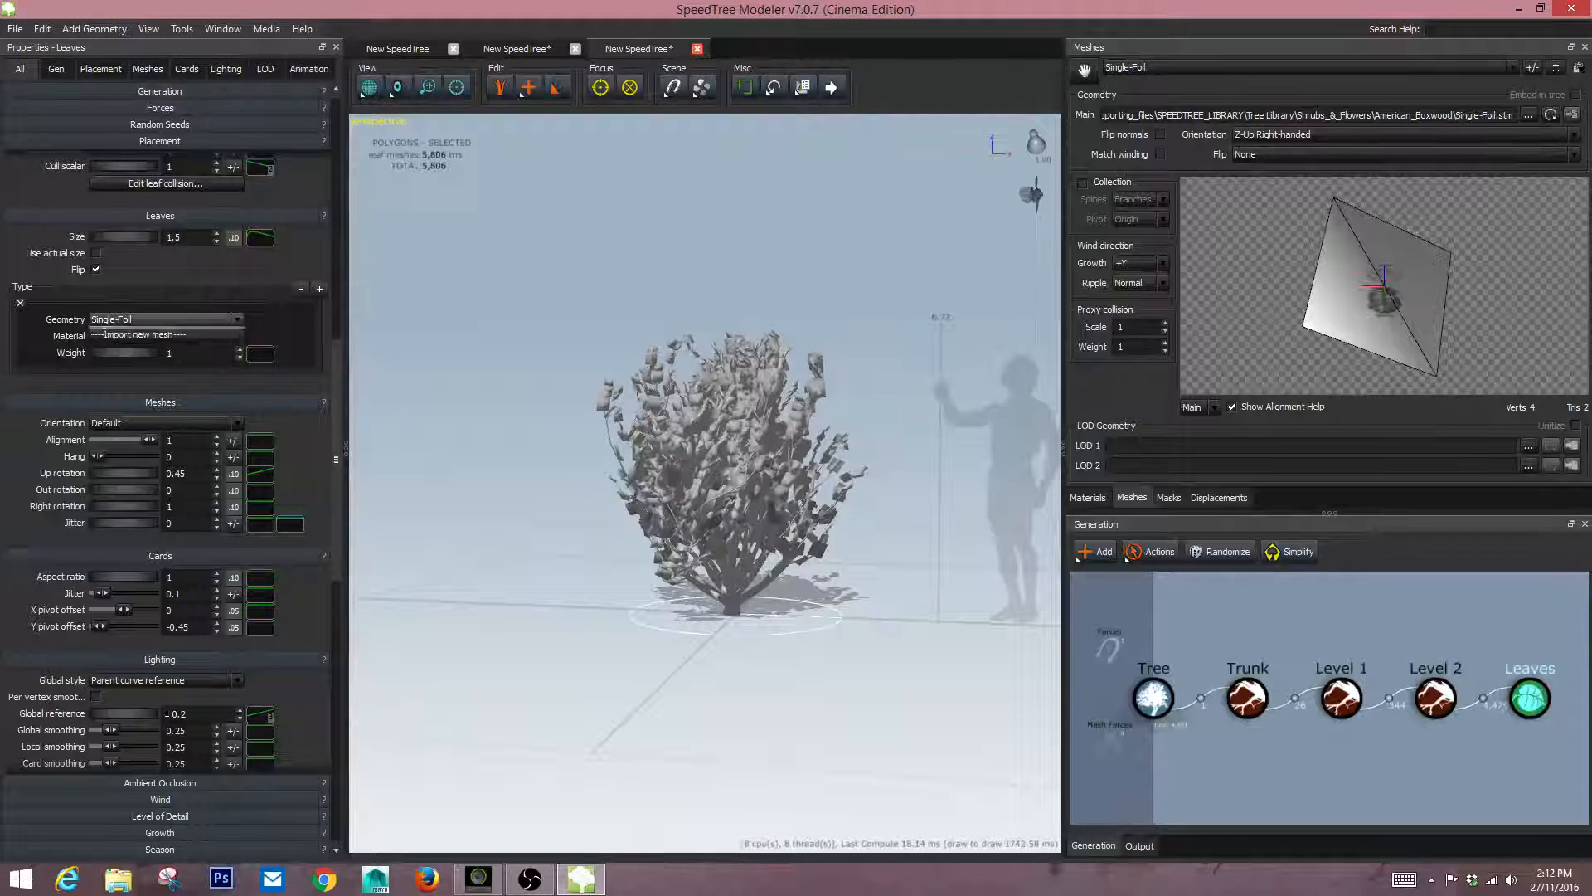
{"action": "left_click", "coordinate": [166, 365]}
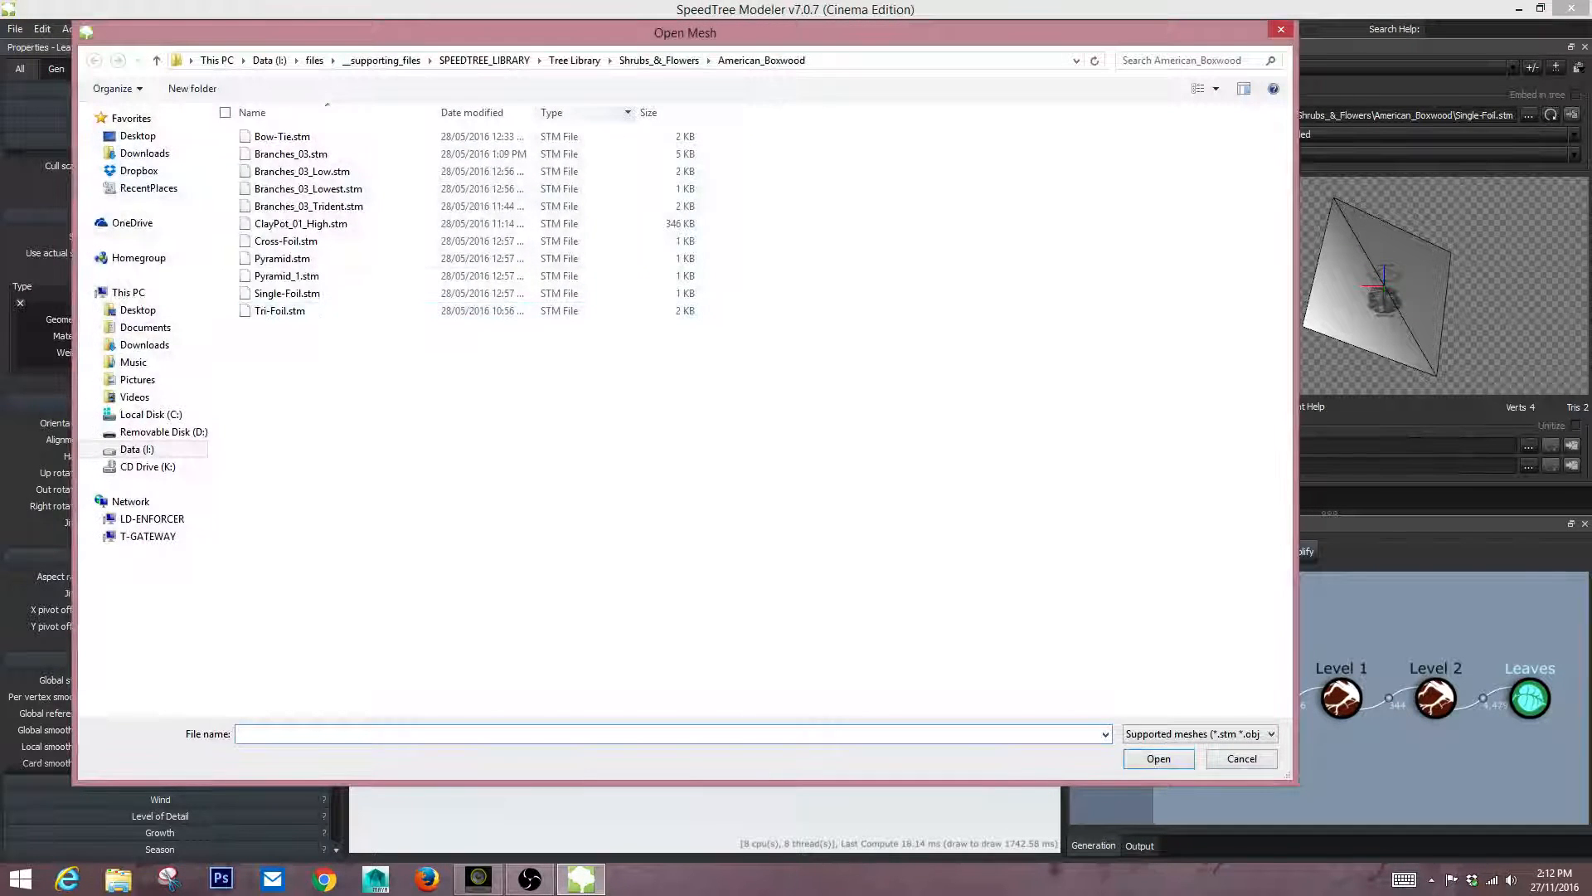
{"action": "left_click", "coordinate": [659, 60]}
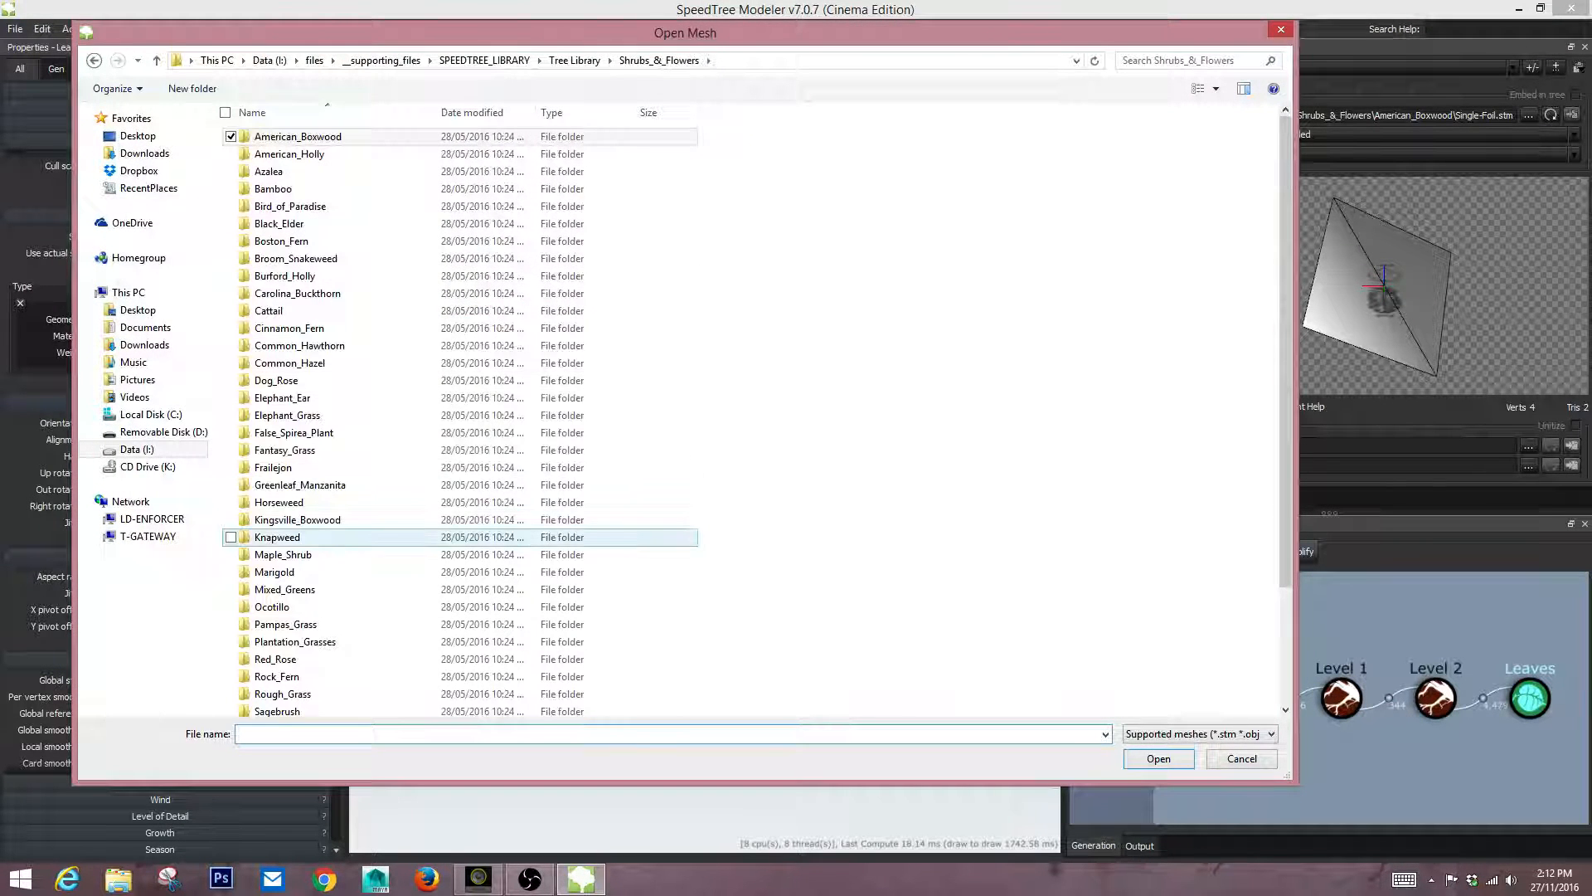
{"action": "double_click", "coordinate": [282, 538]}
{"action": "left_click", "coordinate": [660, 60]}
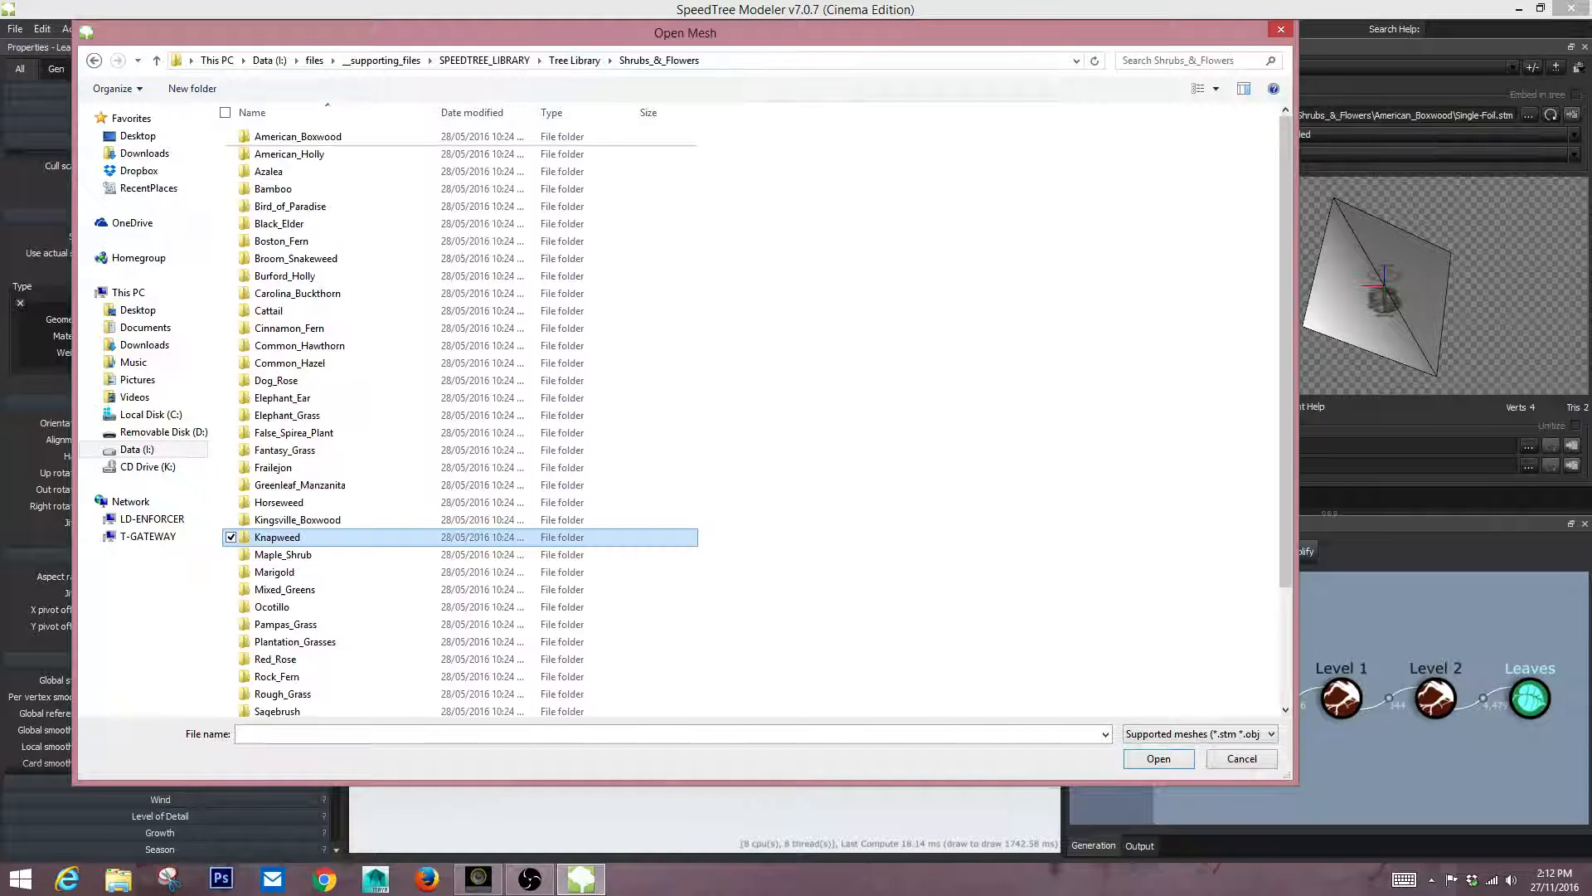
{"action": "double_click", "coordinate": [282, 659]}
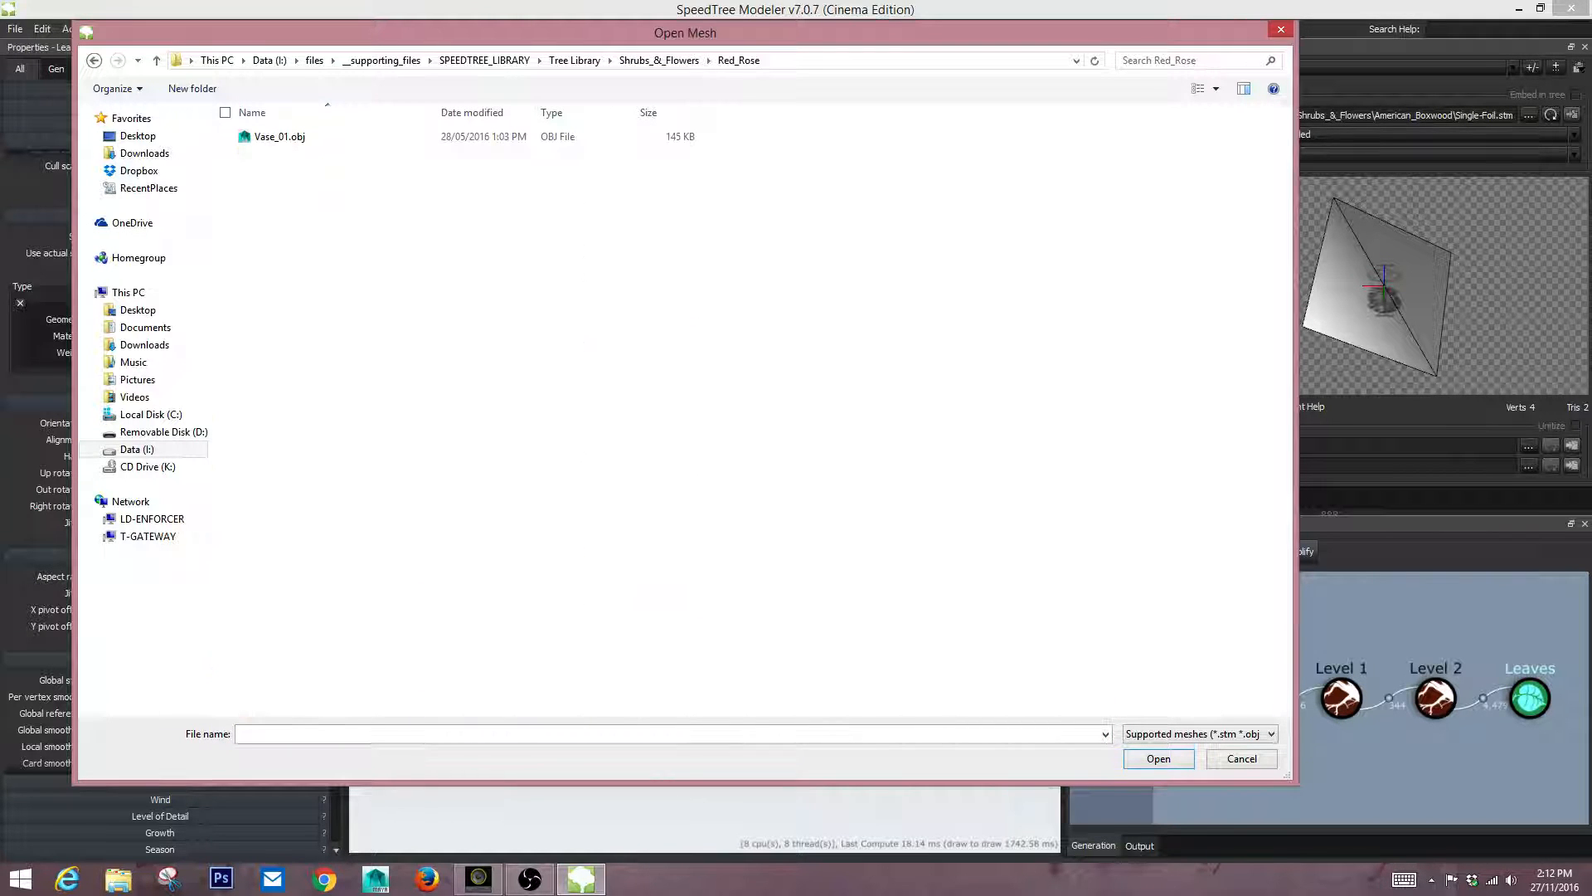
{"action": "left_click", "coordinate": [660, 59]}
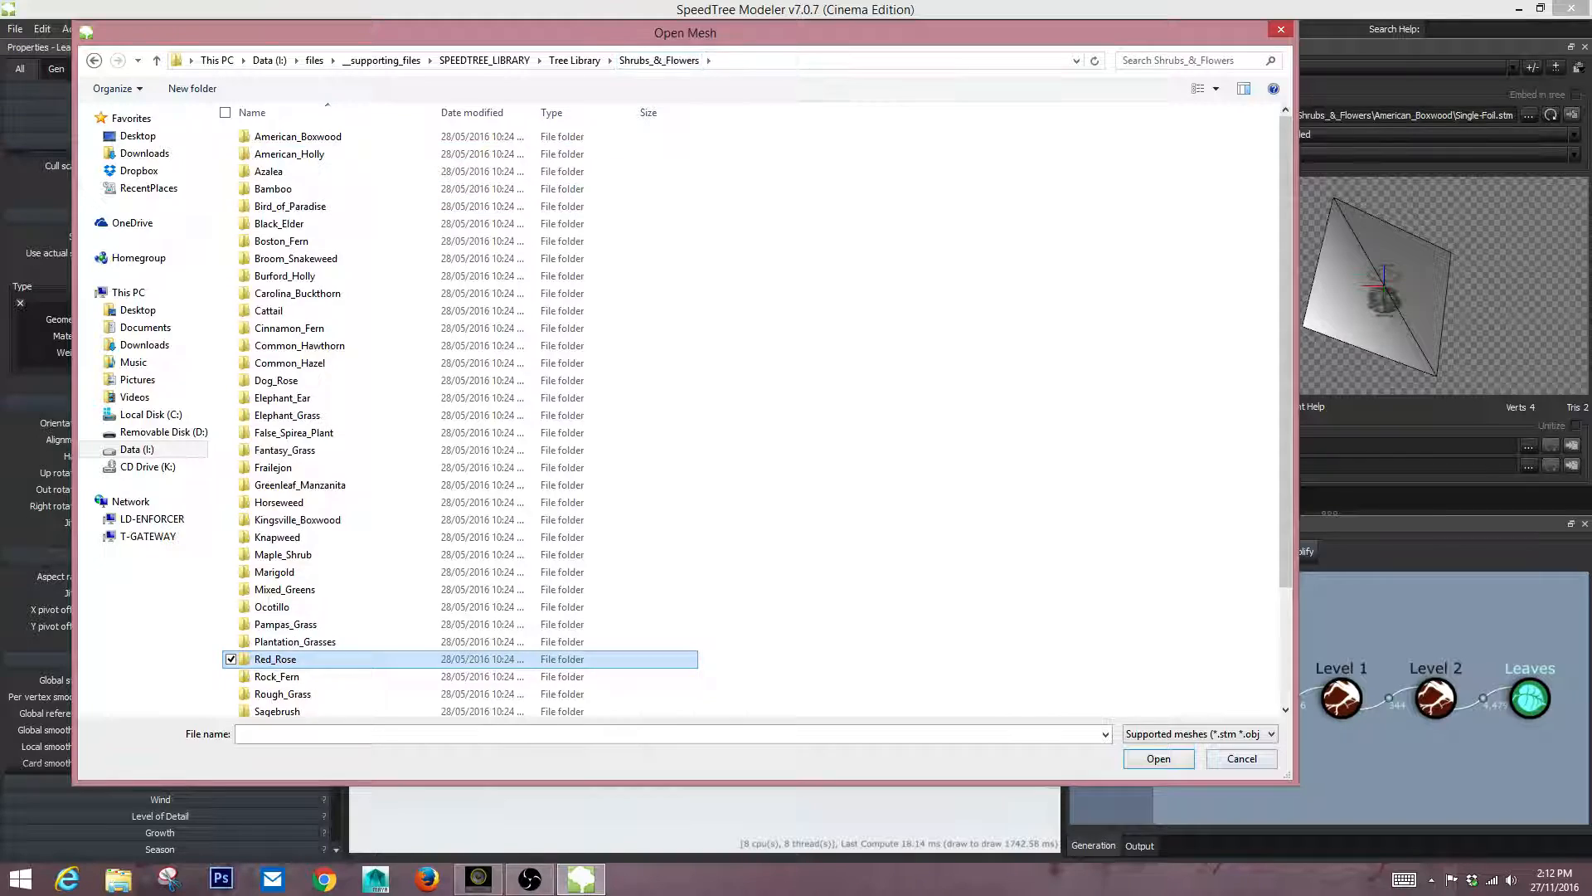
{"action": "left_click", "coordinate": [1241, 758]}
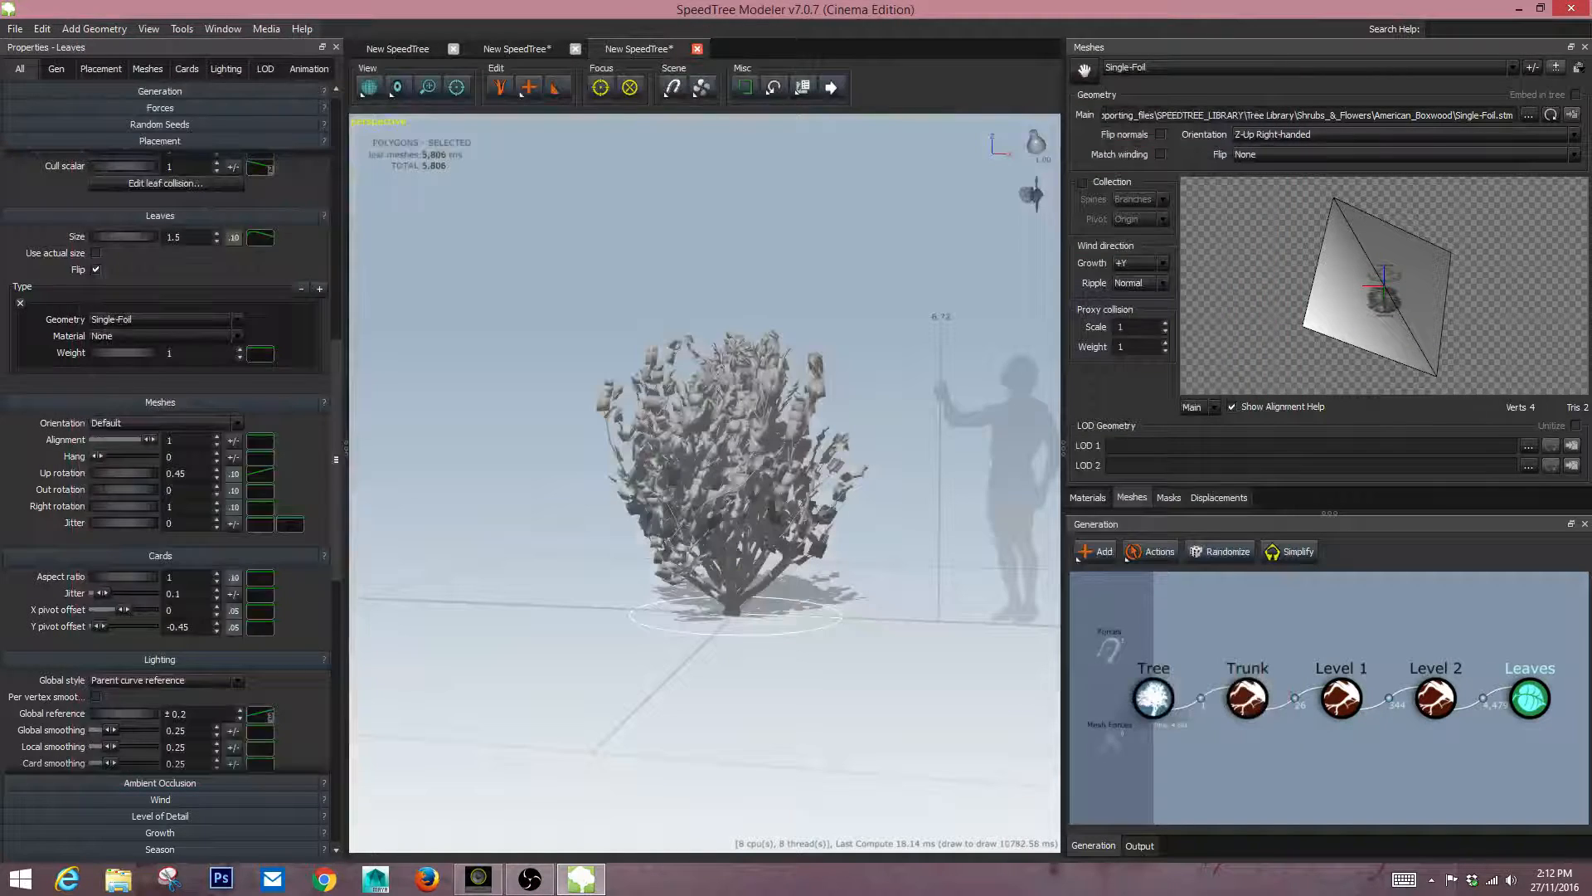
{"action": "left_click", "coordinate": [1528, 115]}
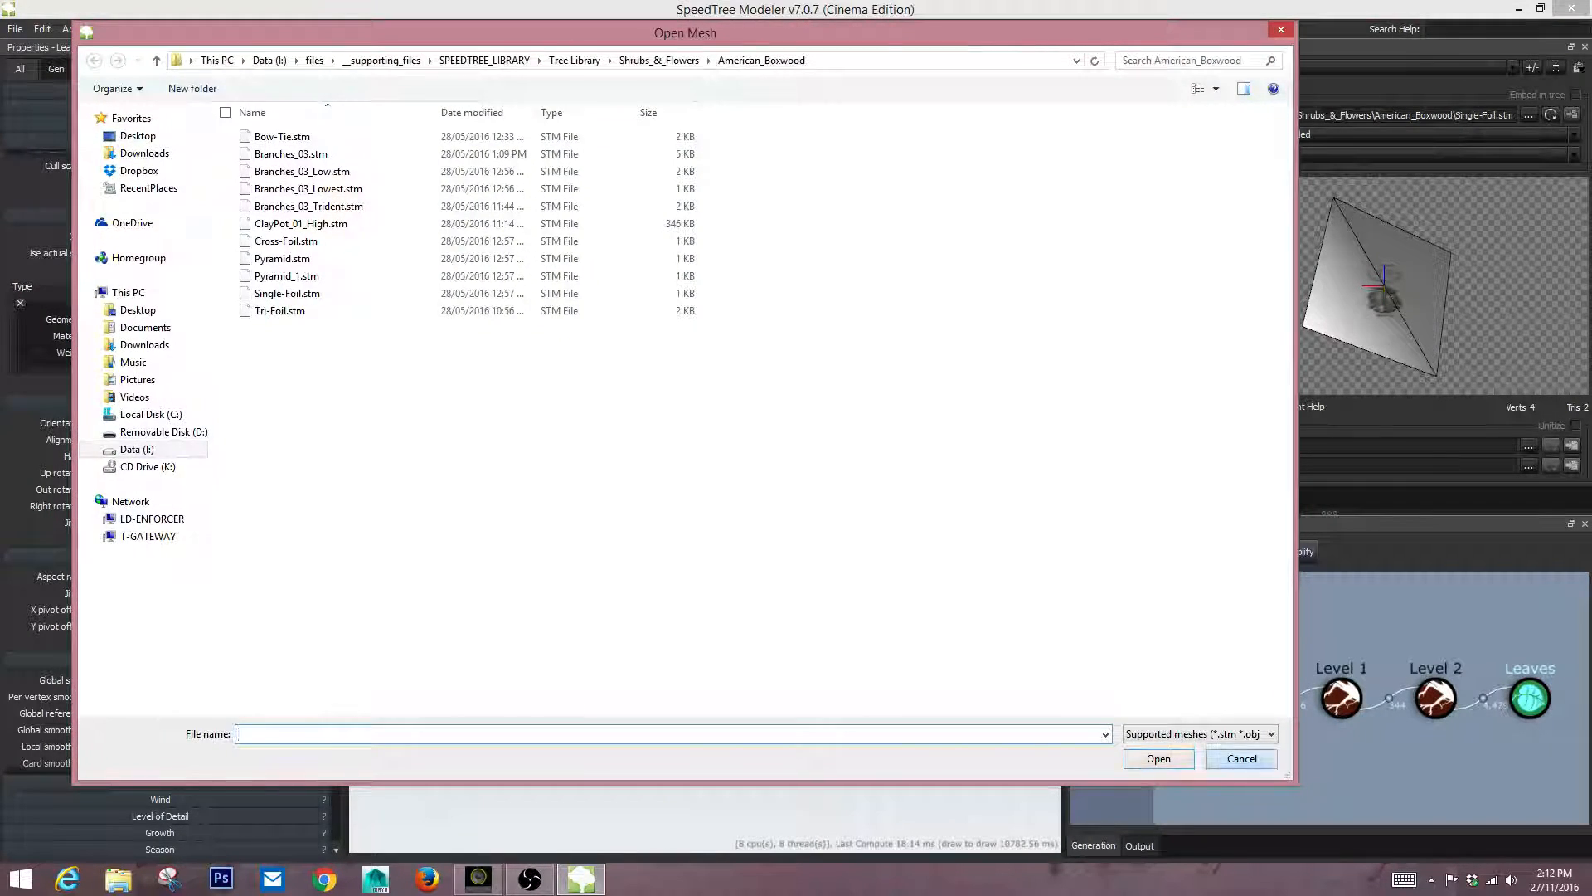
{"action": "key", "text": "Escape"}
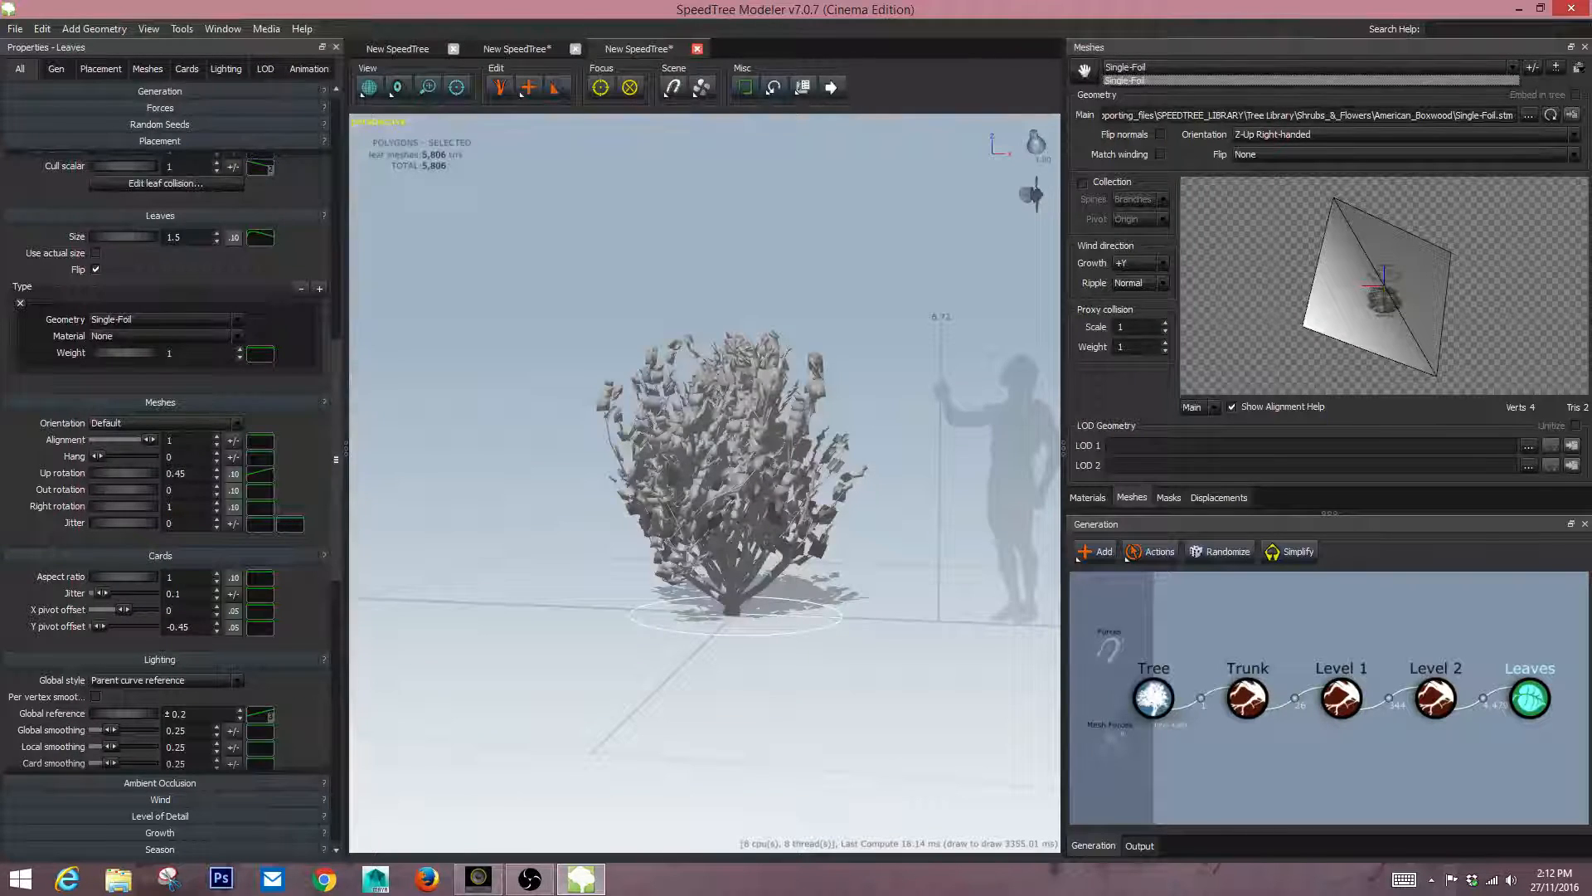
Start replacing the main leaf mesh file and look through the Shrubs_&_Flowers library folders for a better leaf.
{"action": "left_click", "coordinate": [1528, 115]}
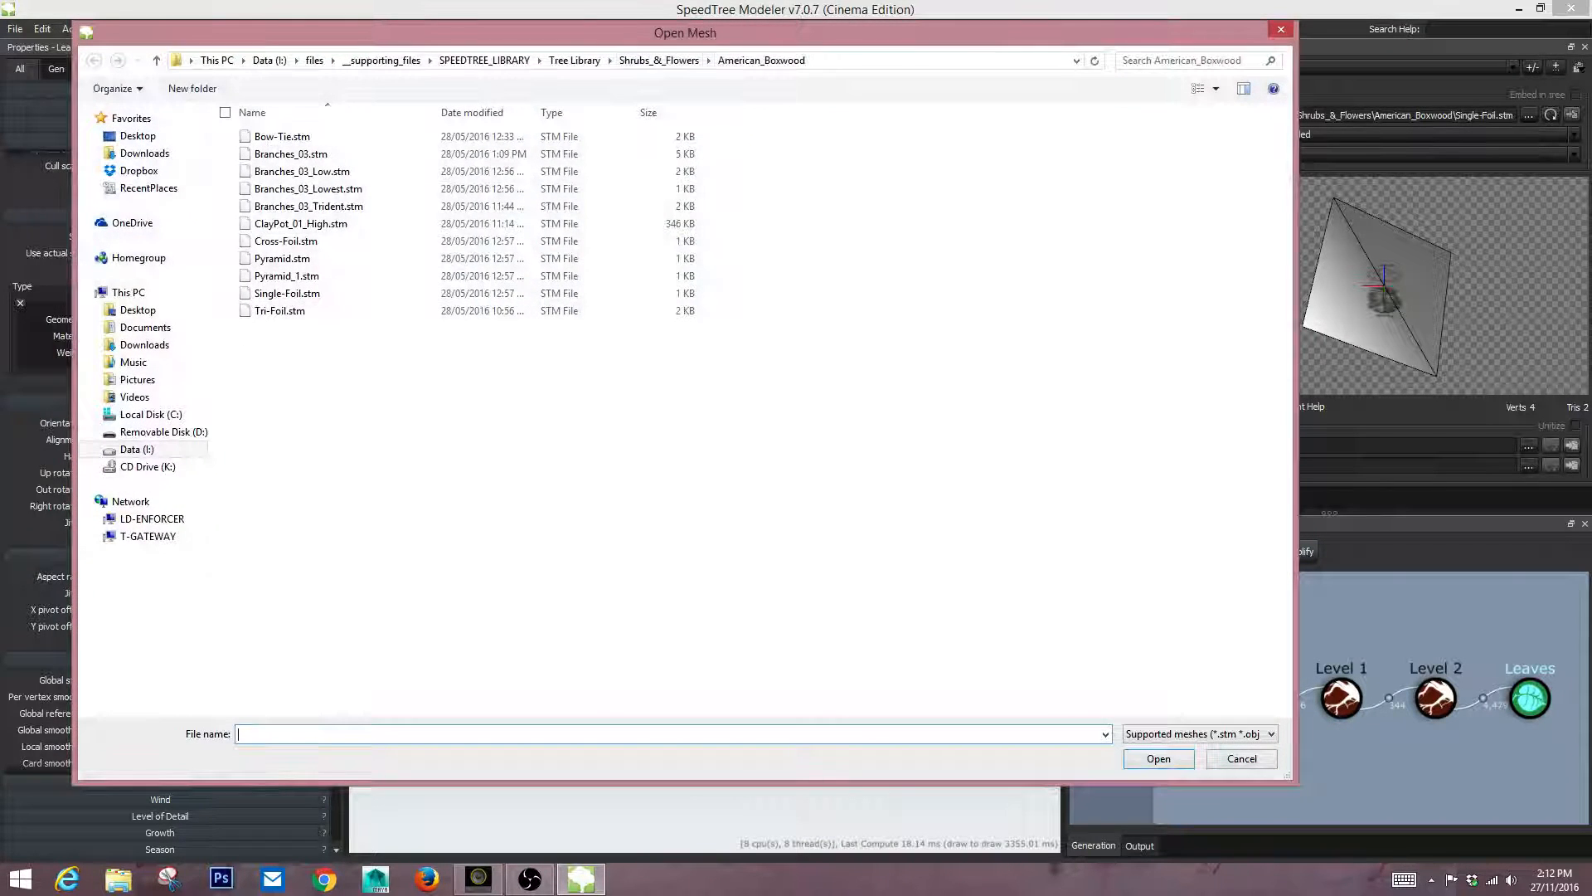
{"action": "left_click", "coordinate": [659, 61]}
{"action": "left_click_drag", "start_coordinate": [713, 410], "coordinate": [498, 531]}
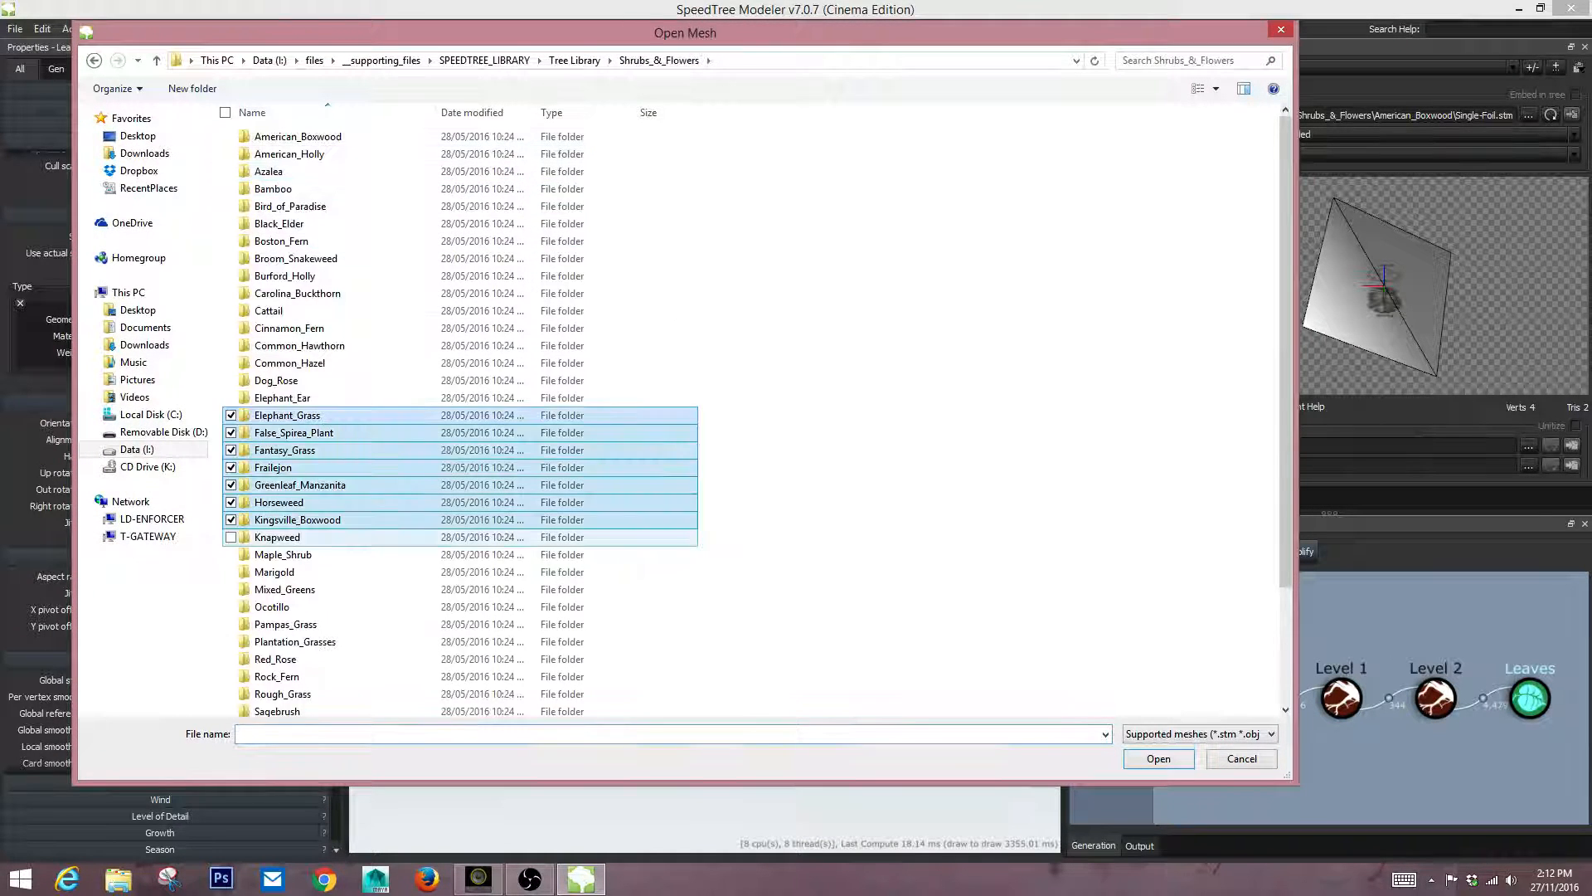
{"action": "scroll", "coordinate": [497, 533], "scroll_direction": "down", "scroll_amount": 3}
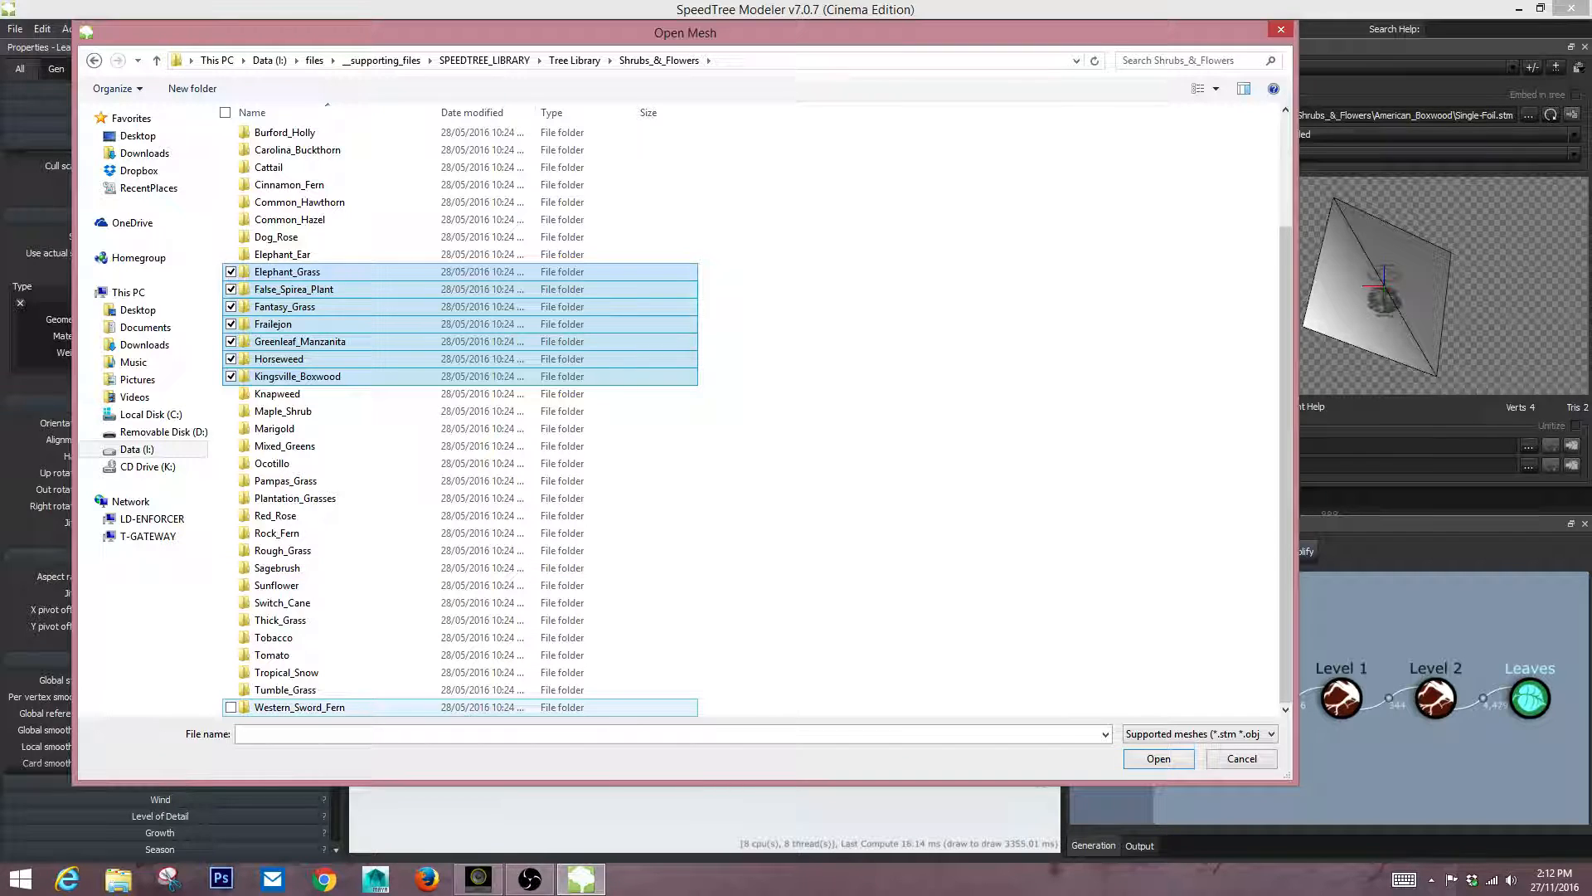
{"action": "scroll", "coordinate": [374, 707], "scroll_direction": "up", "scroll_amount": 3}
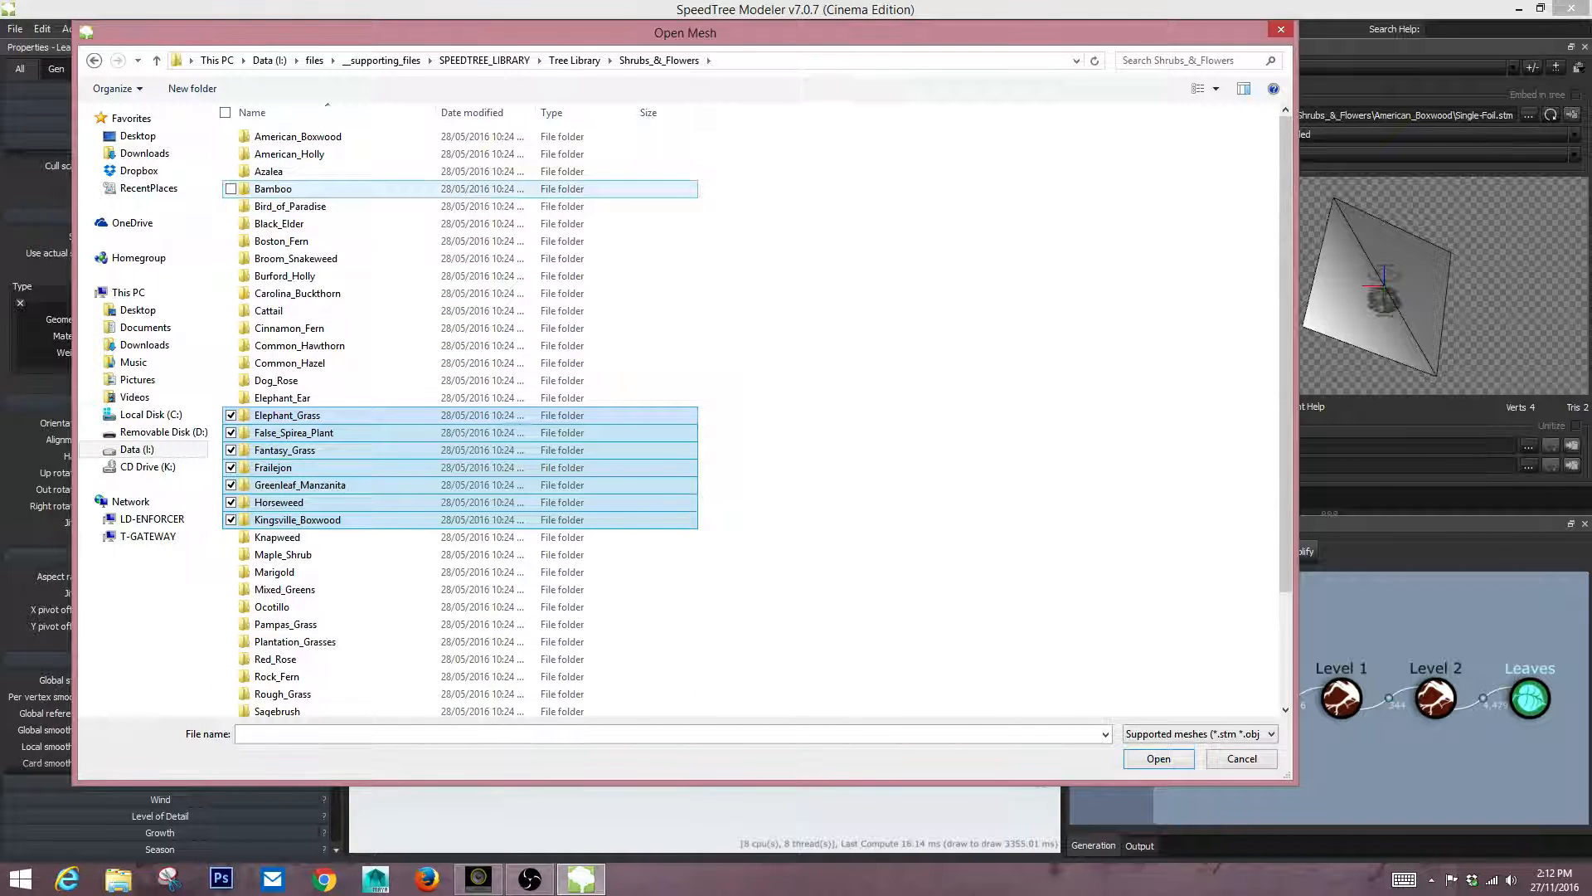
Load SimpleLeaves_01_Up.stm from the Azalea folder as the leaf mesh and inspect the shrub from several angles.
{"action": "double_click", "coordinate": [274, 171]}
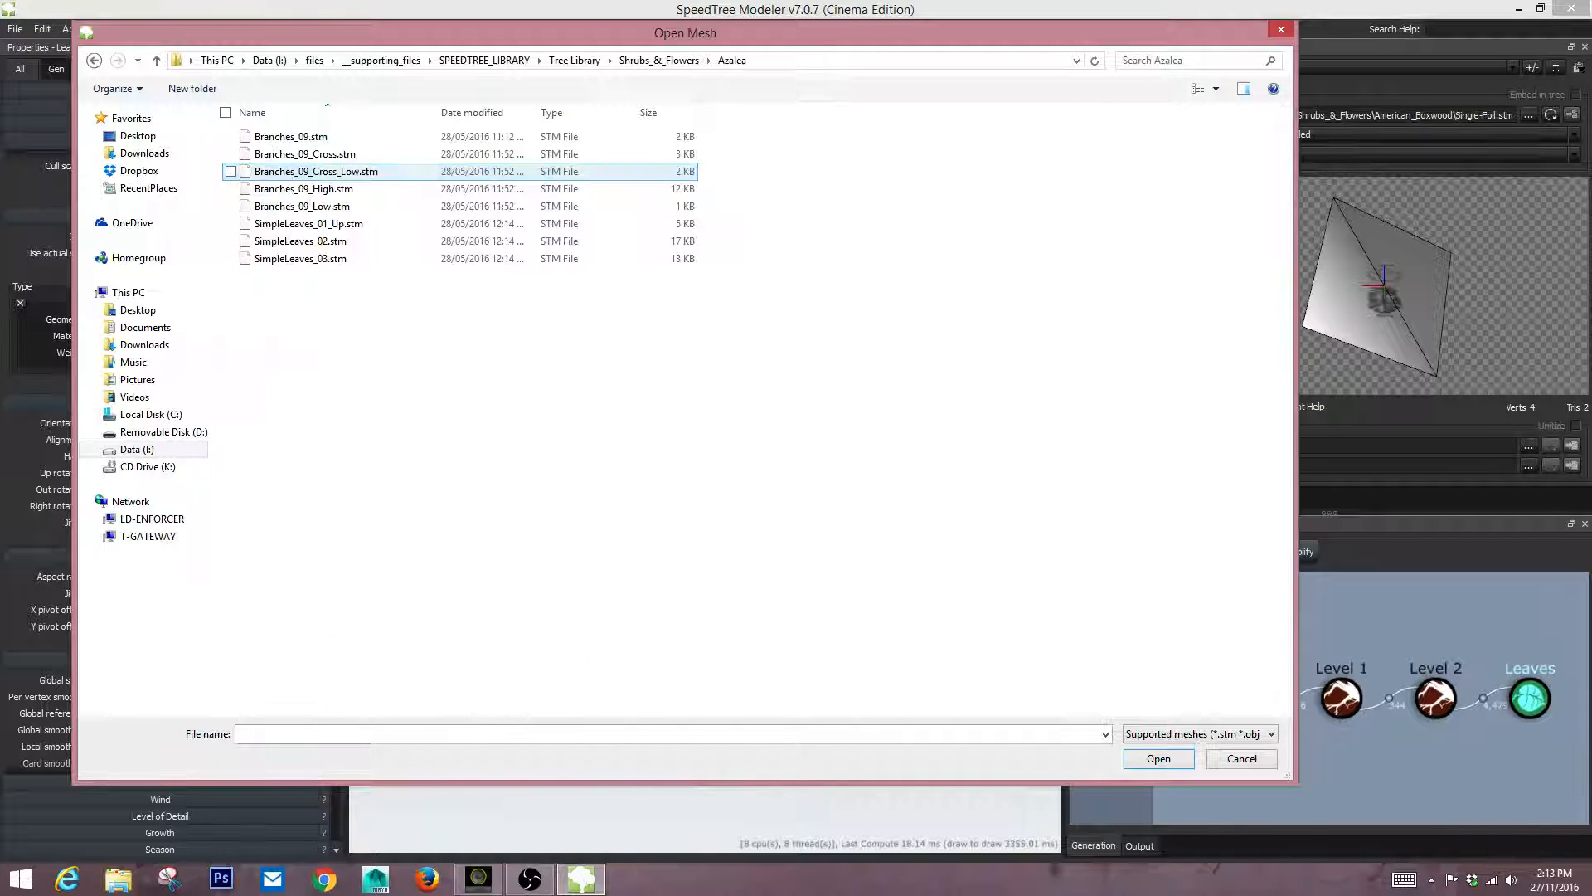
{"action": "left_click", "coordinate": [308, 223]}
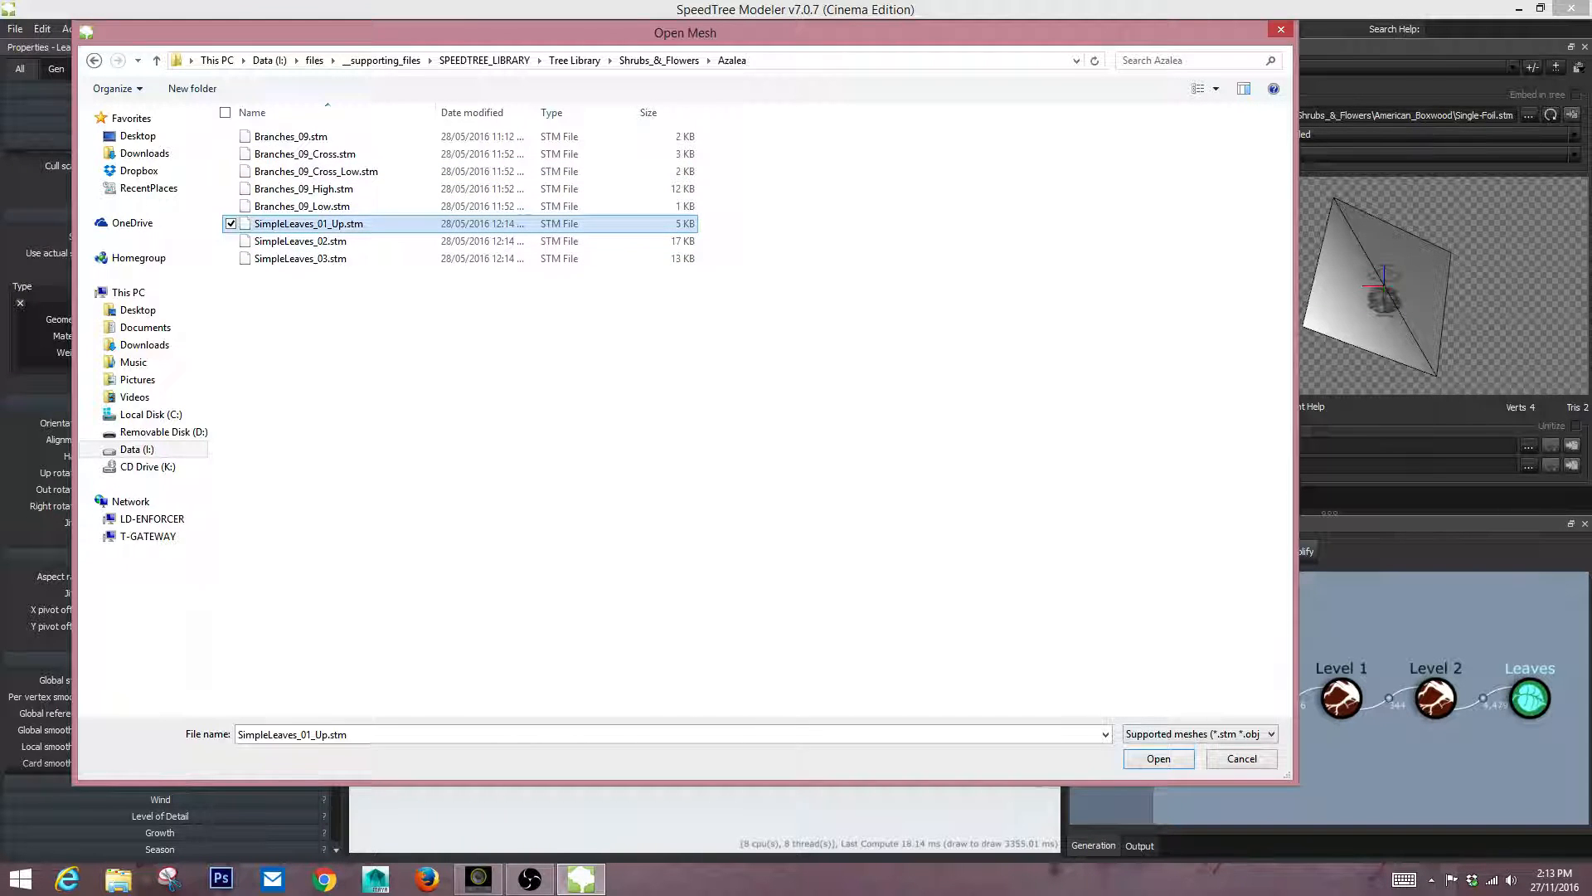
{"action": "key", "text": "Return"}
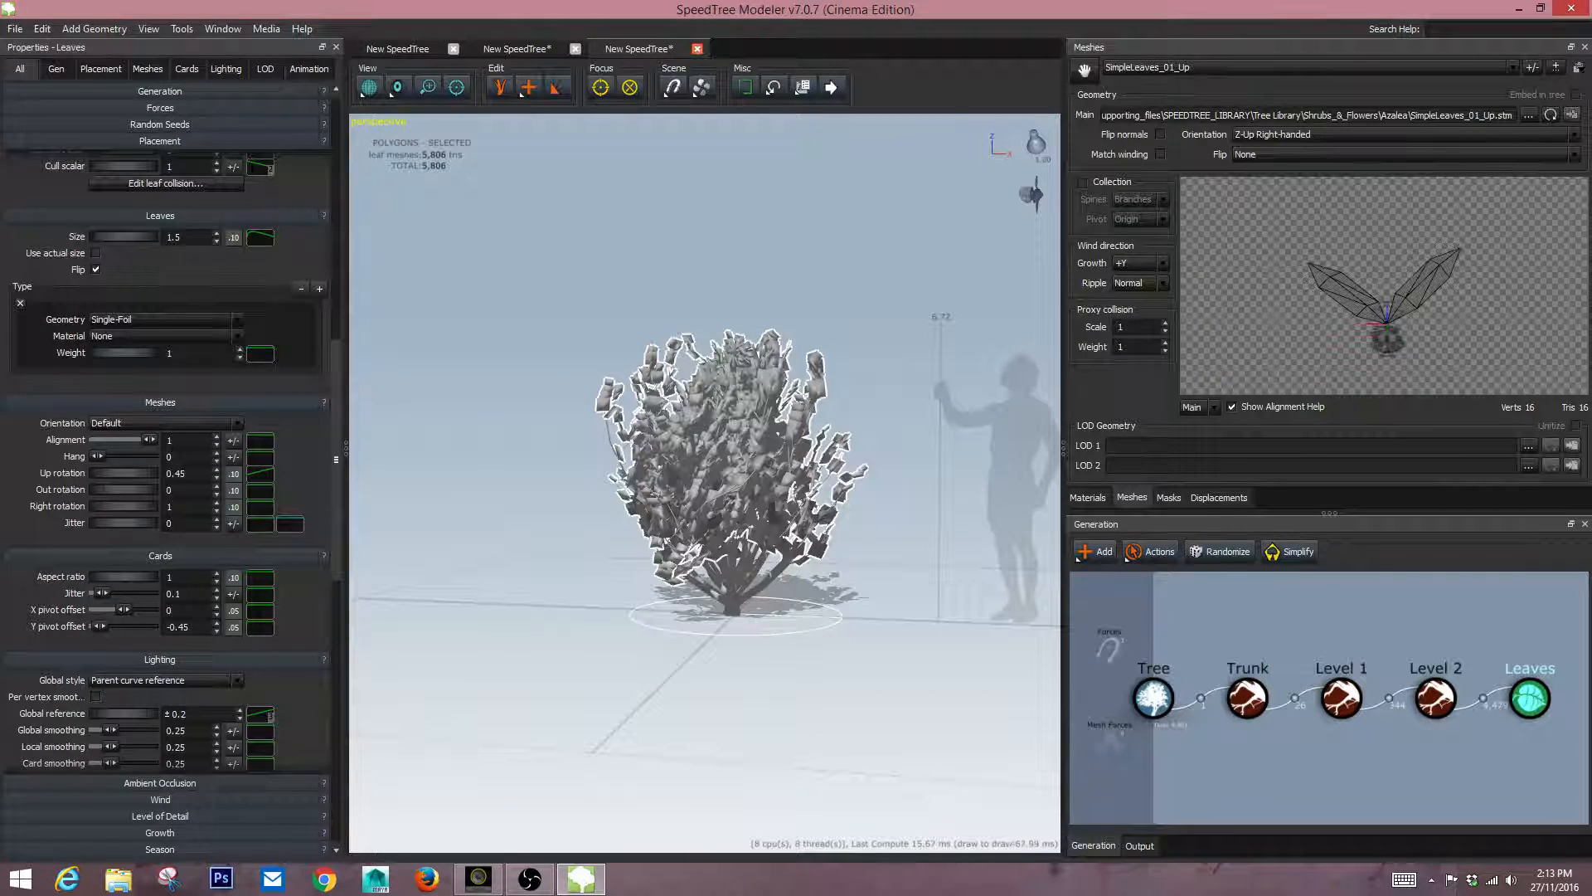
{"action": "left_click_drag", "start_coordinate": [1085, 71], "coordinate": [732, 448]}
{"action": "key", "text": "Escape"}
{"action": "scroll", "coordinate": [734, 448], "scroll_direction": "up", "scroll_amount": 3}
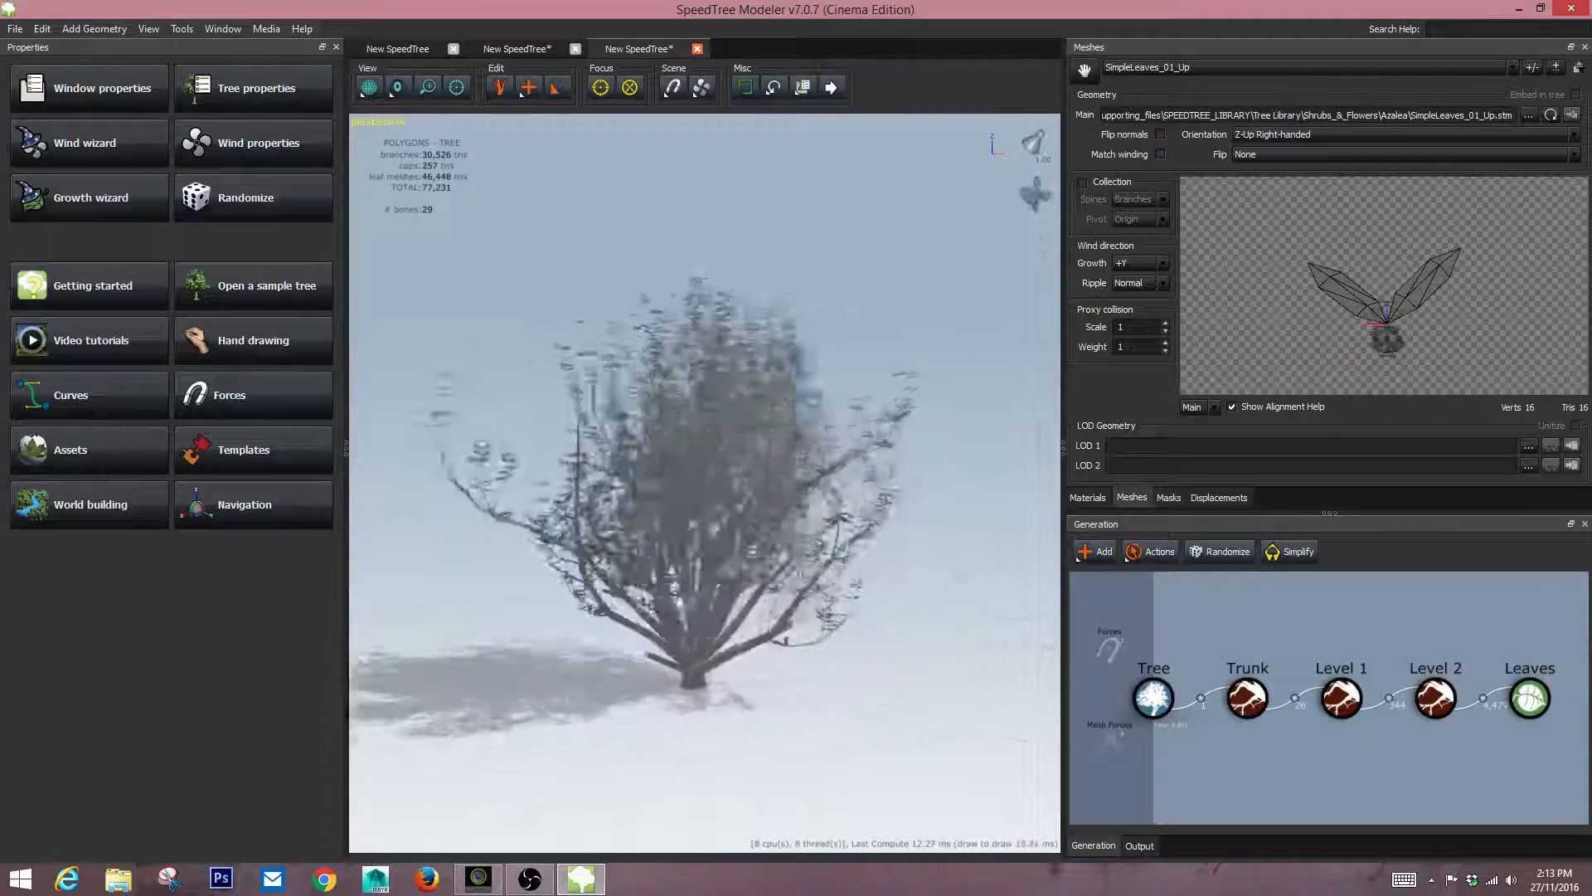
{"action": "left_click_drag", "start_coordinate": [796, 481], "coordinate": [580, 481]}
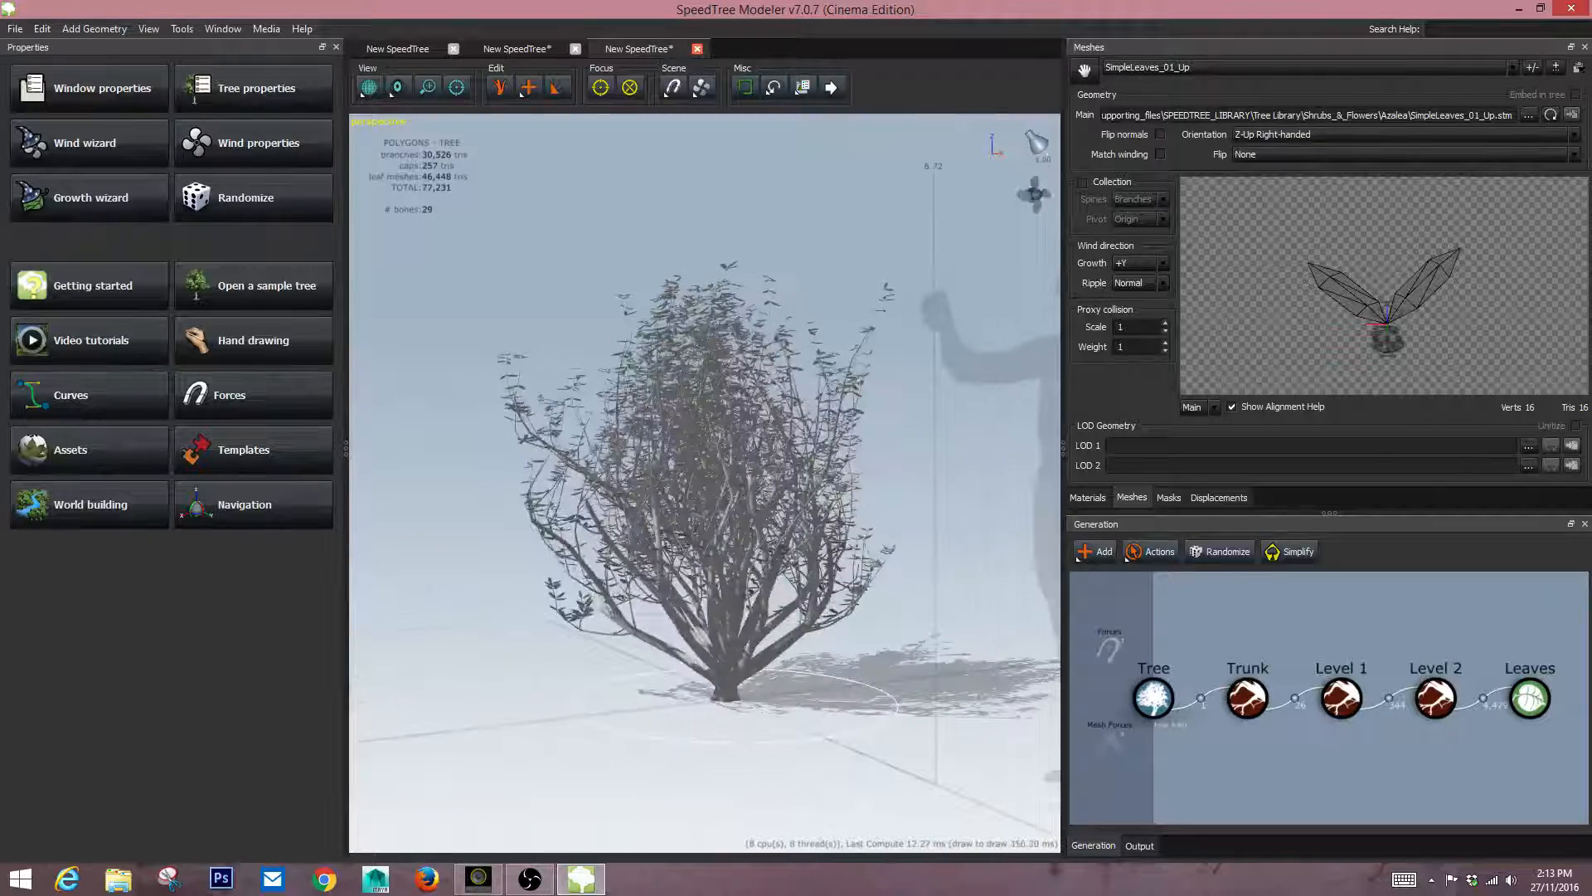
{"action": "mouse_move", "coordinate": [705, 481]}
{"action": "left_mouse_down"}
{"action": "mouse_move", "coordinate": [730, 489]}
{"action": "mouse_move", "coordinate": [680, 481]}
{"action": "left_mouse_up"}
Slightly adjust the start angle of the Level 1 branches.
{"action": "left_click", "coordinate": [1435, 698]}
{"action": "key", "text": "Escape"}
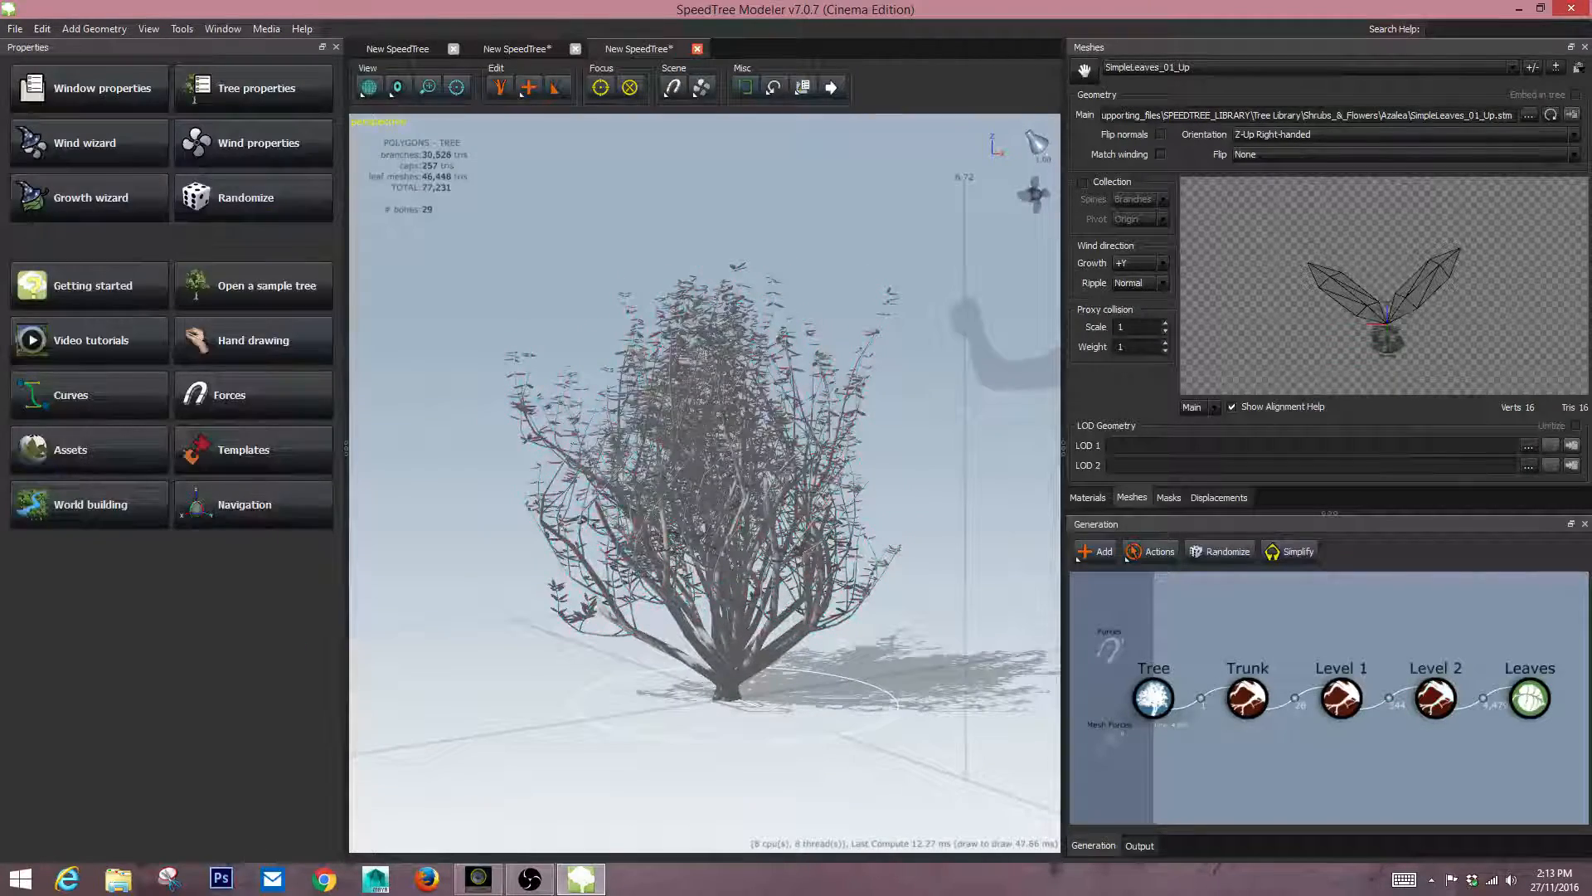
{"action": "left_click", "coordinate": [1341, 698]}
{"action": "left_click", "coordinate": [1247, 697]}
{"action": "left_click", "coordinate": [1341, 698]}
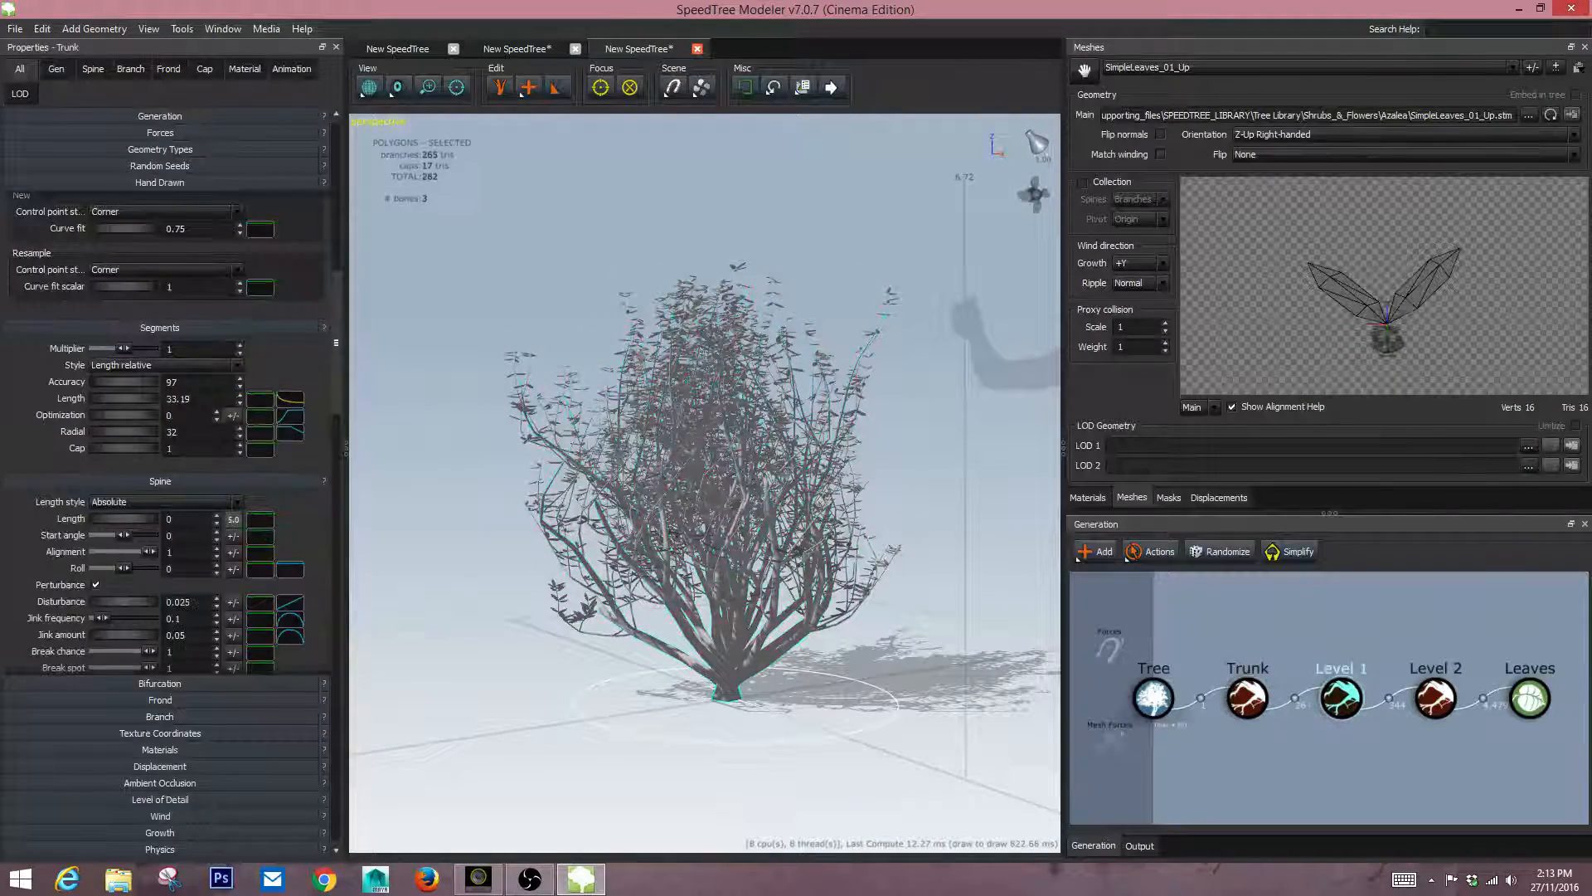
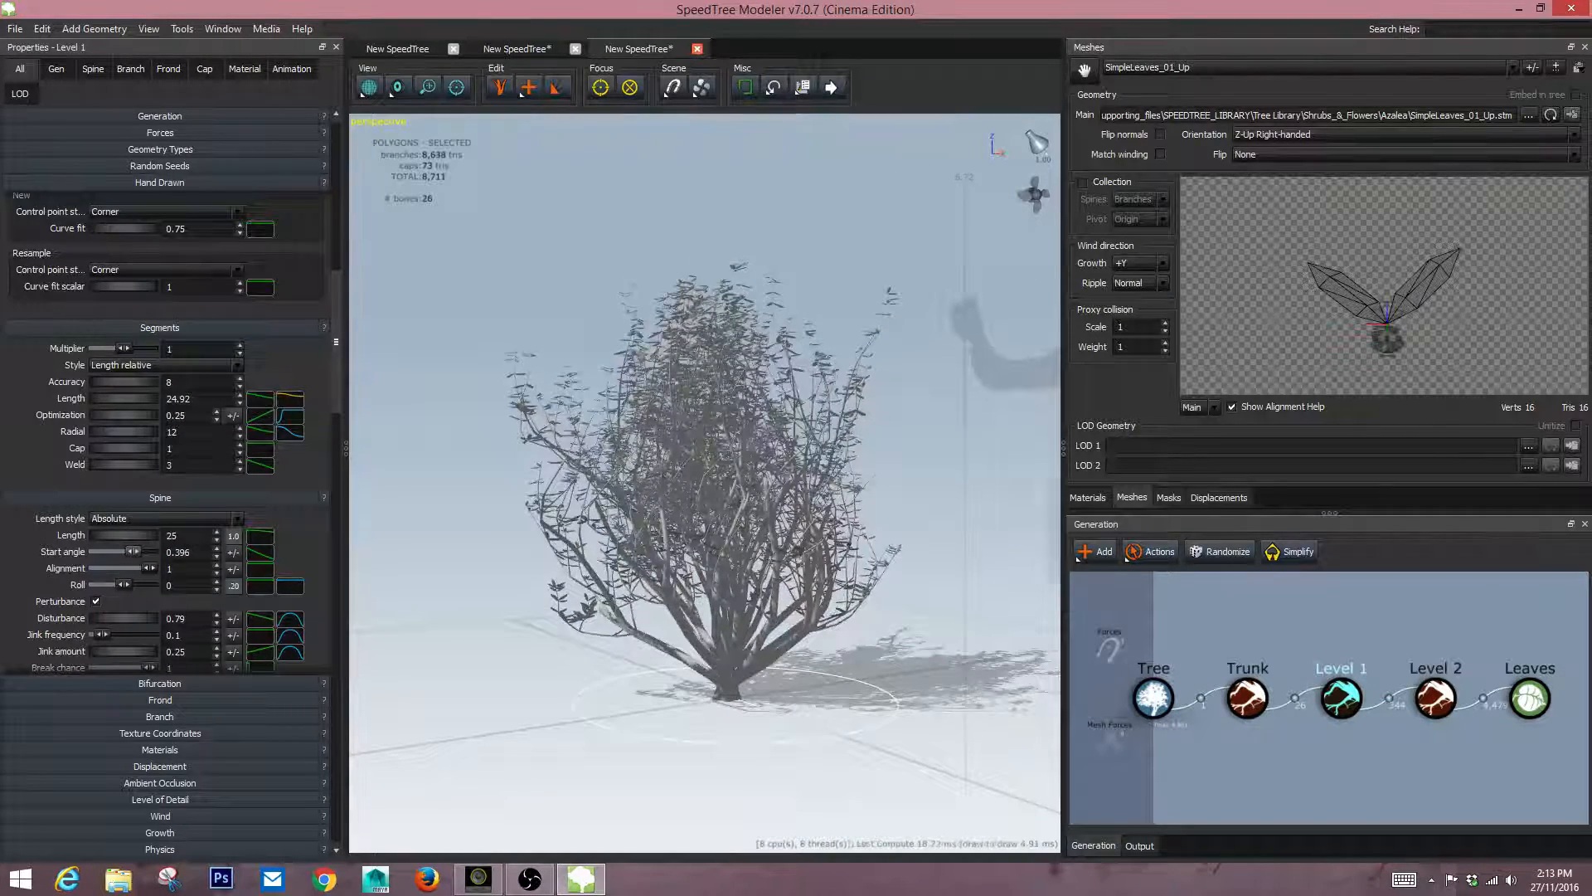
{"action": "left_click_drag", "start_coordinate": [133, 551], "coordinate": [137, 551]}
{"action": "left_click_drag", "start_coordinate": [139, 551], "coordinate": [132, 552]}
{"action": "key", "text": "Escape"}
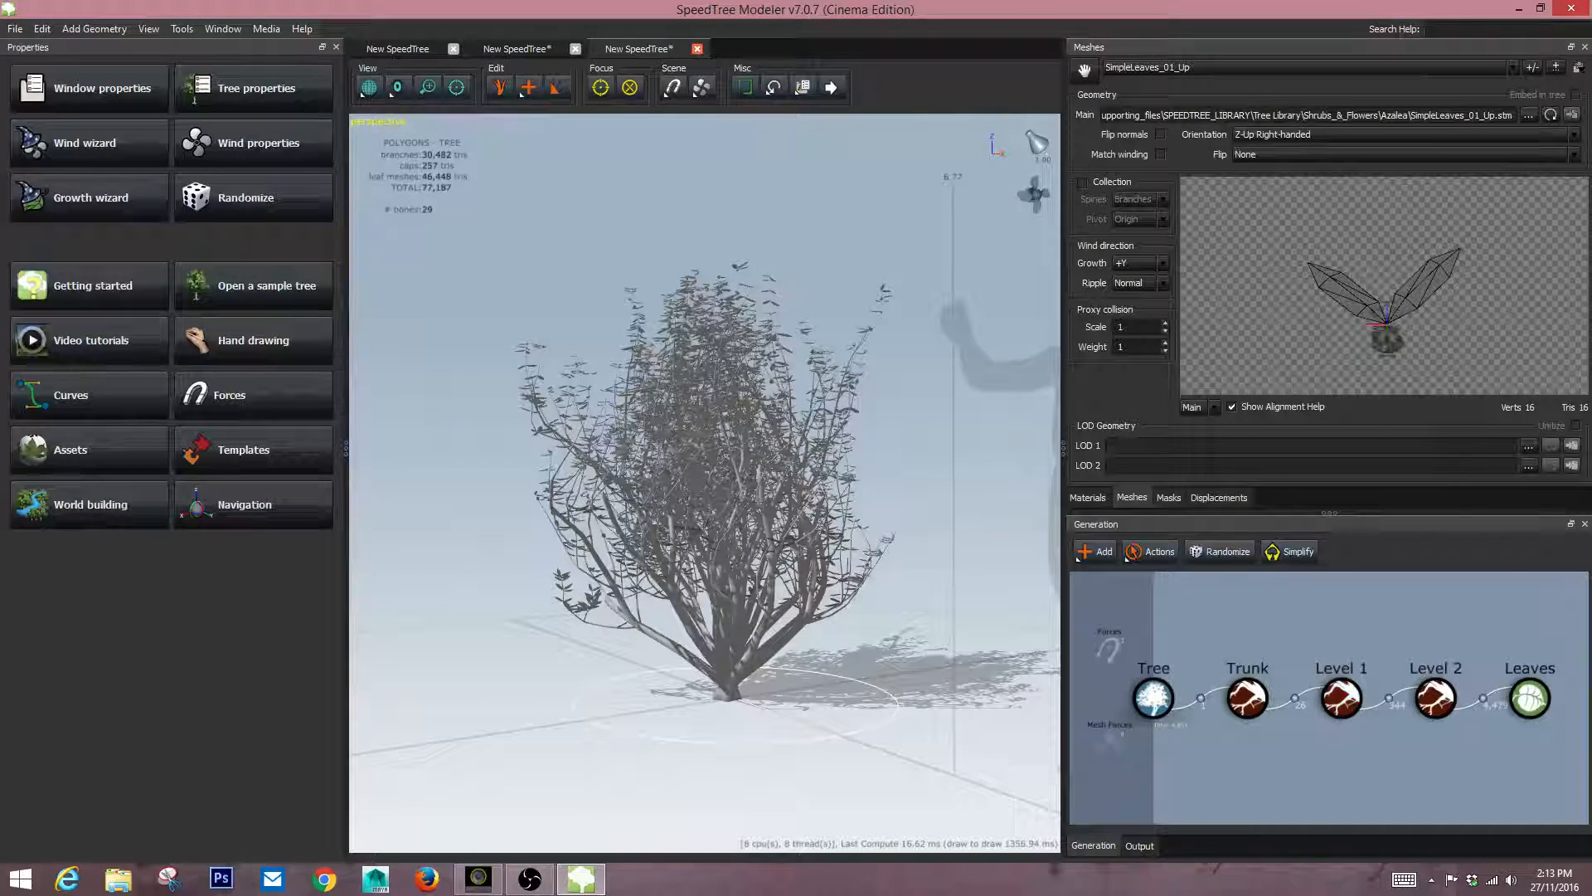
Randomize the whole tree repeatedly until a full, evenly shaped shrub variation appears, and check it from another angle.
{"action": "left_click", "coordinate": [1153, 697]}
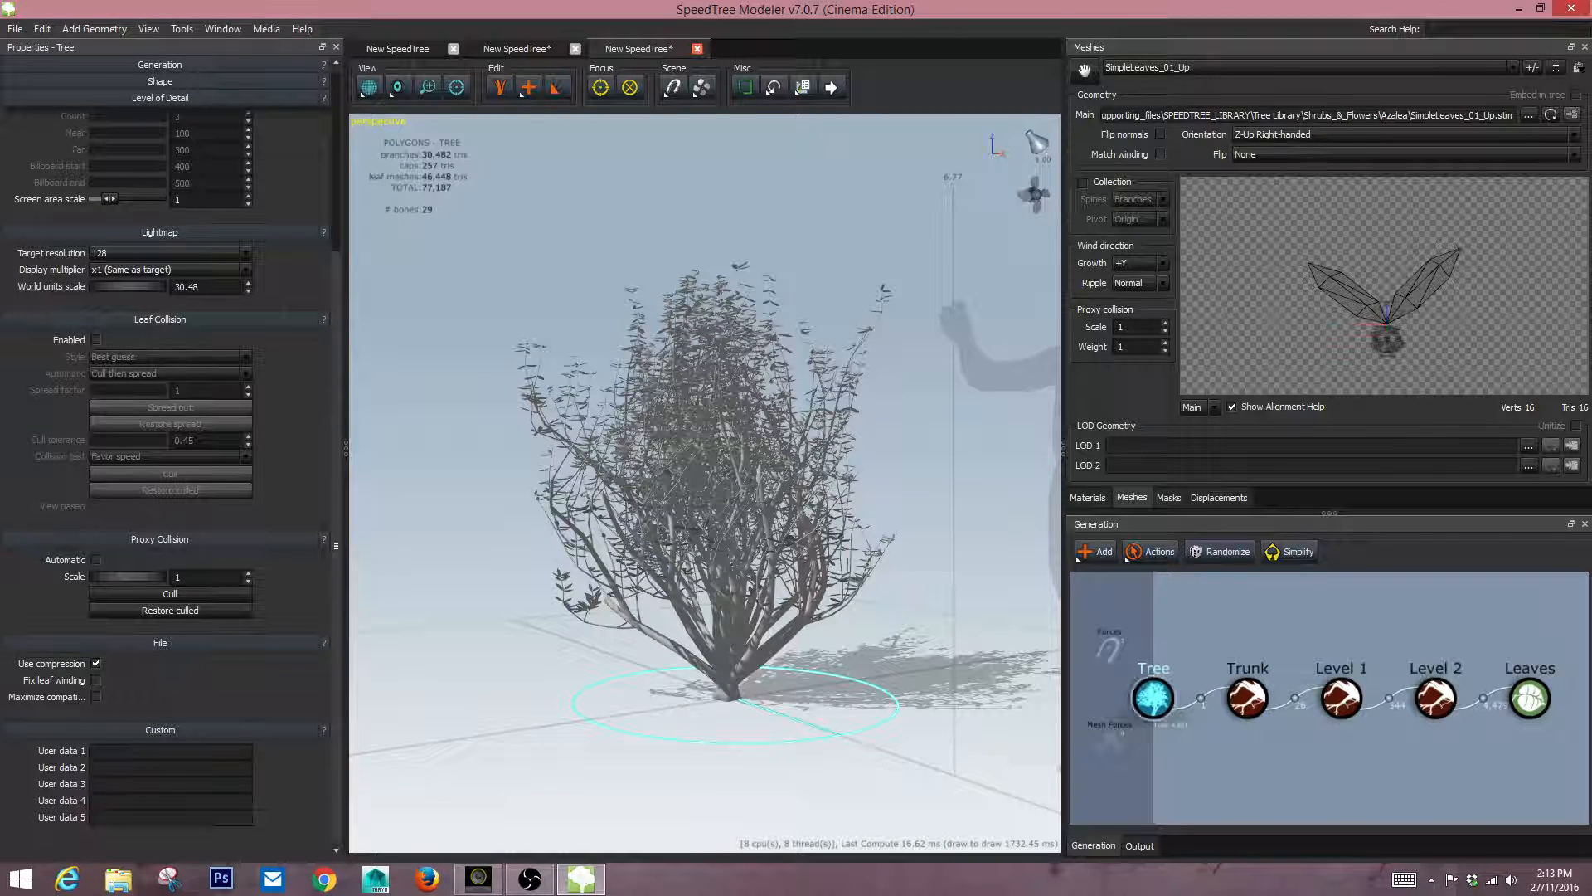
{"action": "left_click", "coordinate": [1219, 552]}
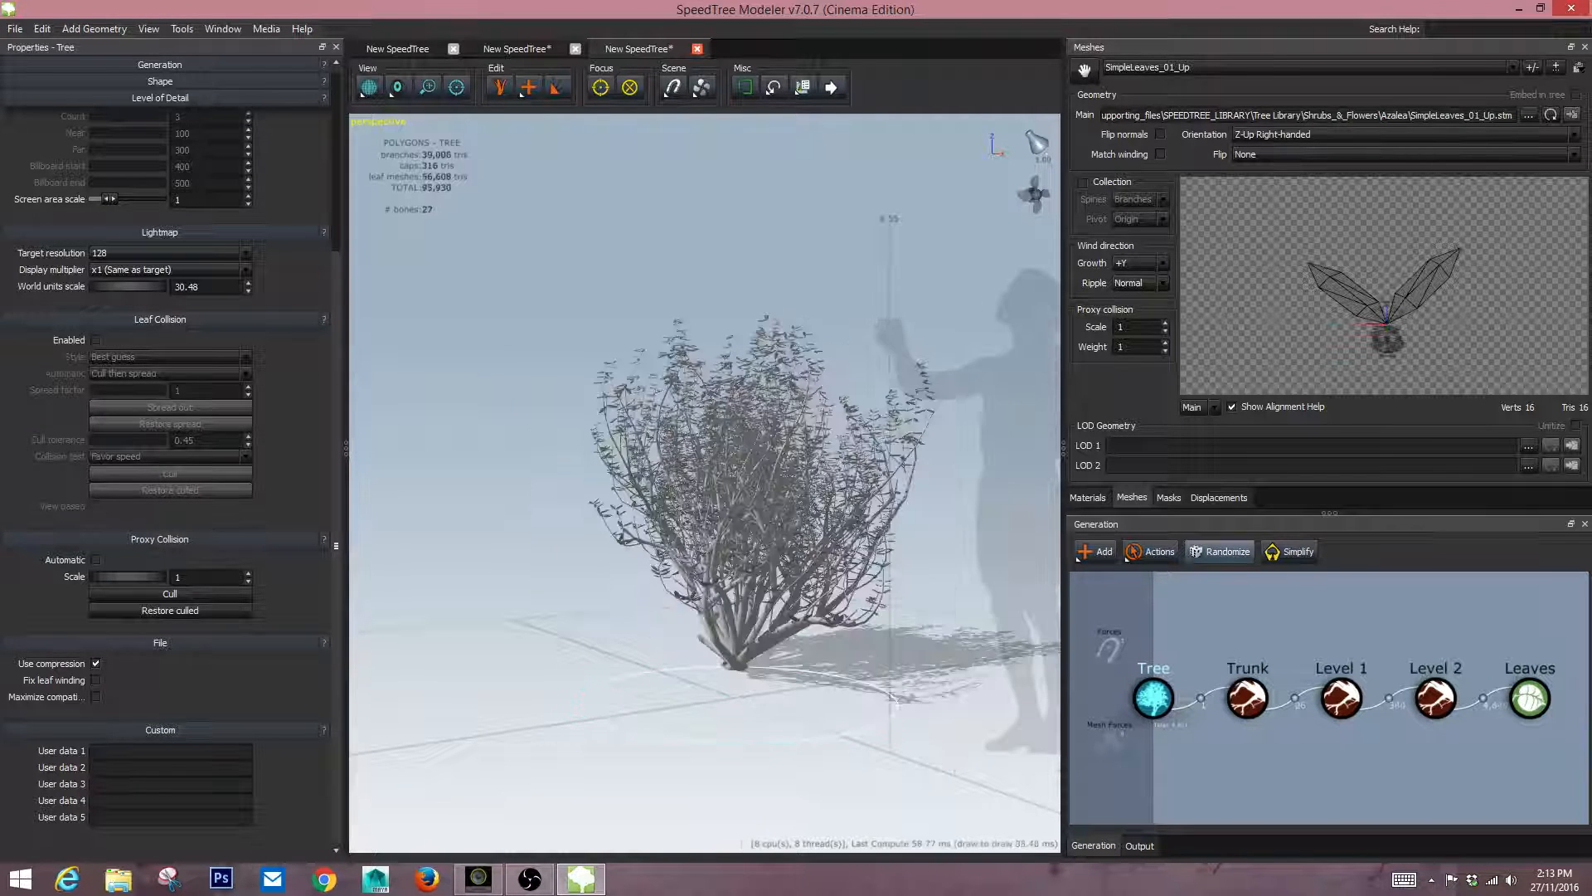
{"action": "left_click", "coordinate": [1219, 552]}
{"action": "left_click", "coordinate": [1219, 552]}
{"action": "left_click", "coordinate": [1219, 552]}
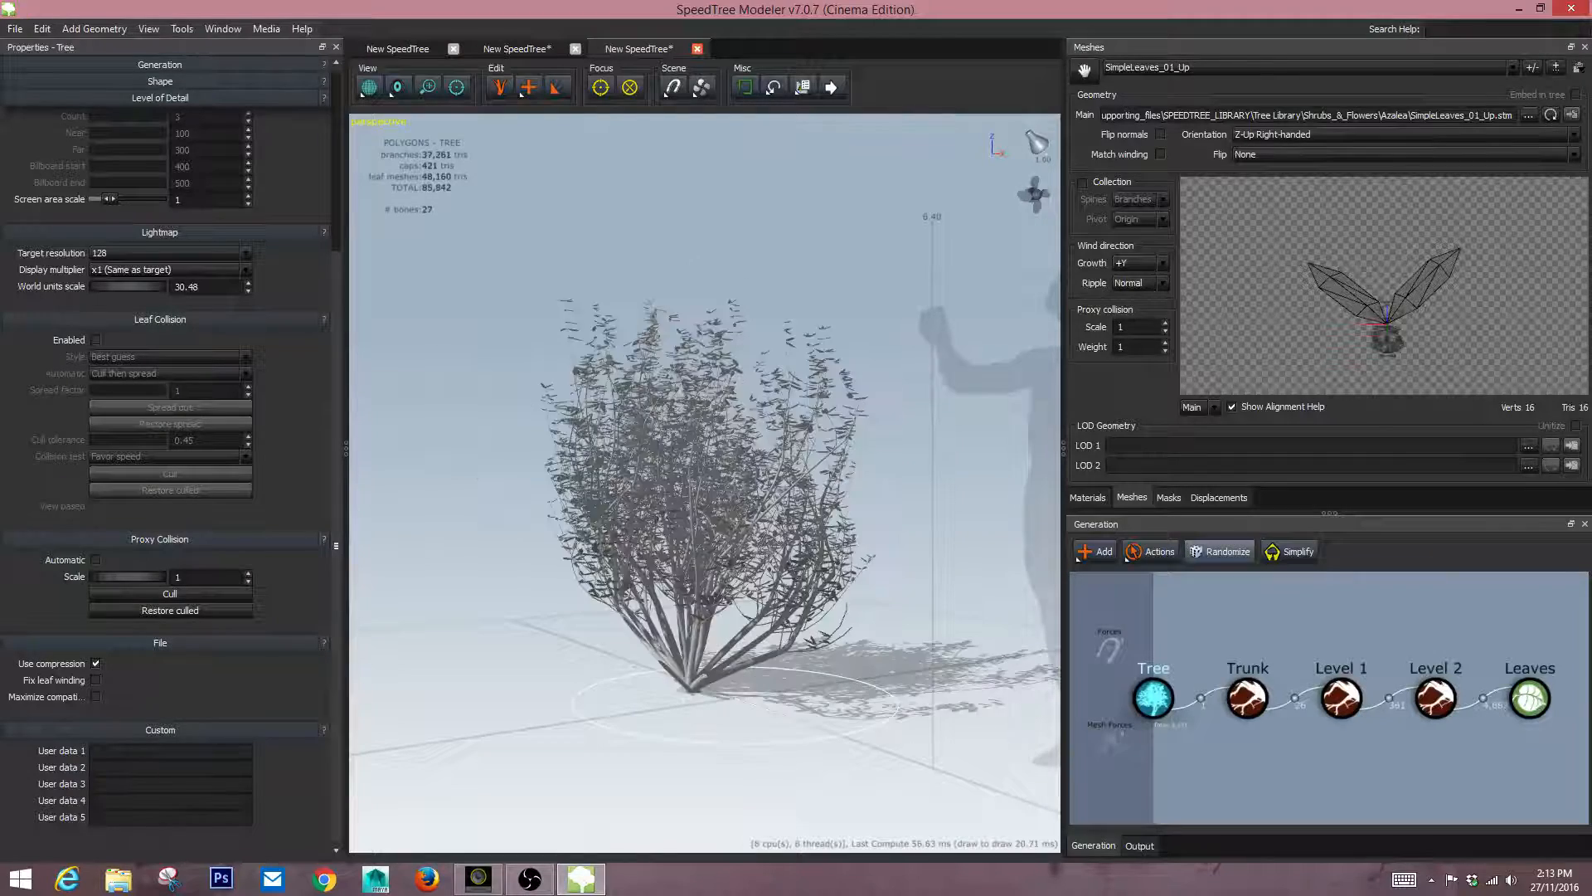
{"action": "left_click", "coordinate": [1219, 552]}
{"action": "left_click", "coordinate": [1219, 551]}
{"action": "left_click", "coordinate": [1219, 552]}
{"action": "left_click", "coordinate": [1219, 551]}
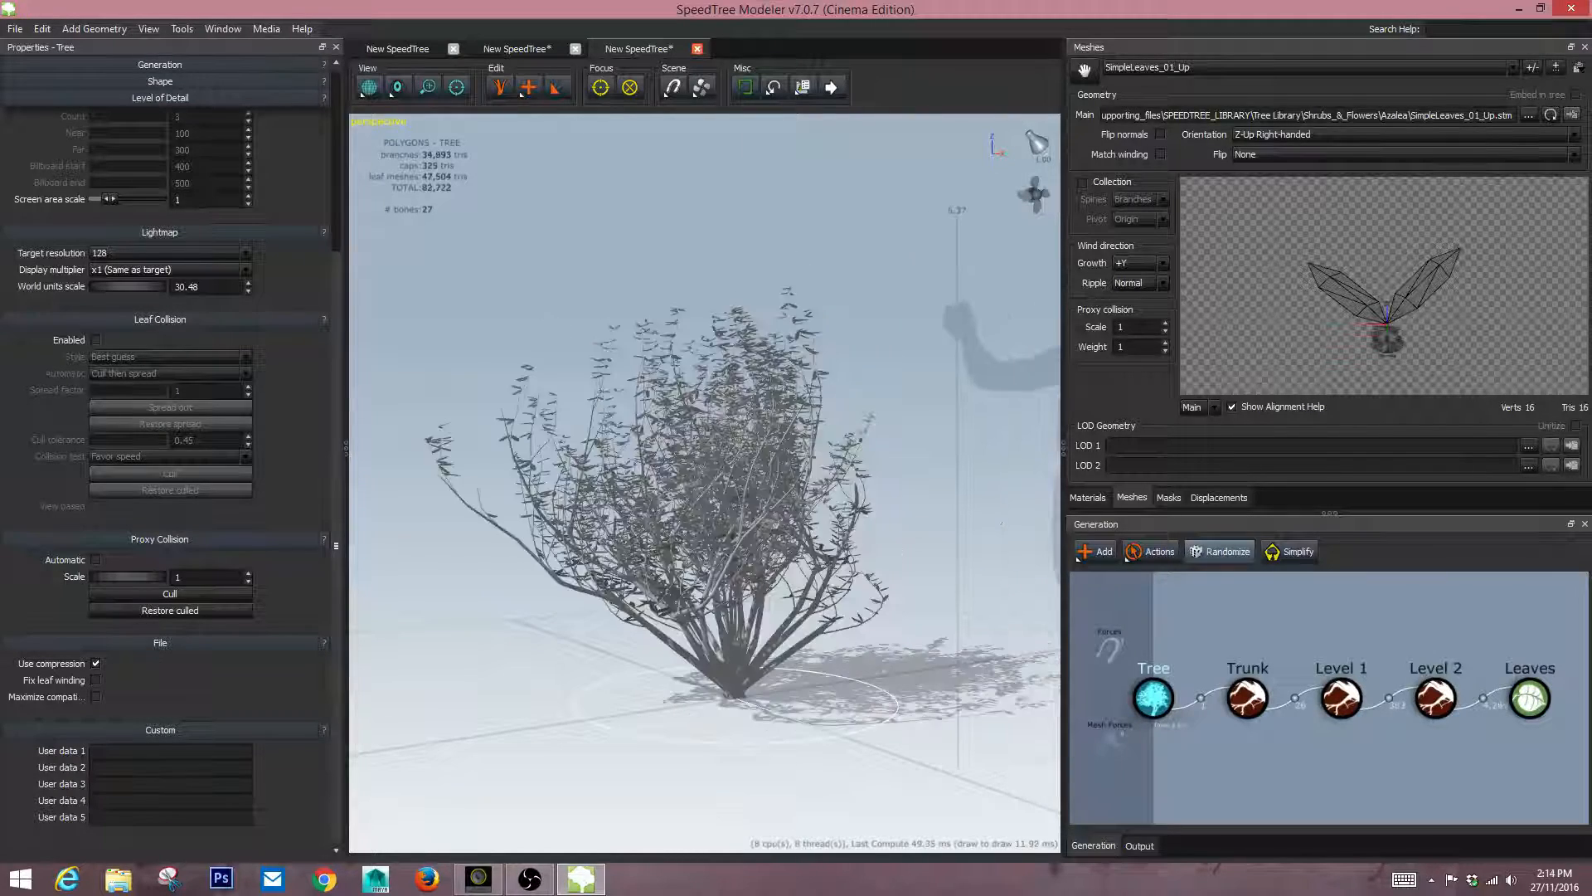
{"action": "left_click", "coordinate": [1219, 552]}
{"action": "left_click", "coordinate": [1219, 552]}
{"action": "left_click", "coordinate": [1219, 551]}
{"action": "left_click", "coordinate": [1219, 552]}
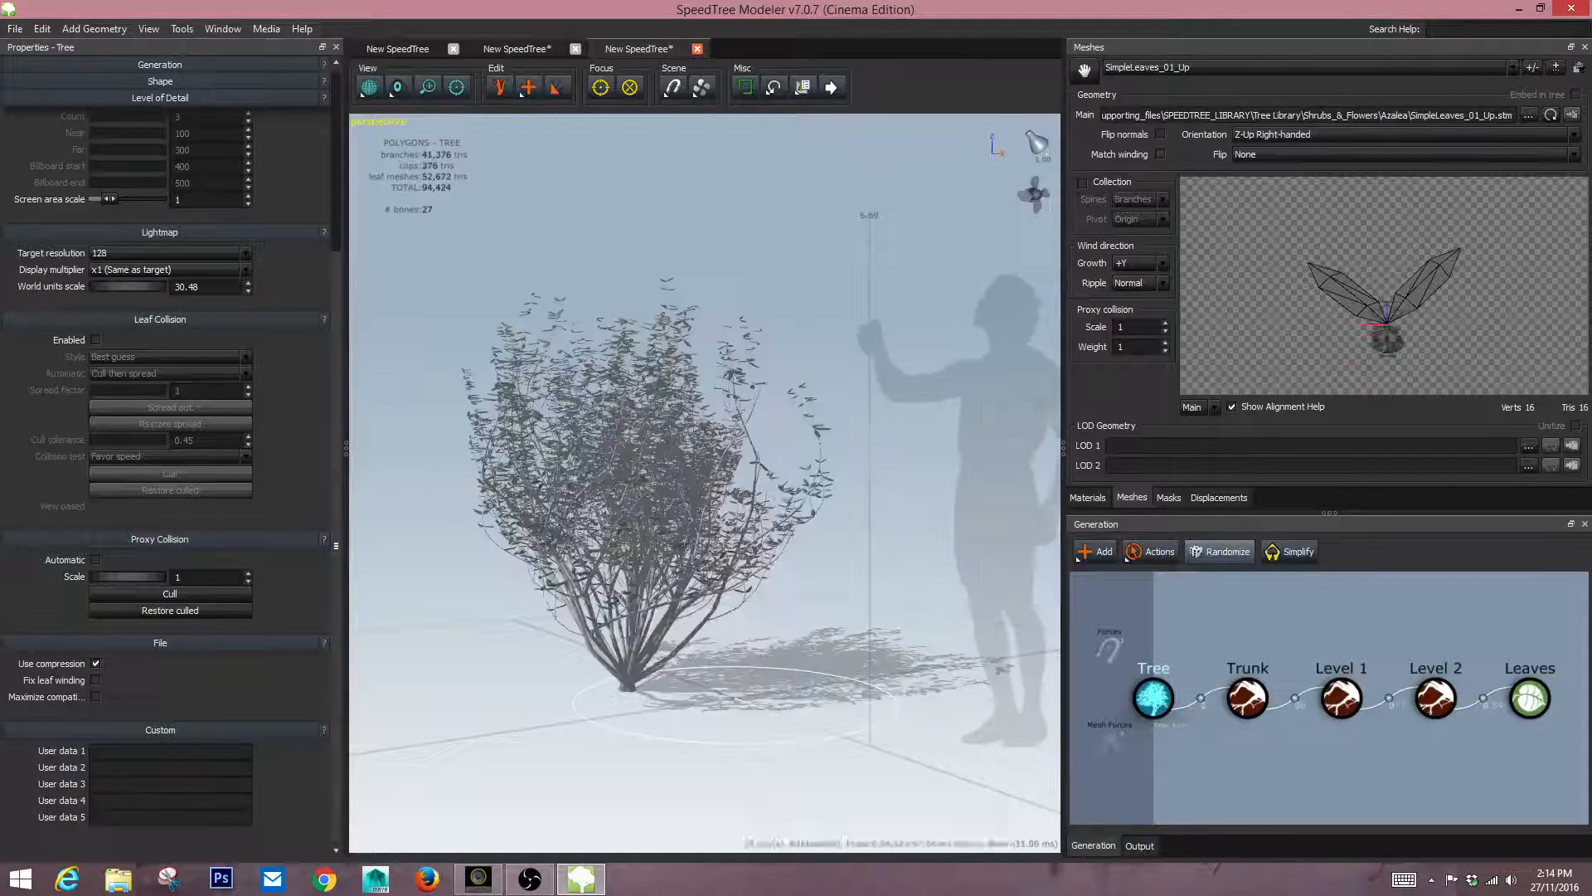
{"action": "left_click", "coordinate": [1219, 552]}
{"action": "left_click", "coordinate": [1219, 552]}
{"action": "left_click", "coordinate": [1220, 551]}
{"action": "left_click", "coordinate": [1220, 552]}
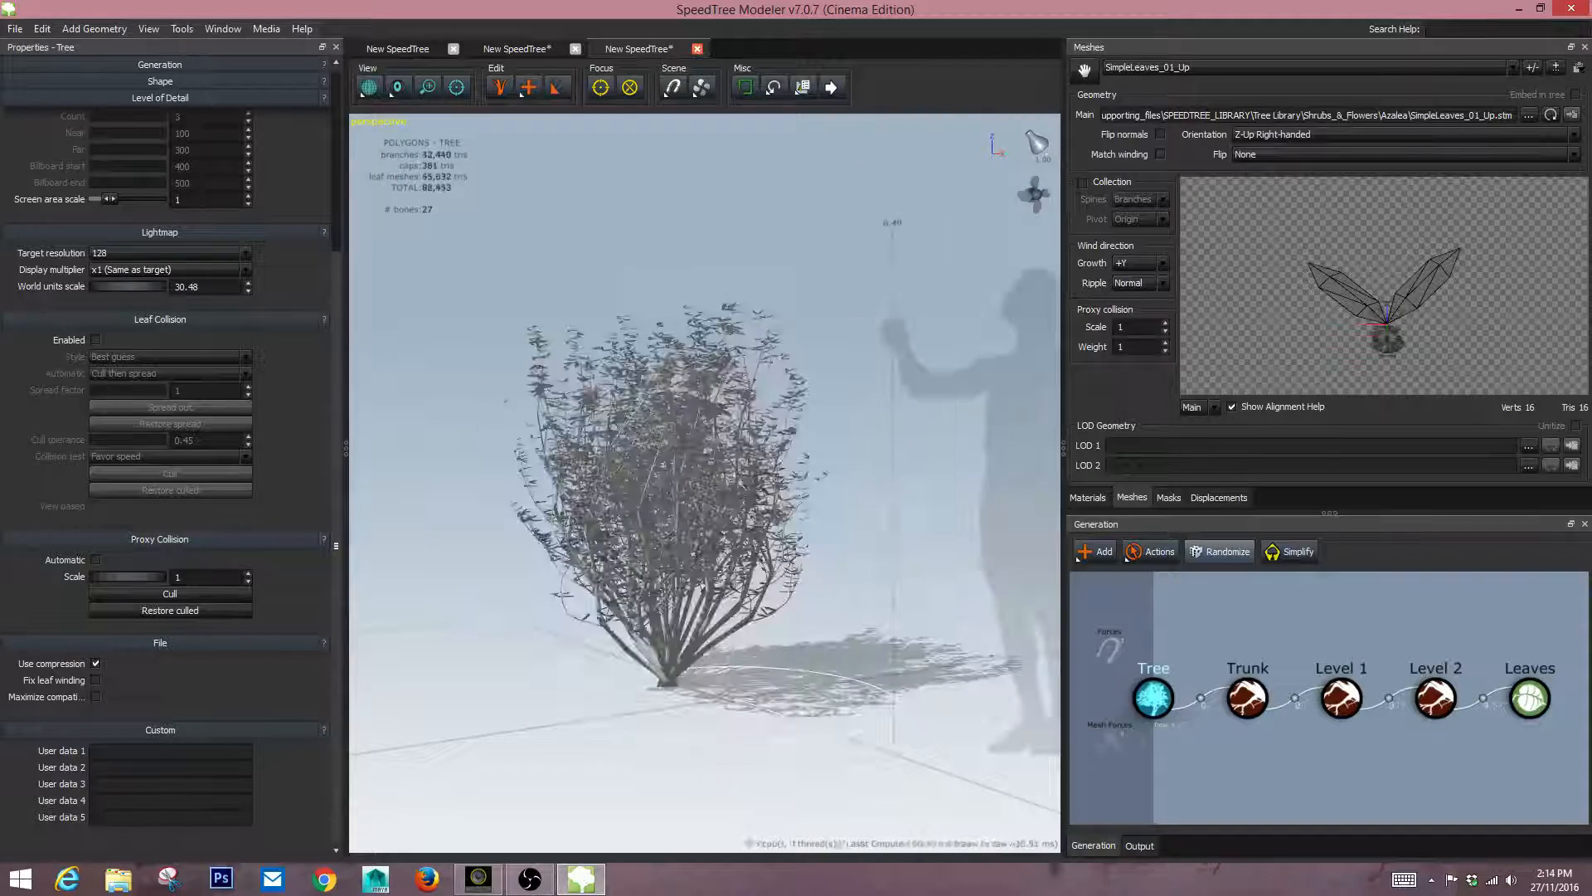
{"action": "left_click", "coordinate": [1220, 551]}
{"action": "left_click", "coordinate": [1219, 552]}
{"action": "left_click", "coordinate": [1219, 552]}
{"action": "left_click", "coordinate": [1220, 551]}
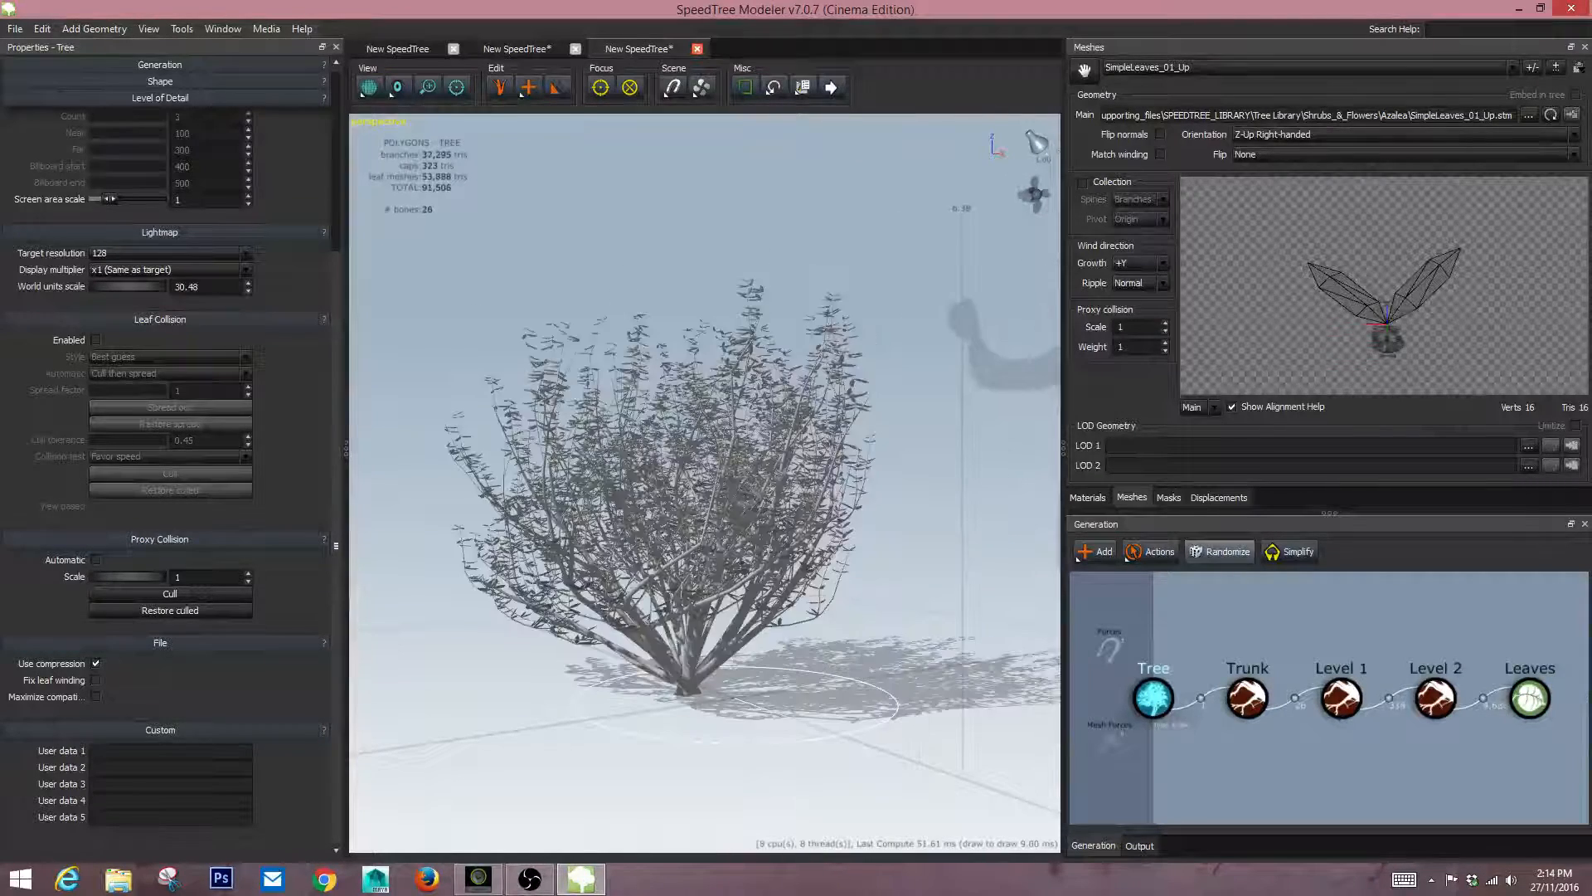
{"action": "left_click", "coordinate": [1219, 552]}
{"action": "left_click", "coordinate": [1219, 552]}
{"action": "left_click", "coordinate": [1220, 552]}
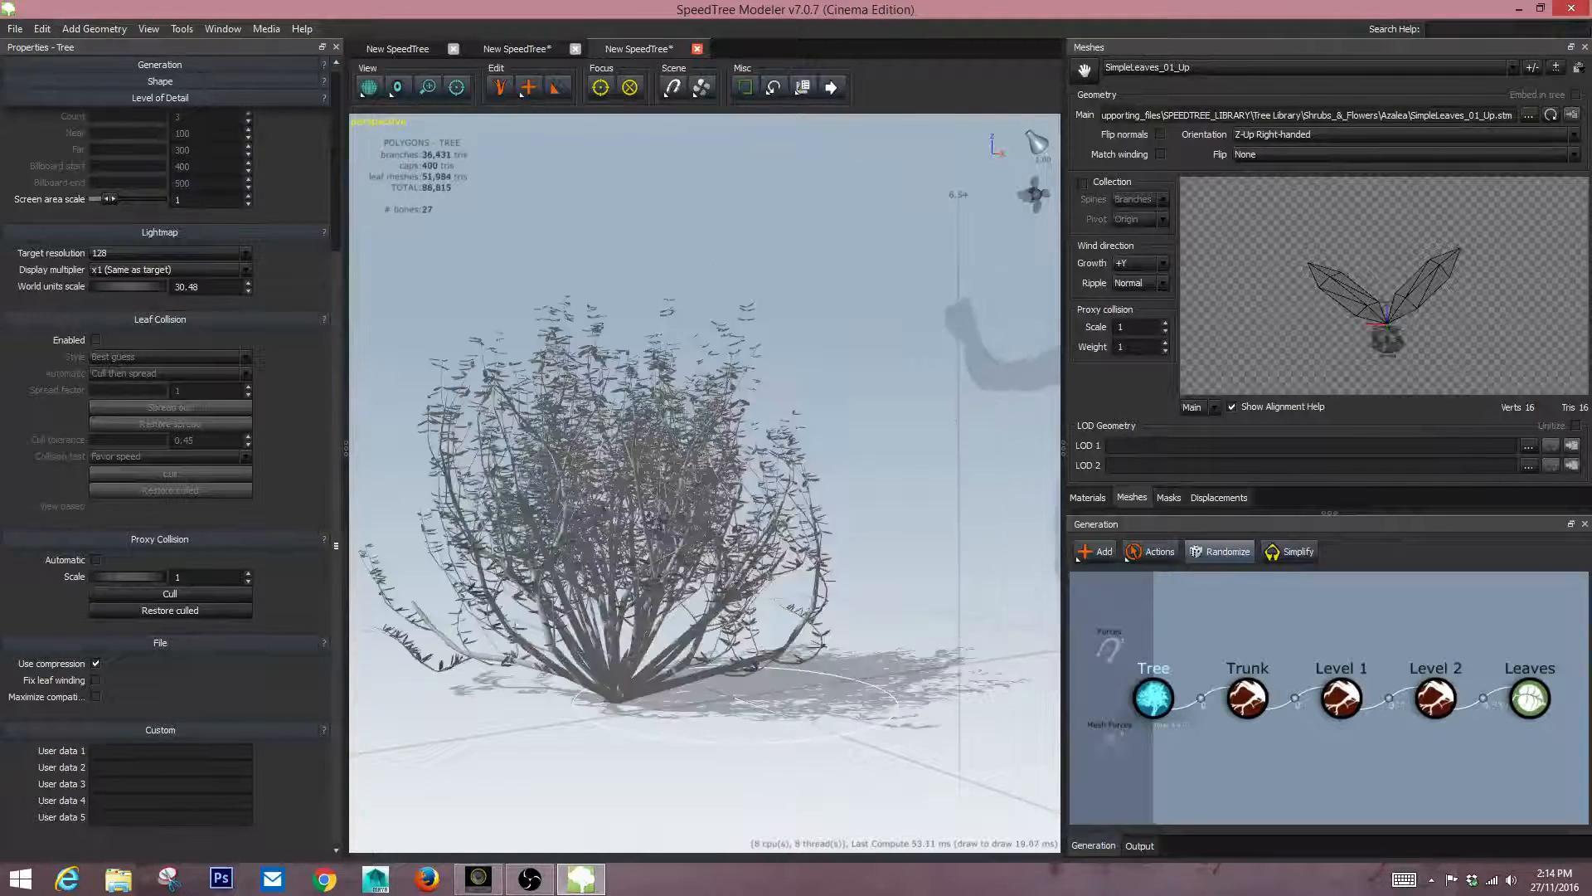
{"action": "left_click", "coordinate": [1219, 551]}
{"action": "left_click", "coordinate": [1219, 551]}
{"action": "left_click", "coordinate": [1219, 552]}
{"action": "left_click", "coordinate": [1219, 551]}
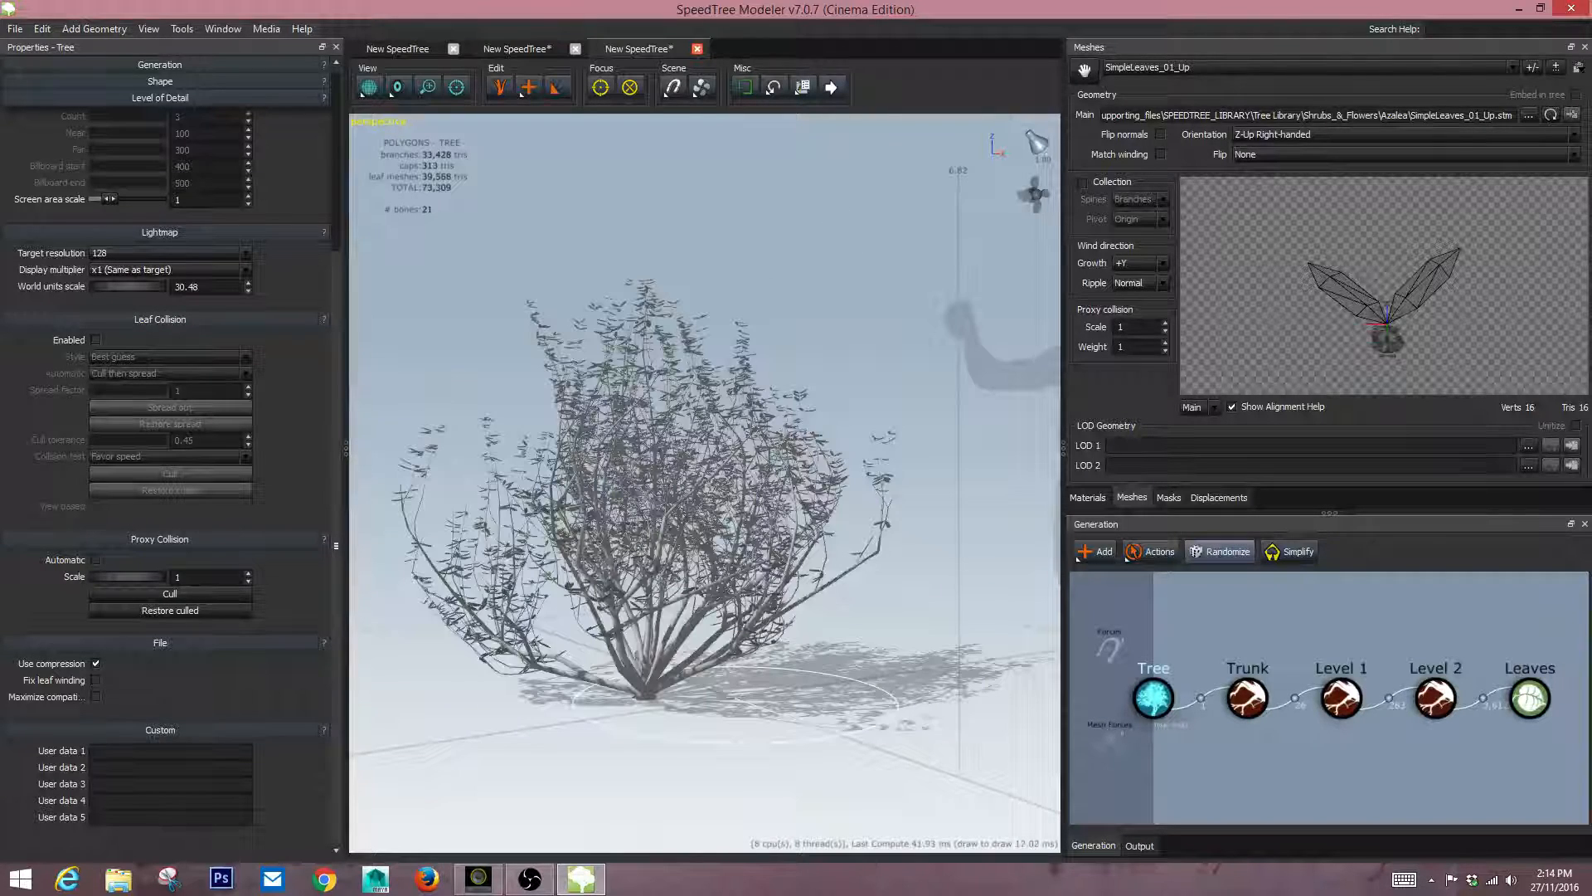
{"action": "left_click", "coordinate": [1219, 552]}
{"action": "left_click", "coordinate": [1219, 552]}
{"action": "left_click", "coordinate": [1219, 551]}
{"action": "left_click", "coordinate": [1220, 551]}
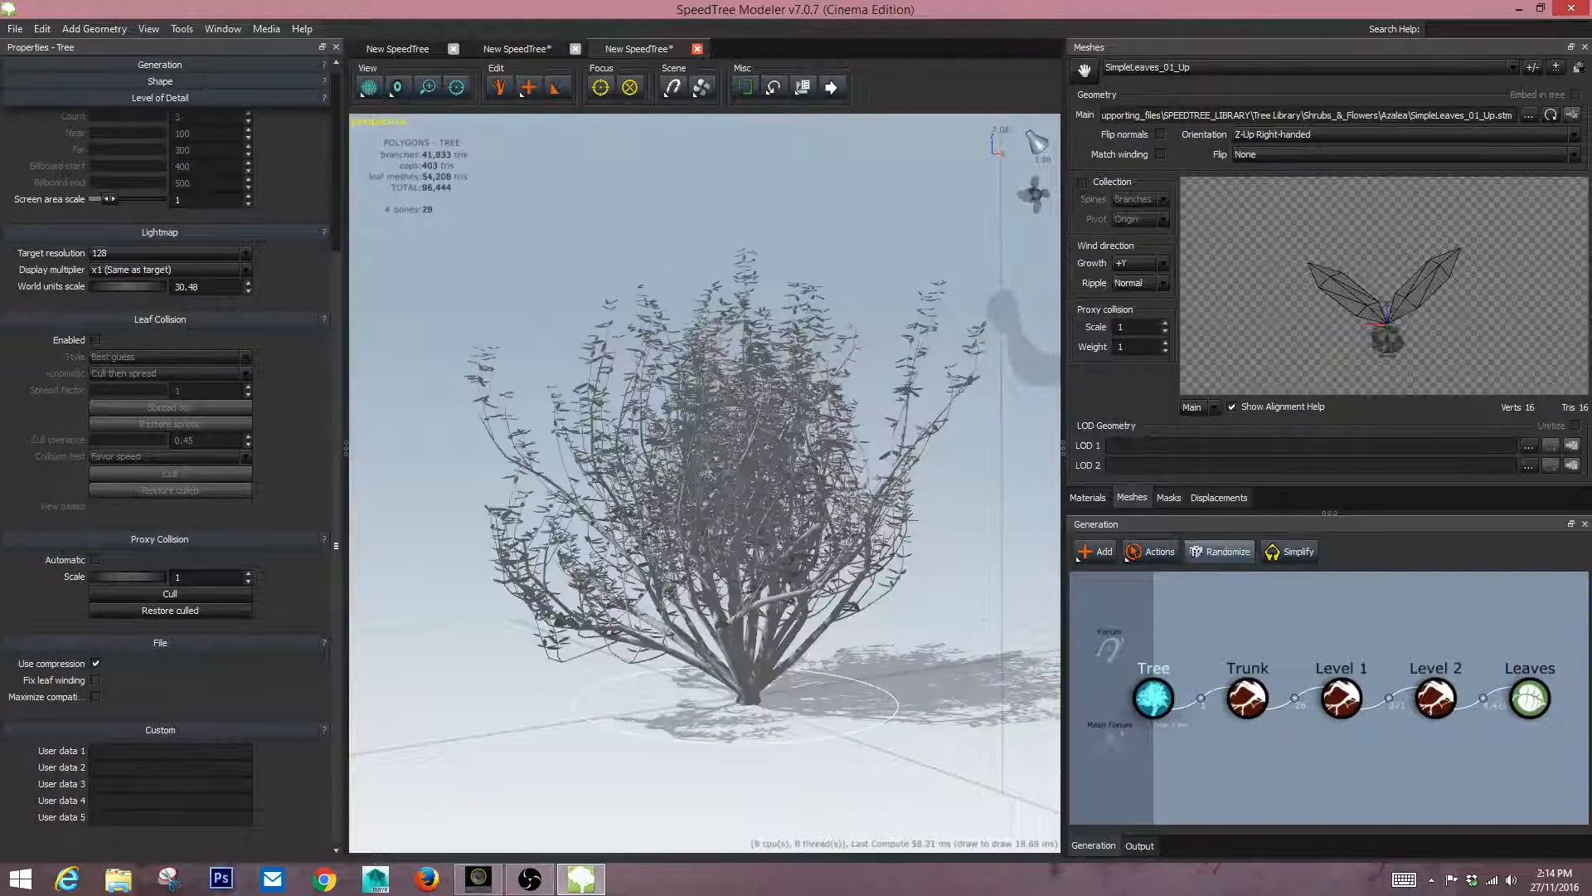
{"action": "left_click", "coordinate": [1219, 552]}
{"action": "left_click", "coordinate": [1220, 551]}
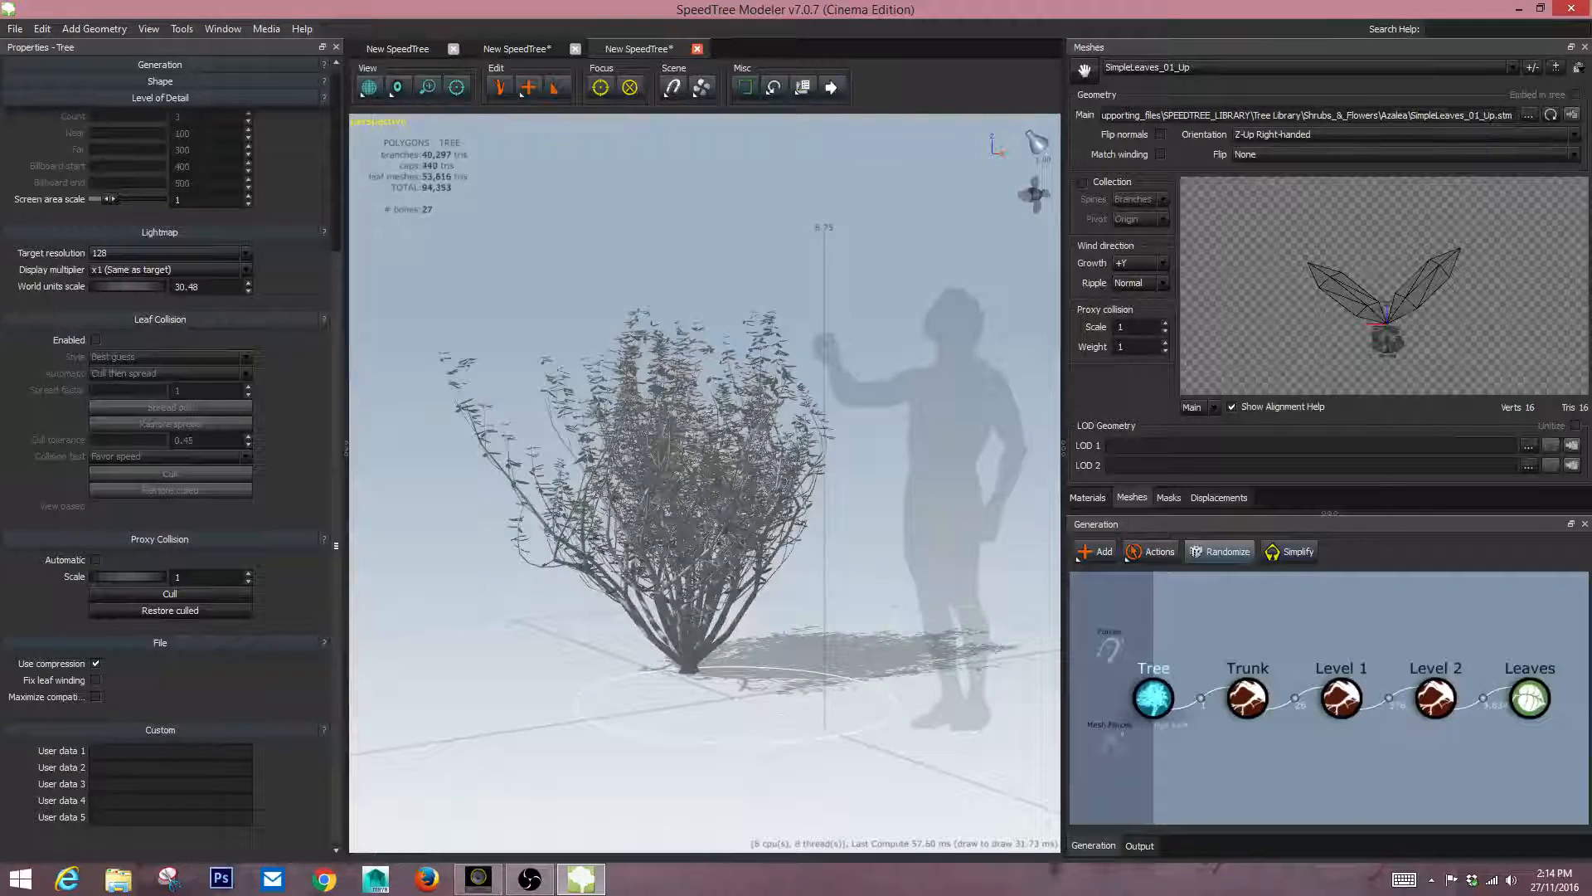
{"action": "left_click", "coordinate": [1219, 551]}
{"action": "left_click", "coordinate": [1220, 552]}
{"action": "left_click", "coordinate": [1219, 552]}
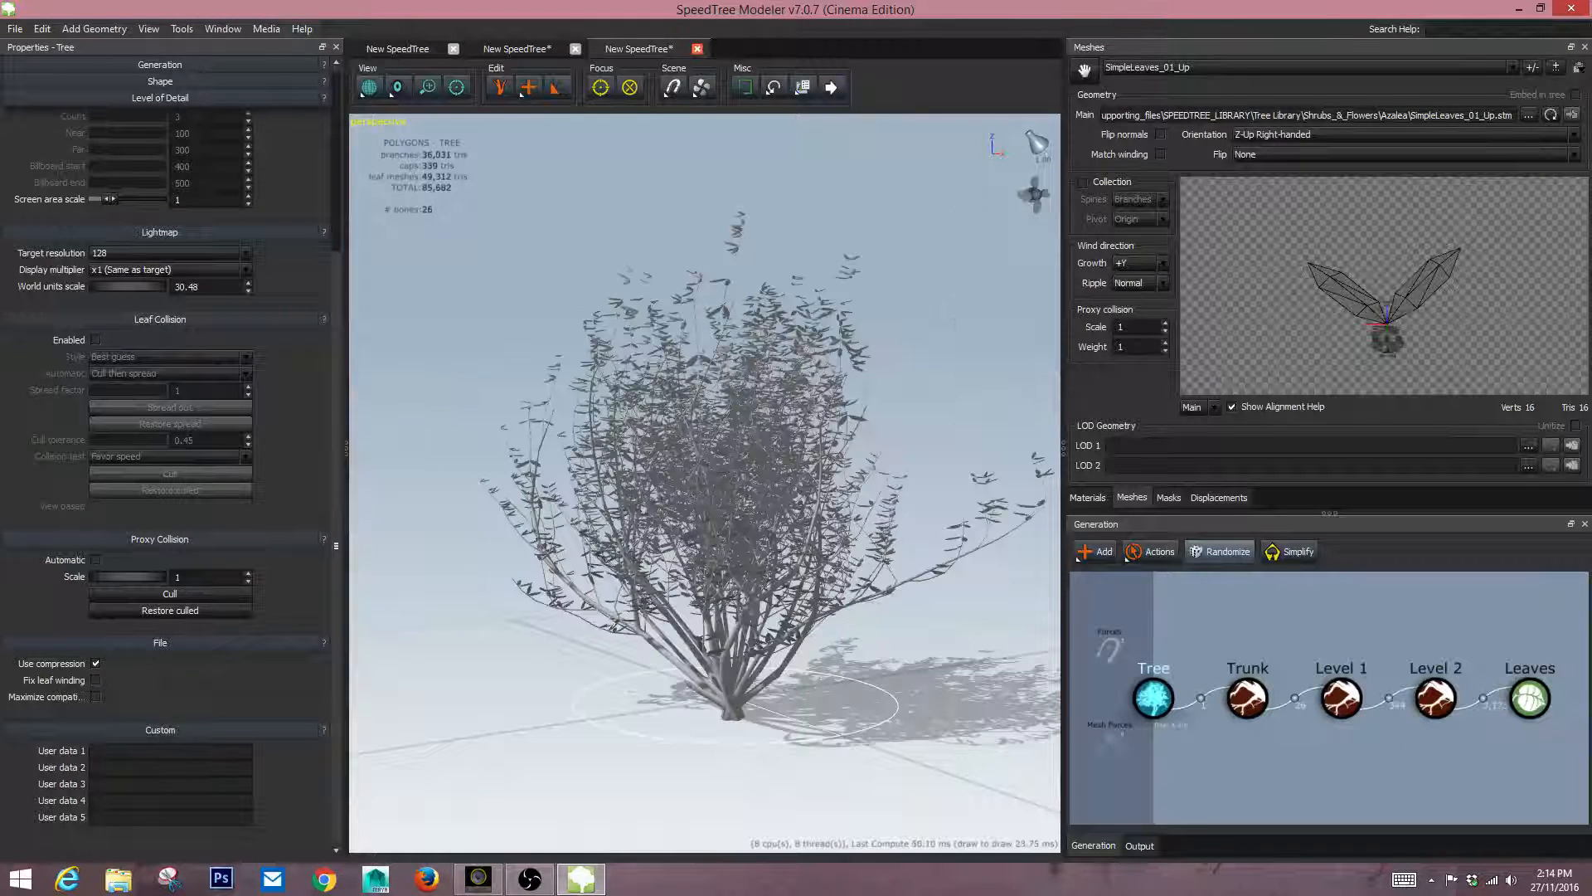
{"action": "left_click", "coordinate": [1219, 552]}
{"action": "left_click", "coordinate": [1220, 551]}
{"action": "left_click", "coordinate": [1219, 551]}
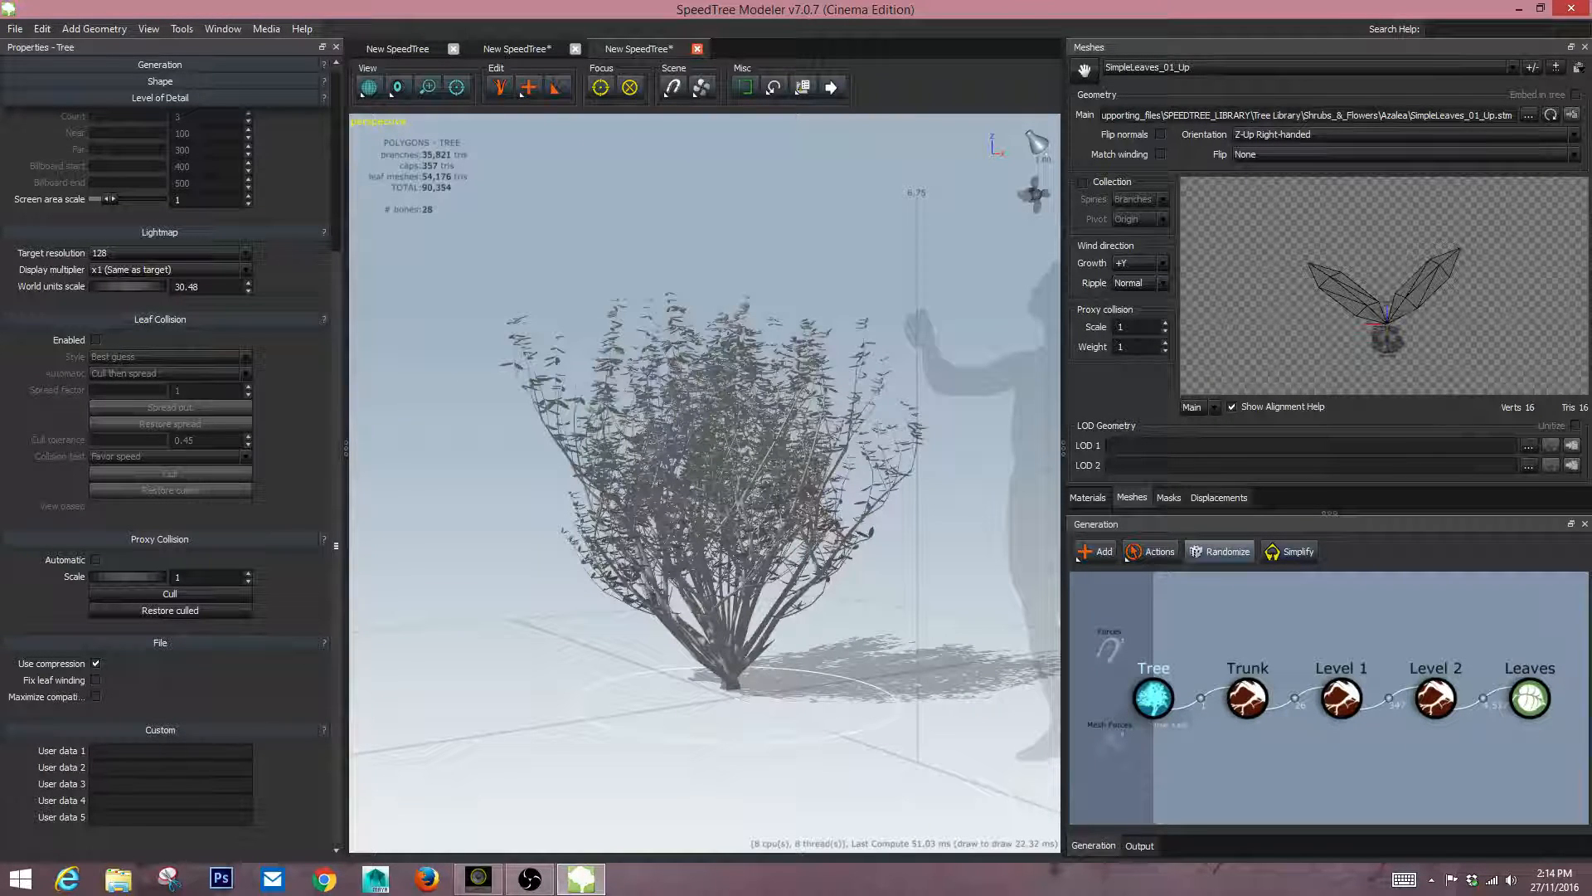
{"action": "mouse_move", "coordinate": [705, 481]}
{"action": "left_mouse_down"}
{"action": "mouse_move", "coordinate": [871, 481]}
{"action": "mouse_move", "coordinate": [730, 482]}
{"action": "left_mouse_up"}
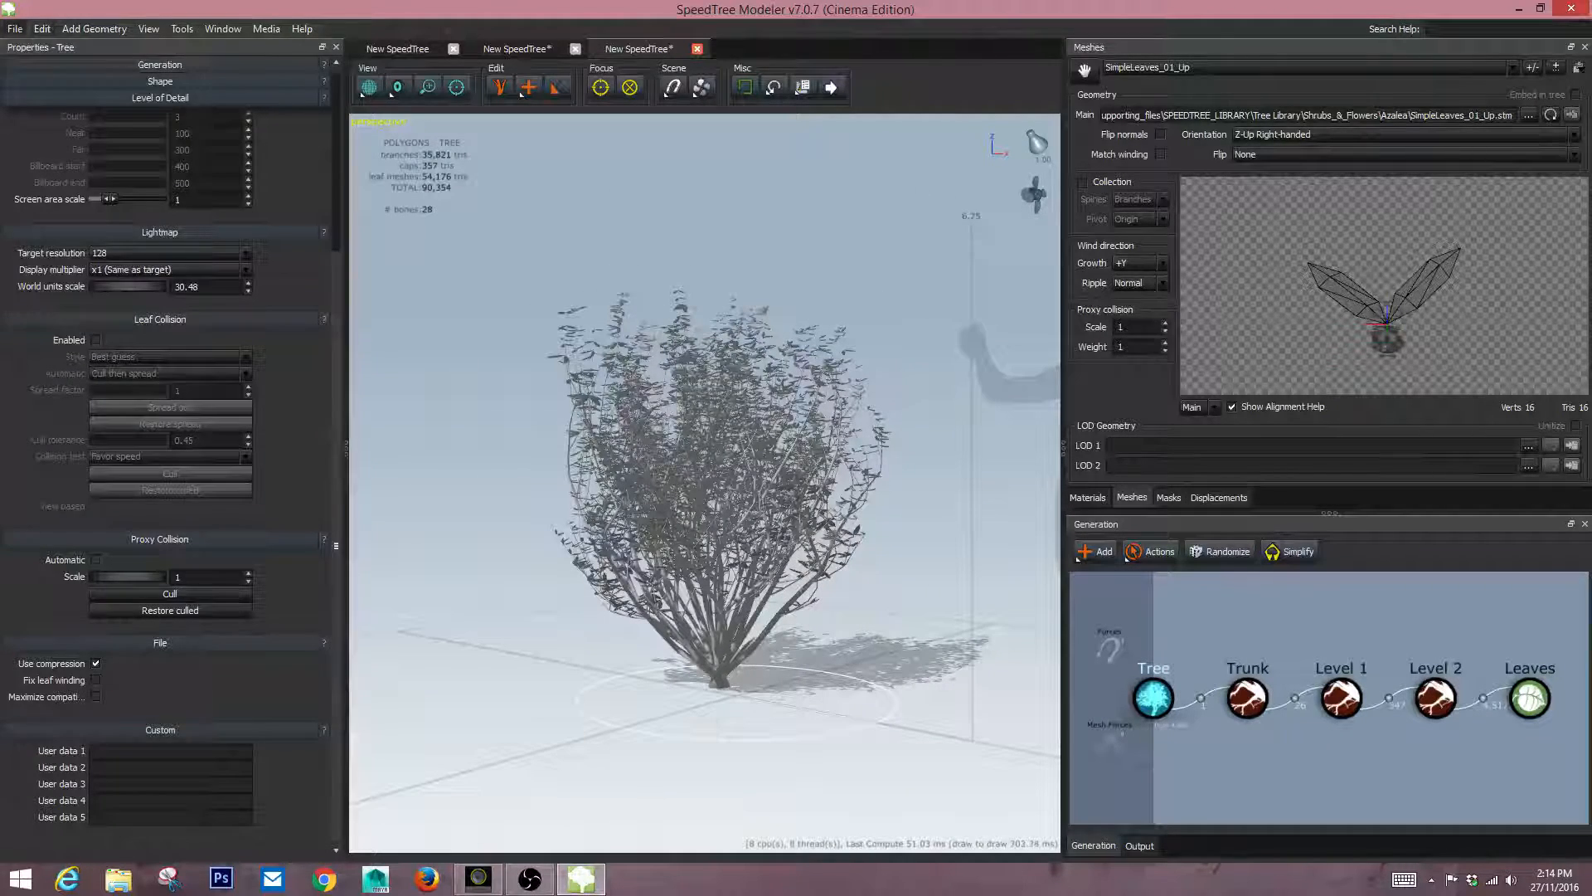
Start a mesh export of the shrub and browse to the speedtree_overview folder inside Fall2016_CCAD_Course.
{"action": "left_click", "coordinate": [15, 29]}
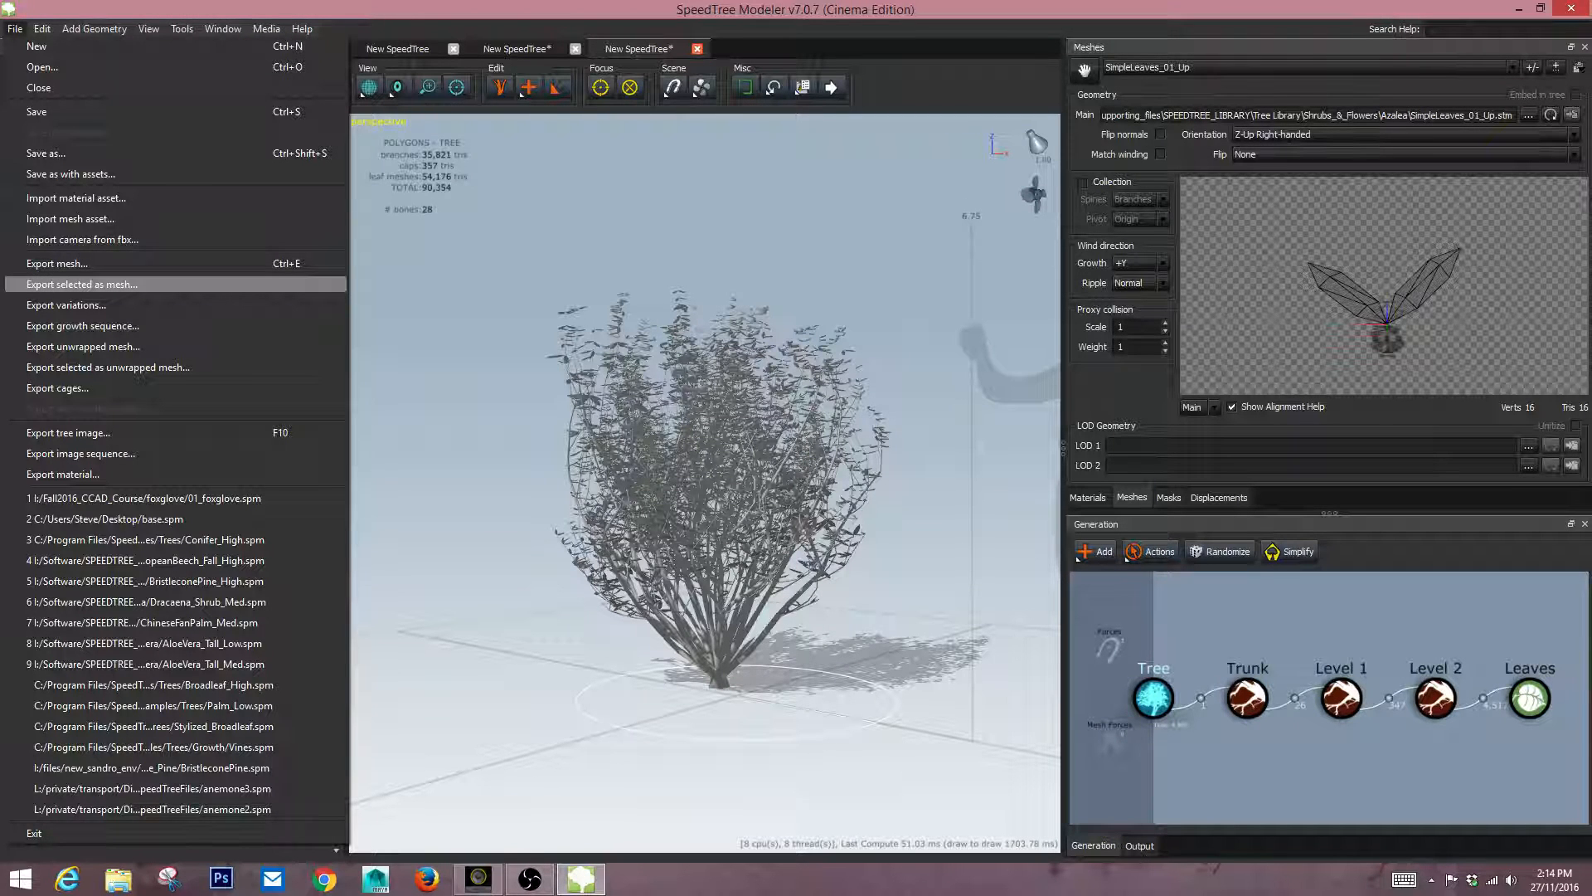
{"action": "left_click", "coordinate": [81, 283]}
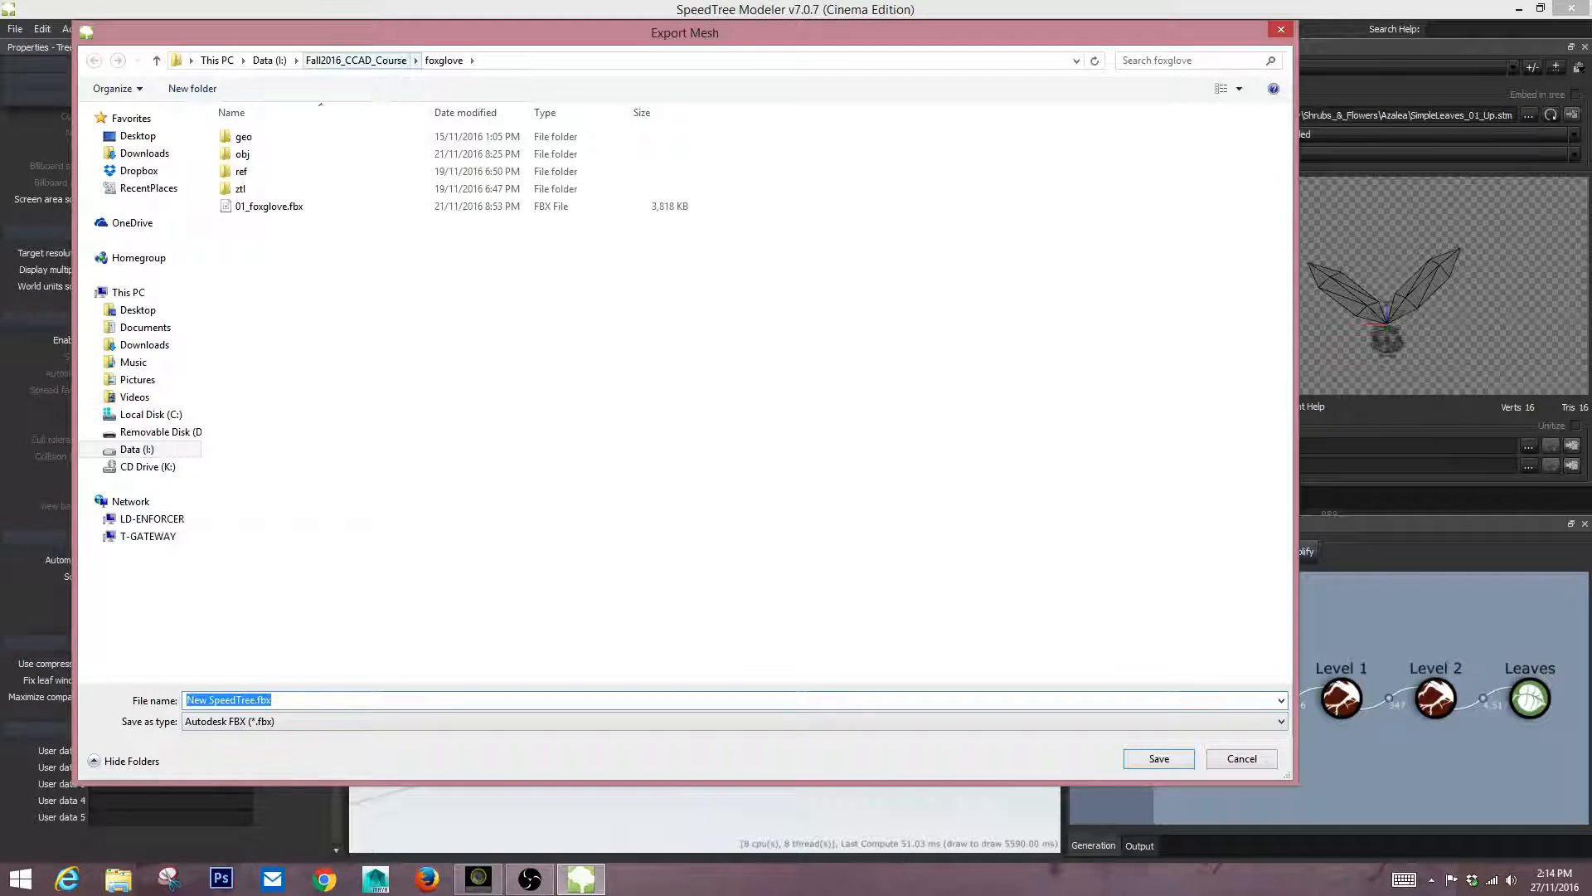
{"action": "left_click", "coordinate": [356, 59]}
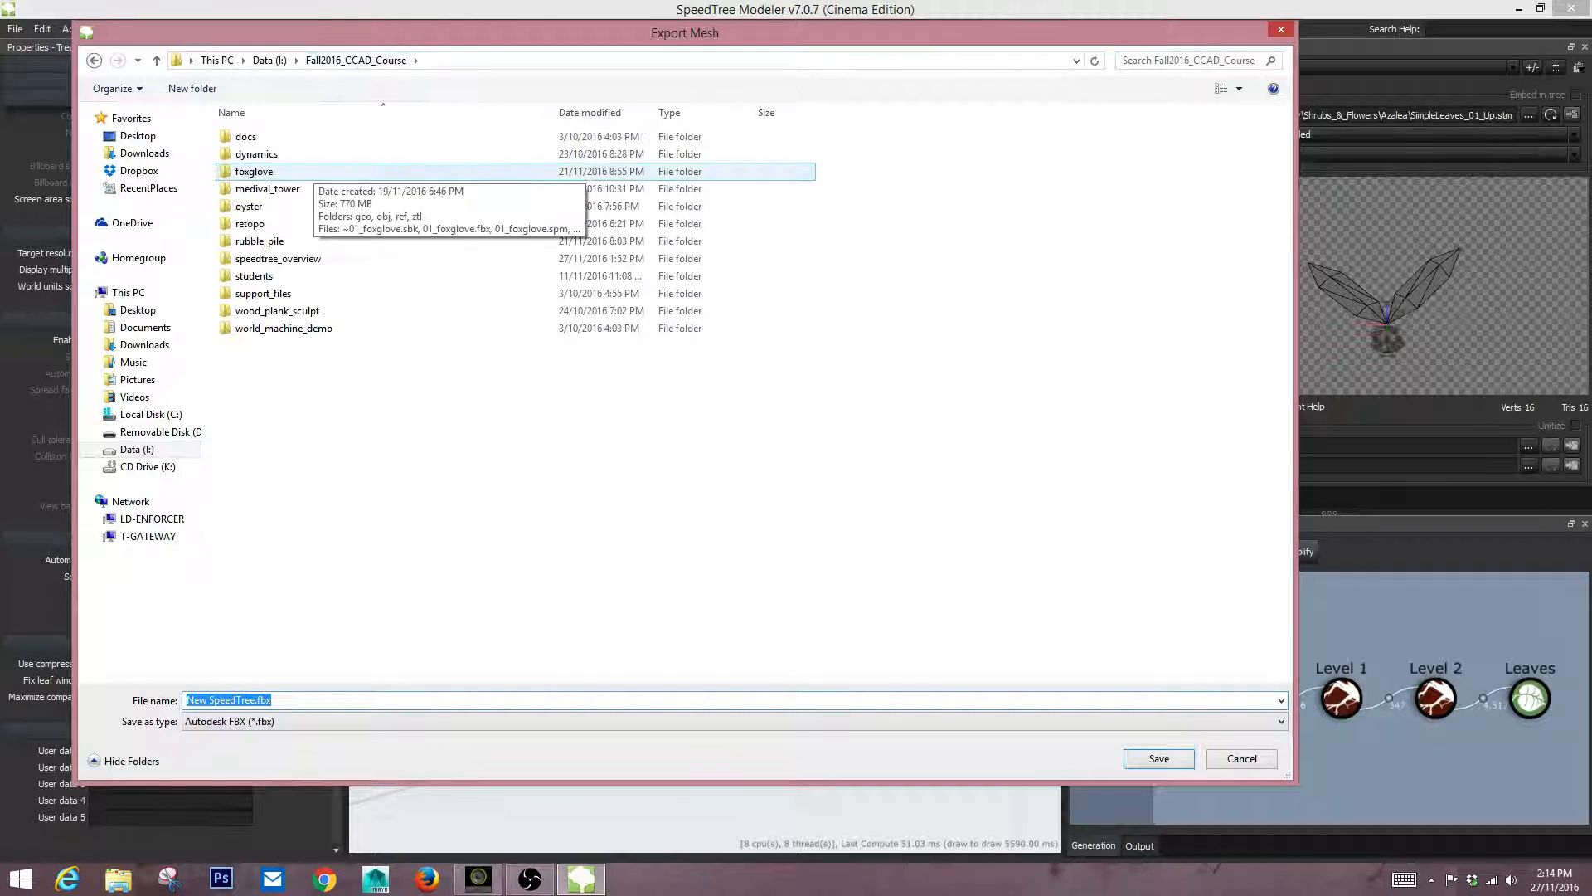
{"action": "double_click", "coordinate": [278, 258]}
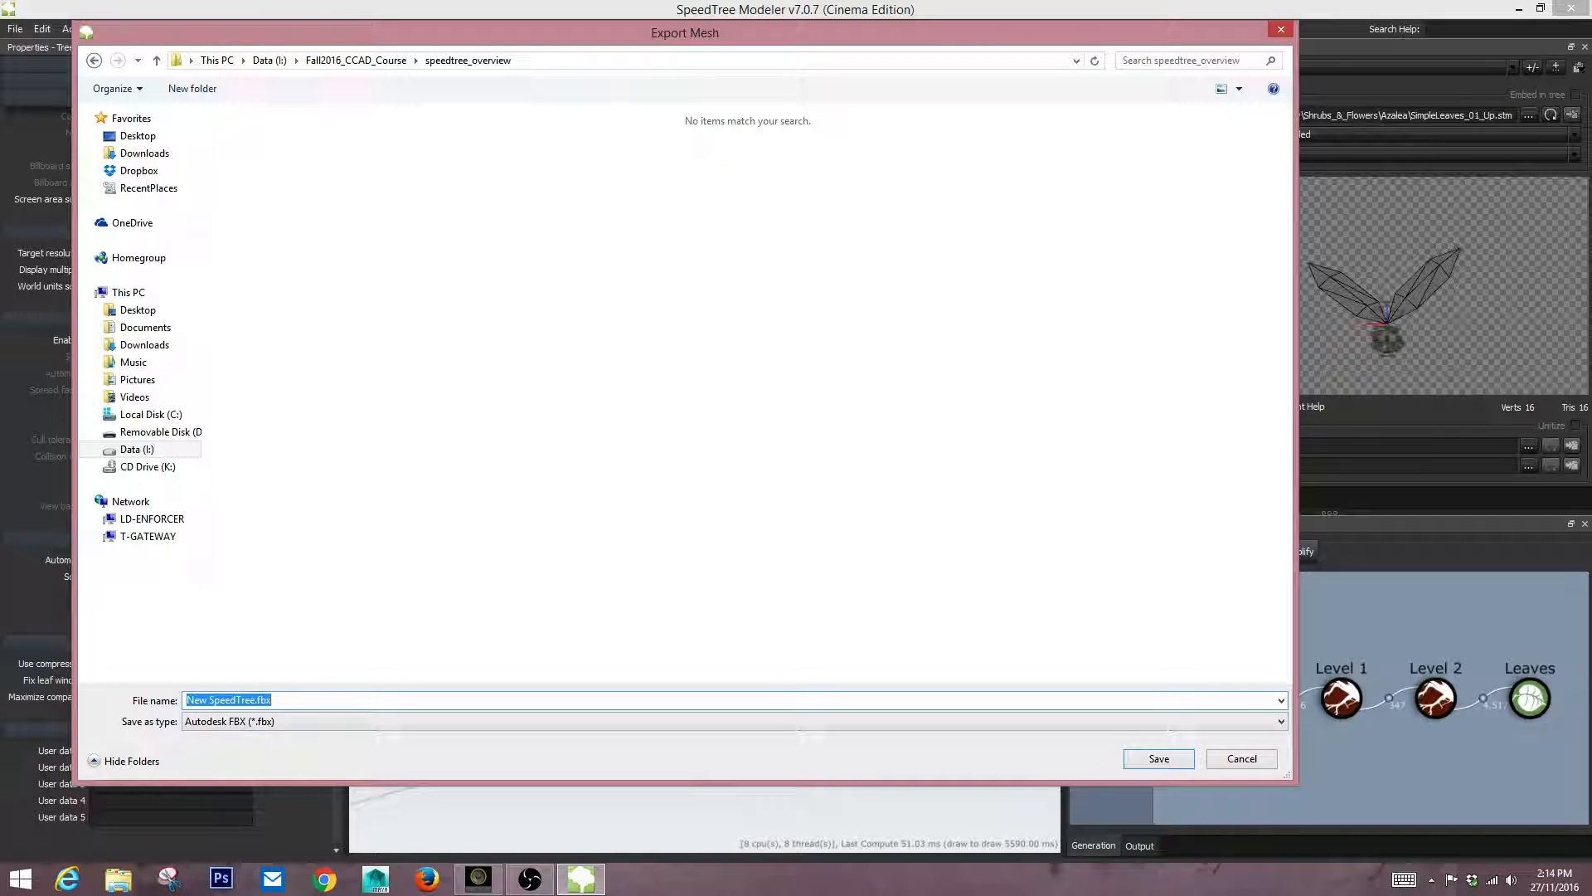
Name the export file shrub_01, keep the Autodesk FBX (*.fbx) format and save to reach the export options.
{"action": "type", "text": "ashrub"}
{"action": "key", "text": "BackSpace"}
{"action": "key", "text": "BackSpace"}
{"action": "key", "text": "BackSpace"}
{"action": "type", "text": "shrub"}
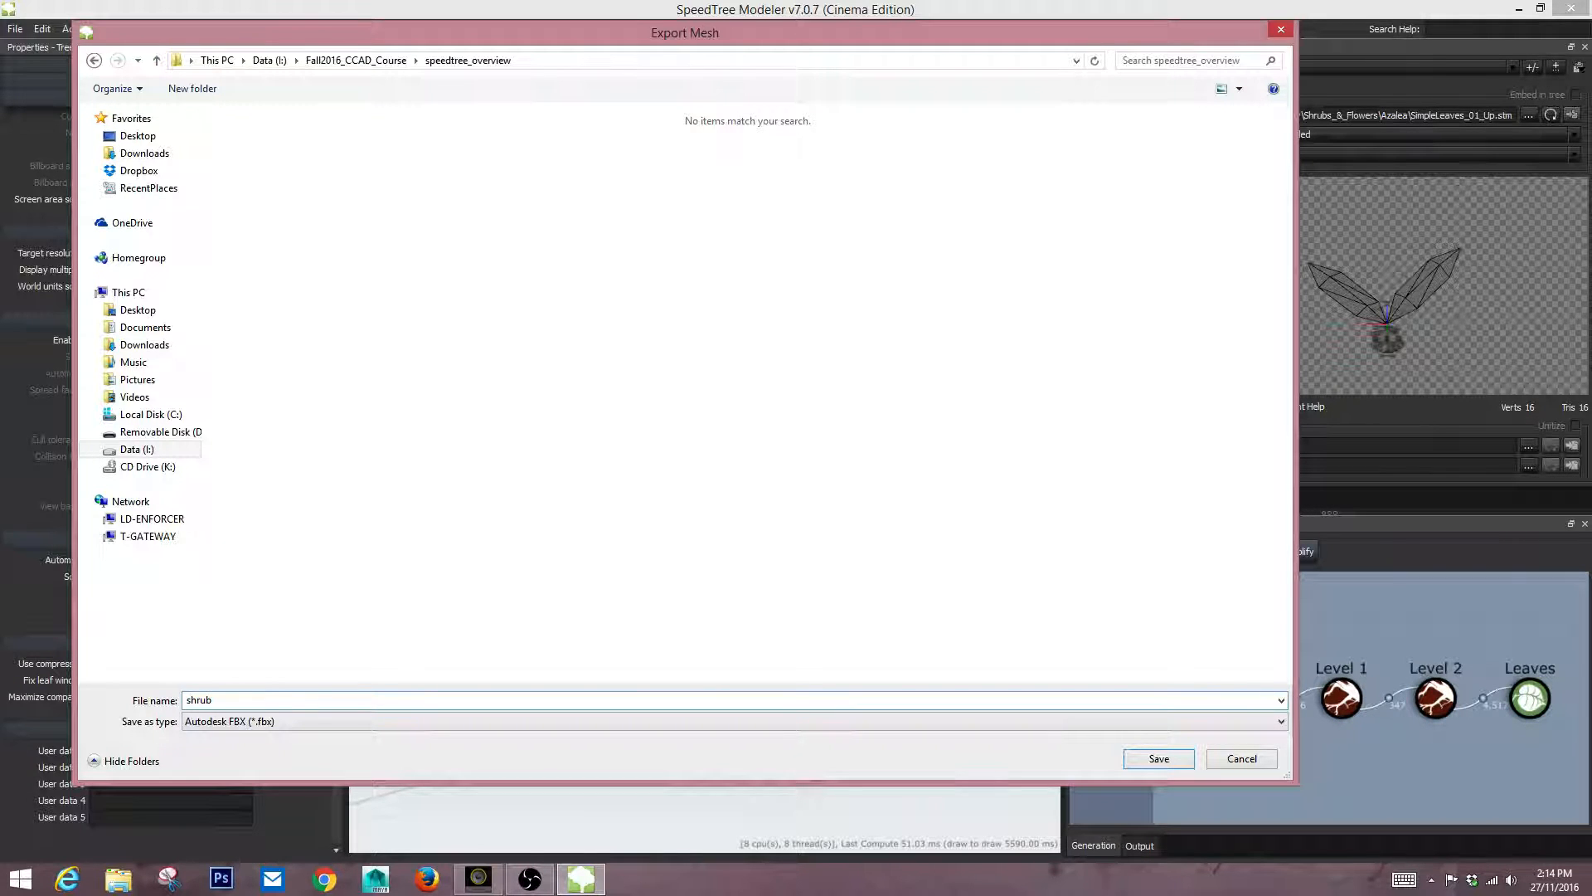
{"action": "type", "text": "_01"}
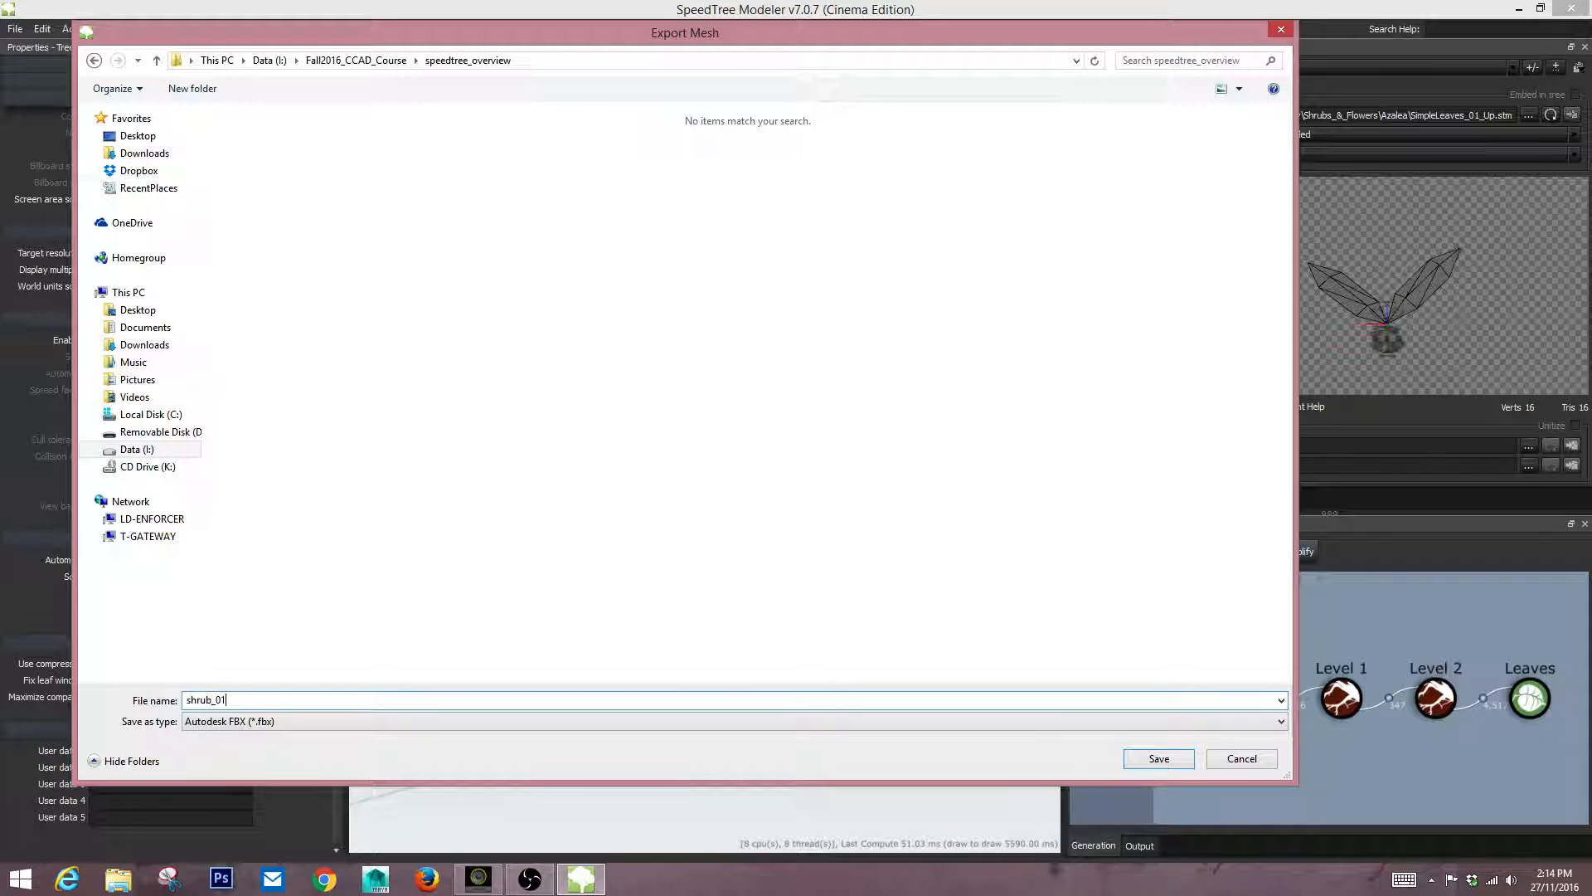
{"action": "left_click", "coordinate": [734, 721]}
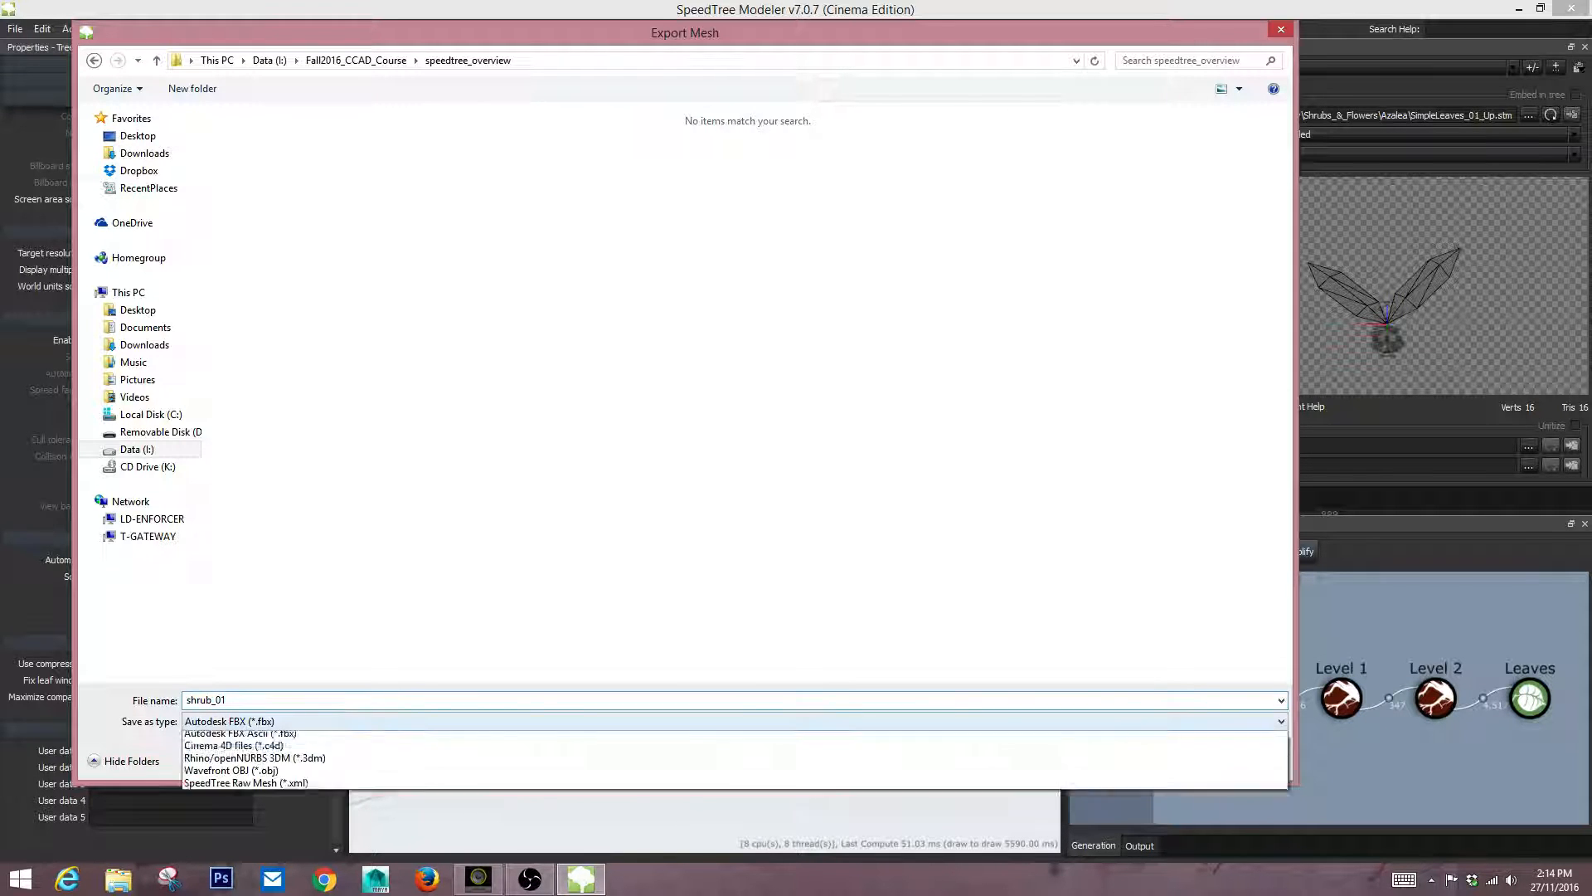
{"action": "left_click", "coordinate": [734, 721]}
{"action": "left_click", "coordinate": [1158, 758]}
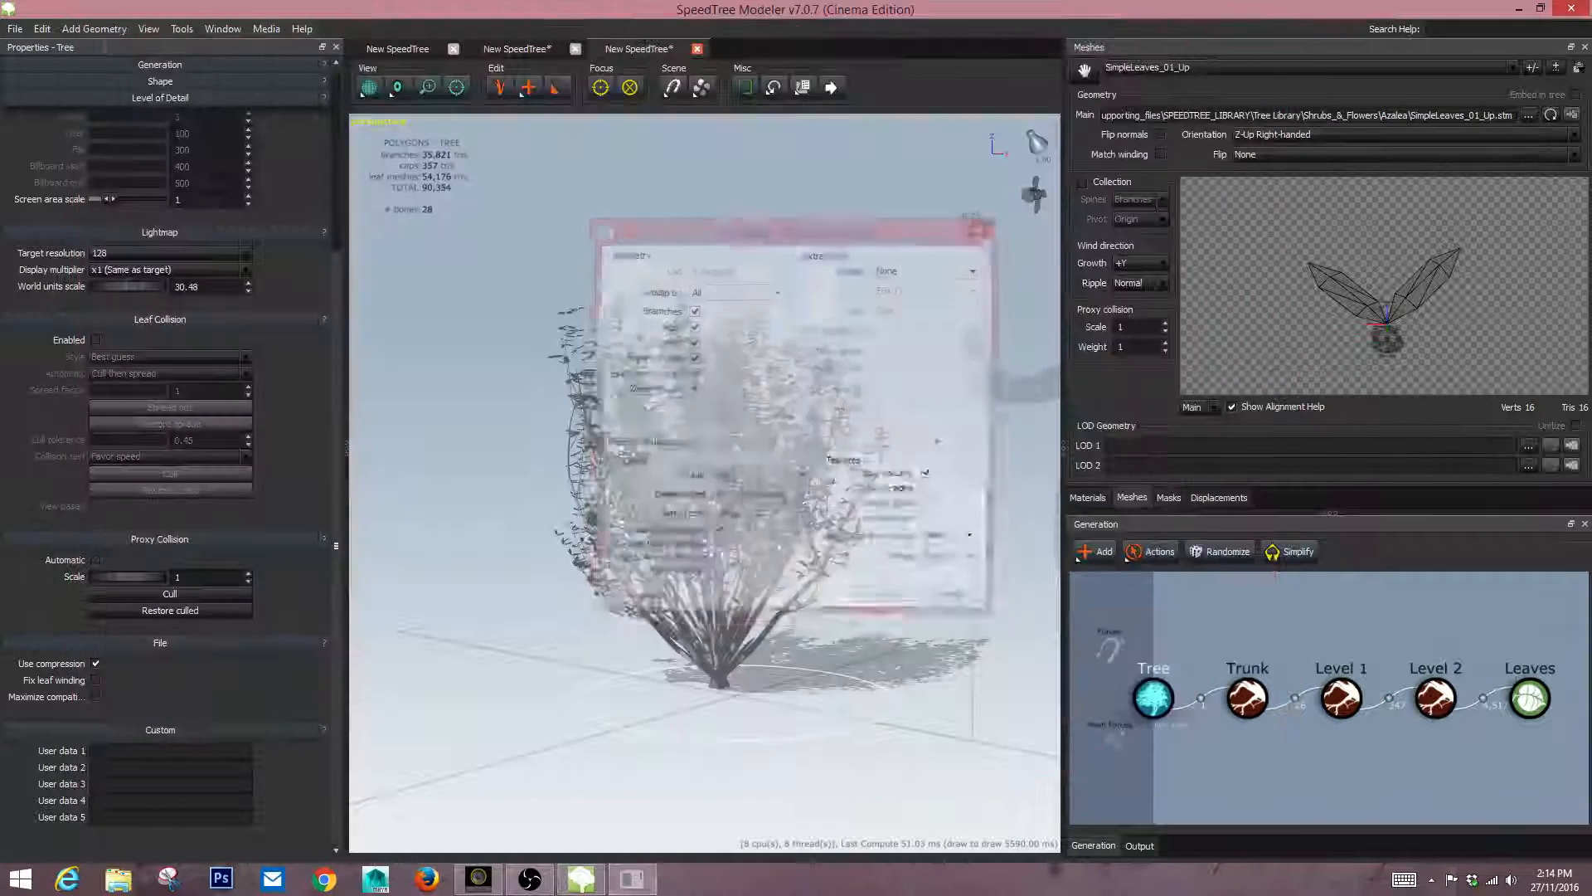
Apply the Maya preset in the FBX export options and export the shrub mesh.
{"action": "left_click", "coordinate": [789, 445]}
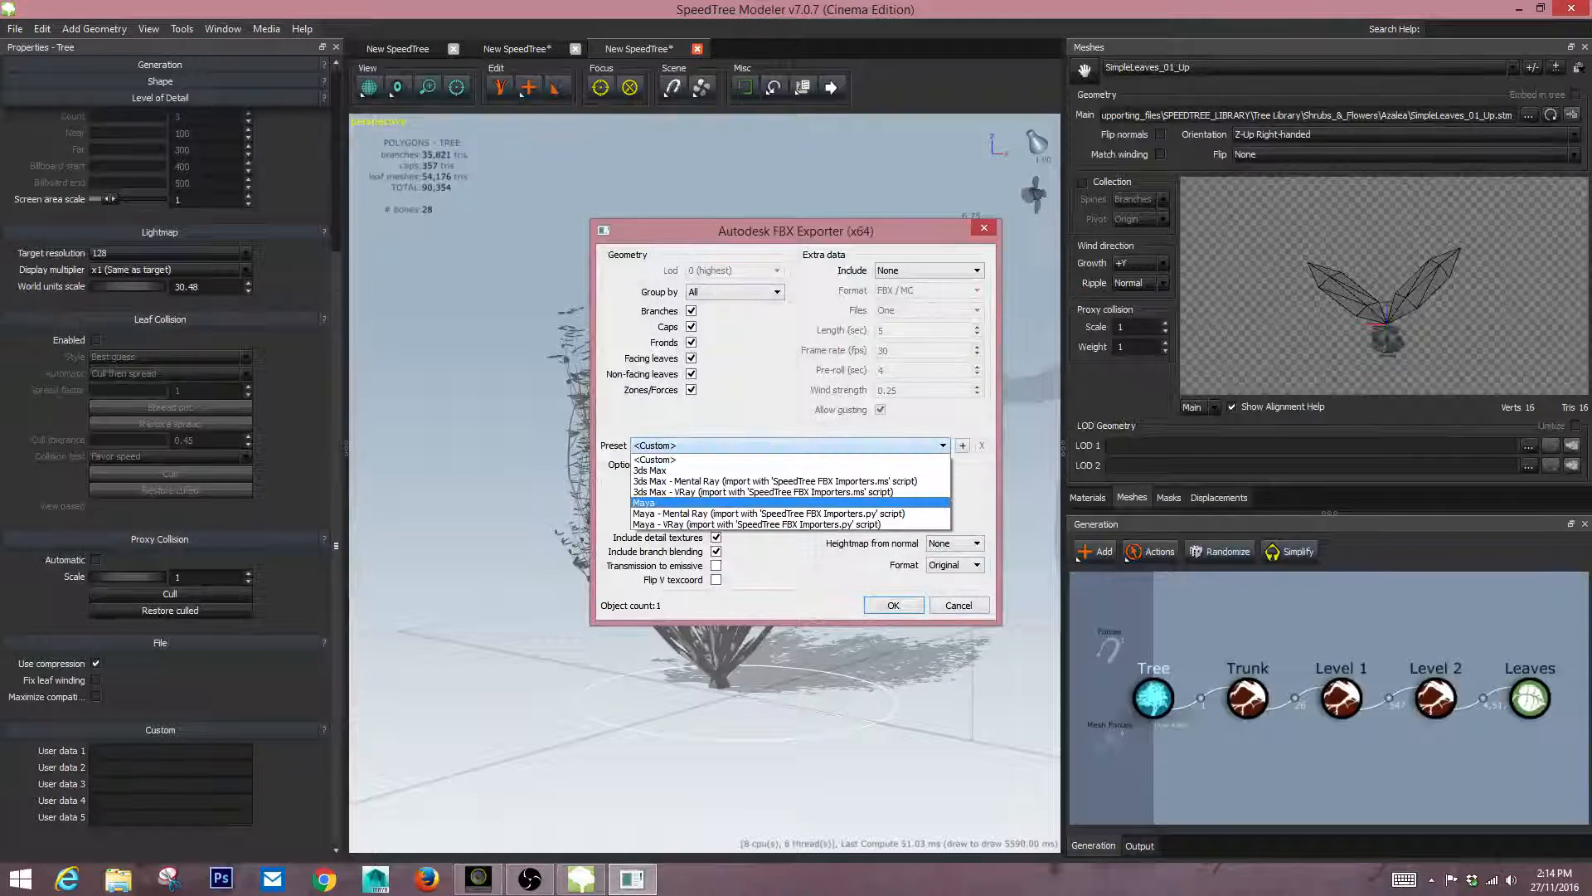
{"action": "left_click", "coordinate": [788, 503]}
{"action": "left_click", "coordinate": [789, 445]}
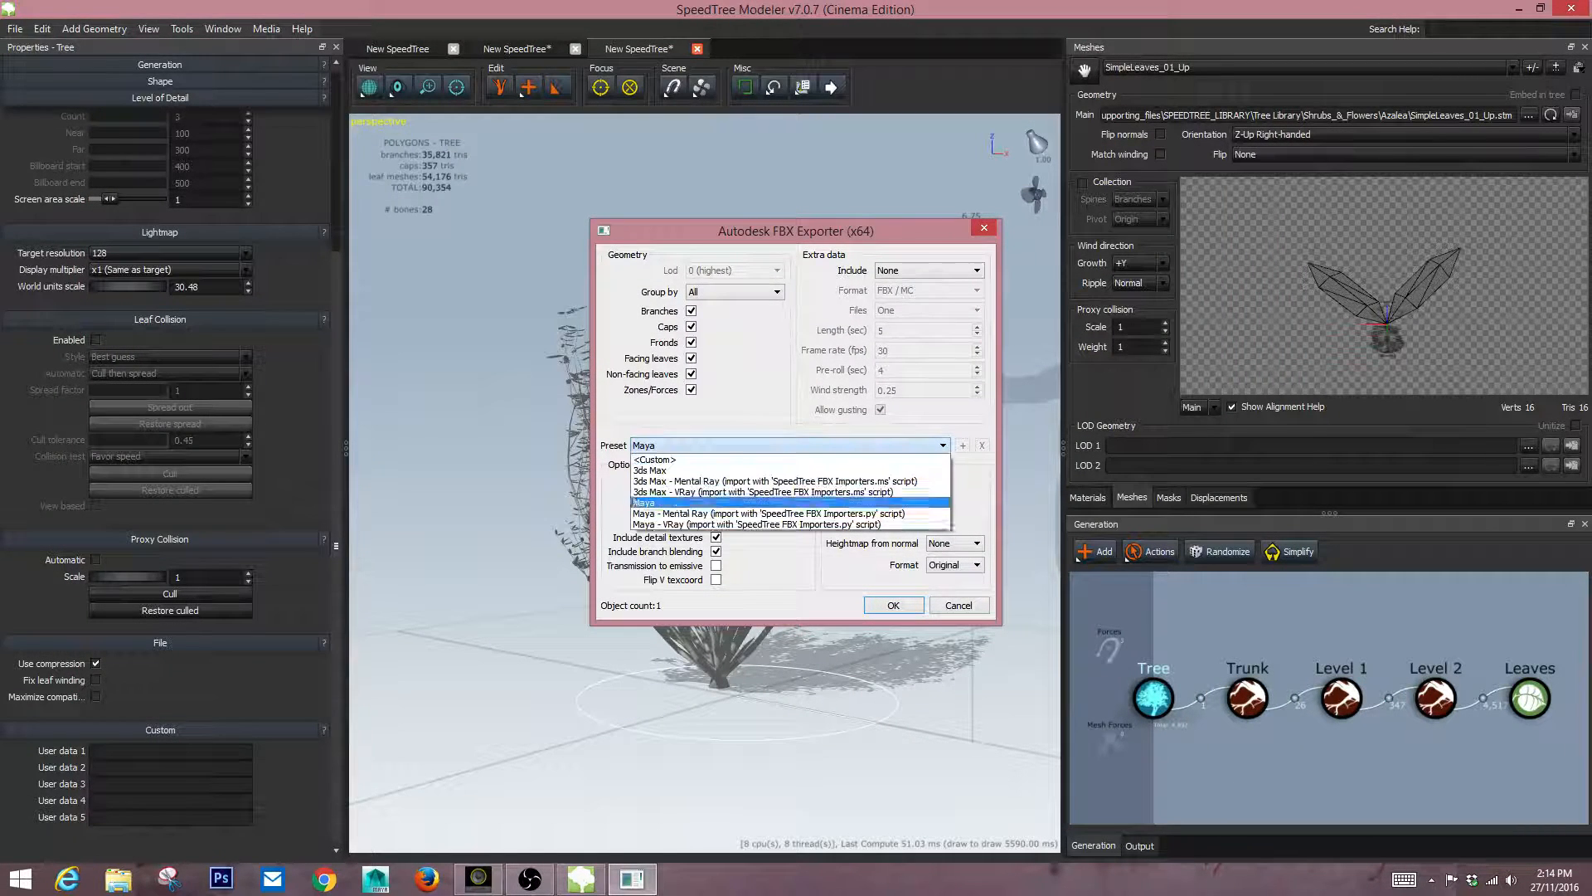
{"action": "left_click", "coordinate": [789, 503]}
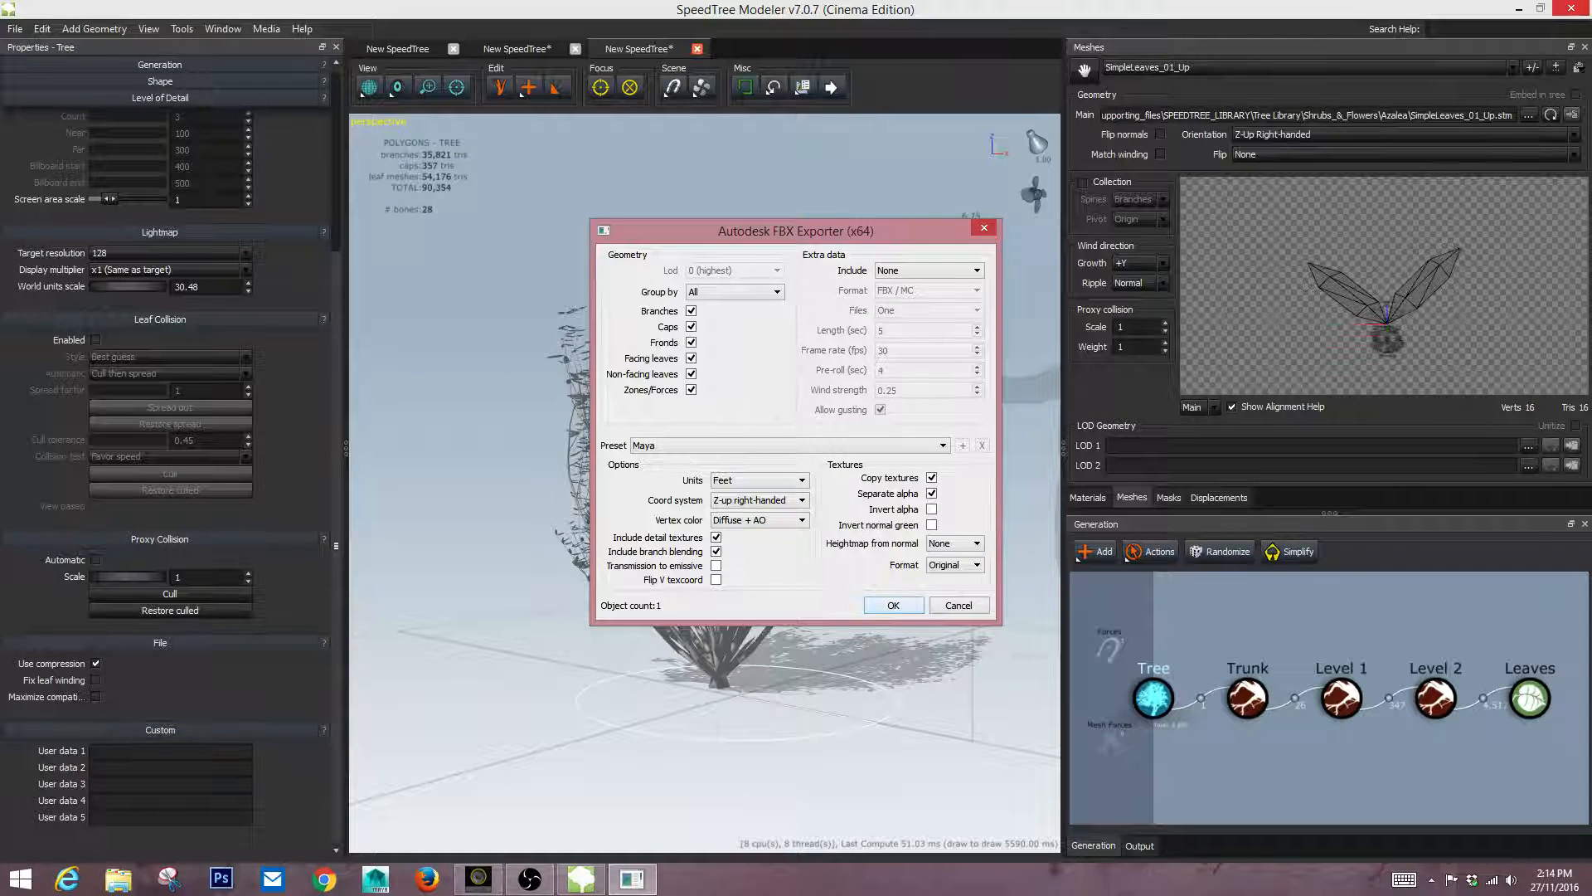
{"action": "left_click", "coordinate": [893, 604]}
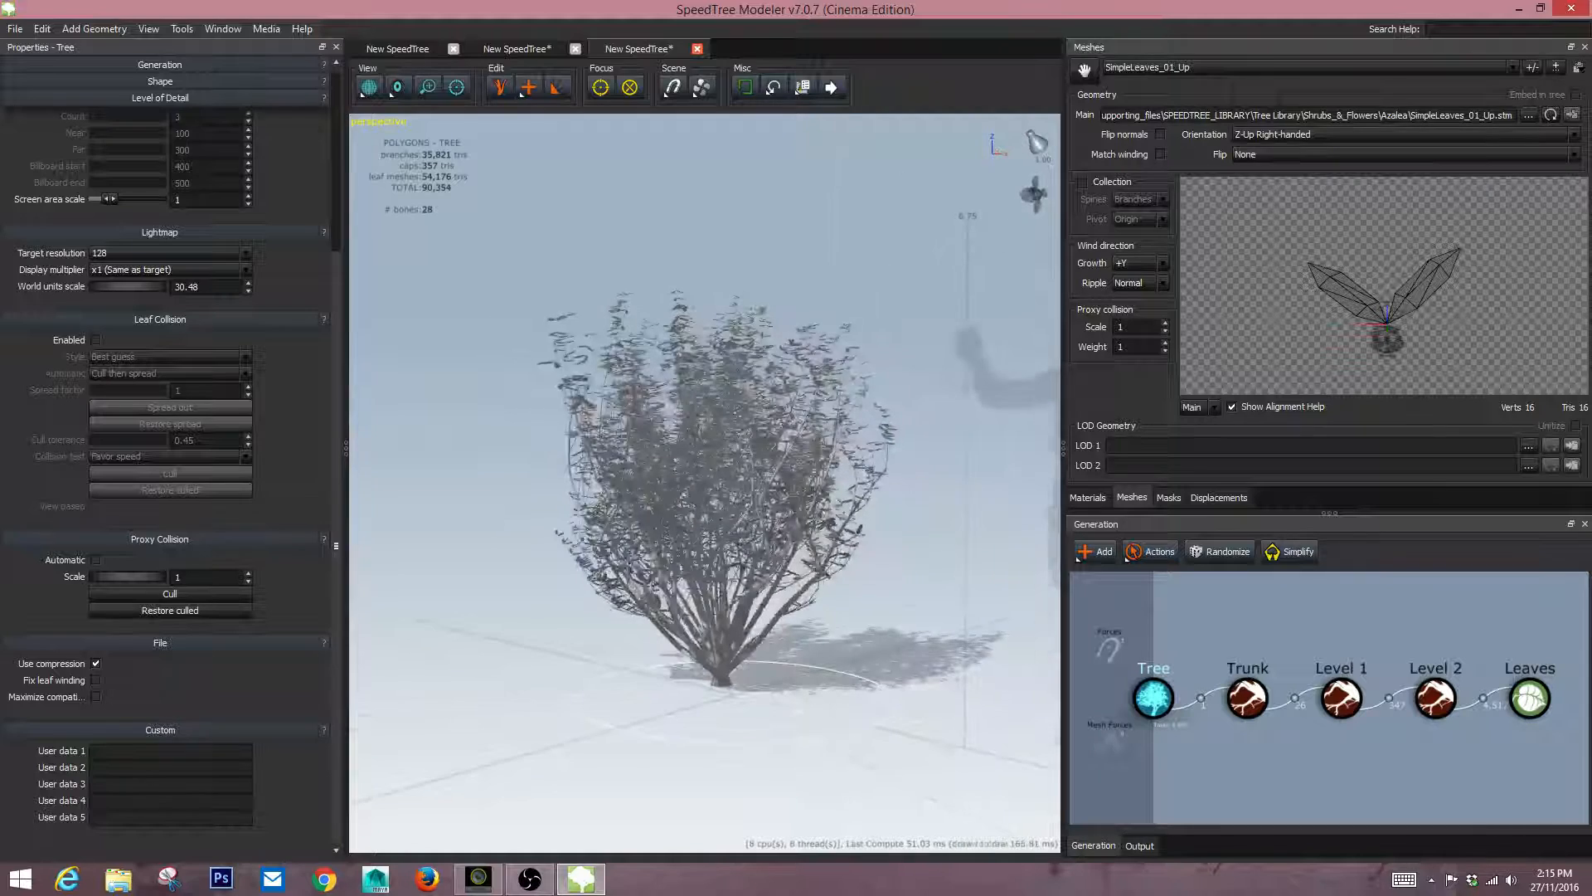
Switch to the second open document with the large tree, select its Tree node and start exporting the selection as a mesh.
{"action": "left_click", "coordinate": [521, 48]}
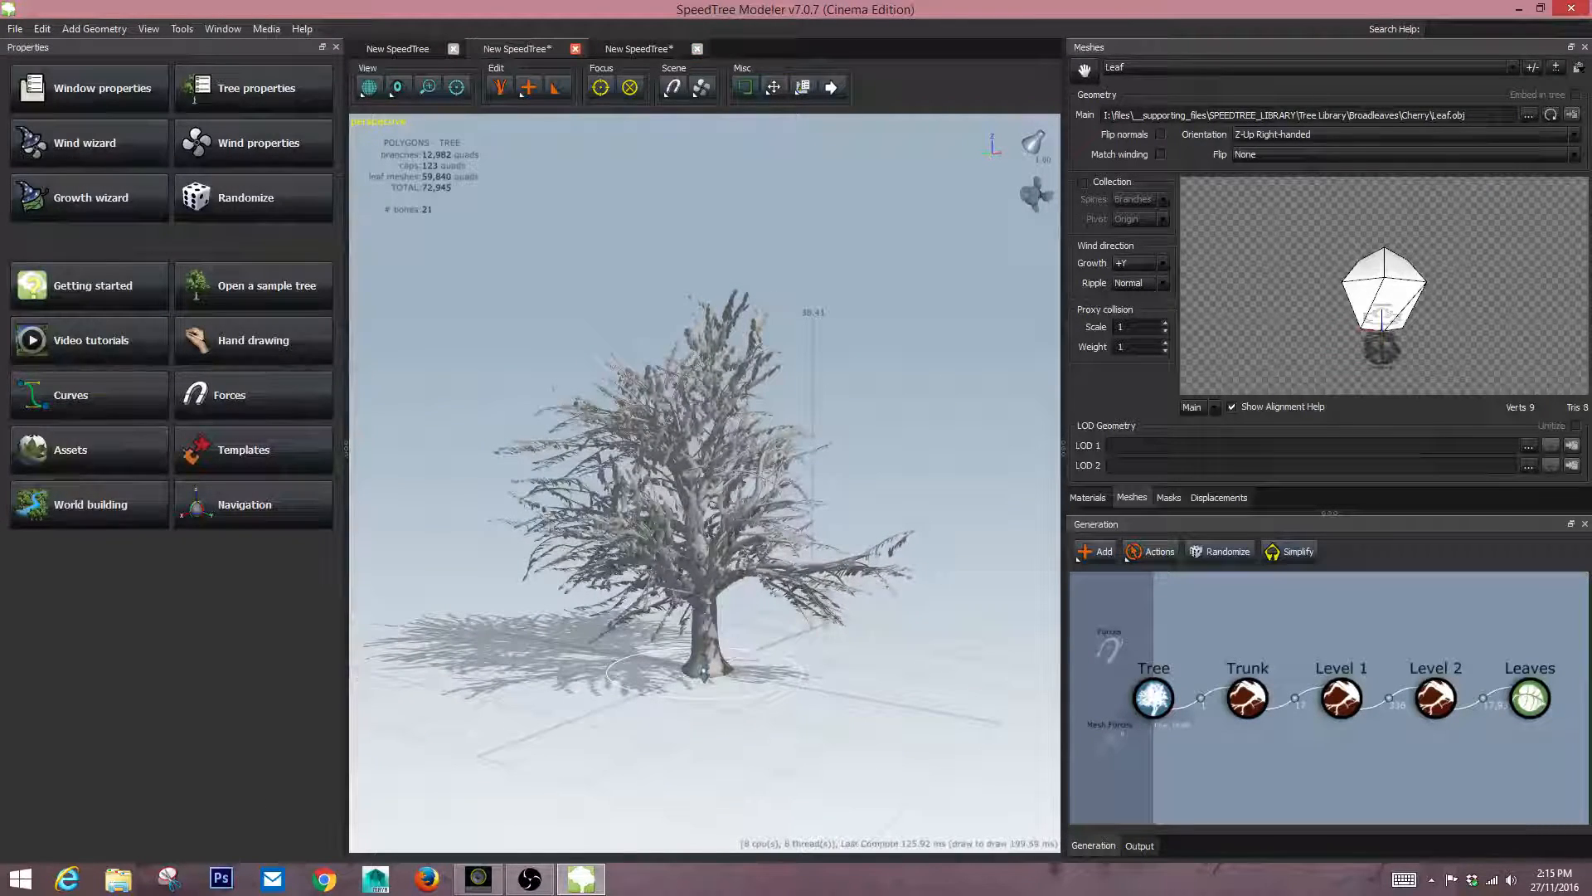
{"action": "left_click", "coordinate": [14, 28]}
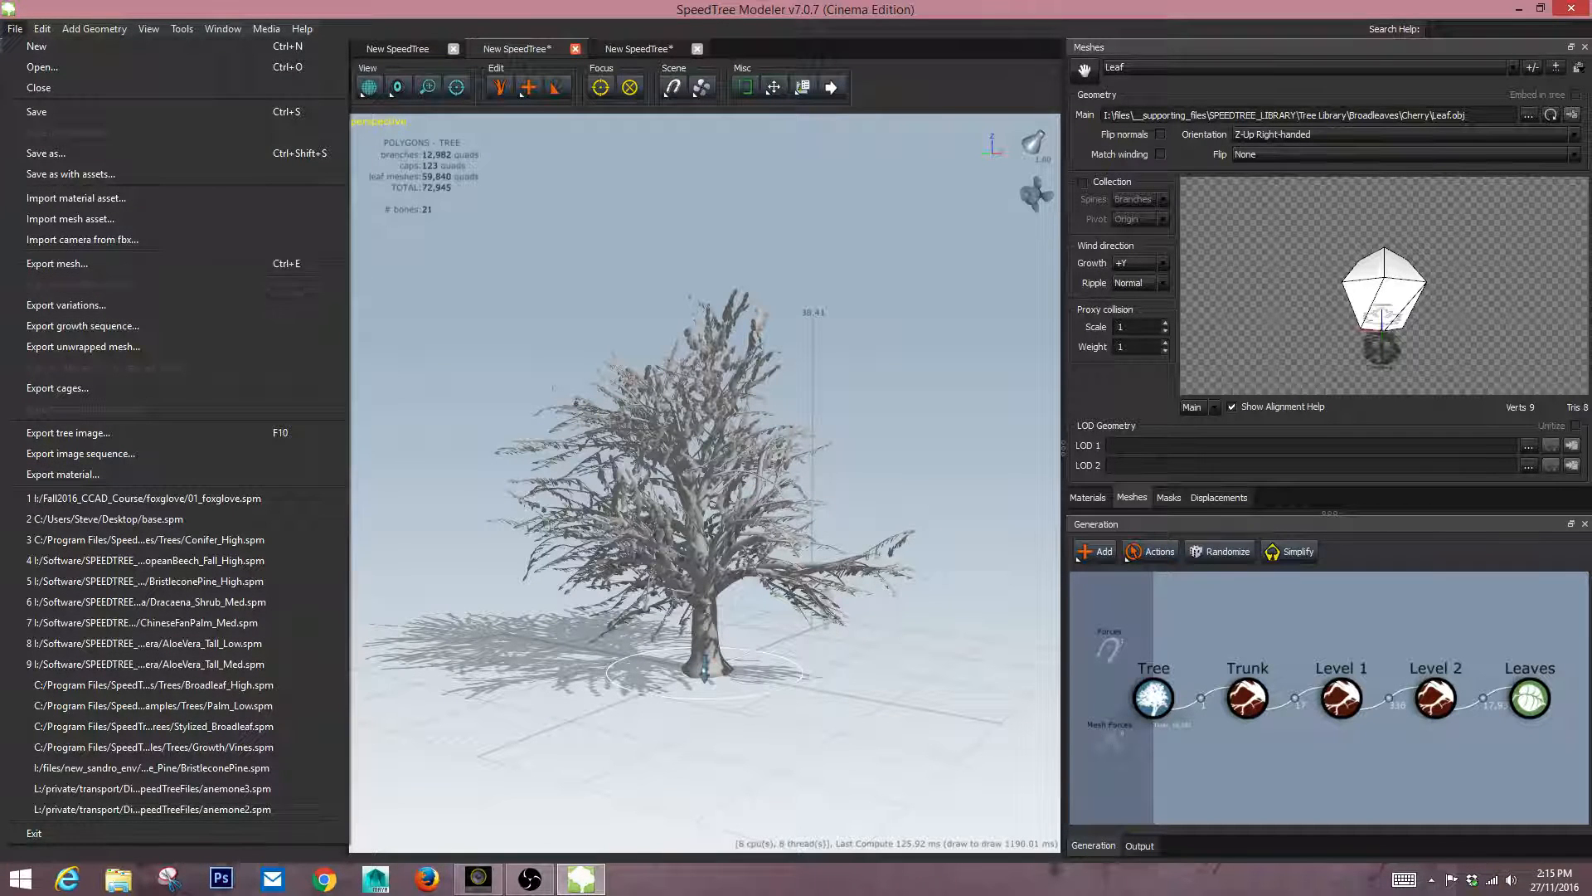
{"action": "left_click", "coordinate": [1154, 698]}
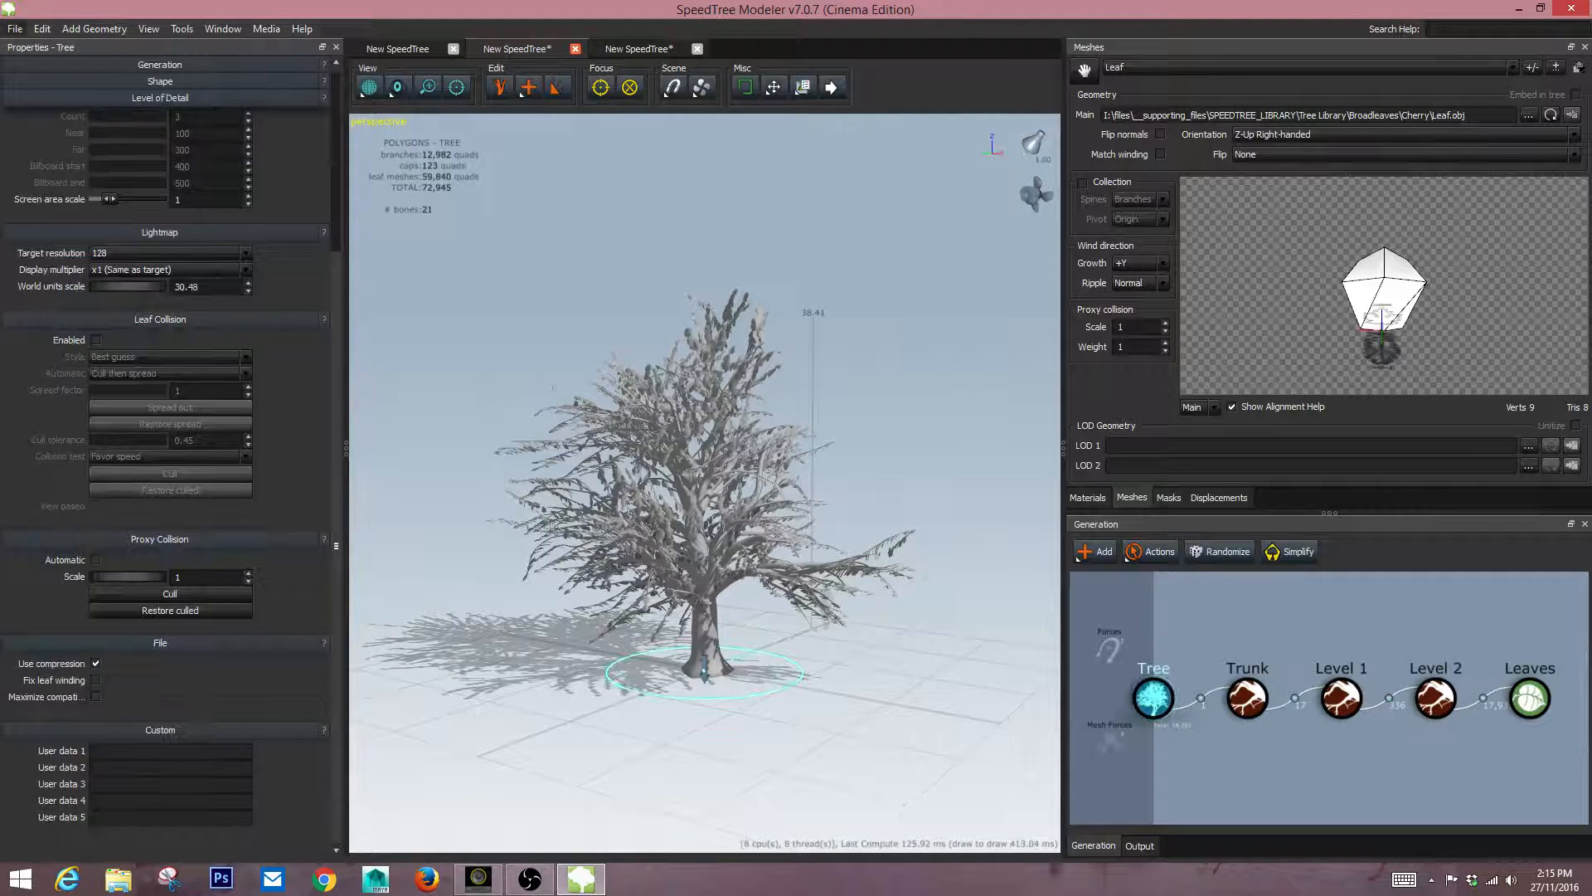
{"action": "left_click", "coordinate": [14, 28]}
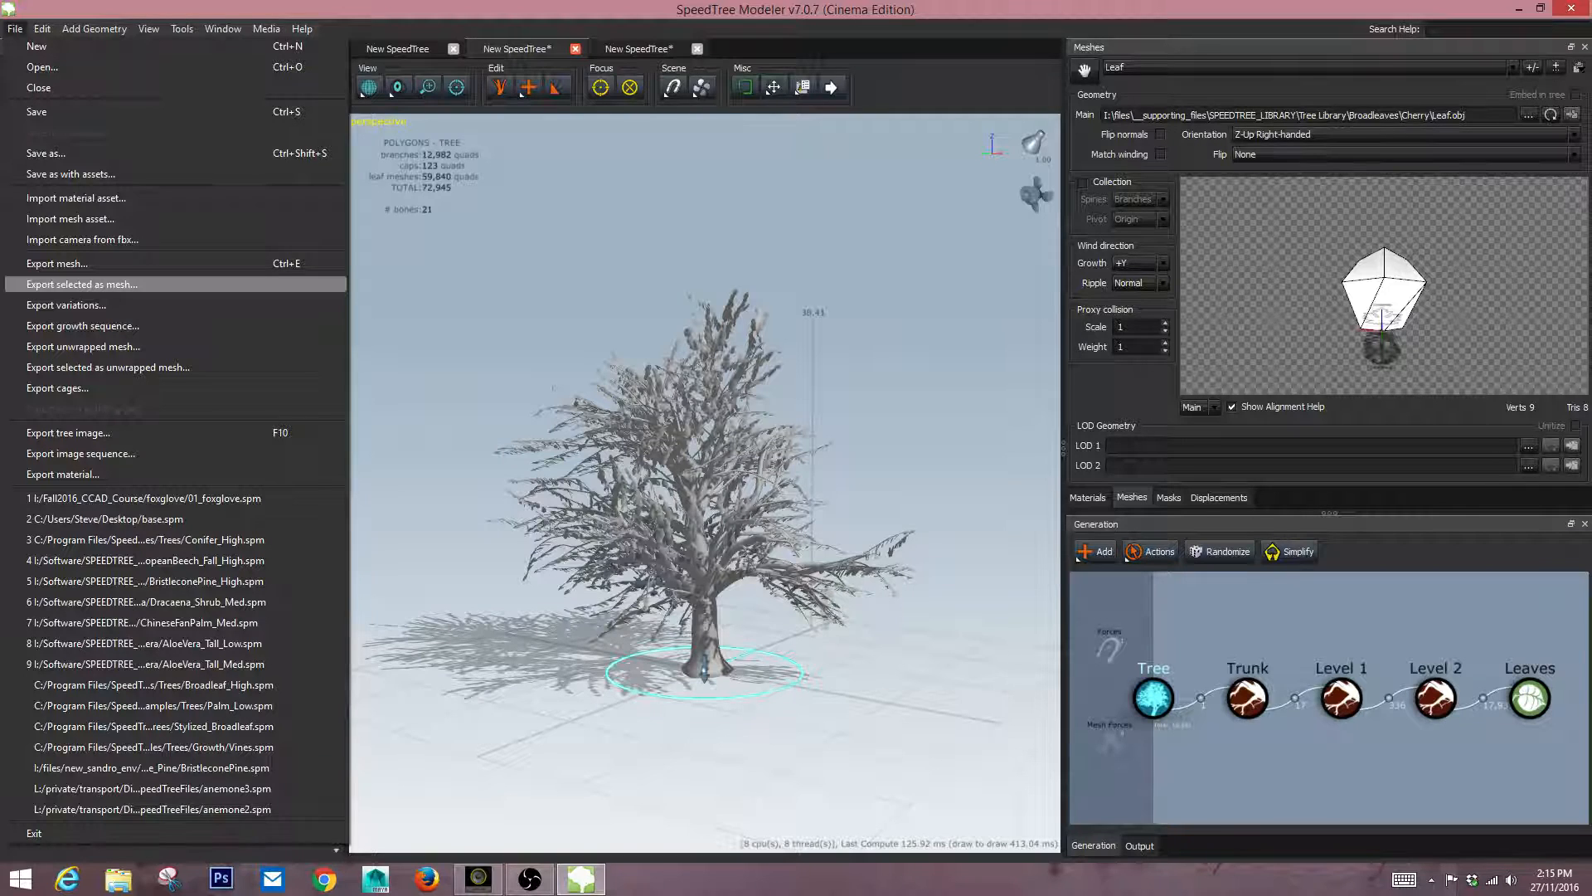
{"action": "key", "text": "Return"}
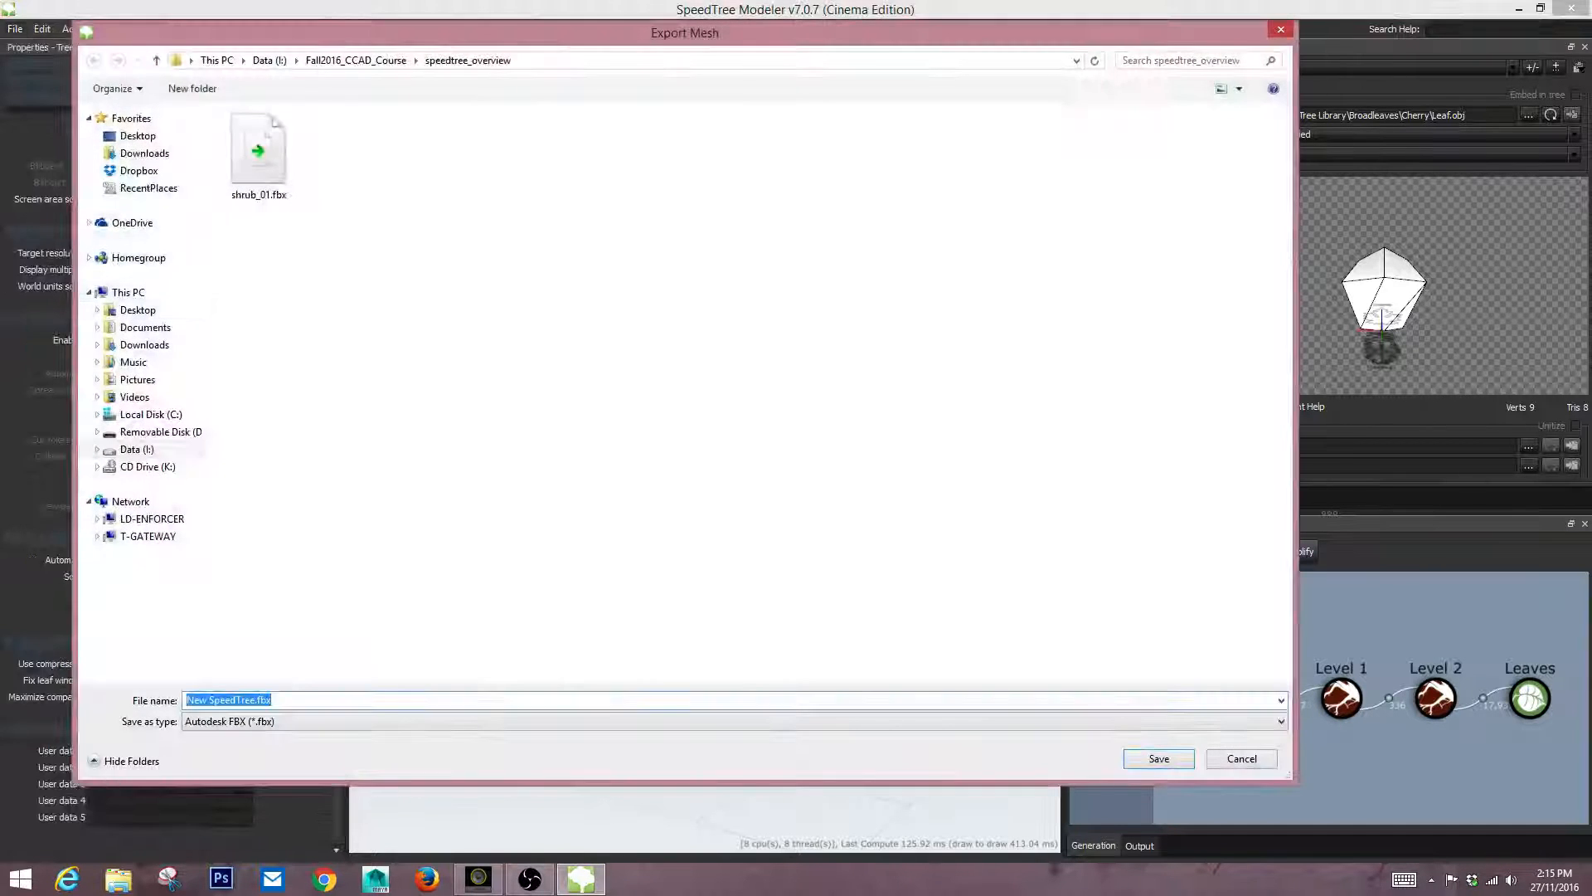
Name the export file tree_01 in Autodesk FBX (*.fbx) format and export it with the Maya preset.
{"action": "type", "text": "tree_01"}
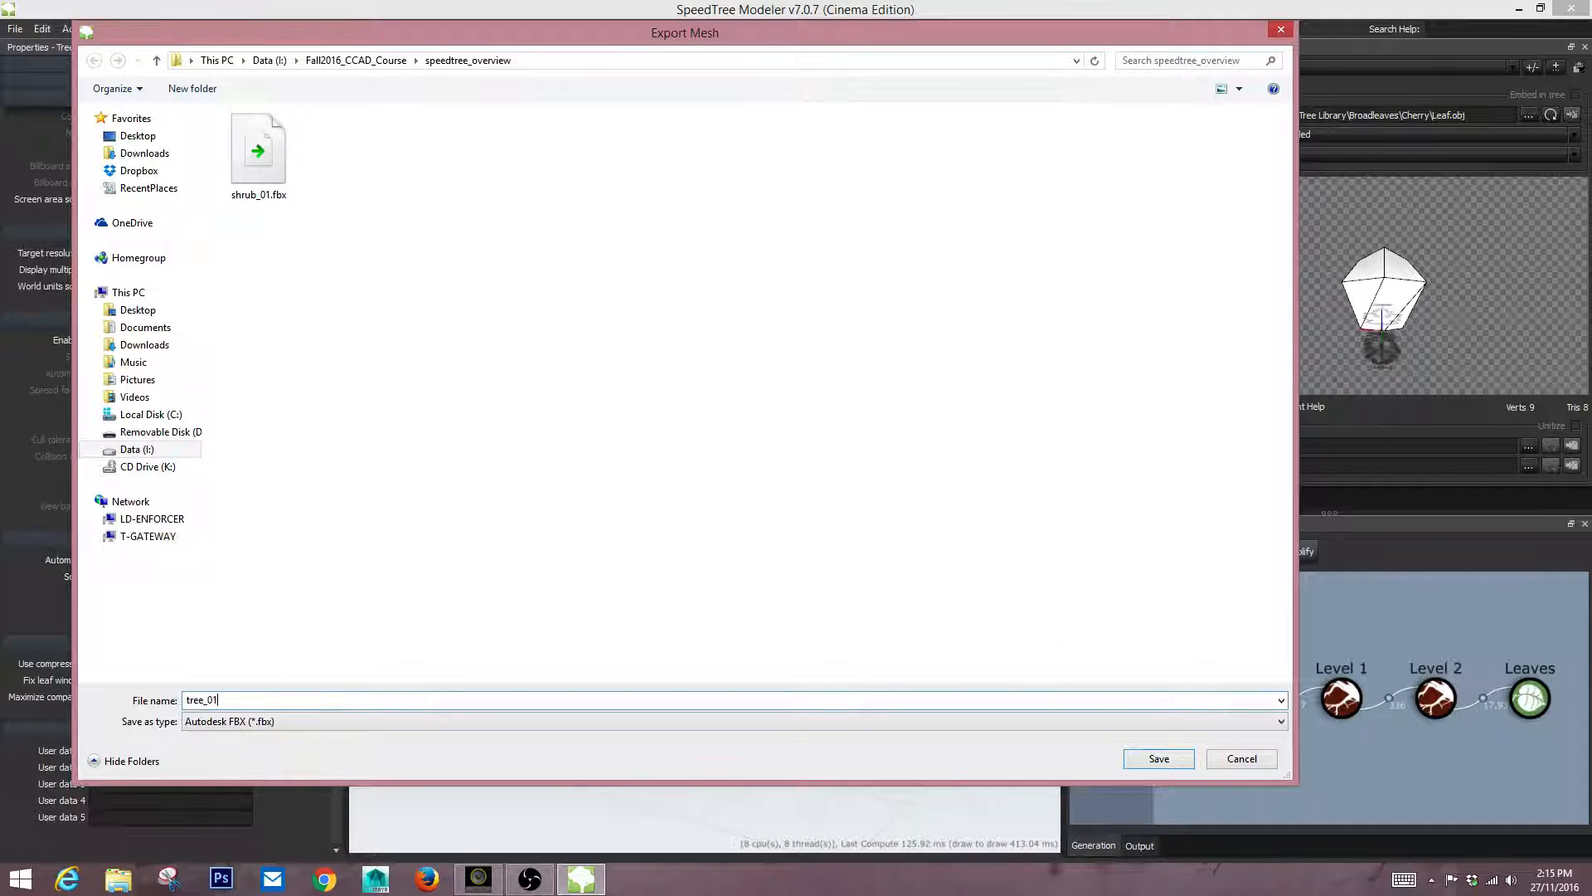
{"action": "key", "text": "Return"}
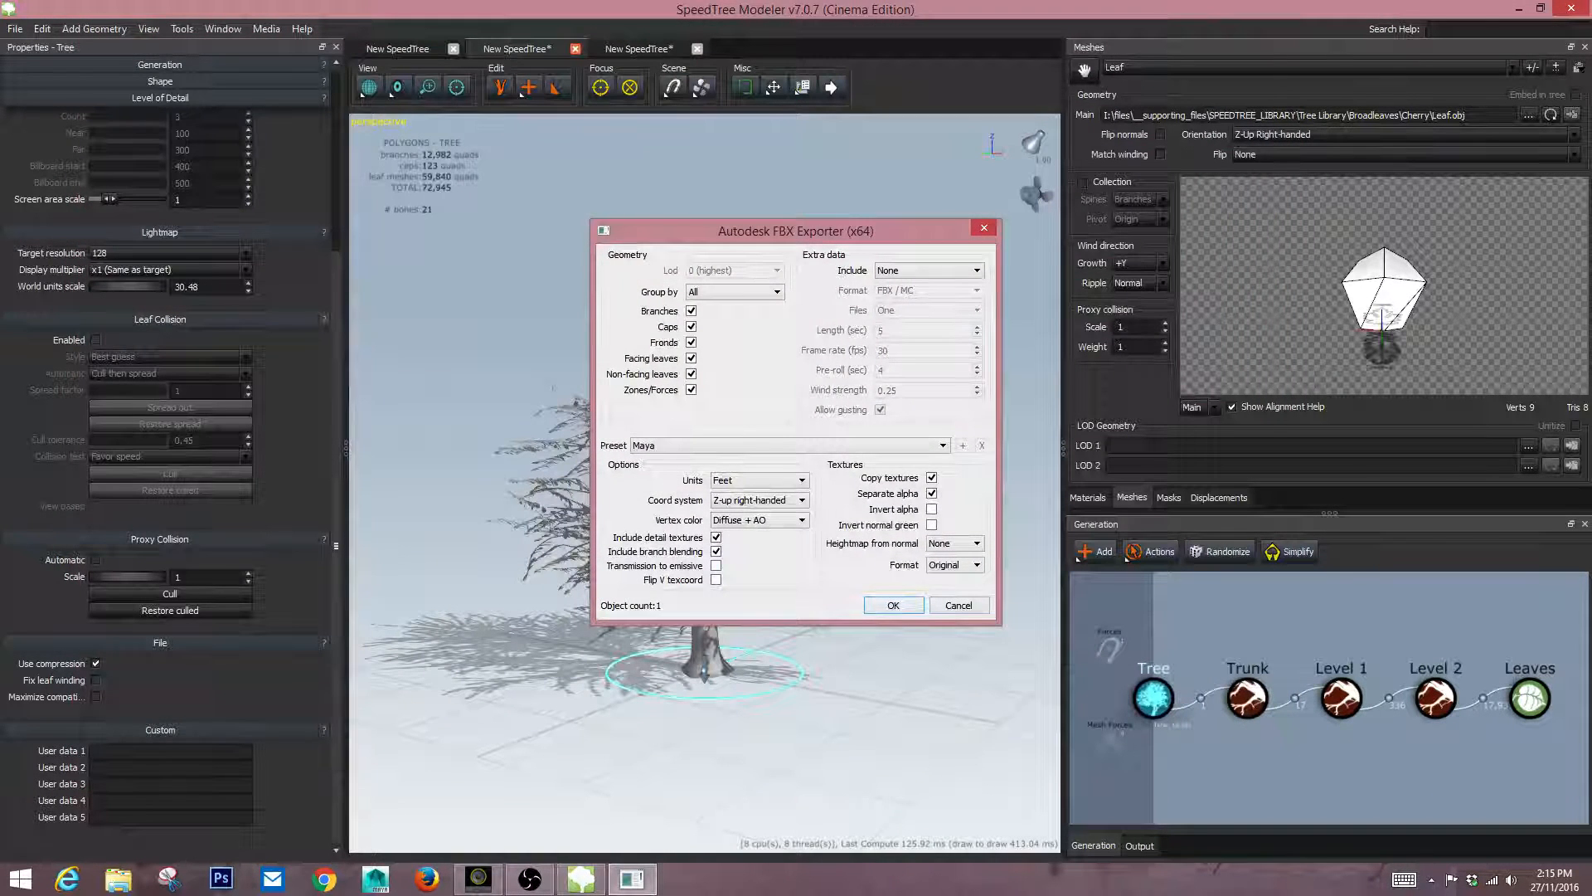
{"action": "key", "text": "Return"}
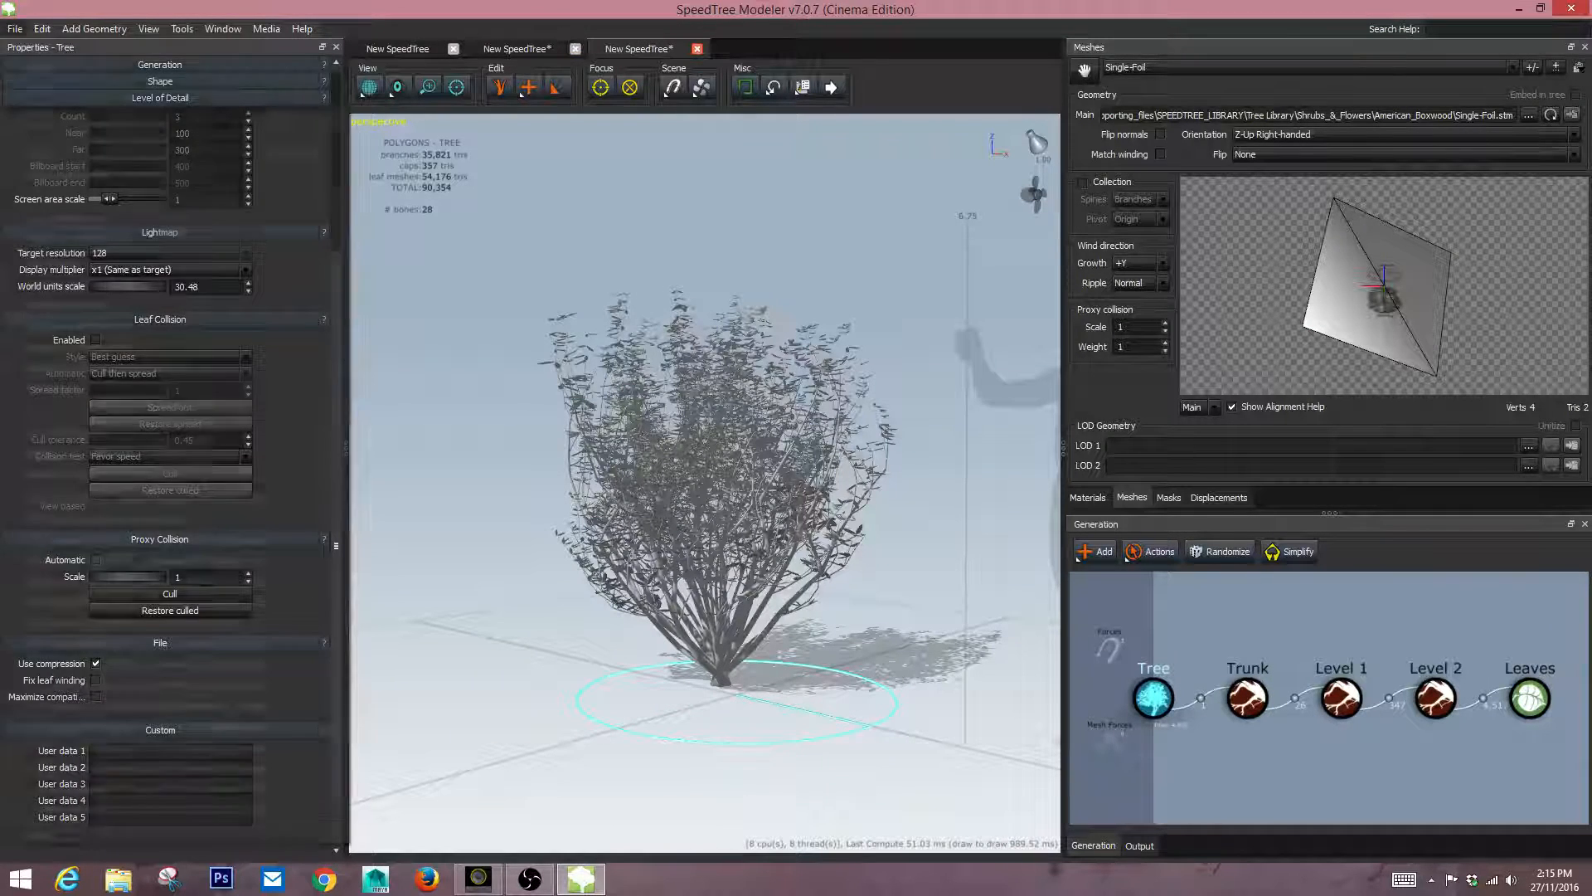
Export the selected shrub as a mesh again, overwriting shrub_01.fbx and keeping the Maya preset.
{"action": "left_click", "coordinate": [15, 28]}
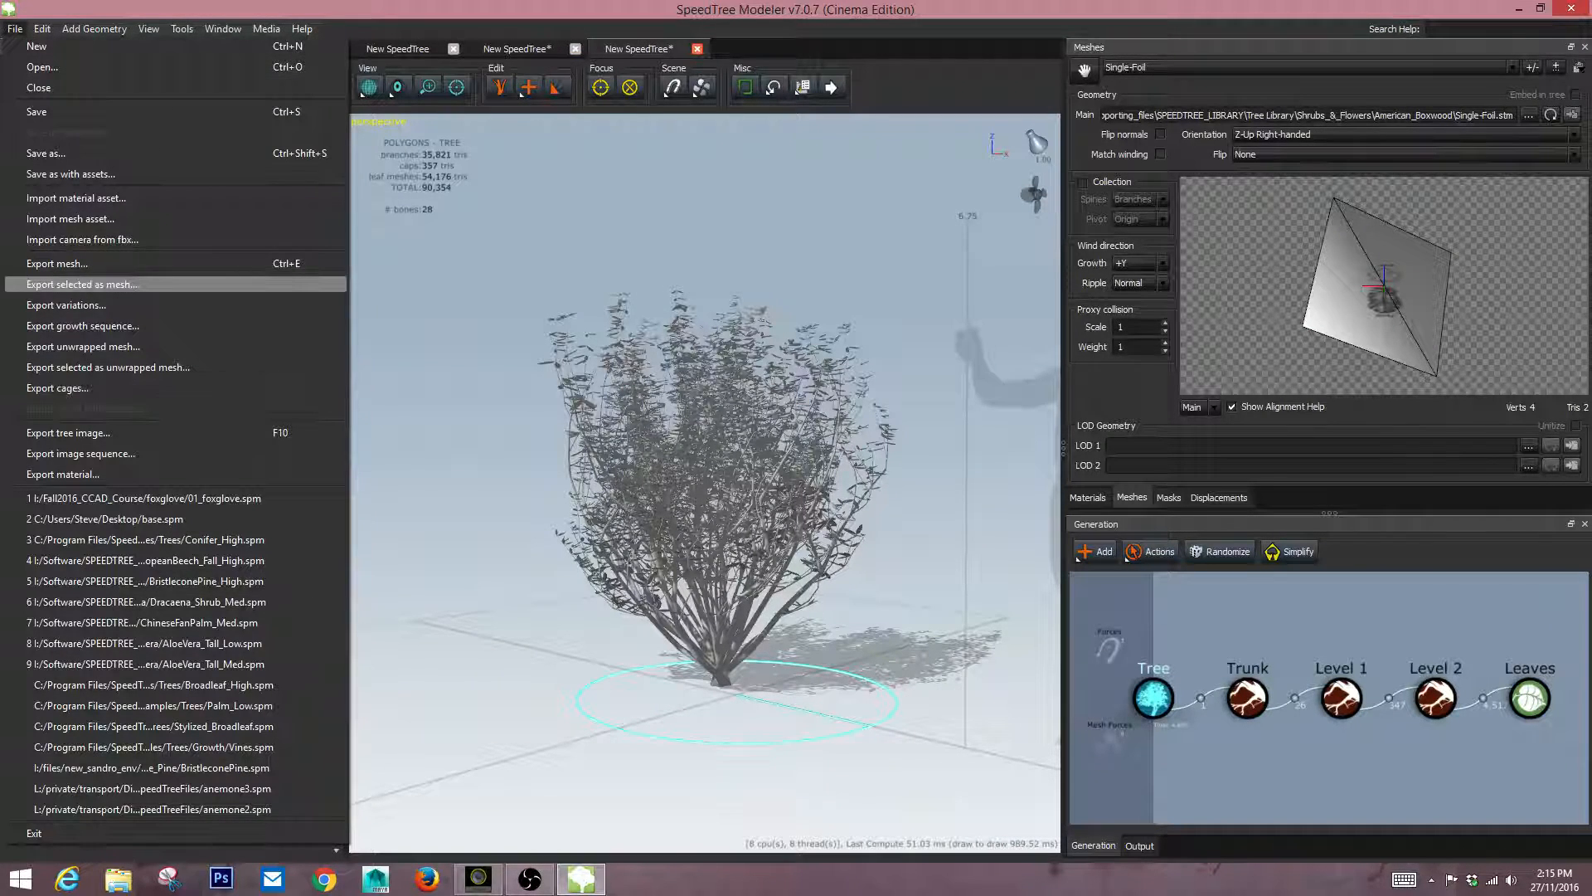
{"action": "left_click", "coordinate": [332, 285]}
{"action": "left_click", "coordinate": [259, 154]}
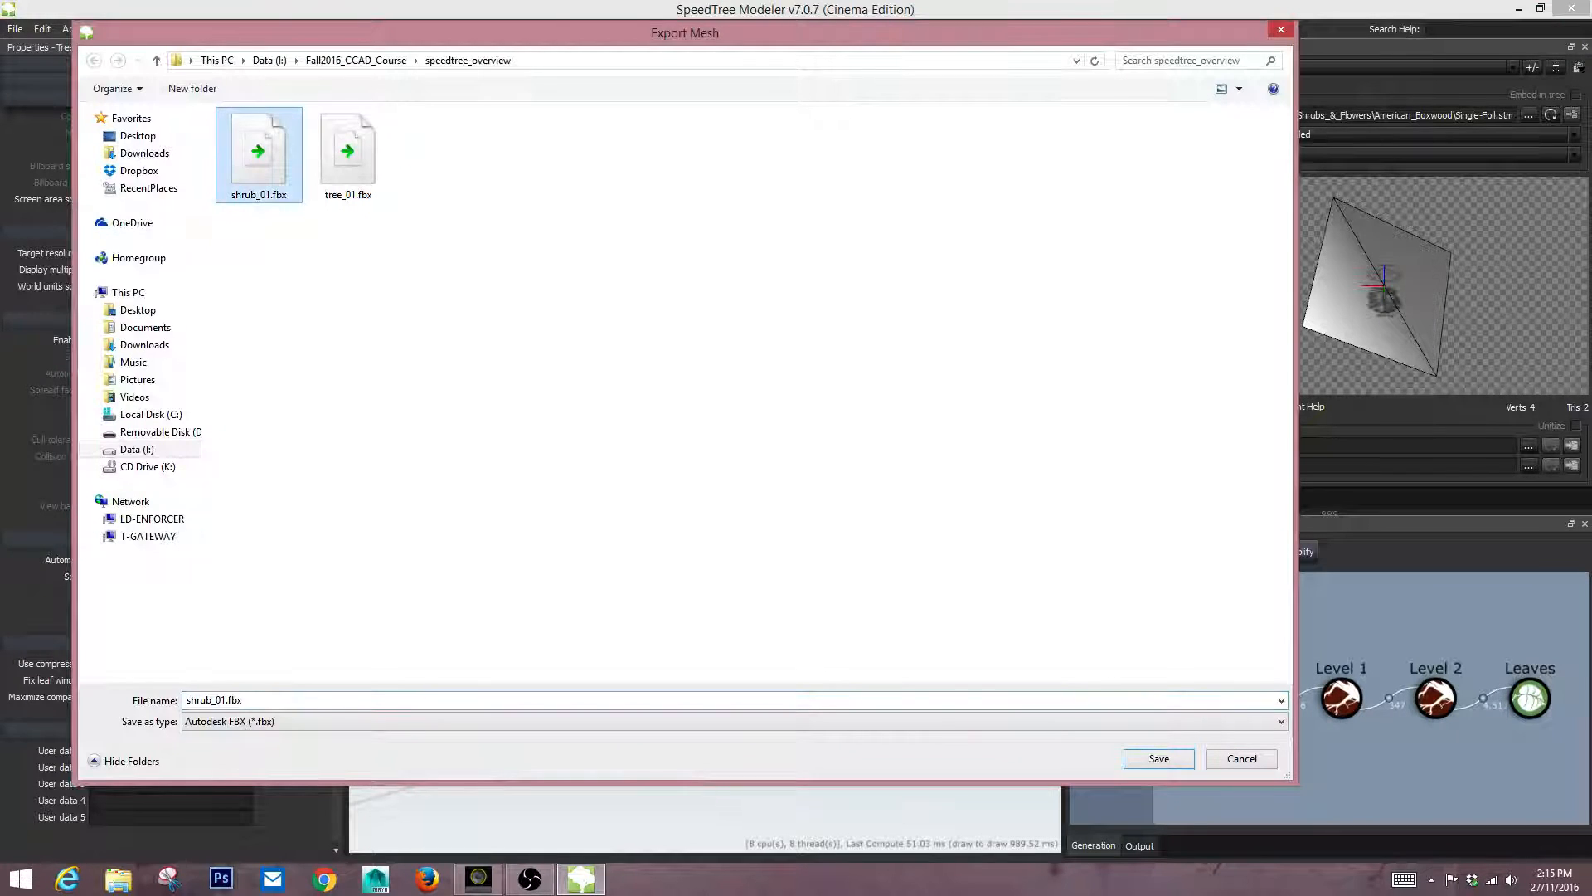
{"action": "key", "text": "Return"}
{"action": "key", "text": "y"}
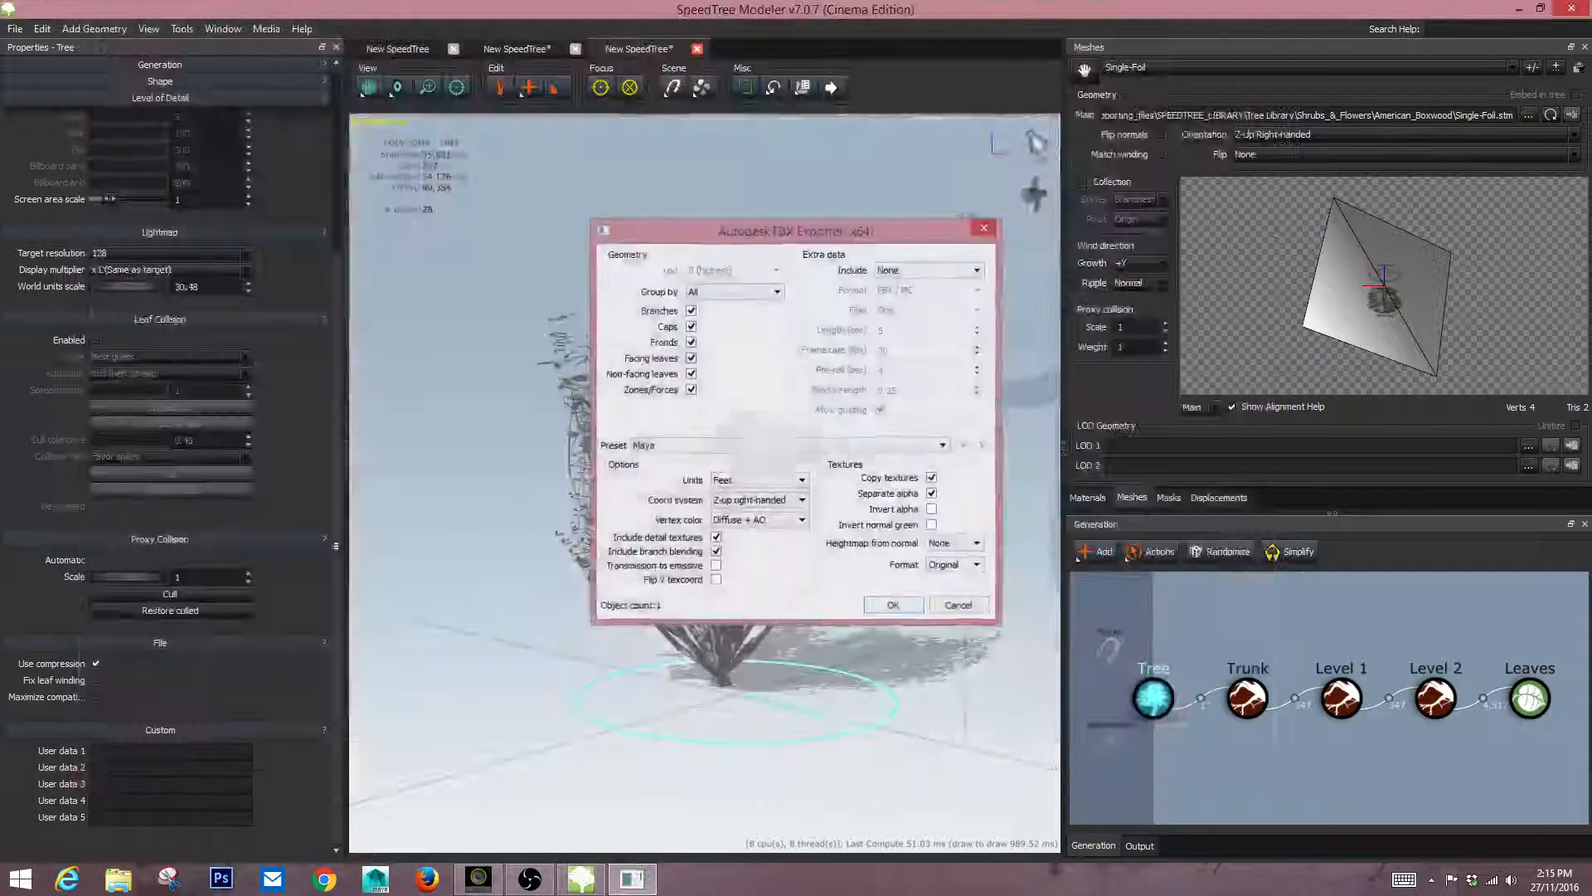
{"action": "key", "text": "Return"}
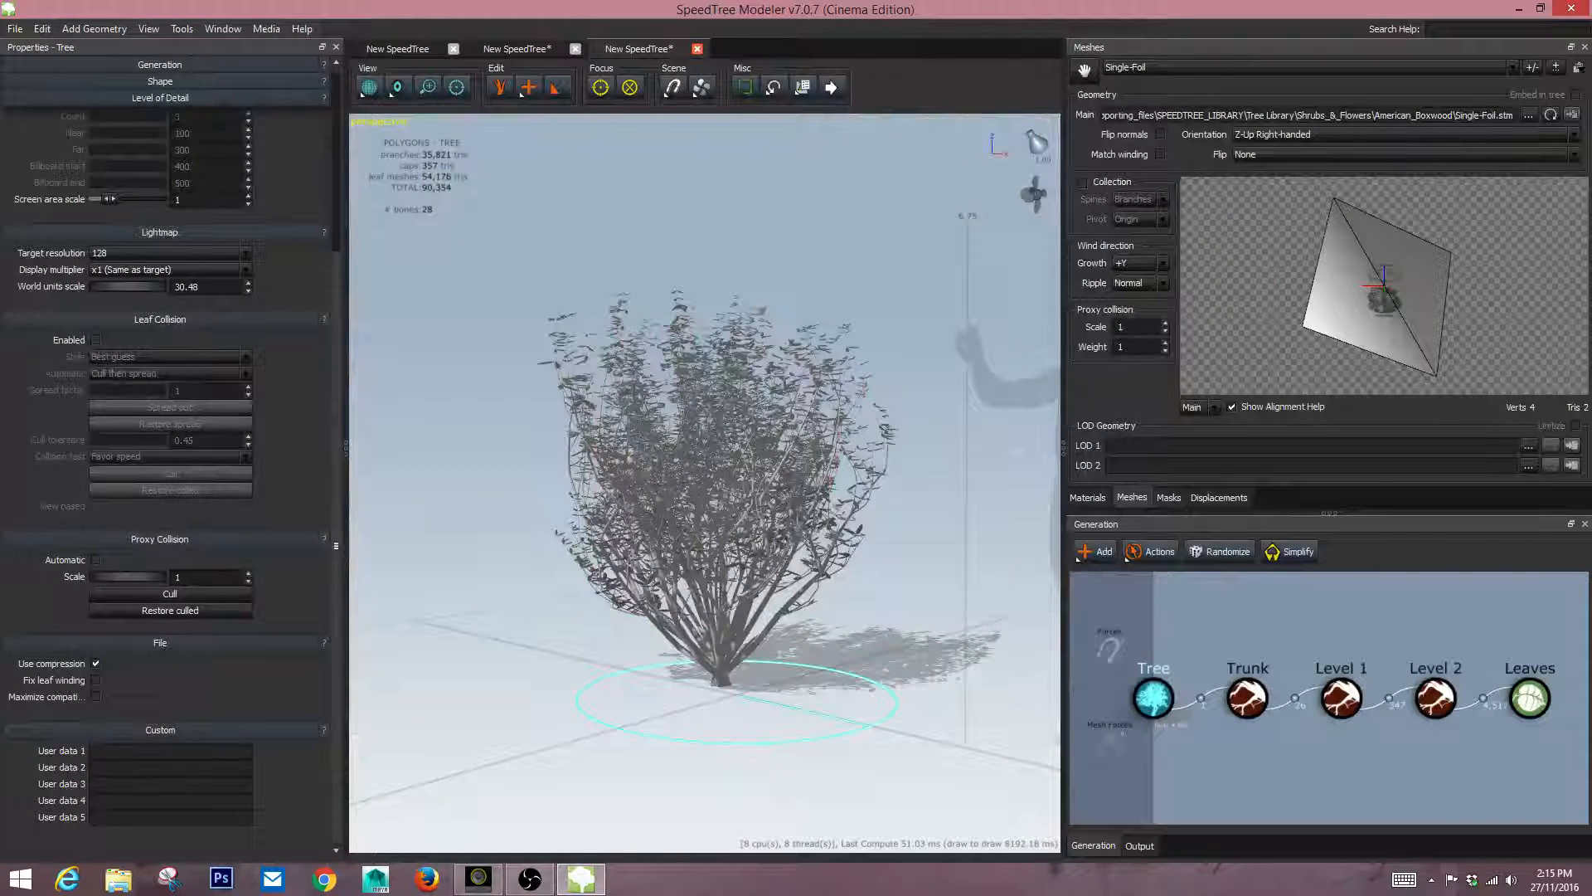
{"action": "left_click_drag", "start_coordinate": [664, 428], "coordinate": [759, 428]}
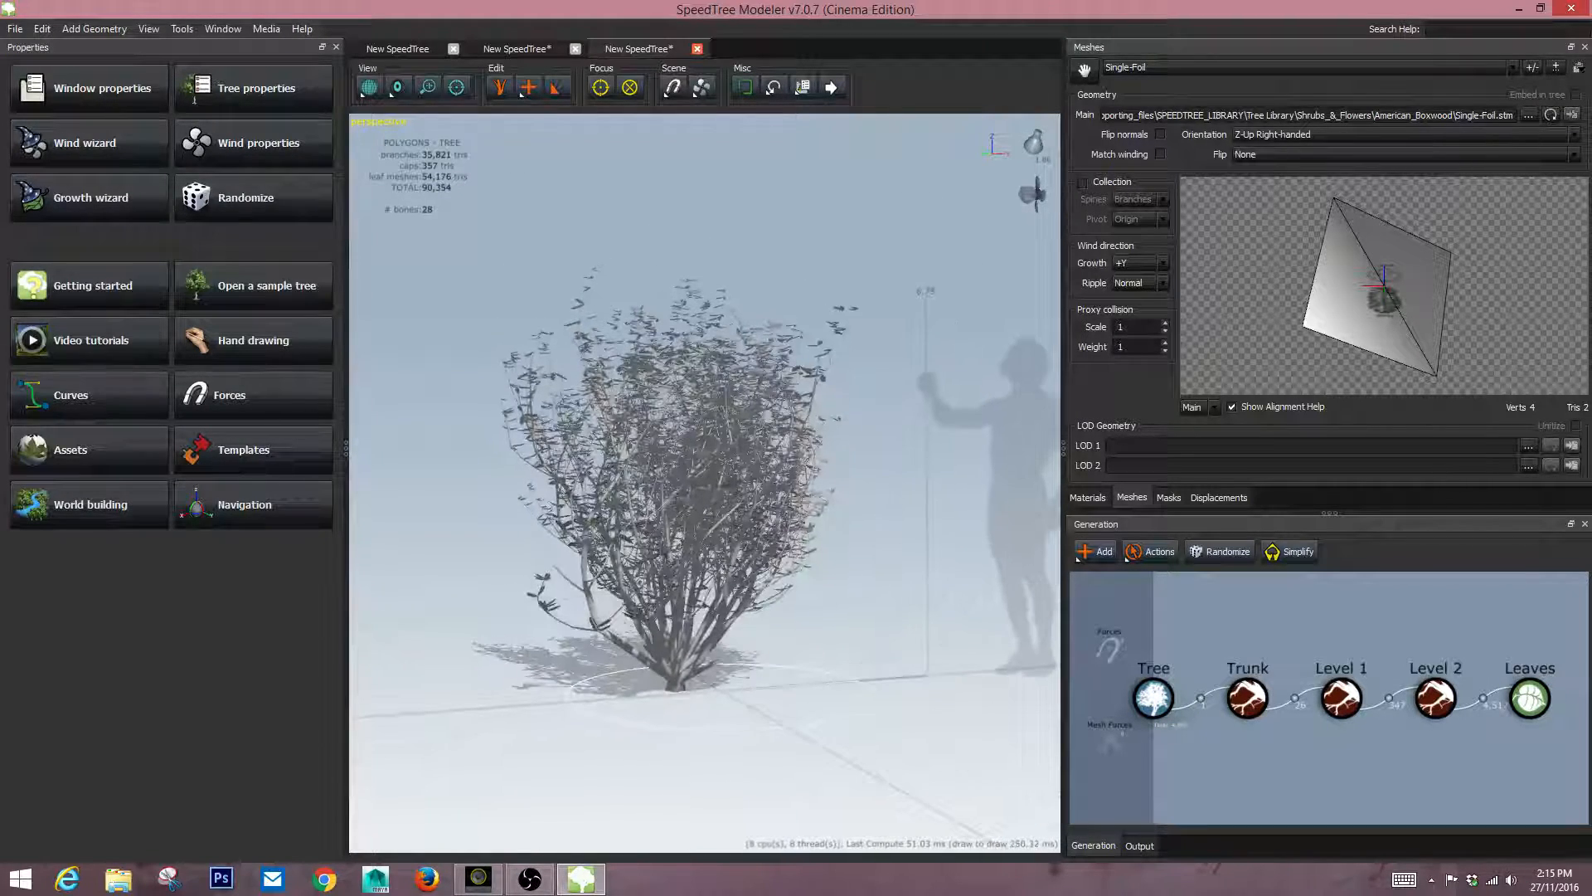